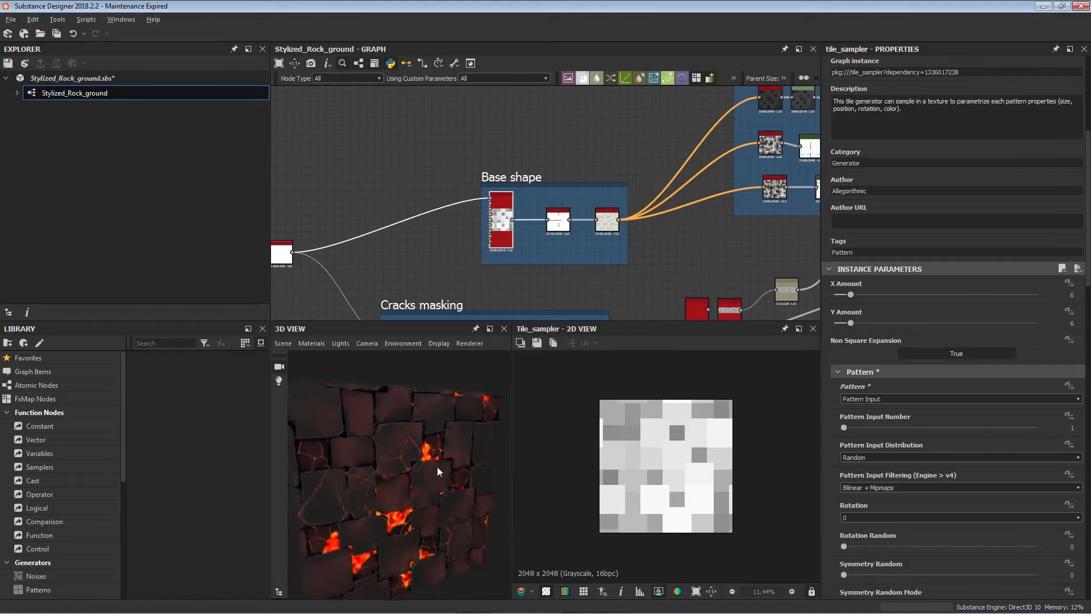
# - Examine the lava rock material on the 3D preview cube and the overall layout of the node graph
pyautogui.moveTo(437, 466); pyautogui.dragTo(420, 446, button='middle')
pyautogui.scroll(-3, 417, 446)
pyautogui.moveTo(414, 453); pyautogui.dragTo(382, 467)
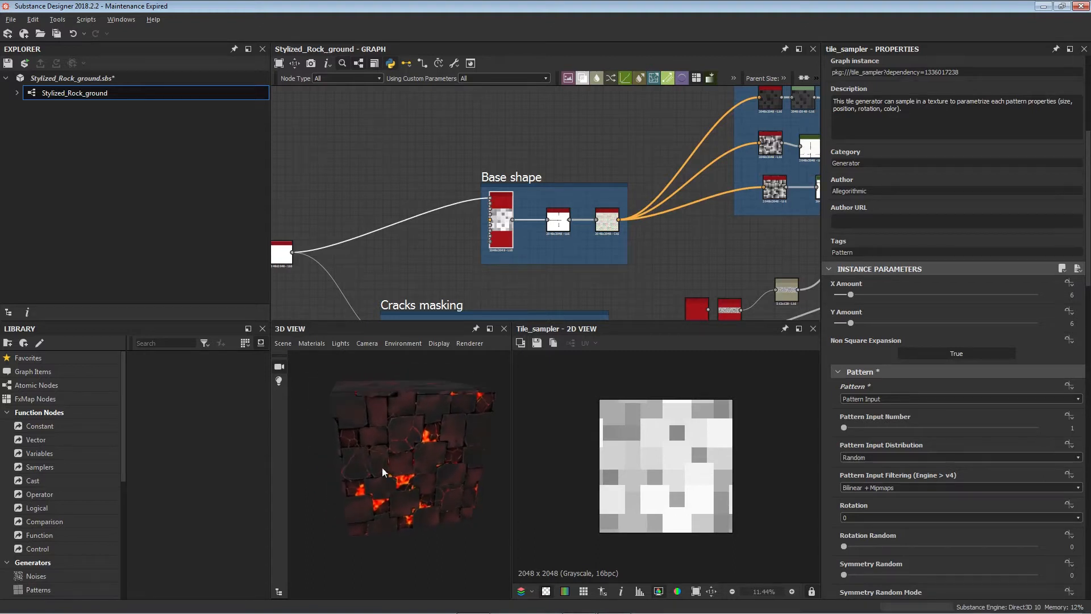
pyautogui.scroll(-6, 507, 212)
pyautogui.scroll(-1, 524, 226)
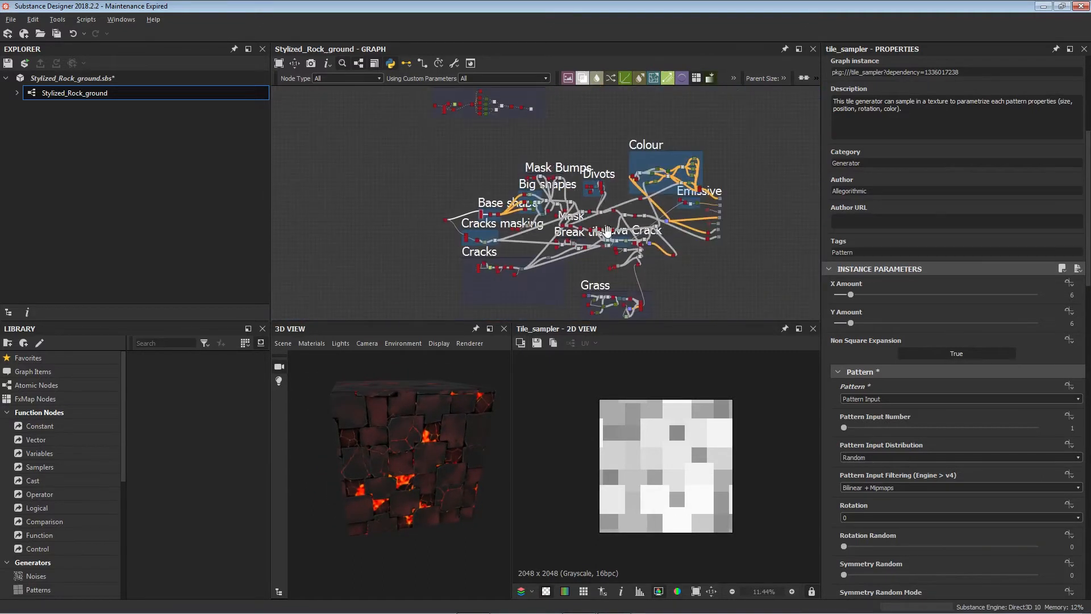
pyautogui.moveTo(607, 230); pyautogui.dragTo(510, 199, button='middle')
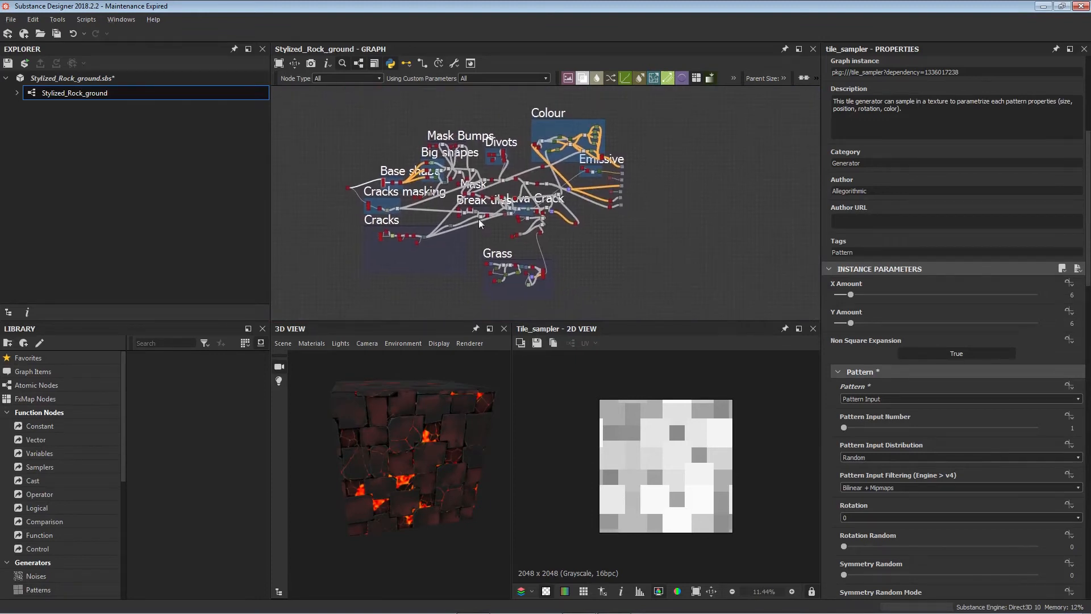
pyautogui.moveTo(421, 204); pyautogui.dragTo(509, 212, button='middle')
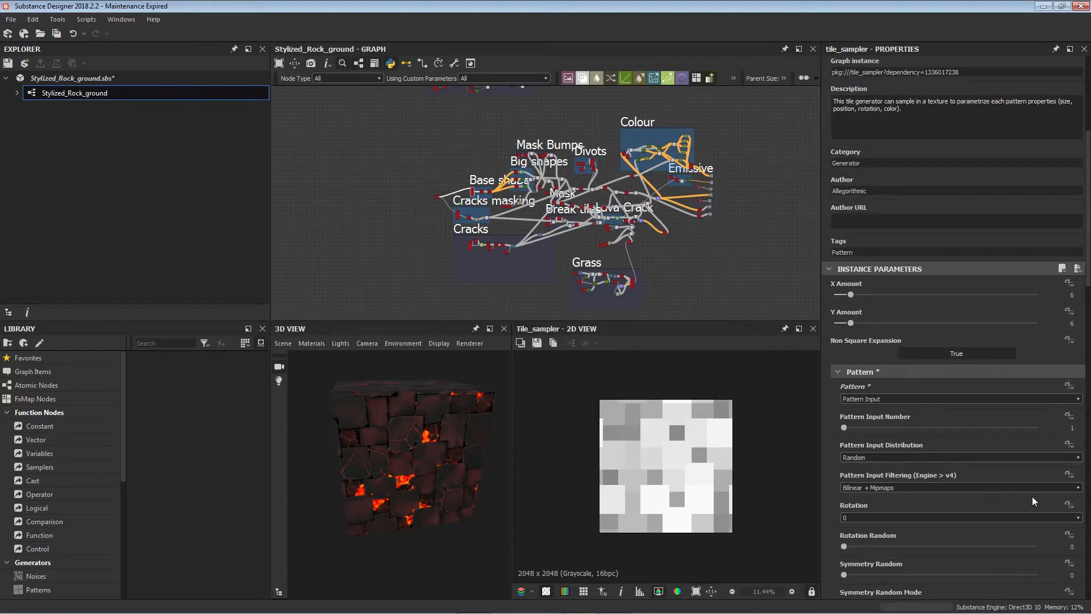
# - Show the graph's own properties and adjust the default value of the Color input parameter
pyautogui.click(858, 564)
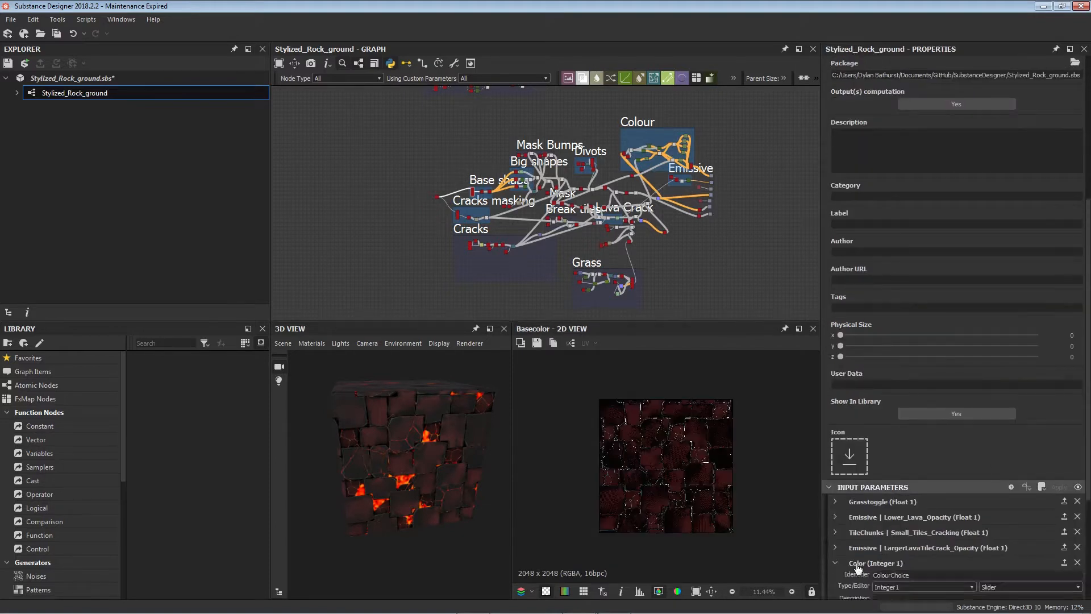
pyautogui.scroll(-2, 901, 578)
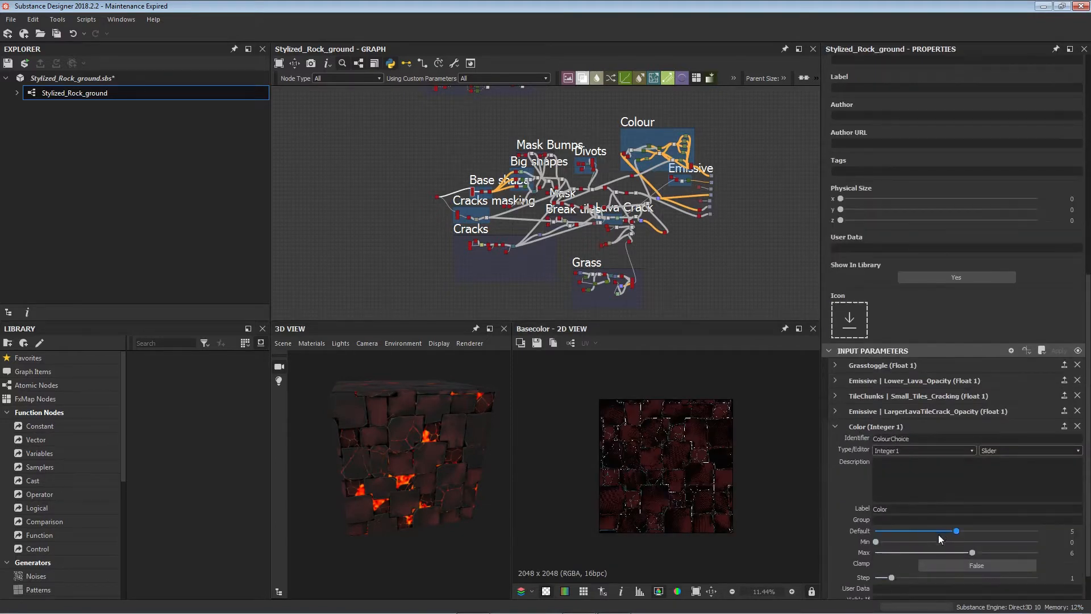
pyautogui.moveTo(940, 538); pyautogui.dragTo(968, 536)
pyautogui.click(835, 427)
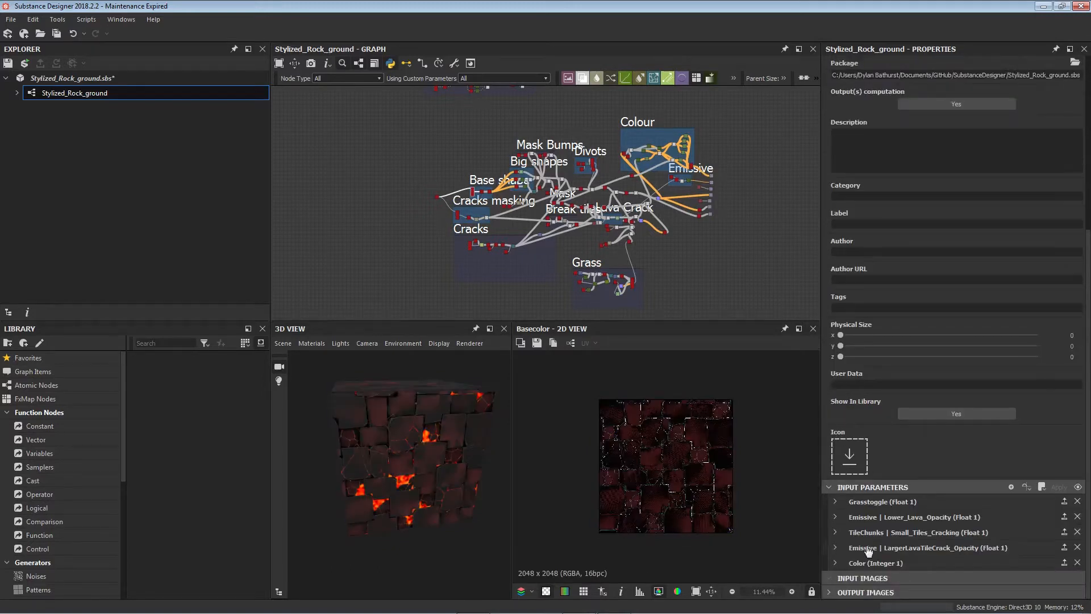
# - Set the default of the LargerLavaTileCrack_Opacity input parameter to 1
pyautogui.click(834, 550)
pyautogui.scroll(-3, 919, 553)
pyautogui.moveTo(939, 549); pyautogui.dragTo(1037, 550)
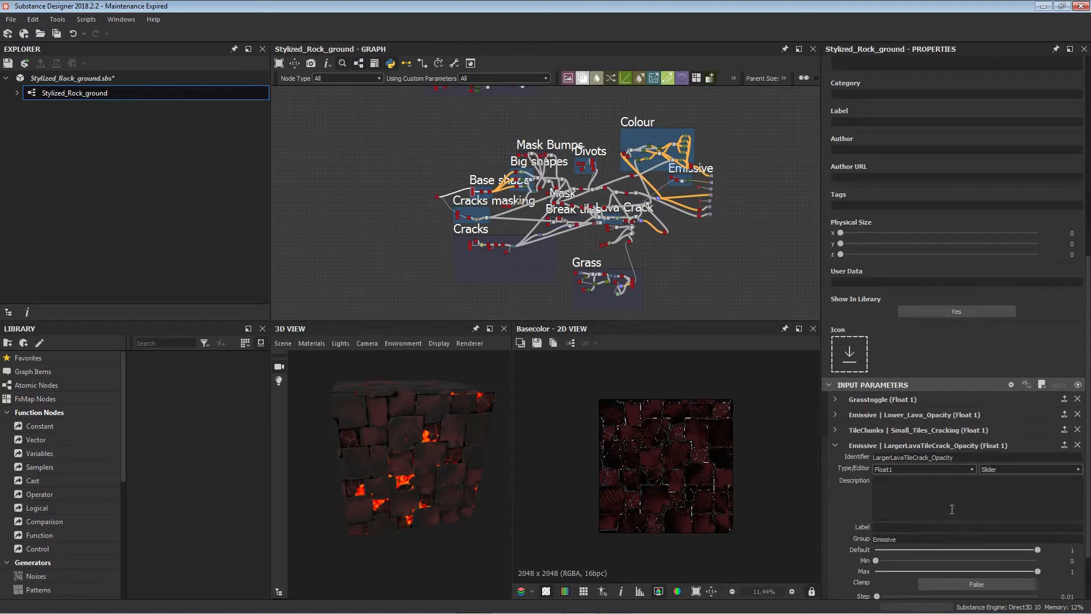
pyautogui.click(835, 445)
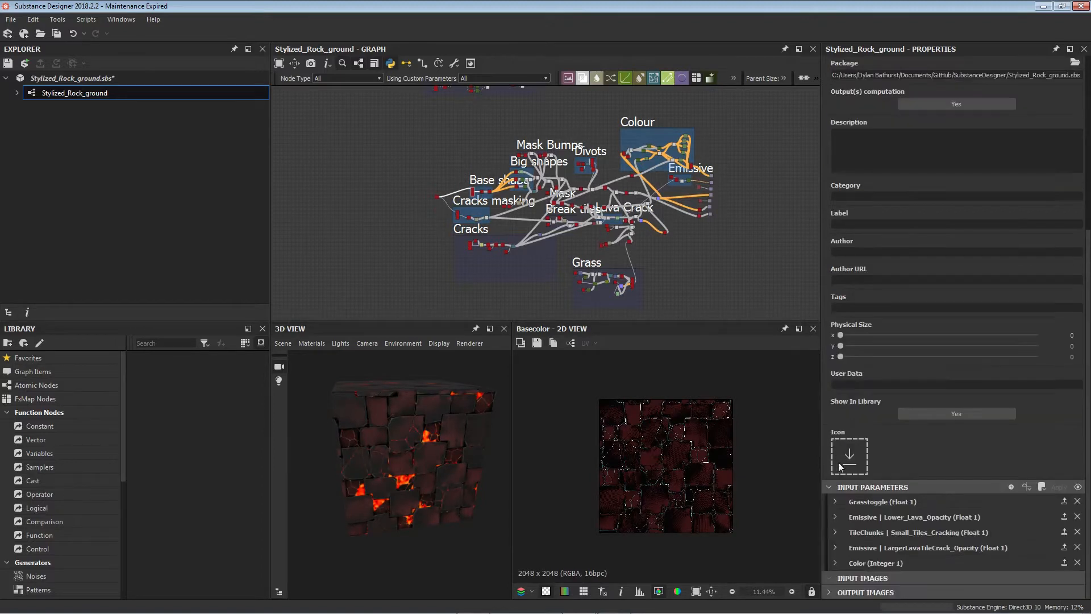
# - Set the default of the Small_Tiles_Cracking input parameter in the TileChunks group to 1
pyautogui.click(839, 533)
pyautogui.scroll(-3, 840, 534)
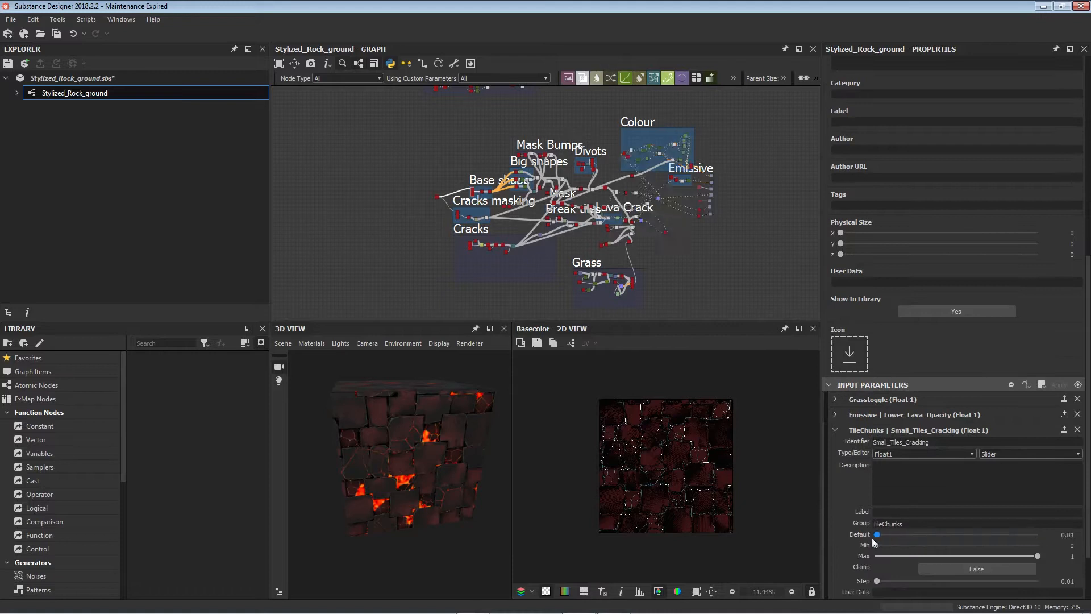
pyautogui.moveTo(1055, 528); pyautogui.dragTo(1058, 528)
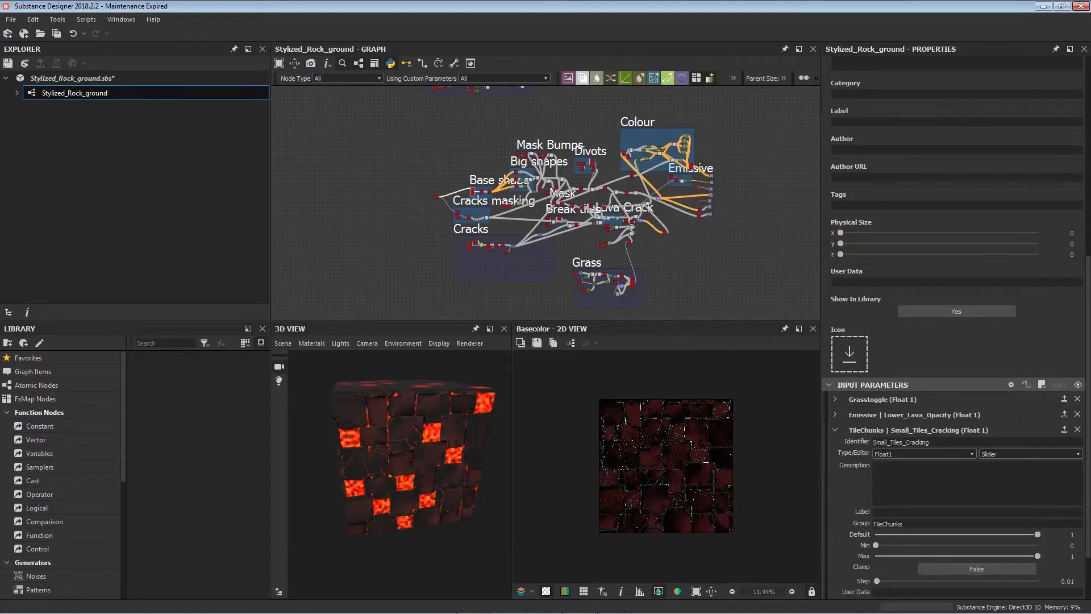
pyautogui.click(839, 430)
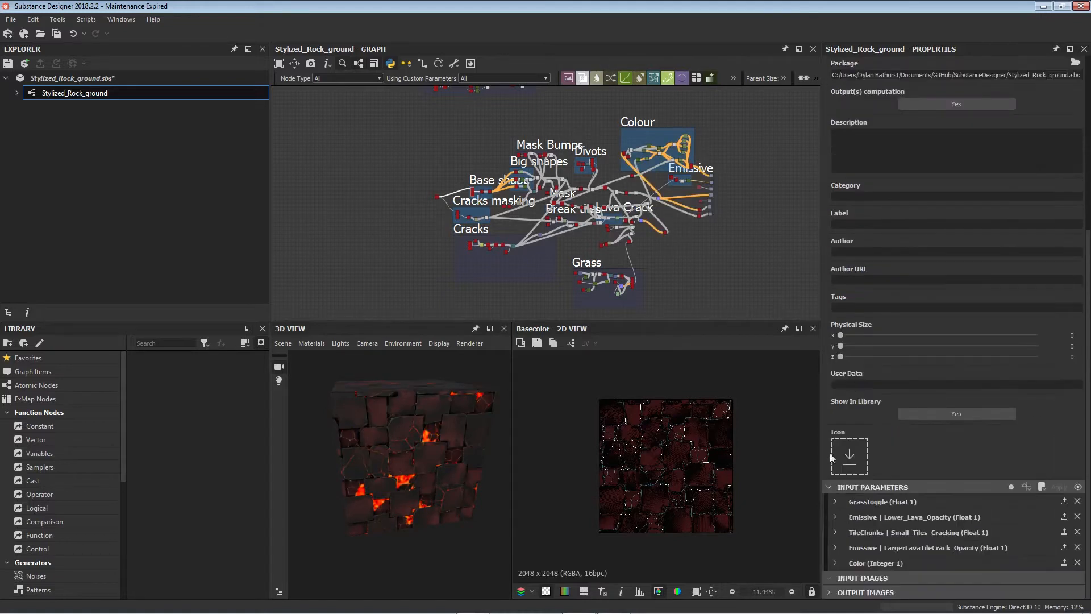
# - Set the default of the Lower_Lava_Opacity input parameter to 0
pyautogui.click(836, 517)
pyautogui.scroll(-3, 909, 529)
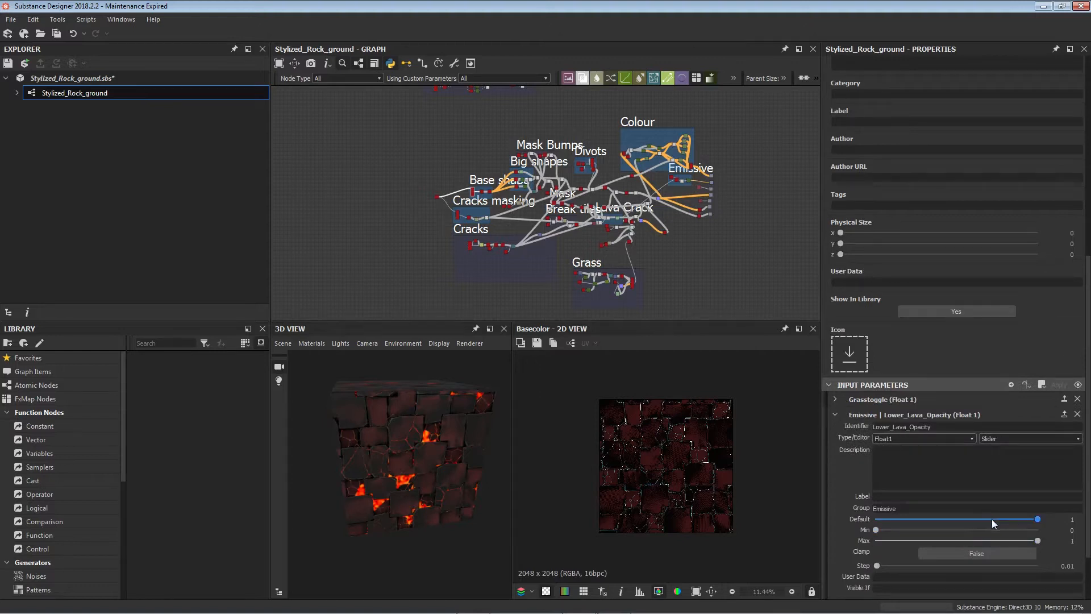
pyautogui.moveTo(991, 519); pyautogui.dragTo(813, 536)
# - Inspect the material in the 3D preview and set the default of the Grasstoggle input parameter to 1
pyautogui.click(835, 400)
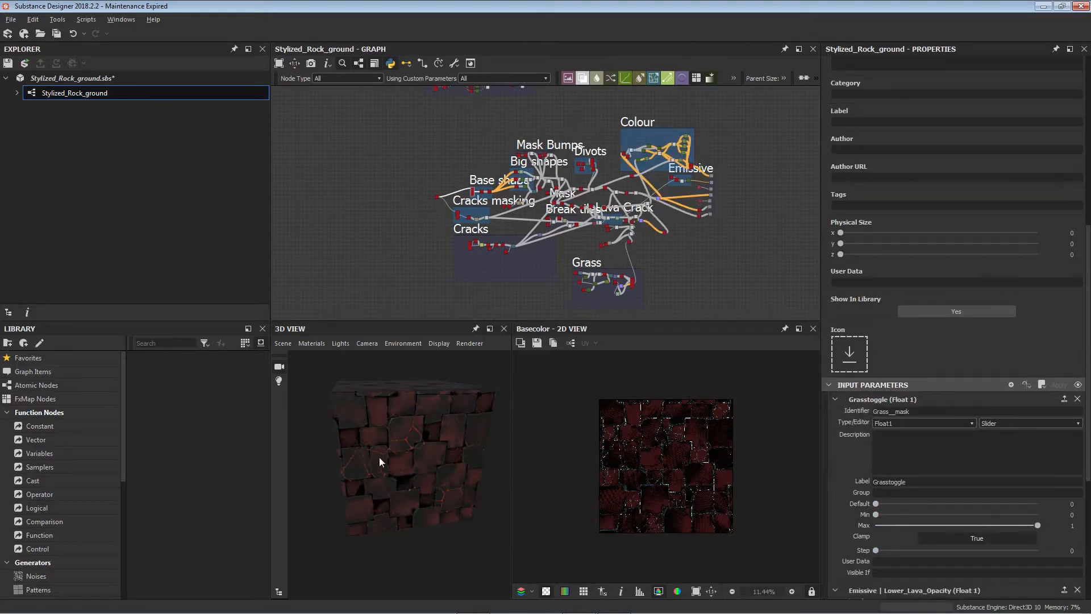
pyautogui.scroll(5, 394, 458)
pyautogui.moveTo(420, 461)
pyautogui.mouseDown()
pyautogui.moveTo(396, 464)
pyautogui.moveTo(416, 455)
pyautogui.moveTo(412, 442)
pyautogui.mouseUp()
pyautogui.scroll(-5, 412, 442)
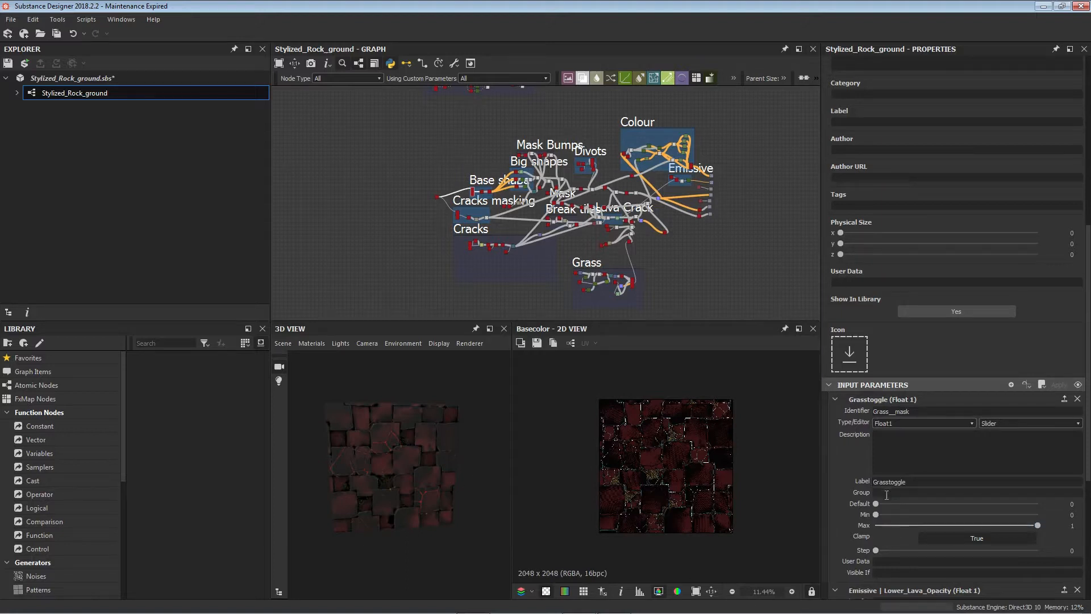
pyautogui.moveTo(877, 504); pyautogui.dragTo(1038, 504)
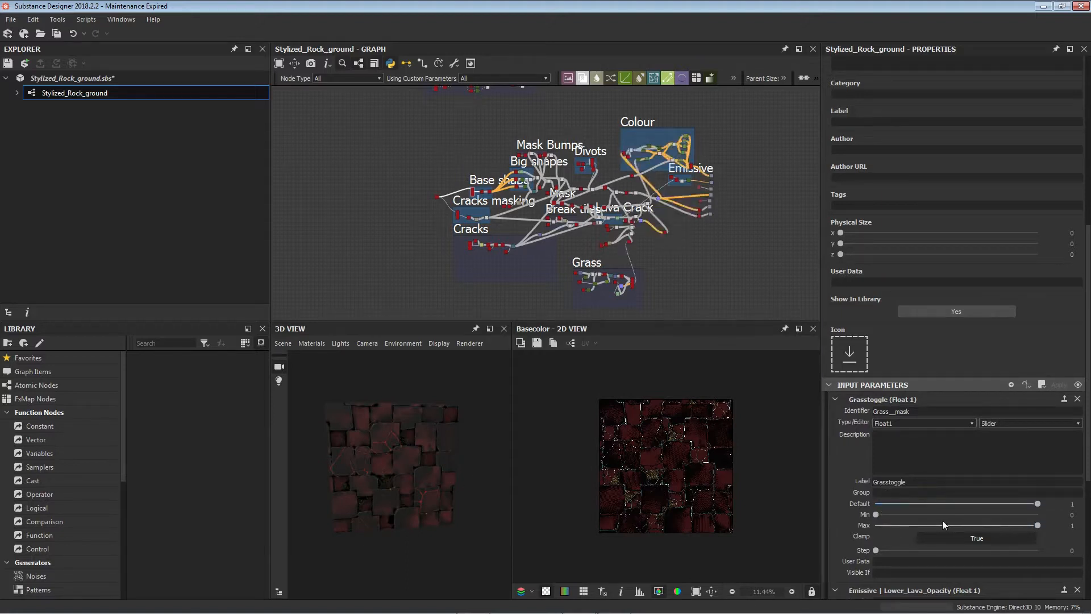
pyautogui.click(836, 399)
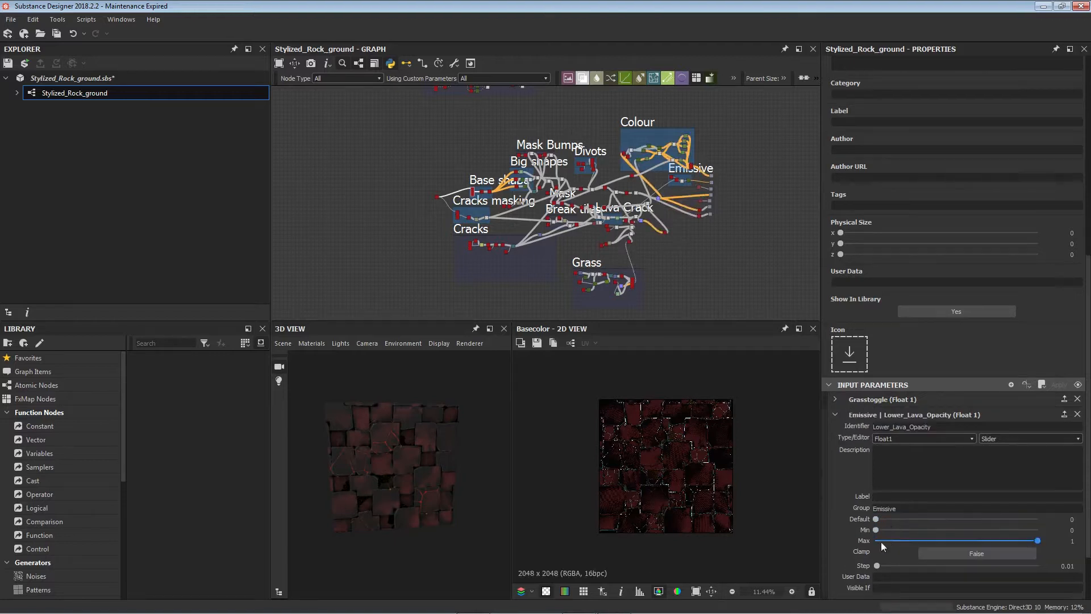
# - Set the default of the Lower_Lava_Opacity input parameter to 1
pyautogui.scroll(-1, 878, 540)
pyautogui.moveTo(902, 450); pyautogui.dragTo(1040, 451)
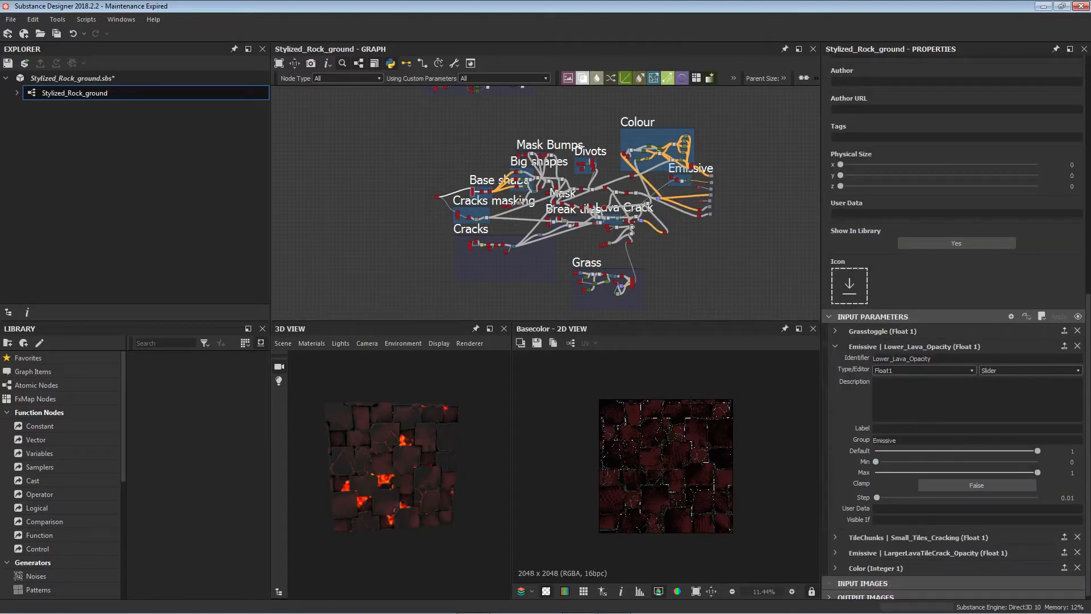
# - Preview the Shape node and the Tile Sampler of the Cracks masking group in the 2D view
pyautogui.scroll(6, 437, 196)
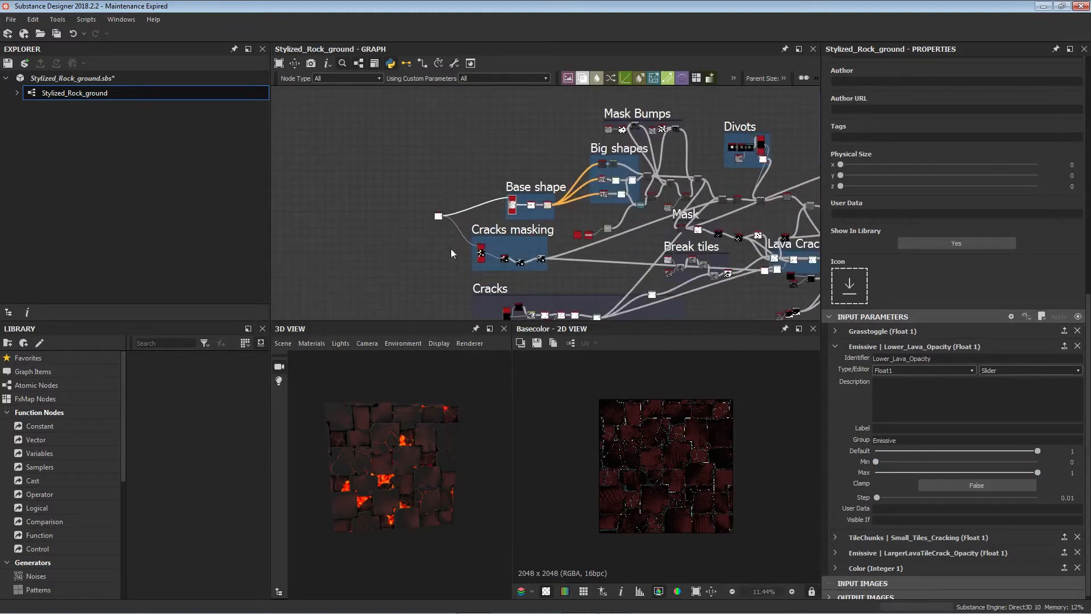
pyautogui.scroll(3, 426, 213)
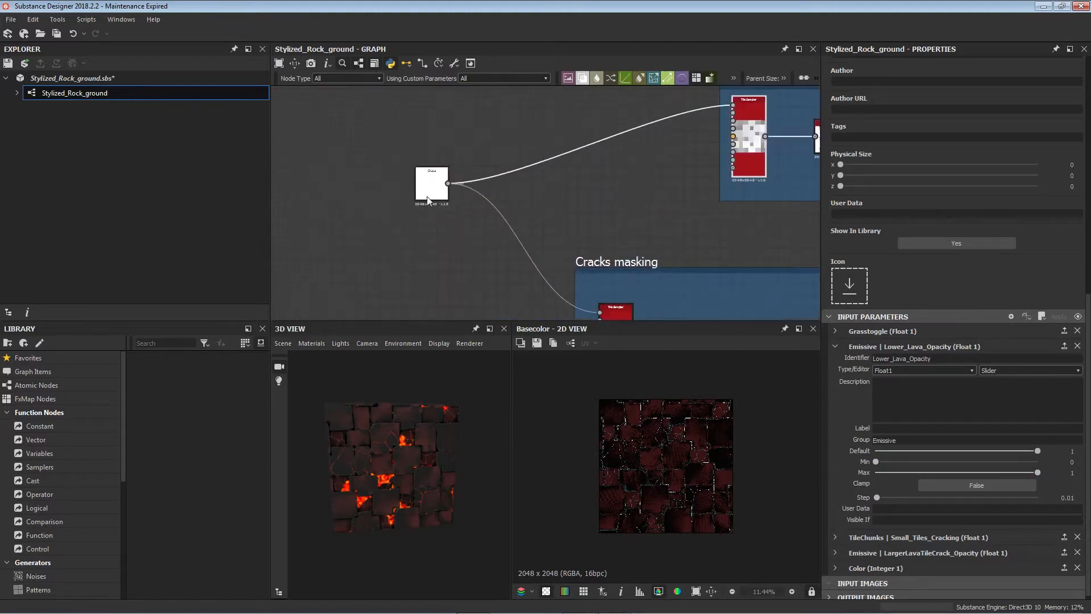
pyautogui.click(432, 187)
pyautogui.moveTo(427, 250); pyautogui.dragTo(471, 263, button='middle')
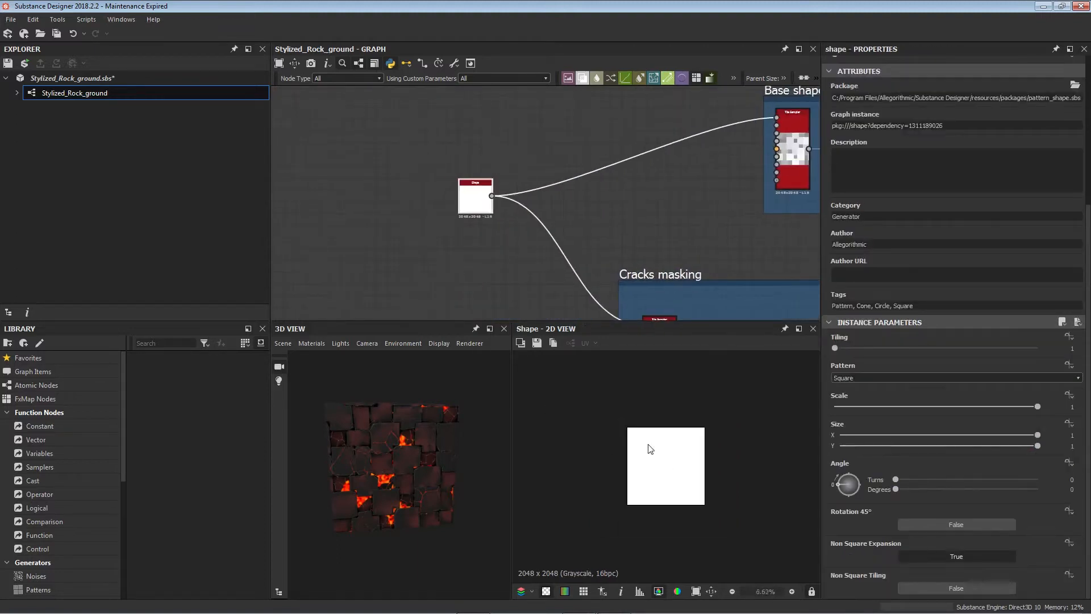
pyautogui.scroll(1, 650, 449)
pyautogui.moveTo(596, 213); pyautogui.dragTo(458, 83, button='middle')
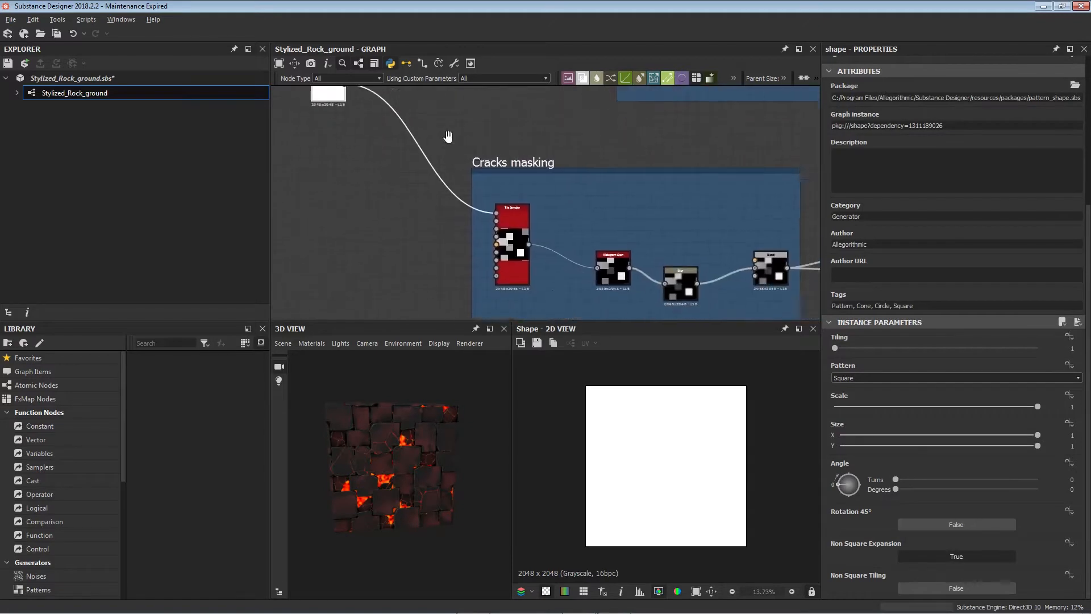
pyautogui.doubleClick(509, 242)
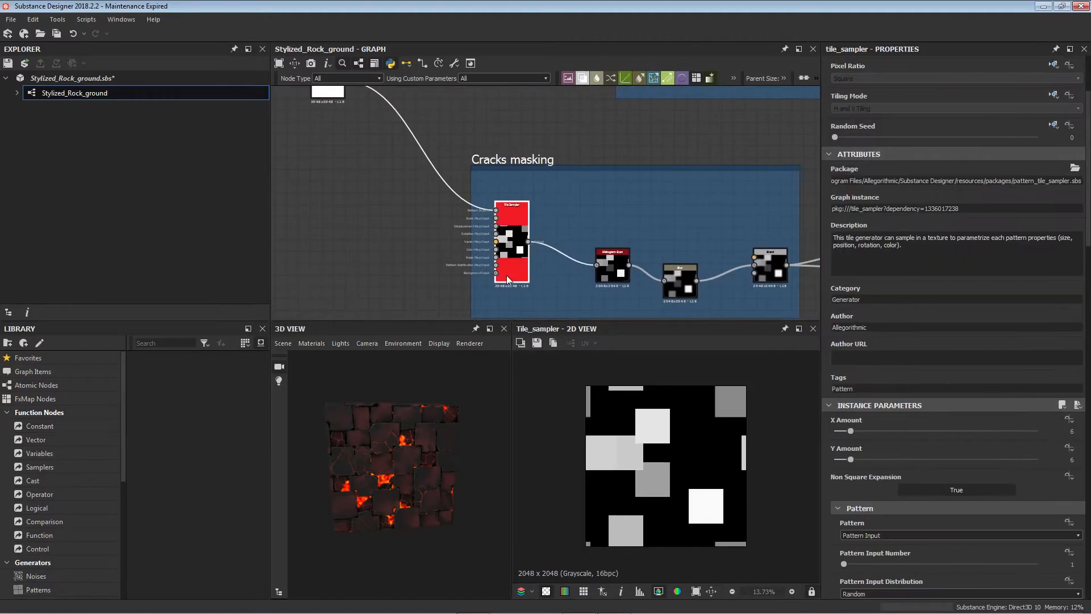
# - Preview the Tile Sampler of the Base shape group in the 2D view and compare it with the 3D material
pyautogui.moveTo(485, 146); pyautogui.dragTo(506, 273, button='middle')
pyautogui.scroll(-1, 568, 247)
pyautogui.click(651, 181)
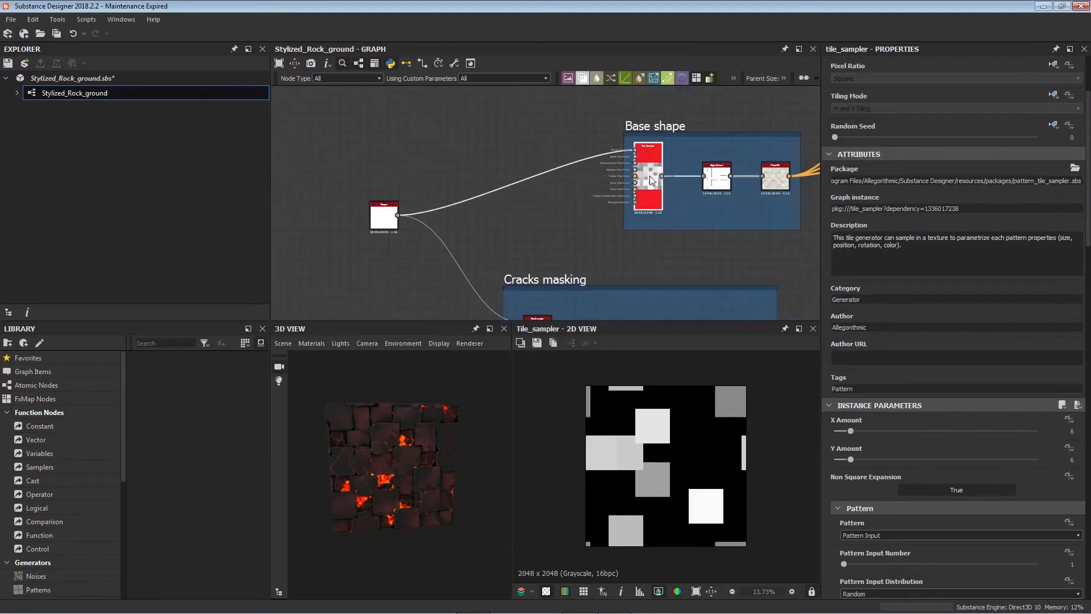
pyautogui.doubleClick(651, 181)
pyautogui.moveTo(521, 235); pyautogui.dragTo(379, 284, button='middle')
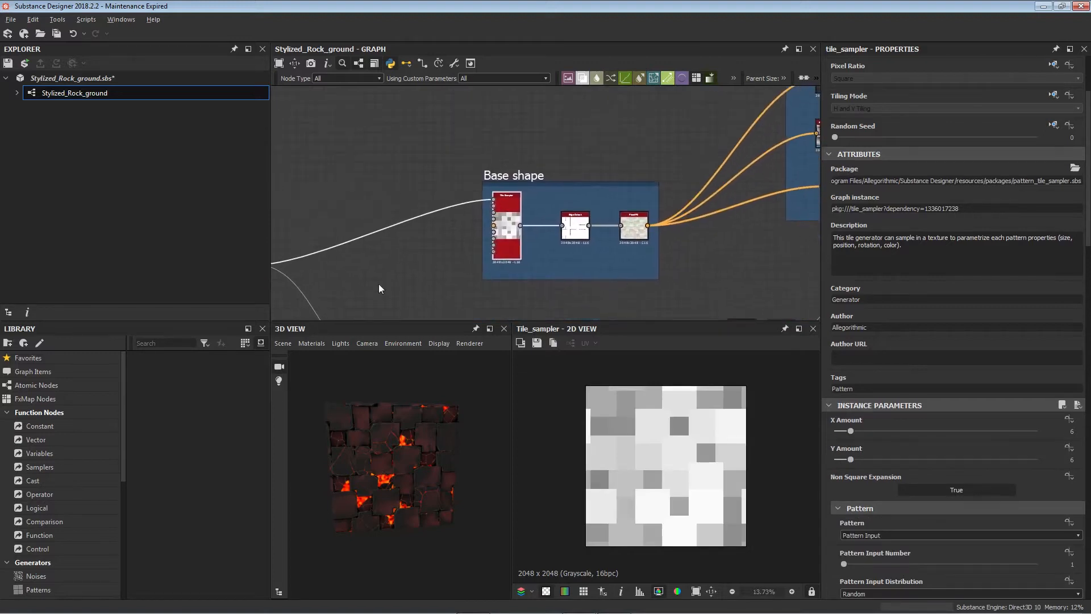
pyautogui.scroll(3, 512, 219)
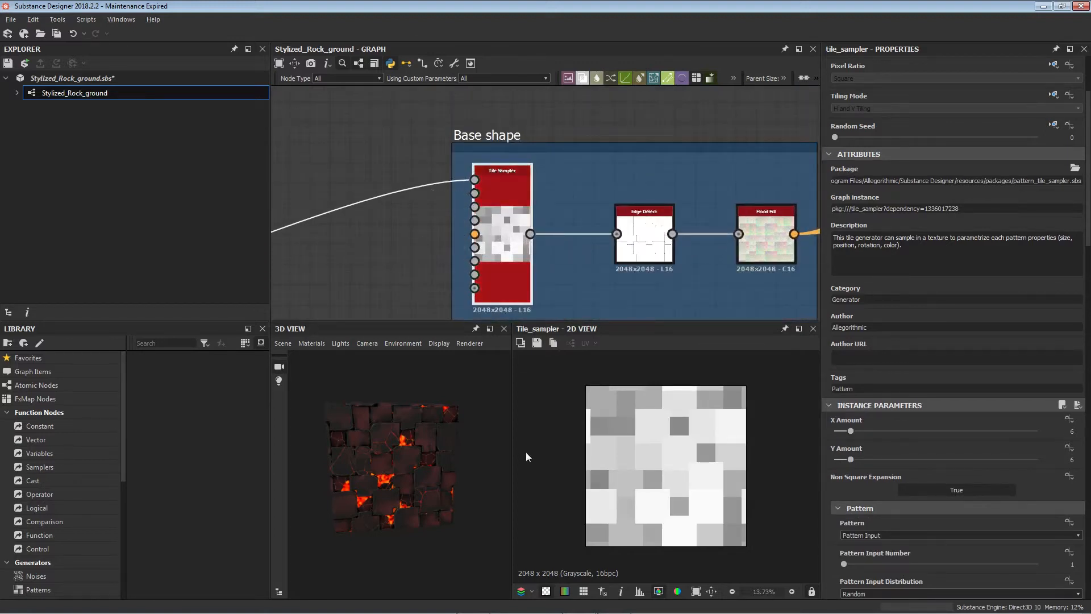
pyautogui.moveTo(368, 490)
pyautogui.mouseDown()
pyautogui.moveTo(409, 492)
pyautogui.moveTo(379, 483)
pyautogui.mouseUp()
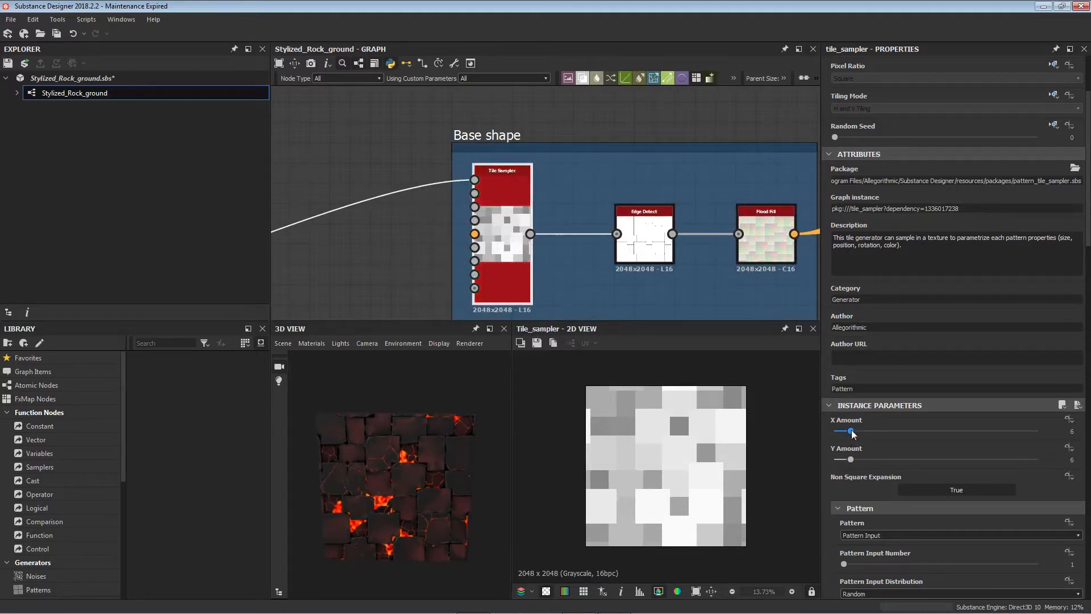
# - Switch the Base shape Tile Sampler's pattern to Square, and back to Pattern Input
pyautogui.click(851, 460)
pyautogui.scroll(-3, 854, 488)
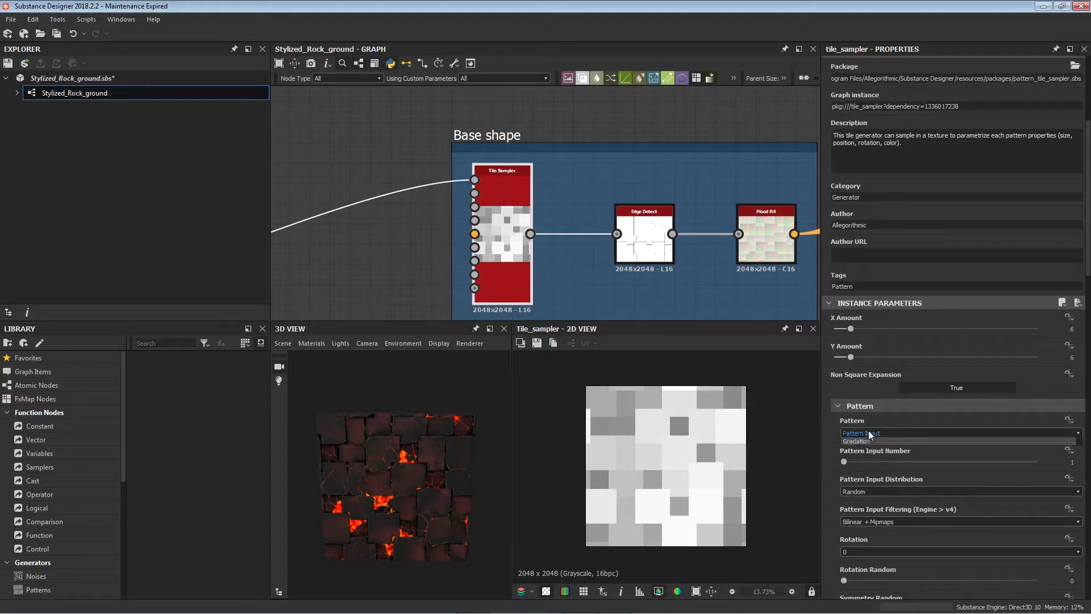
pyautogui.click(868, 433)
pyautogui.click(865, 446)
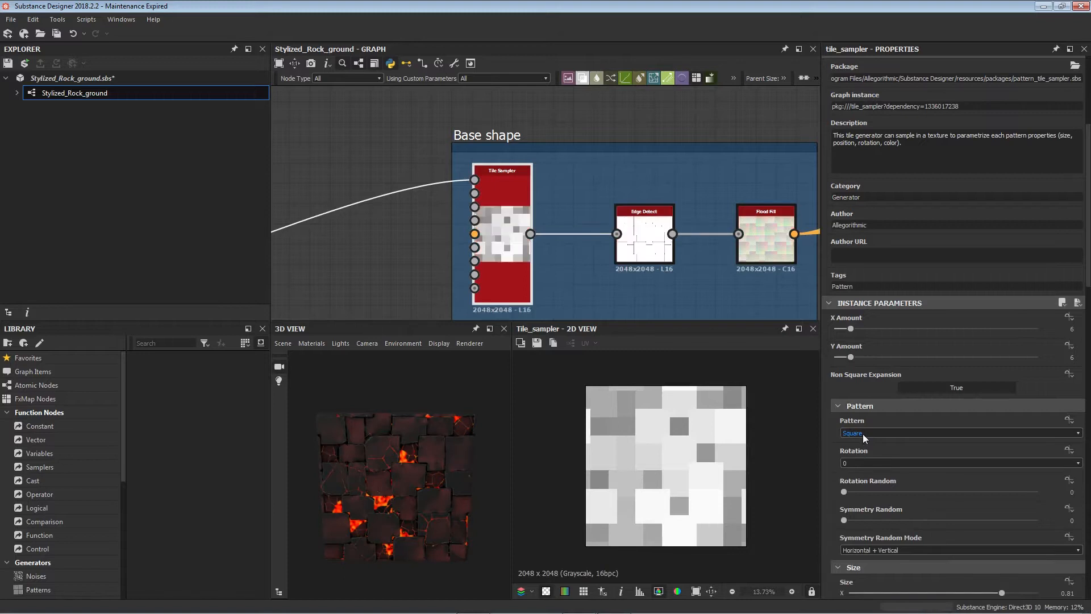
pyautogui.click(863, 434)
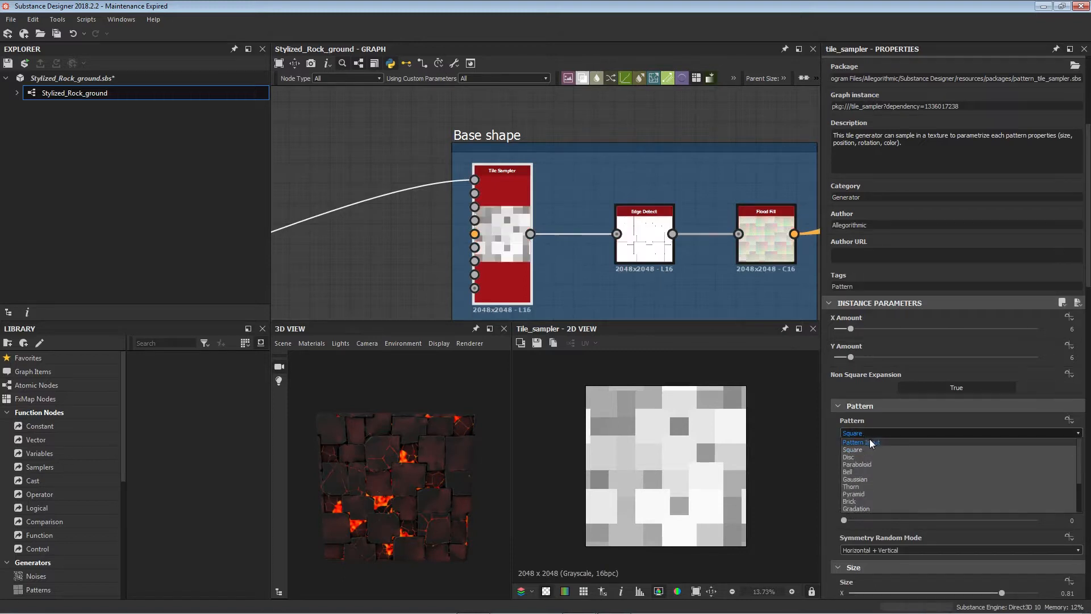
pyautogui.click(870, 442)
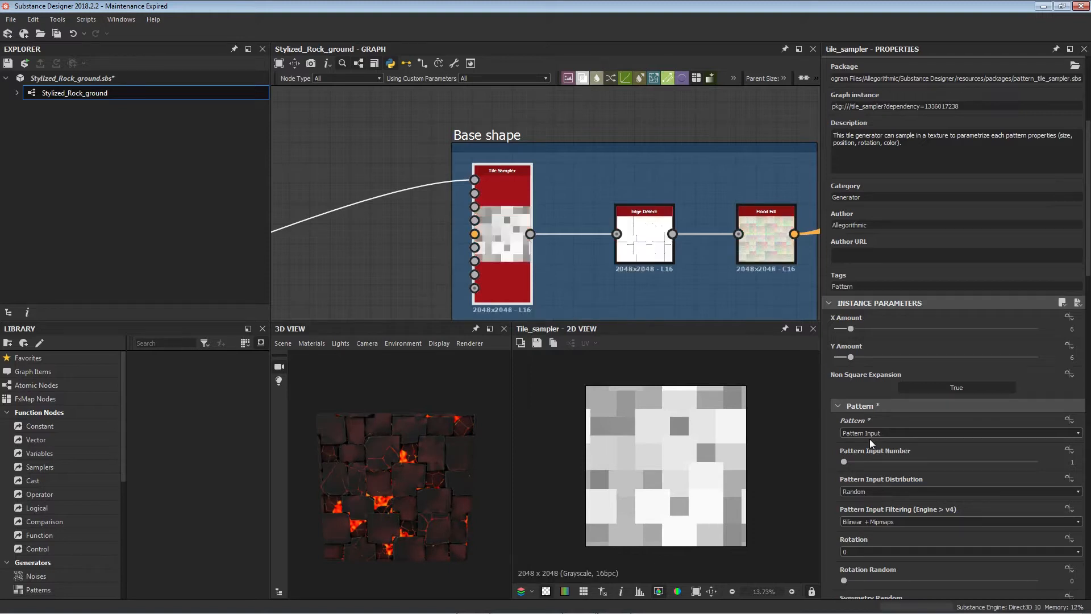
# - Set the Base shape Tile Sampler's Scale to 1.35 and compare the tiles in the 2D and 3D views
pyautogui.scroll(-1, 840, 450)
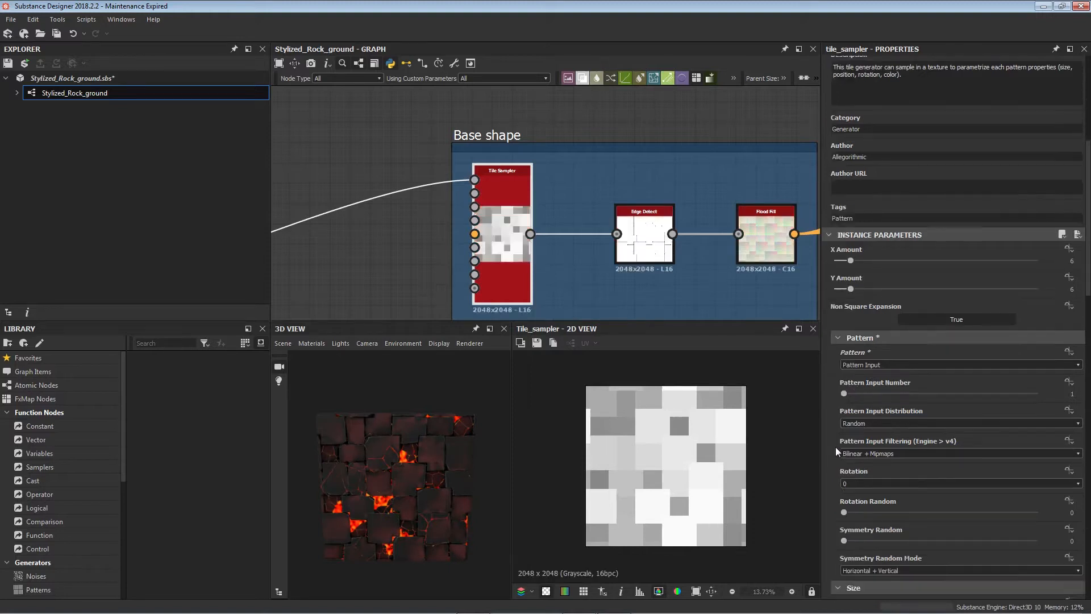
pyautogui.scroll(-3, 833, 436)
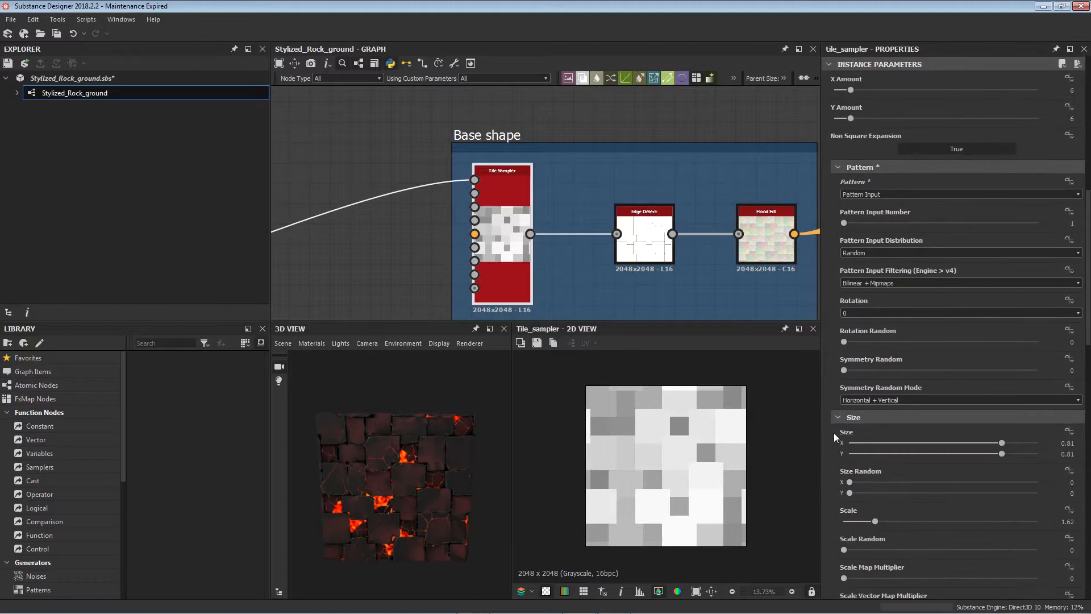
pyautogui.scroll(-1, 833, 437)
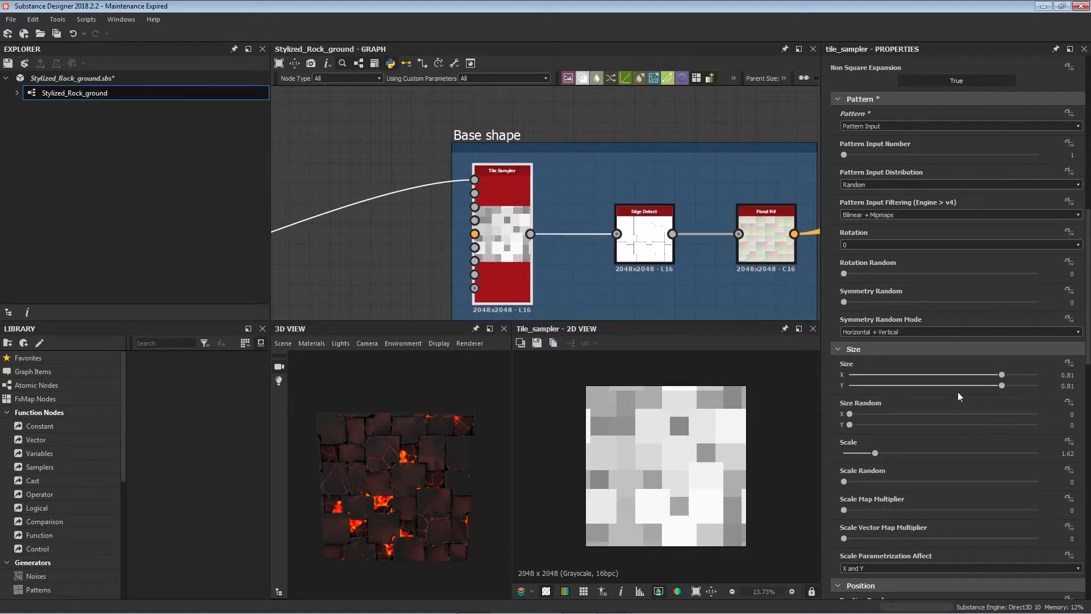
pyautogui.scroll(-1, 959, 405)
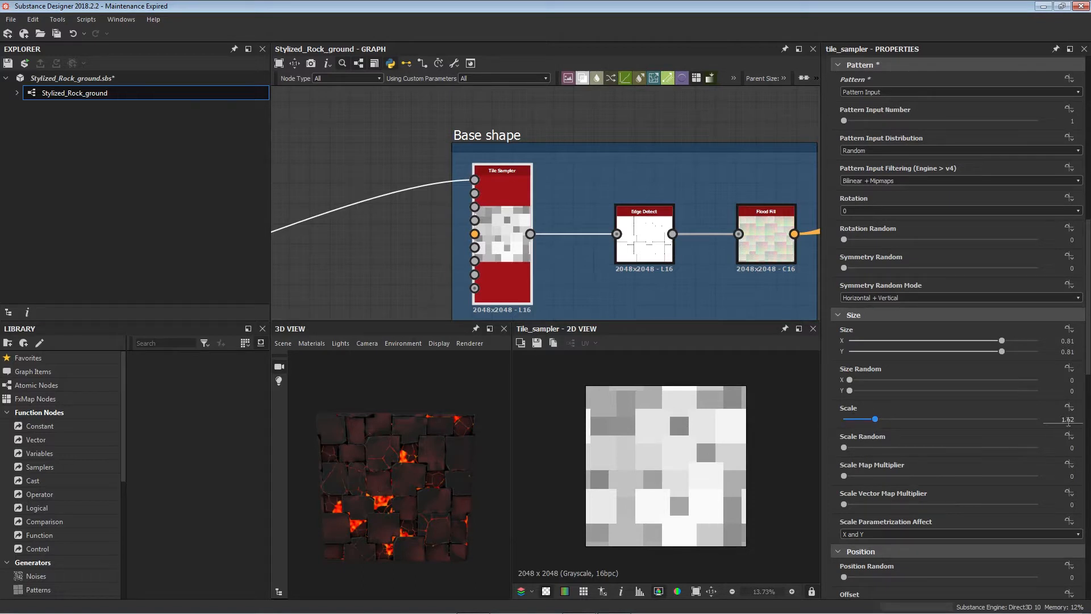
pyautogui.scroll(4, 649, 445)
pyautogui.scroll(-3, 598, 489)
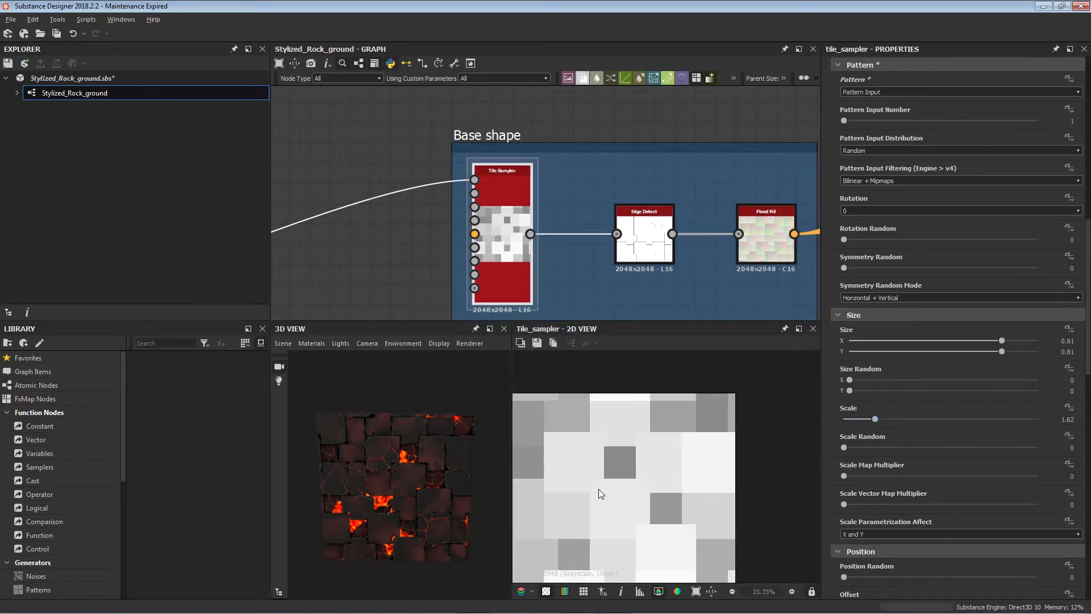
pyautogui.scroll(3, 612, 440)
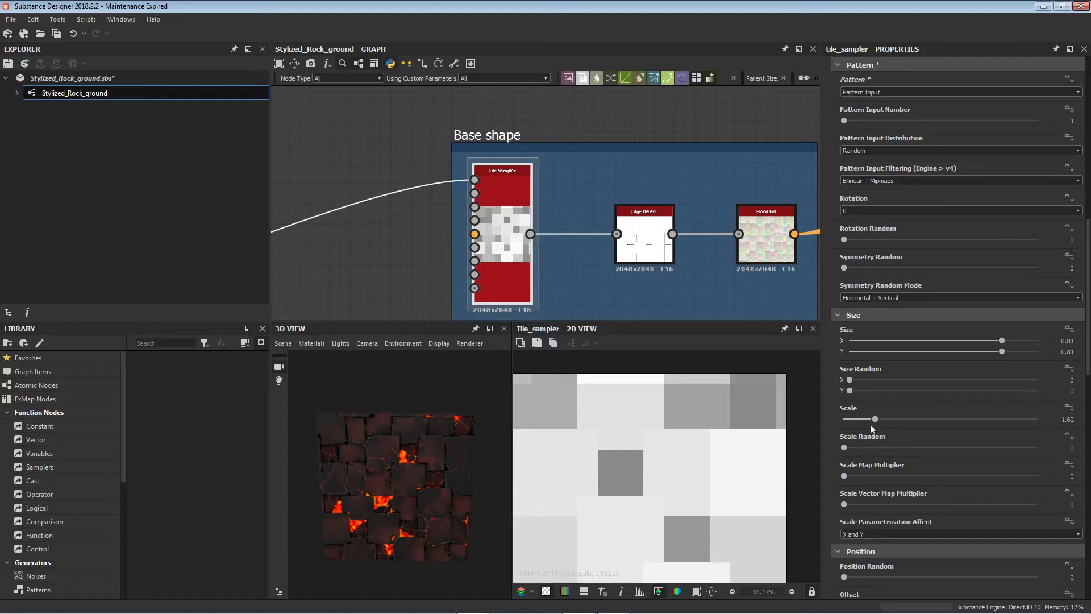
pyautogui.moveTo(874, 420); pyautogui.dragTo(869, 421)
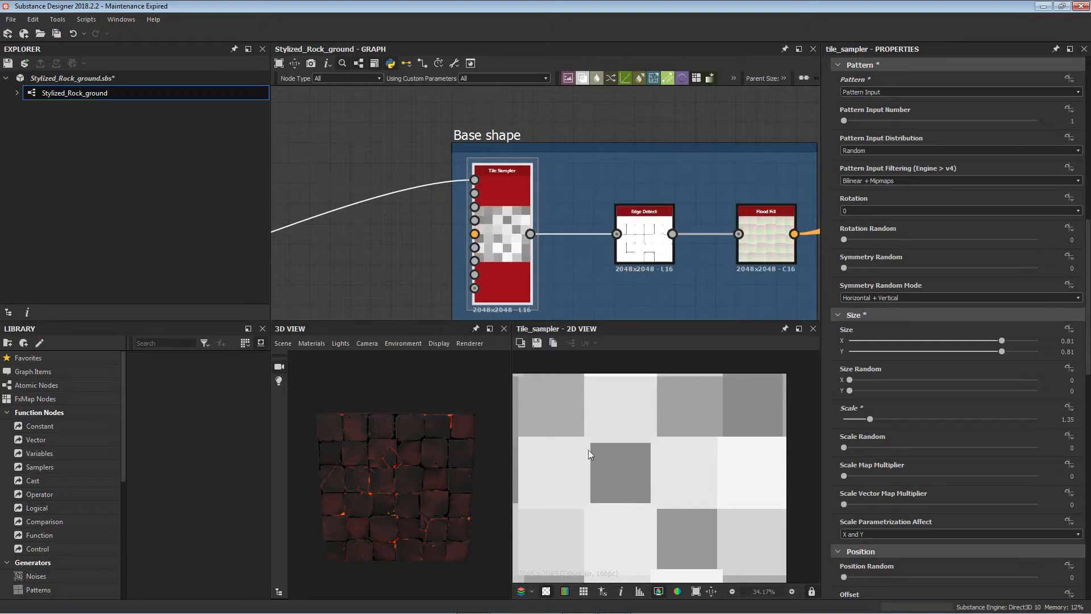
pyautogui.scroll(-3, 586, 483)
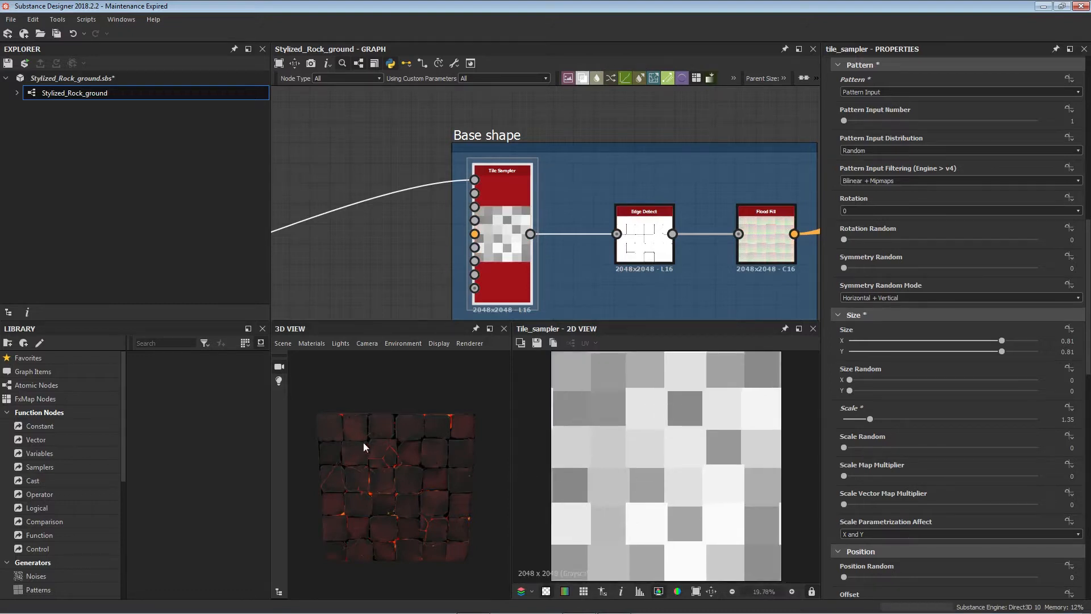
pyautogui.scroll(5, 375, 444)
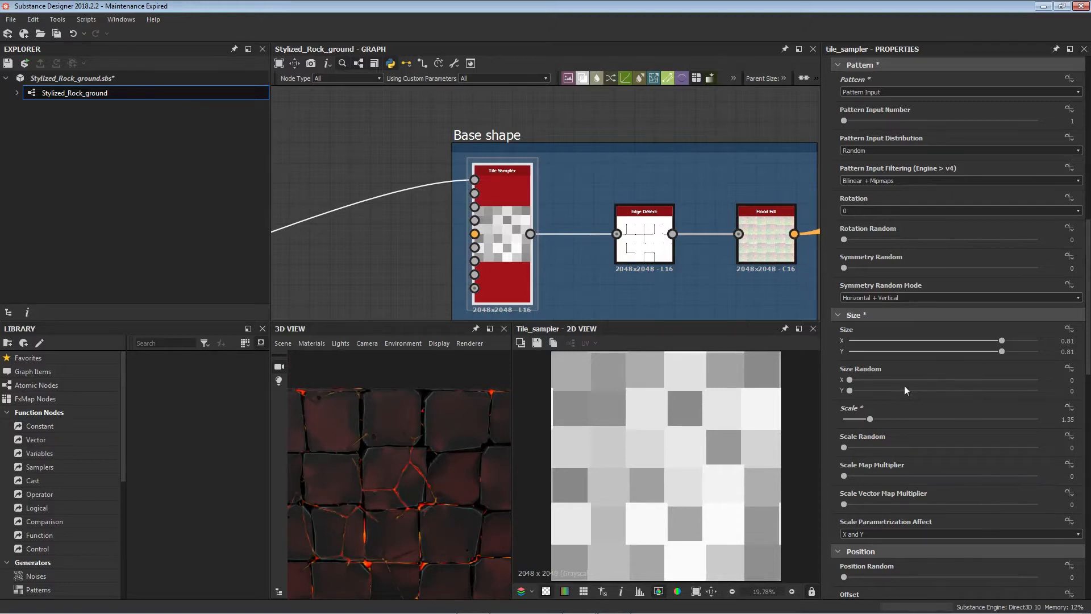
# - Try a Scale of 0.79 on the Tile Sampler, and undo both Scale changes
pyautogui.moveTo(868, 420); pyautogui.dragTo(858, 420)
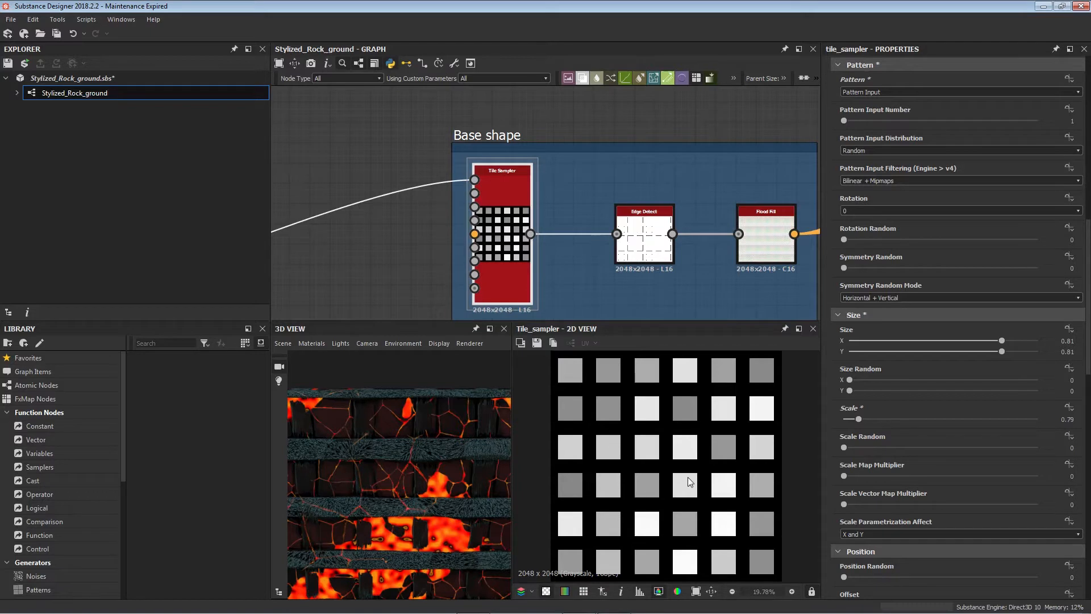
pyautogui.hotkey('ctrl', 'z')
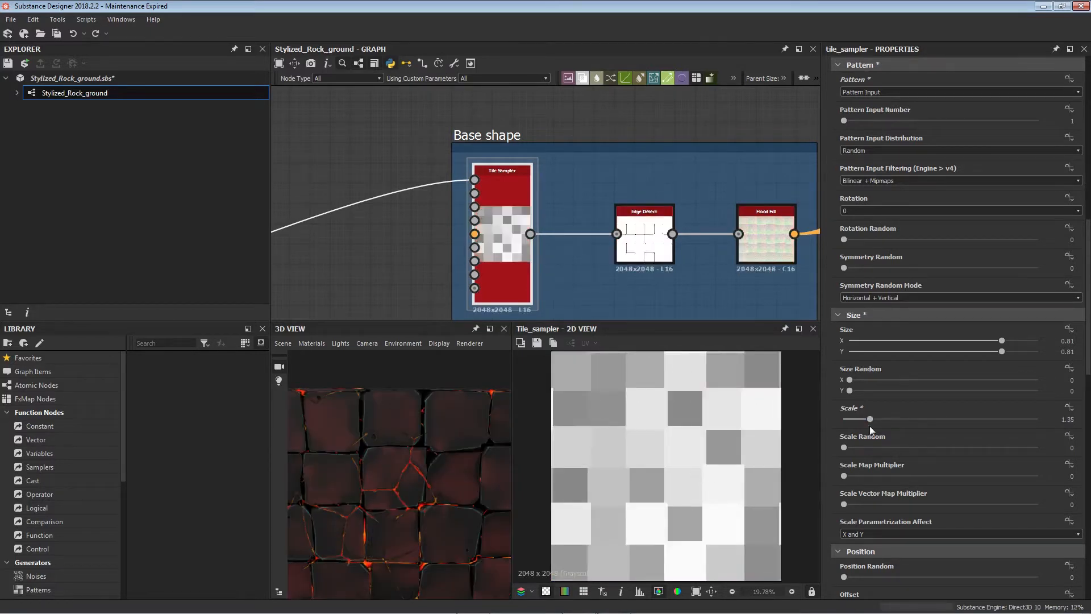
pyautogui.hotkey('ctrl', 'z')
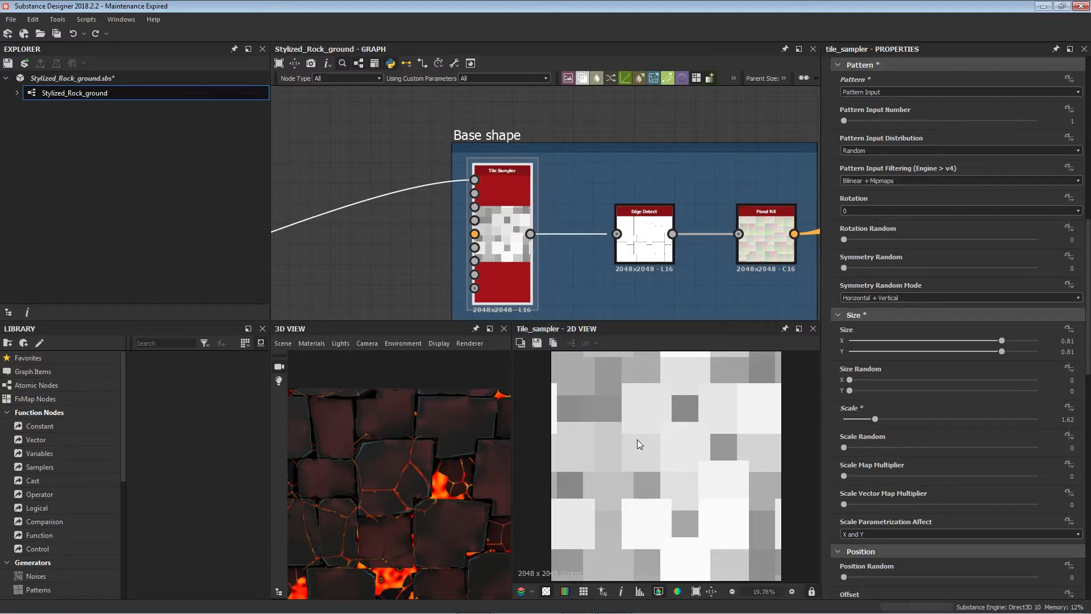
pyautogui.scroll(-2, 423, 494)
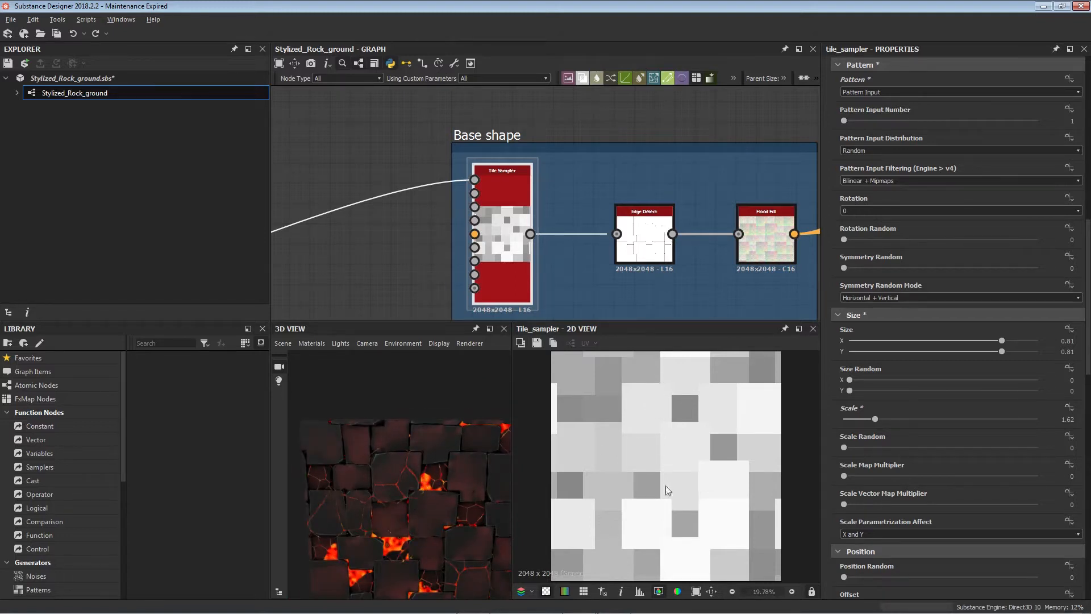
# - Try a Color Random of 0 on the Tile Sampler, and undo the change
pyautogui.moveTo(935, 476); pyautogui.dragTo(910, 436)
pyautogui.hotkey('ctrl', 'z')
pyautogui.scroll(-5, 921, 485)
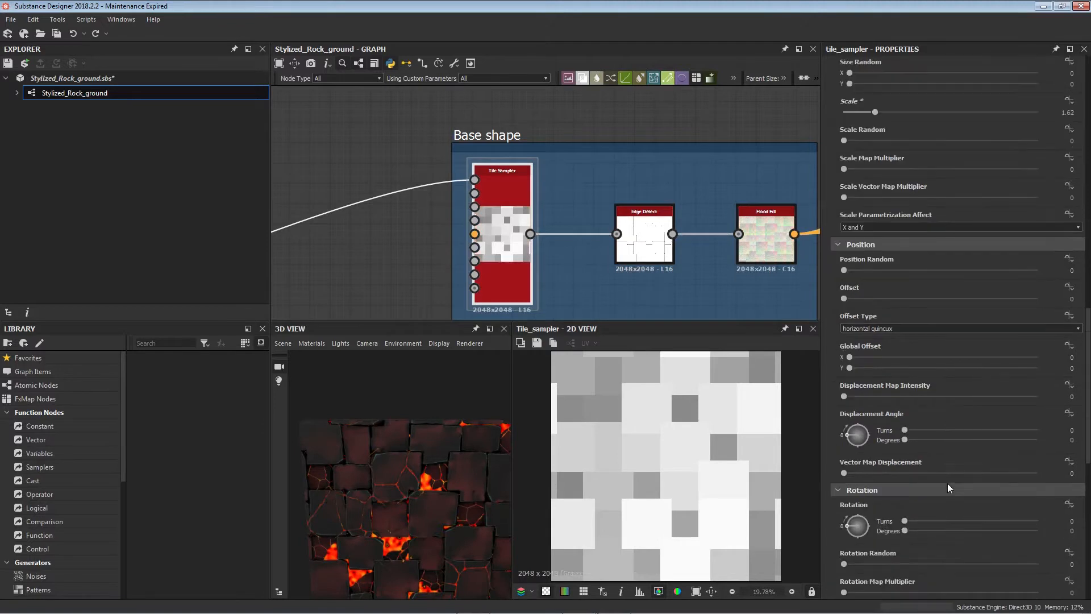
pyautogui.scroll(-5, 967, 451)
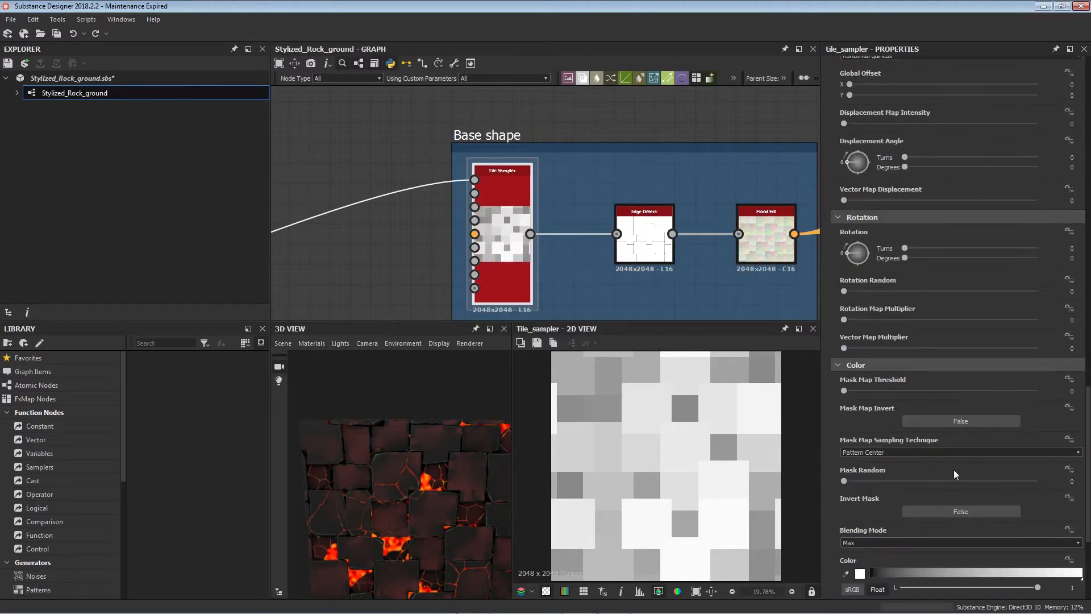
pyautogui.scroll(-1, 950, 484)
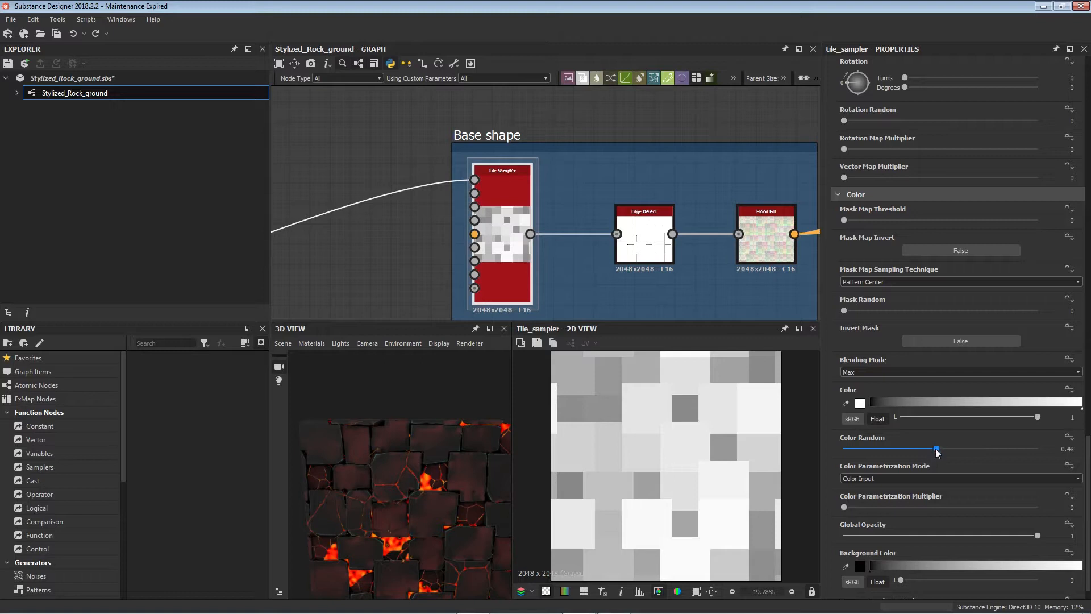
pyautogui.moveTo(937, 449); pyautogui.dragTo(844, 450)
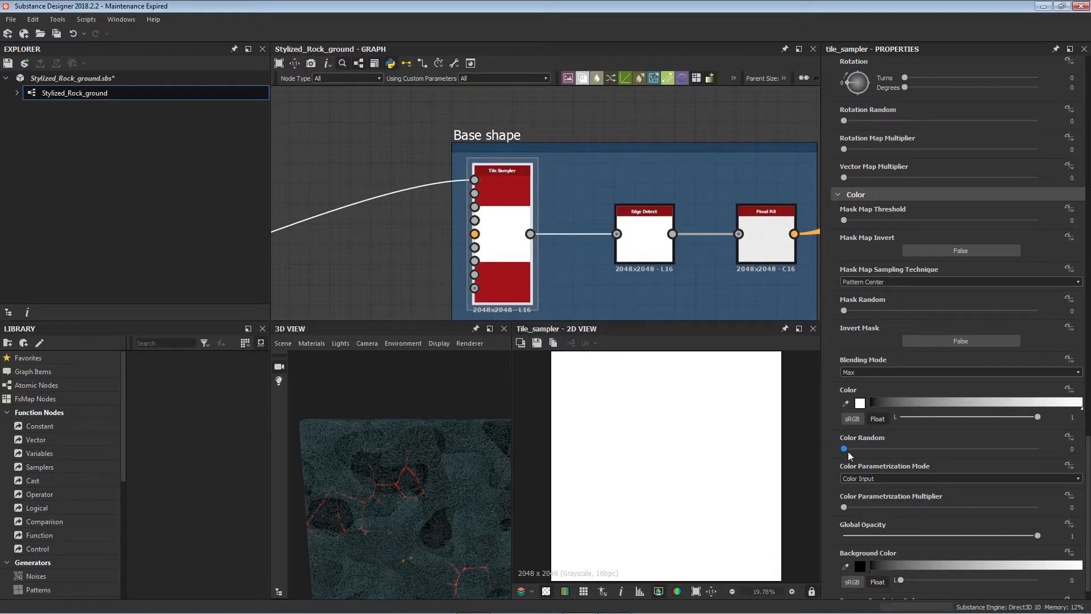
pyautogui.hotkey('ctrl', 'z')
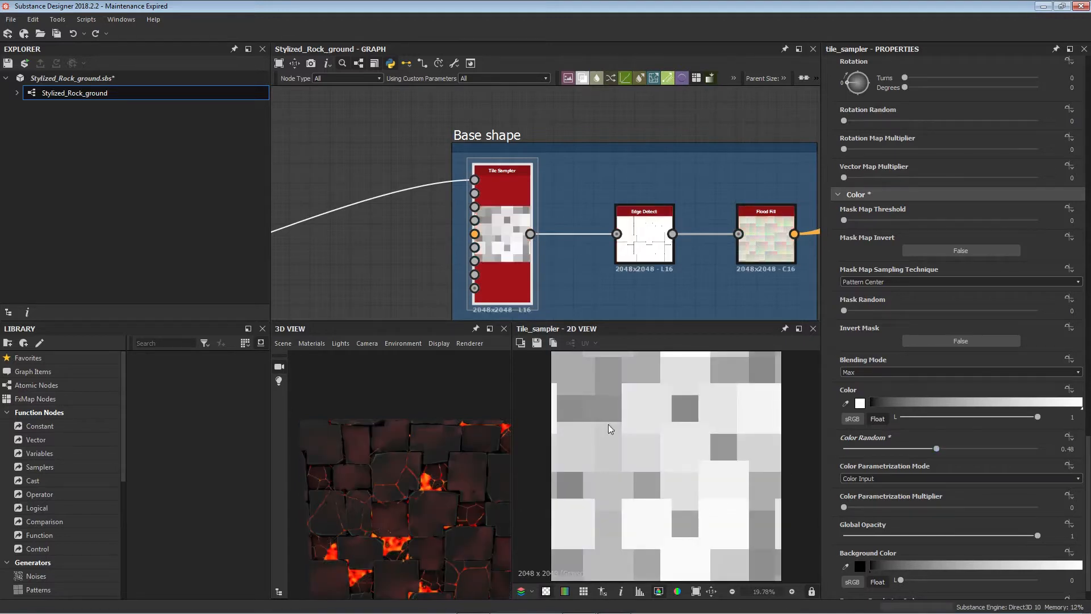
# - Examine the random grayscale values of the Tile Sampler's tiles up close in the 2D view
pyautogui.scroll(-4, 638, 442)
pyautogui.scroll(5, 637, 441)
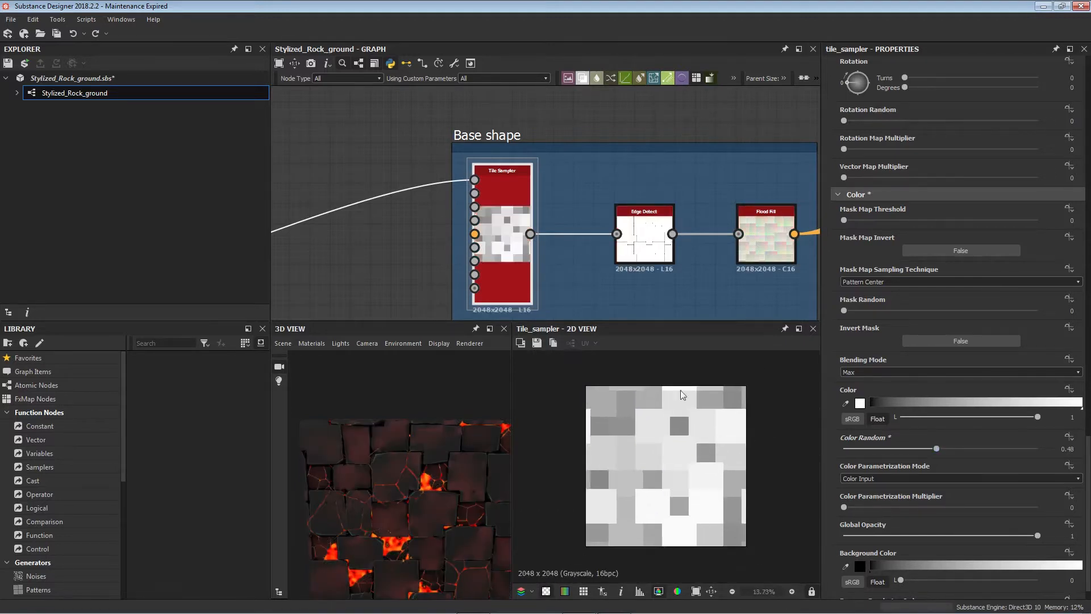
pyautogui.scroll(-2, 725, 452)
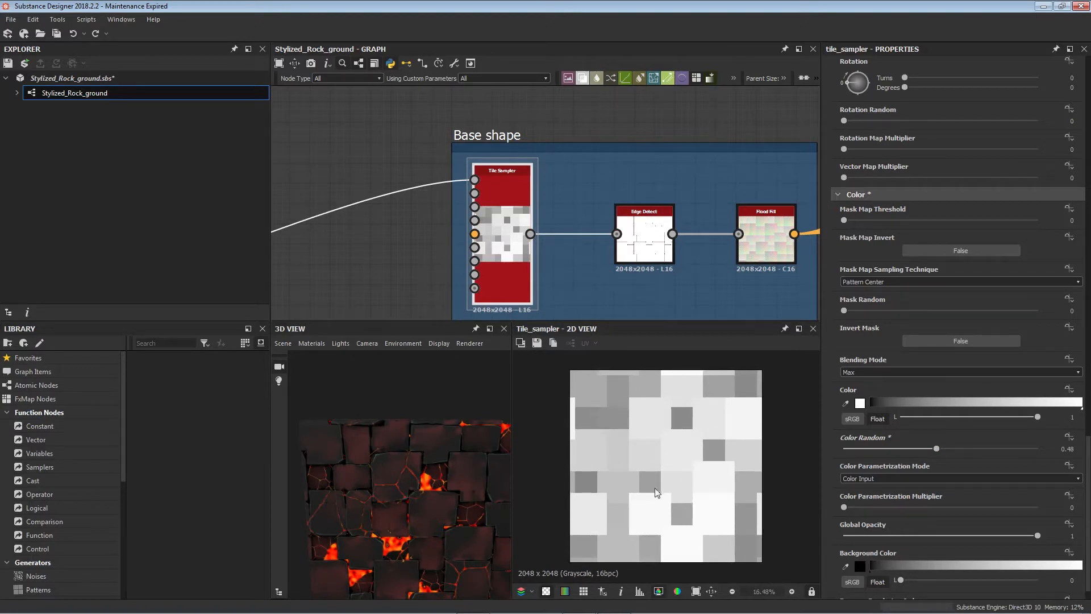
pyautogui.moveTo(574, 260); pyautogui.dragTo(583, 224, button='middle')
pyautogui.scroll(2, 626, 482)
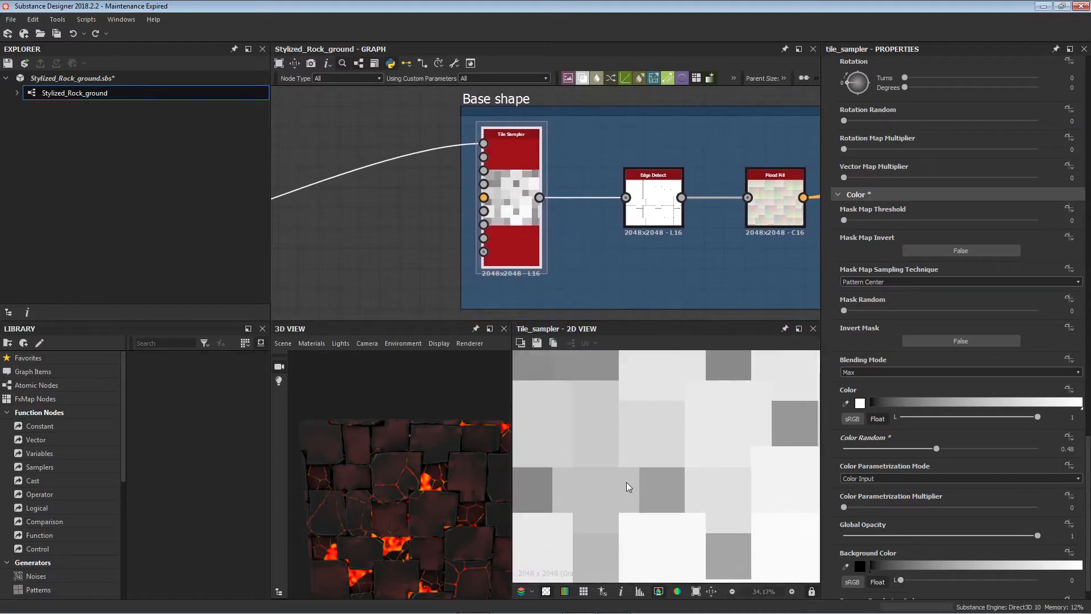
pyautogui.scroll(1, 626, 481)
# - Preview the Base shape group's Edge Detect node in the 2D view and inspect its outlines
pyautogui.moveTo(674, 222); pyautogui.dragTo(600, 250, button='middle')
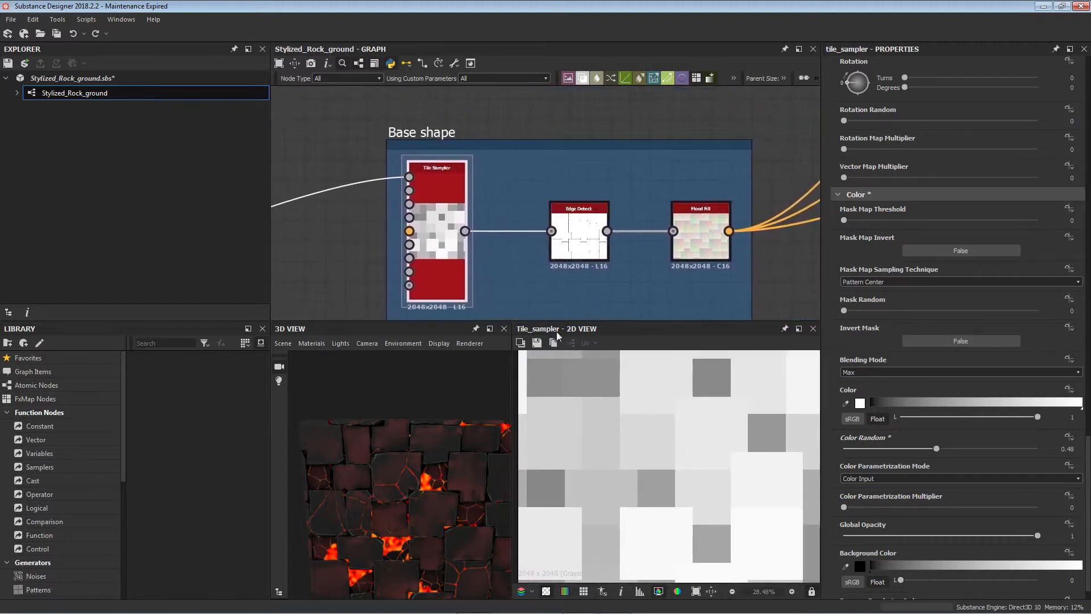
pyautogui.doubleClick(587, 245)
pyautogui.scroll(-3, 610, 450)
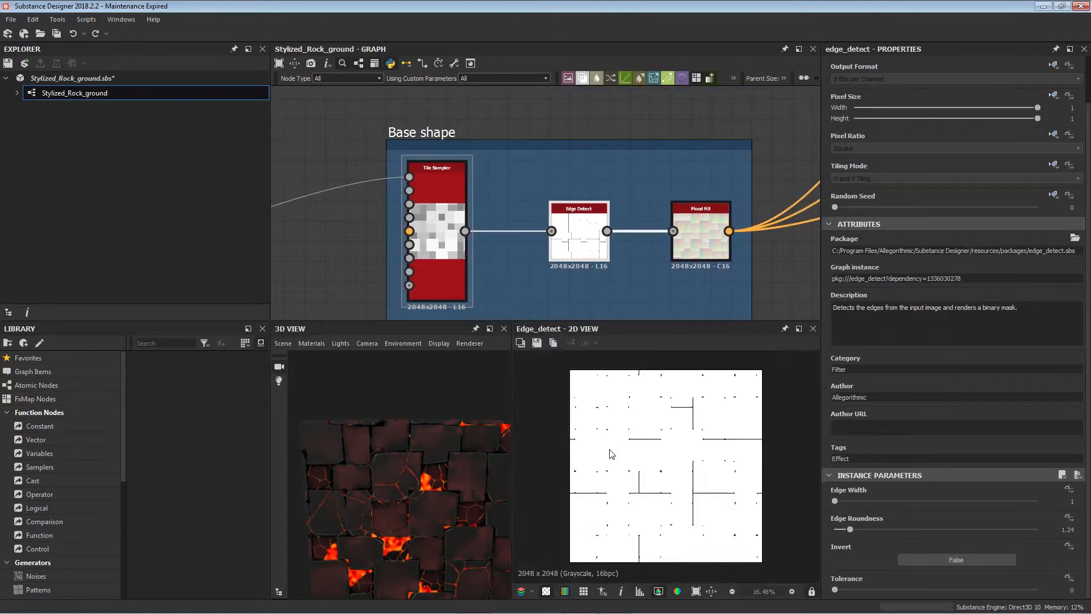
pyautogui.scroll(5, 610, 450)
pyautogui.moveTo(597, 422); pyautogui.dragTo(650, 500, button='middle')
pyautogui.moveTo(721, 452); pyautogui.dragTo(668, 535, button='middle')
pyautogui.scroll(-1, 668, 535)
# - Compare the Tile Sampler and Edge Detect outputs up close, checking how the edges follow the tile borders
pyautogui.doubleClick(451, 241)
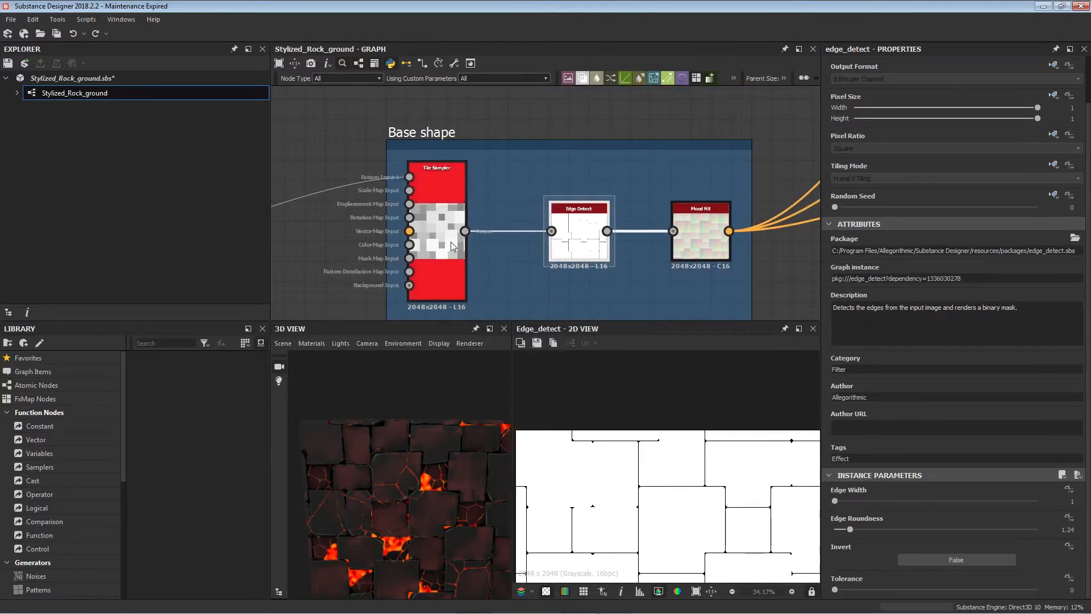
pyautogui.doubleClick(580, 246)
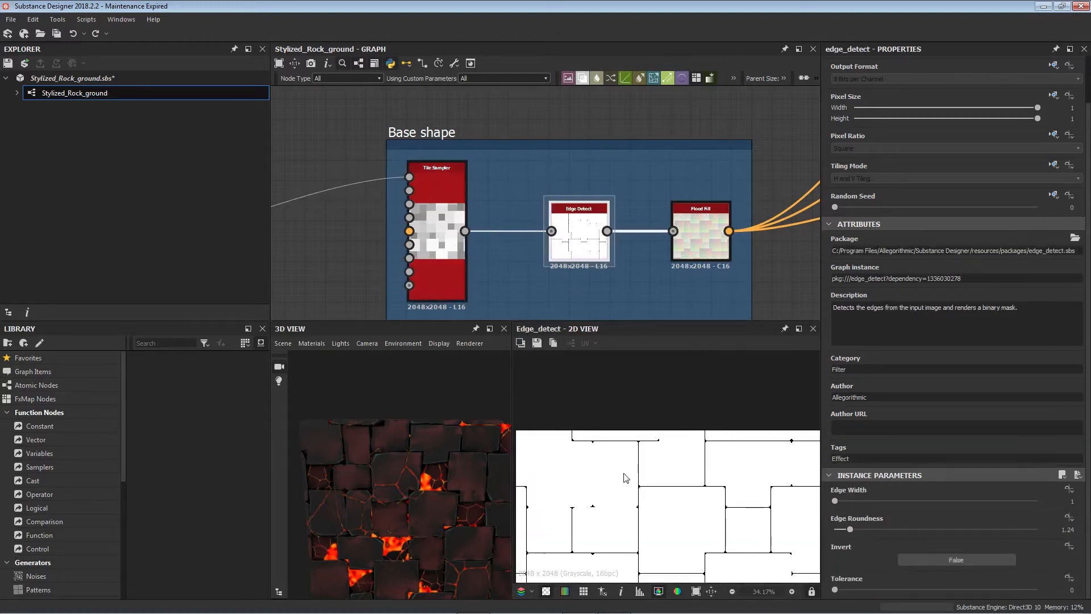
pyautogui.scroll(4, 629, 476)
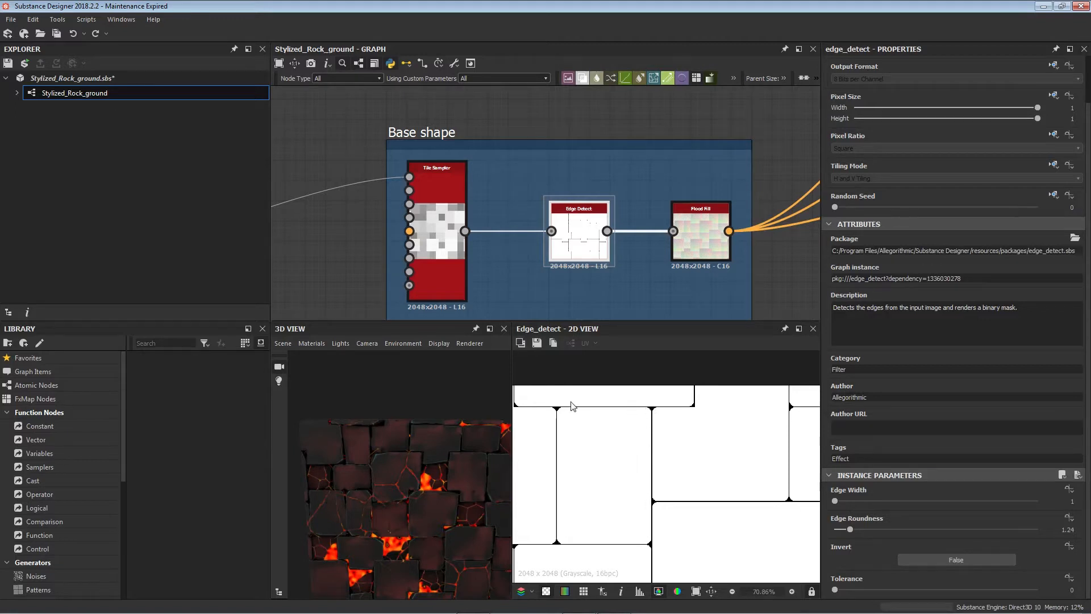
pyautogui.doubleClick(436, 284)
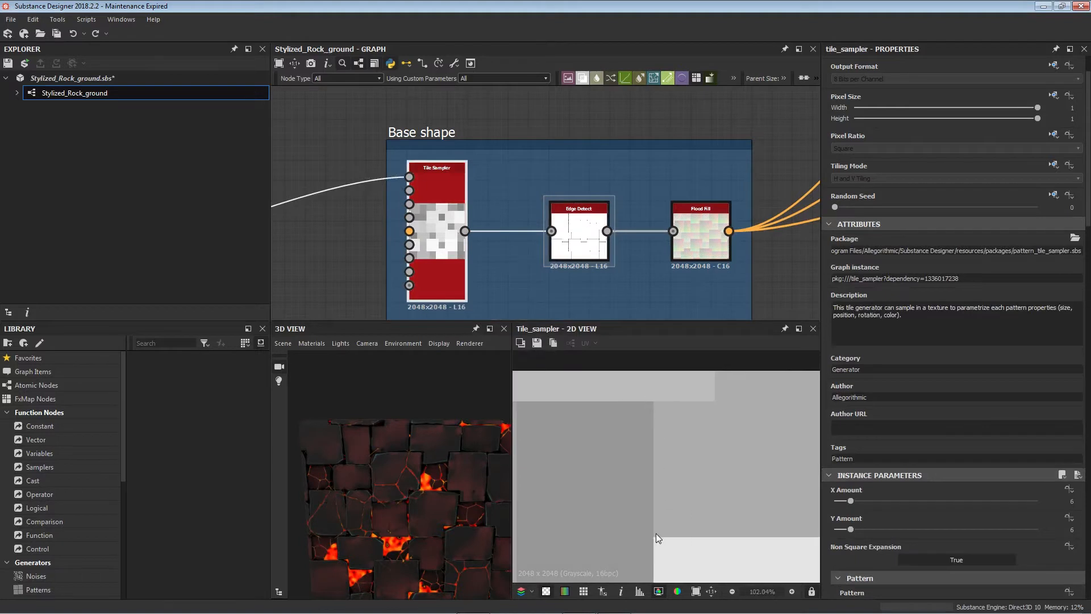
pyautogui.doubleClick(578, 233)
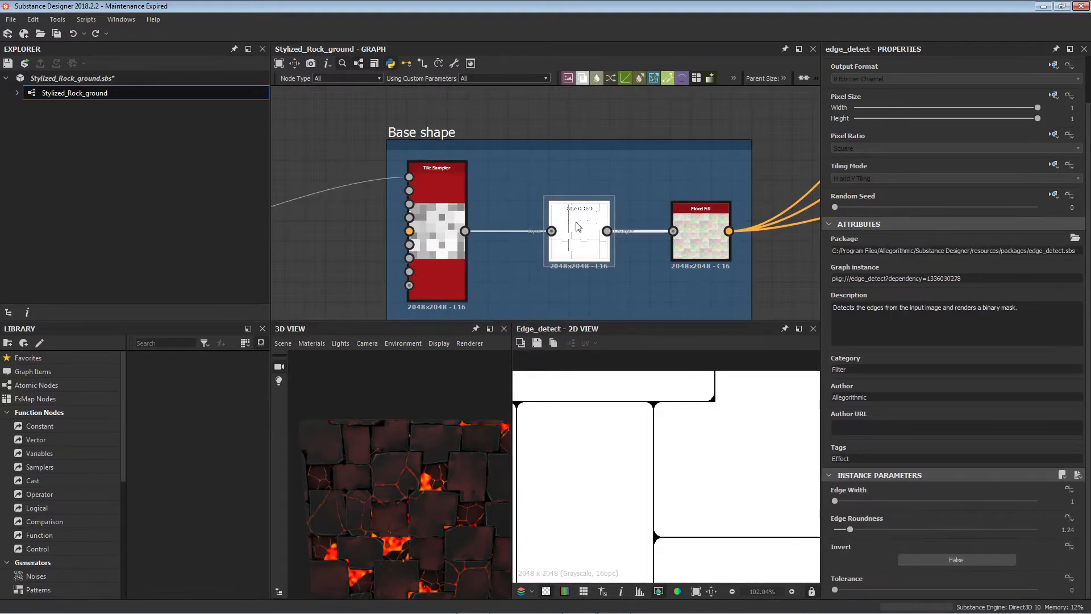
pyautogui.moveTo(678, 423); pyautogui.dragTo(608, 372, button='middle')
pyautogui.moveTo(704, 445); pyautogui.dragTo(678, 489, button='middle')
pyautogui.scroll(-7, 672, 501)
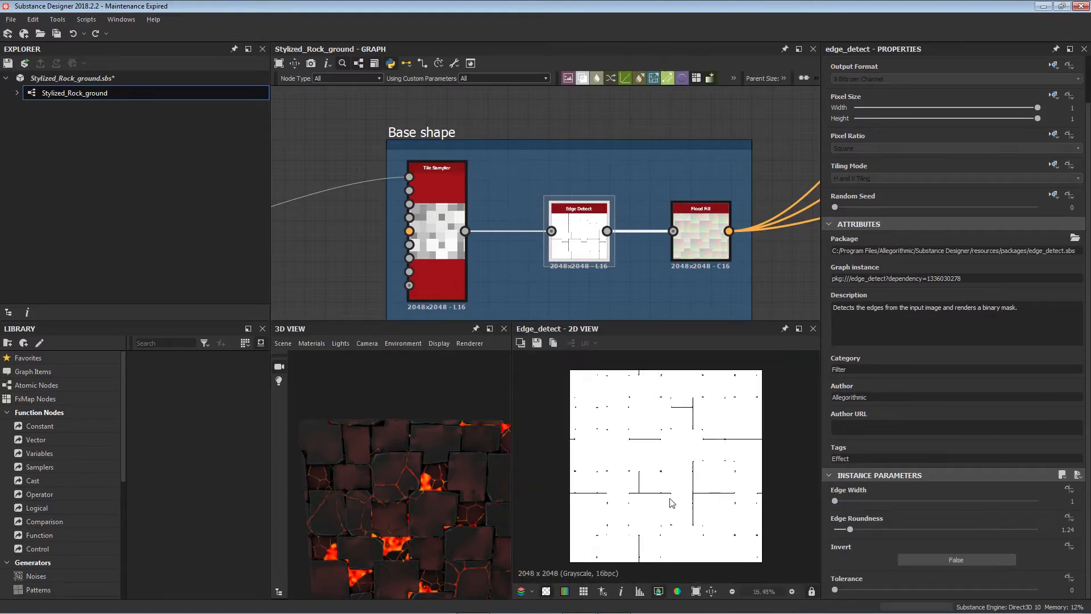
pyautogui.scroll(4, 658, 483)
pyautogui.moveTo(631, 427); pyautogui.dragTo(680, 472, button='middle')
pyautogui.scroll(2, 660, 480)
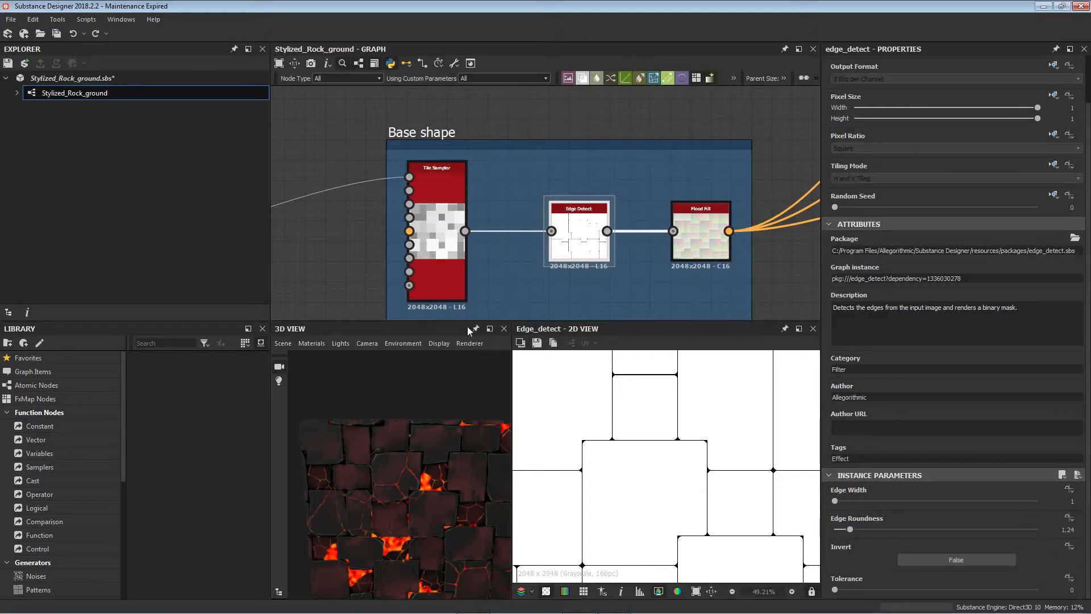
# - Preview the Base shape group's Flood Fill node, fitted in the 2D view
pyautogui.moveTo(595, 257); pyautogui.dragTo(519, 257, button='middle')
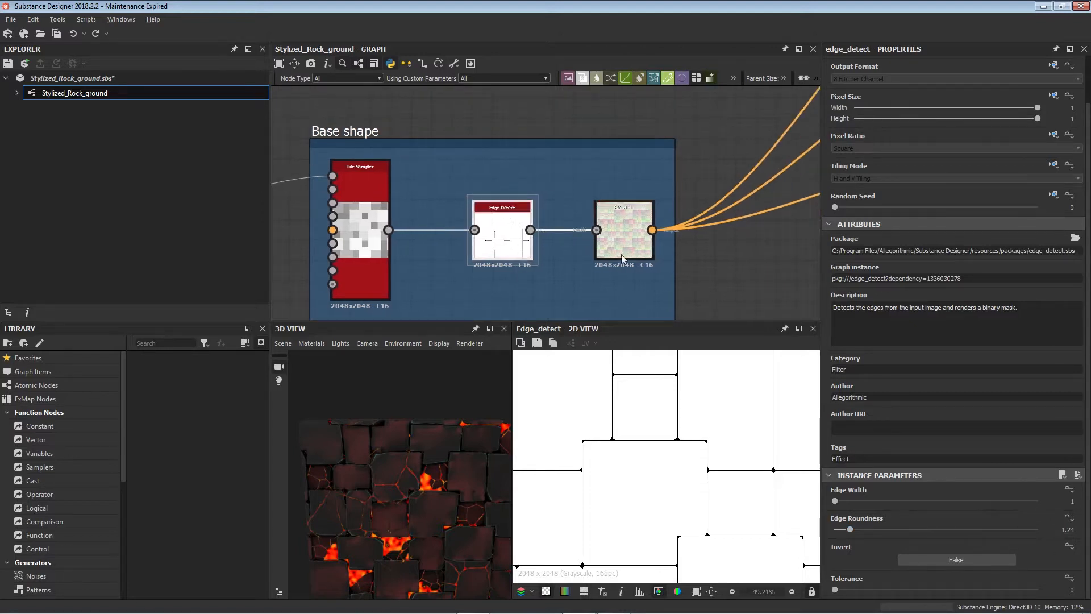
pyautogui.doubleClick(623, 227)
pyautogui.press('f')
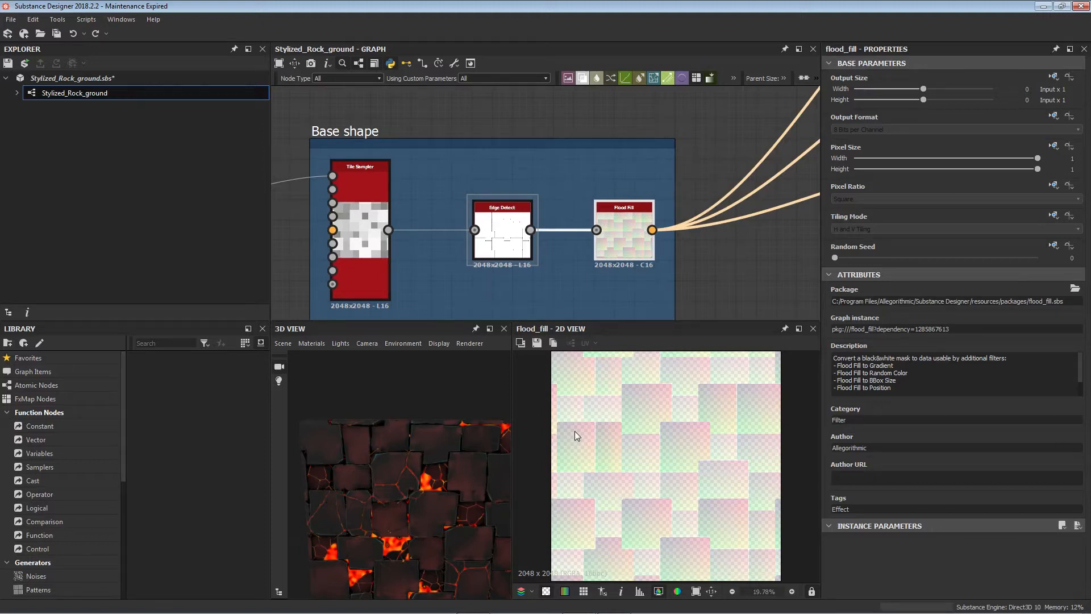
# - Follow the Flood Fill connections to the neighbouring group and preview its Flood Fill to BBox Size node
pyautogui.moveTo(805, 266); pyautogui.dragTo(701, 326, button='middle')
pyautogui.scroll(-1, 696, 272)
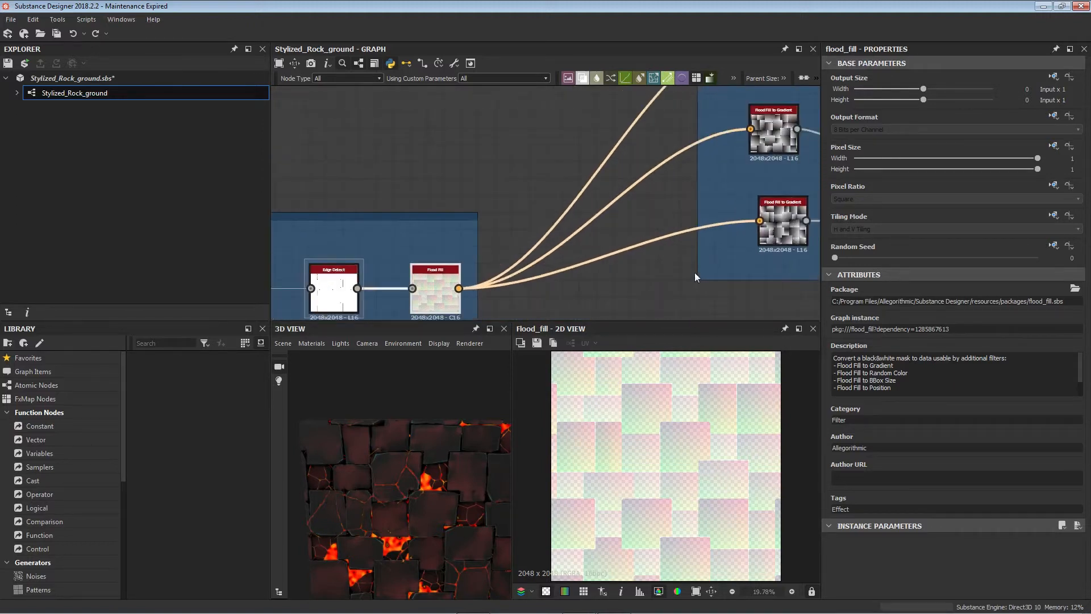
pyautogui.moveTo(796, 245); pyautogui.dragTo(446, 281, button='middle')
pyautogui.scroll(1, 614, 282)
pyautogui.moveTo(478, 189); pyautogui.dragTo(645, 169, button='middle')
pyautogui.scroll(-3, 636, 172)
pyautogui.moveTo(527, 208); pyautogui.dragTo(502, 324, button='middle')
pyautogui.moveTo(521, 224); pyautogui.dragTo(483, 201, button='middle')
pyautogui.scroll(4, 528, 190)
pyautogui.moveTo(507, 116); pyautogui.dragTo(478, 158, button='middle')
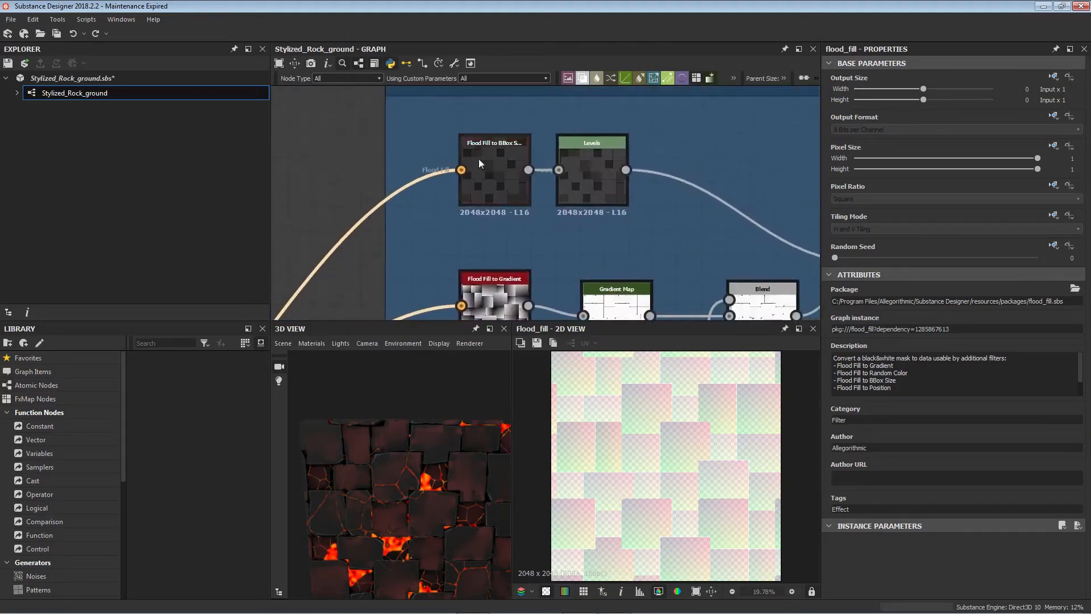
pyautogui.click(486, 159)
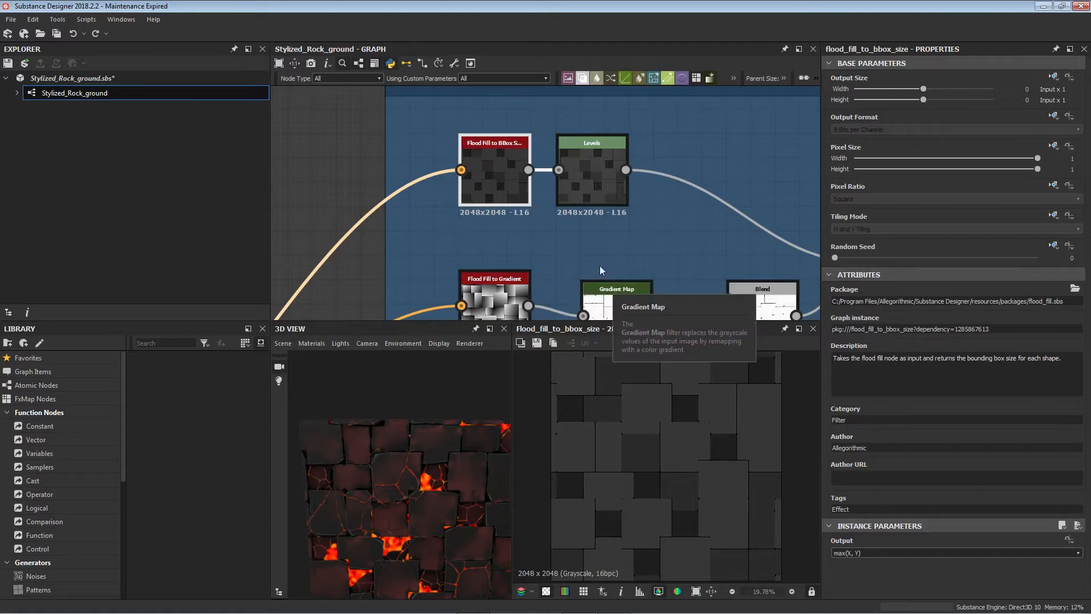
# - Inspect the lava rock tiles up close and as a whole in the 3D view
pyautogui.scroll(3, 409, 506)
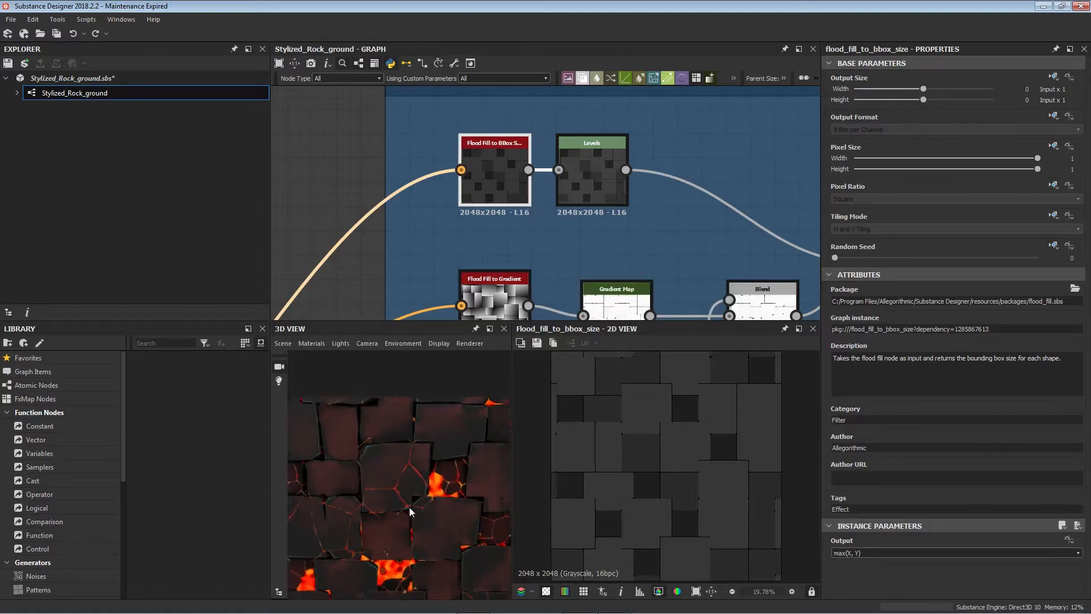
pyautogui.moveTo(409, 507); pyautogui.dragTo(404, 465, button='middle')
pyautogui.scroll(-1, 404, 467)
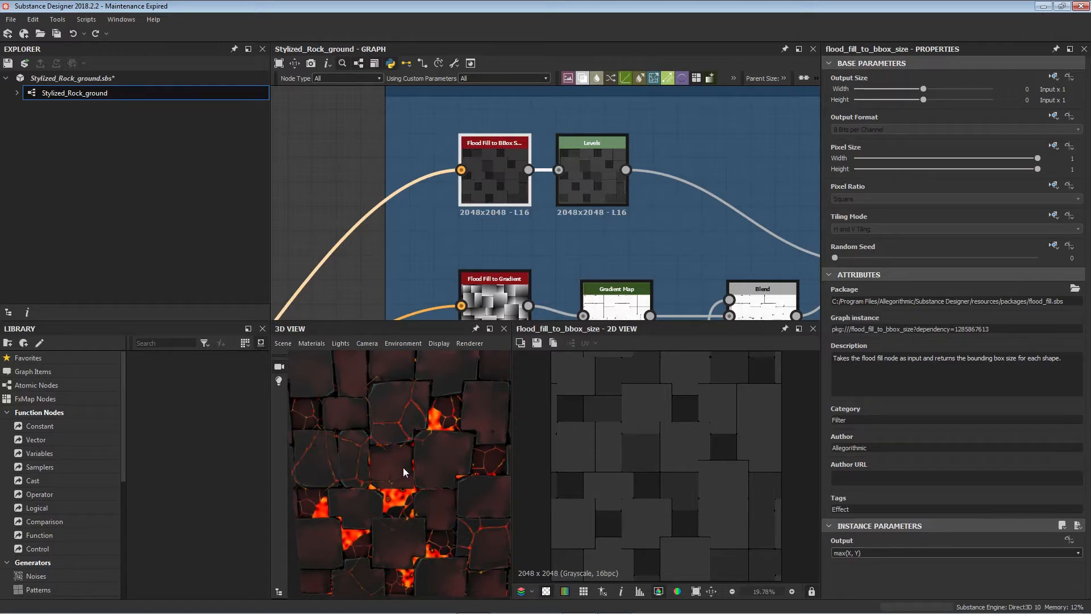
pyautogui.scroll(-3, 404, 467)
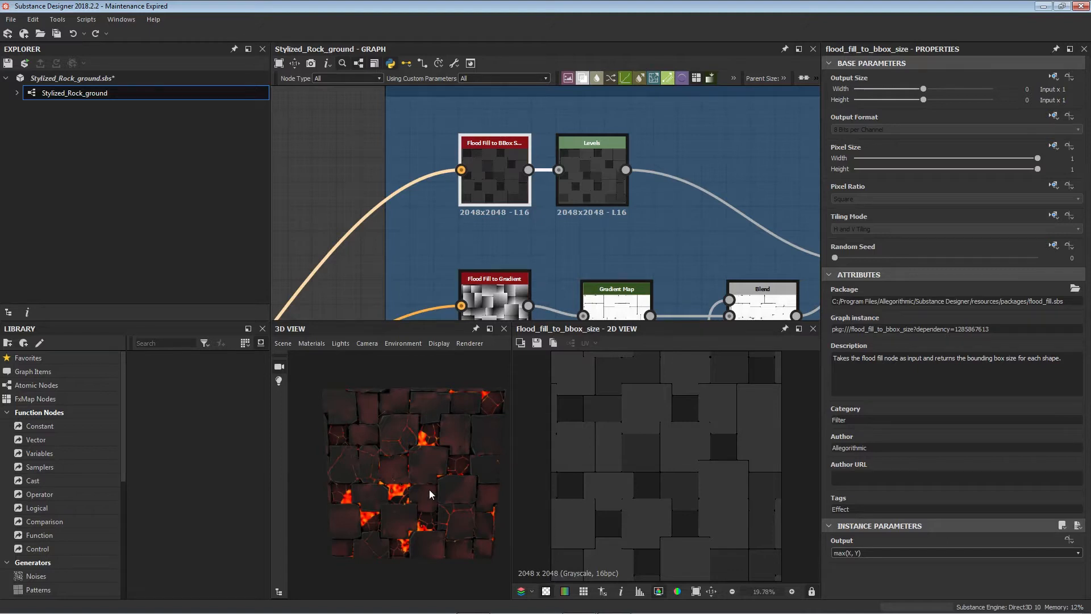
pyautogui.moveTo(429, 490); pyautogui.dragTo(435, 492, button='middle')
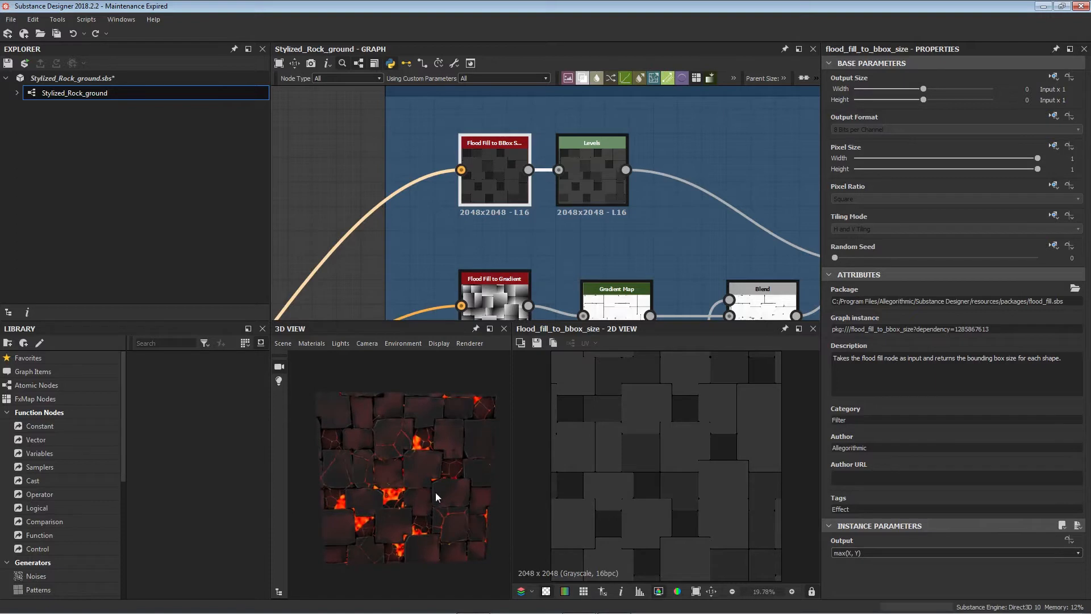
# - Preview the Levels node fed by Flood Fill to BBox Size, showing the whole texture in the 2D view
pyautogui.doubleClick(588, 172)
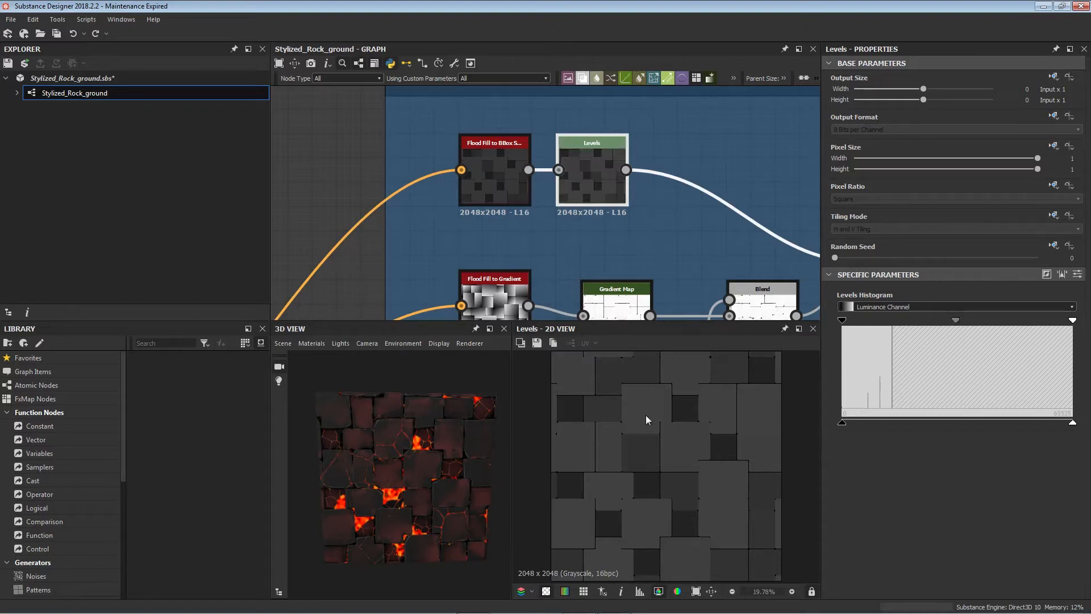
pyautogui.scroll(-2, 637, 423)
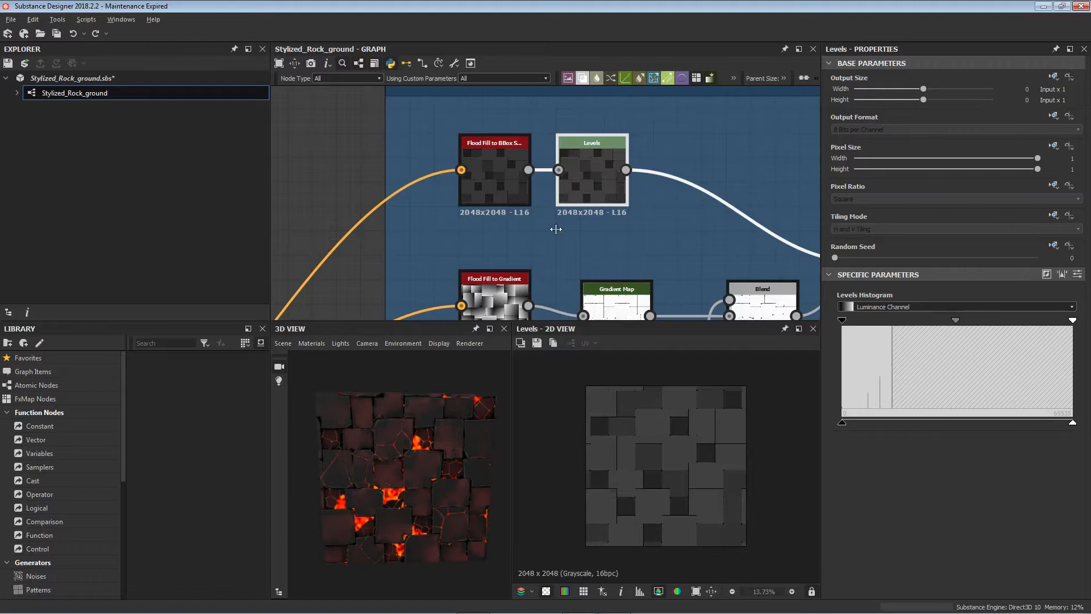
# - Trace the Flood Fill output into the neighbouring group and preview the upper Flood Fill to Gradient node
pyautogui.moveTo(555, 227); pyautogui.dragTo(561, 162, button='middle')
pyautogui.moveTo(544, 257); pyautogui.dragTo(555, 212, button='middle')
pyautogui.moveTo(623, 211); pyautogui.dragTo(542, 214, button='middle')
pyautogui.scroll(-1, 542, 214)
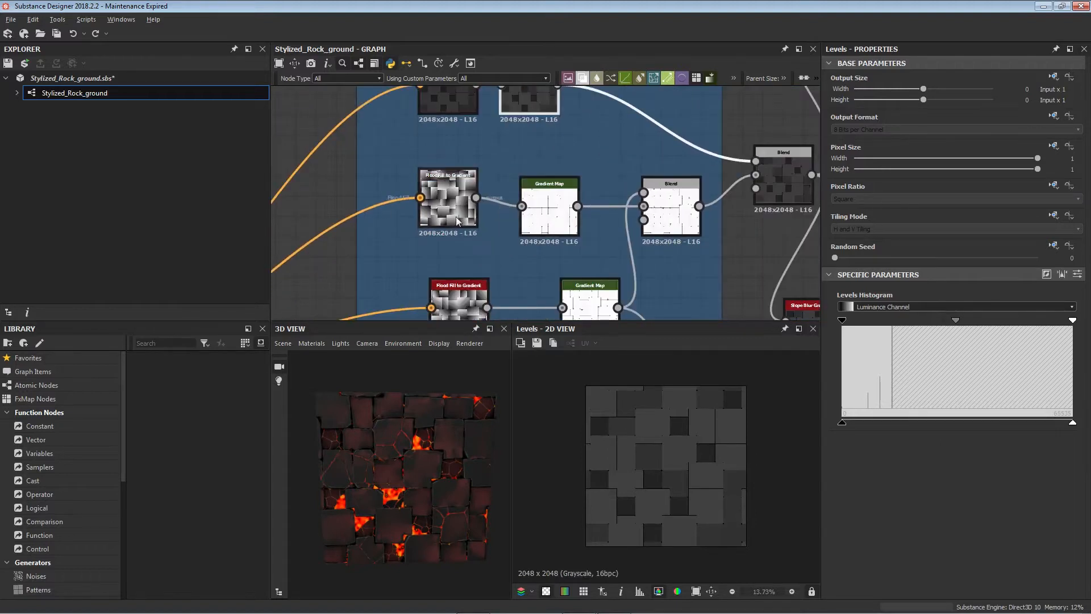
pyautogui.moveTo(441, 222); pyautogui.dragTo(562, 191, button='middle')
pyautogui.scroll(-3, 500, 212)
pyautogui.moveTo(389, 250); pyautogui.dragTo(481, 215, button='middle')
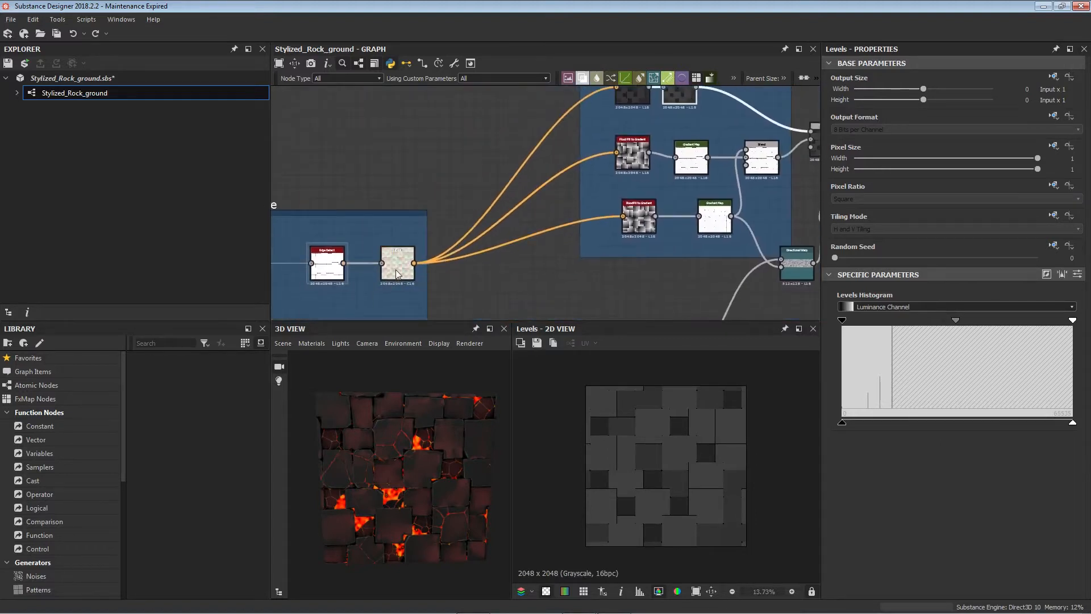
pyautogui.scroll(1, 618, 202)
pyautogui.moveTo(619, 202); pyautogui.dragTo(538, 277, button='middle')
pyautogui.scroll(4, 562, 205)
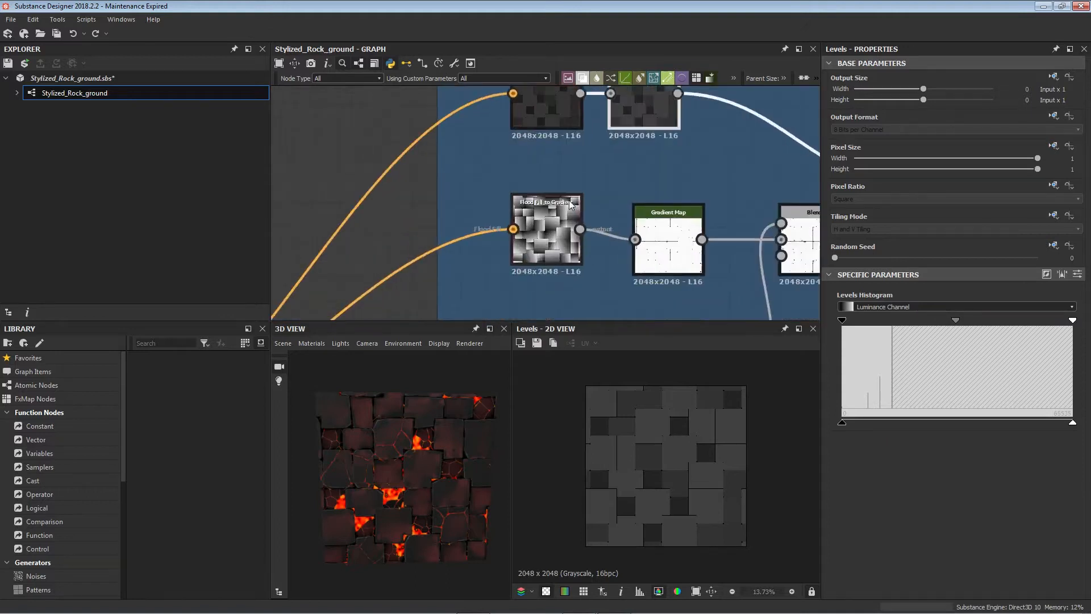
pyautogui.moveTo(548, 231); pyautogui.dragTo(492, 159, button='middle')
pyautogui.click(494, 165)
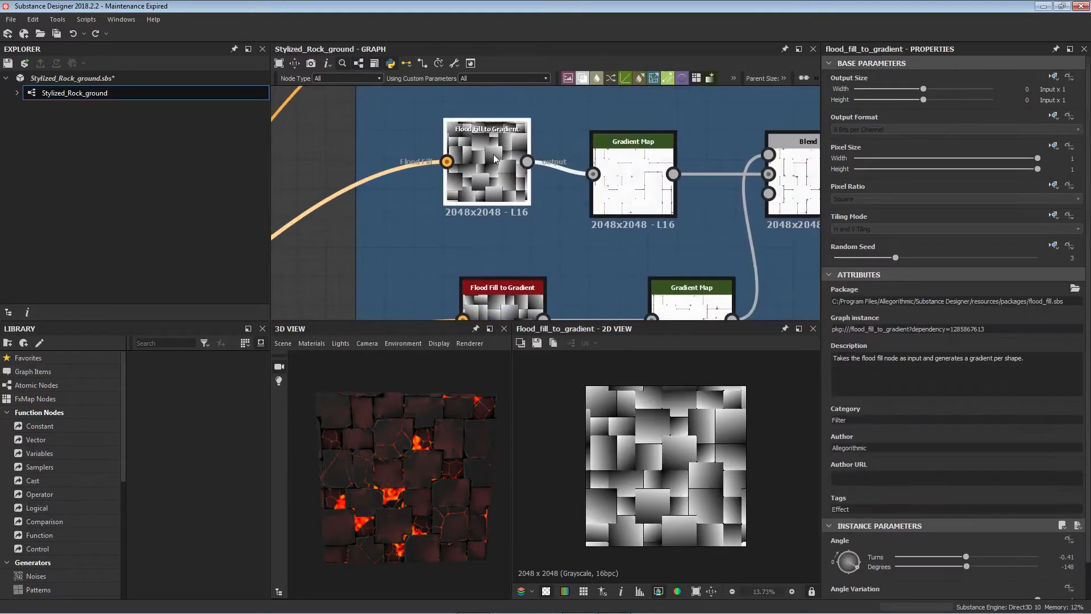
# - Try an Angle Variation of 0 on the upper Flood Fill to Gradient node and restore it to 1
pyautogui.scroll(-1, 871, 462)
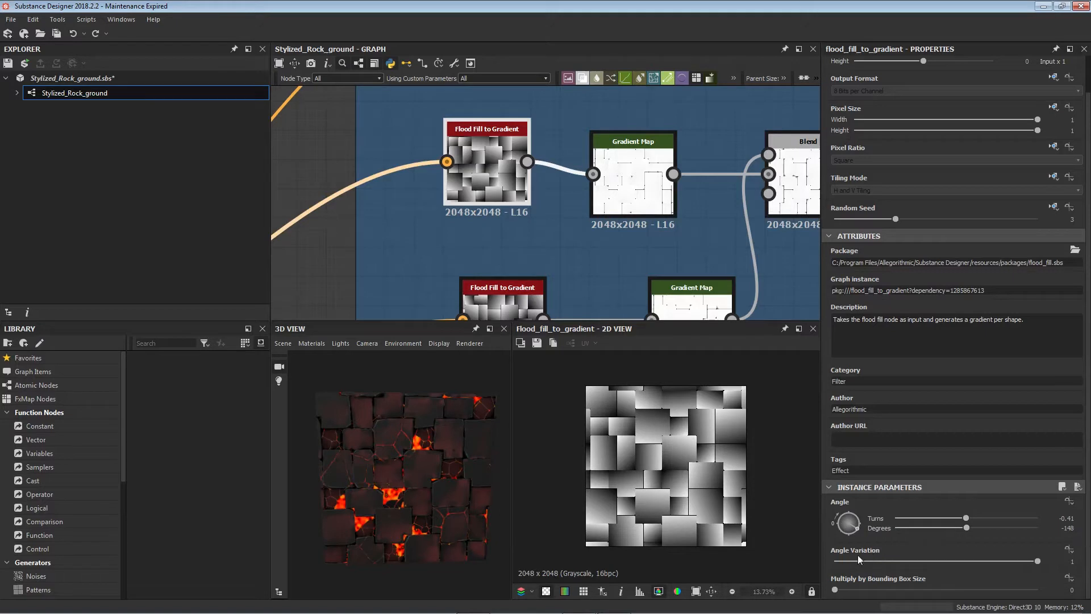
pyautogui.scroll(1, 806, 528)
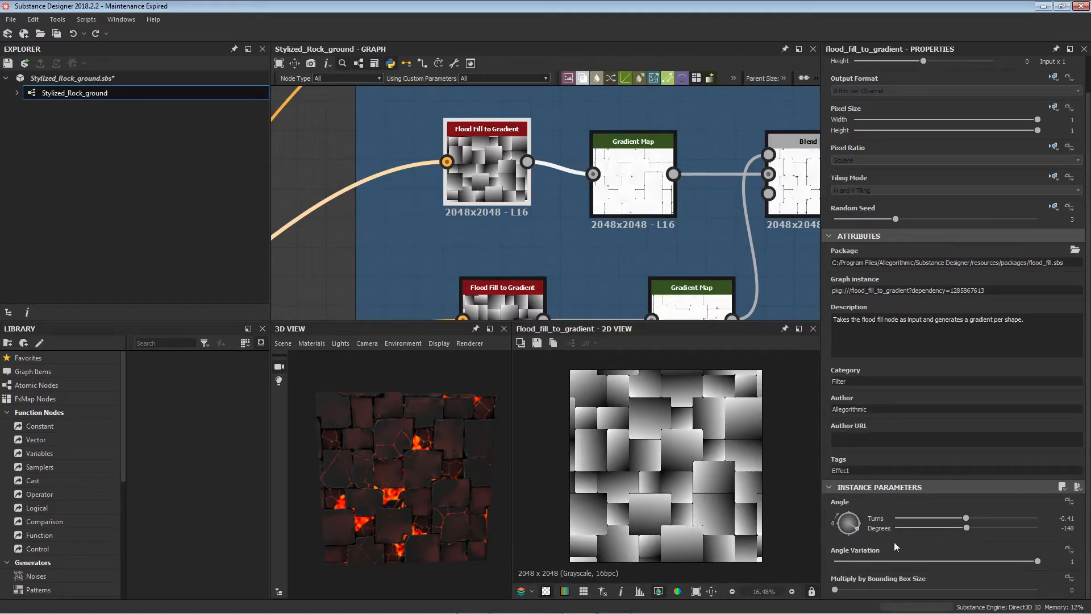
pyautogui.click(953, 566)
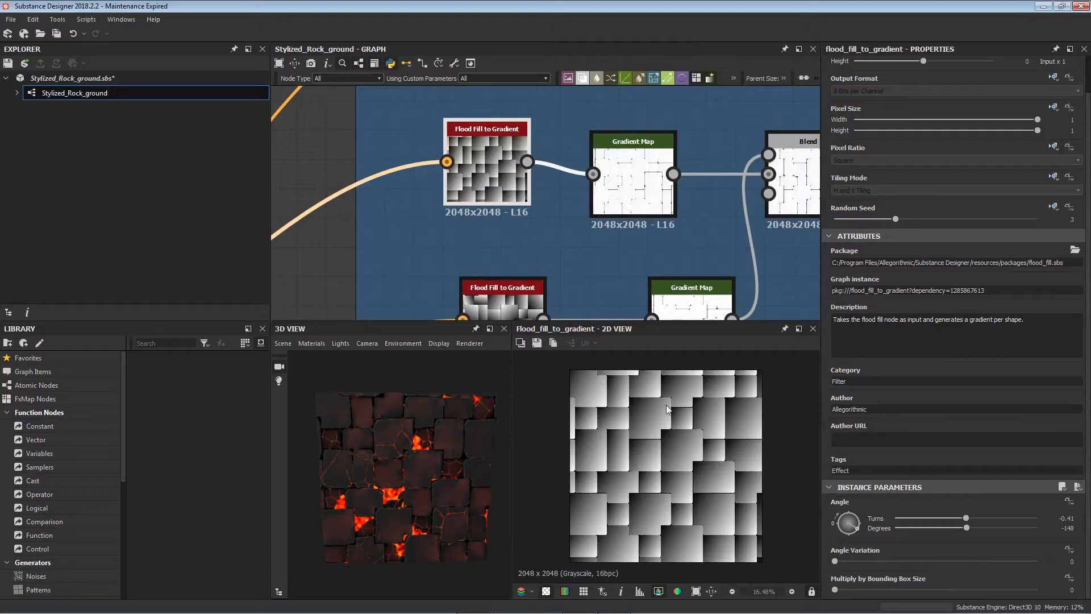
pyautogui.moveTo(854, 563); pyautogui.dragTo(1038, 561)
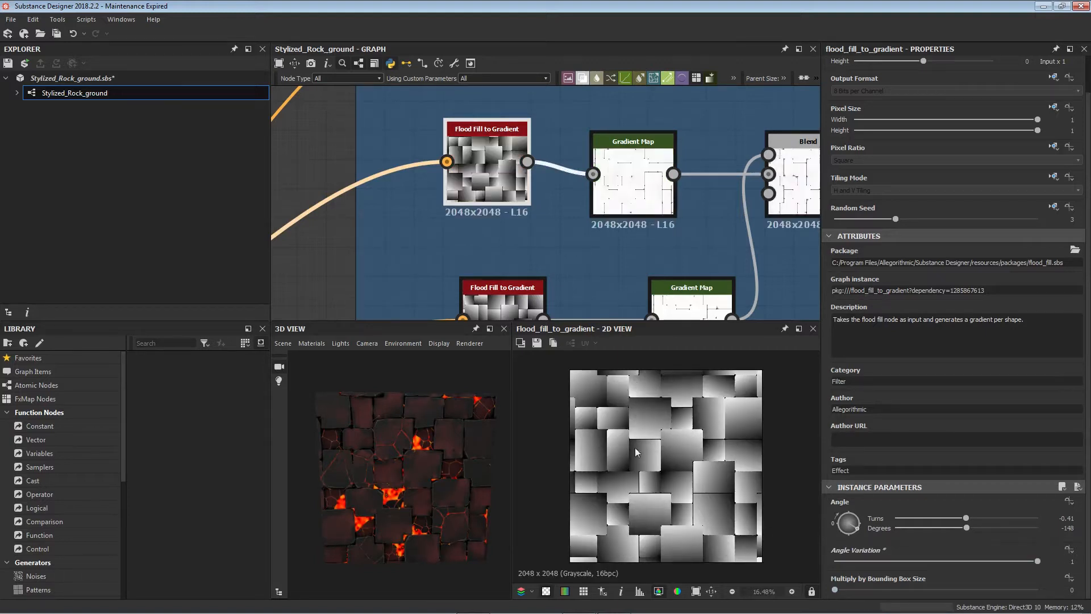
# - Preview the lower Flood Fill to Gradient node in the same group
pyautogui.scroll(-3, 607, 224)
pyautogui.scroll(-1, 607, 224)
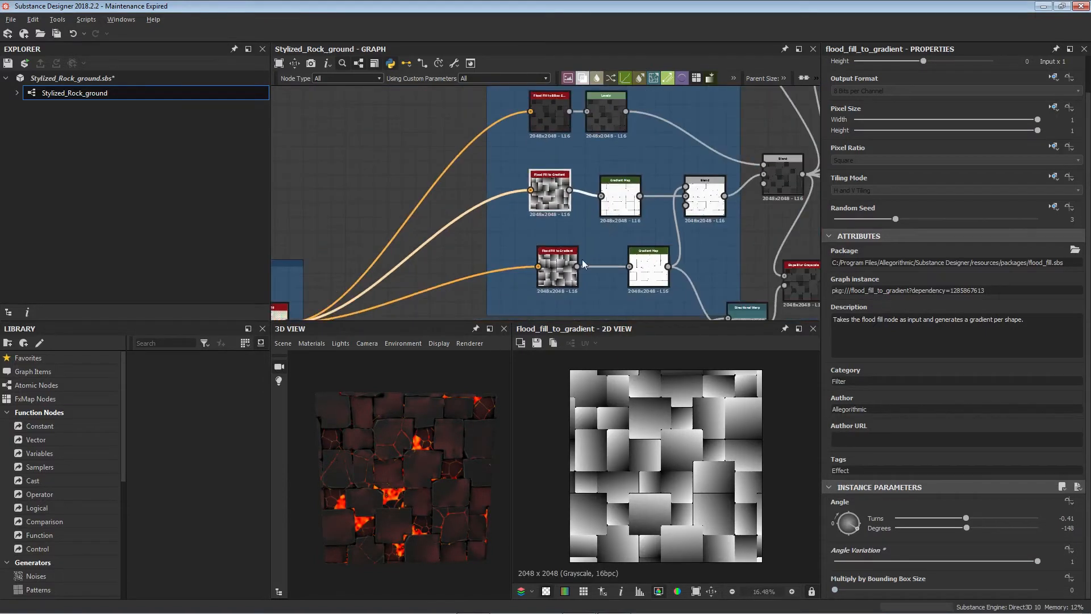
pyautogui.scroll(-1, 582, 259)
pyautogui.click(542, 259)
pyautogui.moveTo(544, 259); pyautogui.dragTo(549, 266)
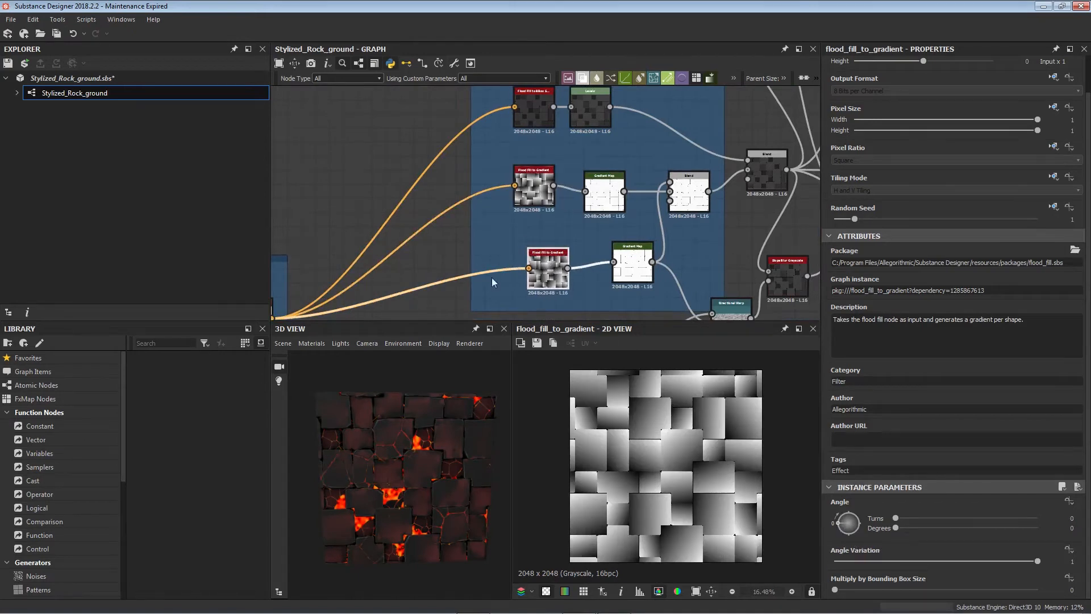
# - Preview the Gradient Map node connected to the upper Flood Fill to Gradient node
pyautogui.scroll(3, 583, 229)
pyautogui.click(527, 233)
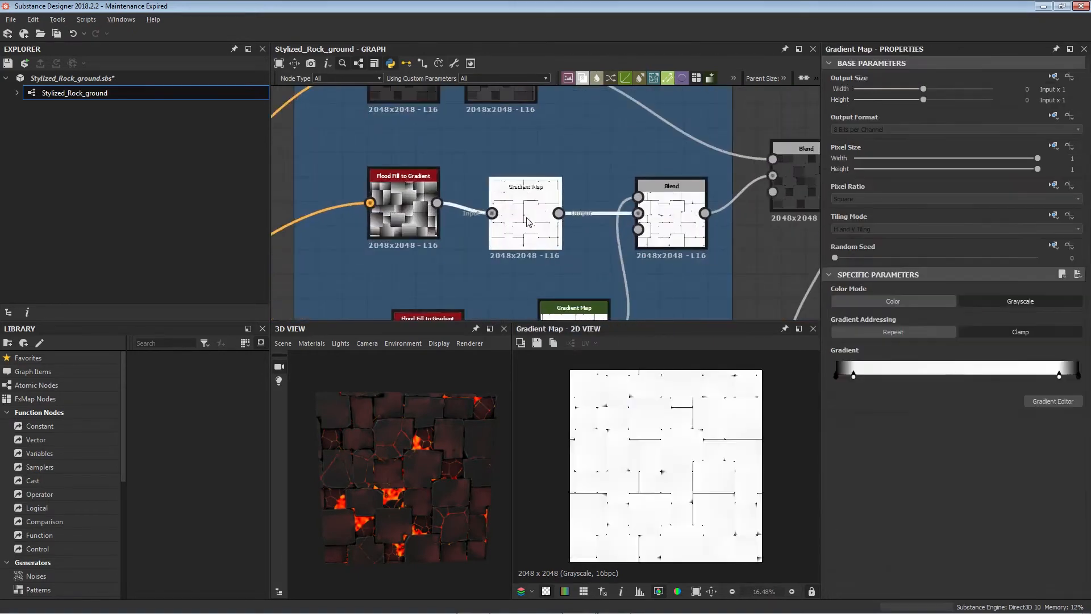
pyautogui.moveTo(527, 273); pyautogui.dragTo(571, 250, button='middle')
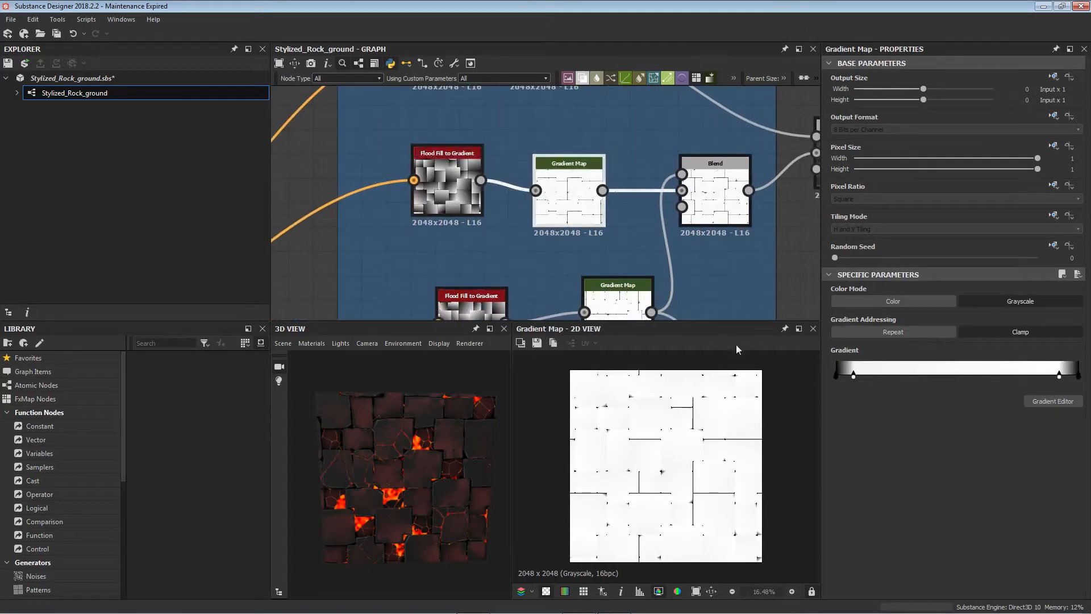
# - Try the Color option for the upper Gradient Map's Color Mode and return it to Grayscale
pyautogui.click(1026, 306)
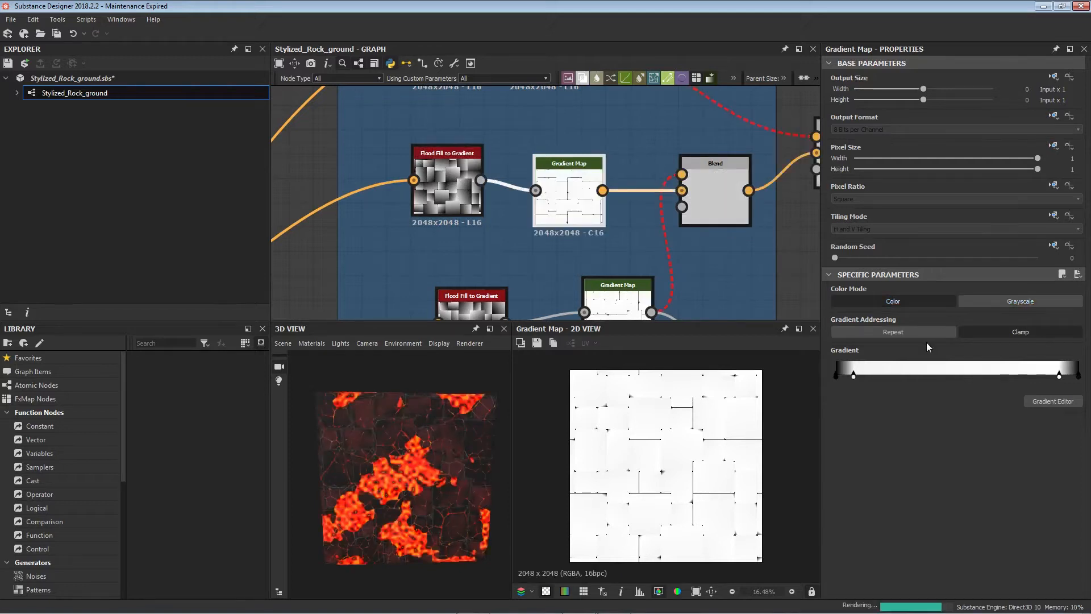
pyautogui.click(1003, 301)
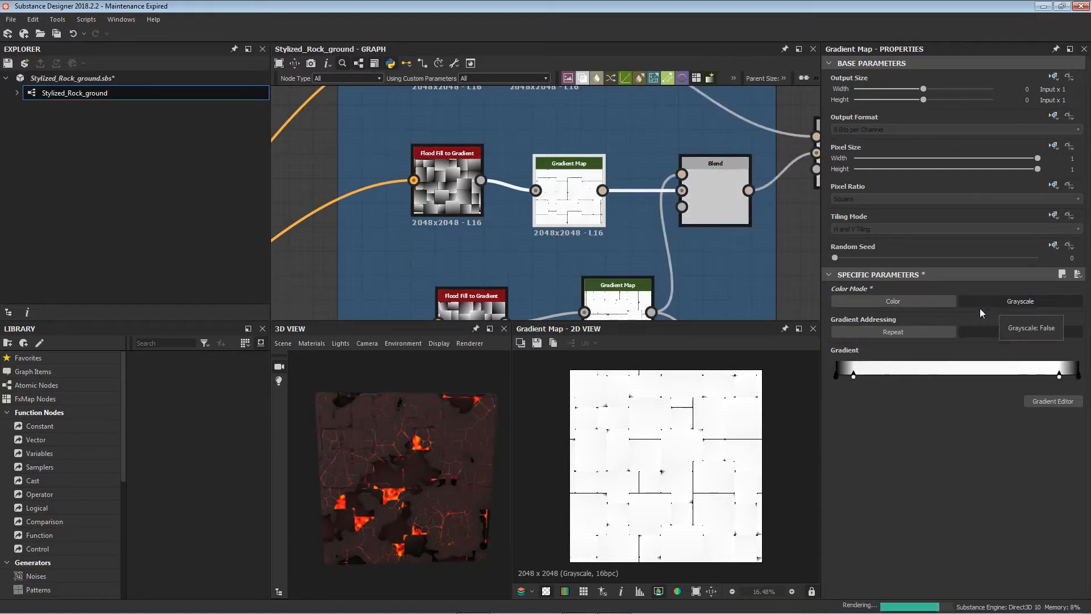
# - Try moving the upper Gradient Map's dark-side white key inward, inspect the effect on the rocks in 2D and 3D, and undo it
pyautogui.moveTo(578, 257); pyautogui.dragTo(515, 223, button='middle')
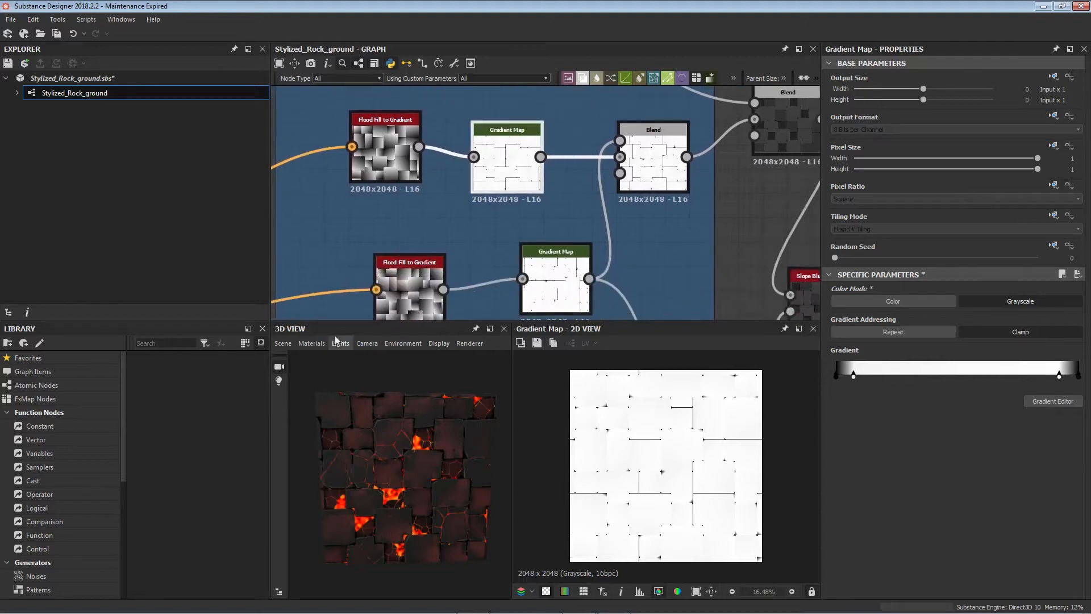
pyautogui.moveTo(516, 163); pyautogui.dragTo(542, 229, button='middle')
pyautogui.scroll(1, 704, 409)
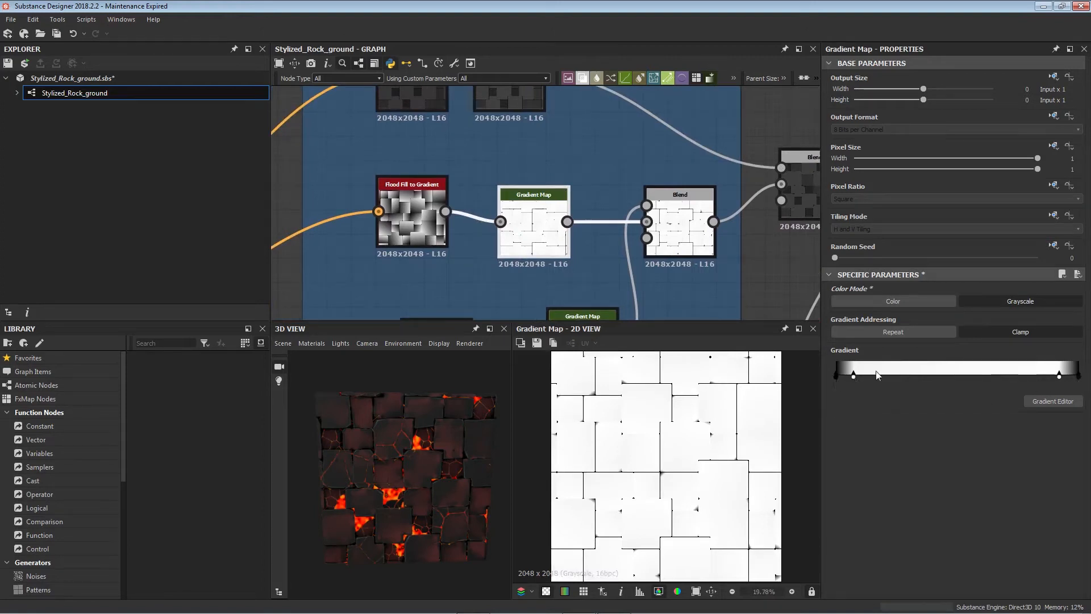
pyautogui.moveTo(854, 373); pyautogui.dragTo(899, 383)
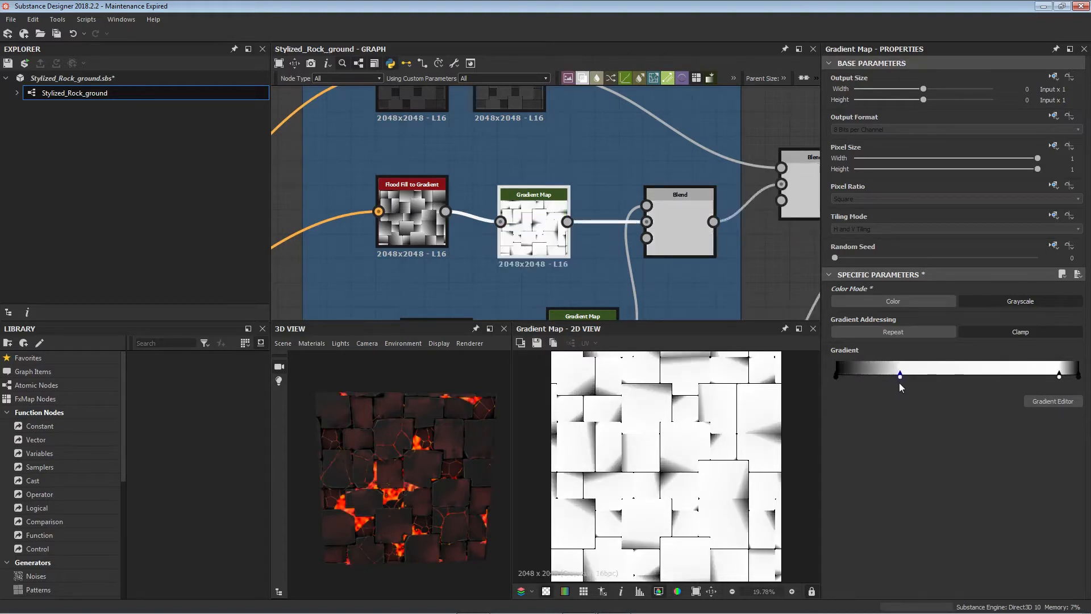
pyautogui.scroll(1, 658, 471)
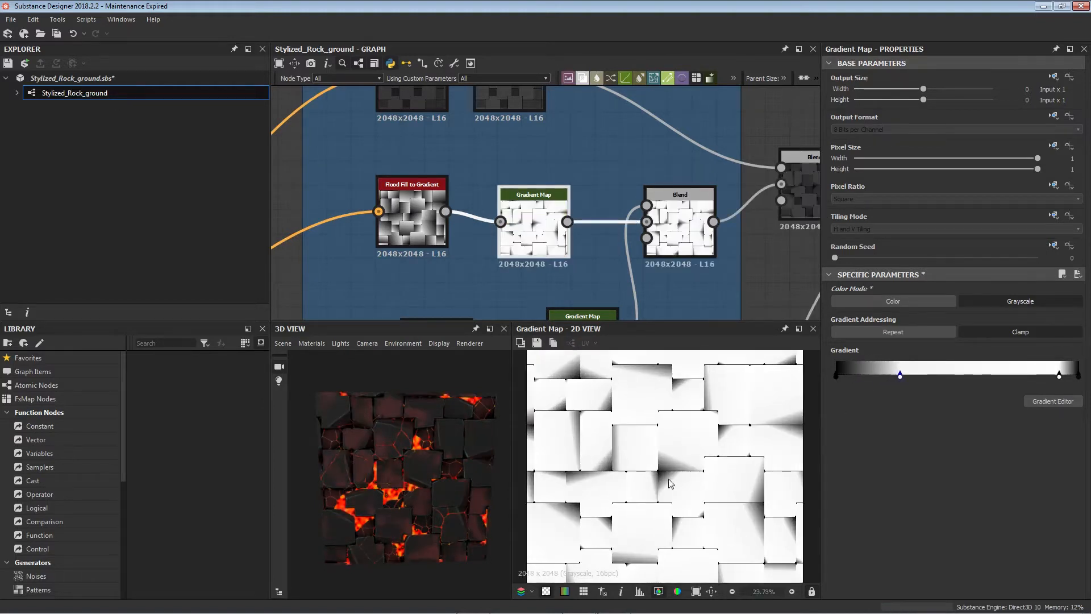
pyautogui.scroll(4, 402, 479)
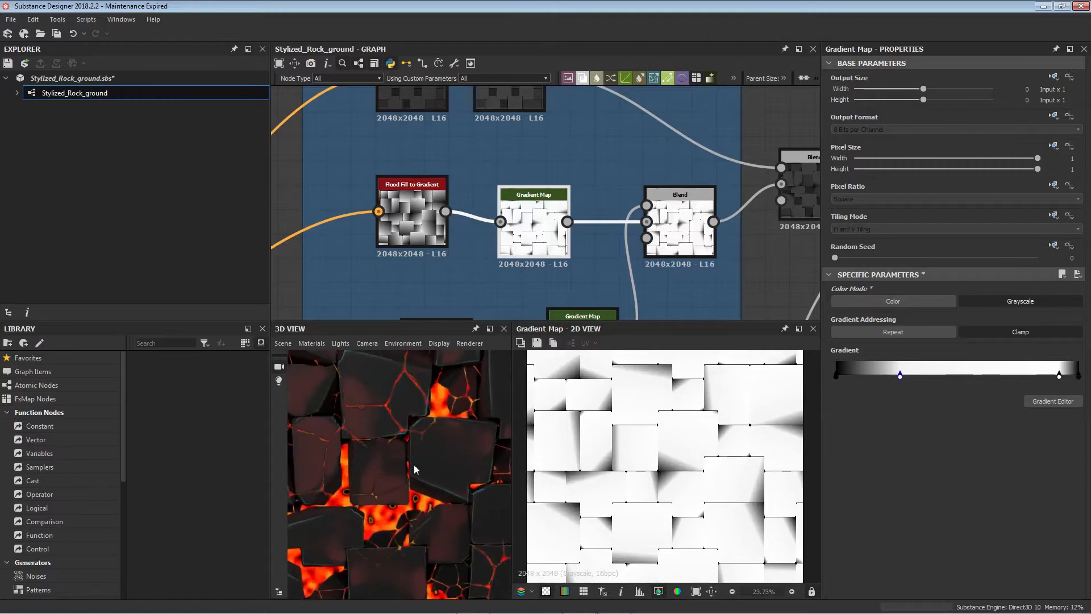
pyautogui.scroll(-5, 417, 475)
pyautogui.moveTo(420, 474); pyautogui.dragTo(401, 463, button='middle')
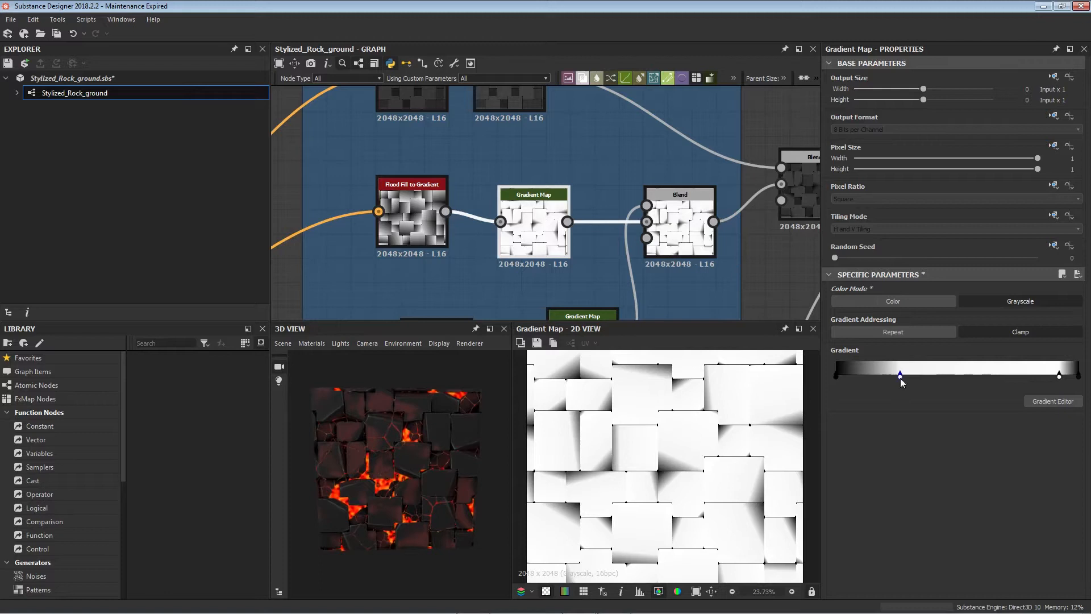
pyautogui.hotkey('ctrl', 'z')
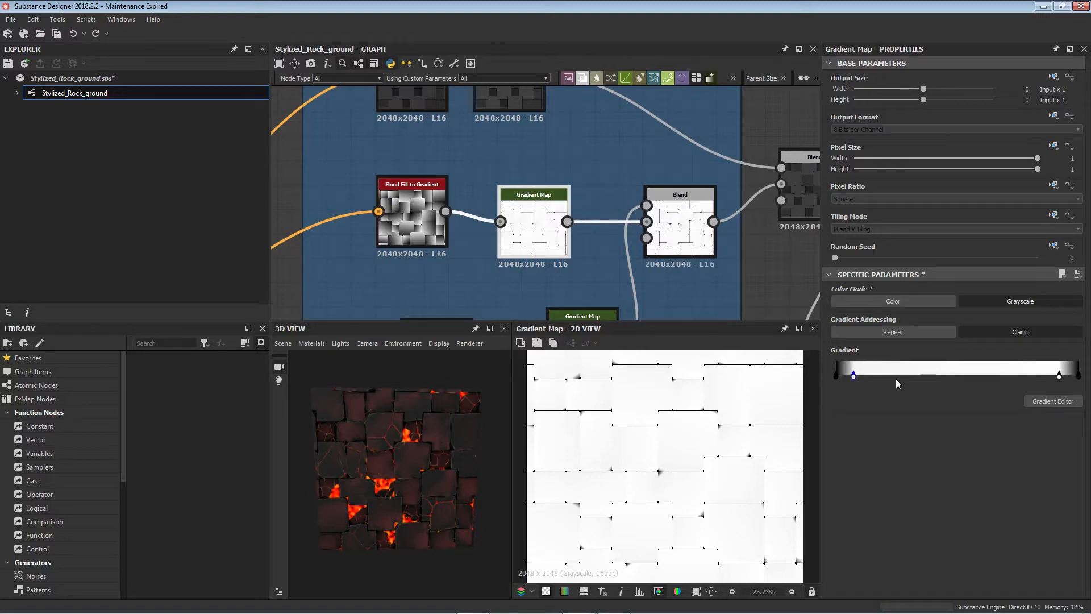
# - Compare the upper Flood Fill to Gradient output with the output of its connected Gradient Map
pyautogui.doubleClick(414, 212)
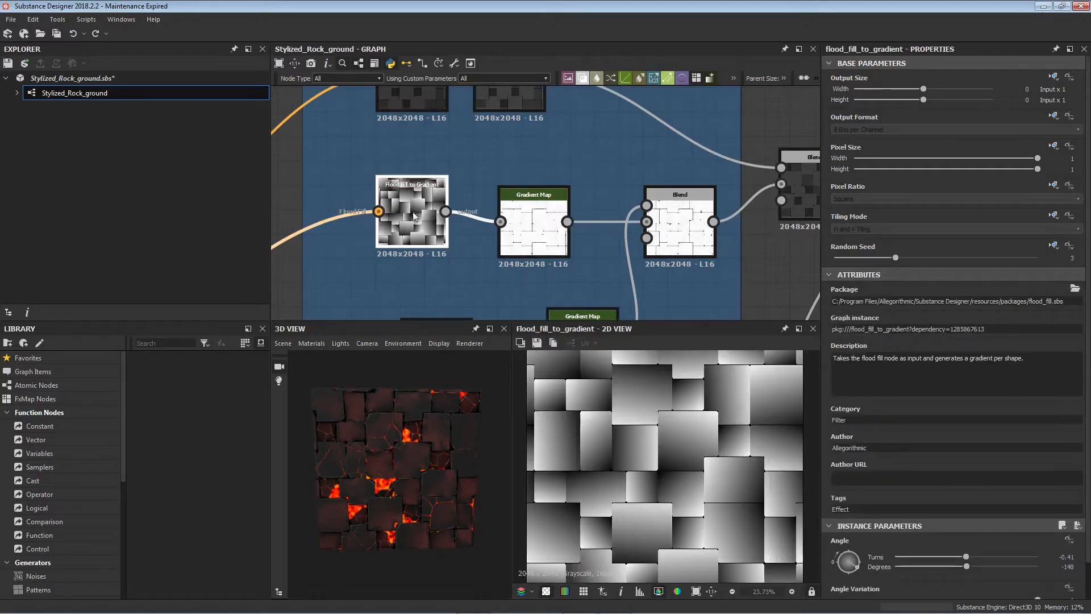
pyautogui.doubleClick(549, 238)
# - Compare the outputs of the two Gradient Map nodes feeding the group's Blend node
pyautogui.scroll(-3, 544, 250)
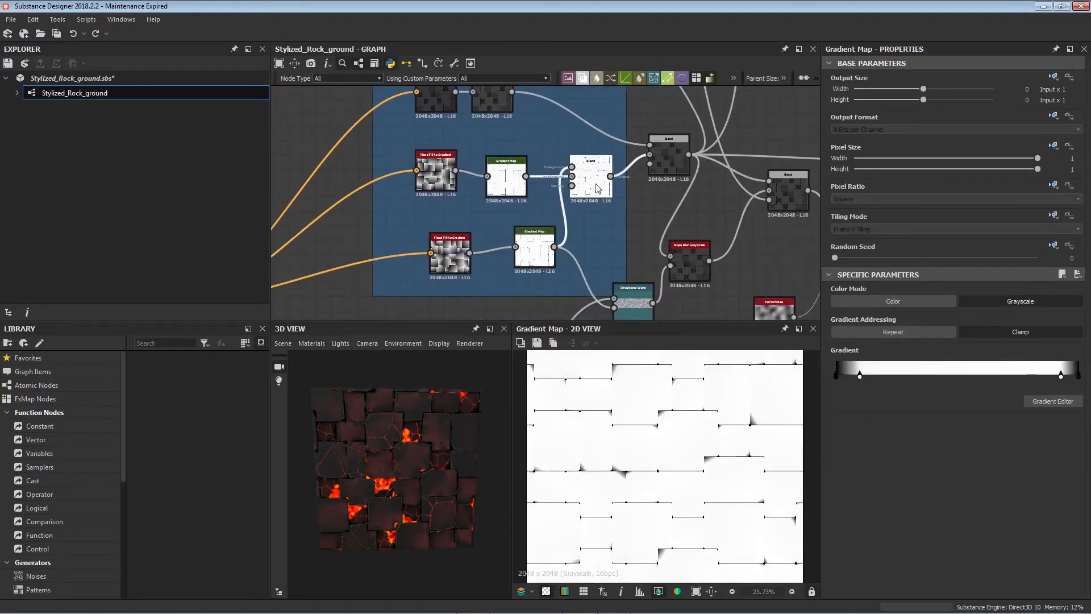
pyautogui.doubleClick(591, 179)
pyautogui.click(501, 177)
pyautogui.doubleClick(539, 250)
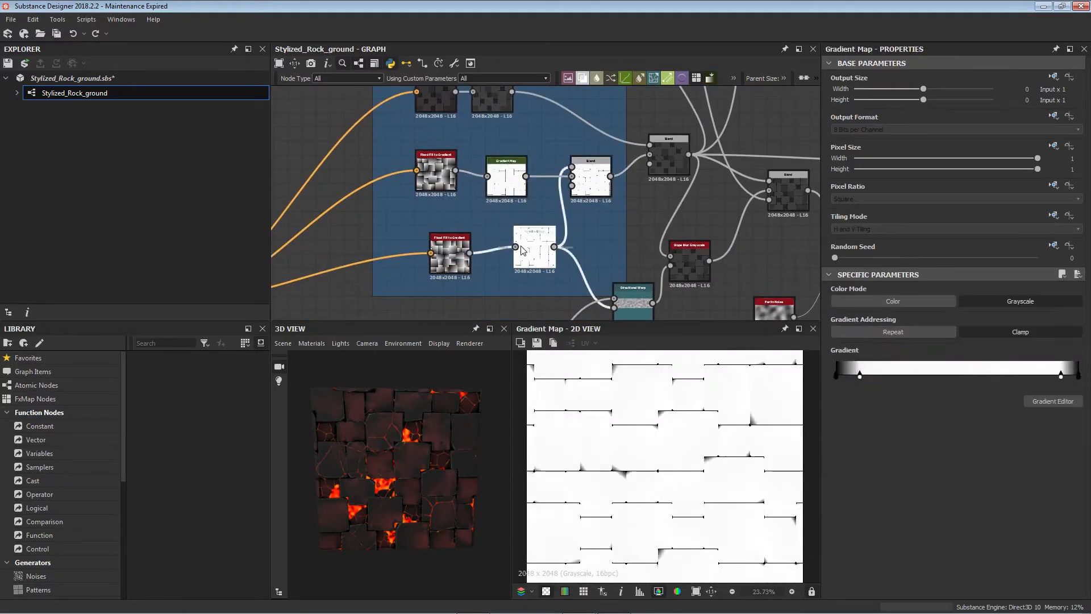
pyautogui.click(534, 213)
pyautogui.doubleClick(508, 179)
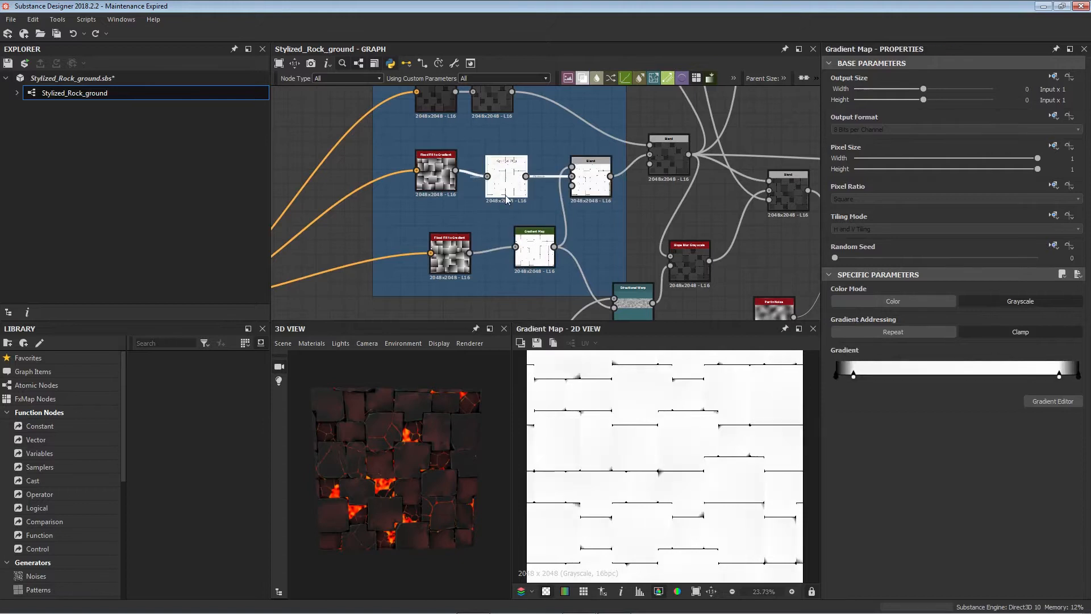
pyautogui.click(548, 284)
pyautogui.click(537, 250)
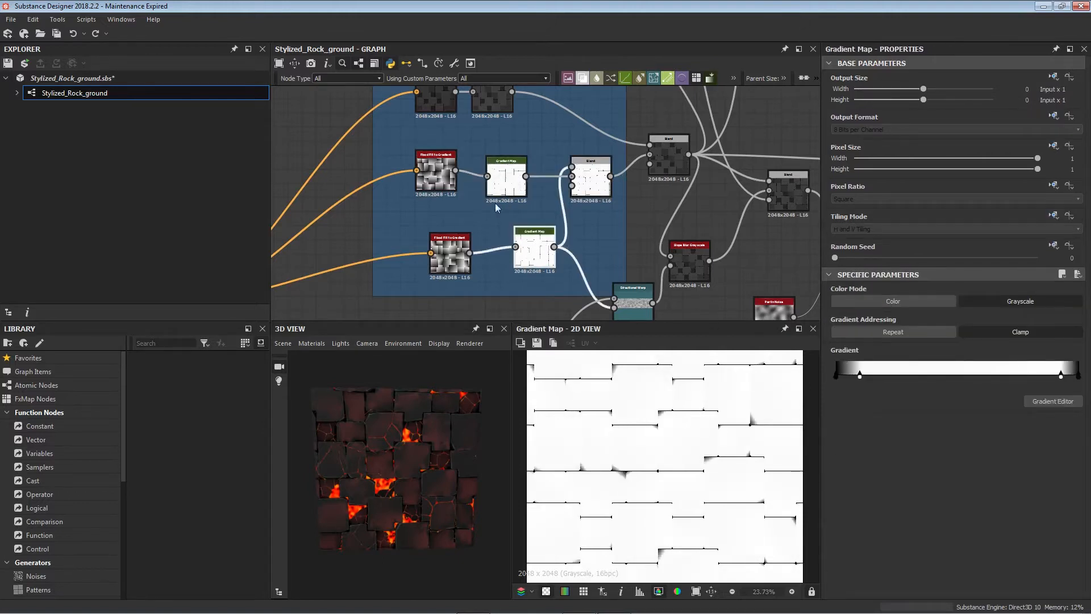
pyautogui.click(505, 181)
# - Preview the Blend node that combines both Gradient Maps, check its blending mode, and review the Big shapes group
pyautogui.doubleClick(593, 181)
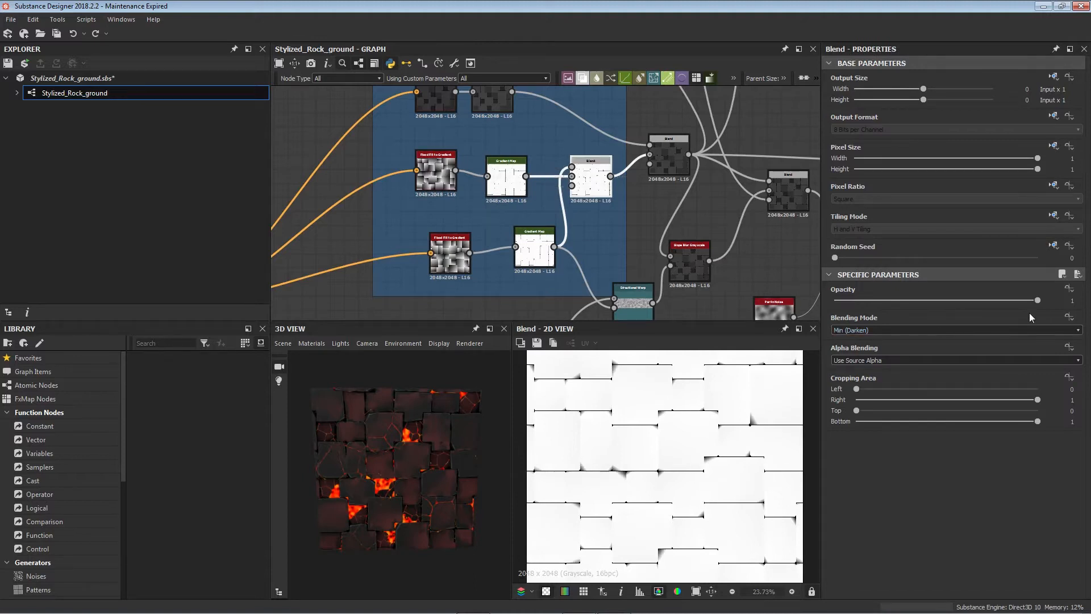
pyautogui.moveTo(595, 233); pyautogui.dragTo(508, 284, button='middle')
pyautogui.scroll(-2, 551, 233)
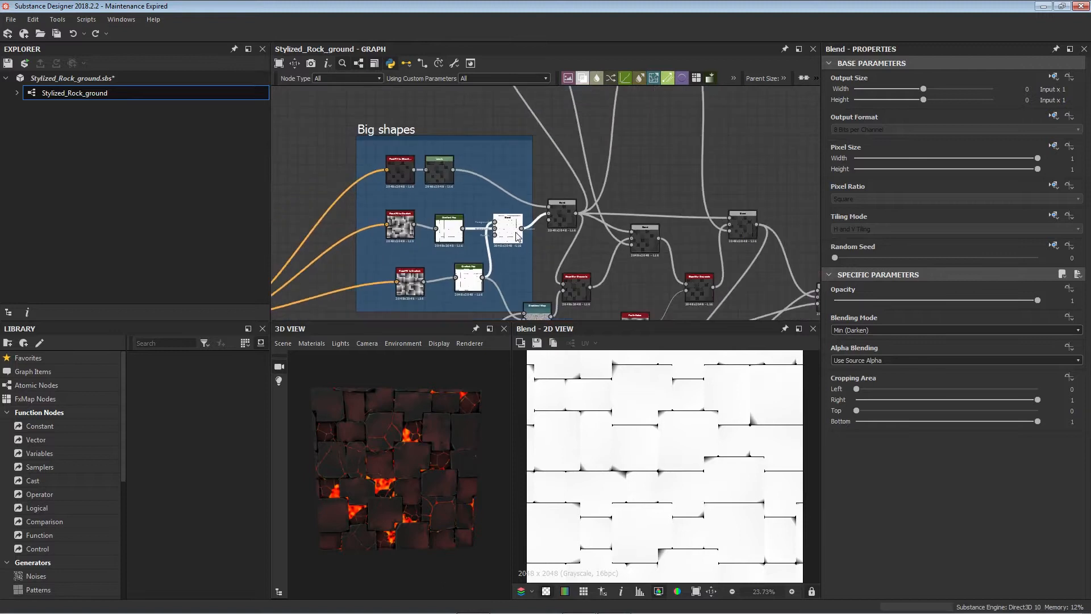
pyautogui.moveTo(554, 234); pyautogui.dragTo(609, 242, button='middle')
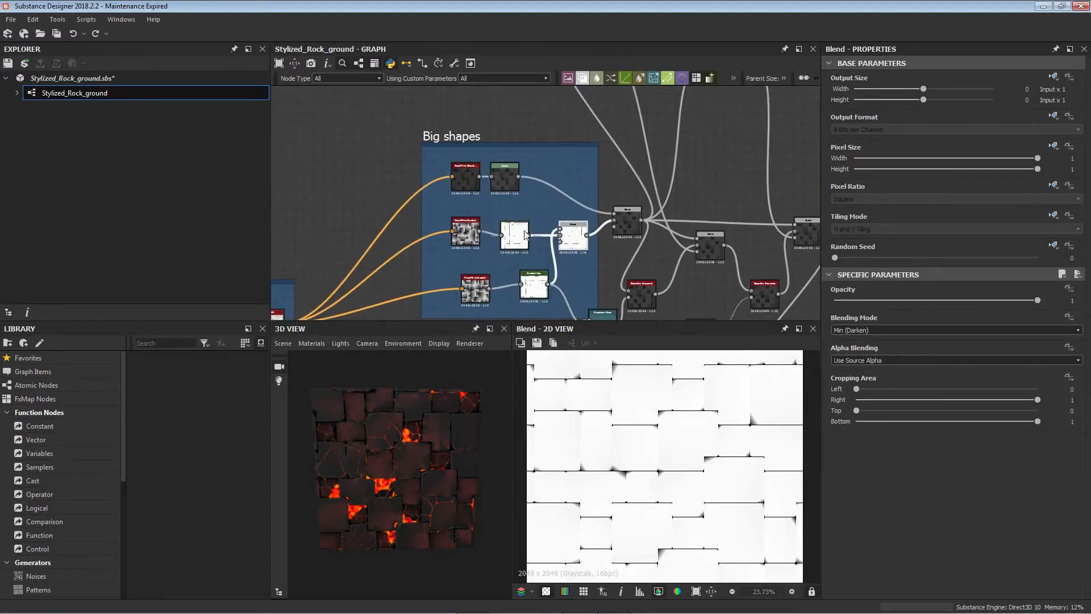
# - Preview the Blend node that combines the Levels output with the blended gradients, and check its blending mode and full tile pattern
pyautogui.scroll(3, 473, 196)
pyautogui.moveTo(568, 192); pyautogui.dragTo(389, 179, button='middle')
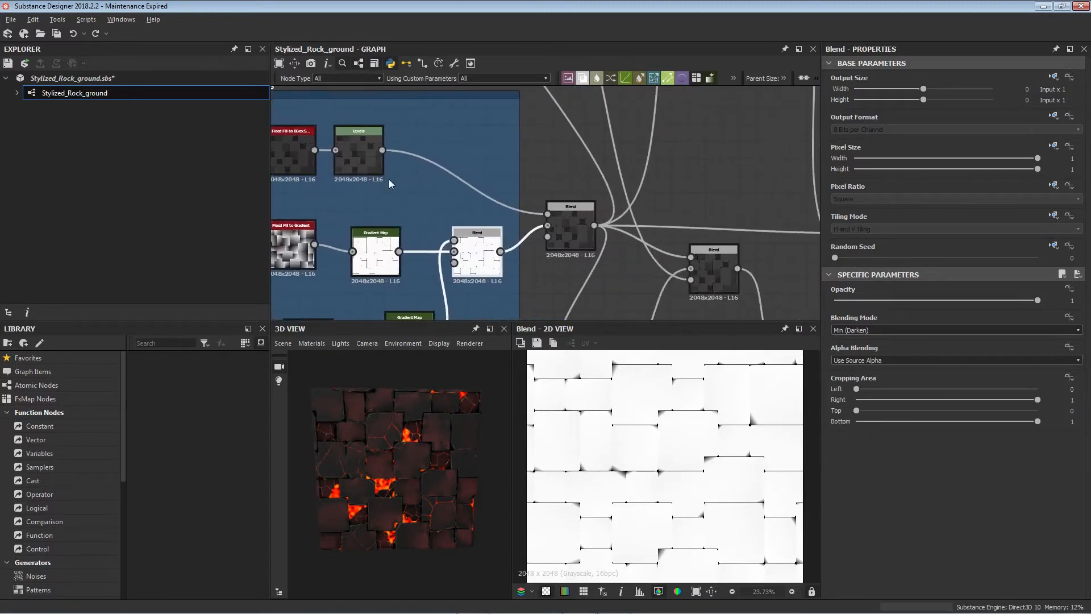
pyautogui.click(571, 234)
pyautogui.moveTo(505, 189); pyautogui.dragTo(544, 194, button='middle')
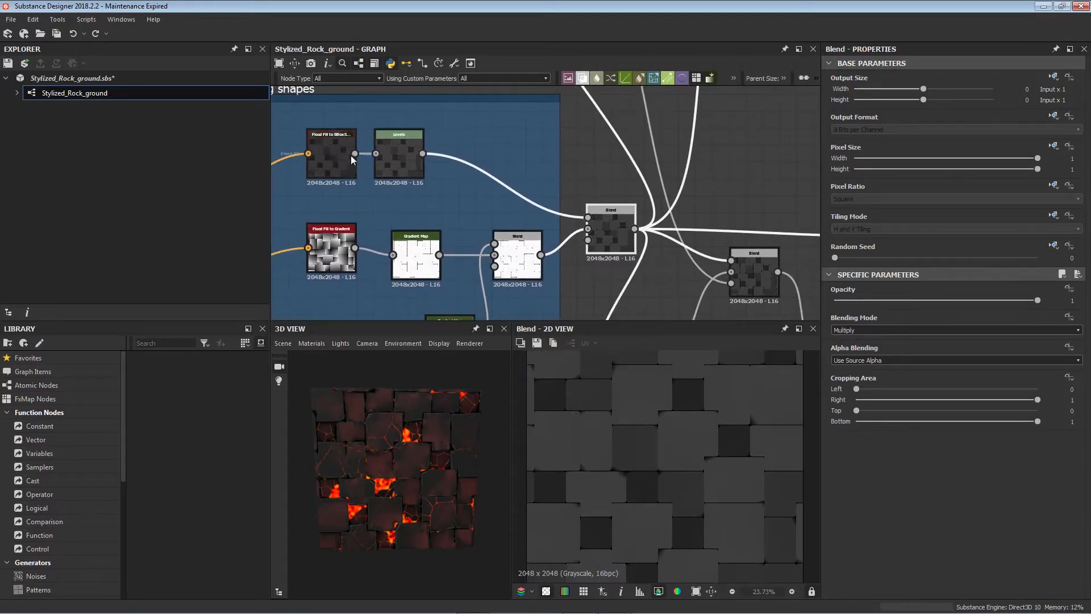
pyautogui.moveTo(341, 152)
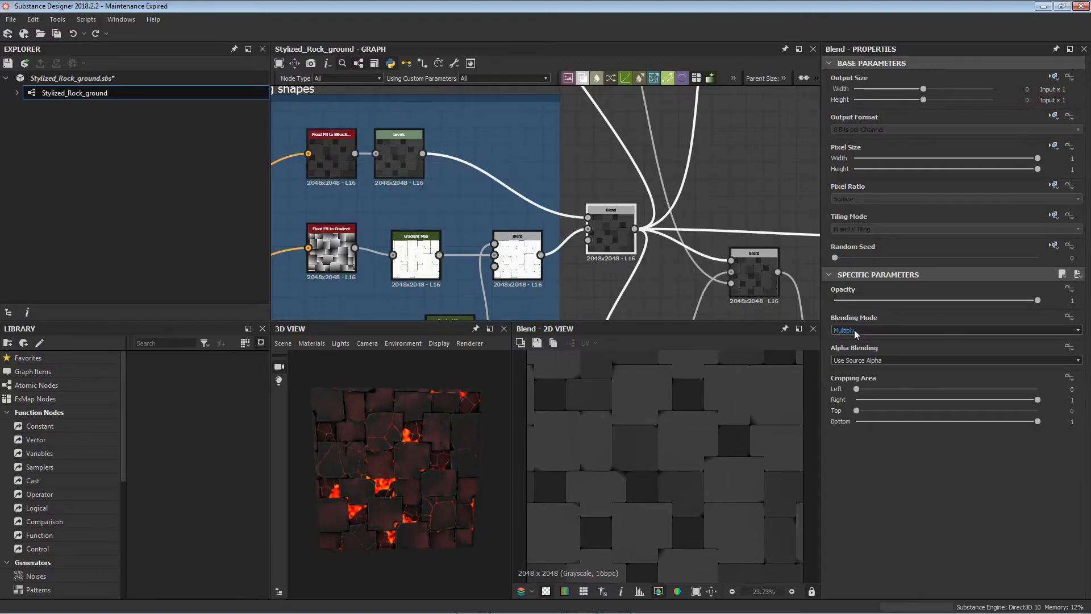
pyautogui.scroll(-3, 670, 432)
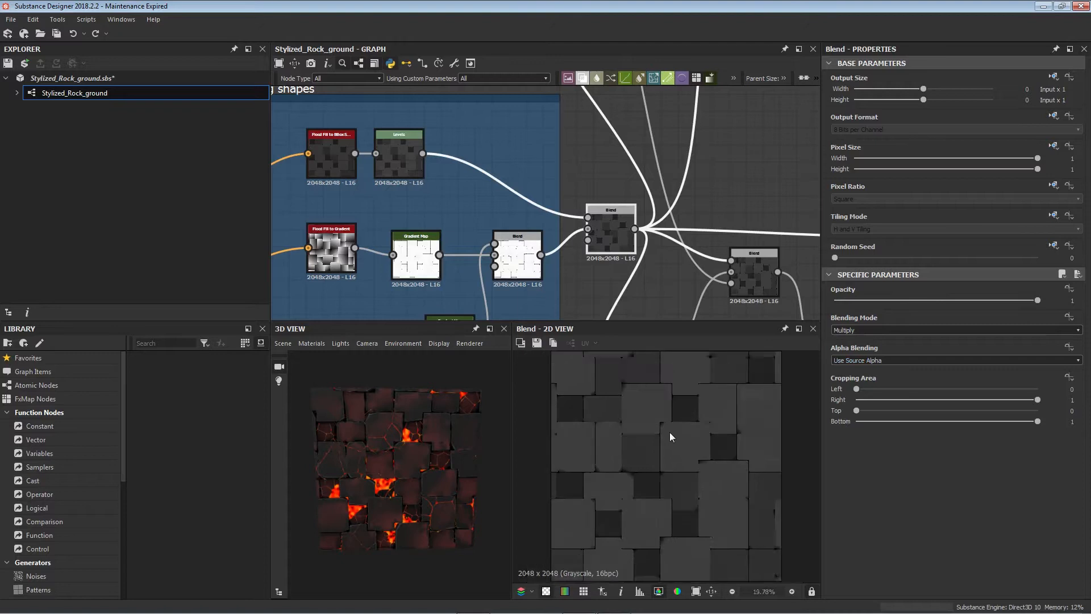
pyautogui.scroll(1, 669, 432)
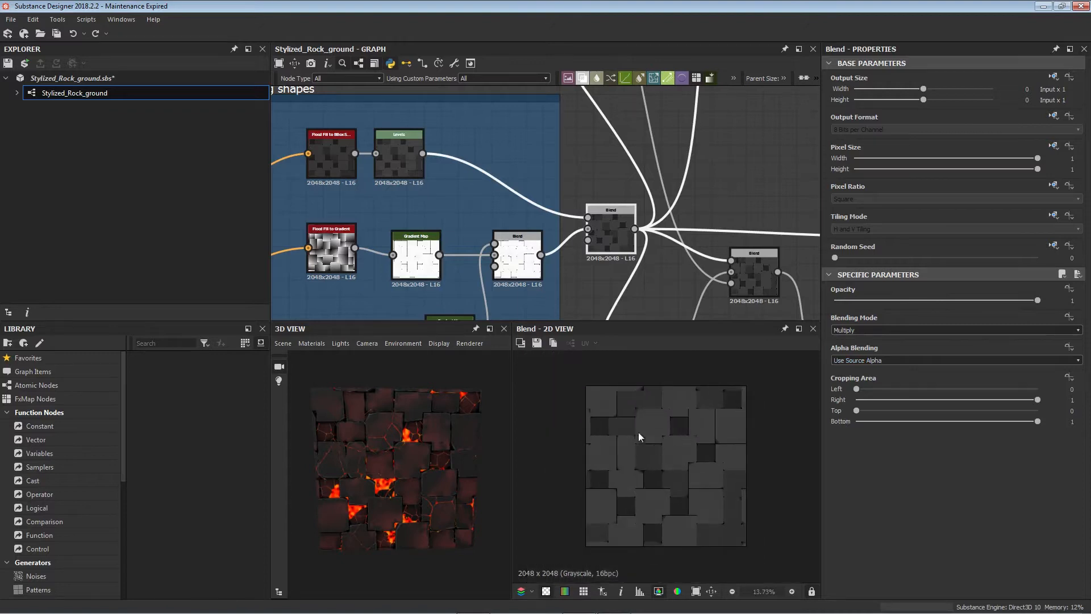
# - Compare the rocks in 3D with the combined height pattern in 2D, and trace that Blend's connections to the following nodes
pyautogui.moveTo(680, 214); pyautogui.dragTo(499, 199, button='middle')
pyautogui.scroll(-4, 524, 200)
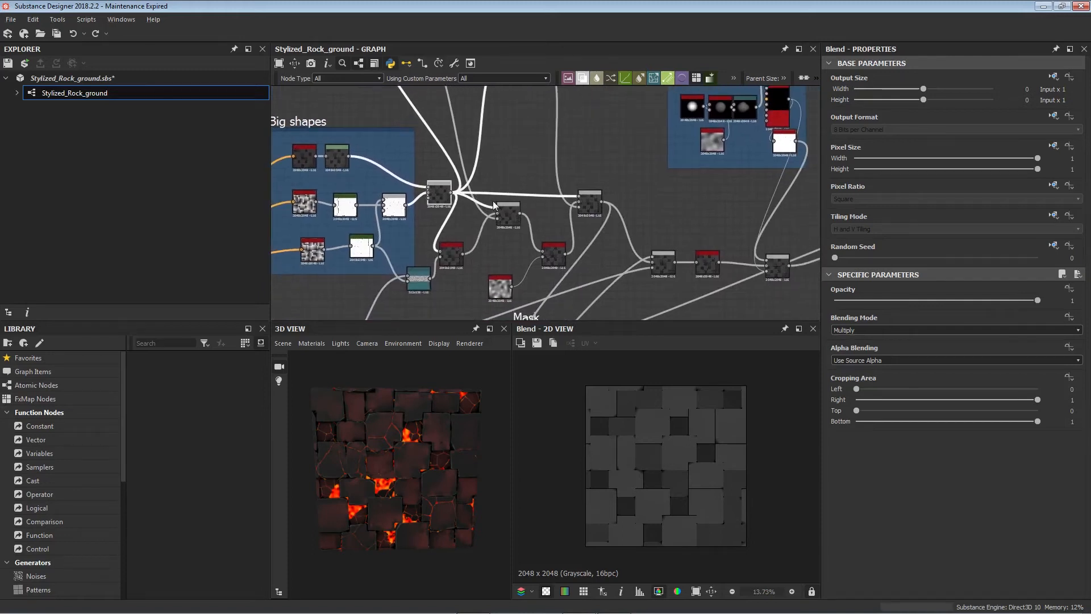
pyautogui.scroll(3, 403, 363)
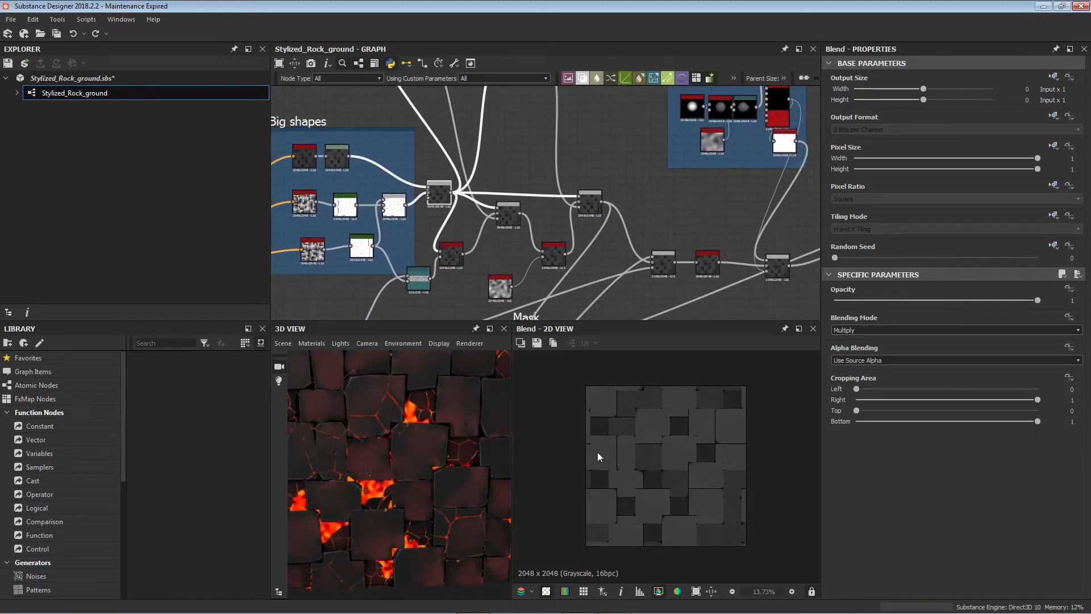
pyautogui.scroll(4, 660, 447)
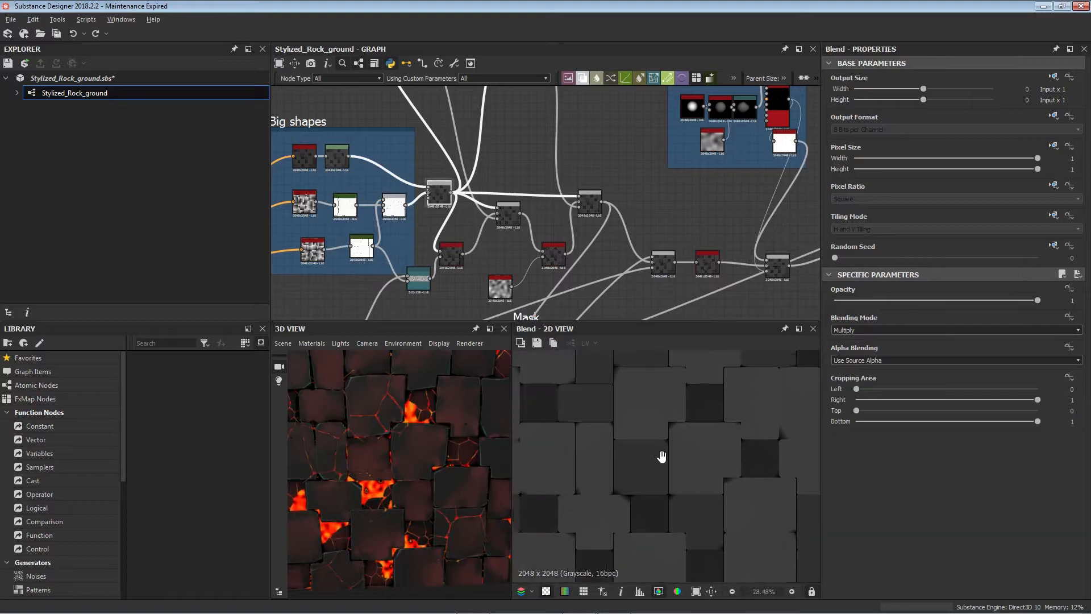
pyautogui.moveTo(446, 236); pyautogui.dragTo(497, 286, button='middle')
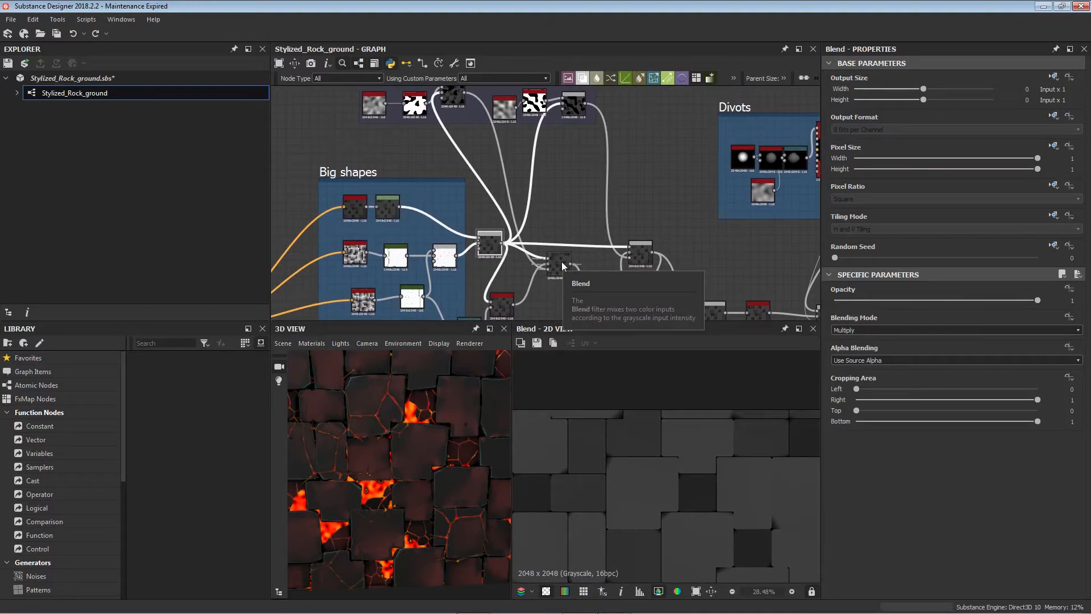
pyautogui.moveTo(392, 108); pyautogui.dragTo(369, 119, button='middle')
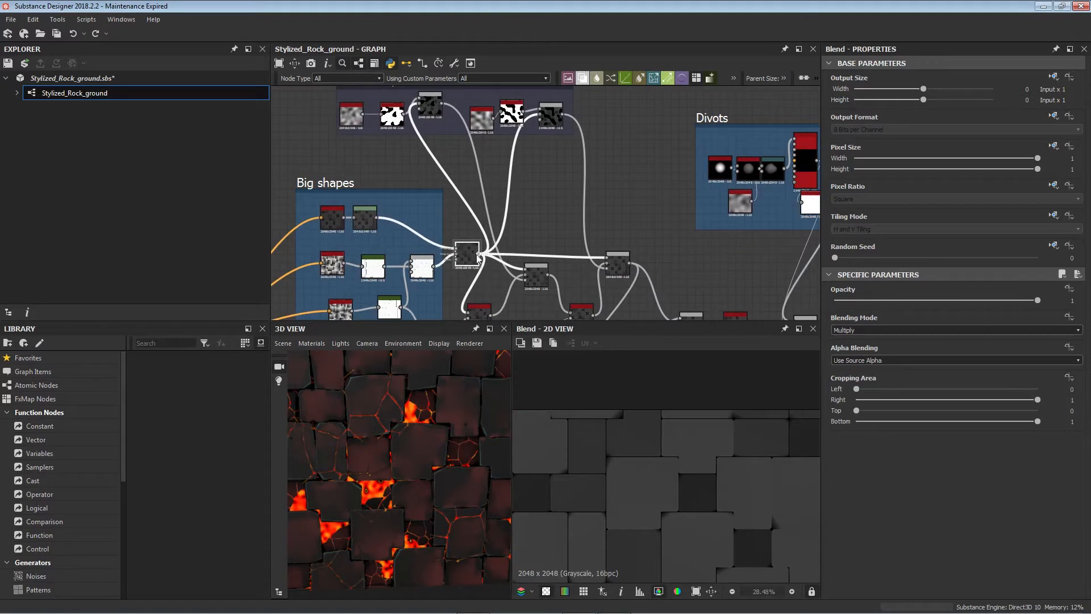
# - Preview the first Blend node in the Mask Bumps group and move the node slightly lower within its frame
pyautogui.scroll(2, 478, 257)
pyautogui.scroll(1, 479, 256)
pyautogui.moveTo(479, 257); pyautogui.dragTo(516, 329, button='middle')
pyautogui.moveTo(456, 198); pyautogui.dragTo(522, 307, button='middle')
pyautogui.doubleClick(502, 189)
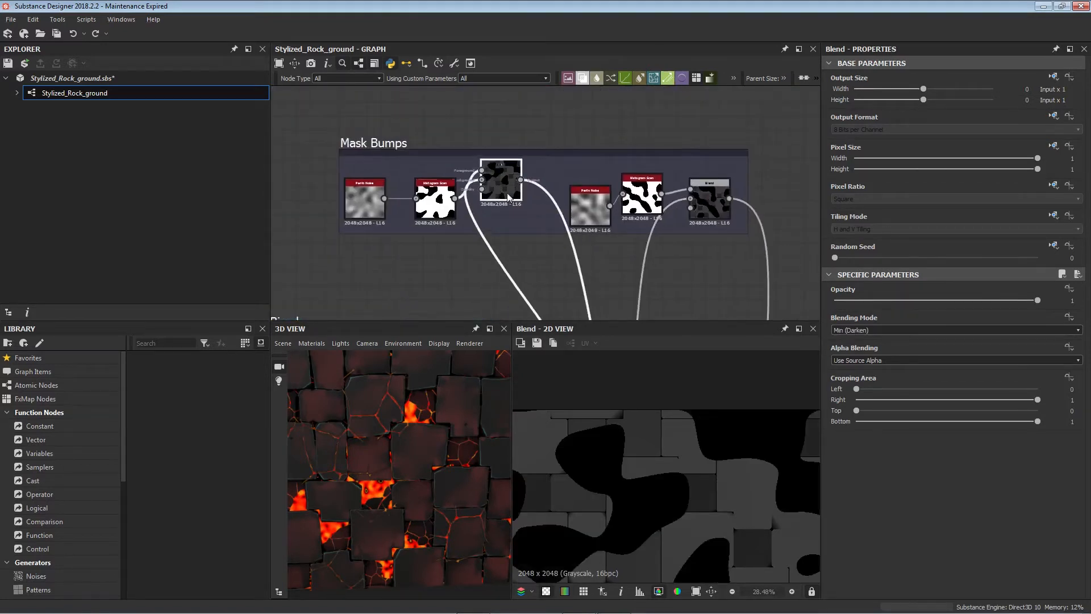
pyautogui.moveTo(507, 197); pyautogui.dragTo(513, 212)
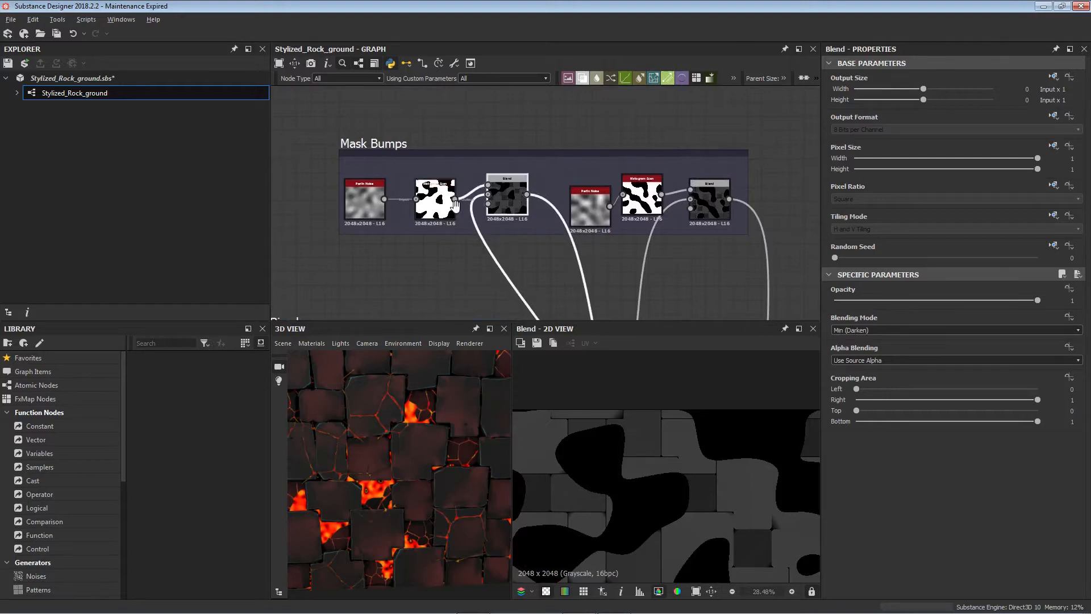
# - Preview the first Perlin Noise node in the Mask Bumps group and check its Scale and Disorder parameters
pyautogui.moveTo(383, 202); pyautogui.dragTo(459, 206, button='middle')
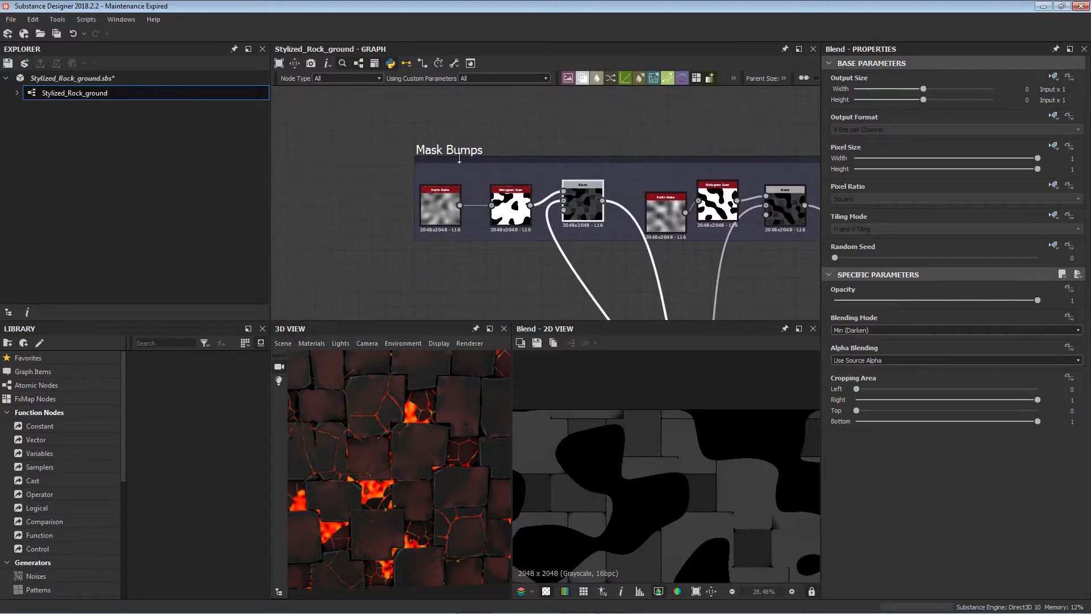
pyautogui.moveTo(690, 158); pyautogui.dragTo(724, 167, button='middle')
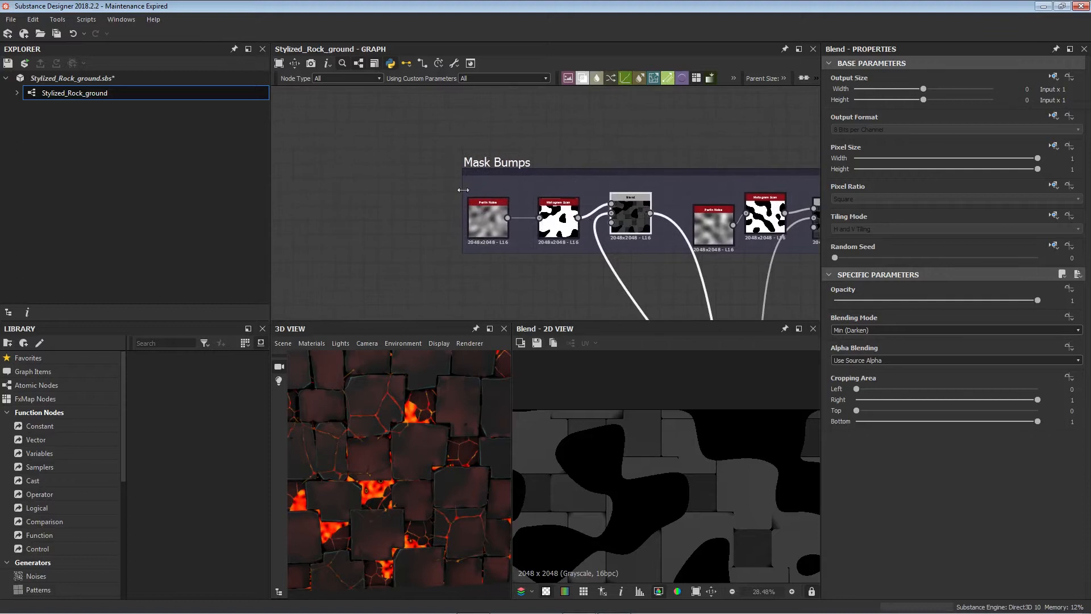
pyautogui.scroll(2, 463, 192)
pyautogui.moveTo(539, 230); pyautogui.dragTo(482, 208, button='middle')
pyautogui.doubleClick(437, 204)
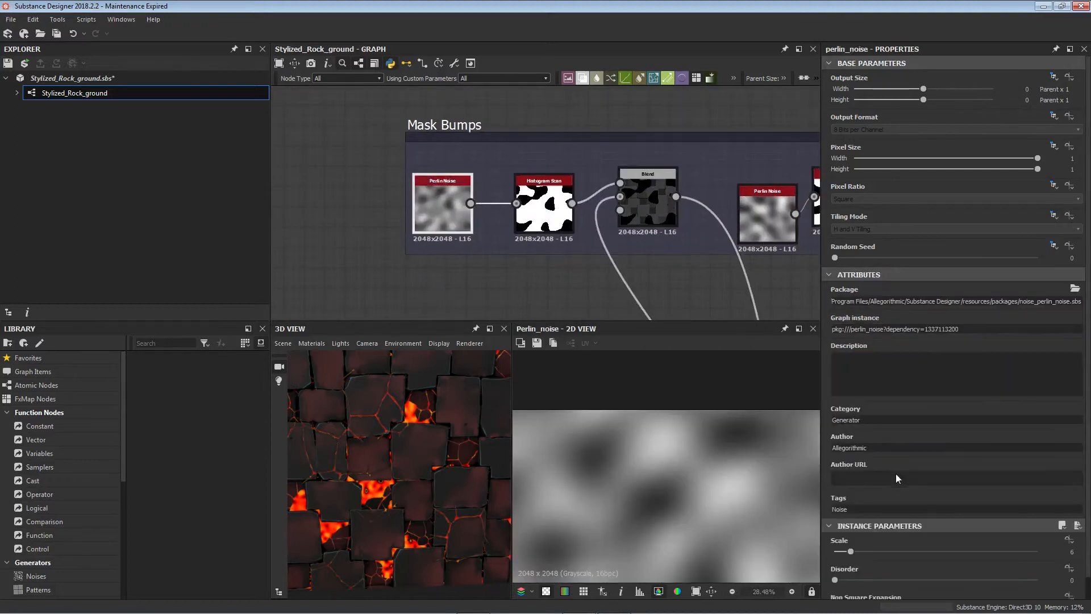
pyautogui.scroll(-1, 895, 489)
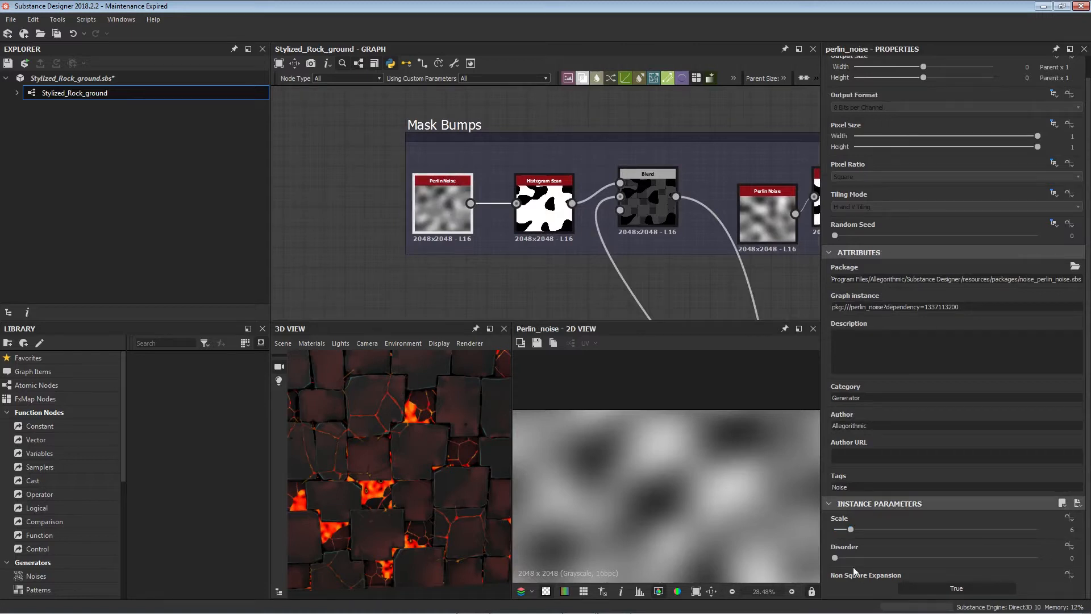
# - Compare the first Histogram Scan's full output with the Perlin Noise that feeds it in Mask Bumps
pyautogui.moveTo(524, 237); pyautogui.dragTo(427, 203, button='middle')
pyautogui.doubleClick(450, 185)
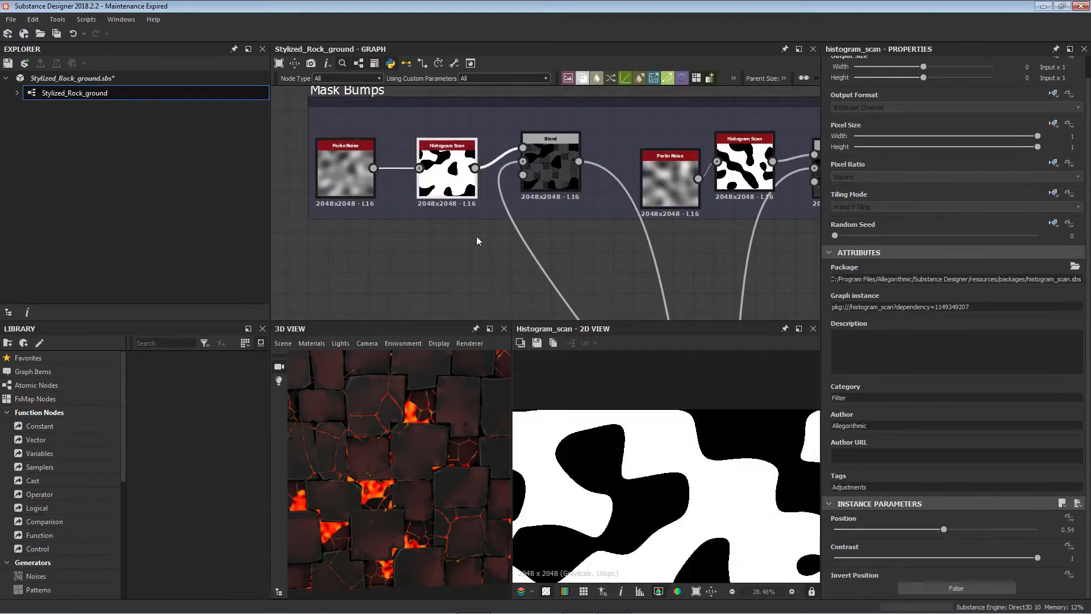
pyautogui.press('f')
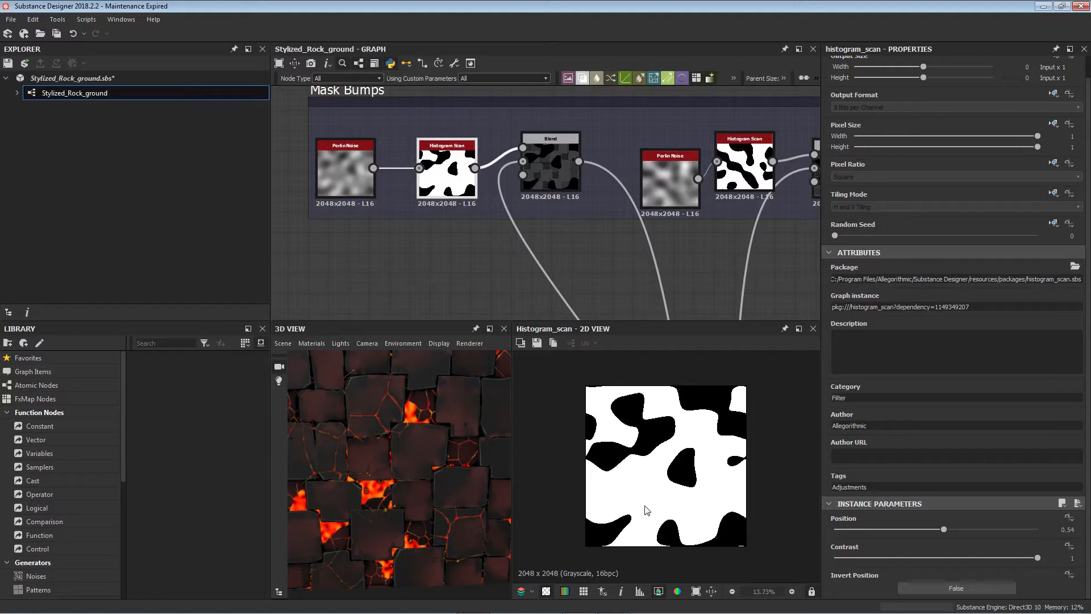
pyautogui.doubleClick(338, 159)
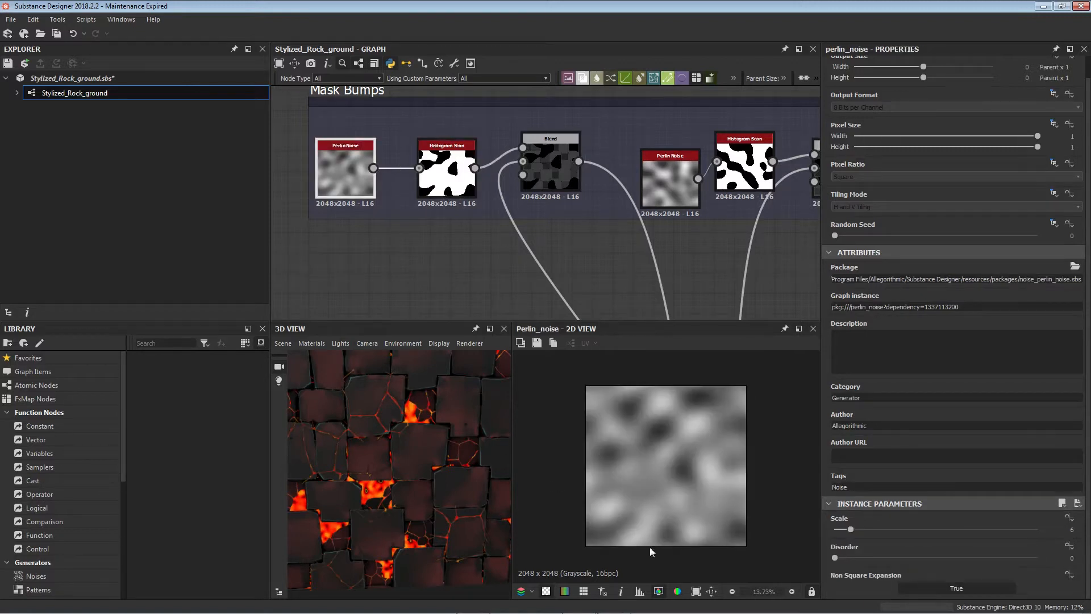
pyautogui.doubleClick(447, 173)
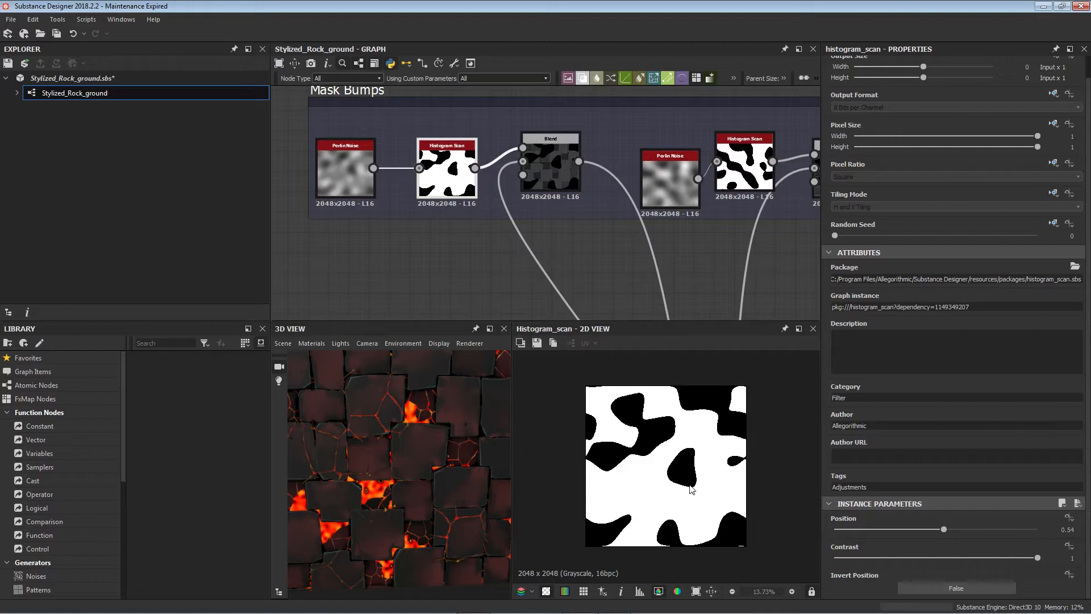
# - Preview the first Mask Bumps Blend and inspect how the Histogram Scan mask cuts into the rock pattern
pyautogui.doubleClick(528, 185)
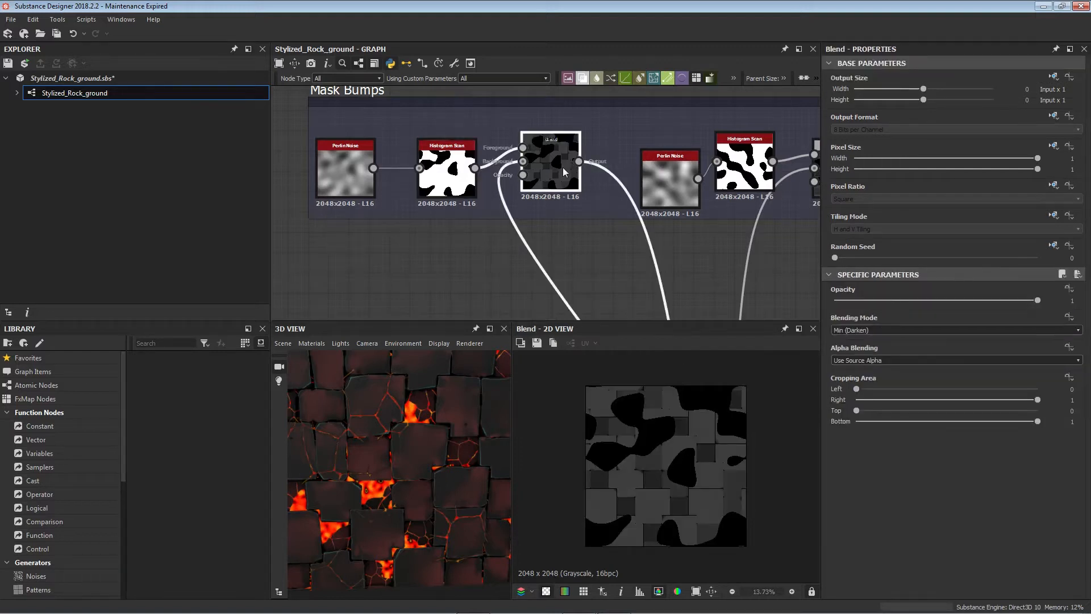
pyautogui.scroll(2, 620, 443)
pyautogui.scroll(-2, 622, 448)
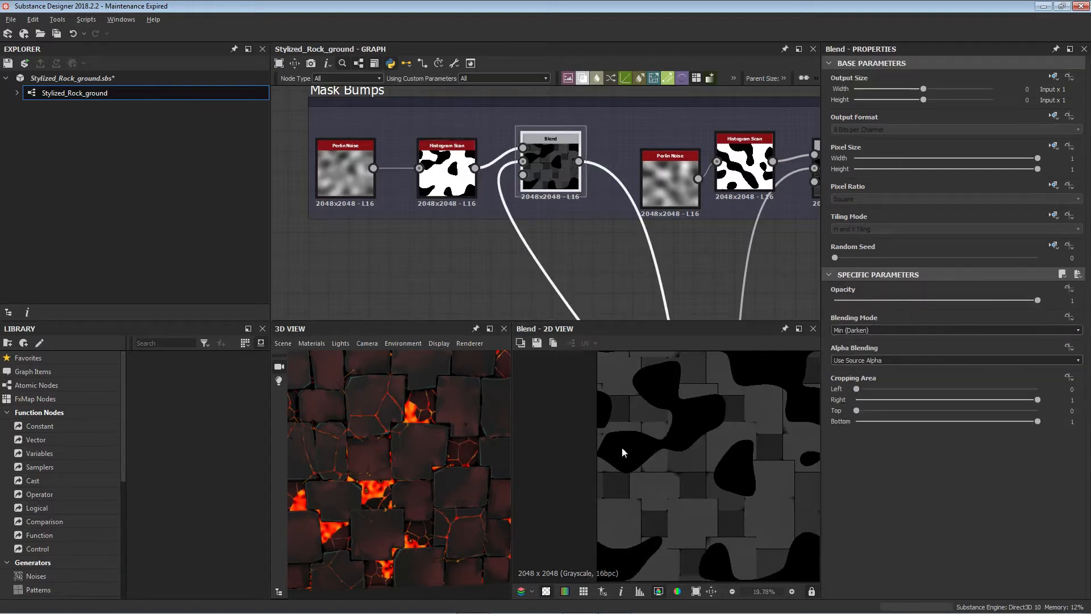
pyautogui.scroll(-2, 625, 447)
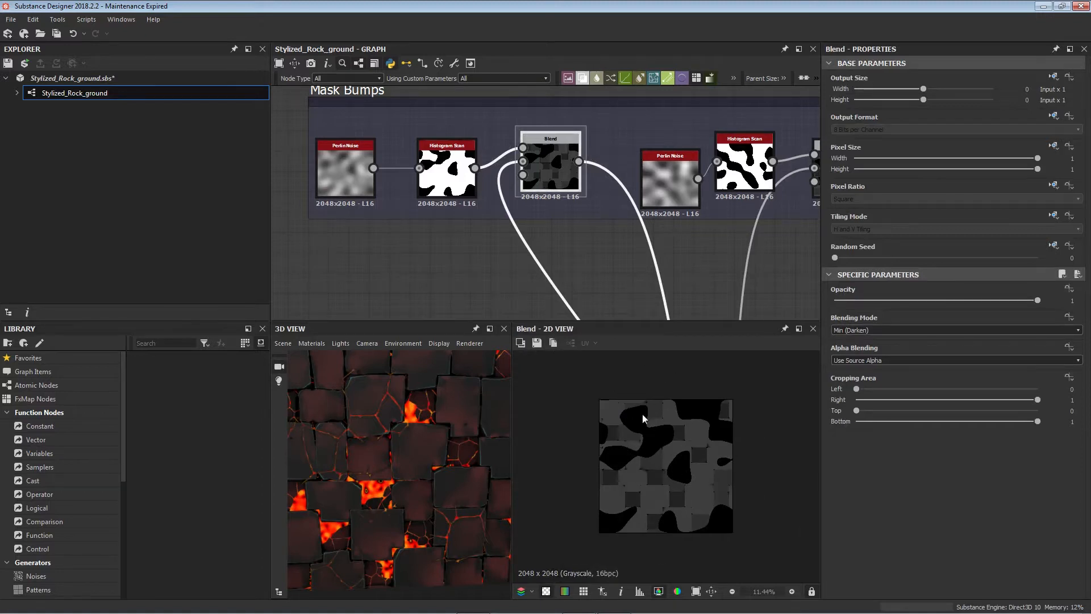
# - Trace the first Mask Bumps Blend's output to the Blend it masks, and preview the Blend just after Big shapes
pyautogui.moveTo(639, 285); pyautogui.dragTo(456, 81, button='middle')
pyautogui.scroll(-3, 520, 251)
pyautogui.moveTo(520, 247); pyautogui.dragTo(490, 205, button='middle')
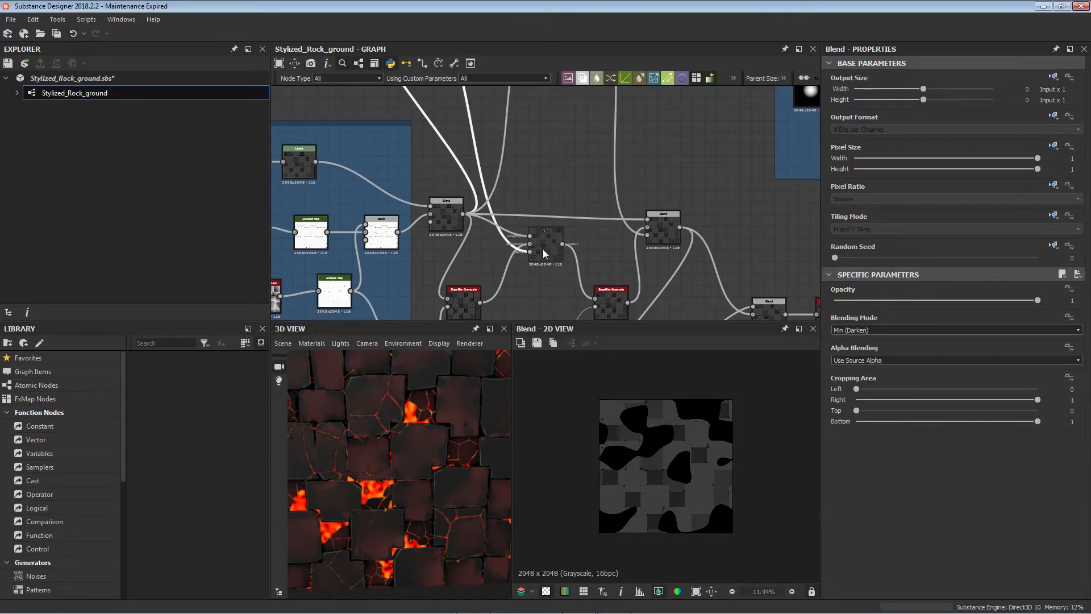
pyautogui.moveTo(506, 168); pyautogui.dragTo(592, 279, button='middle')
pyautogui.moveTo(489, 149); pyautogui.dragTo(506, 118, button='middle')
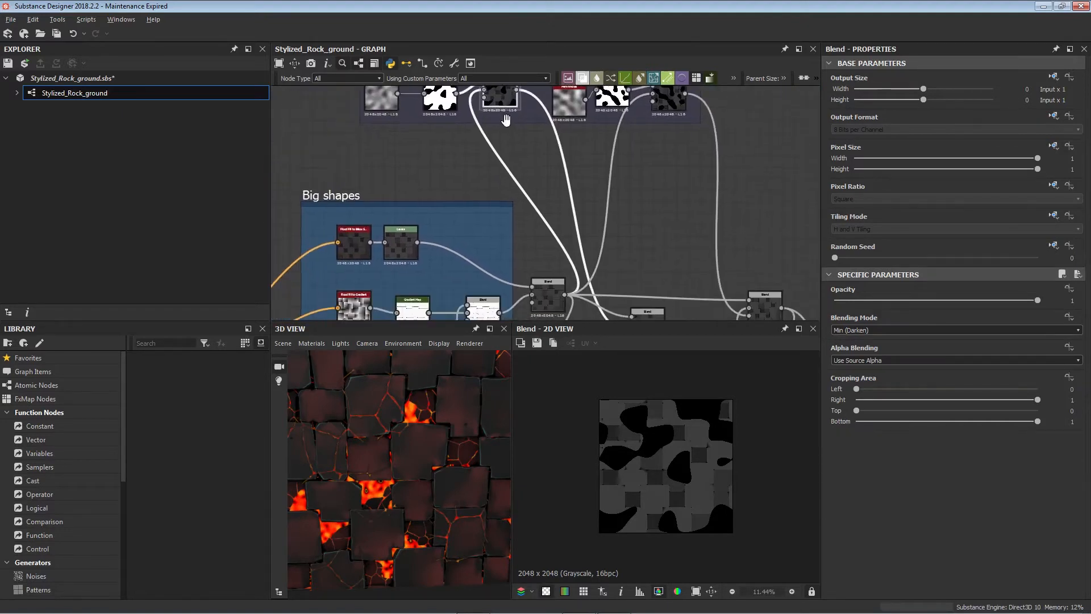
pyautogui.click(550, 280)
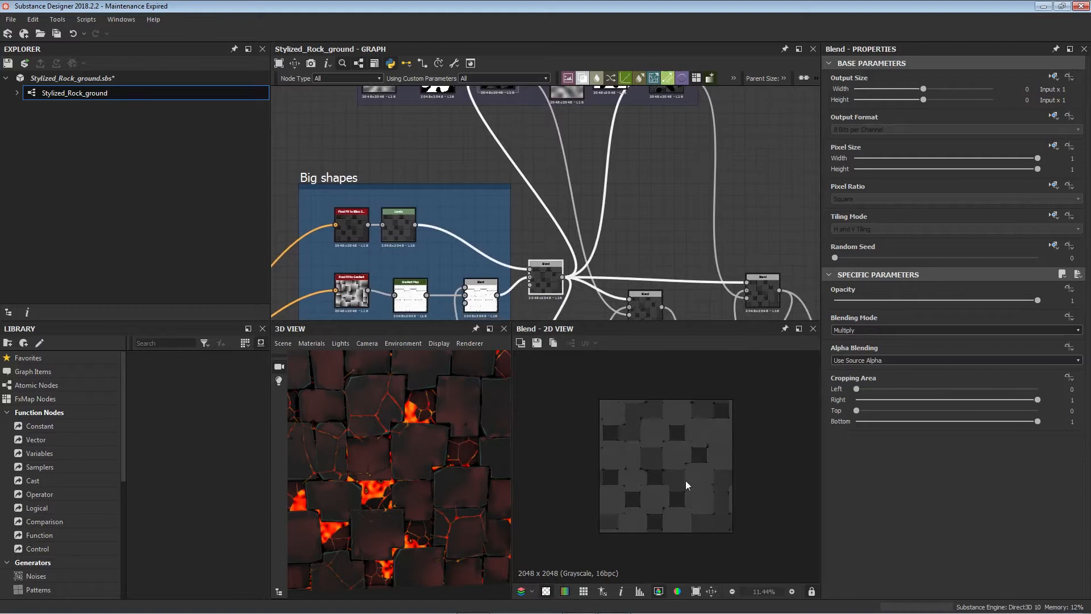
# - Preview the first Mask Bumps Blend again to compare it with the unmasked Big shapes result
pyautogui.moveTo(501, 105); pyautogui.dragTo(515, 194, button='middle')
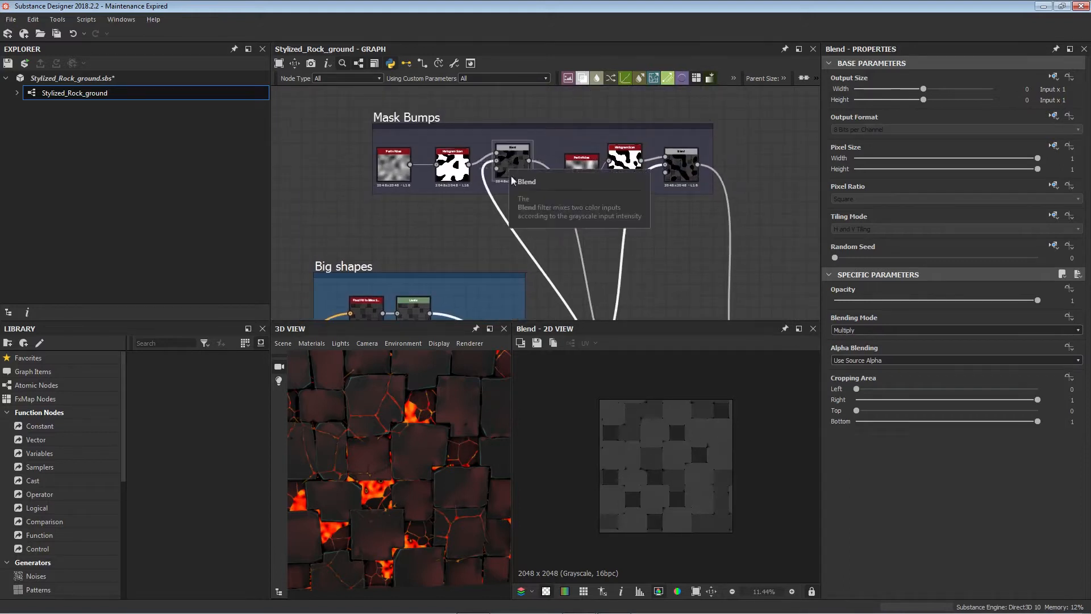
pyautogui.moveTo(594, 235); pyautogui.dragTo(570, 200, button='middle')
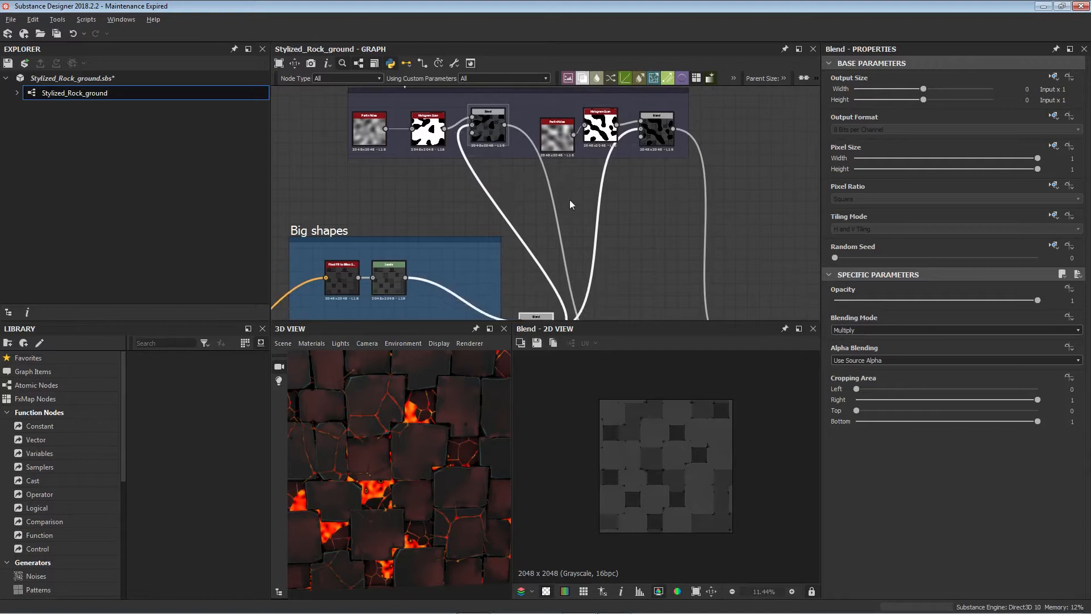
pyautogui.doubleClick(491, 121)
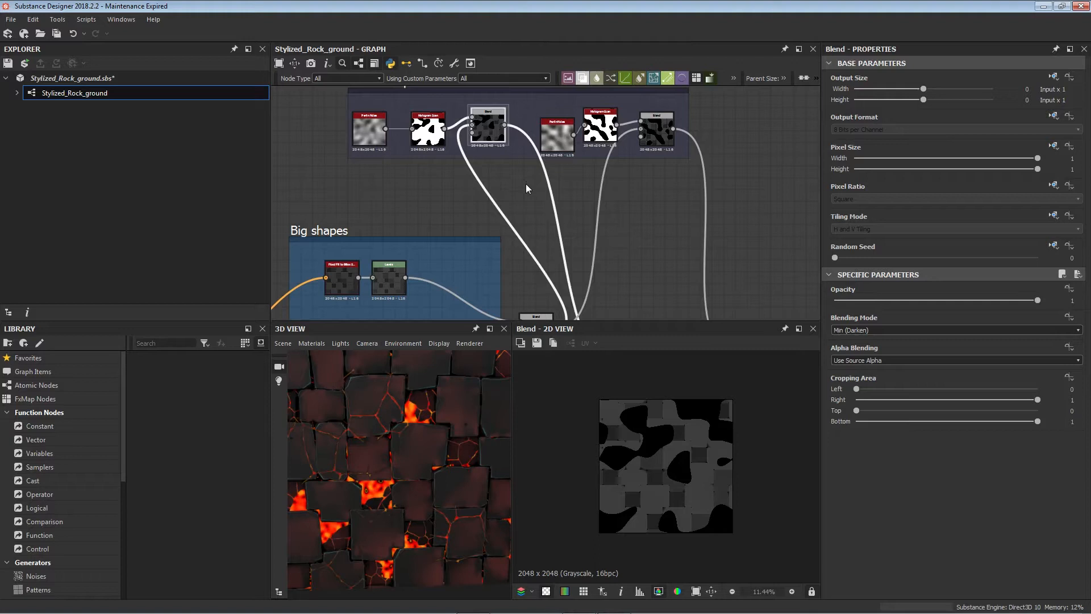
# - Follow the mask connection down to the Blend it controls, and preview the Big shapes result feeding that Blend
pyautogui.moveTo(550, 207); pyautogui.dragTo(554, 96, button='middle')
pyautogui.scroll(1, 582, 233)
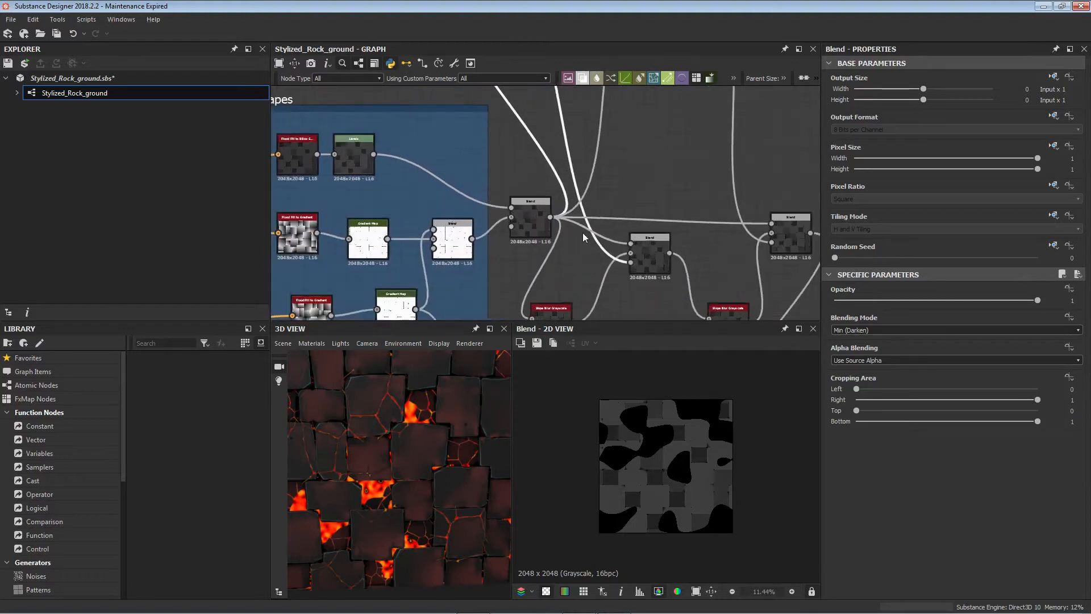
pyautogui.scroll(1, 582, 234)
pyautogui.moveTo(583, 246); pyautogui.dragTo(610, 186, button='middle')
pyautogui.scroll(-2, 603, 228)
pyautogui.moveTo(578, 223); pyautogui.dragTo(520, 172, button='middle')
pyautogui.click(549, 167)
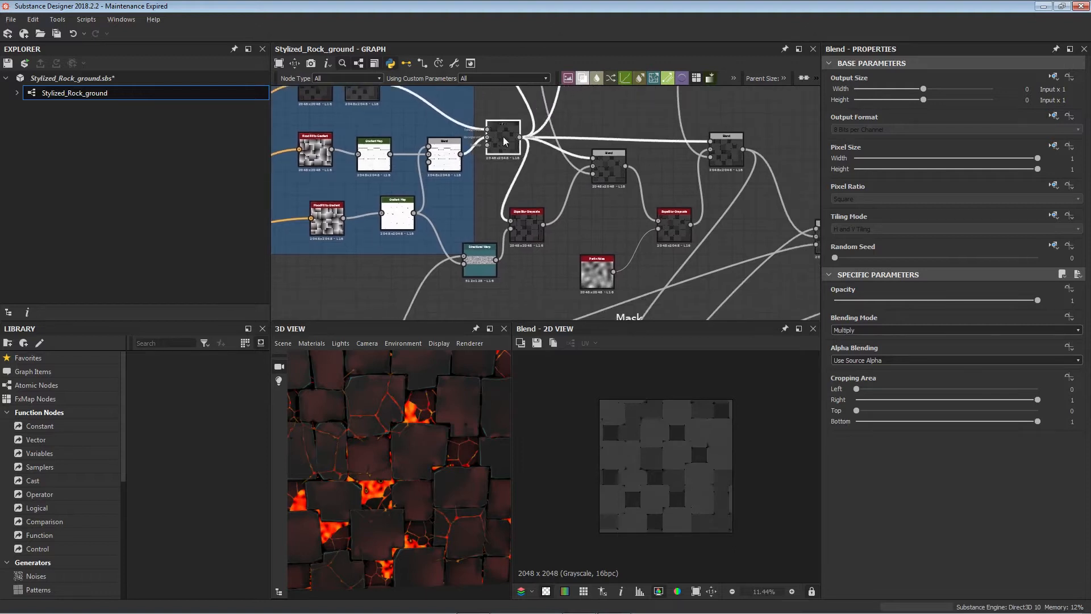
# - Move the masked Blend and the first Slope Blur Grayscale node slightly upward in the graph, and inspect the Slope Blur's edge detail
pyautogui.moveTo(616, 166); pyautogui.dragTo(628, 160)
pyautogui.moveTo(530, 220); pyautogui.dragTo(535, 189)
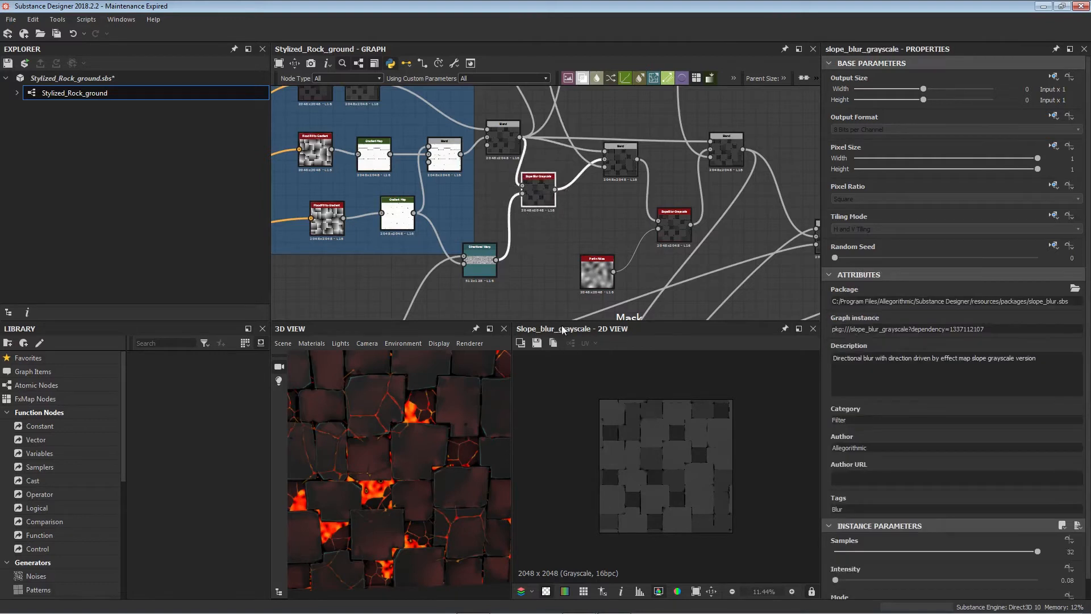
pyautogui.moveTo(531, 193); pyautogui.dragTo(536, 220, button='middle')
pyautogui.scroll(5, 596, 394)
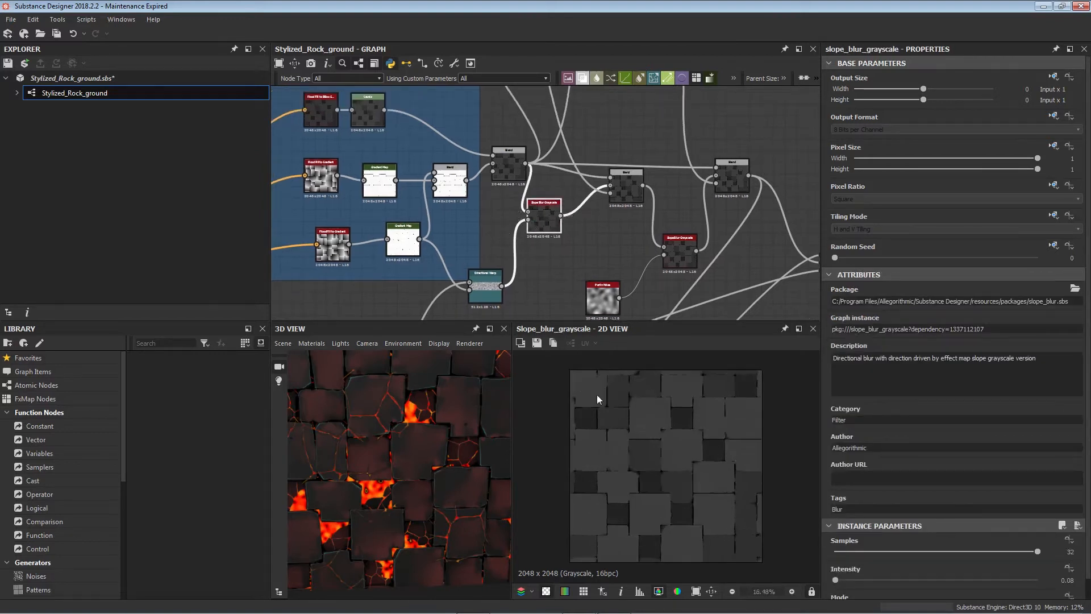
pyautogui.scroll(3, 631, 419)
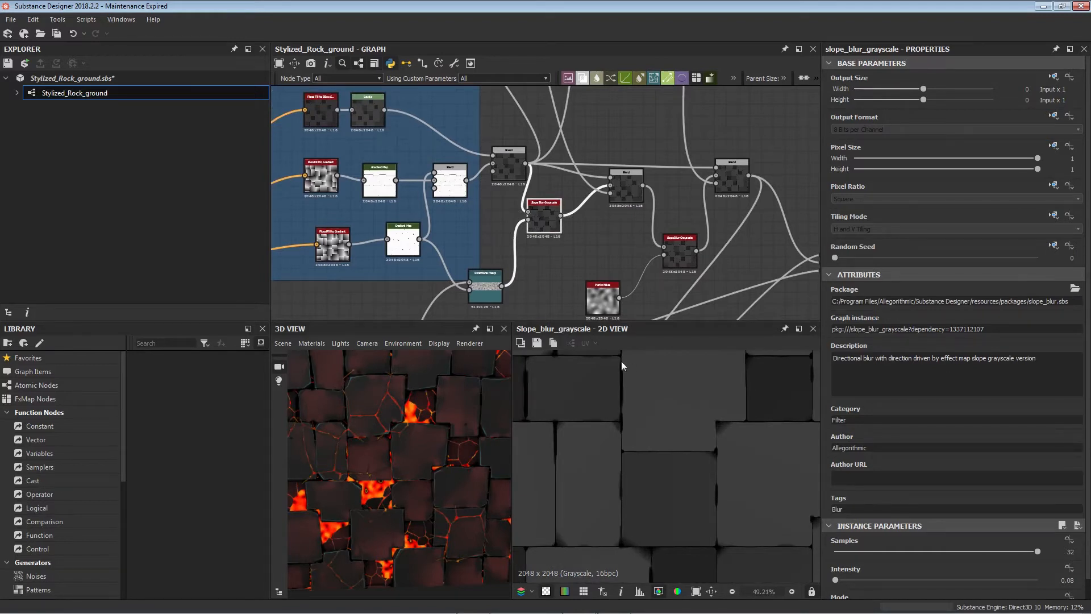
# - Trace the noise chain feeding the Directional Warp back to its start, and preview the unconnected Clouds 1 node
pyautogui.moveTo(518, 301); pyautogui.dragTo(553, 243, button='middle')
pyautogui.scroll(-3, 553, 242)
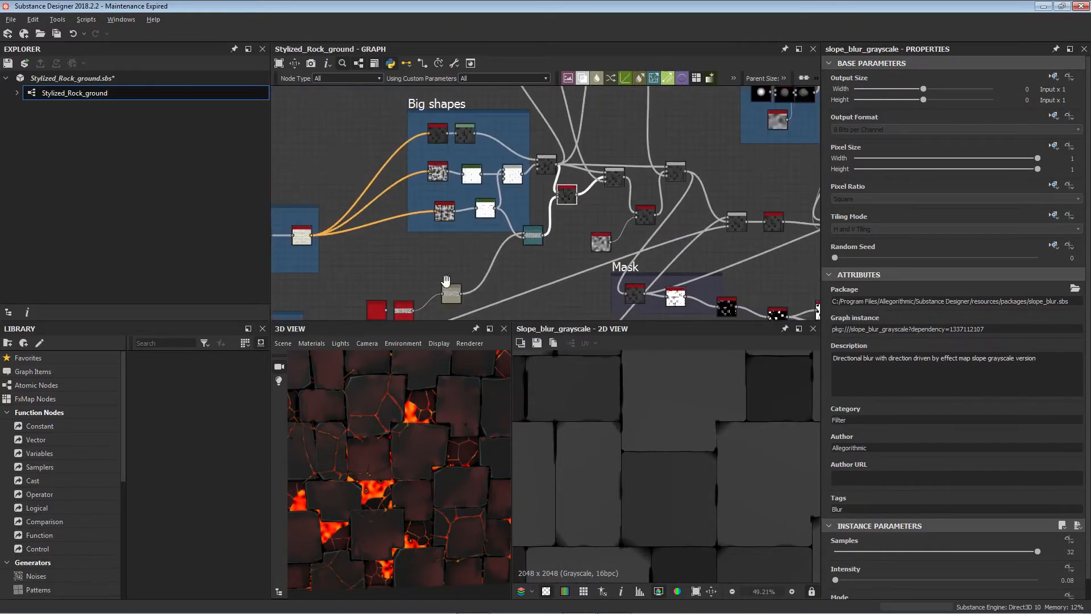
pyautogui.scroll(1, 394, 305)
pyautogui.moveTo(394, 305); pyautogui.dragTo(502, 201, button='middle')
pyautogui.scroll(1, 482, 206)
pyautogui.doubleClick(483, 206)
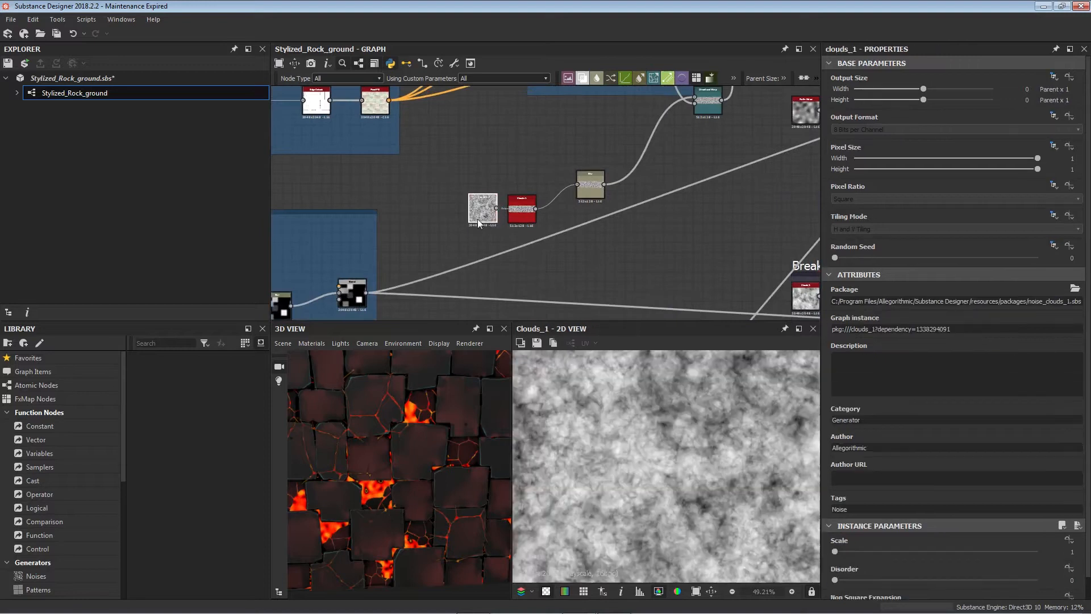
# - Check the unconnected Clouds 1 node's output size settings, and fit its full texture in the 2D preview
pyautogui.click(522, 209)
pyautogui.scroll(3, 522, 209)
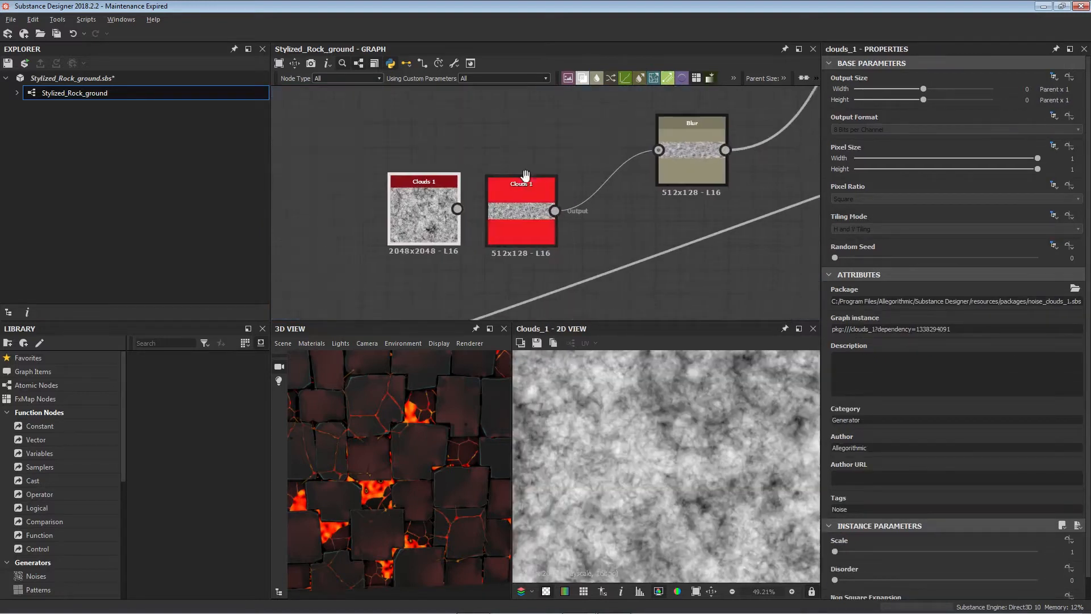
pyautogui.click(432, 179)
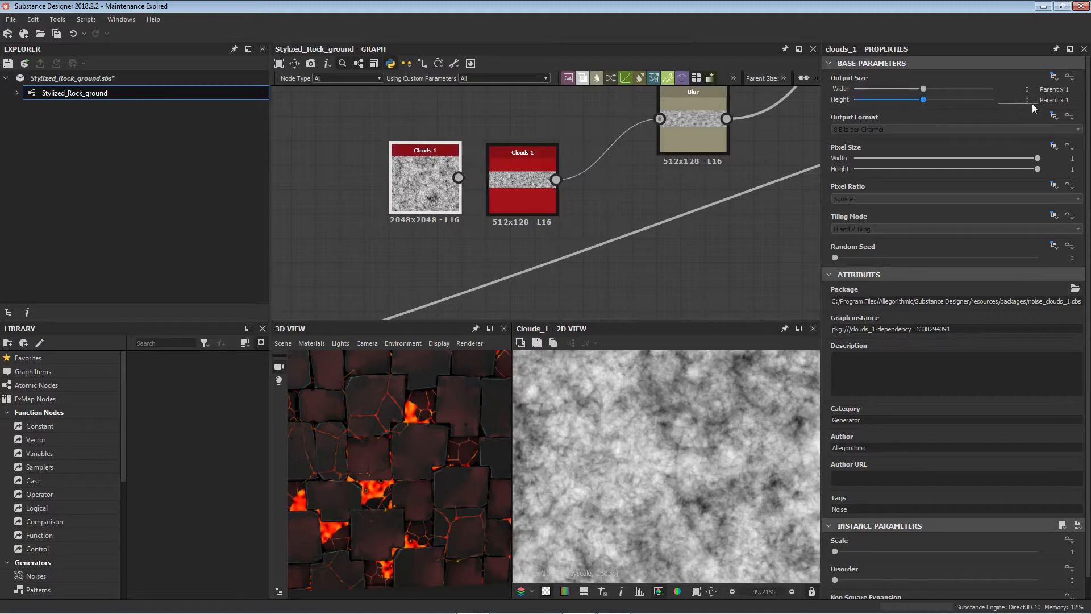
pyautogui.click(1028, 89)
pyautogui.press('f')
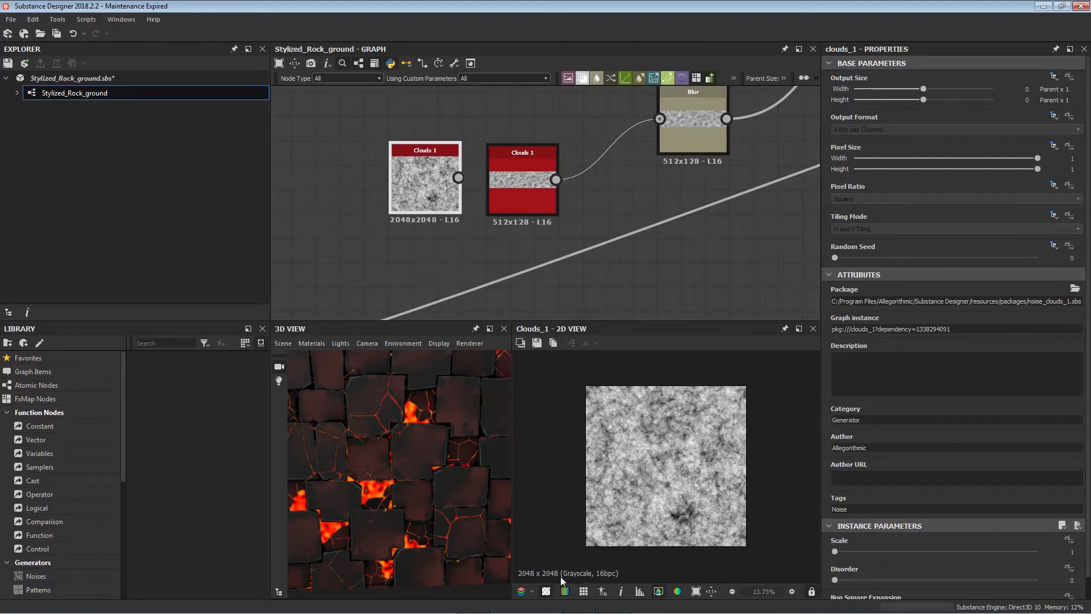
# - Preview the Clouds 1 node connected to the Blur, and inspect the Blur node's output and Intensity
pyautogui.click(518, 165)
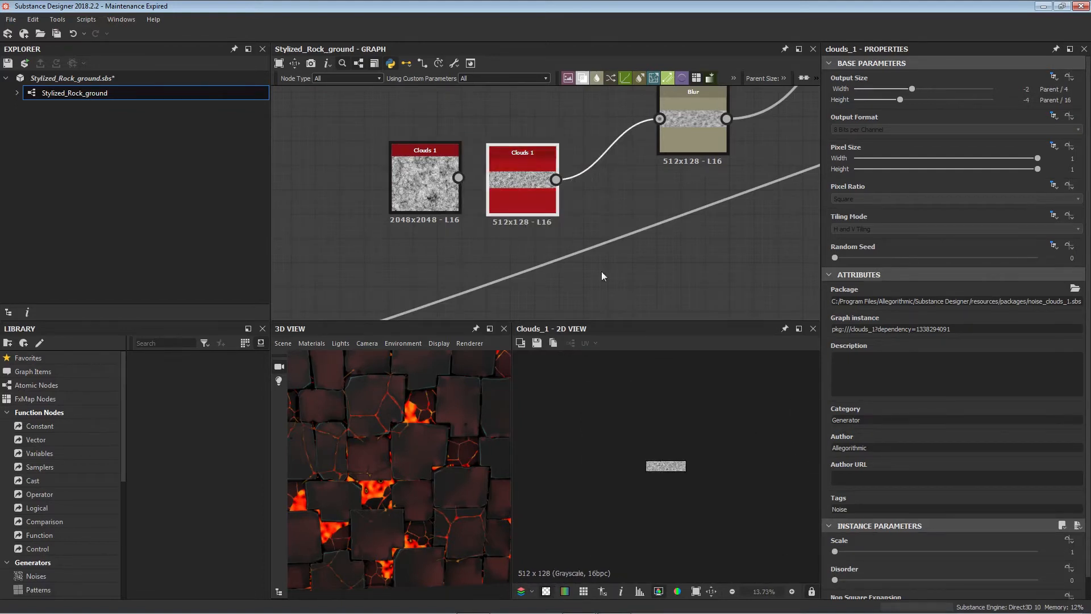
pyautogui.scroll(10, 529, 573)
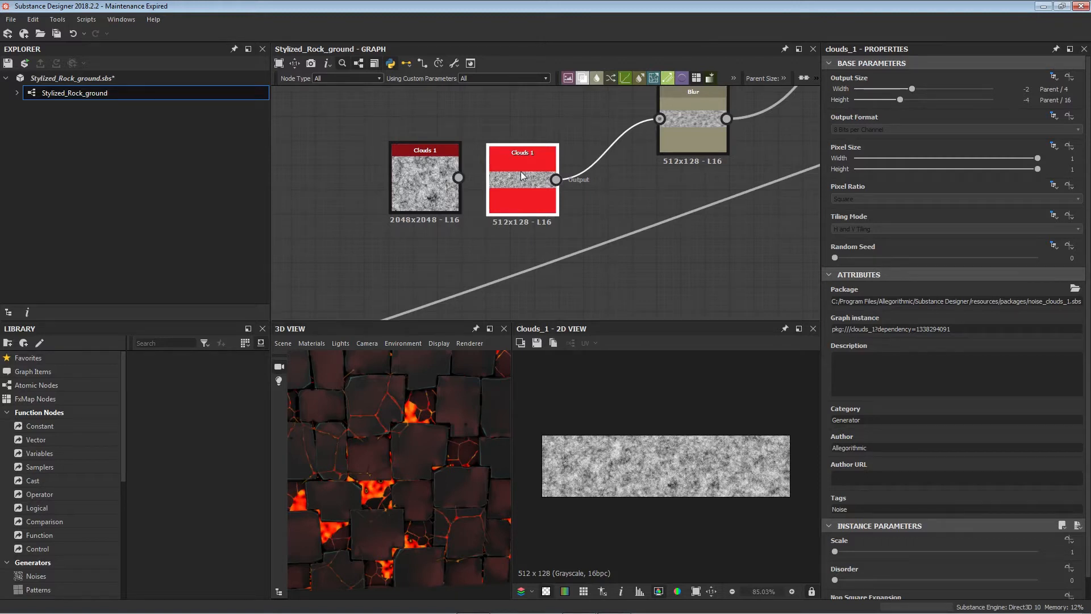
pyautogui.moveTo(614, 162); pyautogui.dragTo(496, 218, button='middle')
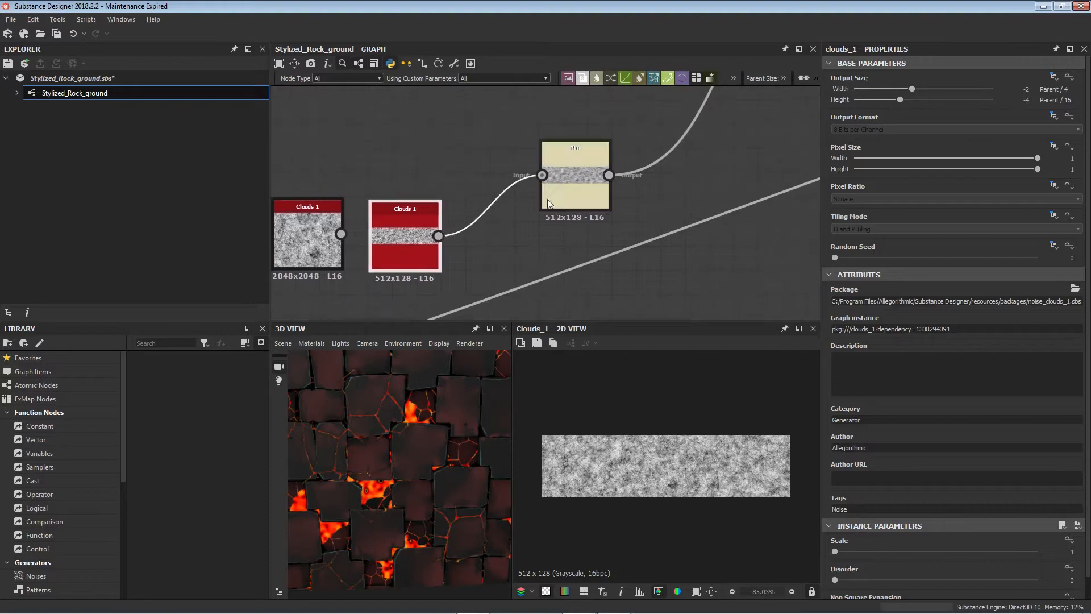
pyautogui.click(557, 180)
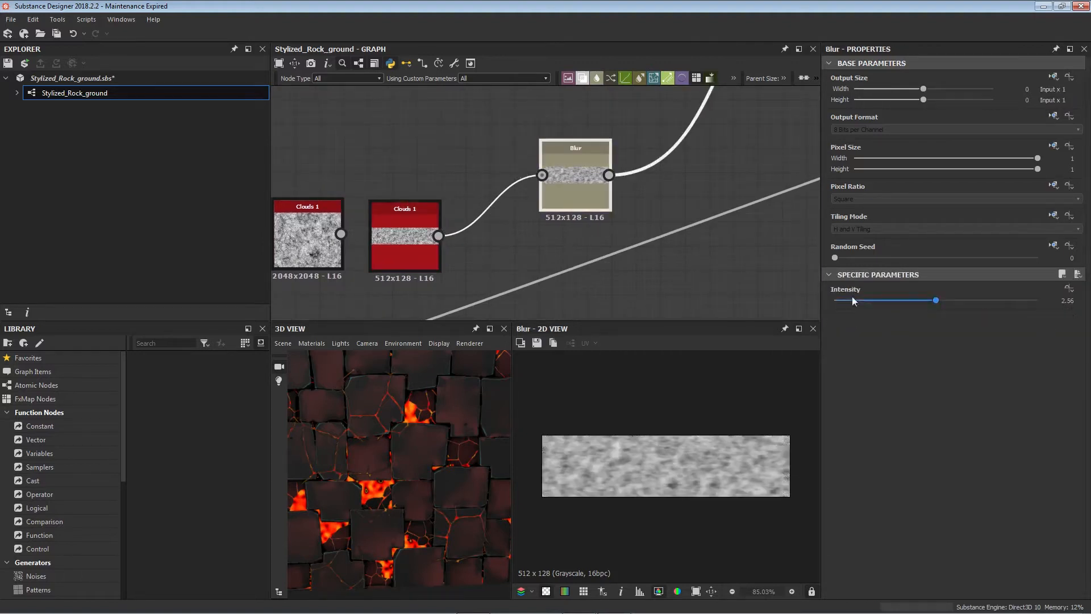
pyautogui.scroll(2, 642, 466)
pyautogui.scroll(-4, 641, 466)
pyautogui.scroll(1, 648, 466)
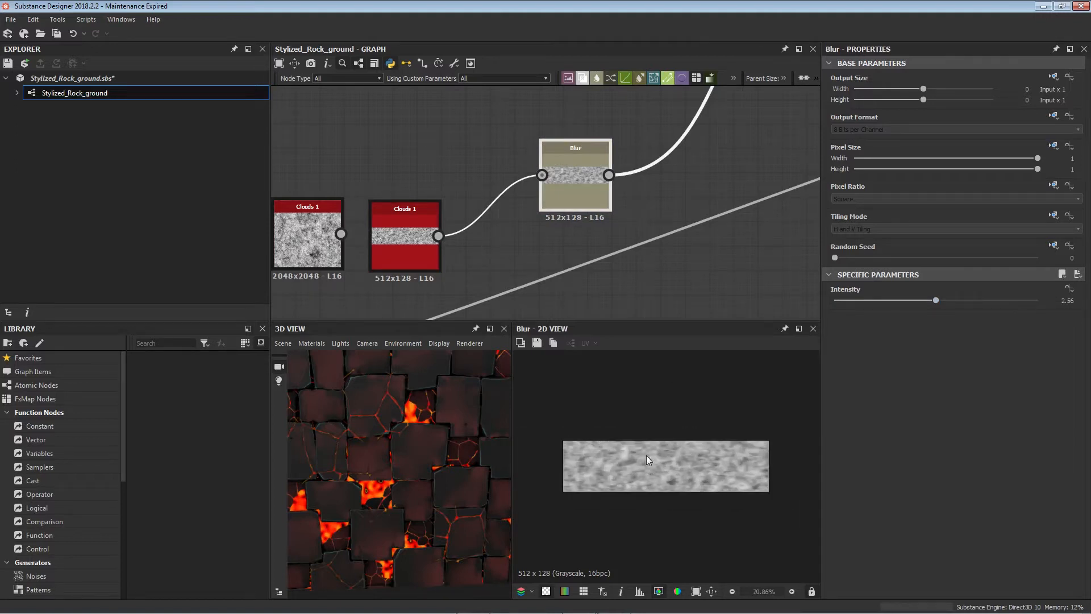
# - Compare the connected Clouds 1 noise with the Blur node's output at close range
pyautogui.moveTo(672, 165); pyautogui.dragTo(473, 258, button='middle')
pyautogui.scroll(-4, 505, 195)
pyautogui.scroll(3, 353, 240)
pyautogui.moveTo(353, 240); pyautogui.dragTo(455, 257, button='middle')
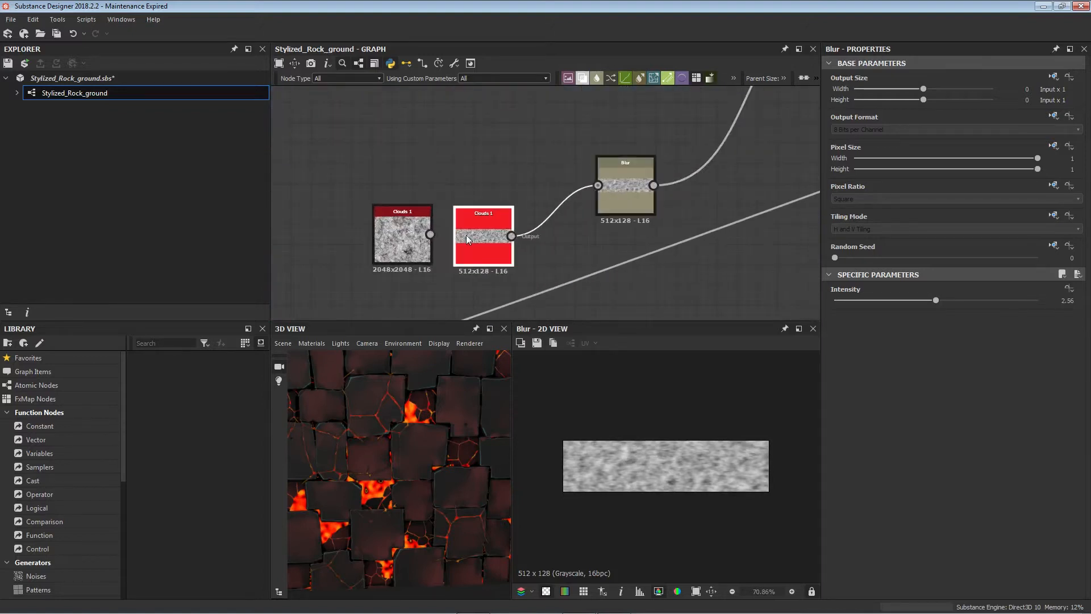
pyautogui.click(466, 234)
pyautogui.scroll(8, 598, 439)
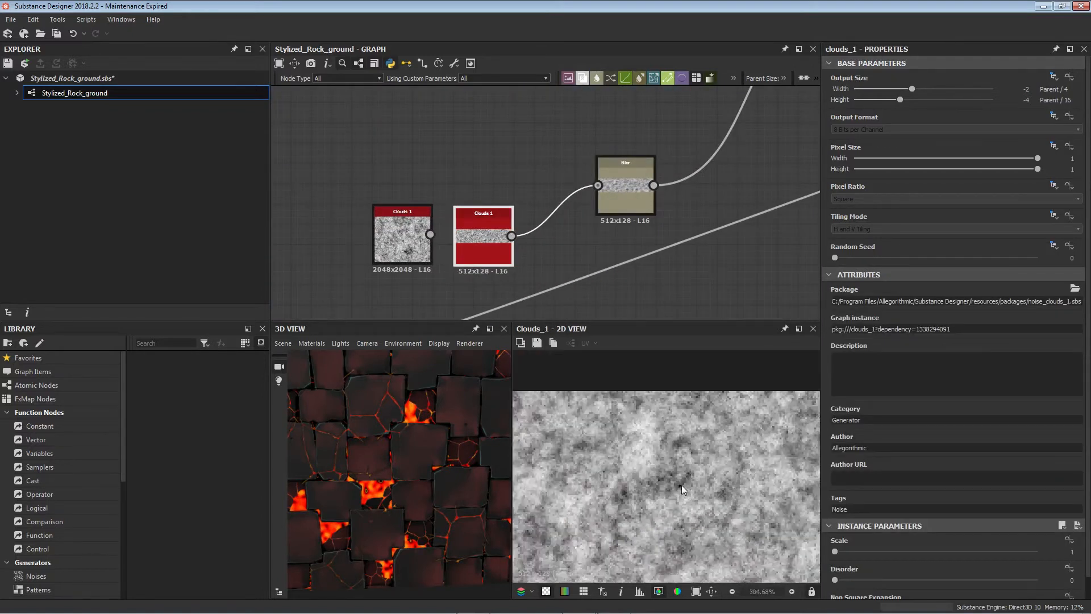
pyautogui.scroll(3, 681, 485)
pyautogui.click(615, 173)
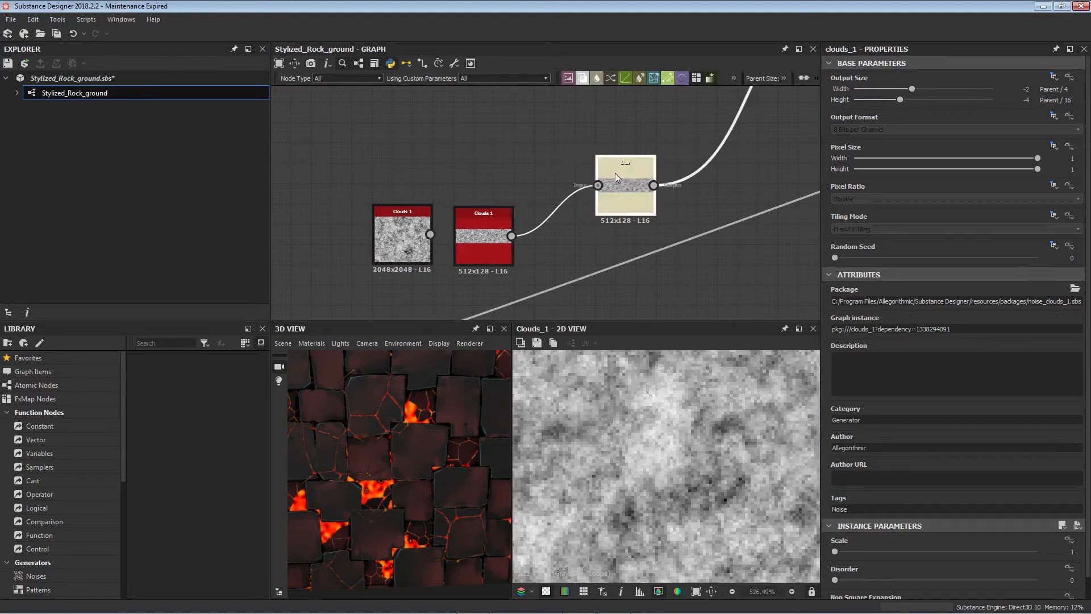
pyautogui.scroll(-5, 694, 449)
# - Follow the Blur to the Directional Warp, and compare the warp's output with the Gradient Map driving its intensity
pyautogui.moveTo(734, 200); pyautogui.dragTo(408, 345, button='middle')
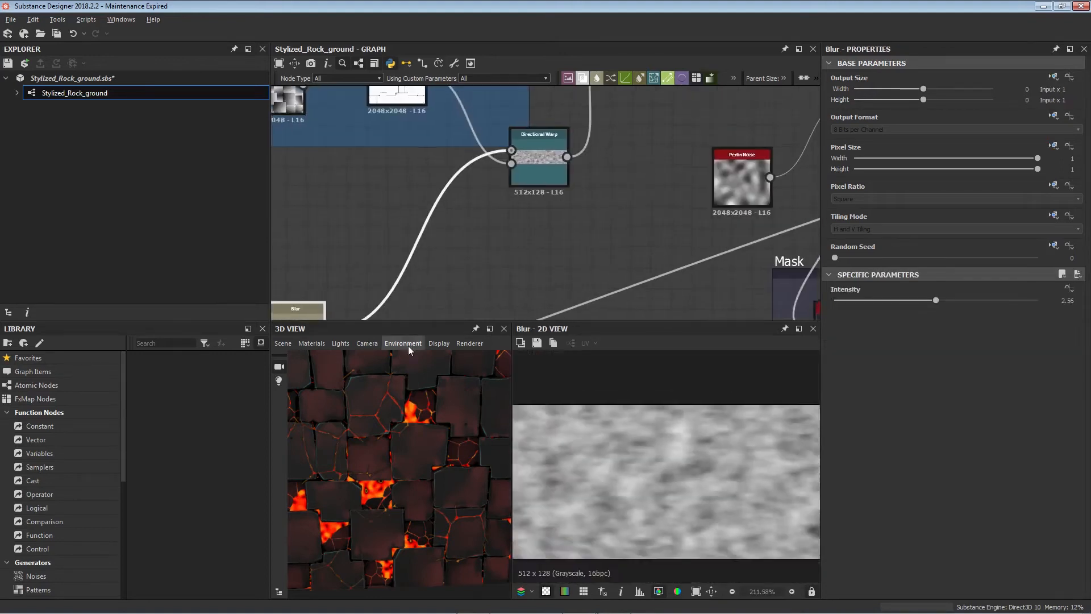
pyautogui.moveTo(487, 232); pyautogui.dragTo(488, 303, button='middle')
pyautogui.moveTo(489, 261); pyautogui.dragTo(499, 291, button='middle')
pyautogui.click(550, 263)
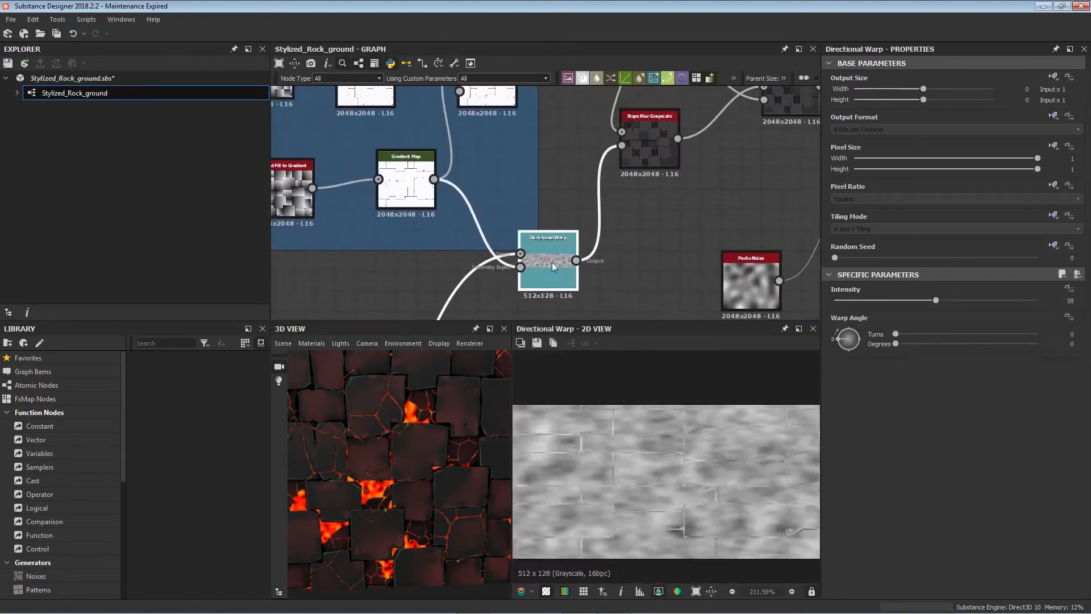
pyautogui.click(413, 167)
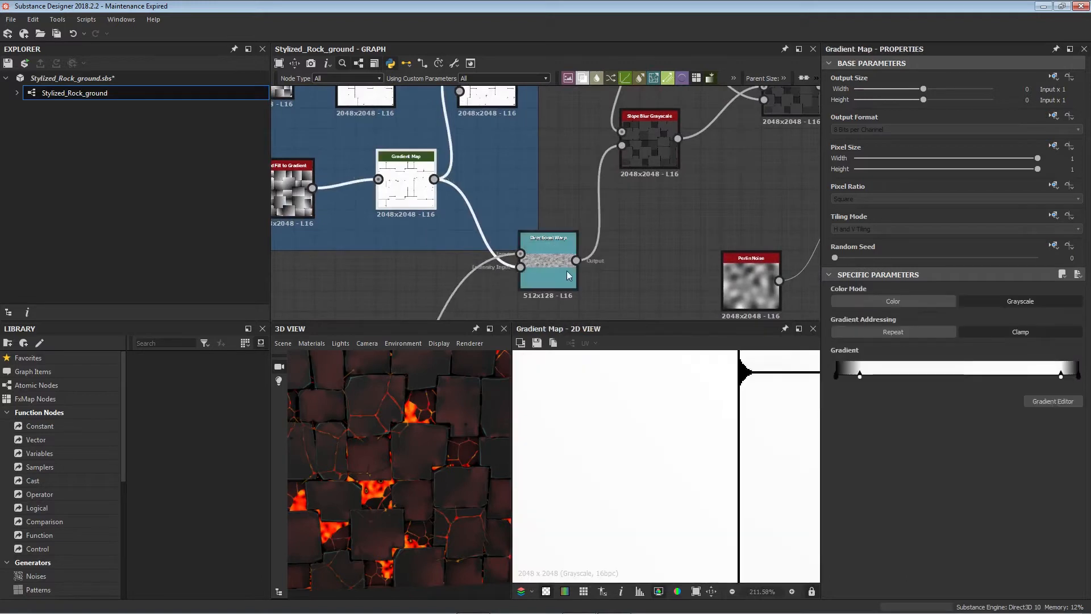
pyautogui.click(549, 263)
pyautogui.scroll(10, 409, 418)
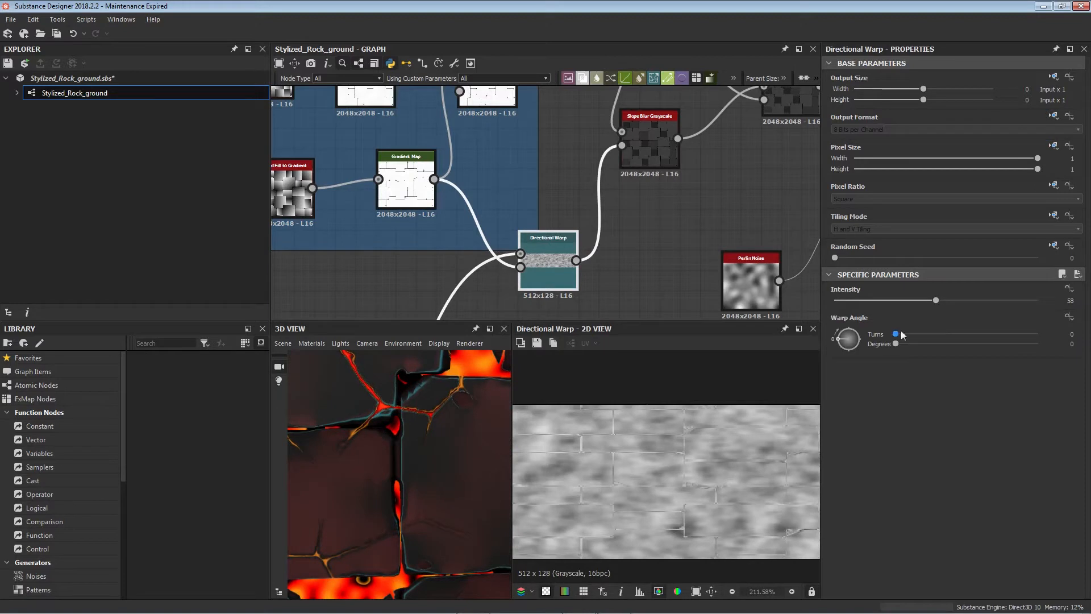
# - Try Directional Warp Intensity values of 34.99 and 98.83, undoing each change
pyautogui.moveTo(926, 303); pyautogui.dragTo(896, 302)
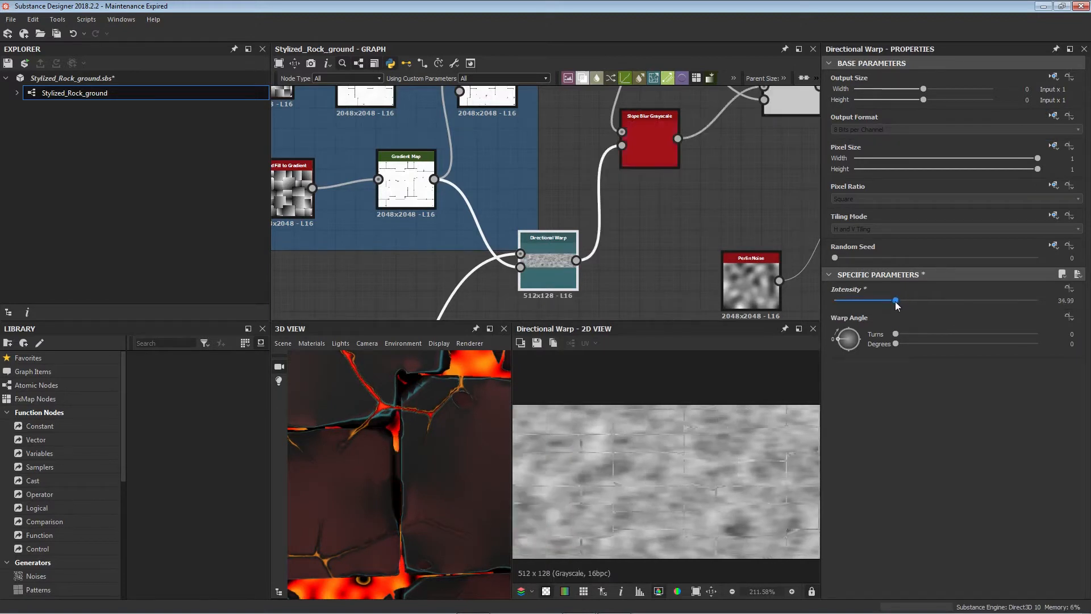
pyautogui.hotkey('ctrl', 'z')
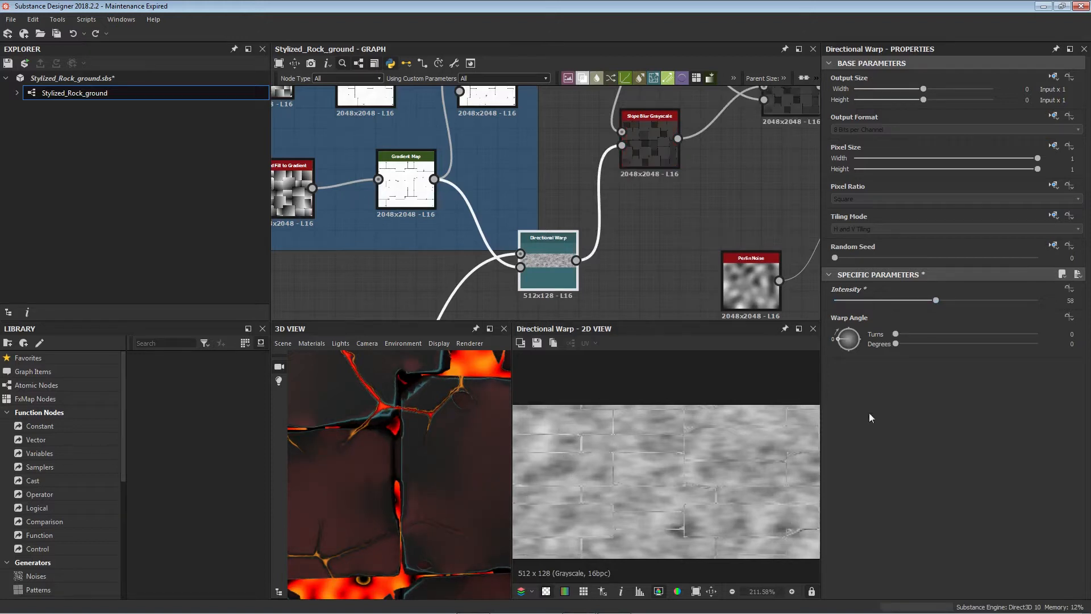
pyautogui.moveTo(933, 301); pyautogui.dragTo(1007, 300)
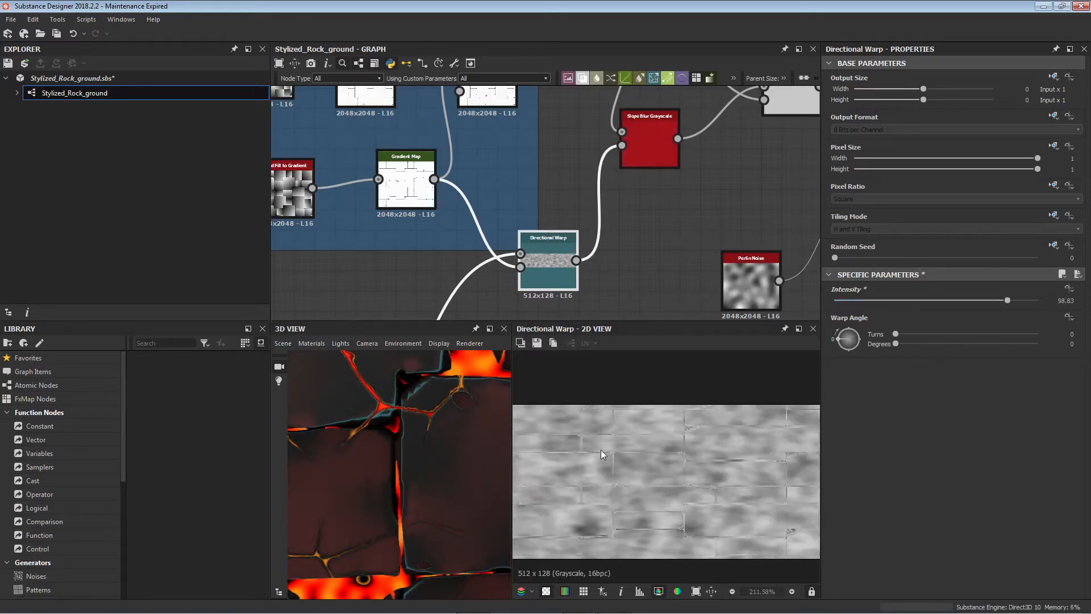
pyautogui.hotkey('ctrl', 'z')
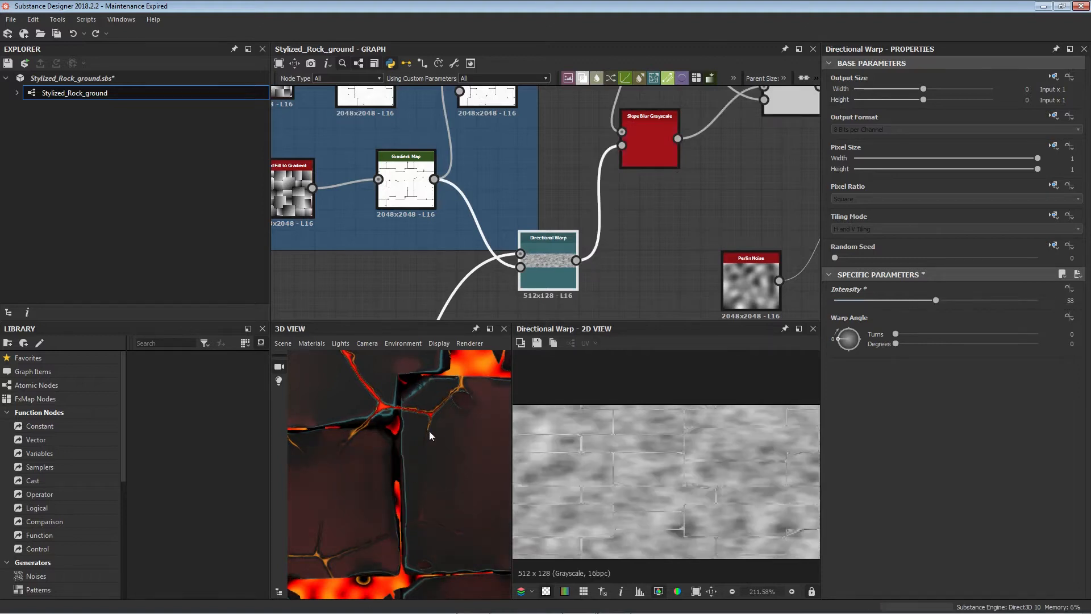
# - Follow the Directional Warp's output to the first Slope Blur Grayscale, and preview that node with its instance parameters
pyautogui.moveTo(652, 215); pyautogui.dragTo(561, 287, button='middle')
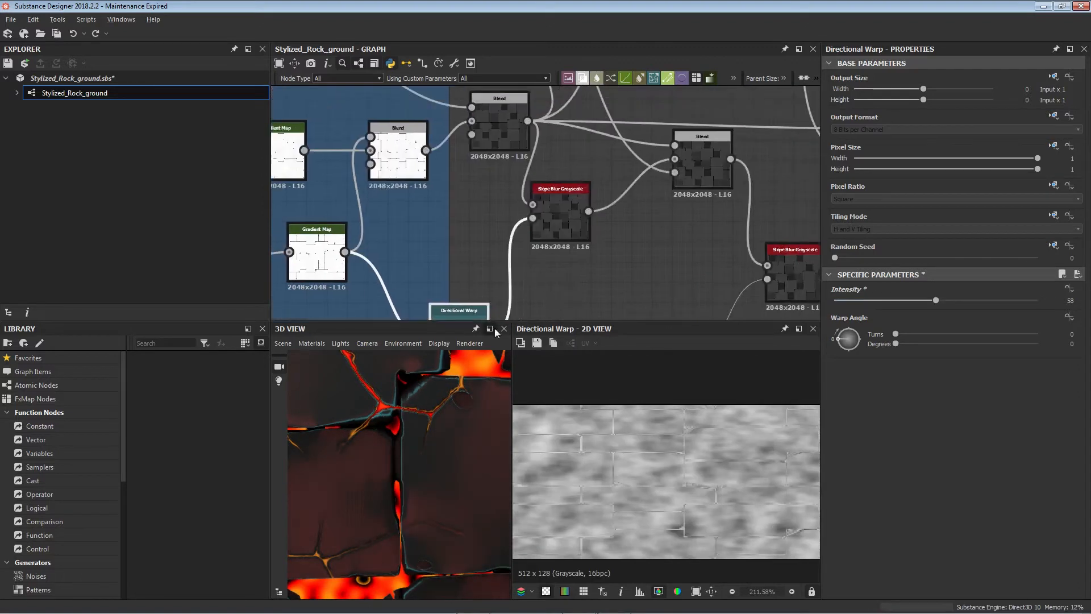
pyautogui.moveTo(491, 305); pyautogui.dragTo(530, 233, button='middle')
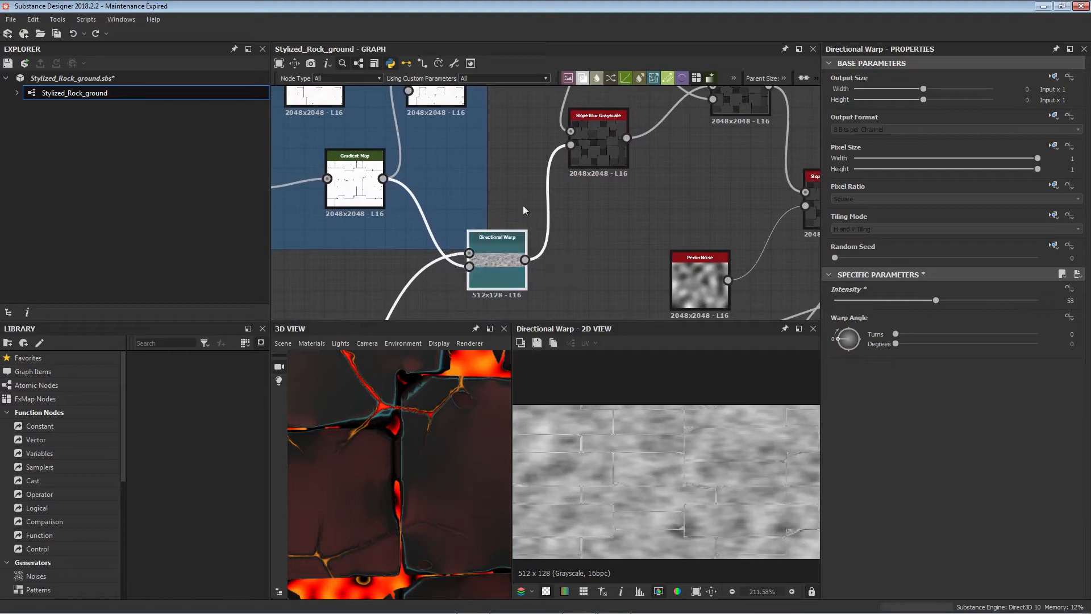
pyautogui.moveTo(592, 139); pyautogui.dragTo(529, 268, button='middle')
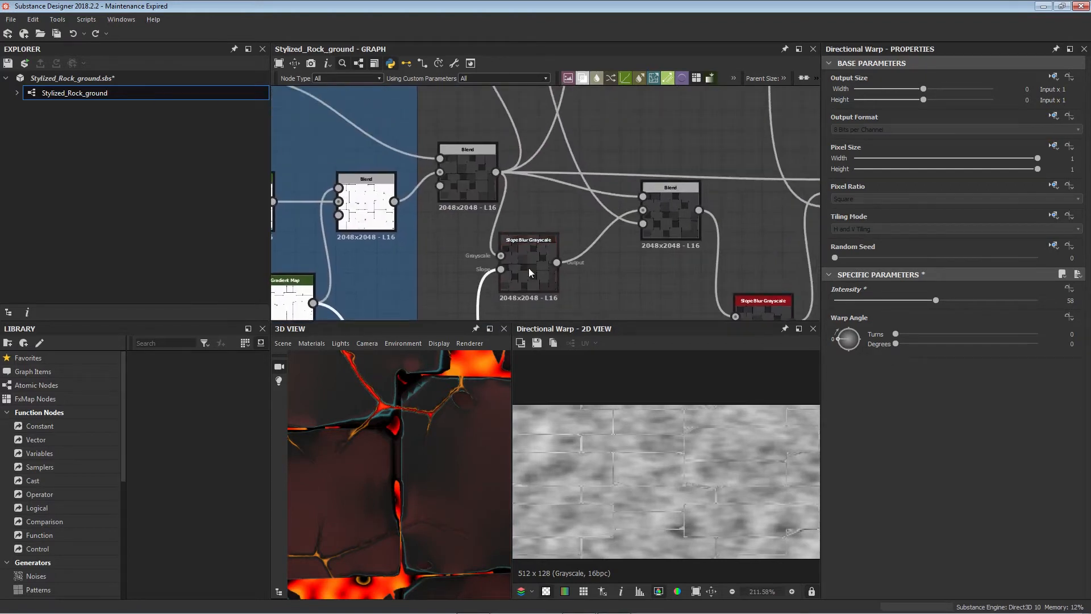
pyautogui.click(529, 267)
pyautogui.scroll(-1, 898, 453)
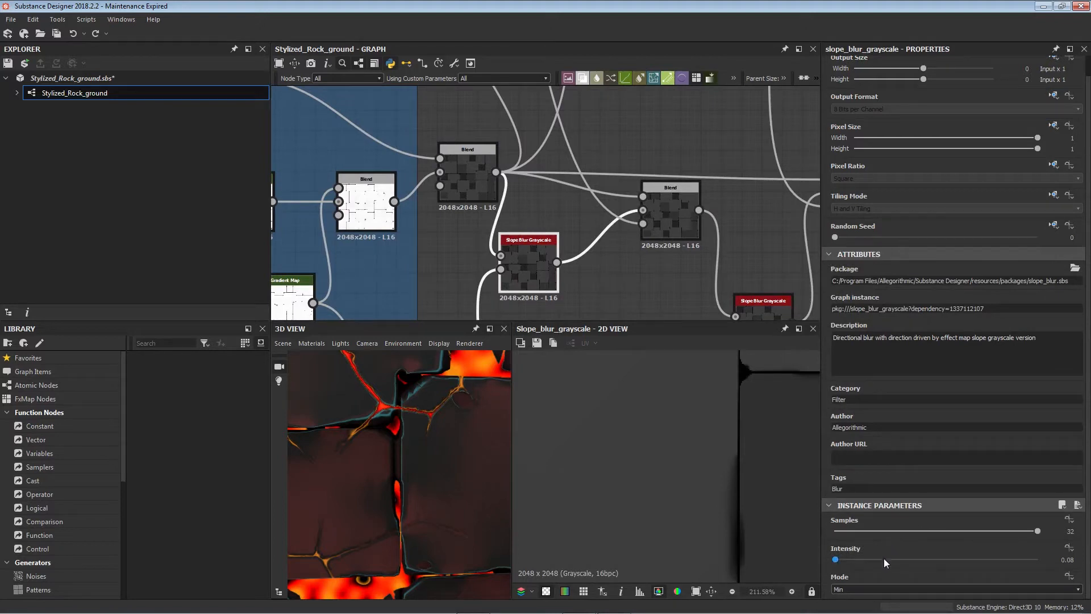
pyautogui.scroll(-2, 769, 441)
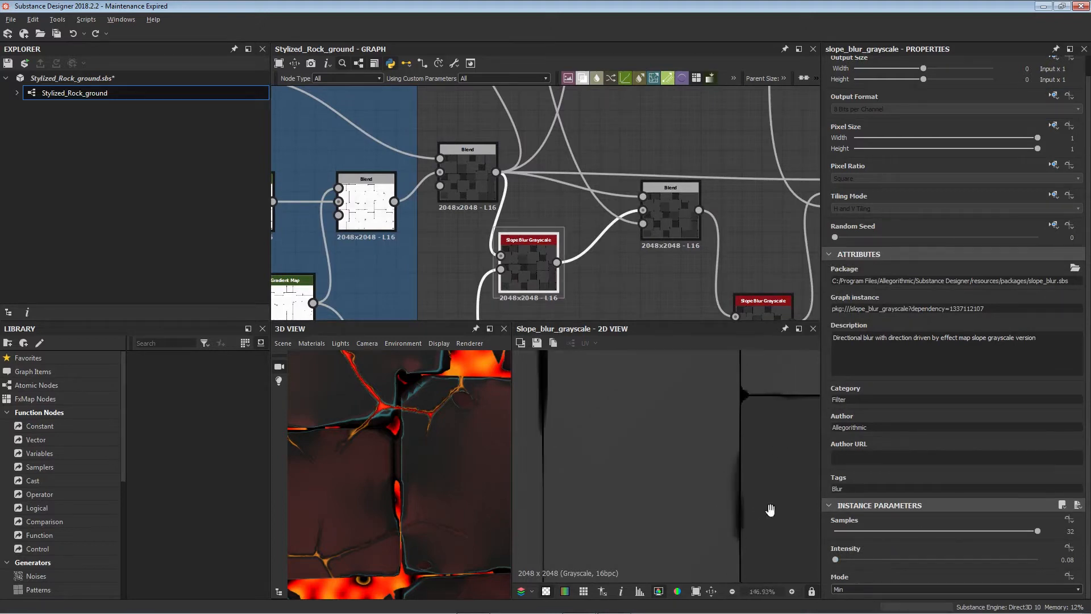
# - Try an Intensity of 1.34 on the first Slope Blur Grayscale, and view its effect on the whole material
pyautogui.moveTo(844, 560); pyautogui.dragTo(852, 560)
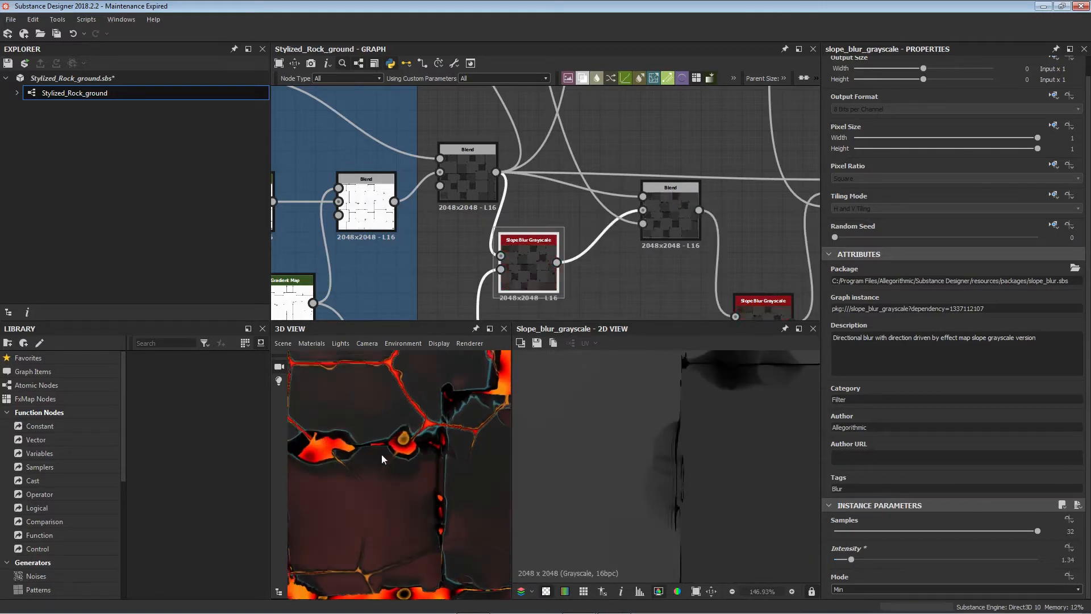
pyautogui.moveTo(348, 469); pyautogui.dragTo(356, 467)
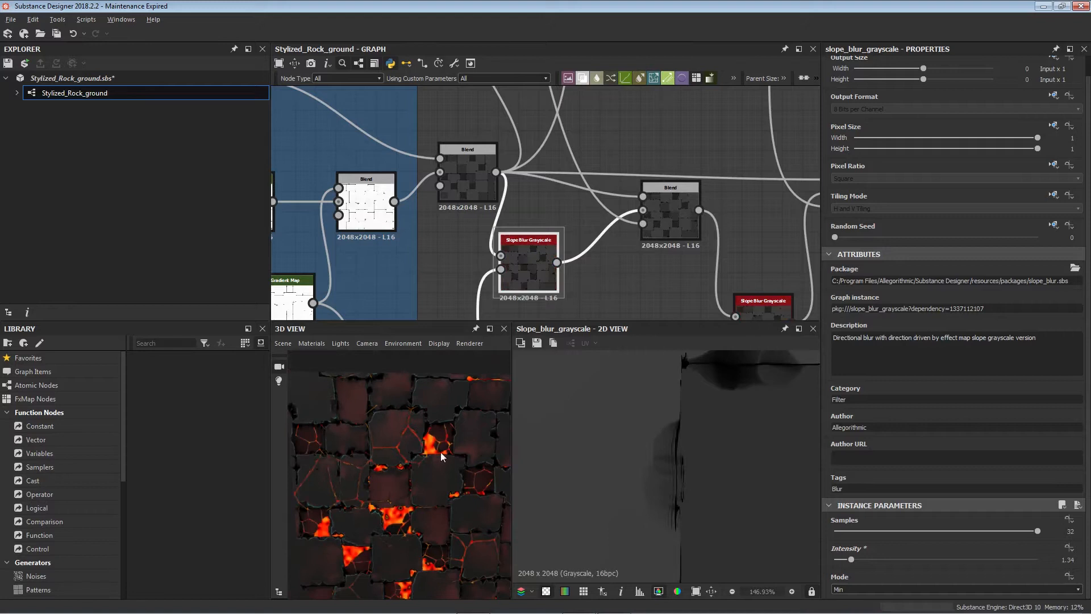
pyautogui.moveTo(441, 452); pyautogui.dragTo(353, 454, button='middle')
pyautogui.scroll(-3, 730, 432)
pyautogui.moveTo(695, 466); pyautogui.dragTo(581, 520, button='middle')
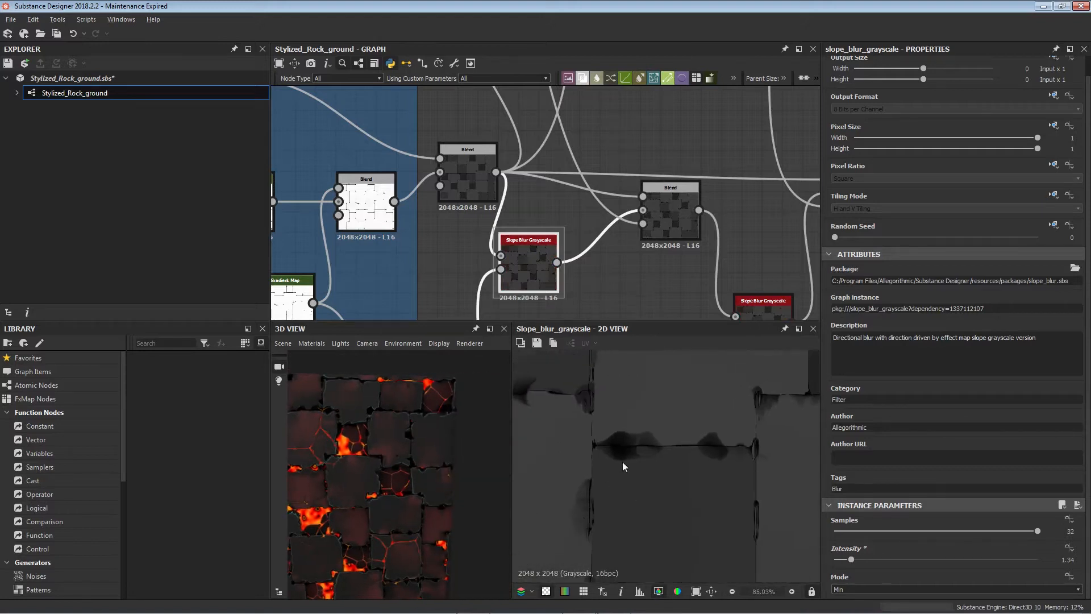
# - Examine the exaggerated edge damage on the rock borders at close range in the 2D and 3D previews
pyautogui.scroll(2, 623, 465)
pyautogui.moveTo(388, 465); pyautogui.dragTo(353, 487)
pyautogui.scroll(1, 634, 443)
pyautogui.scroll(2, 669, 421)
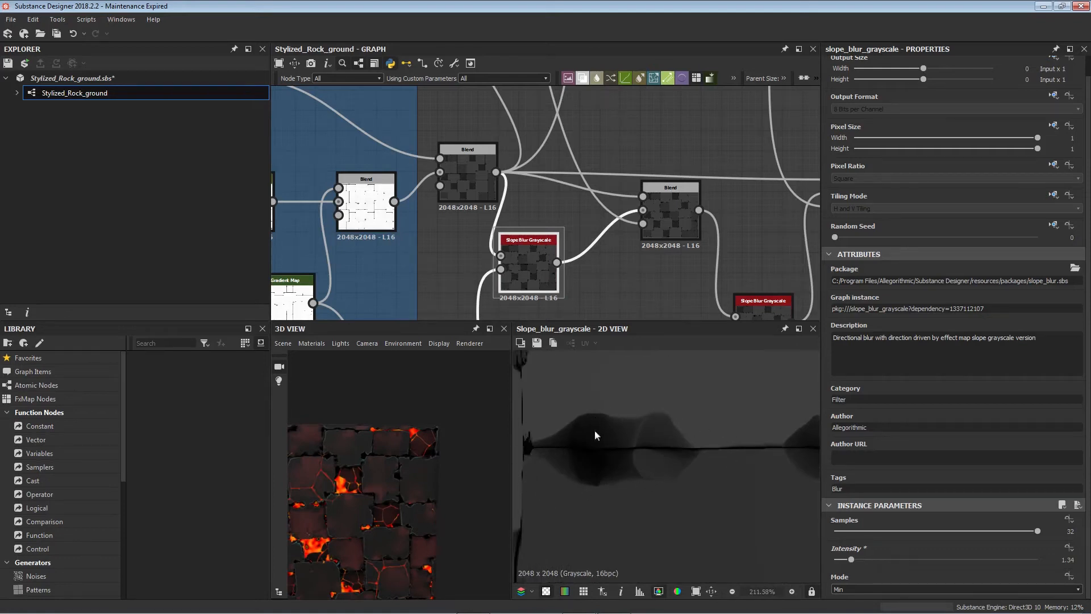
pyautogui.scroll(6, 366, 476)
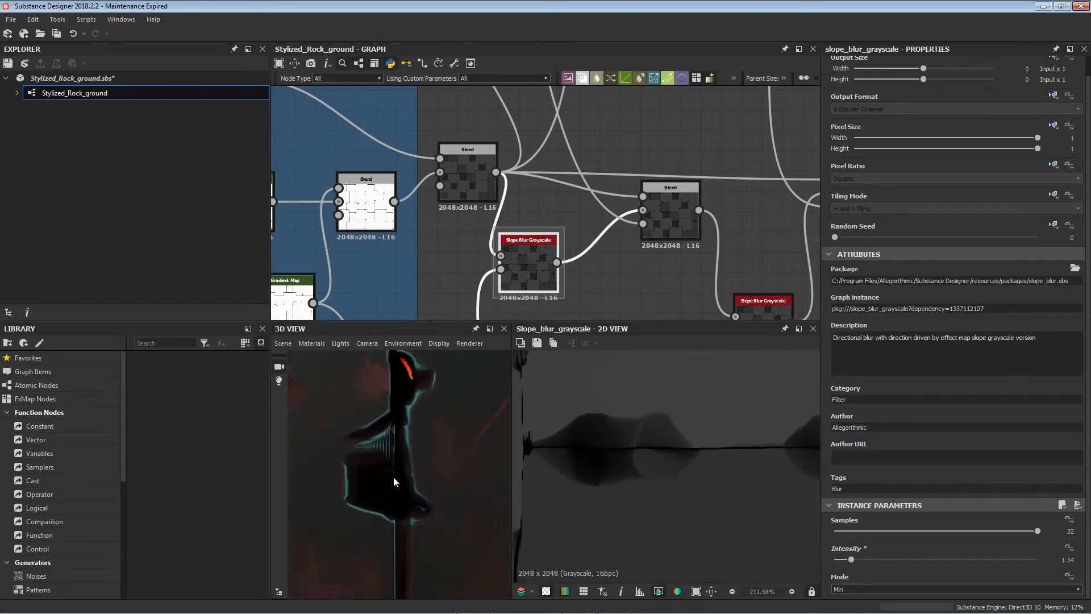
pyautogui.scroll(-4, 382, 489)
pyautogui.moveTo(382, 489); pyautogui.dragTo(480, 418)
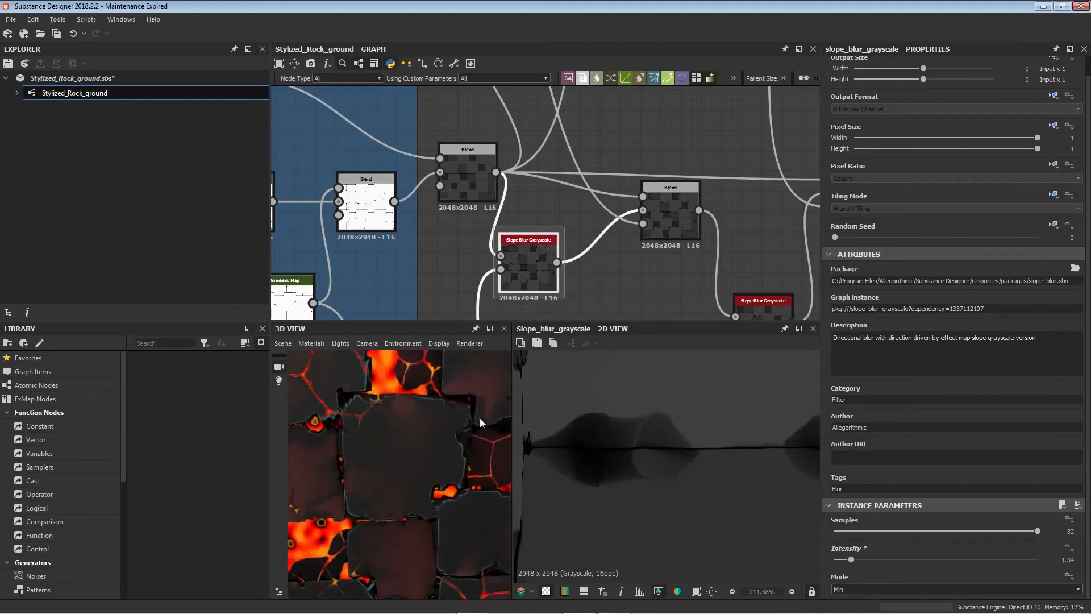
# - Revert the first Slope Blur Grayscale's Intensity to 0.08, and view the whole material in 3D
pyautogui.moveTo(851, 559); pyautogui.dragTo(836, 559)
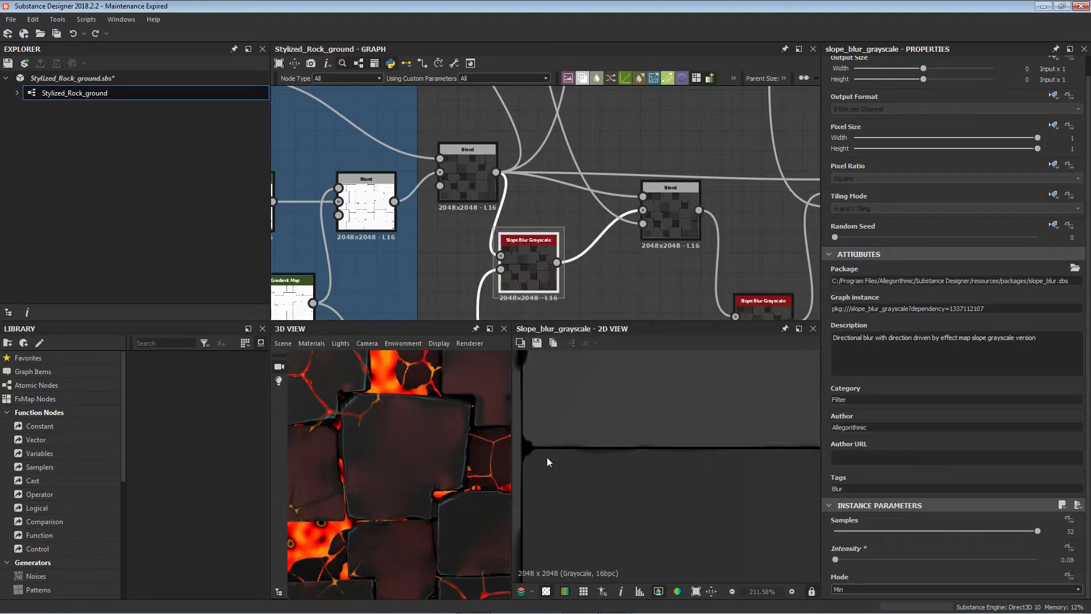
pyautogui.scroll(-1, 546, 457)
pyautogui.scroll(-5, 435, 487)
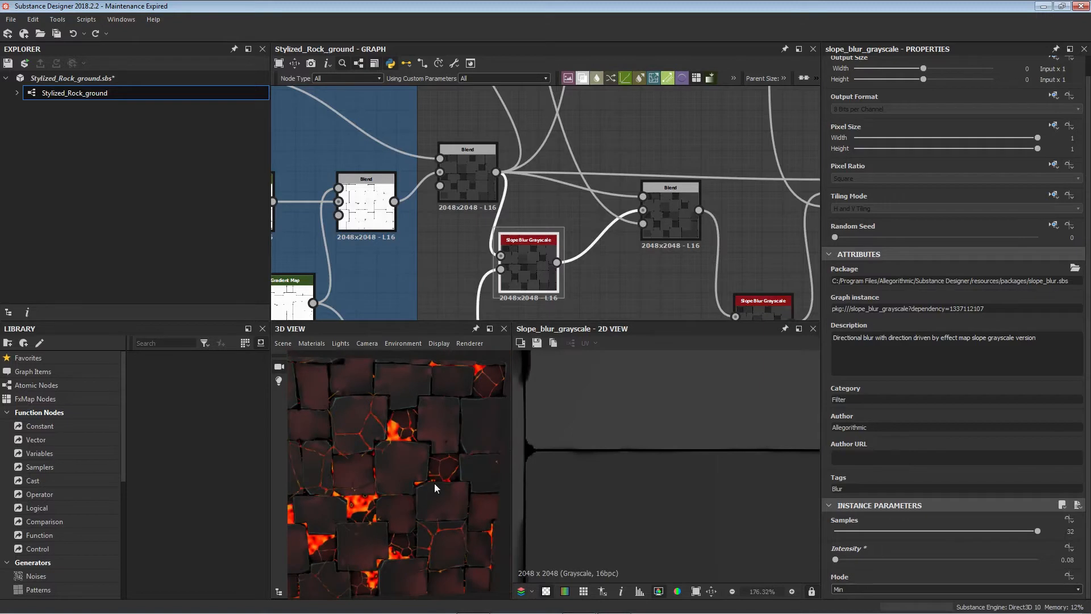
pyautogui.scroll(-4, 435, 487)
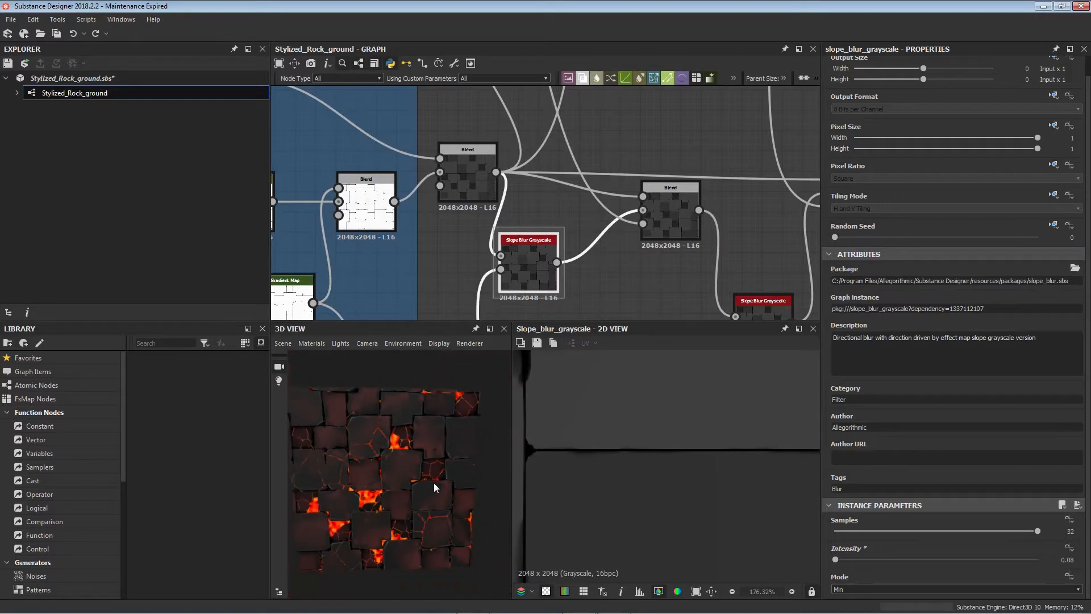
# - Compare the Blend after the first Slope Blur Grayscale, the Multiply Blend feeding it, and the blur itself in the 2D preview
pyautogui.scroll(-2, 648, 501)
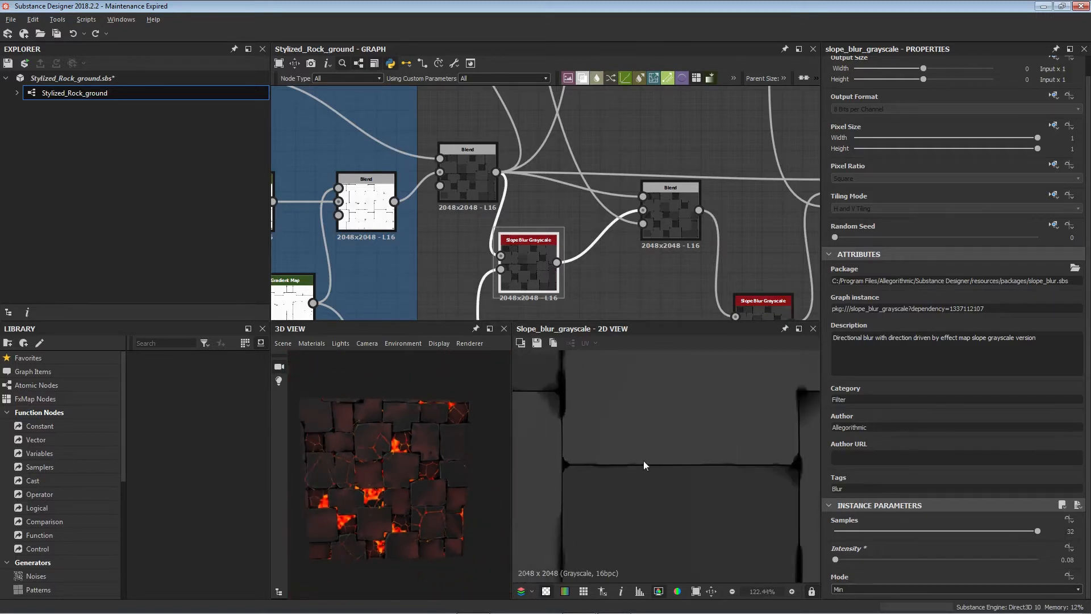
pyautogui.moveTo(685, 241); pyautogui.dragTo(577, 271, button='middle')
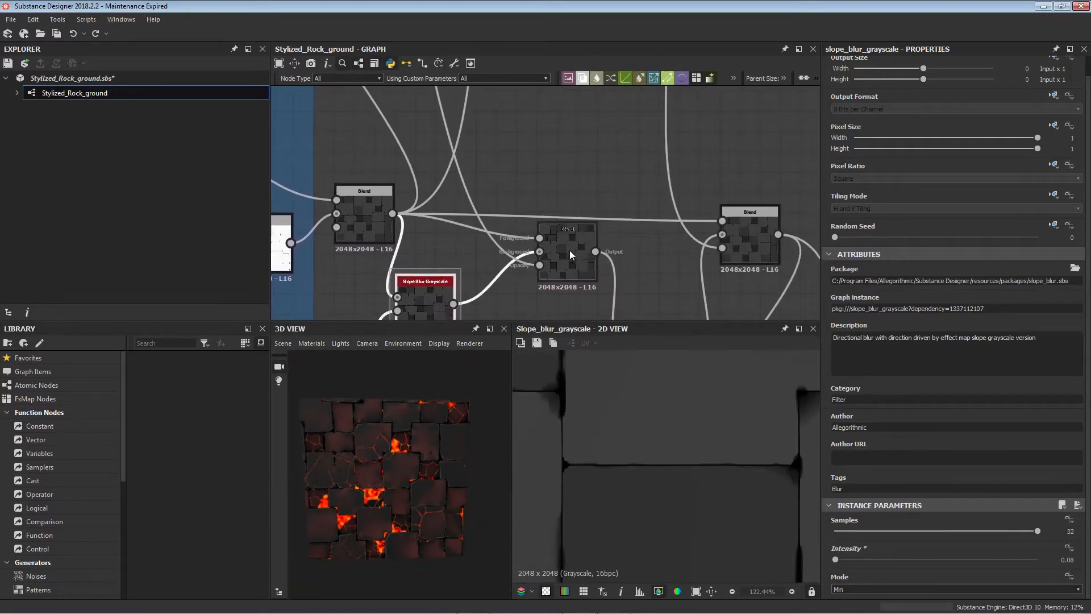
pyautogui.click(570, 254)
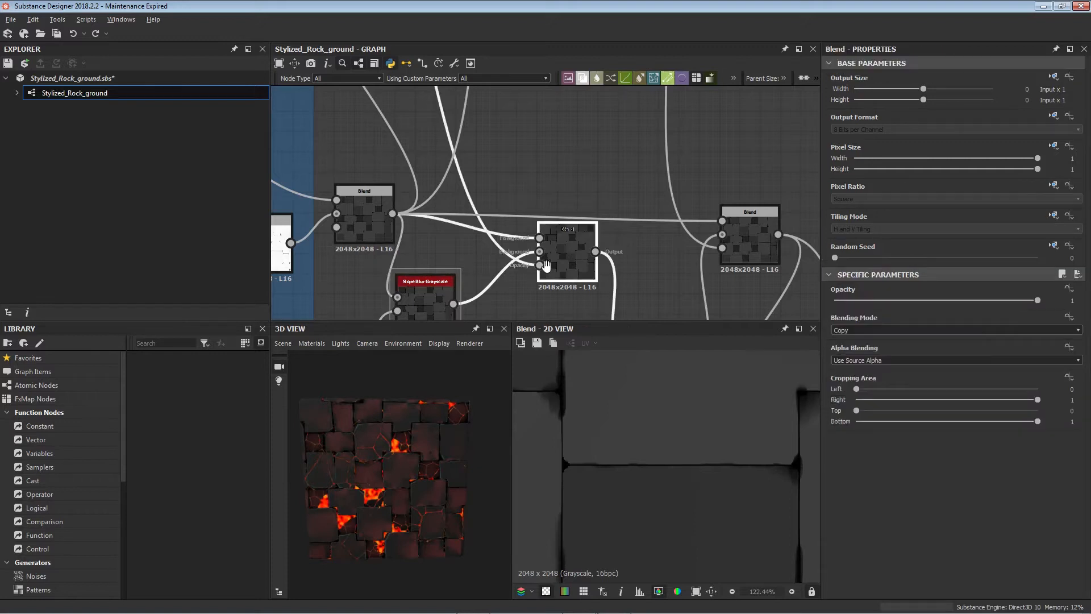
pyautogui.moveTo(366, 219); pyautogui.dragTo(339, 241, button='middle')
pyautogui.click(302, 179)
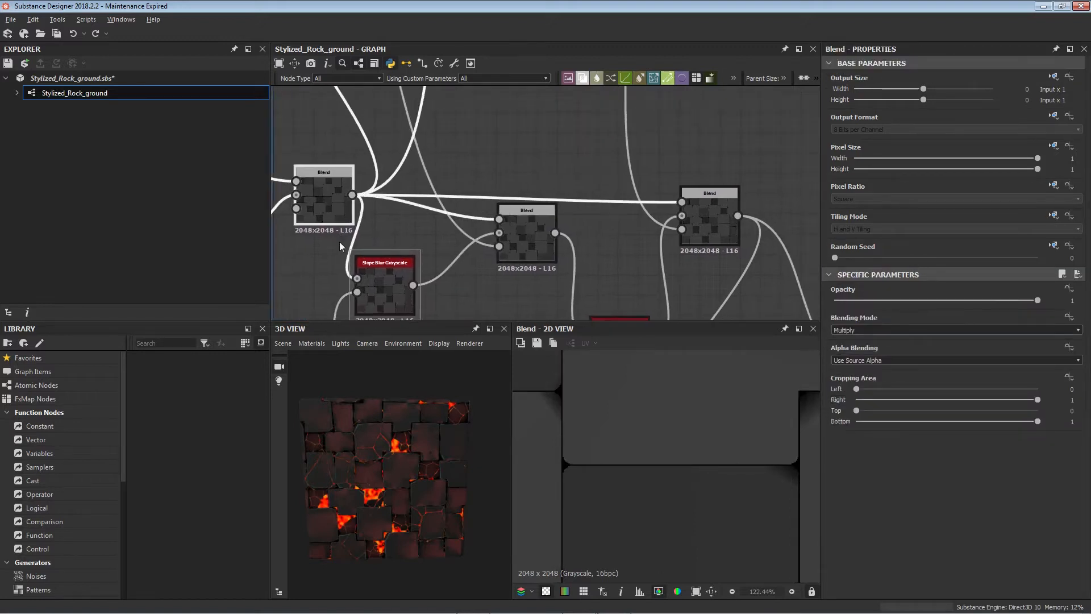
pyautogui.scroll(-4, 777, 421)
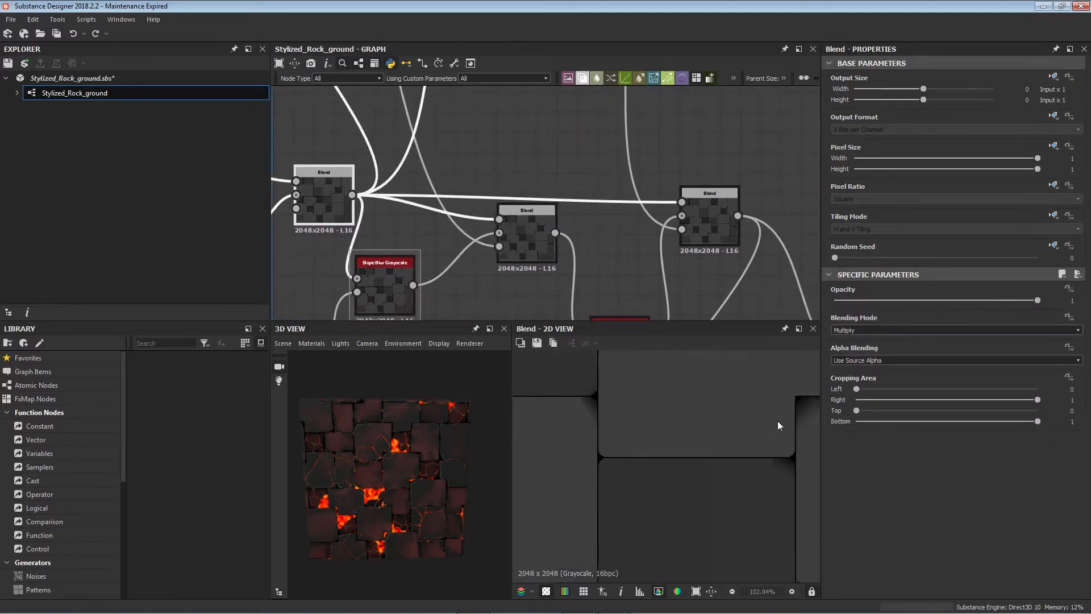
pyautogui.click(378, 291)
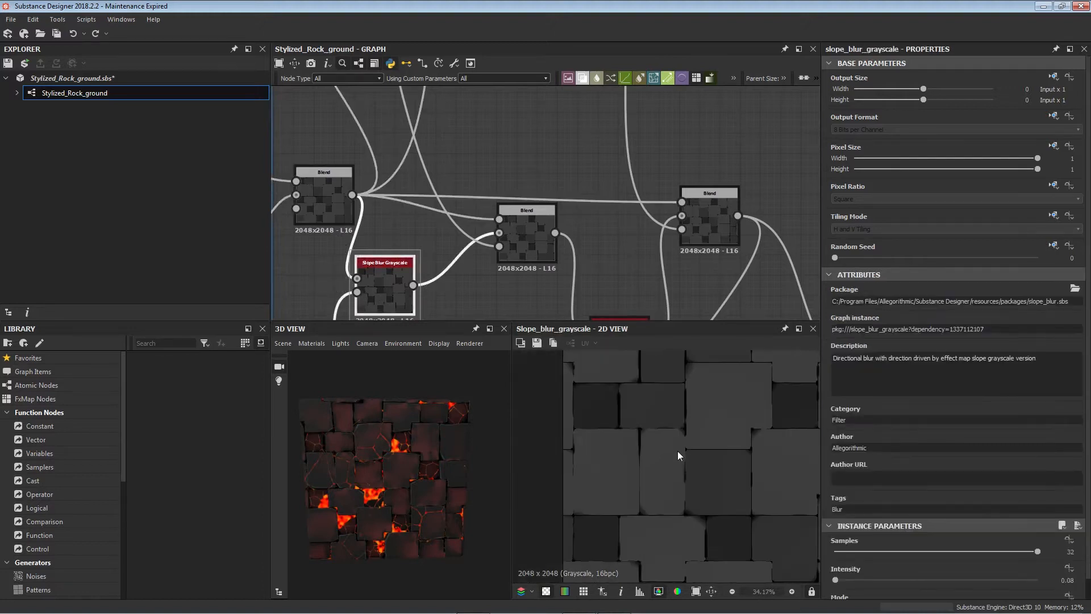
# - Preview the Copy-mode Blend after the first Slope Blur Grayscale, and examine its tile edges alongside the 3D material
pyautogui.click(527, 228)
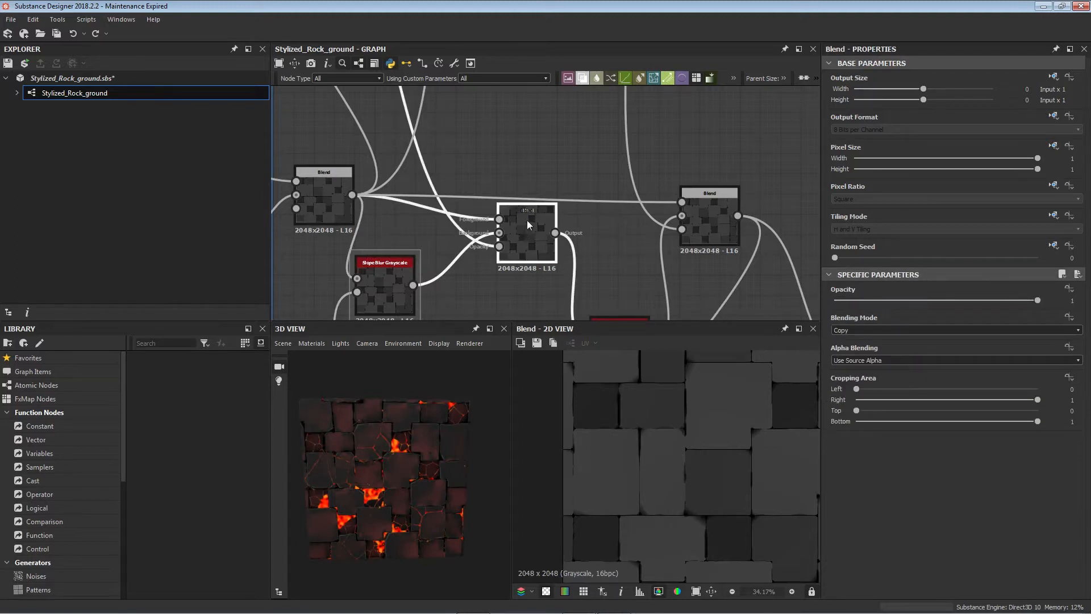
pyautogui.scroll(-1, 633, 500)
pyautogui.moveTo(699, 463); pyautogui.dragTo(731, 502, button='middle')
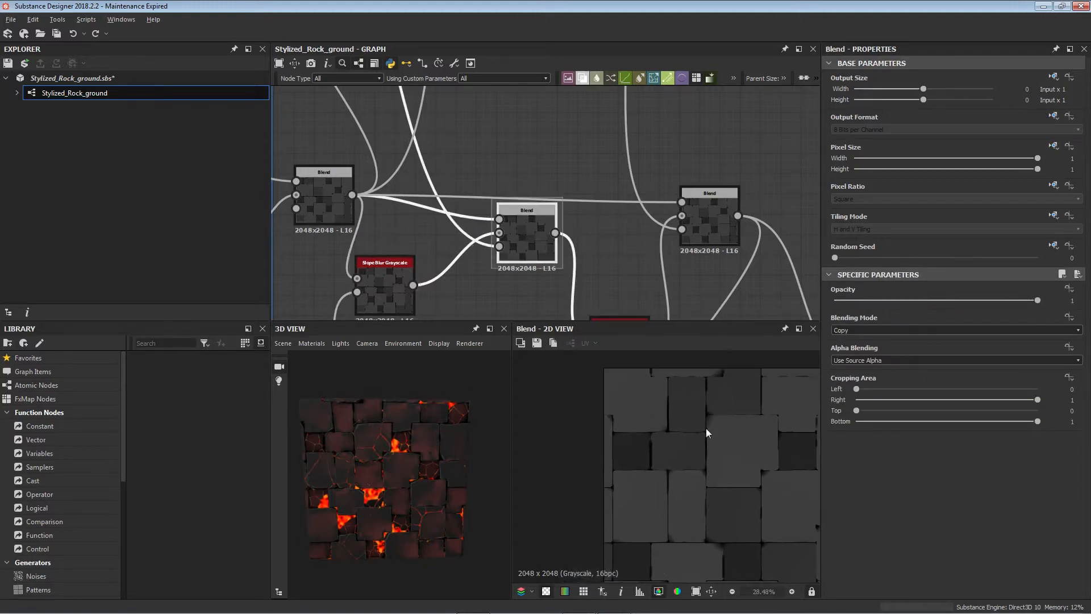
pyautogui.moveTo(405, 466)
pyautogui.mouseDown()
pyautogui.moveTo(373, 464)
pyautogui.moveTo(411, 466)
pyautogui.mouseUp()
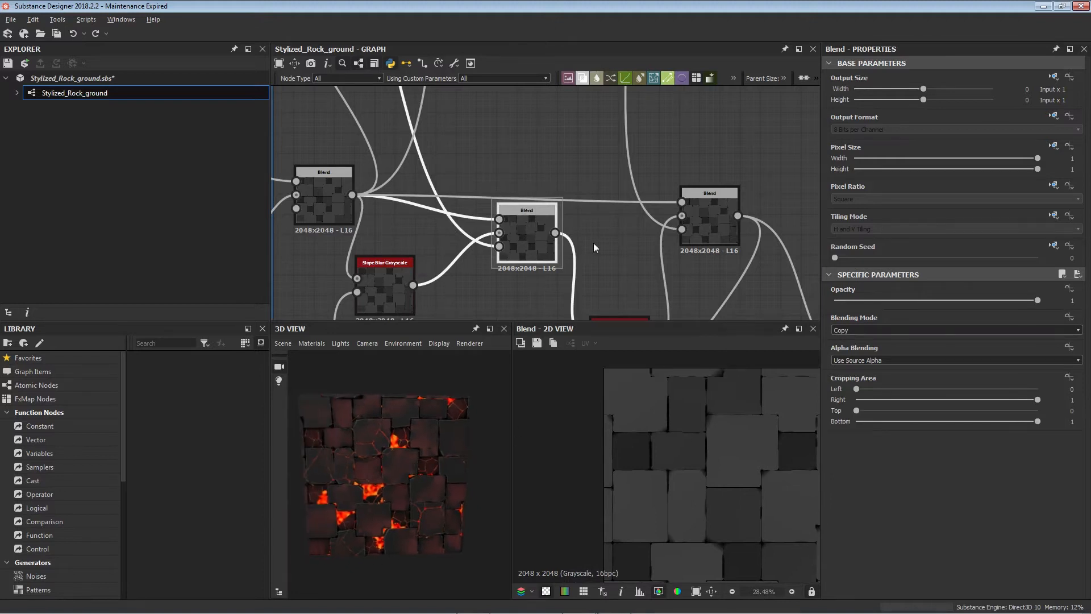
# - Follow the Copy-mode Blend's output to the second Slope Blur Grayscale, and preview that node
pyautogui.moveTo(594, 245); pyautogui.dragTo(515, 203, button='middle')
pyautogui.scroll(-4, 513, 220)
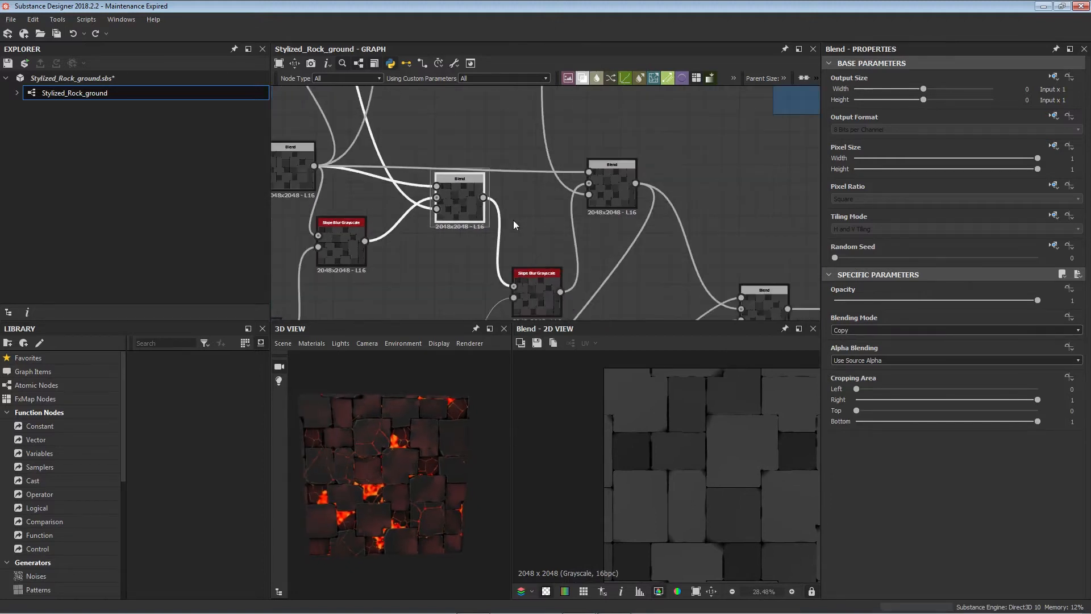
pyautogui.moveTo(489, 214); pyautogui.dragTo(481, 228)
pyautogui.moveTo(518, 229); pyautogui.dragTo(497, 169, button='middle')
pyautogui.scroll(3, 506, 206)
pyautogui.click(507, 211)
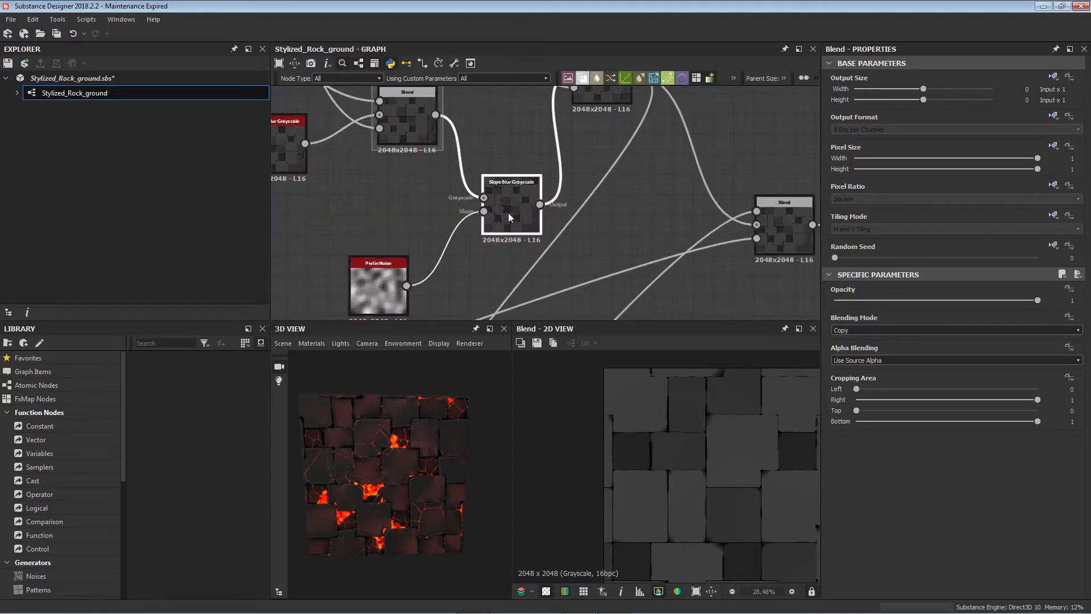
pyautogui.moveTo(518, 237); pyautogui.dragTo(516, 214, button='middle')
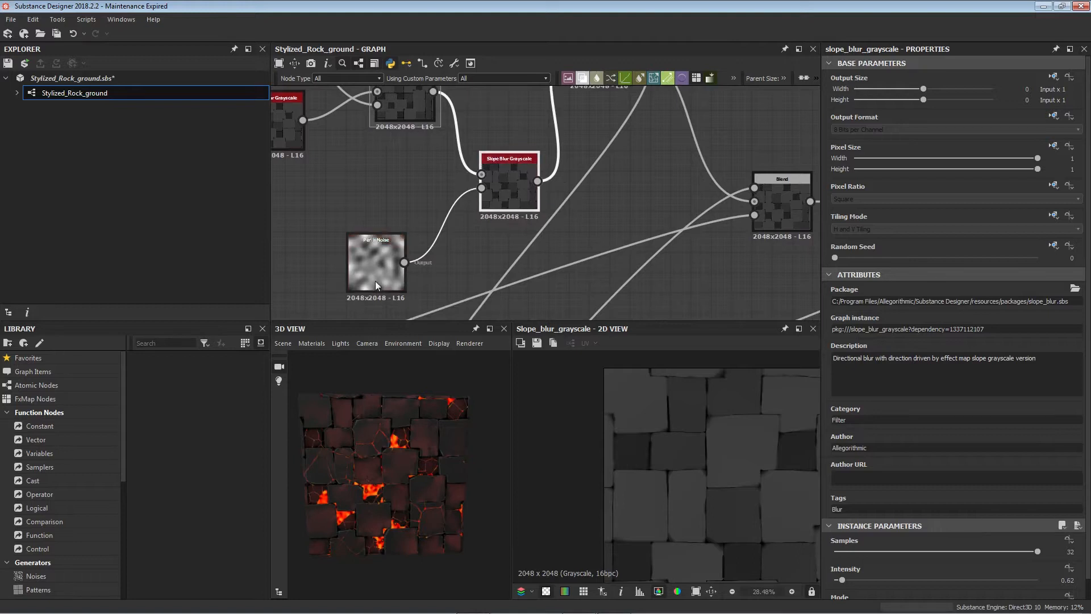
# - Preview the Perlin Noise driving the second Slope Blur Grayscale, and compare it with the first noise in the Mask Bumps frame
pyautogui.moveTo(312, 246); pyautogui.dragTo(410, 249, button='middle')
pyautogui.scroll(-7, 419, 252)
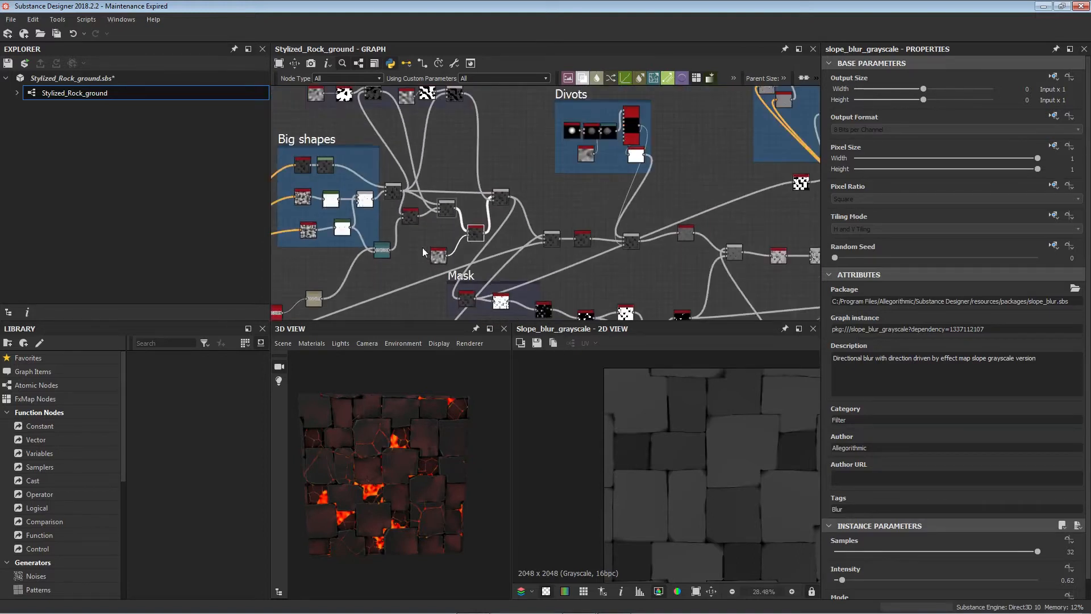
pyautogui.click(440, 259)
pyautogui.moveTo(320, 143); pyautogui.dragTo(347, 164, button='middle')
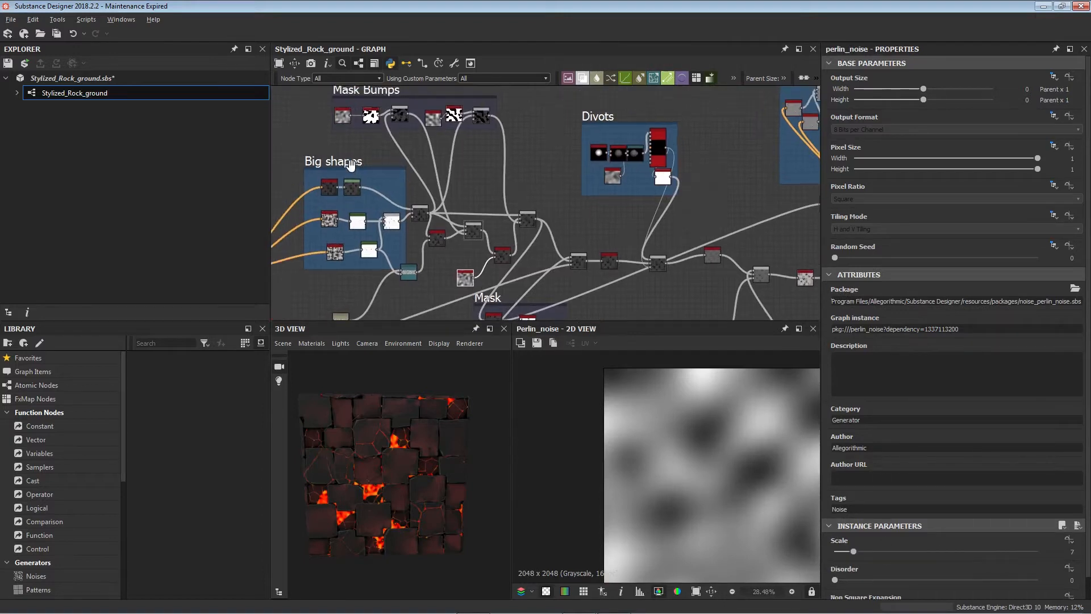
pyautogui.click(342, 114)
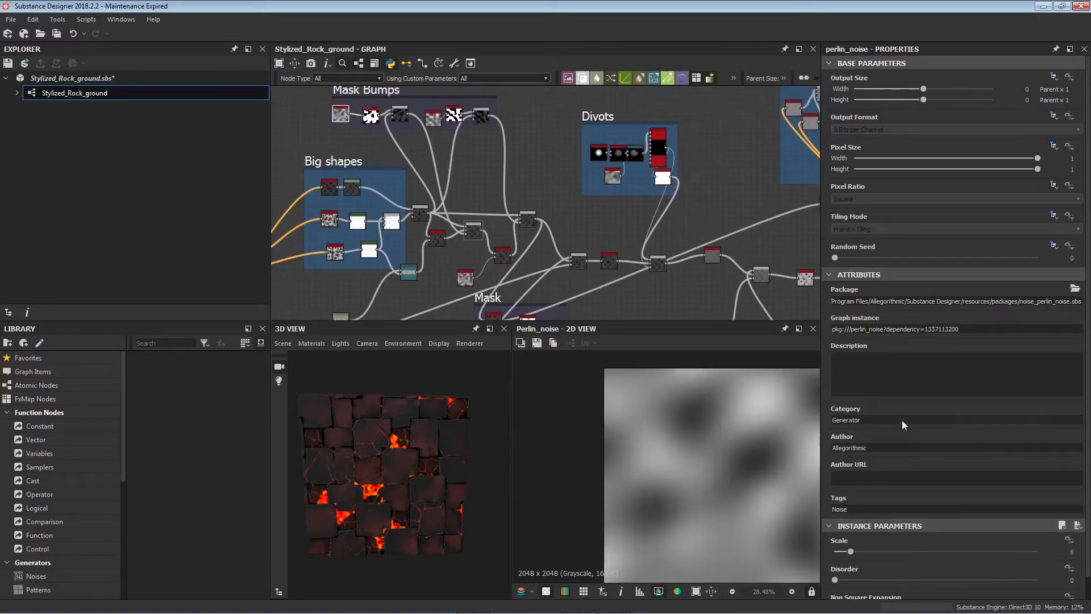
pyautogui.moveTo(467, 170); pyautogui.dragTo(378, 102, button='middle')
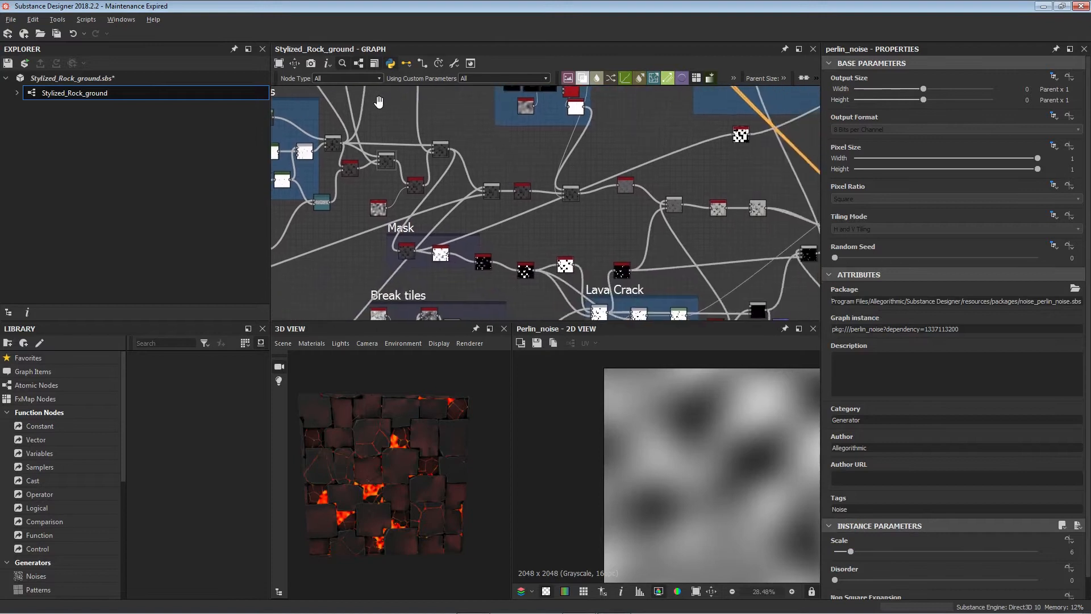
# - Survey the graph around Mask Bumps, Divots and Mask, and return to the Perlin Noise driving the second Slope Blur Grayscale
pyautogui.moveTo(531, 160); pyautogui.dragTo(579, 166, button='middle')
pyautogui.scroll(-6, 580, 166)
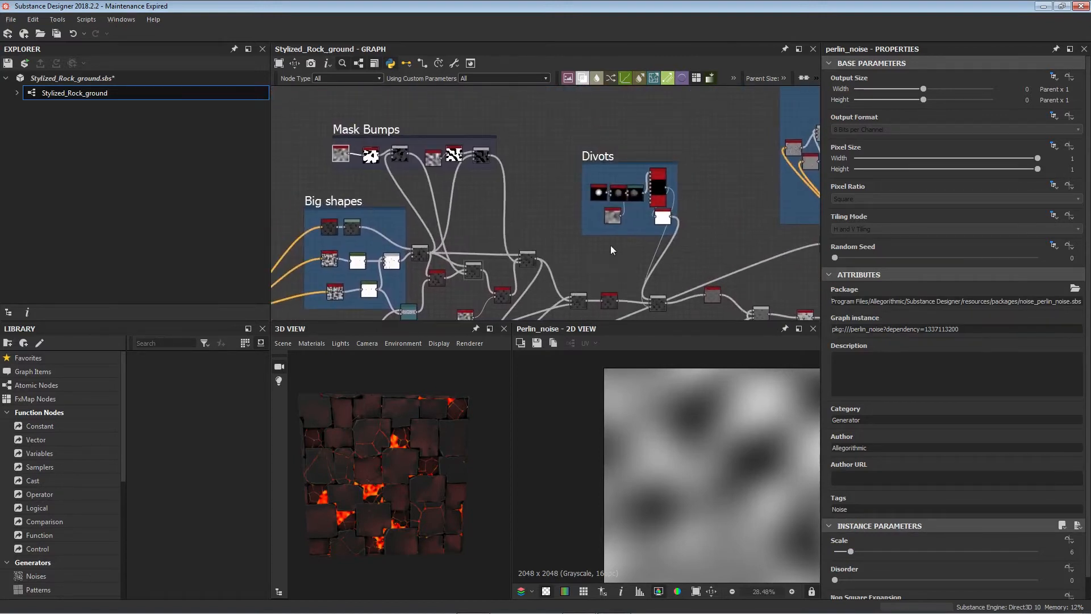
pyautogui.moveTo(579, 203)
pyautogui.mouseDown(button='middle')
pyautogui.moveTo(517, 195)
pyautogui.moveTo(561, 194)
pyautogui.mouseUp(button='middle')
pyautogui.scroll(8, 510, 215)
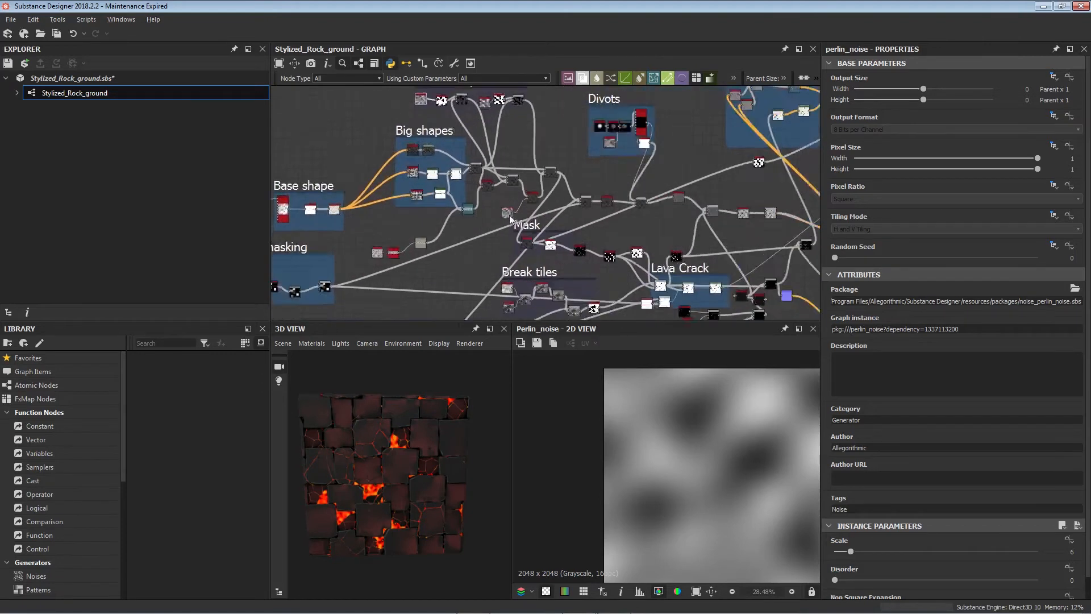
pyautogui.hotkey('ctrl', 'z')
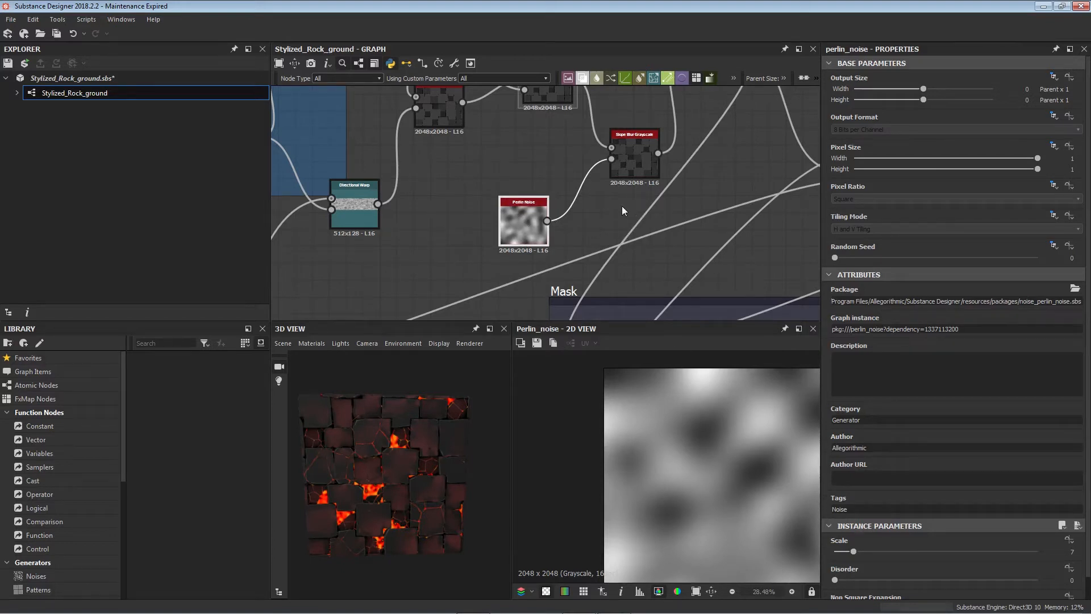
# - Preview the second Slope Blur Grayscale with its instance parameters, and view its full texture in 2D
pyautogui.moveTo(633, 189); pyautogui.dragTo(514, 243, button='middle')
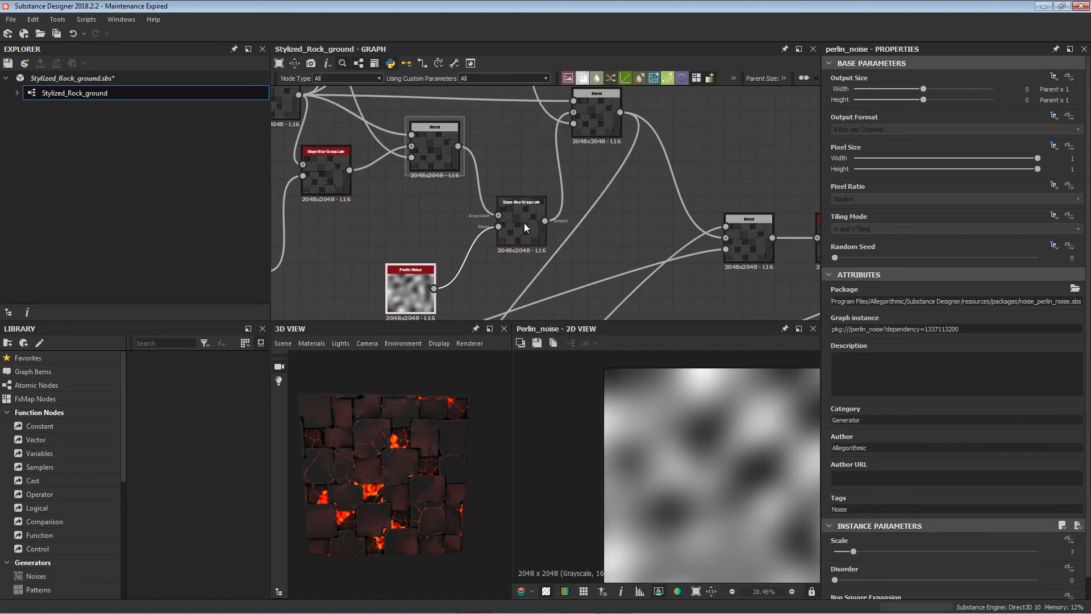
pyautogui.doubleClick(524, 227)
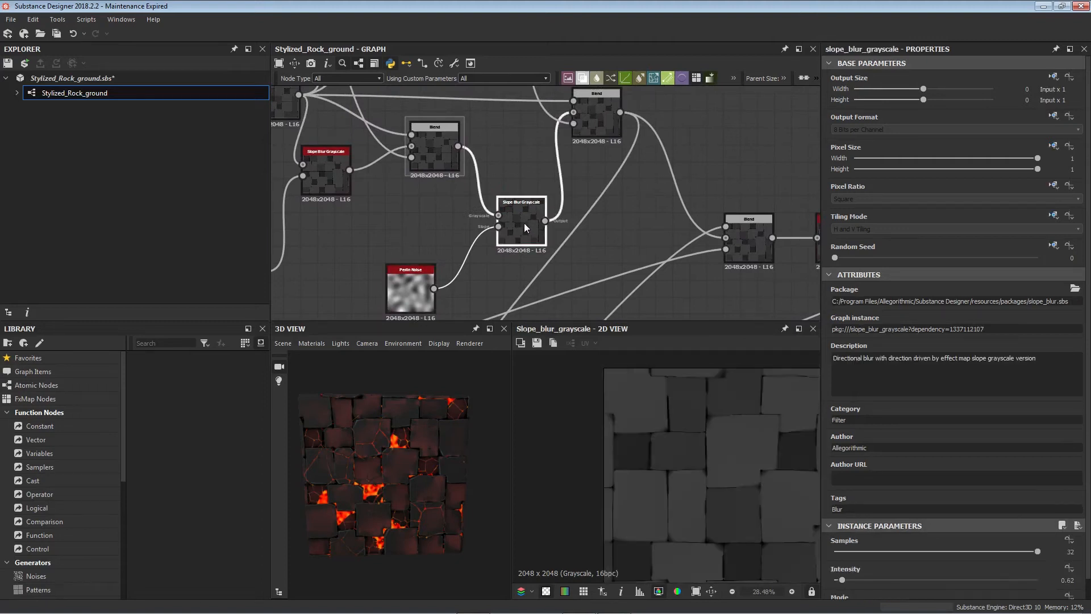
pyautogui.scroll(-1, 1011, 546)
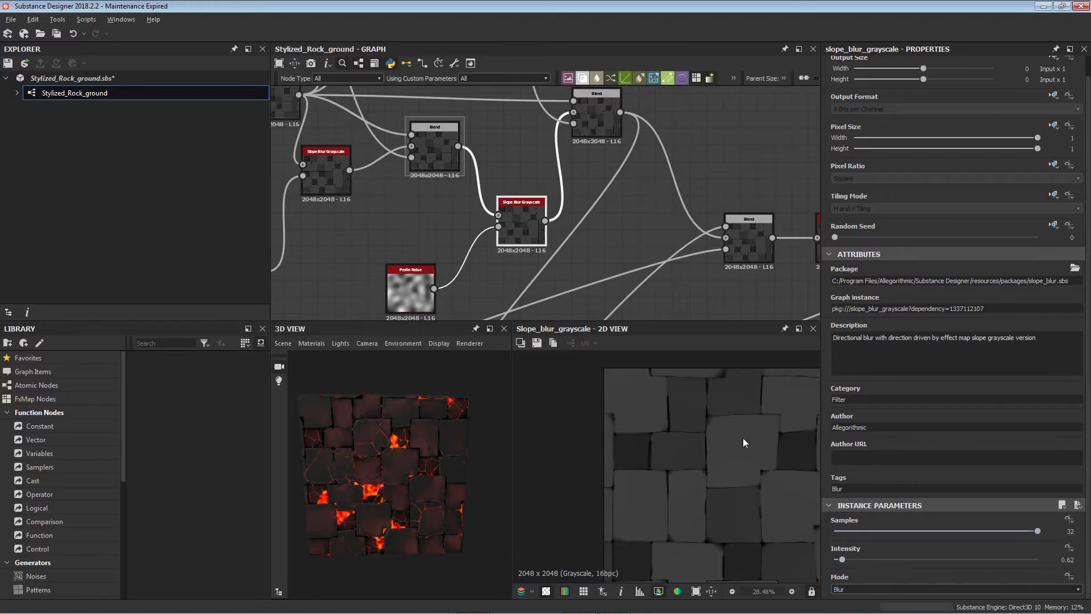
pyautogui.moveTo(742, 438); pyautogui.dragTo(613, 422, button='middle')
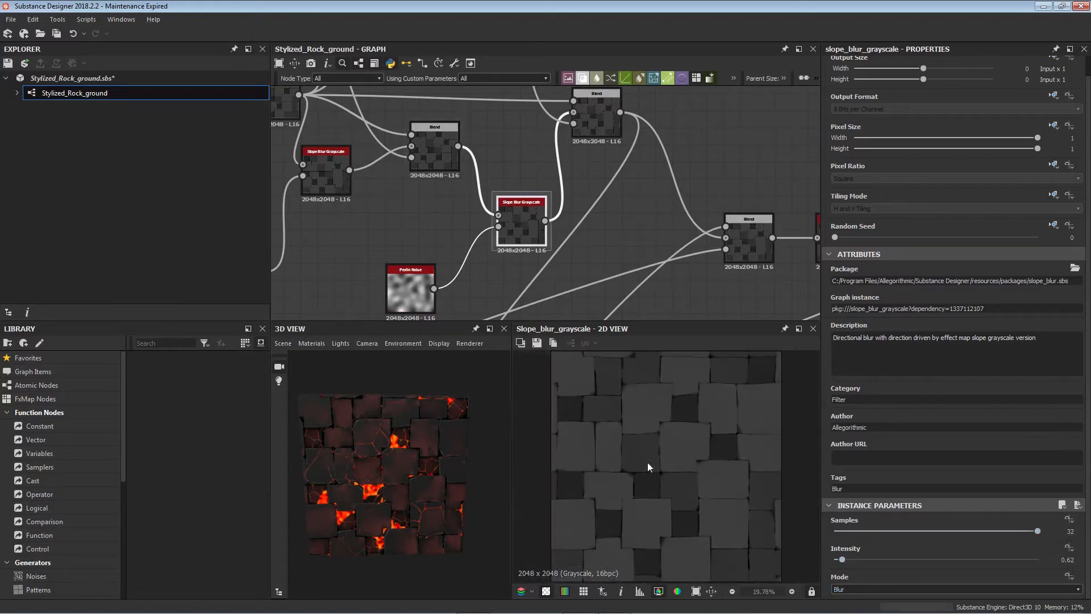
pyautogui.scroll(-3, 647, 462)
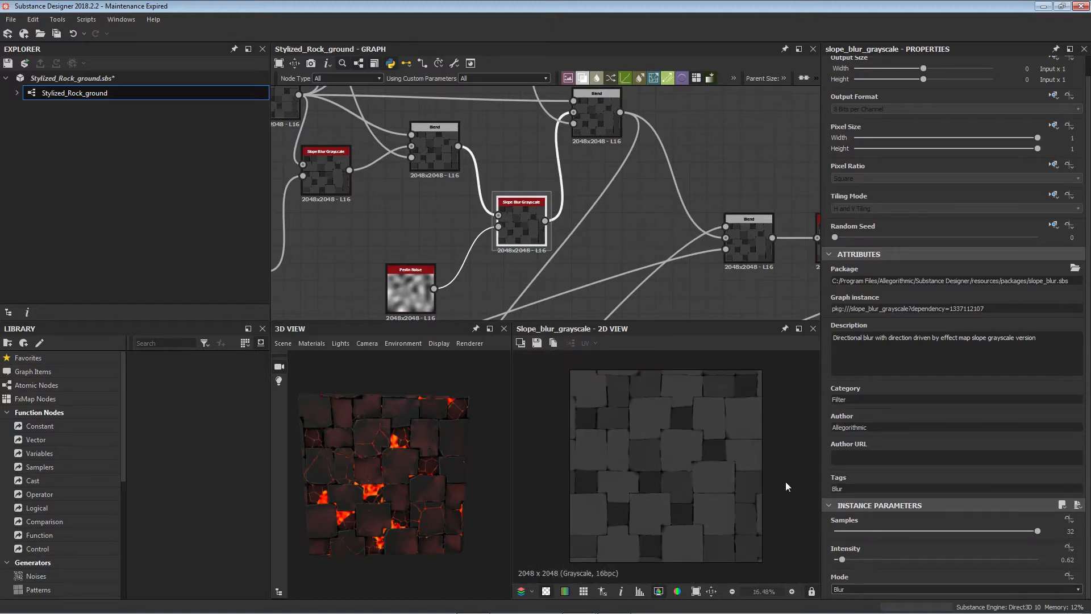
# - Add a Warp node above the second Slope Blur Grayscale, with the Copy-mode Blend as its input and the Perlin Noise as its gradient
pyautogui.click(513, 157)
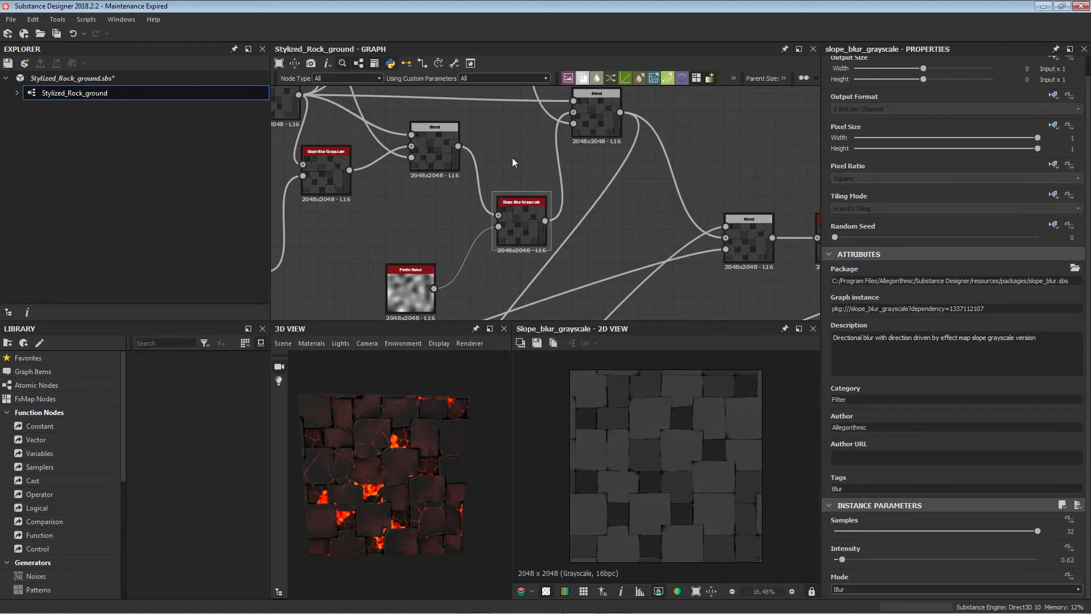
pyautogui.press('space')
pyautogui.write('warp')
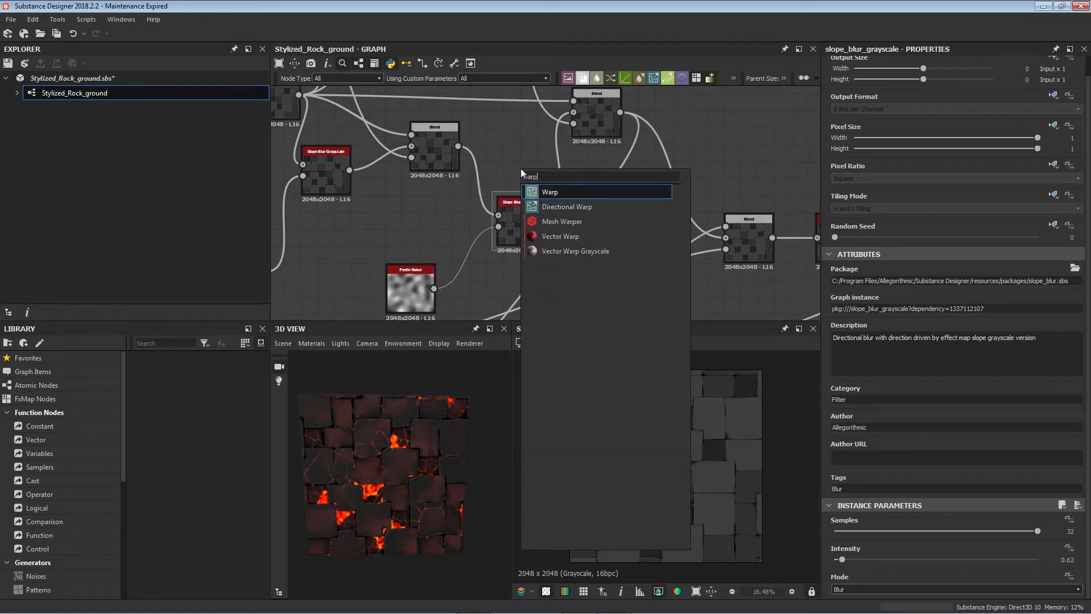
pyautogui.press('Return')
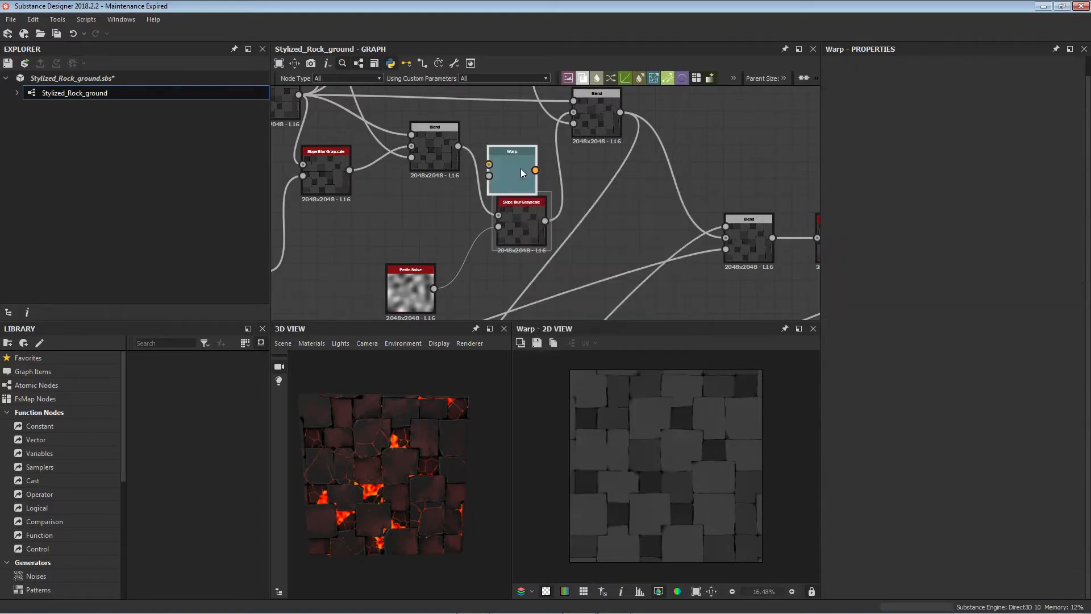
pyautogui.moveTo(523, 174)
pyautogui.mouseDown()
pyautogui.moveTo(540, 173)
pyautogui.moveTo(529, 175)
pyautogui.mouseUp()
pyautogui.press('space')
pyautogui.press('Escape')
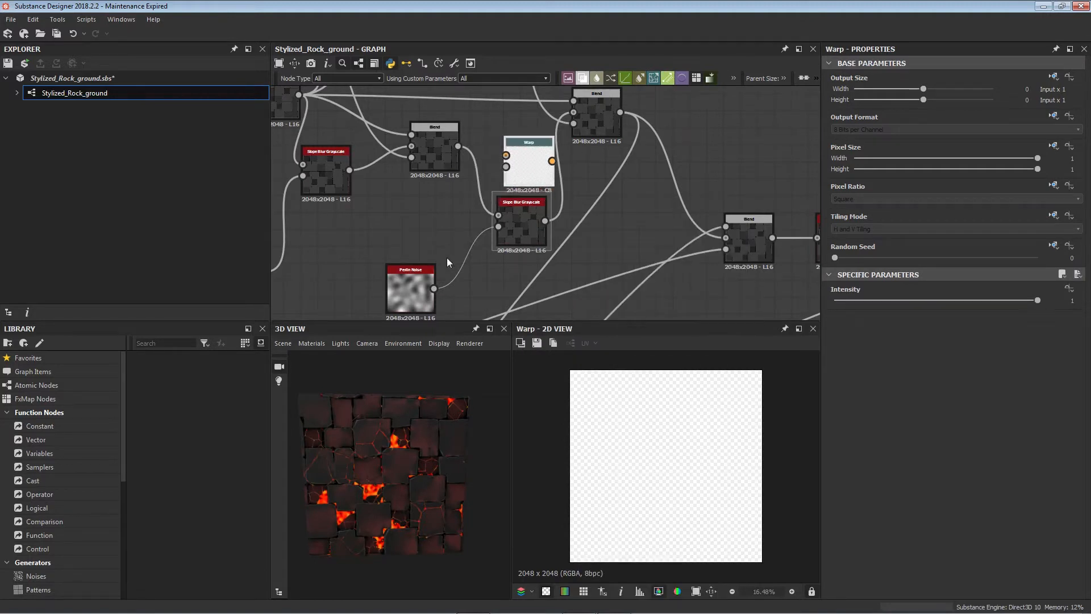
pyautogui.moveTo(434, 288); pyautogui.dragTo(513, 190)
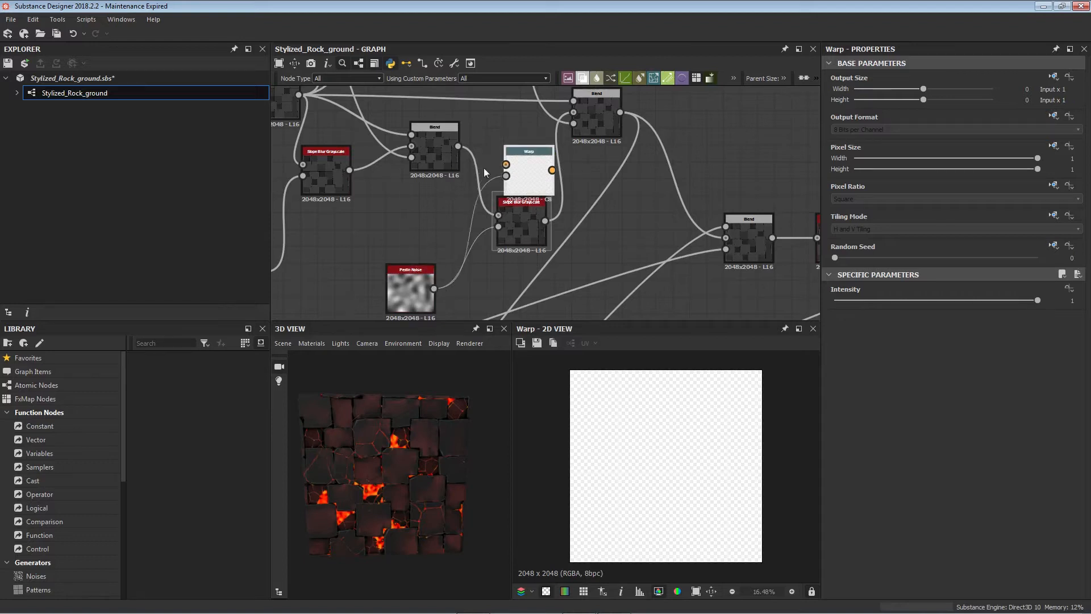
pyautogui.moveTo(457, 146); pyautogui.dragTo(506, 165)
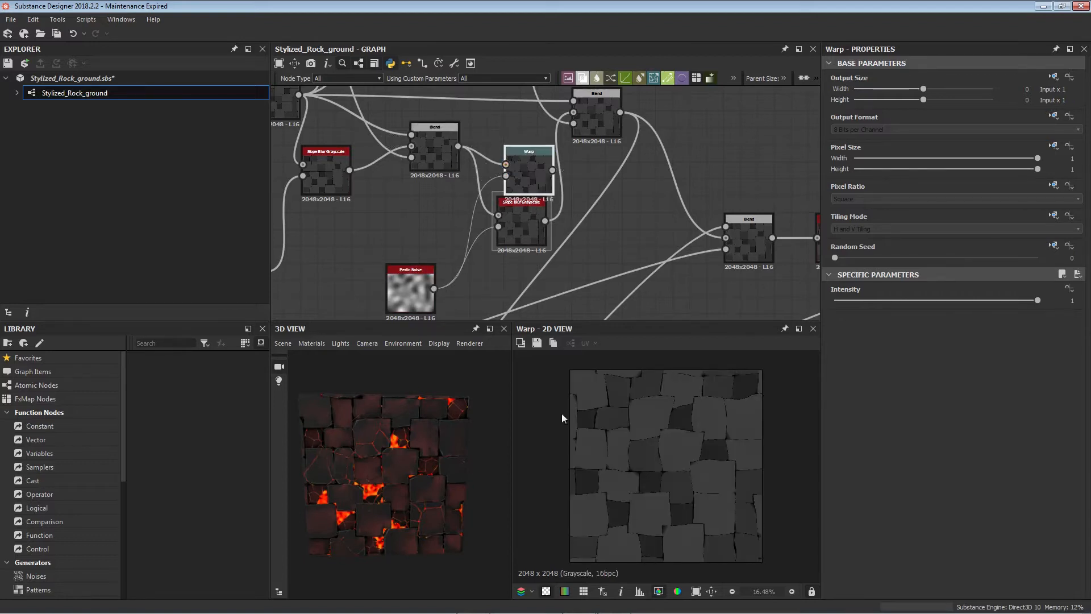
# - Try an Intensity of 0.57 on the Warp node, view its full texture in 2D, and delete the node
pyautogui.scroll(5, 646, 455)
pyautogui.moveTo(1003, 300); pyautogui.dragTo(951, 315)
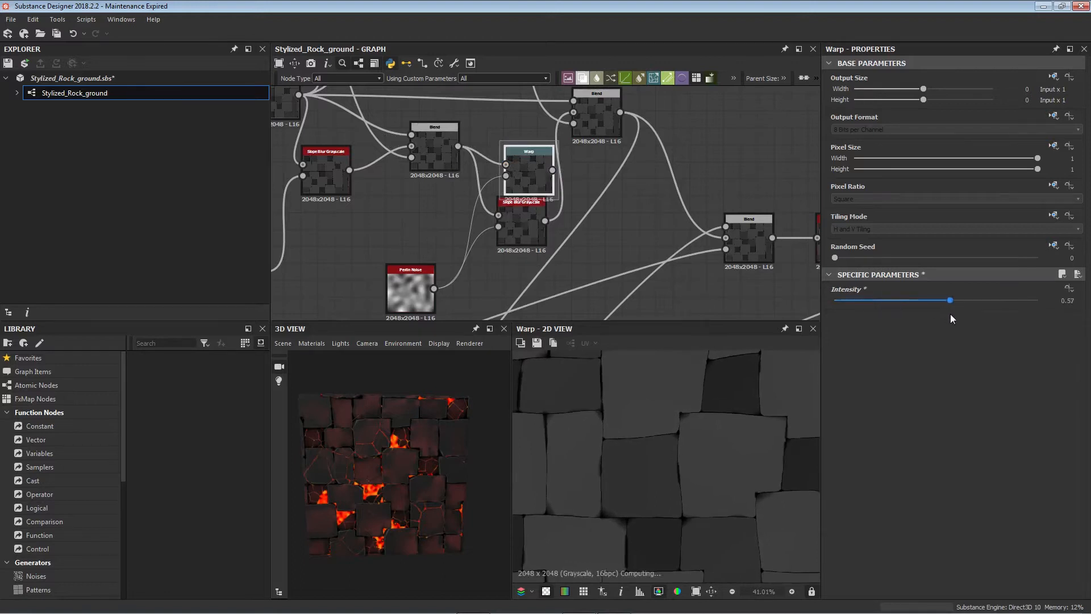
pyautogui.press('f')
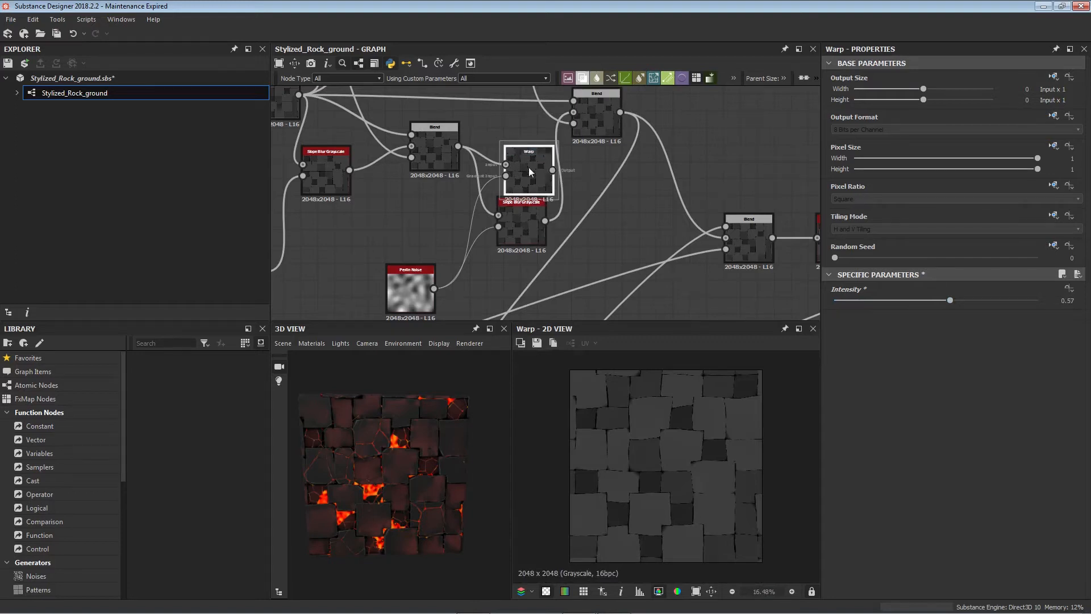
pyautogui.press('Delete')
# - Preview the second Slope Blur Grayscale again, and examine the softened tile shapes at close range in 2D and 3D
pyautogui.click(519, 225)
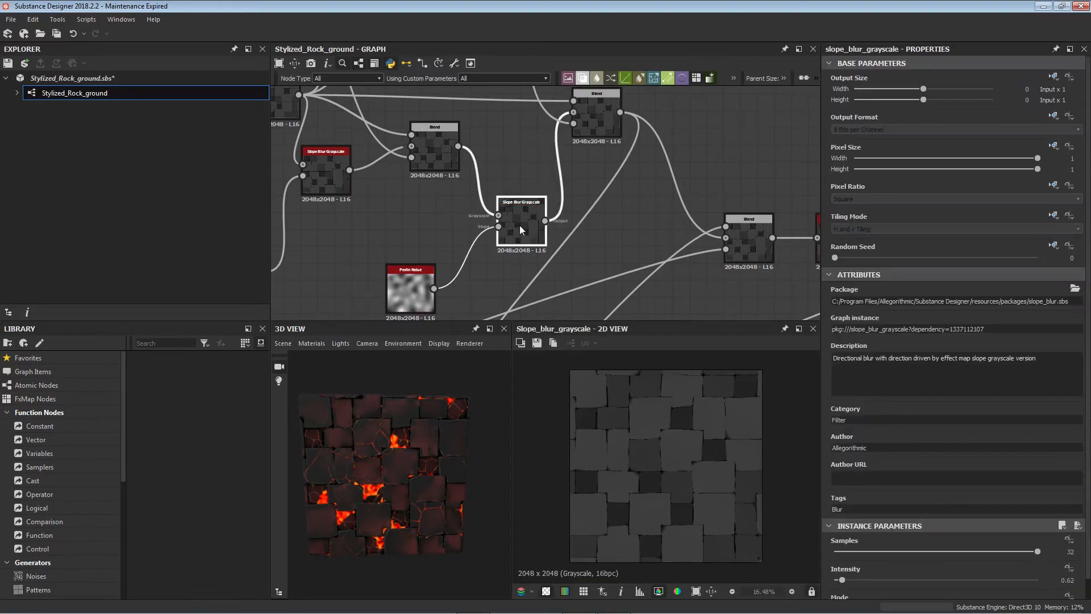
pyautogui.scroll(5, 656, 446)
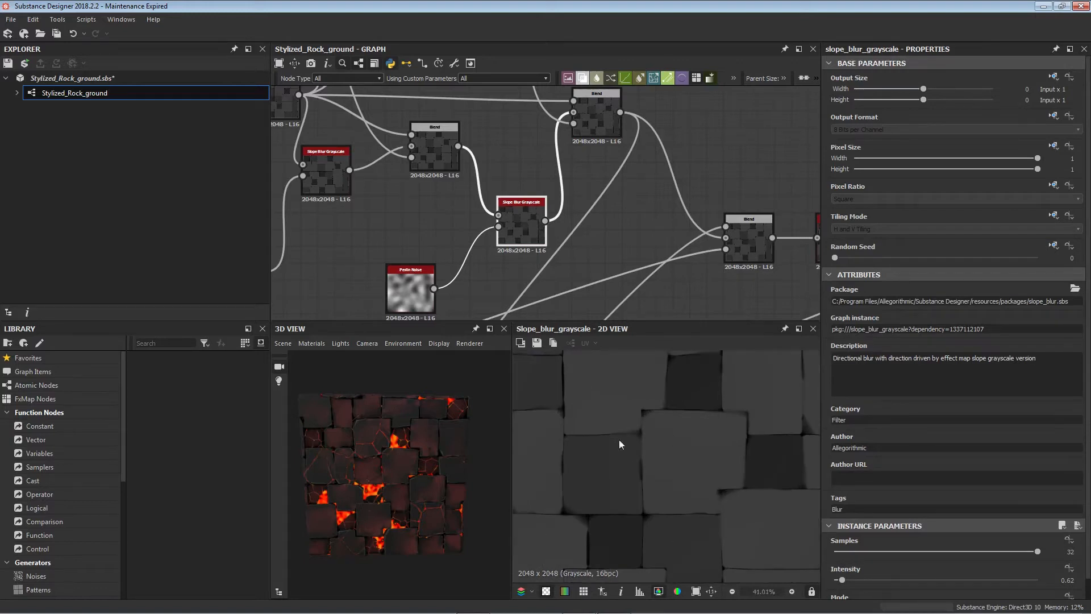
pyautogui.scroll(5, 423, 447)
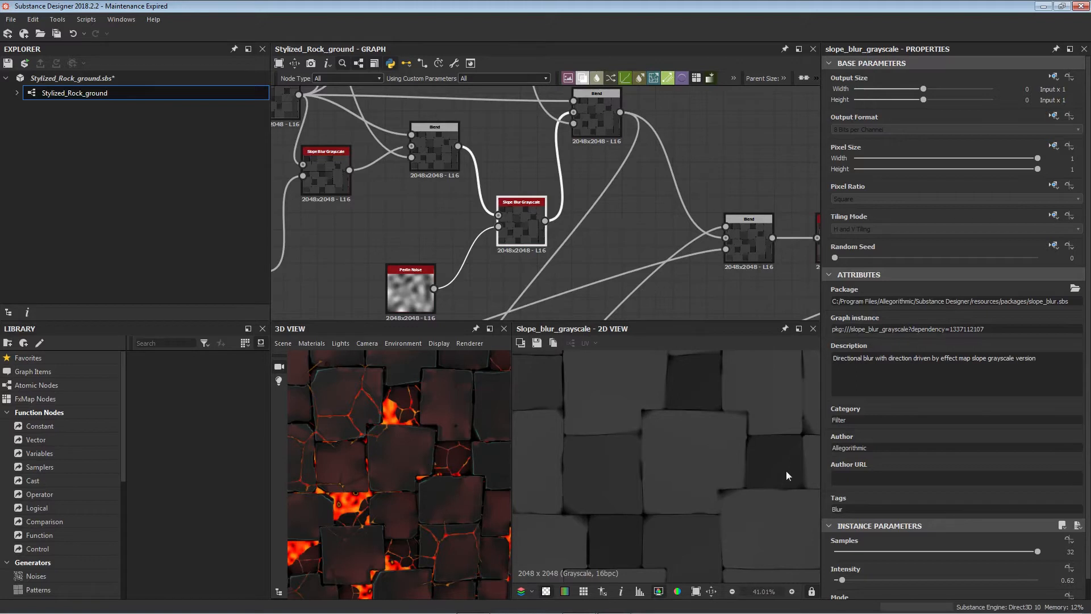
# - Preview the Copy-mode Blend after the second Slope Blur Grayscale, and compare it in 2D with the Multiply-mode Blend leaving Big shapes
pyautogui.scroll(-5, 786, 471)
pyautogui.moveTo(597, 196); pyautogui.dragTo(557, 236, button='middle')
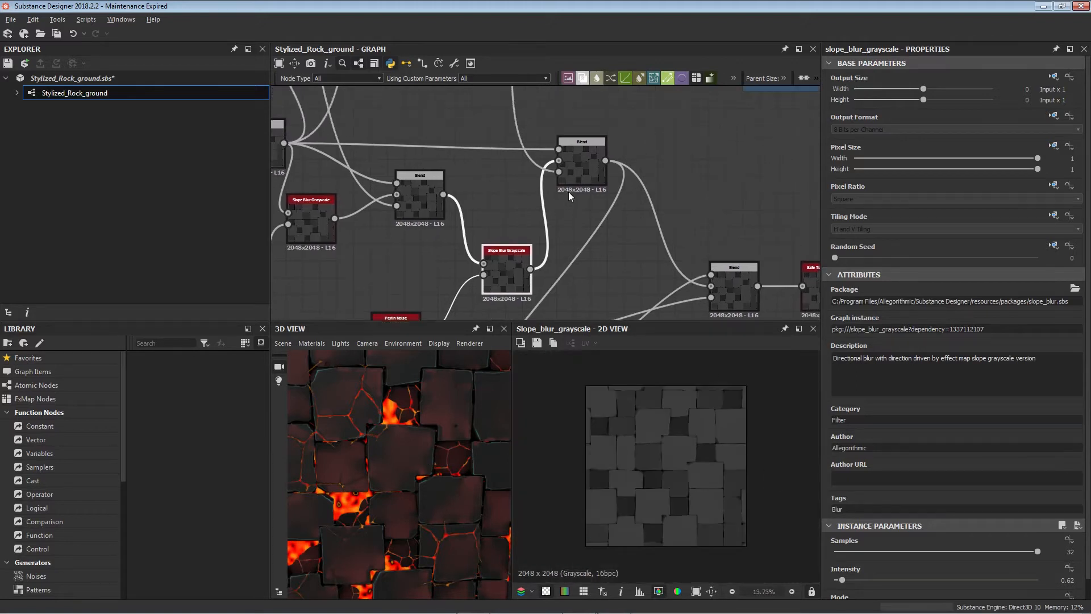
pyautogui.scroll(-3, 596, 268)
pyautogui.click(605, 224)
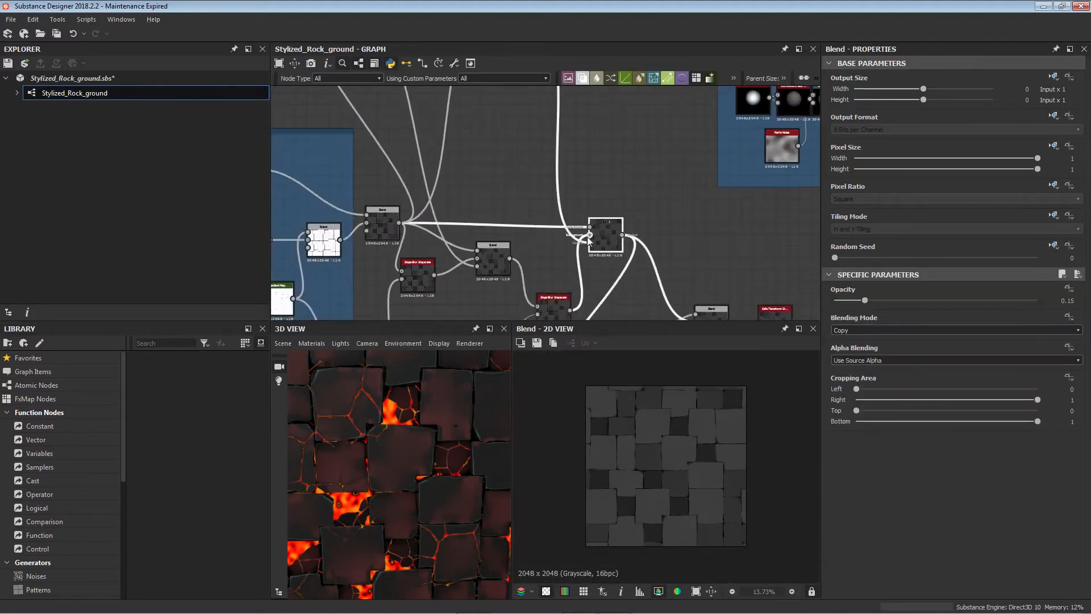
pyautogui.click(392, 234)
pyautogui.scroll(1, 700, 460)
pyautogui.scroll(2, 699, 459)
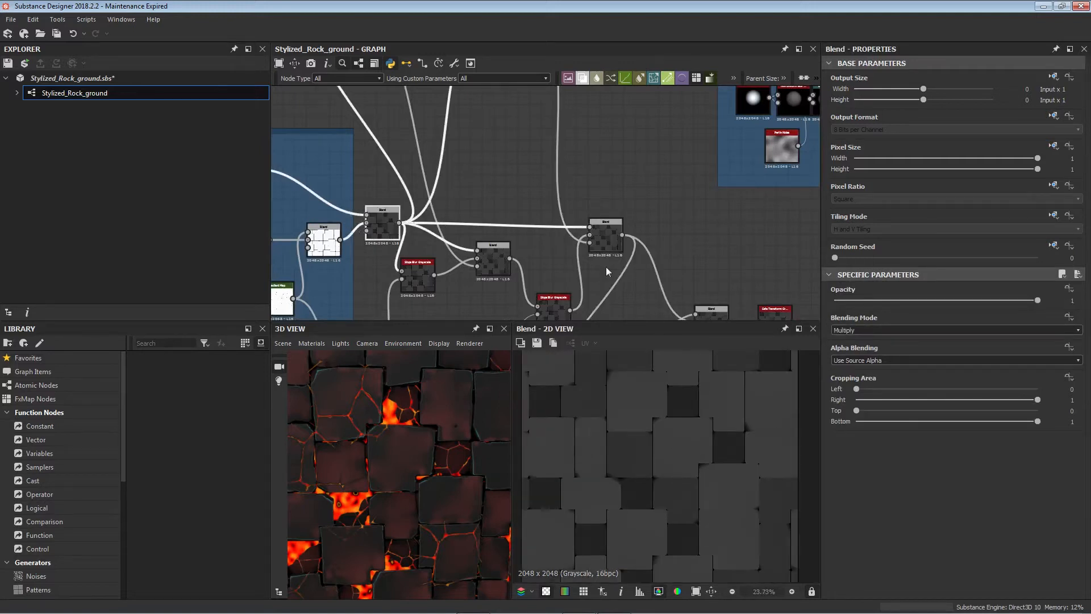
pyautogui.click(605, 232)
pyautogui.scroll(-2, 720, 458)
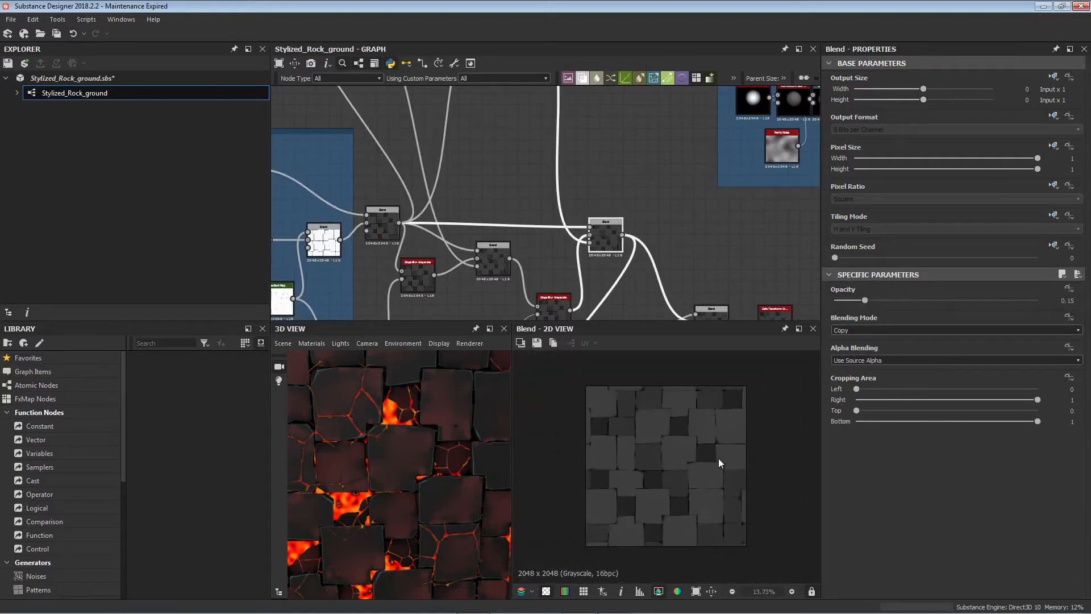
# - Follow the Copy-mode Blend's output to the Multiply-mode Blend above the Mask frame, and inspect that node's parameters
pyautogui.moveTo(651, 219); pyautogui.dragTo(545, 133, button='middle')
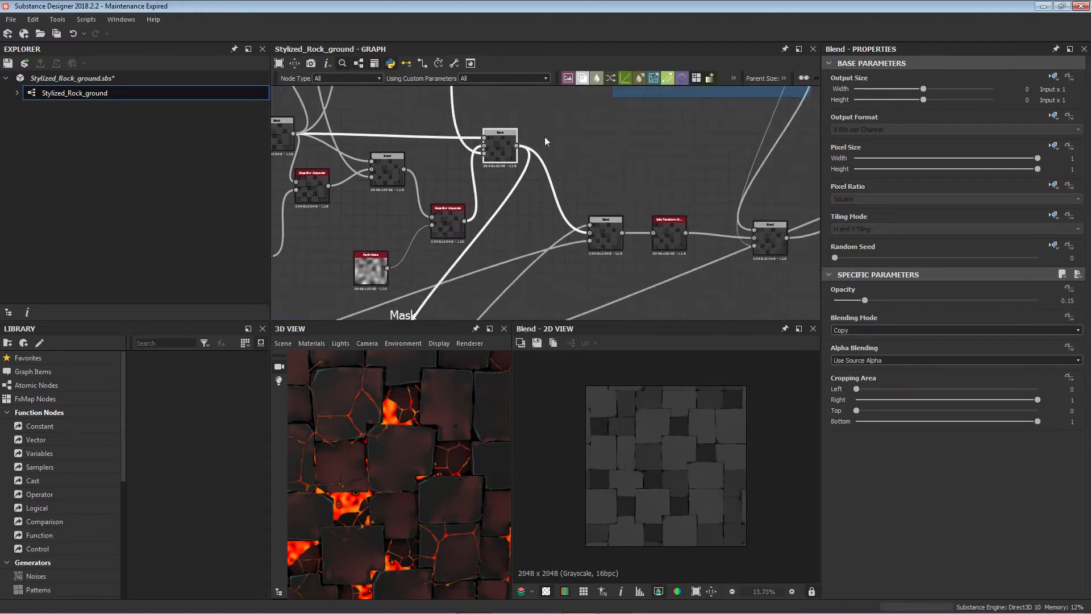
pyautogui.scroll(-3, 564, 196)
pyautogui.moveTo(479, 236); pyautogui.dragTo(496, 187, button='middle')
pyautogui.scroll(-1, 417, 199)
pyautogui.moveTo(575, 158); pyautogui.dragTo(627, 180, button='middle')
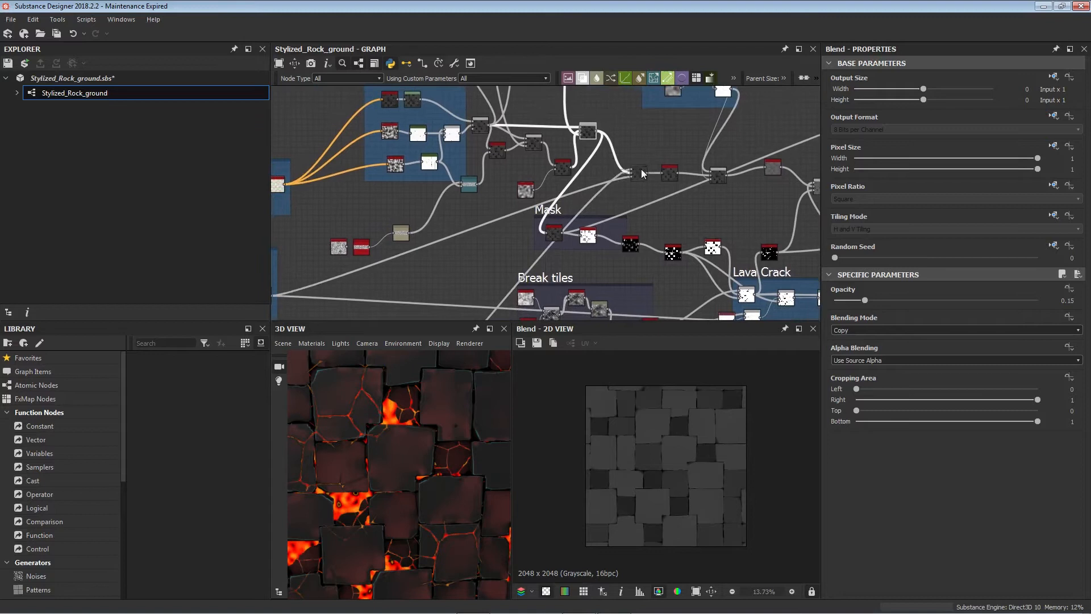
pyautogui.click(639, 174)
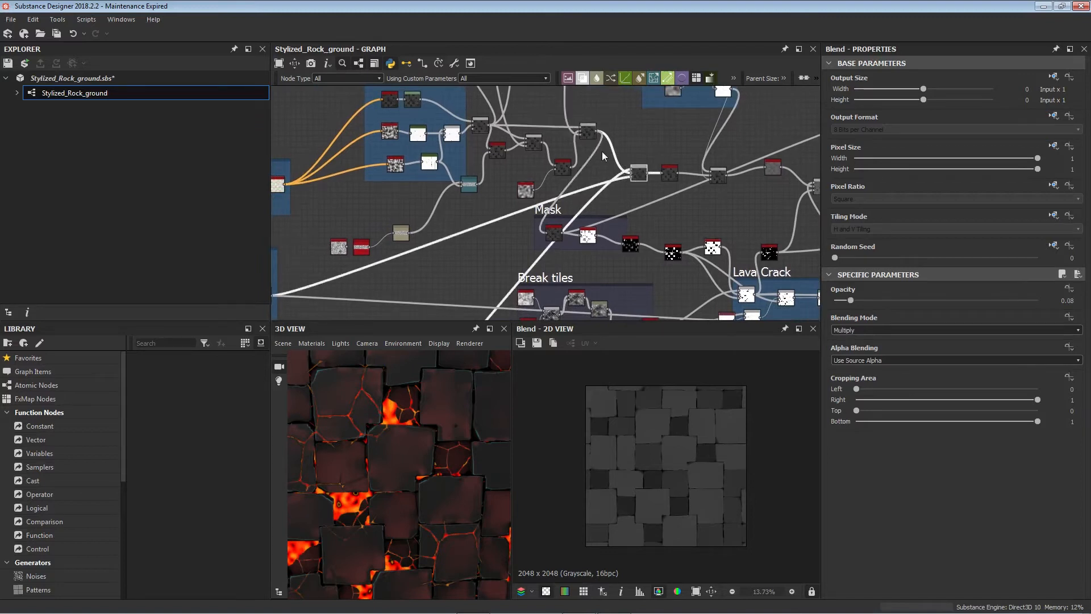
# - Select the Copy-mode Blend and trace its opacity input up to the Mask Bumps frame and its output onward
pyautogui.click(591, 134)
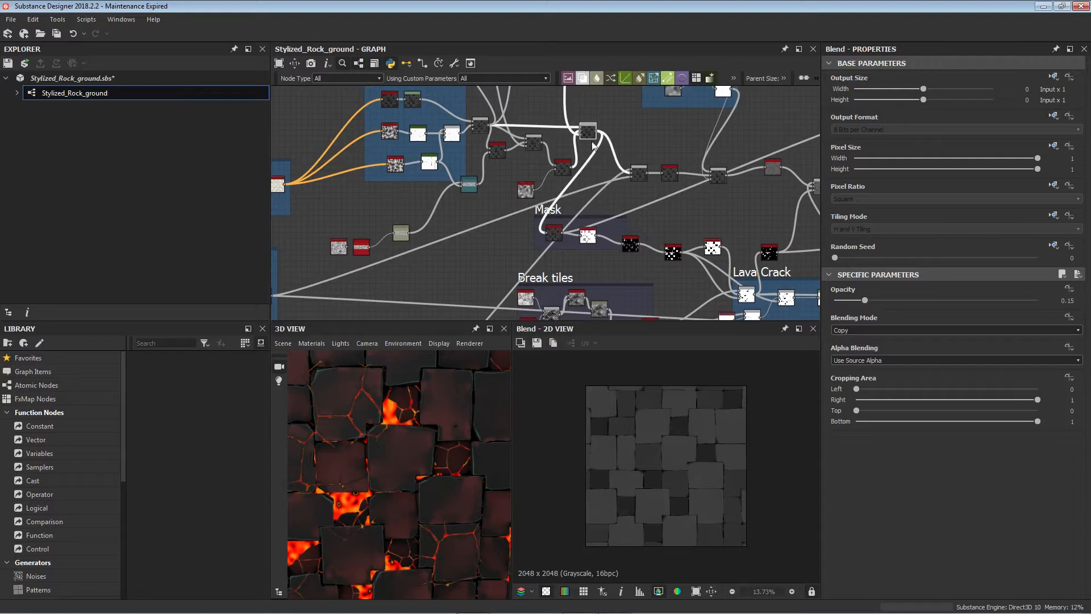
pyautogui.moveTo(596, 132); pyautogui.dragTo(629, 247, button='middle')
pyautogui.scroll(1, 574, 153)
pyautogui.scroll(2, 574, 152)
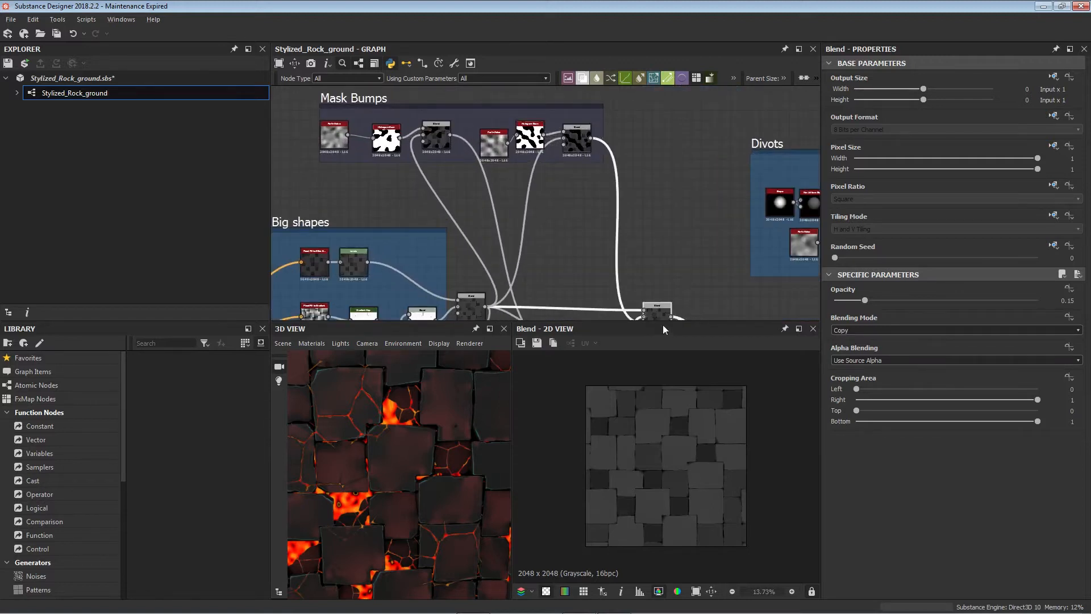
pyautogui.moveTo(687, 297); pyautogui.dragTo(502, 113, button='middle')
pyautogui.scroll(-5, 584, 182)
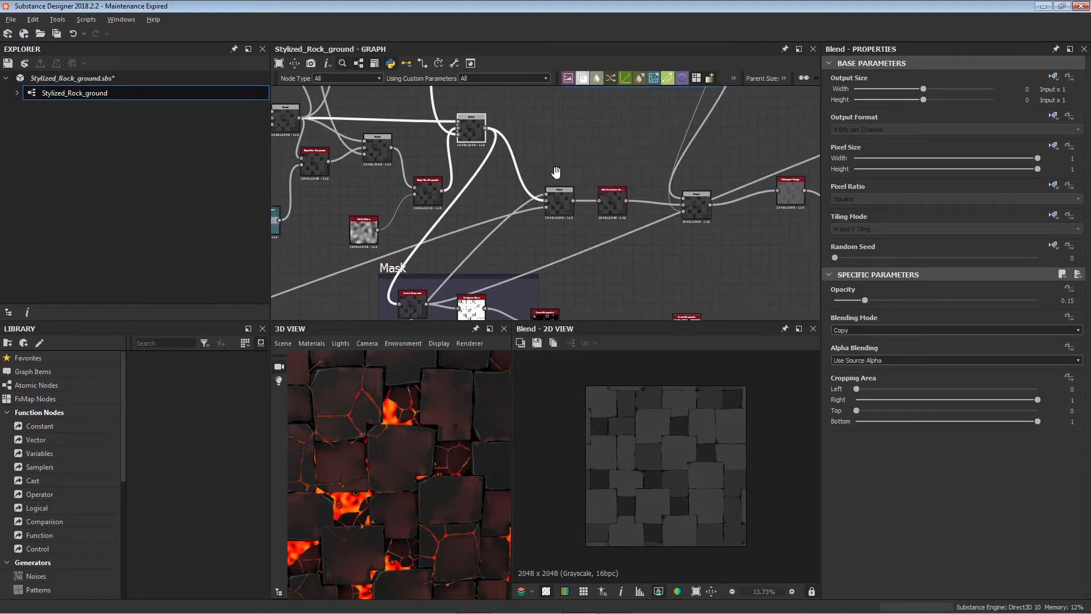
# - Select the node chain between the Mask and Divots frames, and examine its connections across the whole graph
pyautogui.moveTo(586, 179); pyautogui.dragTo(658, 184)
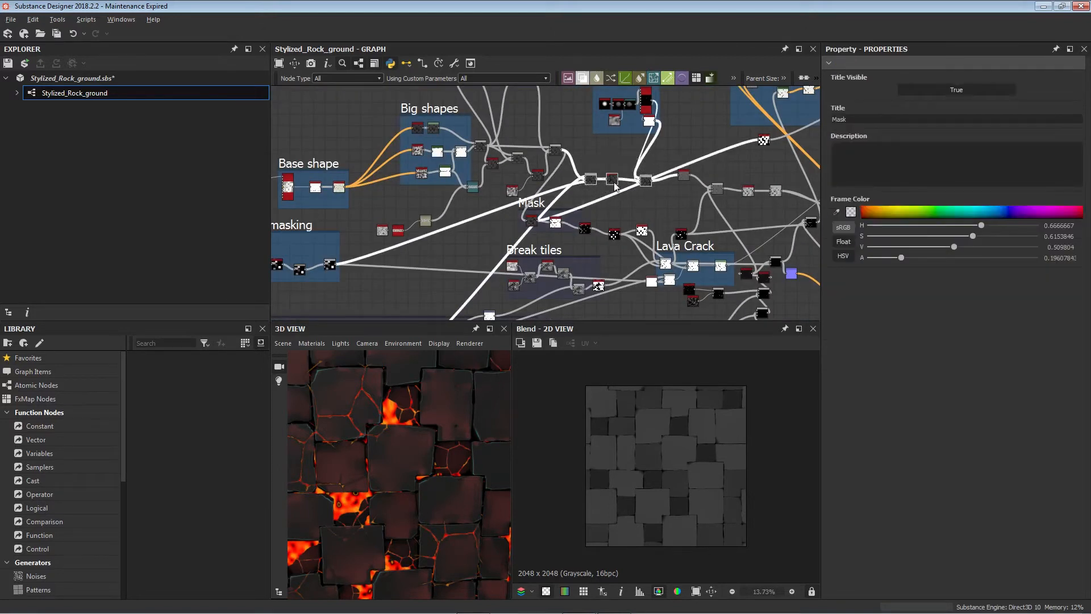
pyautogui.moveTo(658, 184); pyautogui.dragTo(634, 192, button='middle')
pyautogui.moveTo(567, 184); pyautogui.dragTo(571, 188)
pyautogui.scroll(-3, 572, 192)
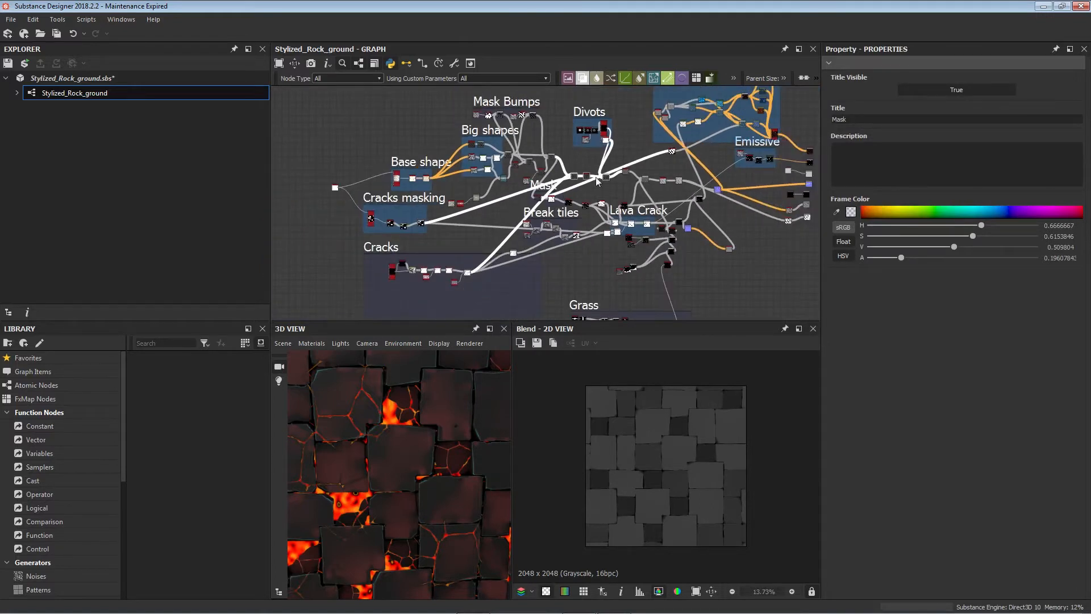
pyautogui.scroll(4, 572, 170)
pyautogui.scroll(-3, 571, 177)
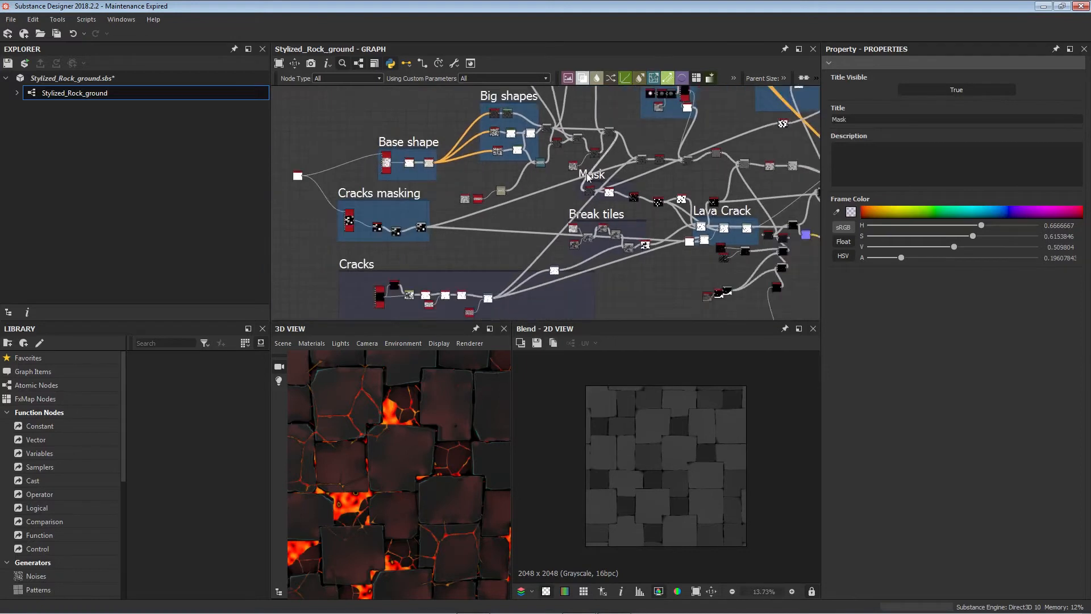
pyautogui.scroll(3, 652, 160)
# - Select the Multiply-mode Blend above the Mask frame and trace its inputs back to the Cracks and Cracks masking frames
pyautogui.click(646, 157)
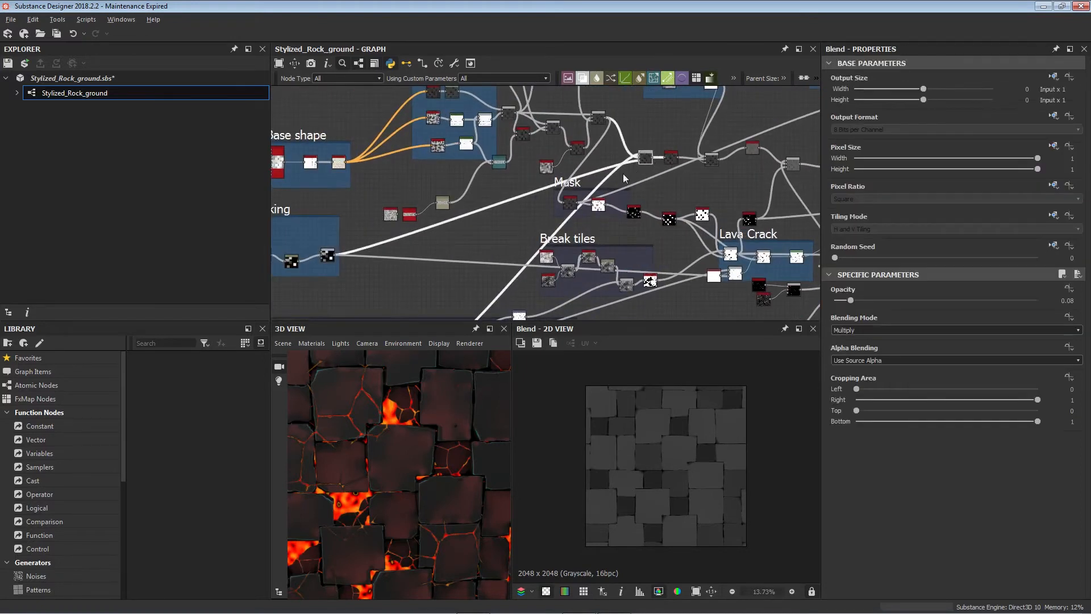
pyautogui.scroll(4, 568, 222)
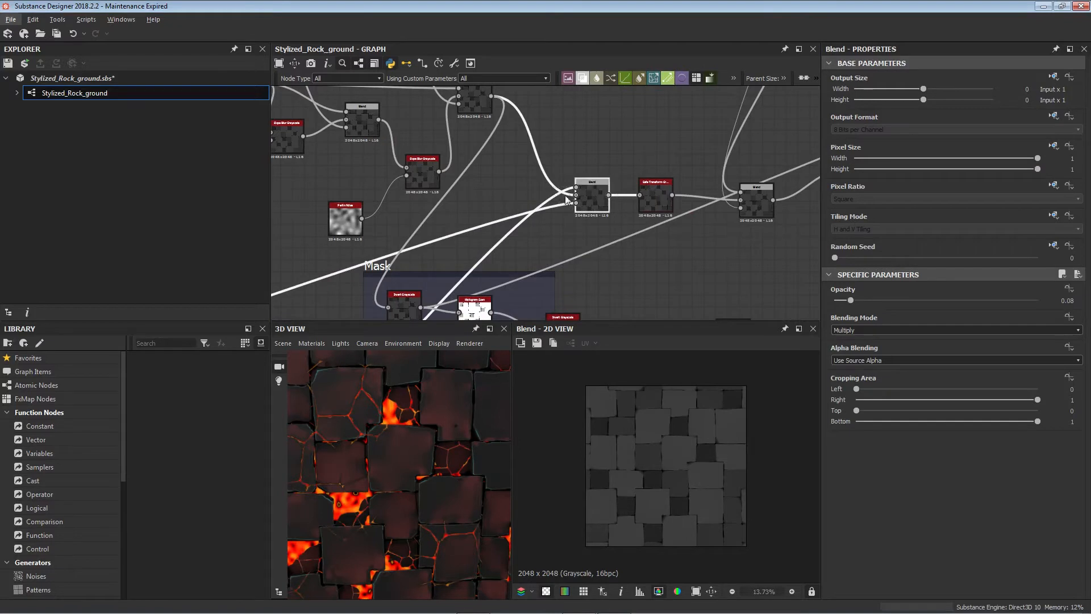
pyautogui.scroll(-4, 526, 244)
pyautogui.moveTo(471, 288); pyautogui.dragTo(598, 92, button='middle')
pyautogui.scroll(-1, 472, 199)
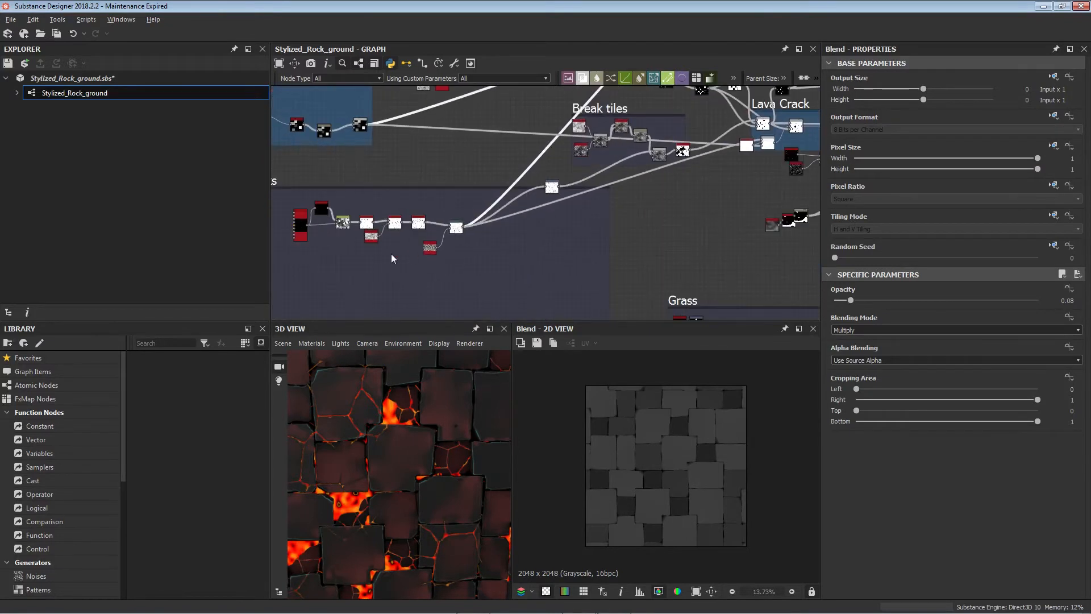
pyautogui.moveTo(392, 258); pyautogui.dragTo(493, 322, button='middle')
pyautogui.moveTo(390, 182); pyautogui.dragTo(514, 223, button='middle')
pyautogui.moveTo(360, 226); pyautogui.dragTo(472, 237, button='middle')
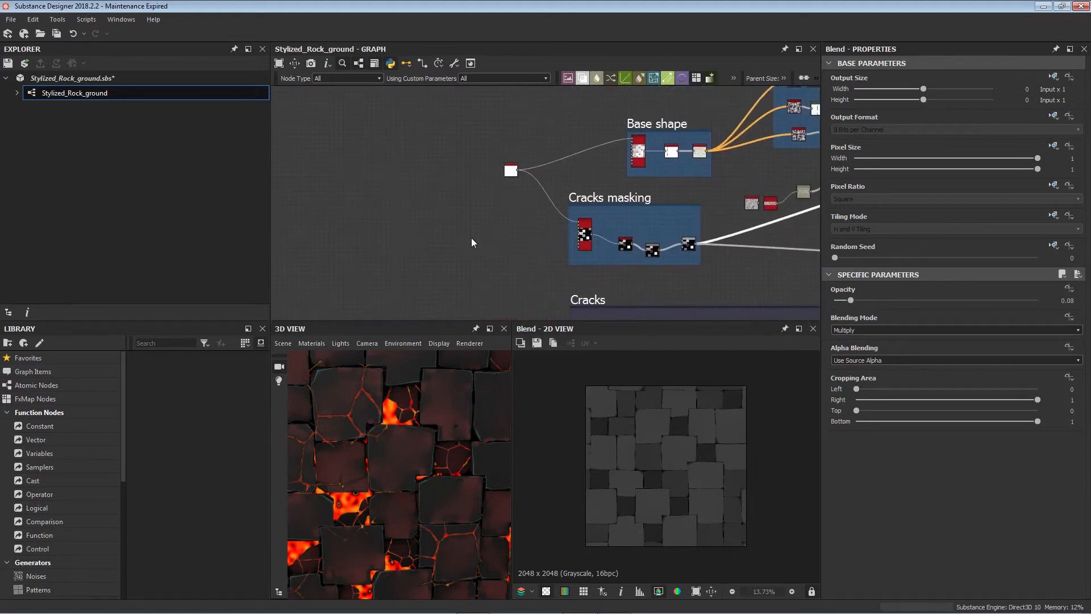
pyautogui.scroll(4, 655, 253)
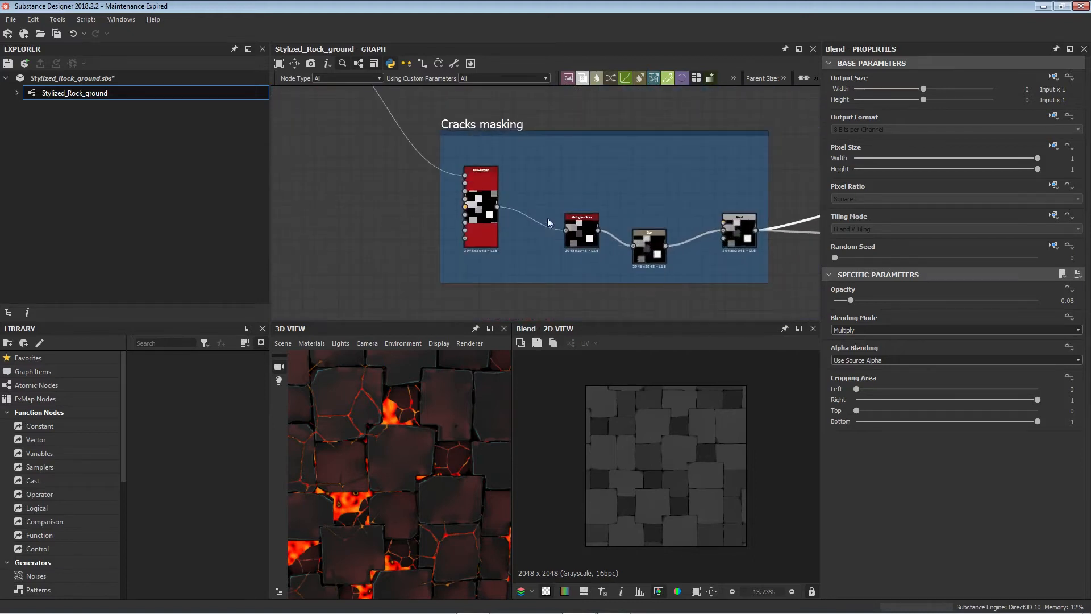
pyautogui.scroll(-3, 530, 207)
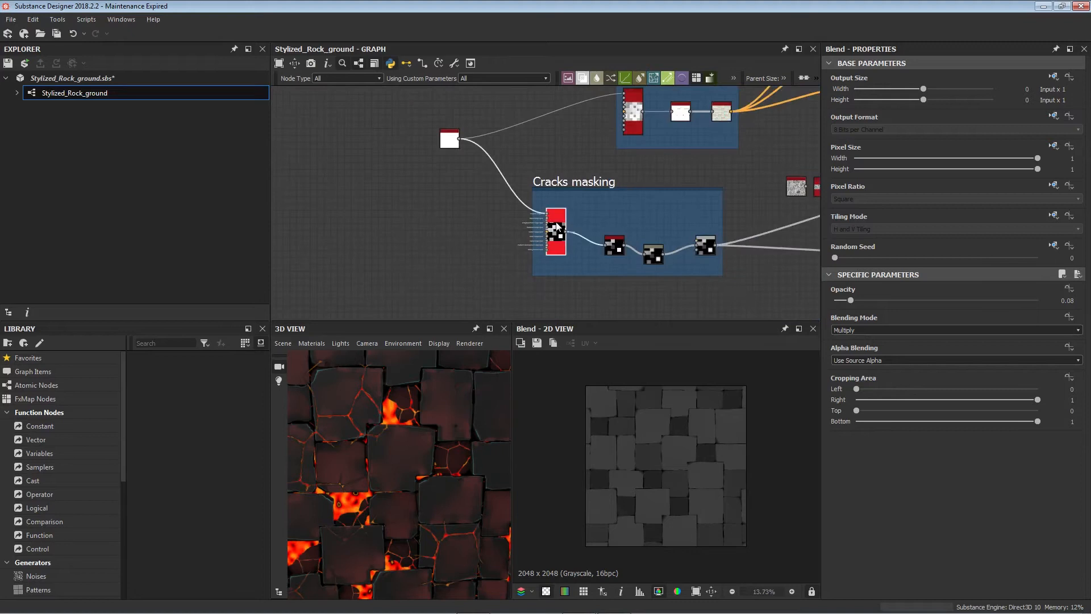
# - Preview the Cracks masking Tile Sampler in 2D and compare it with the Base shape Tile Sampler
pyautogui.doubleClick(556, 229)
pyautogui.doubleClick(632, 111)
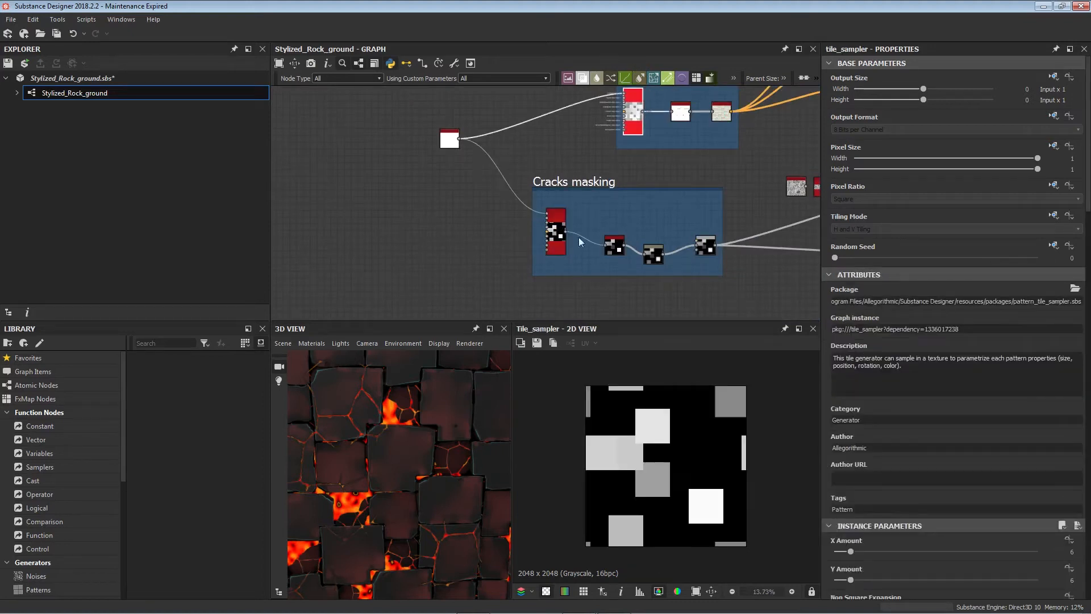
pyautogui.moveTo(542, 134); pyautogui.dragTo(546, 168, button='middle')
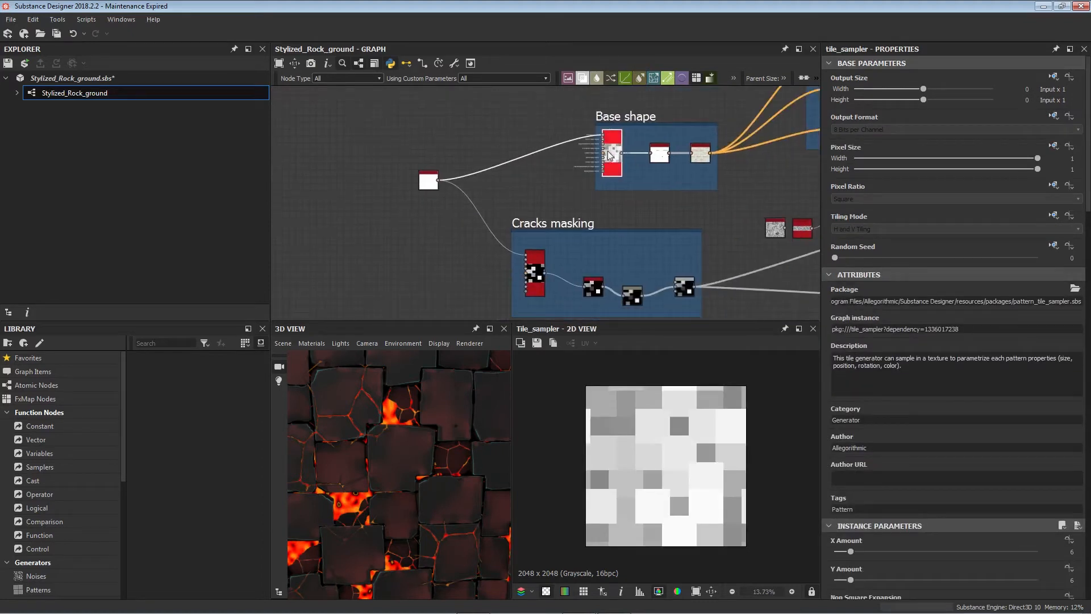
pyautogui.moveTo(557, 264); pyautogui.dragTo(529, 194, button='middle')
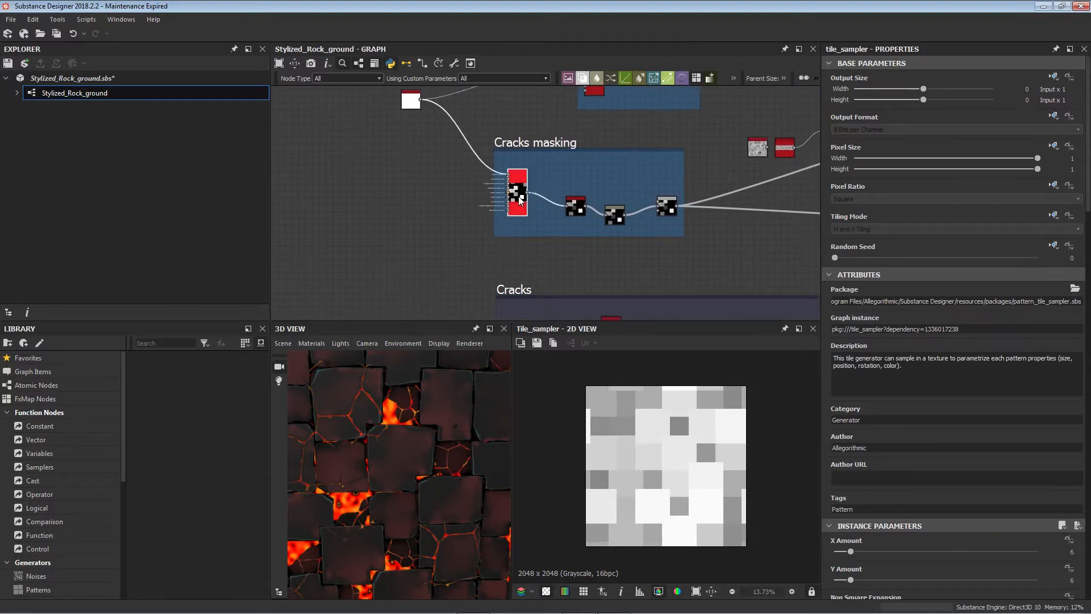
pyautogui.doubleClick(520, 200)
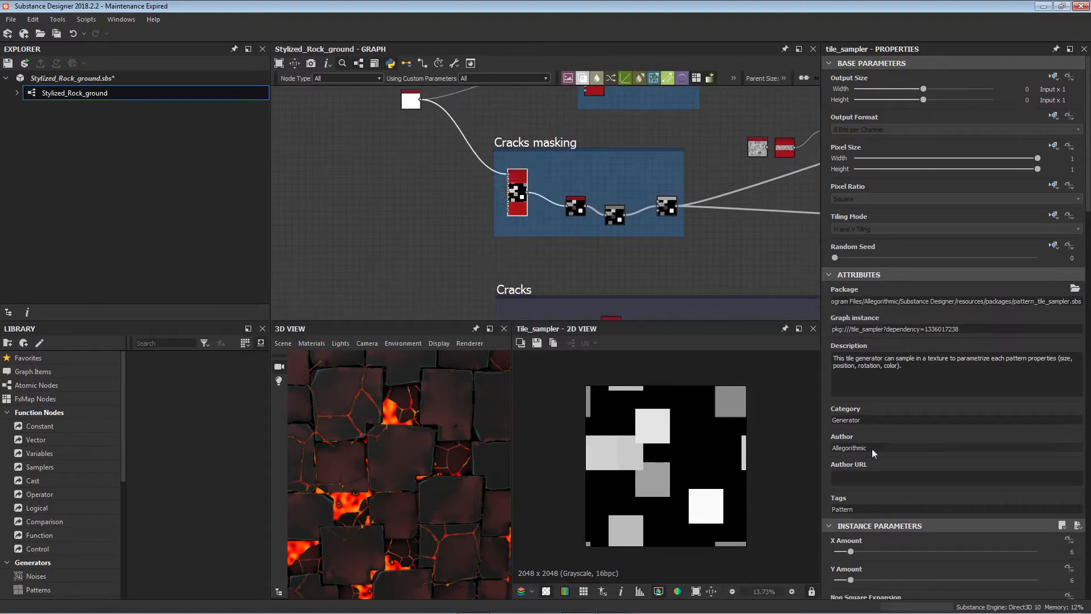
# - View the Pattern options of the Cracks masking Tile Sampler, keeping Pattern Input
pyautogui.scroll(-5, 874, 453)
pyautogui.click(873, 486)
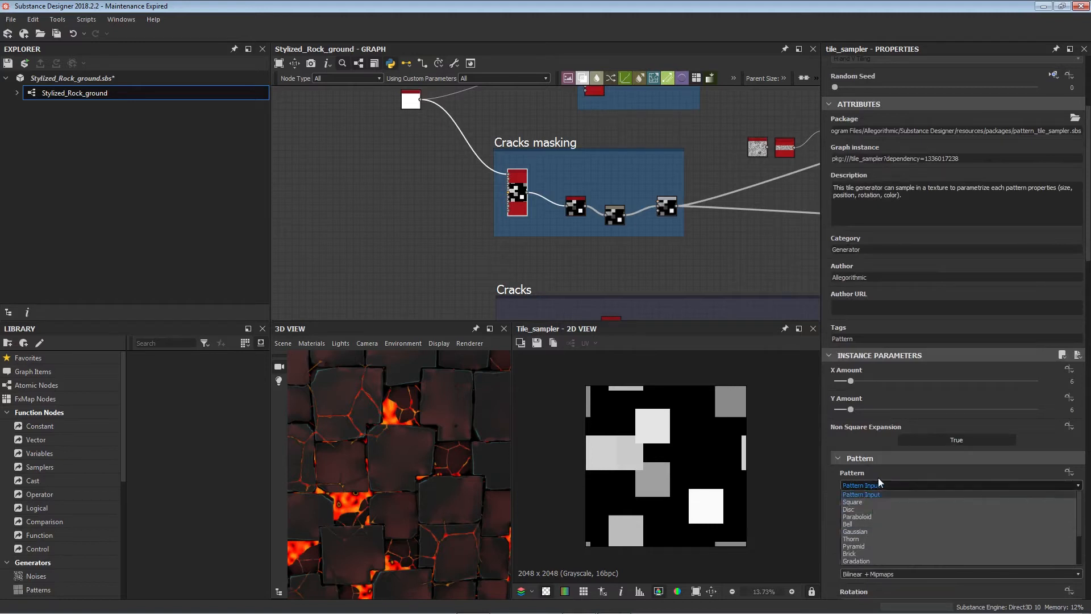
pyautogui.click(878, 480)
pyautogui.click(877, 484)
pyautogui.click(878, 486)
# - Select the white source node feeding both Tile Samplers and move it slightly farther from the Base shape and Cracks masking frames
pyautogui.moveTo(389, 97); pyautogui.dragTo(428, 166, button='middle')
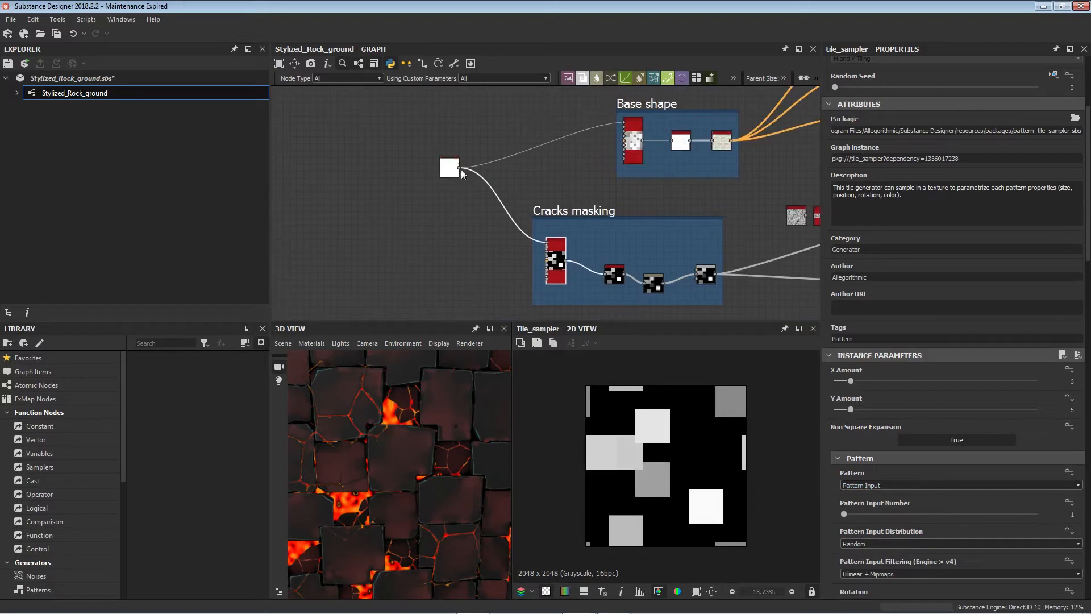
pyautogui.moveTo(472, 118); pyautogui.dragTo(380, 190)
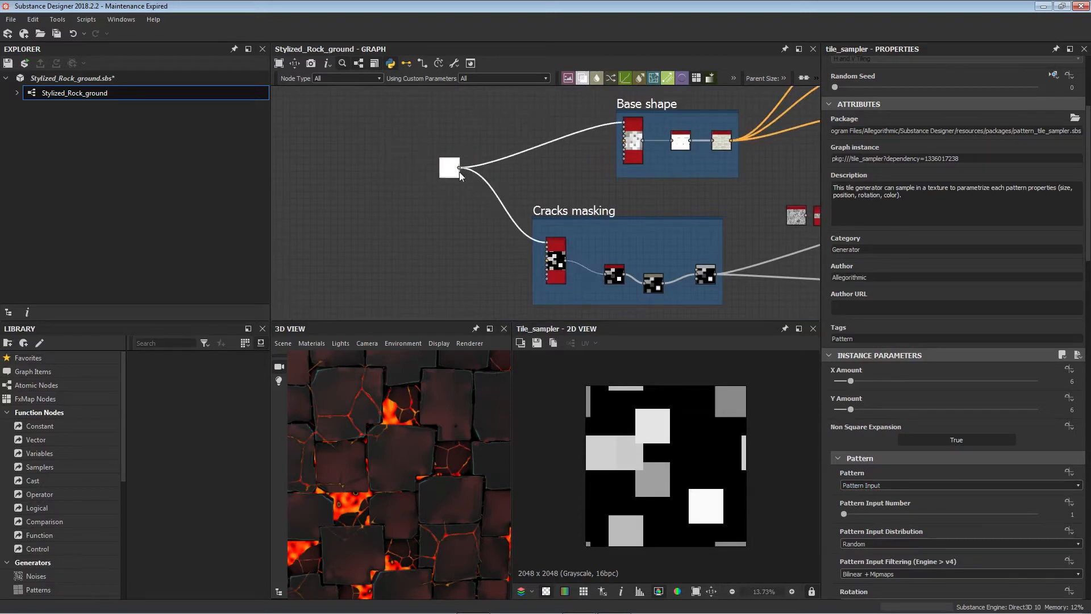
pyautogui.moveTo(459, 171); pyautogui.dragTo(438, 180)
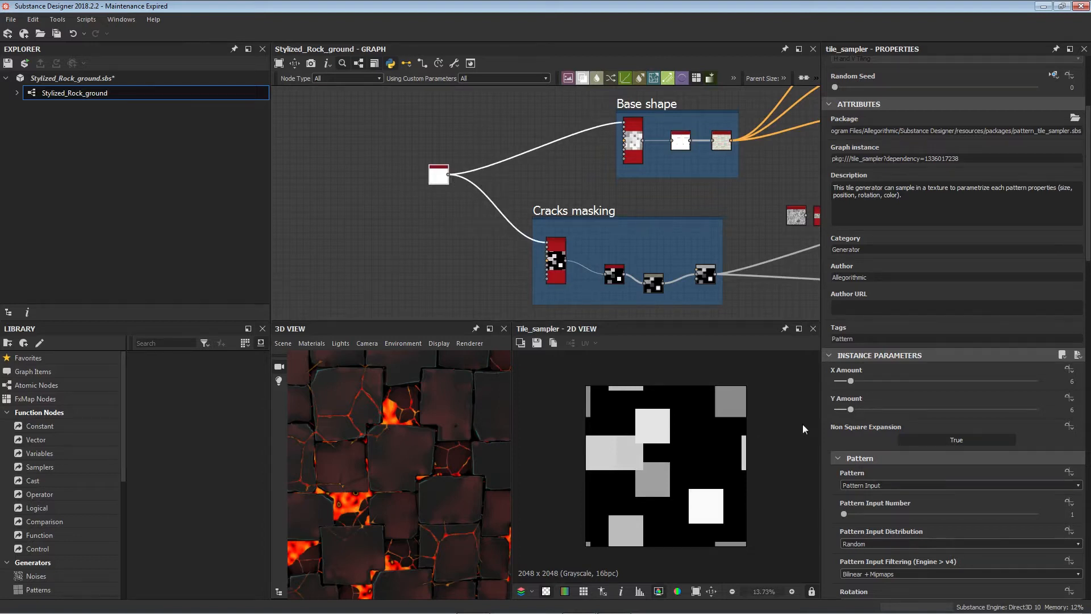
# - Review the Cracks masking Tile Sampler's Pattern, Size, Position, Rotation and Color parameters, including Mask Random
pyautogui.scroll(-4, 884, 480)
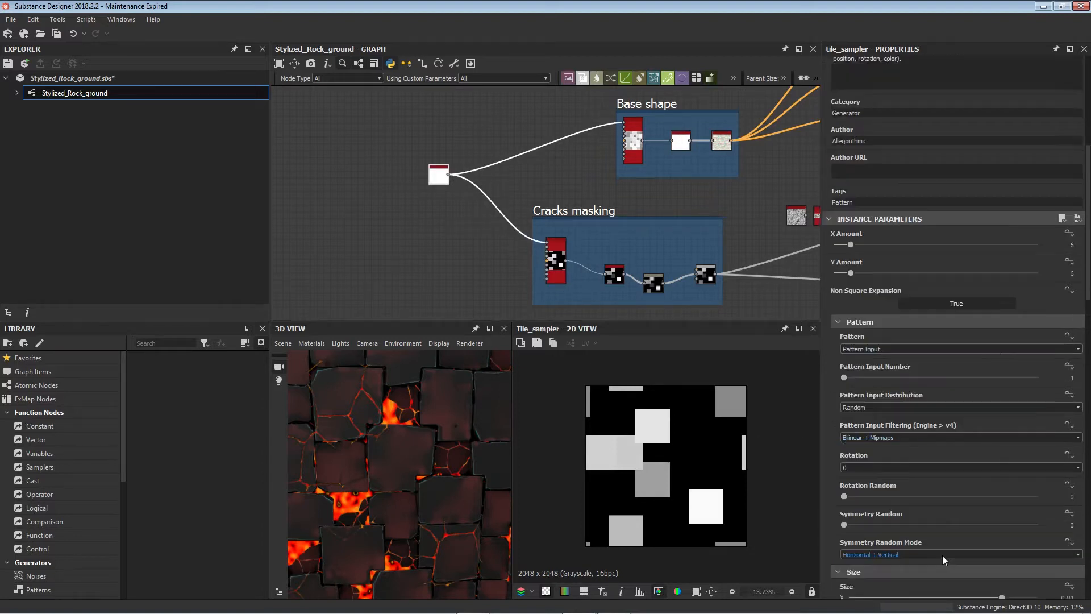
pyautogui.scroll(-7, 926, 504)
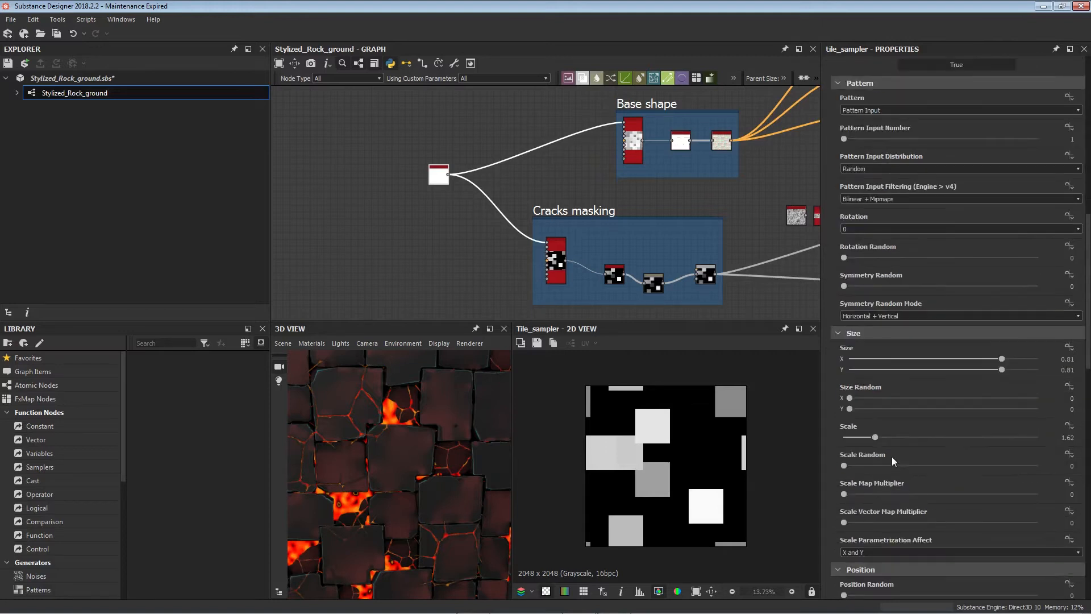
pyautogui.scroll(-7, 943, 528)
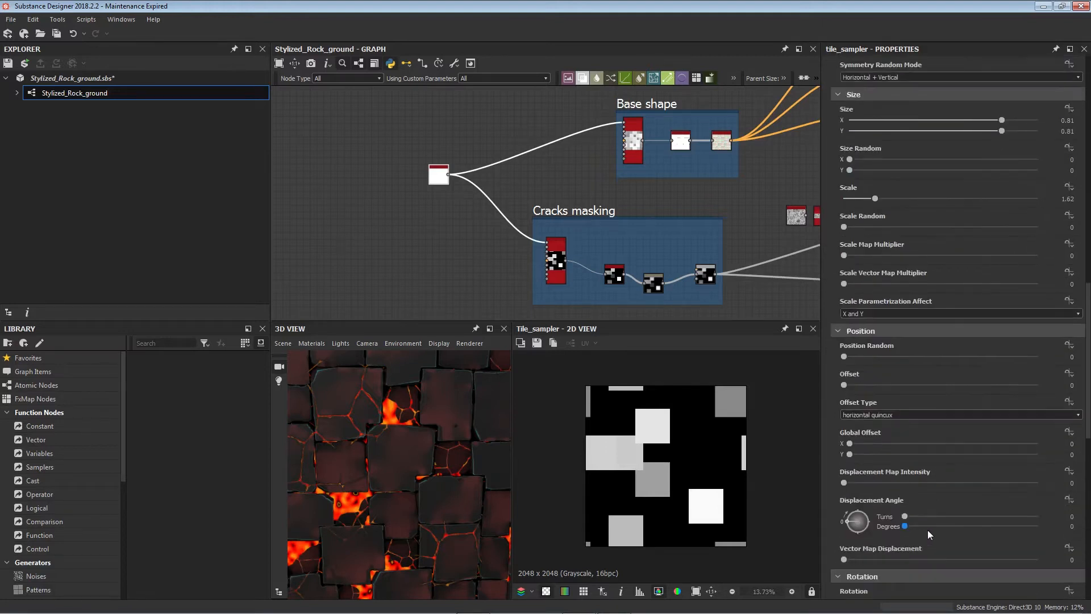
pyautogui.scroll(-14, 928, 530)
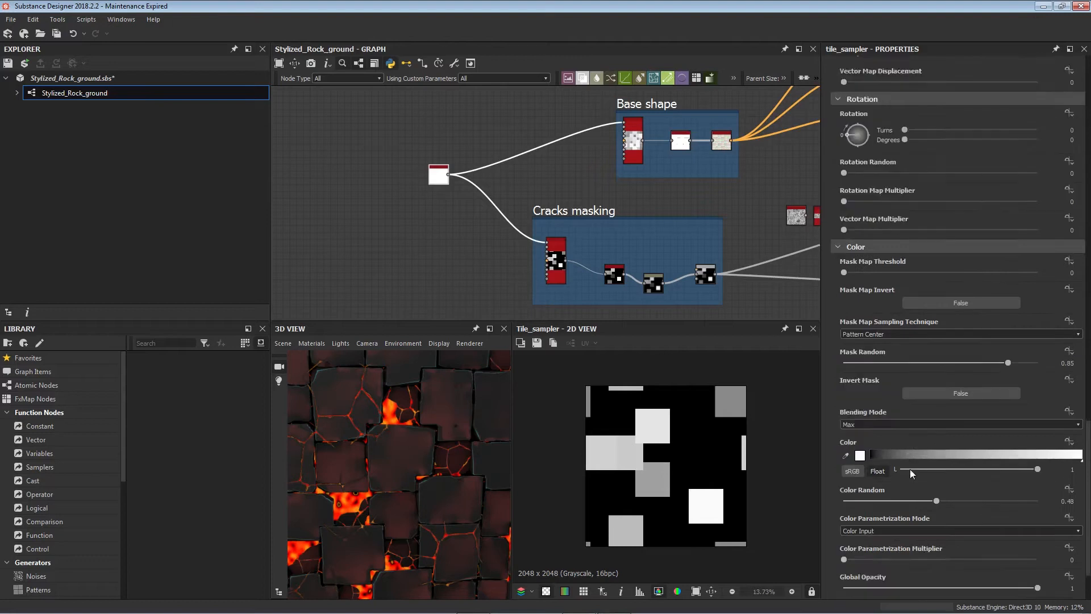
pyautogui.scroll(-3, 910, 469)
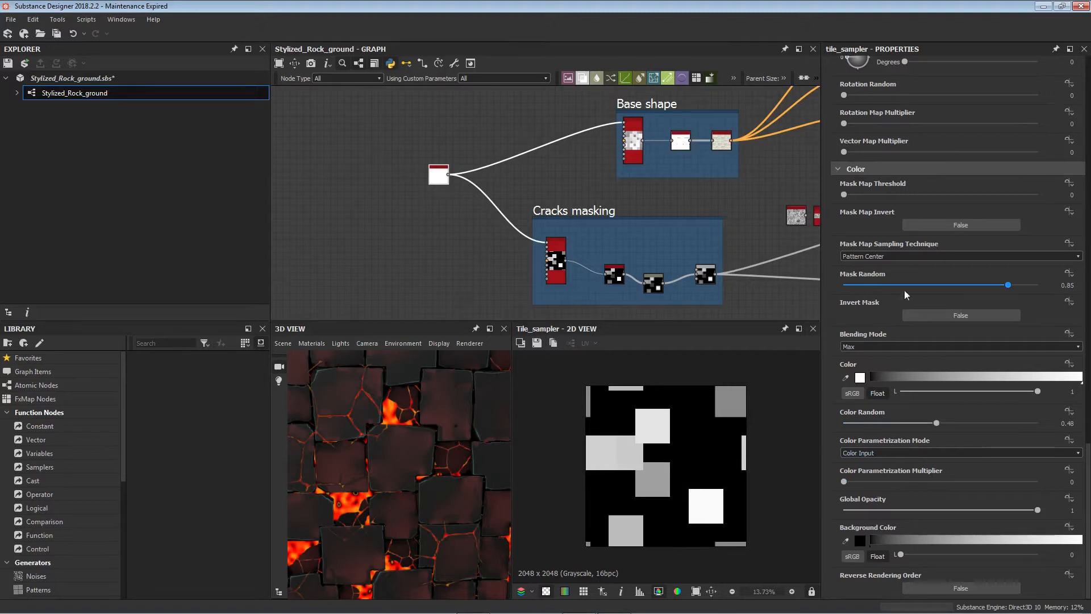
# - Try a Mask Random of 0.33 on the Cracks masking Tile Sampler, examine the cracks in the 3D view, and undo the change
pyautogui.moveTo(1009, 289); pyautogui.dragTo(908, 287)
pyautogui.scroll(-3, 456, 512)
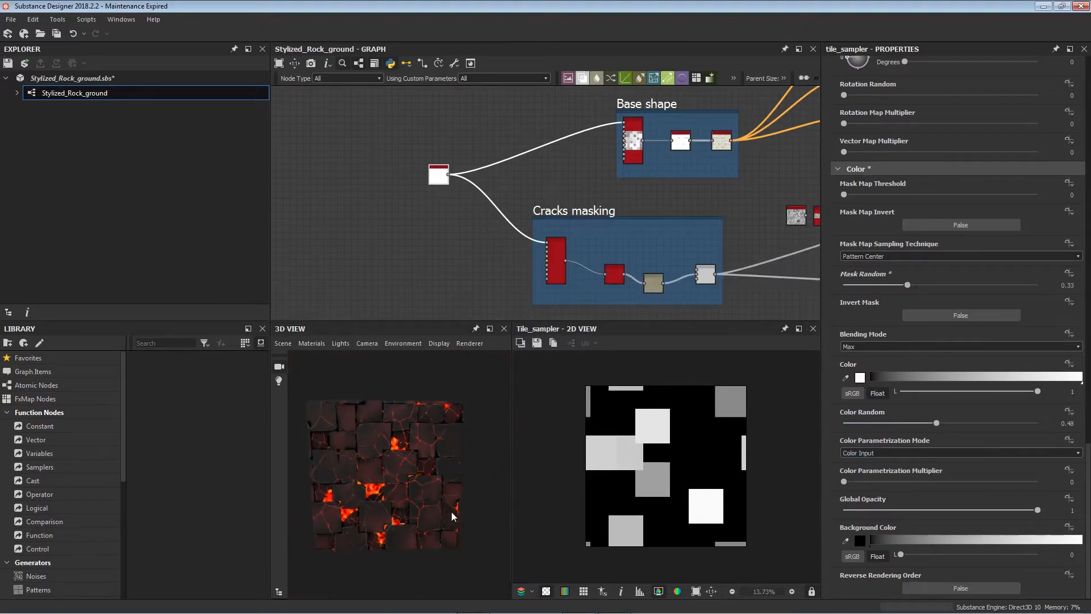
pyautogui.moveTo(404, 491)
pyautogui.mouseDown()
pyautogui.moveTo(380, 495)
pyautogui.moveTo(403, 498)
pyautogui.moveTo(397, 484)
pyautogui.moveTo(396, 500)
pyautogui.mouseUp()
pyautogui.scroll(4, 397, 498)
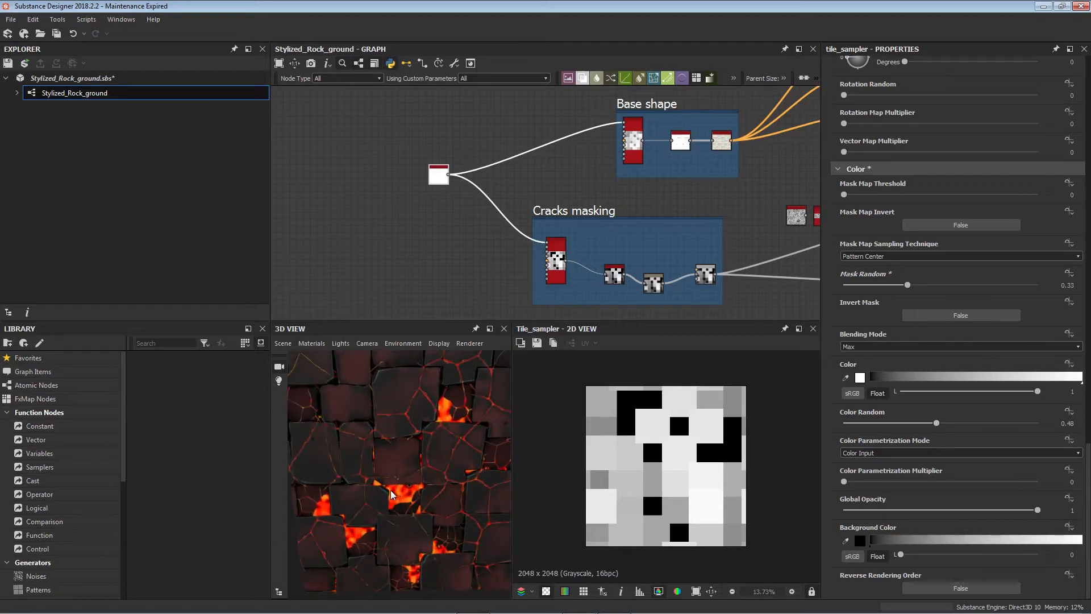
pyautogui.hotkey('ctrl', 'z')
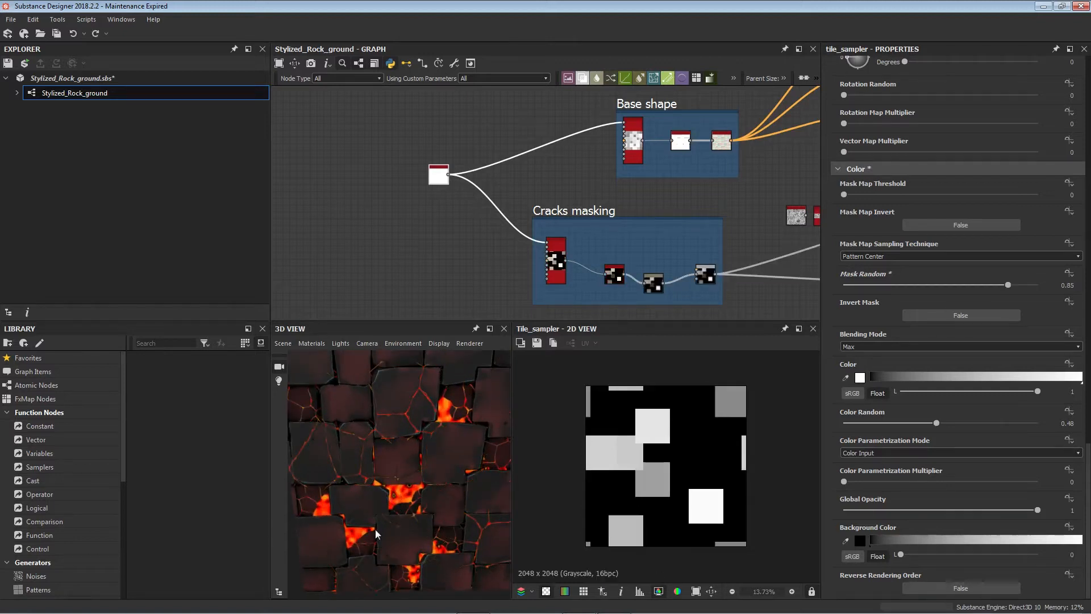
# - Compare the cracks in the 3D view and inspect the Histogram Scan node in the Cracks masking frame
pyautogui.scroll(-4, 386, 507)
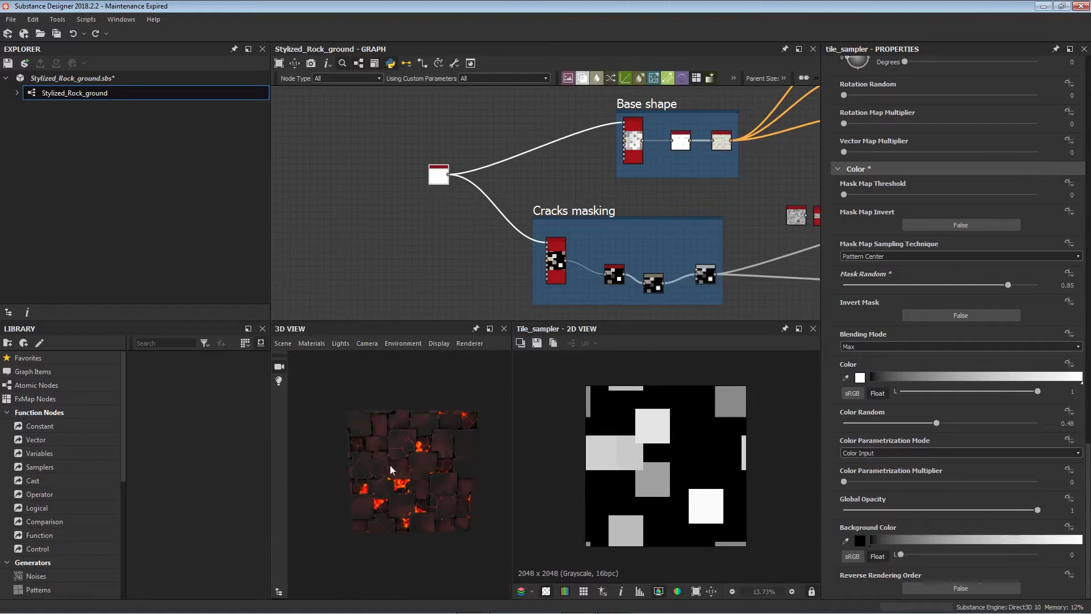
pyautogui.scroll(4, 445, 458)
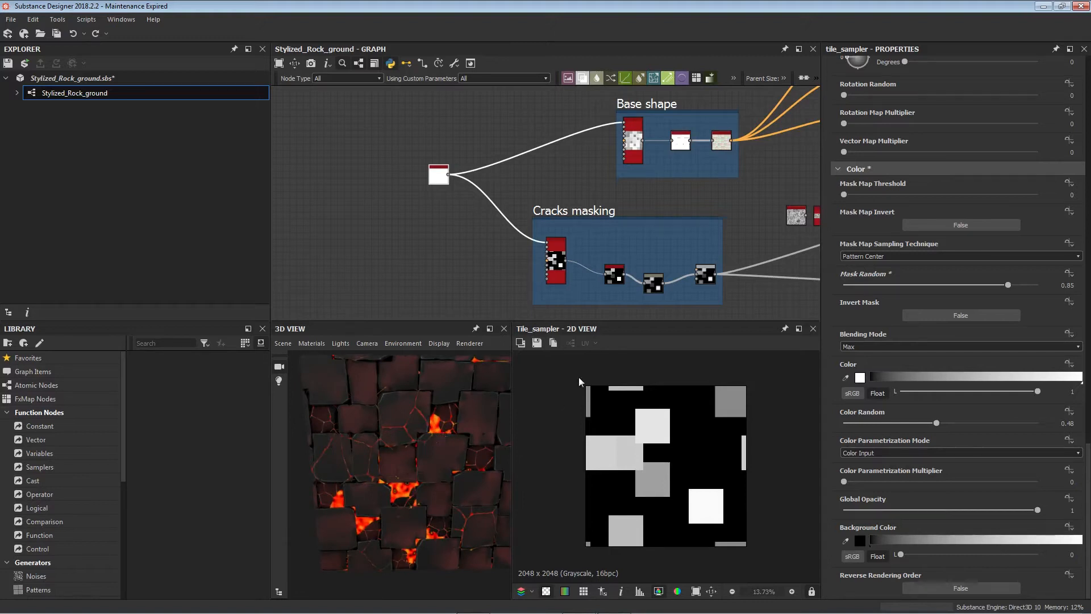
pyautogui.keyDown('alt'); pyautogui.moveTo(651, 211); pyautogui.dragTo(579, 150, button='middle'); pyautogui.keyUp('alt')
pyautogui.scroll(4, 505, 220)
pyautogui.click(469, 208)
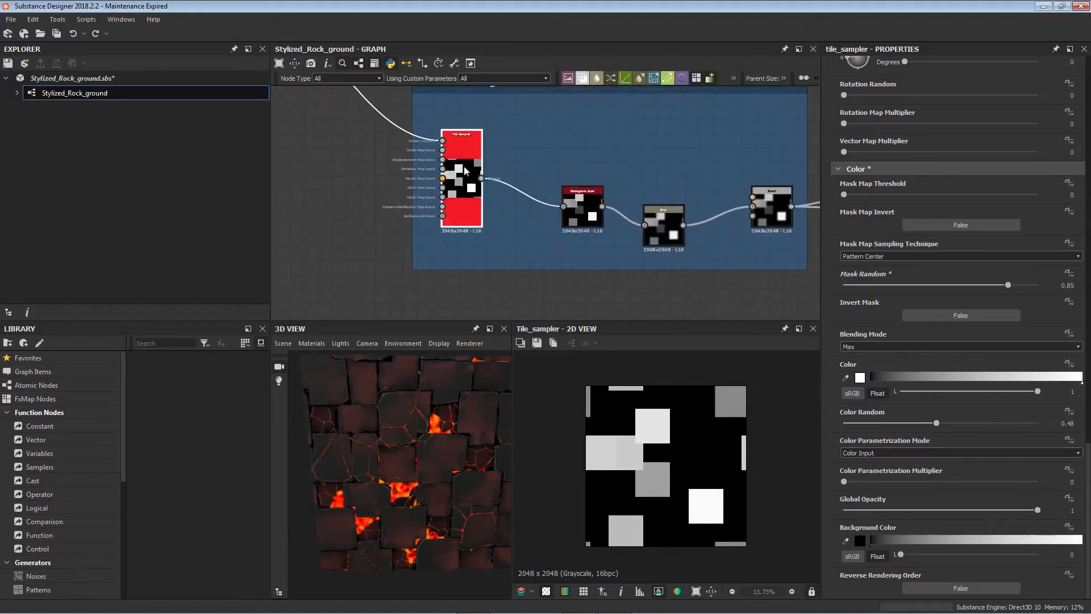
pyautogui.click(572, 206)
pyautogui.scroll(4, 563, 228)
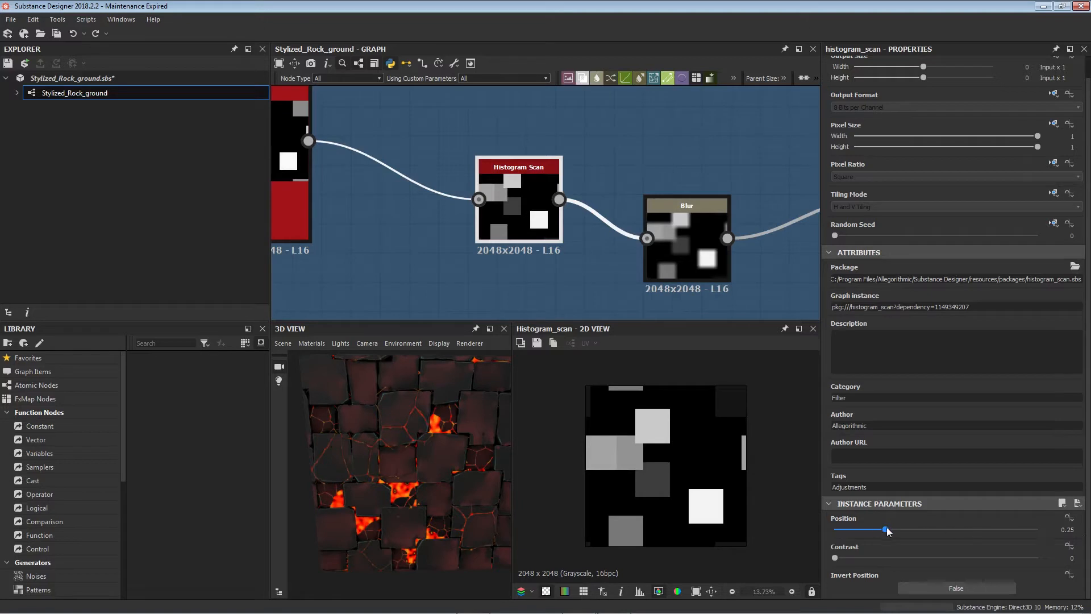
# - Try Position values of 0 and 0.32 on the Cracks masking Histogram Scan, undoing each change
pyautogui.moveTo(885, 529); pyautogui.dragTo(810, 525)
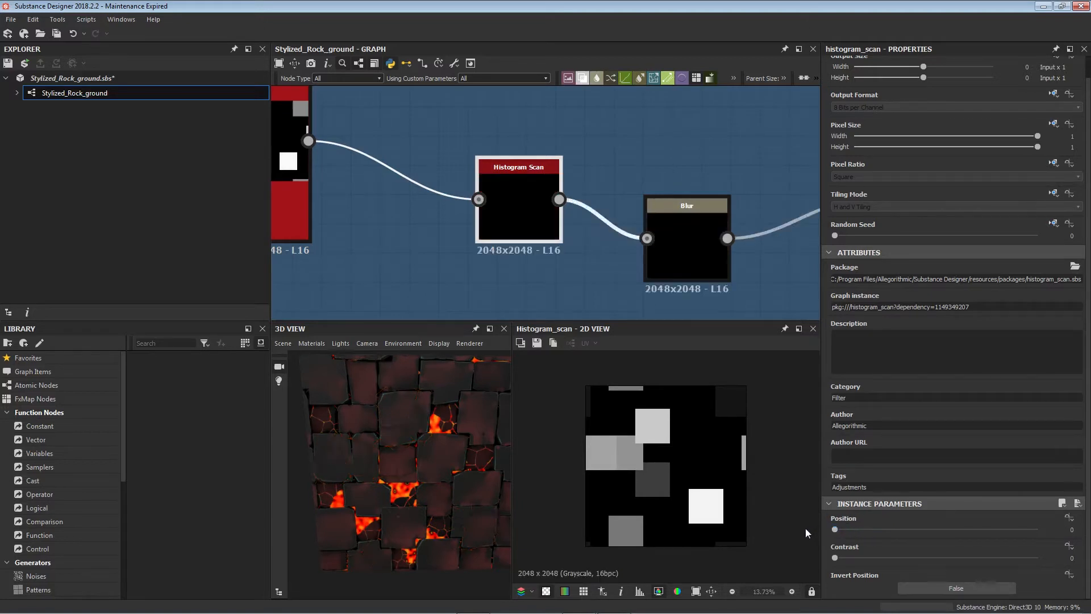
pyautogui.hotkey('ctrl', 'z')
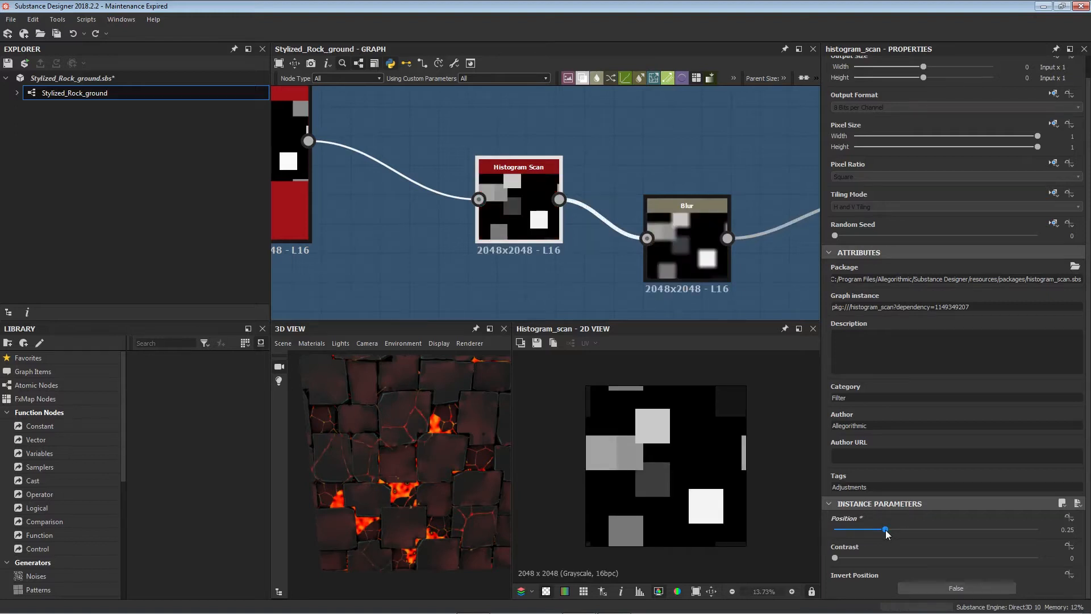
pyautogui.moveTo(885, 529); pyautogui.dragTo(899, 529)
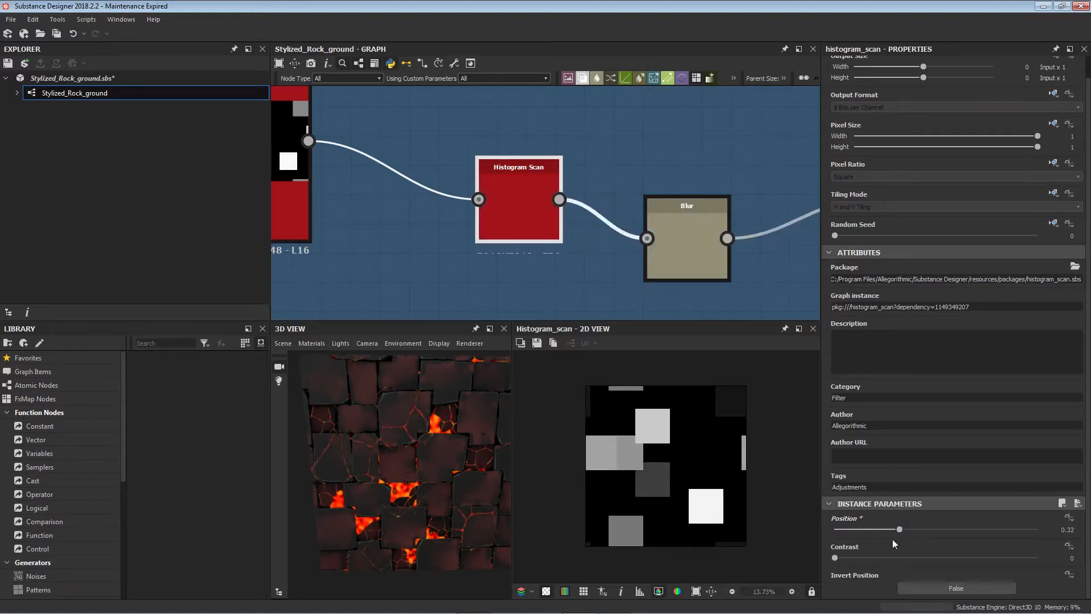
pyautogui.hotkey('ctrl', 'z')
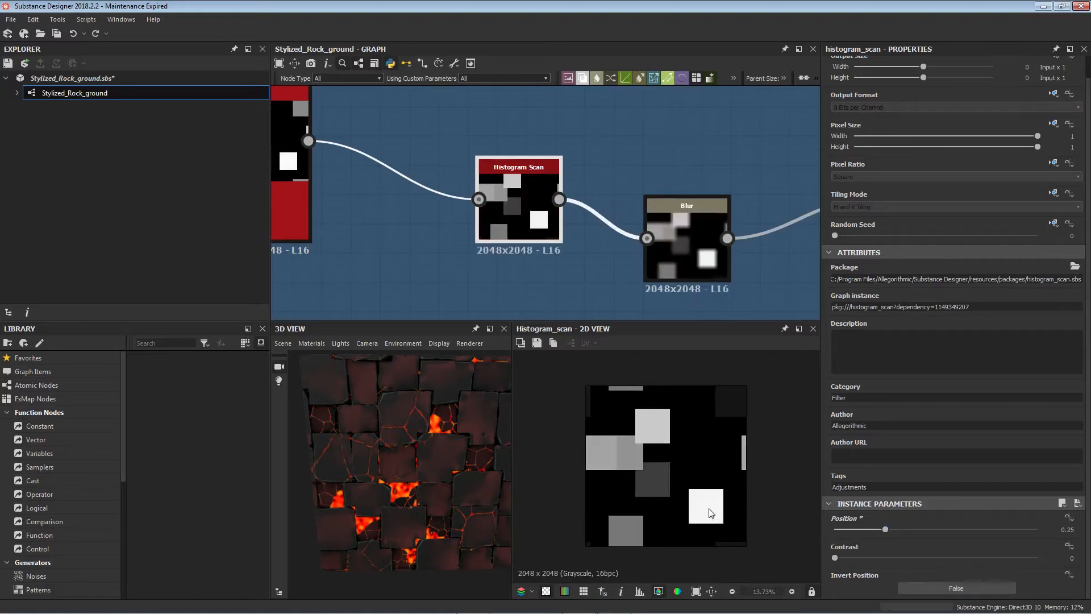
# - Try Contrast values of 0.64 and 1 on the Cracks masking Histogram Scan, and undo the change
pyautogui.moveTo(427, 259); pyautogui.dragTo(549, 264, button='middle')
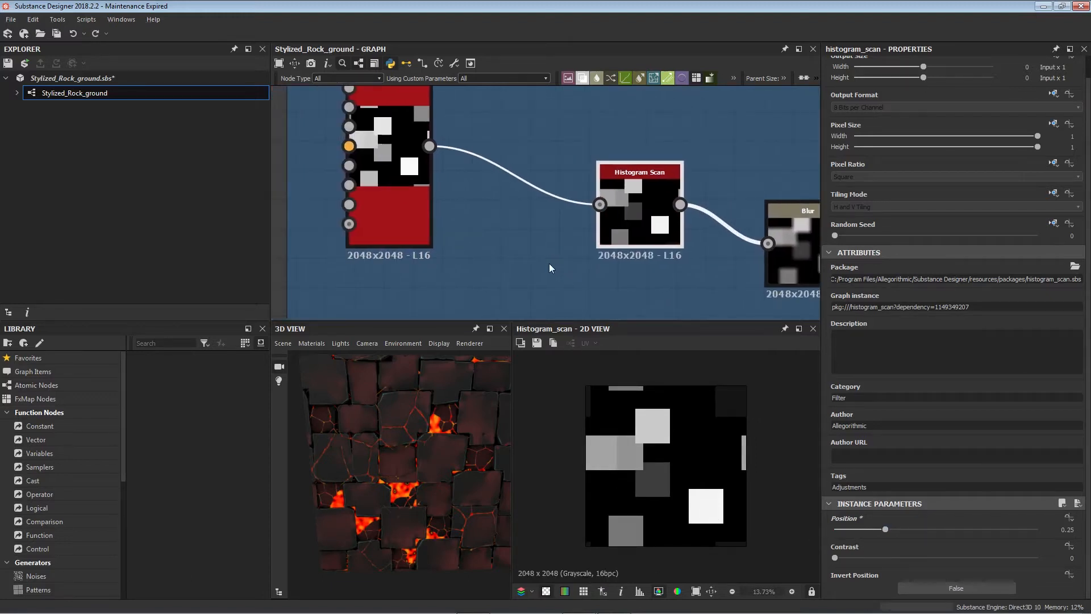
pyautogui.moveTo(618, 285); pyautogui.dragTo(575, 283, button='middle')
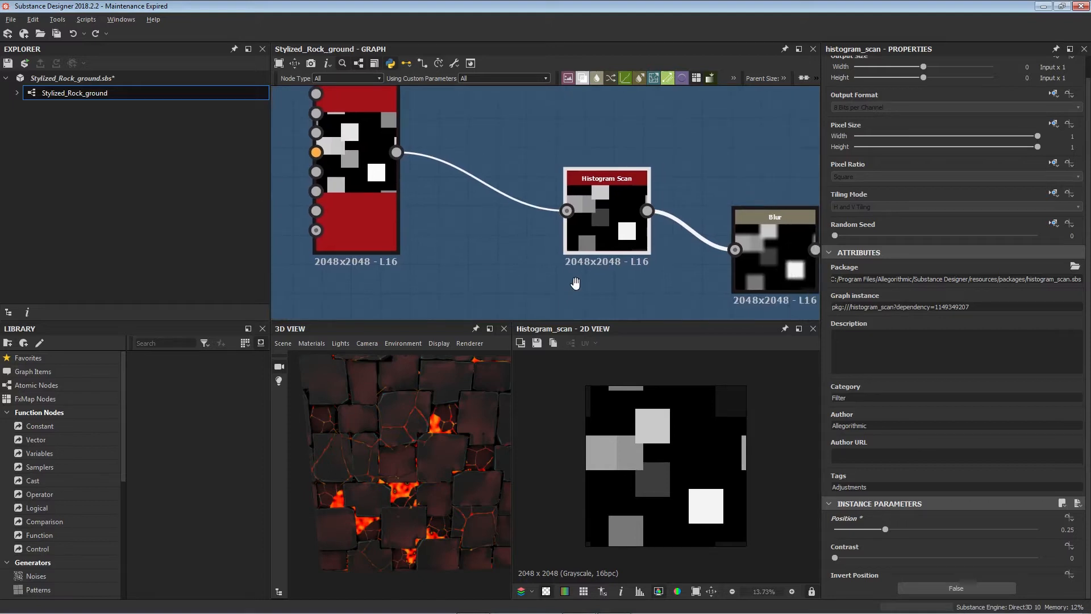
pyautogui.moveTo(575, 283); pyautogui.dragTo(555, 284, button='middle')
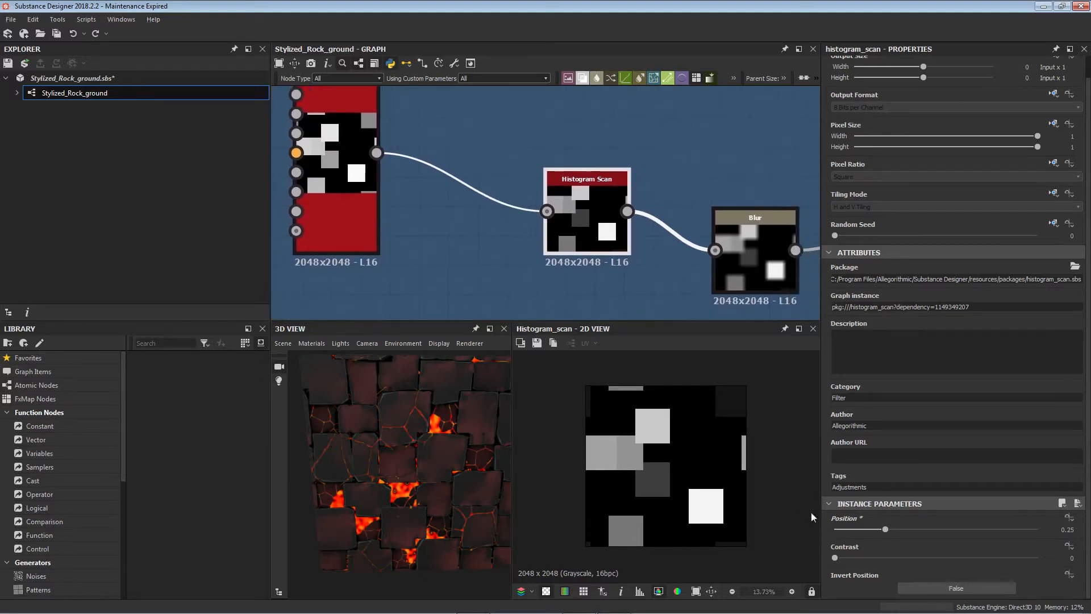
pyautogui.moveTo(841, 558); pyautogui.dragTo(964, 550)
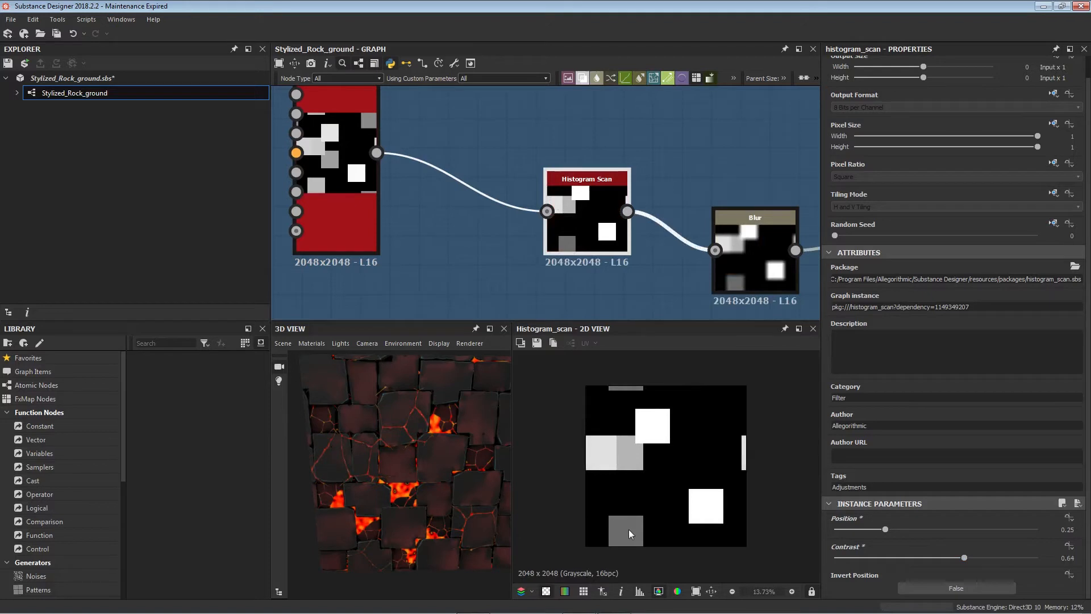
pyautogui.moveTo(964, 557); pyautogui.dragTo(1038, 557)
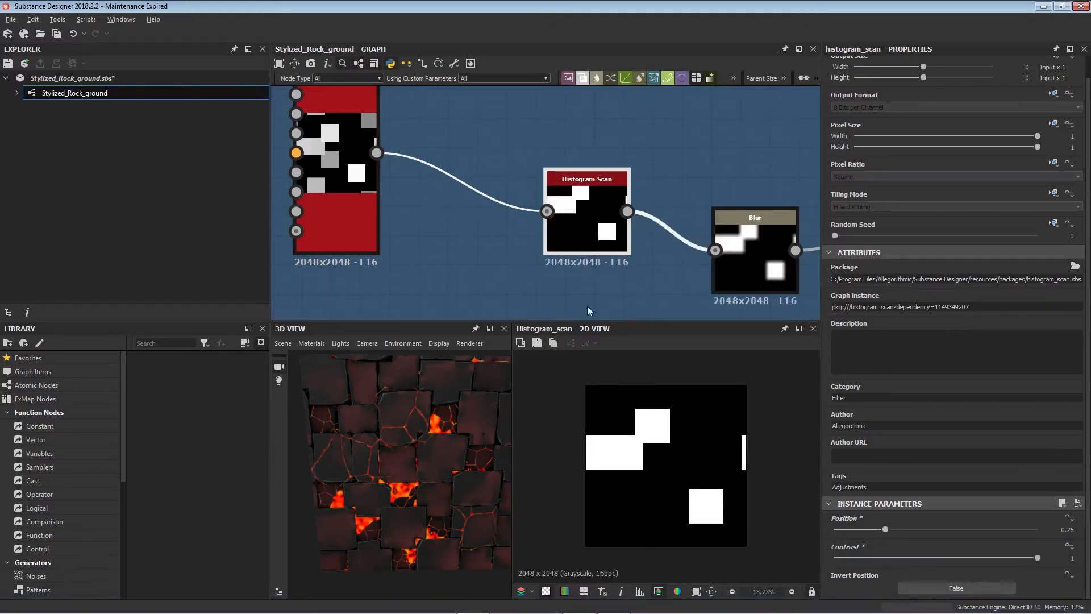
pyautogui.moveTo(588, 305); pyautogui.dragTo(455, 257, button='middle')
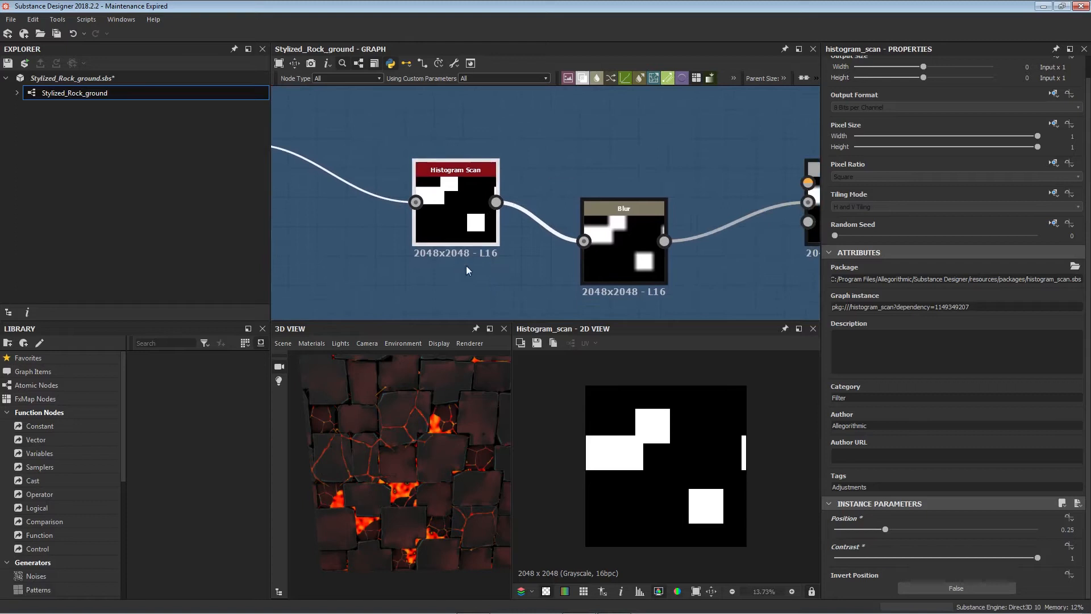
pyautogui.hotkey('ctrl', 'z')
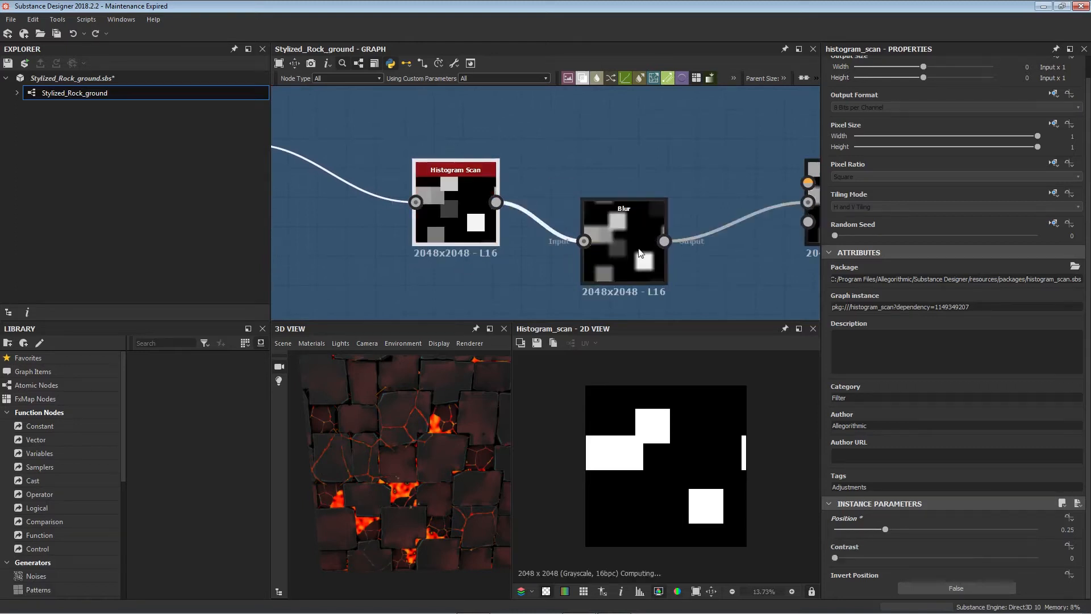
# - Inspect the Blur node in the Cracks masking frame and examine the matching cracks in the 3D view
pyautogui.click(634, 266)
pyautogui.scroll(-2, 634, 266)
pyautogui.scroll(-2, 634, 268)
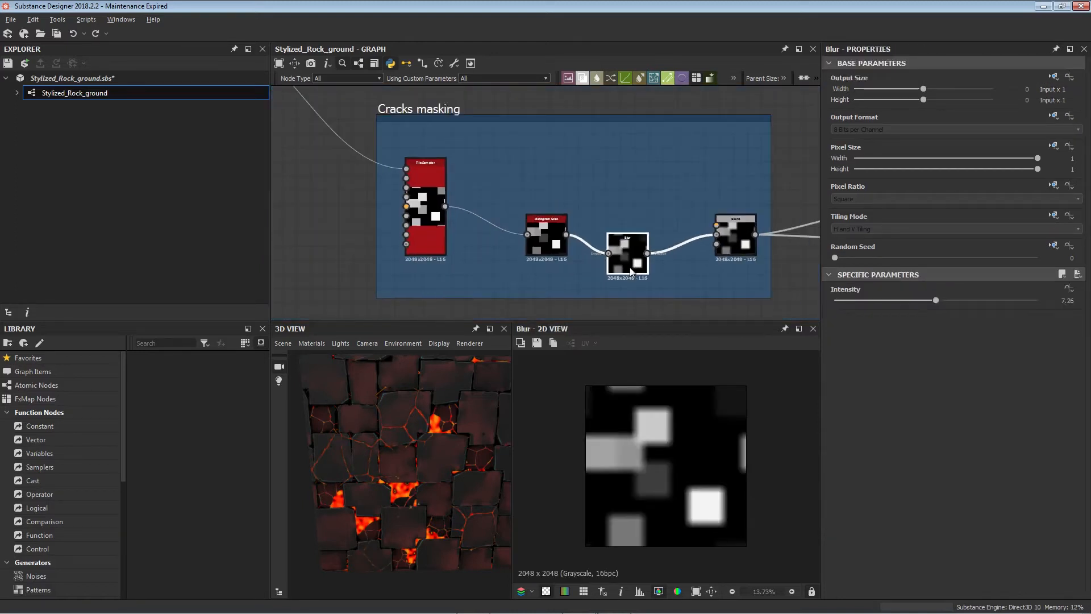
pyautogui.moveTo(634, 268); pyautogui.dragTo(534, 247, button='middle')
pyautogui.scroll(-1, 549, 290)
pyautogui.scroll(3, 625, 445)
pyautogui.scroll(-3, 626, 444)
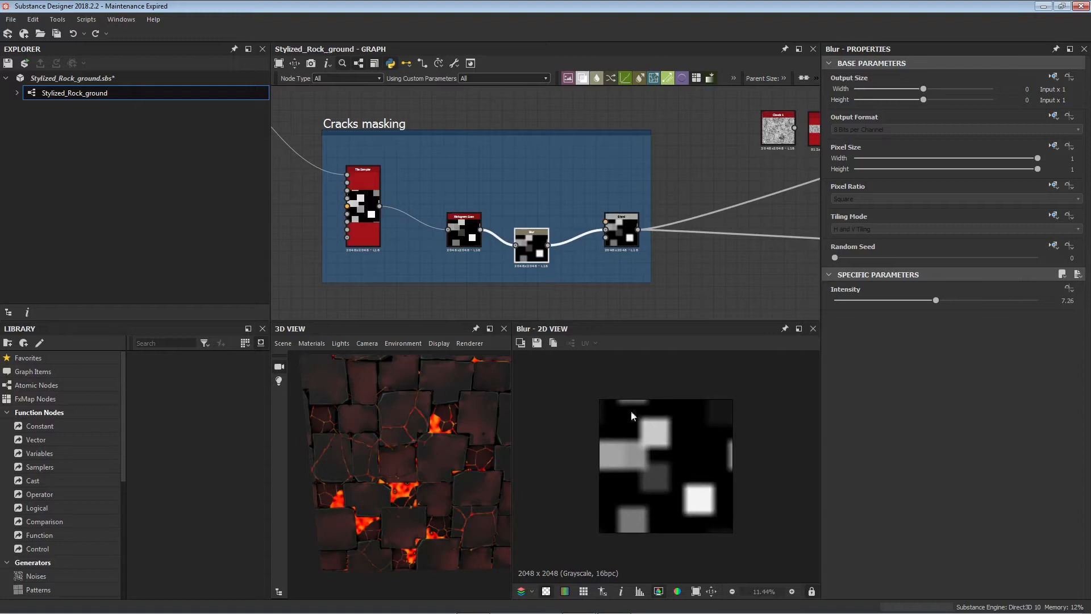
pyautogui.scroll(3, 421, 402)
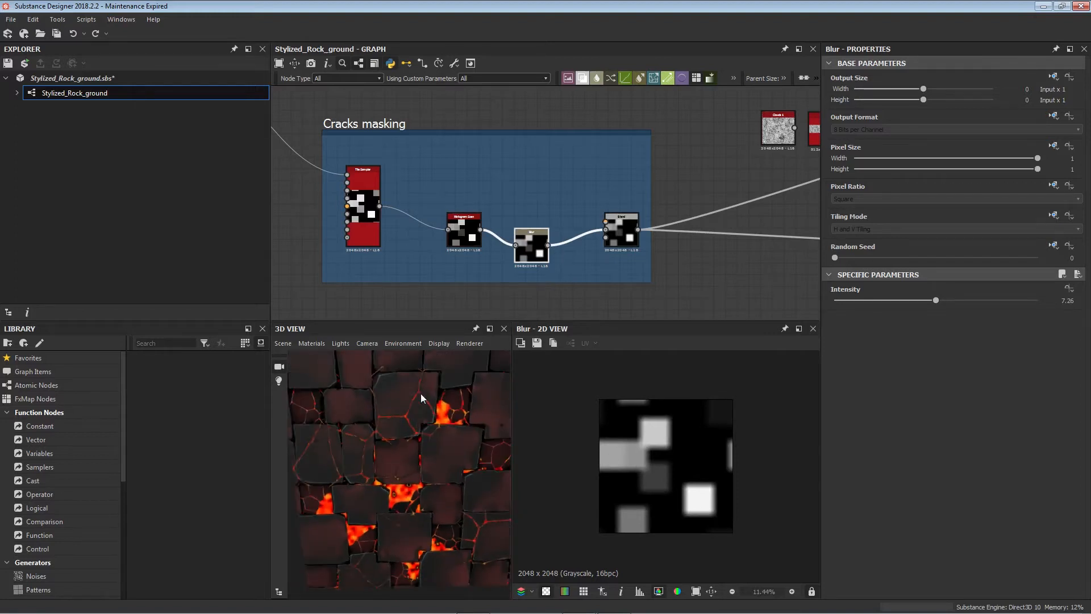
pyautogui.moveTo(423, 384); pyautogui.dragTo(411, 422, button='middle')
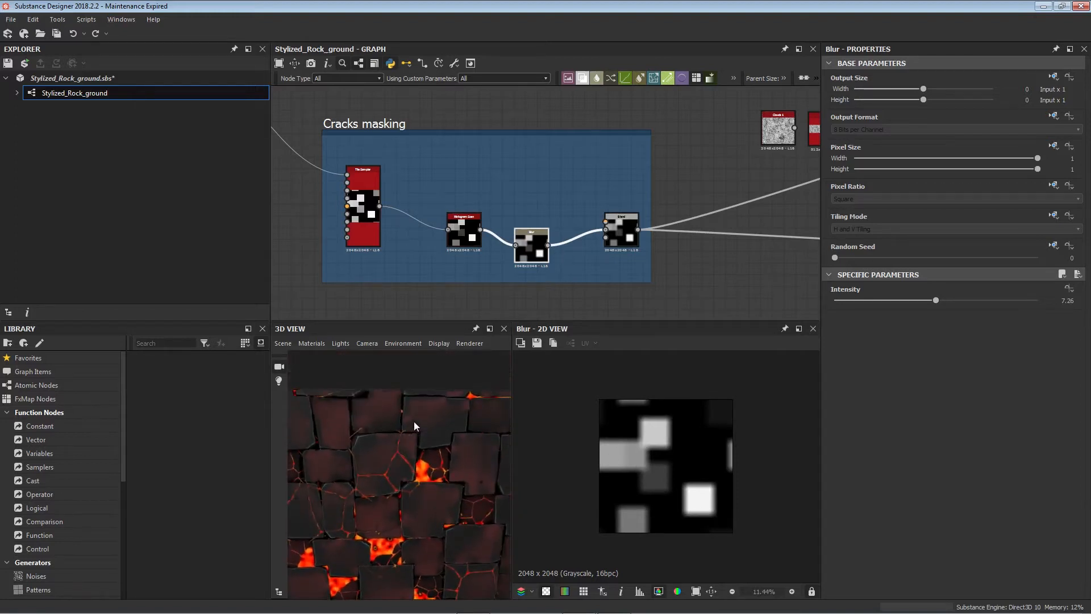
# - Inspect the Blend node ending the Cracks masking frame and trace its output to the Opacity input of the Multiply Blend near the Mask frame
pyautogui.click(617, 224)
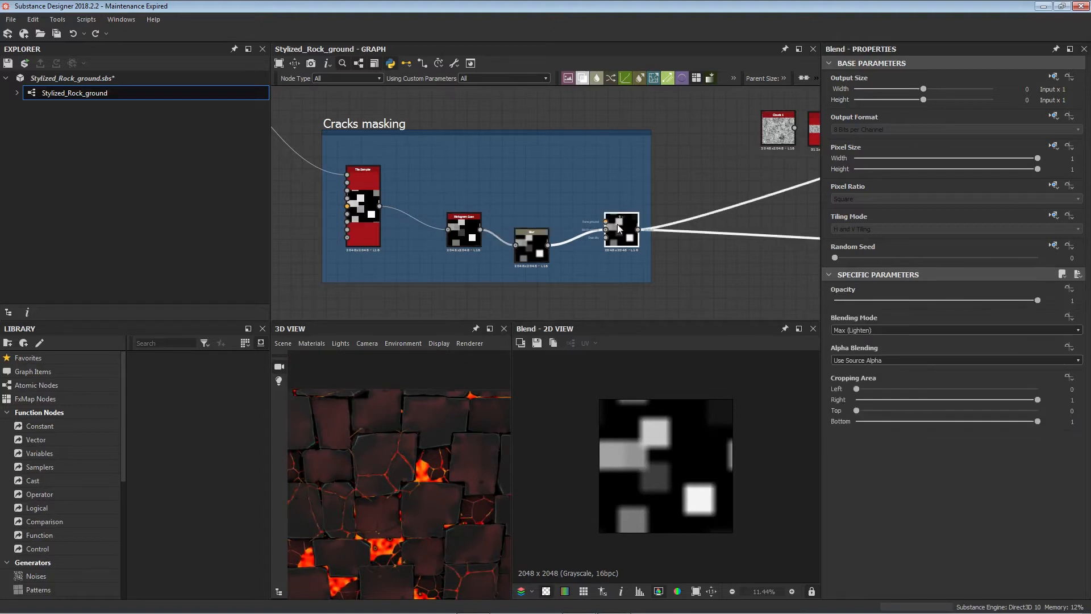
pyautogui.moveTo(638, 243); pyautogui.dragTo(543, 266, button='middle')
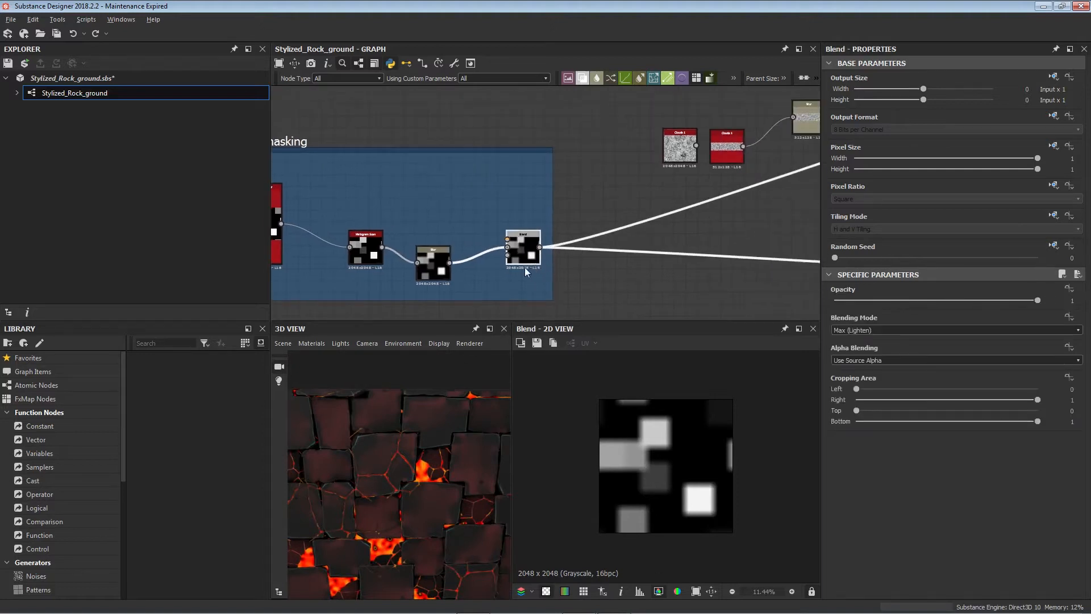
pyautogui.moveTo(524, 267); pyautogui.dragTo(468, 278, button='middle')
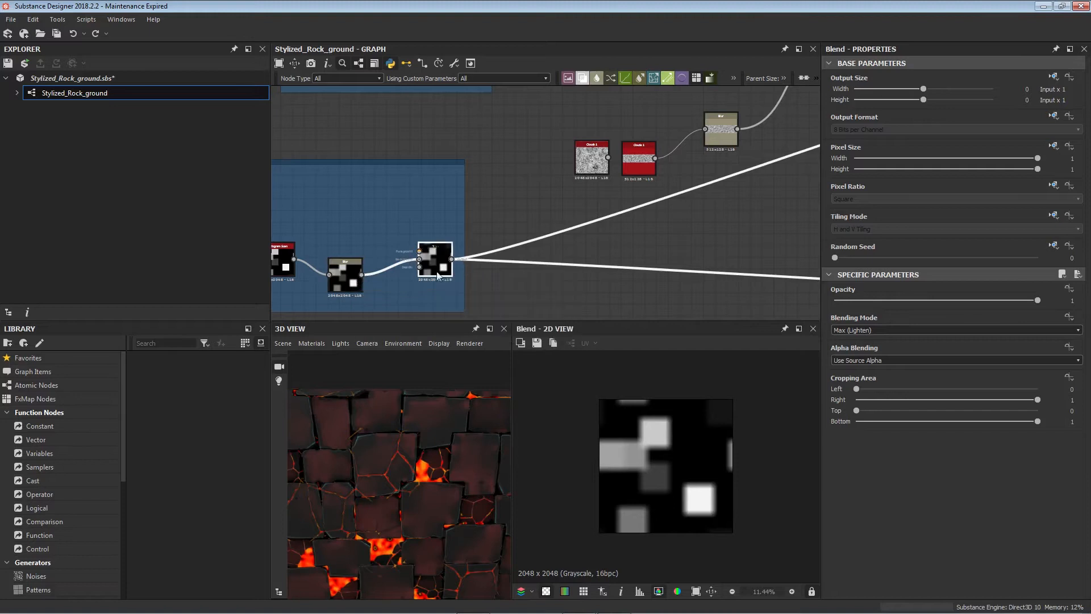
pyautogui.scroll(-4, 623, 275)
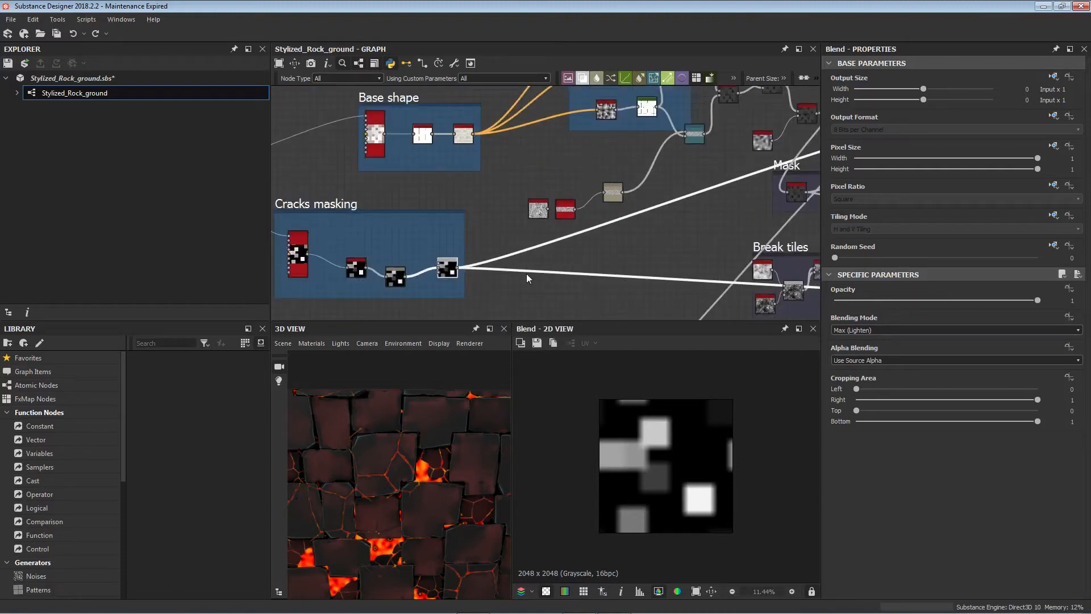
pyautogui.moveTo(614, 250); pyautogui.dragTo(358, 315, button='middle')
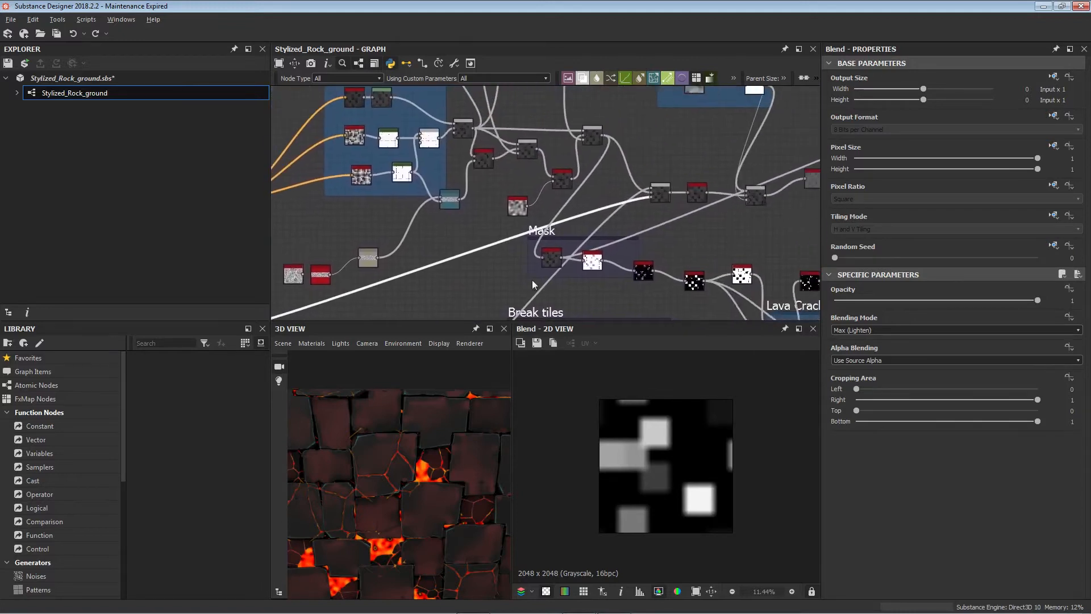
pyautogui.click(662, 196)
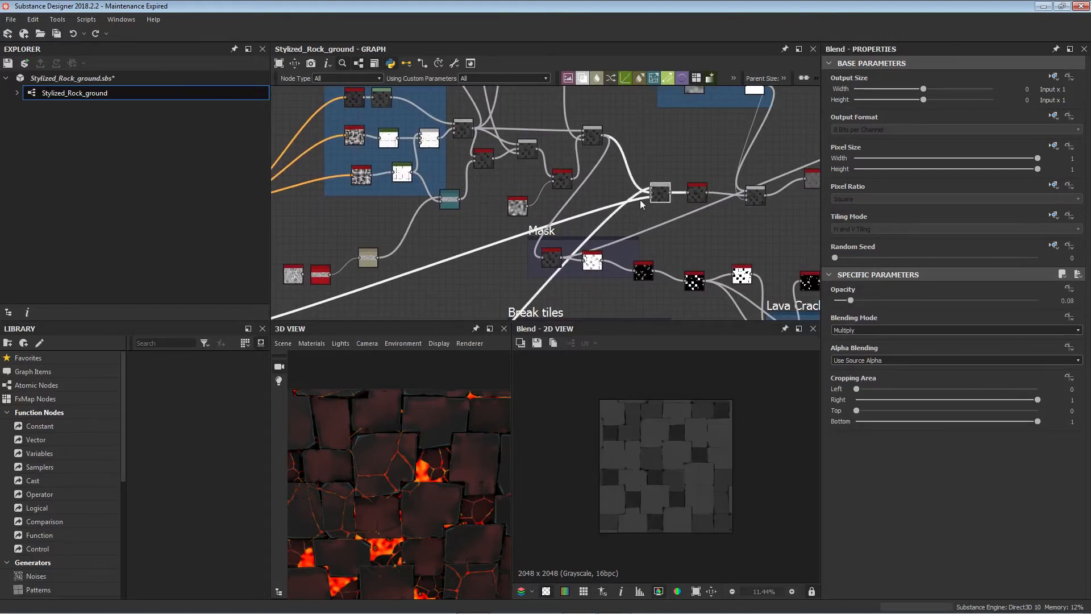
pyautogui.scroll(8, 642, 199)
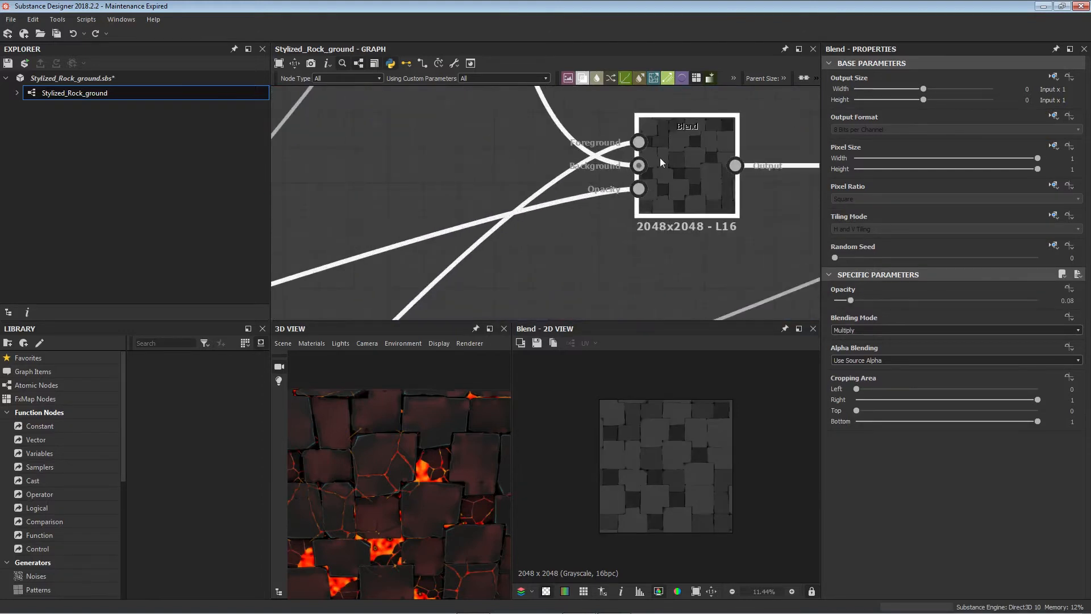
# - Open the Tile Sampler in the Cracks frame and review its X and Y Amount, Pattern and Size parameters
pyautogui.scroll(-8, 662, 168)
pyautogui.moveTo(600, 270); pyautogui.dragTo(719, 80, button='middle')
pyautogui.moveTo(533, 189); pyautogui.dragTo(612, 217, button='middle')
pyautogui.scroll(6, 475, 214)
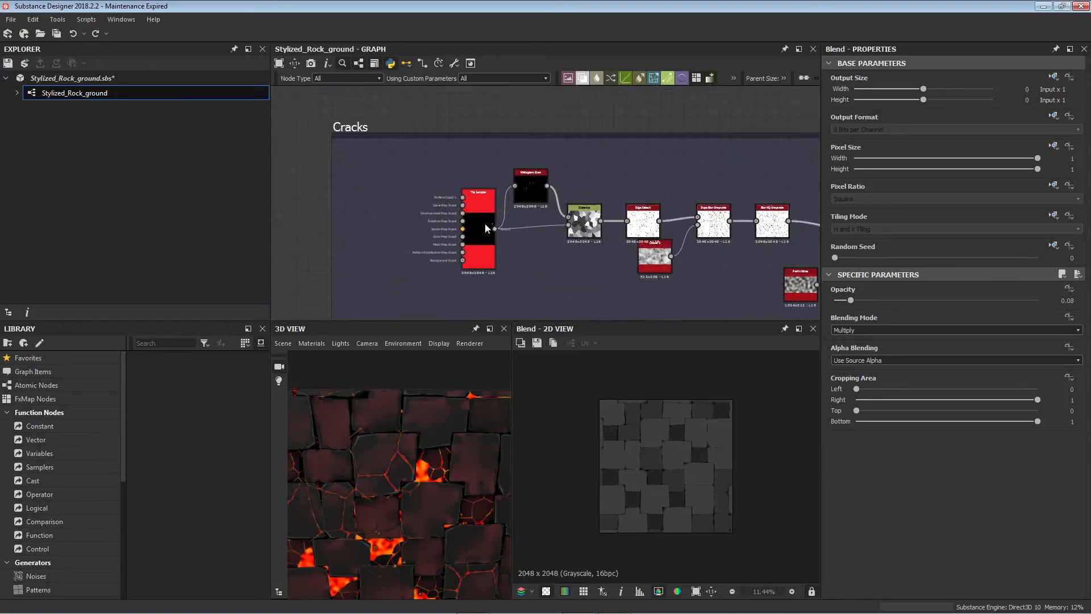
pyautogui.doubleClick(481, 230)
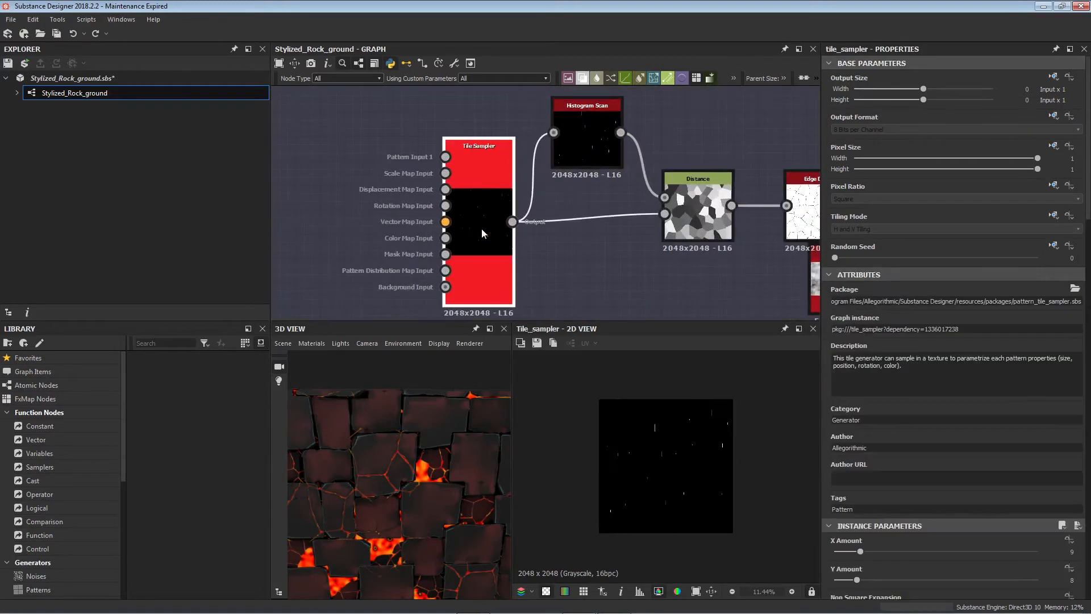
pyautogui.scroll(-2, 929, 469)
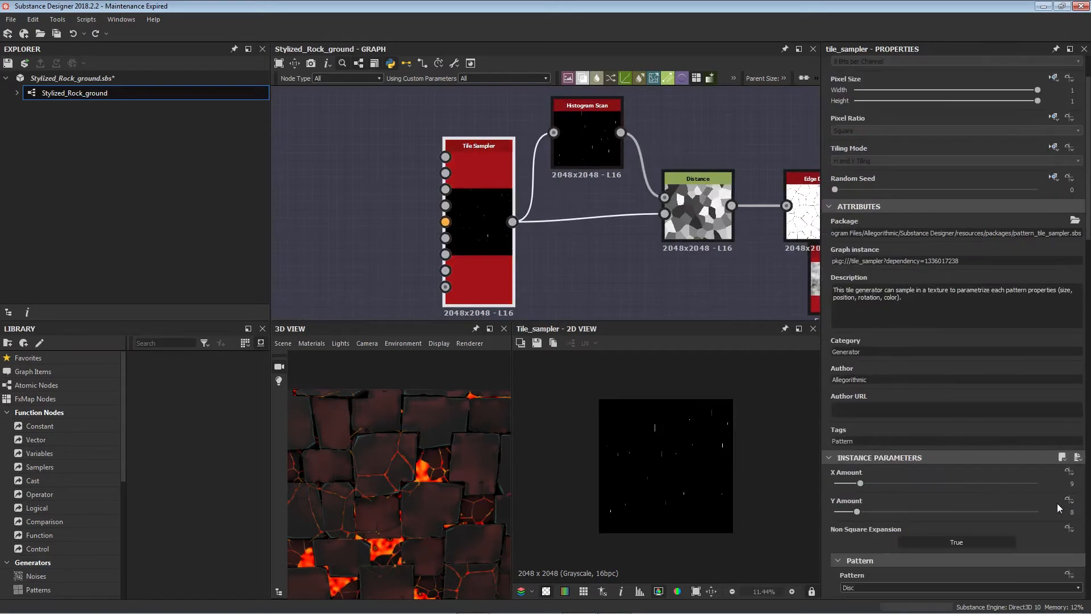
pyautogui.scroll(-1, 1063, 511)
pyautogui.scroll(-1, 1073, 527)
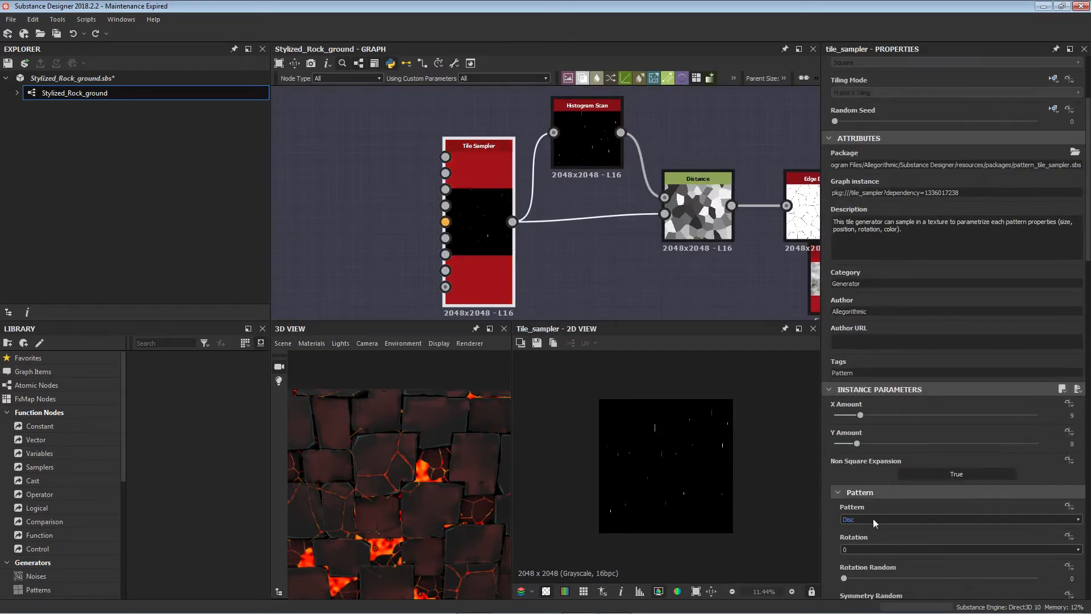
pyautogui.scroll(-7, 875, 518)
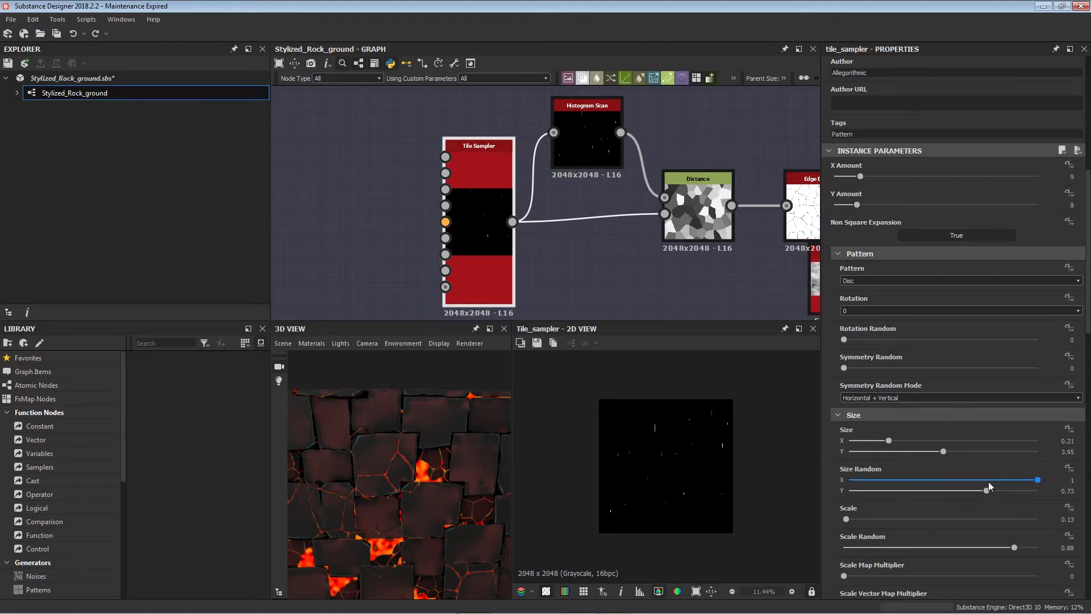
pyautogui.scroll(-1, 988, 482)
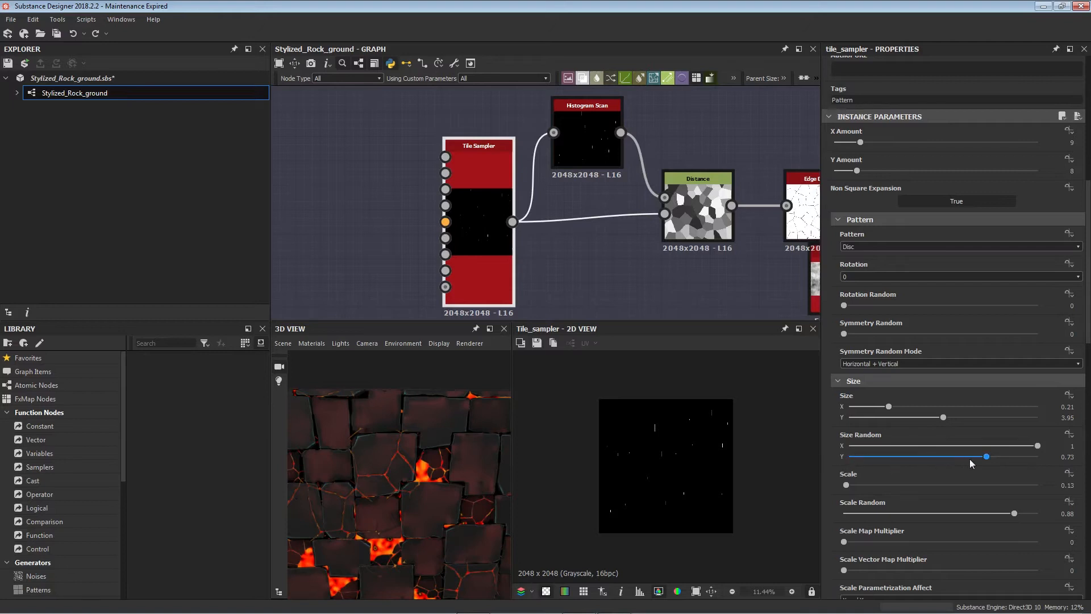
# - Try a lower Y Size Random on the Cracks Tile Sampler, undo it, and review the Scale and Position parameters
pyautogui.moveTo(988, 457); pyautogui.dragTo(916, 462)
pyautogui.hotkey('ctrl', 'z')
pyautogui.scroll(-1, 880, 423)
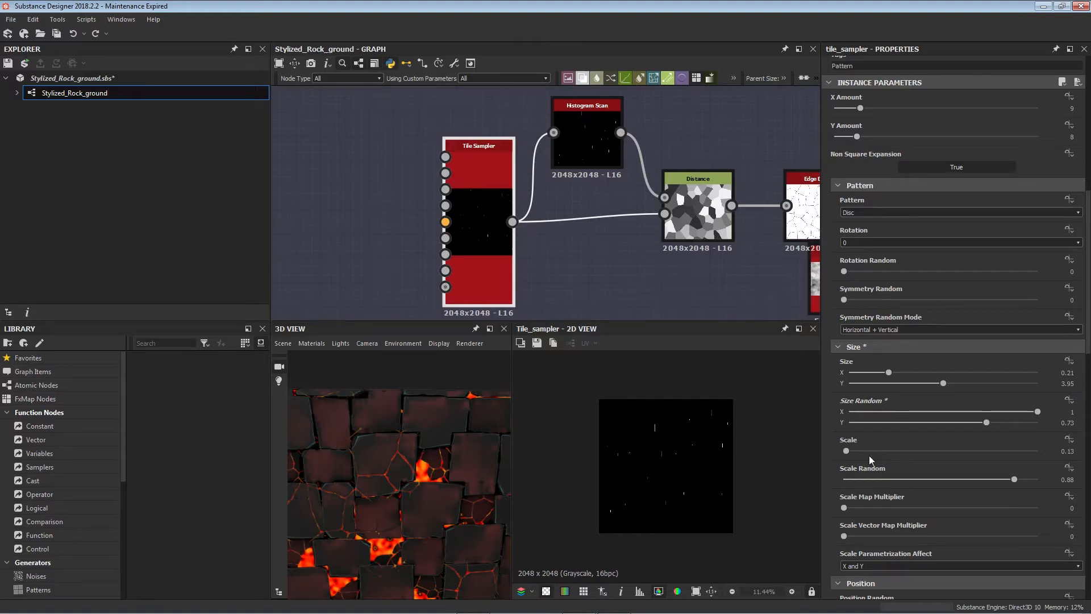
pyautogui.scroll(-2, 872, 468)
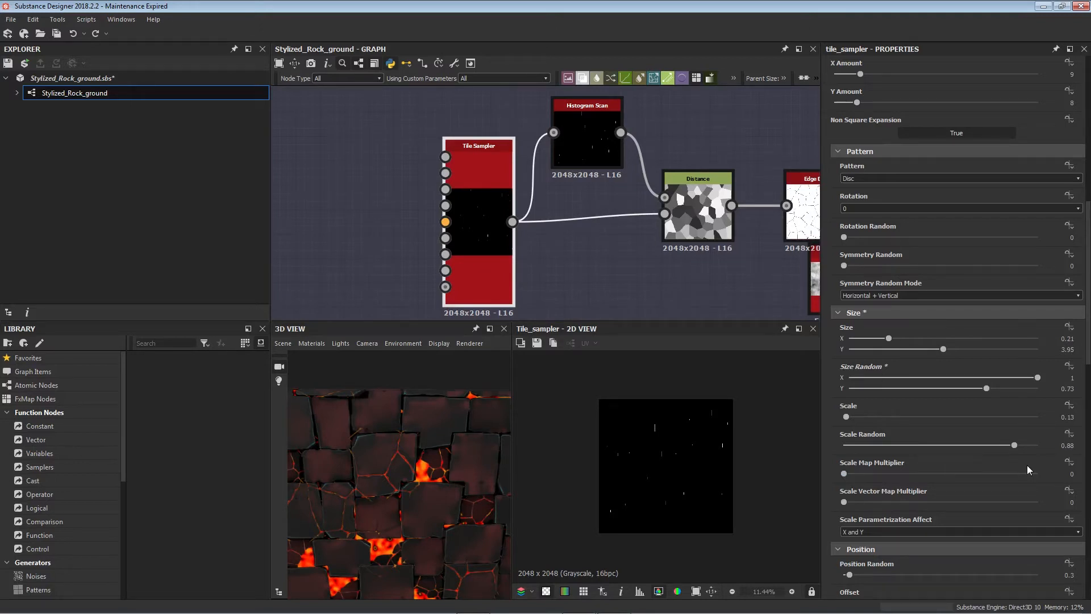
pyautogui.scroll(-2, 1027, 465)
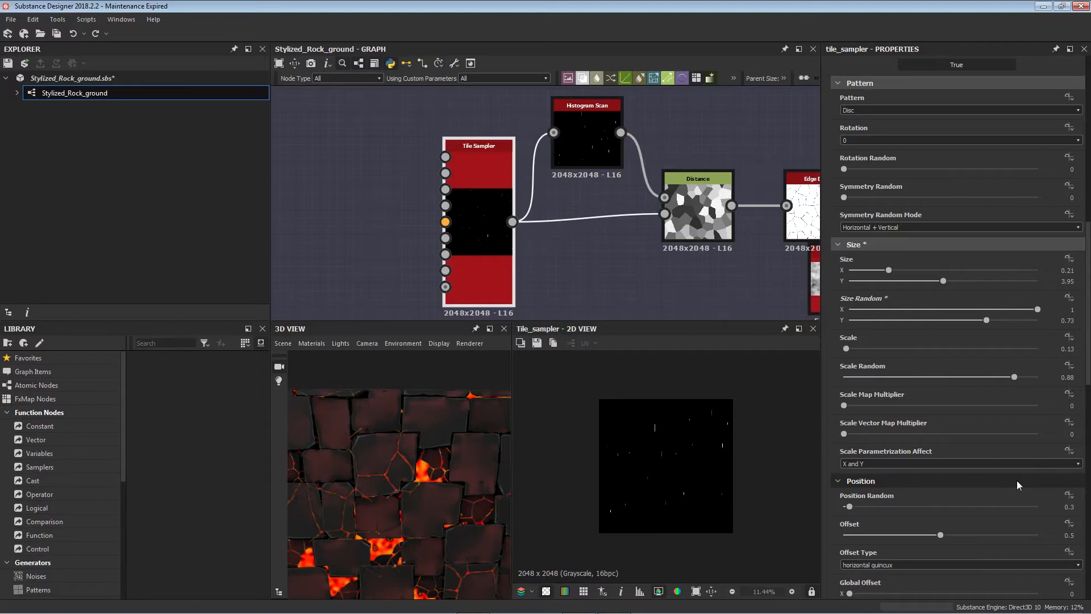
# - Review the Position, Rotation and Color parameters of the Cracks Tile Sampler, including Color Random
pyautogui.scroll(-1, 1017, 482)
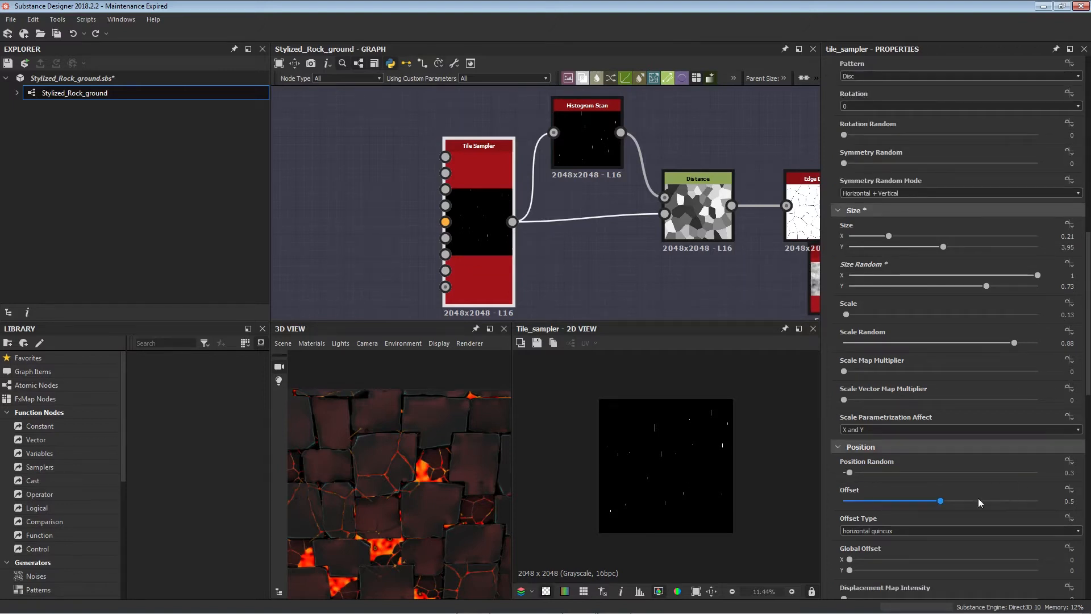
pyautogui.scroll(-5, 985, 495)
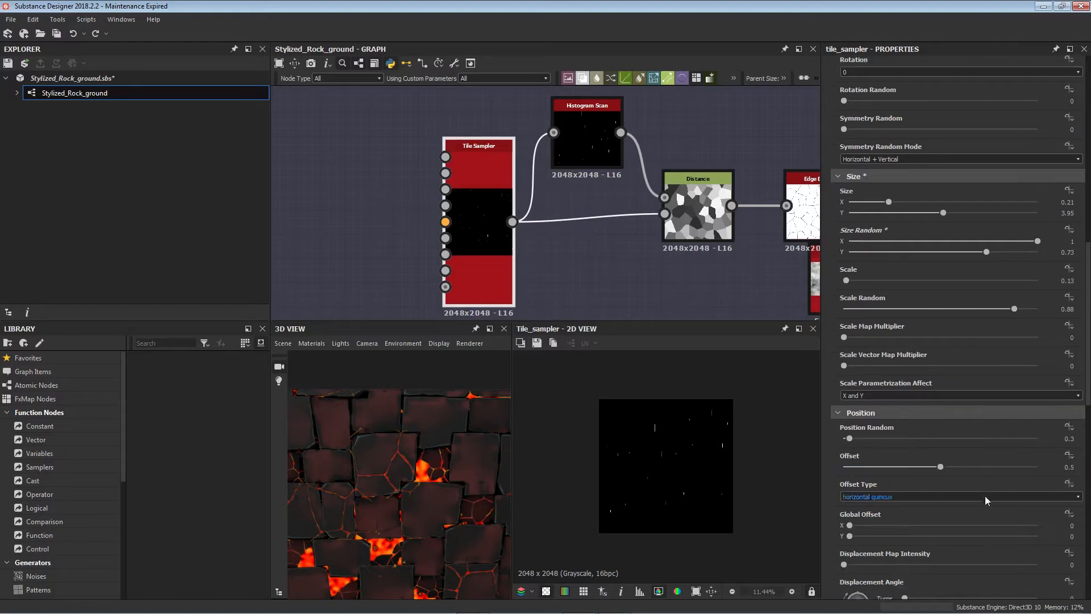
pyautogui.scroll(-12, 974, 514)
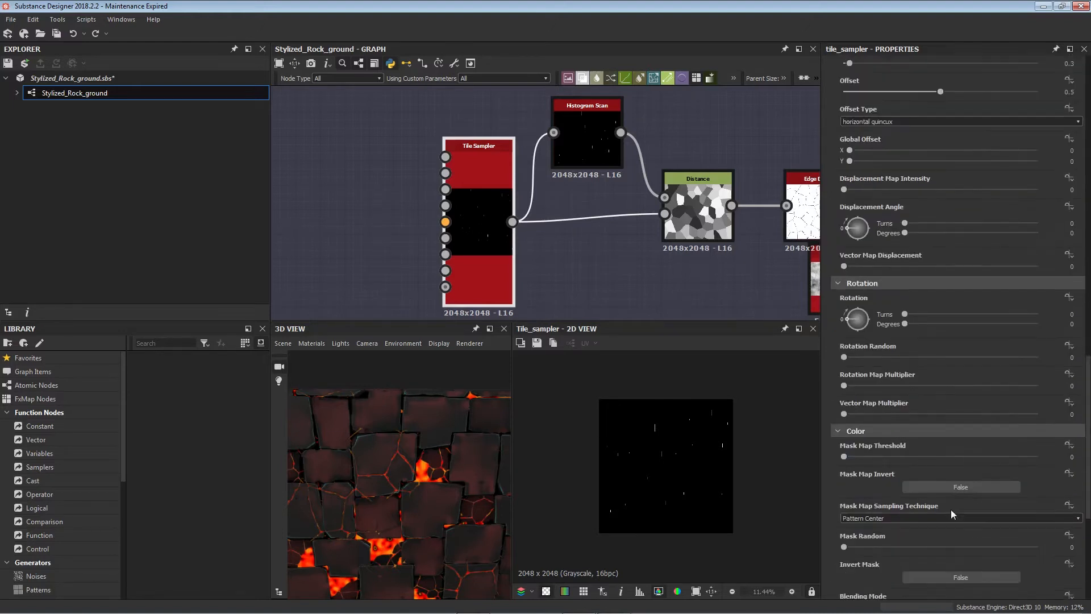
pyautogui.scroll(-3, 950, 507)
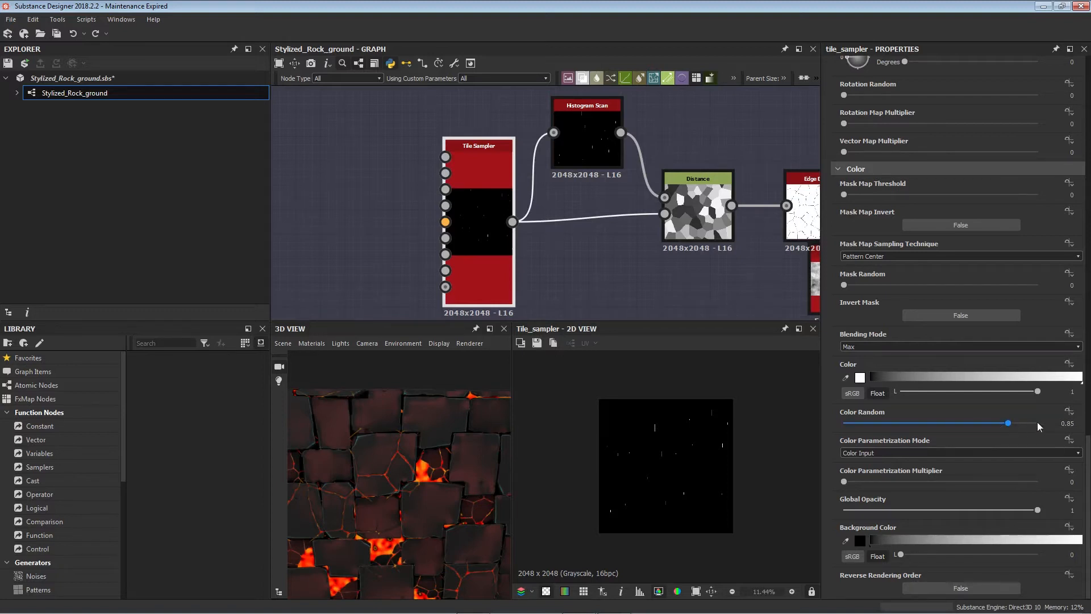
# - Inspect the Histogram Scan node after the Tile Sampler, checking its Position and Contrast and examining the thin line shapes up close
pyautogui.moveTo(669, 287); pyautogui.dragTo(568, 293, button='middle')
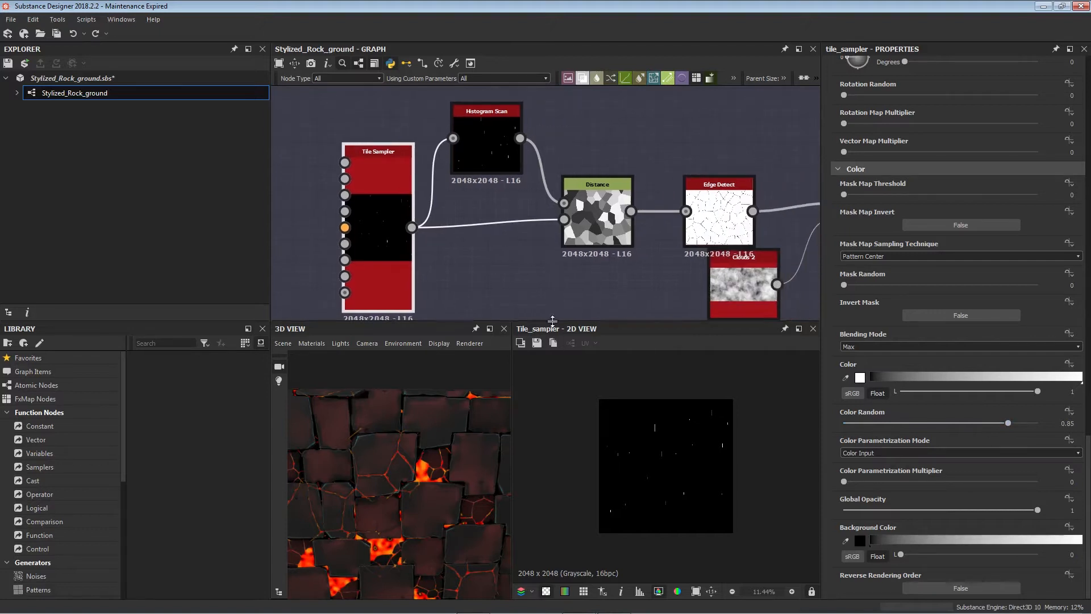
pyautogui.click(487, 158)
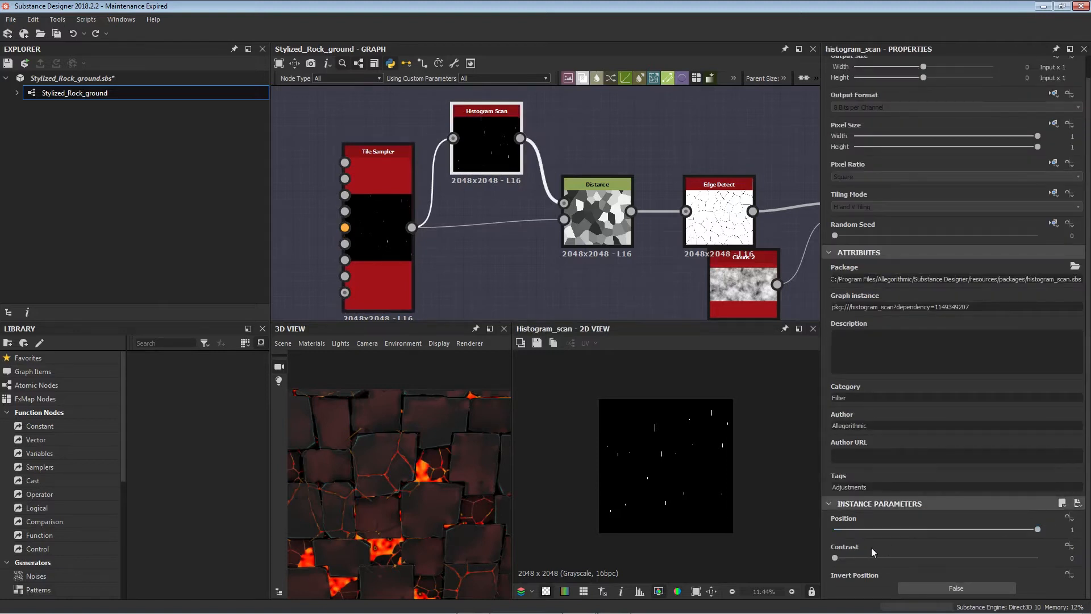
pyautogui.scroll(10, 710, 449)
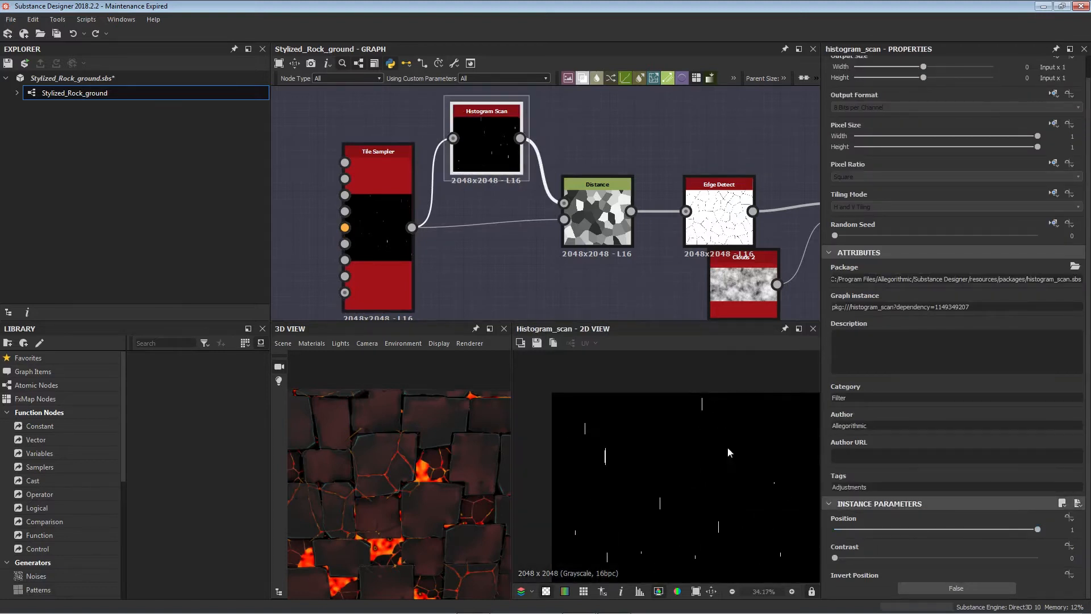
pyautogui.scroll(5, 670, 473)
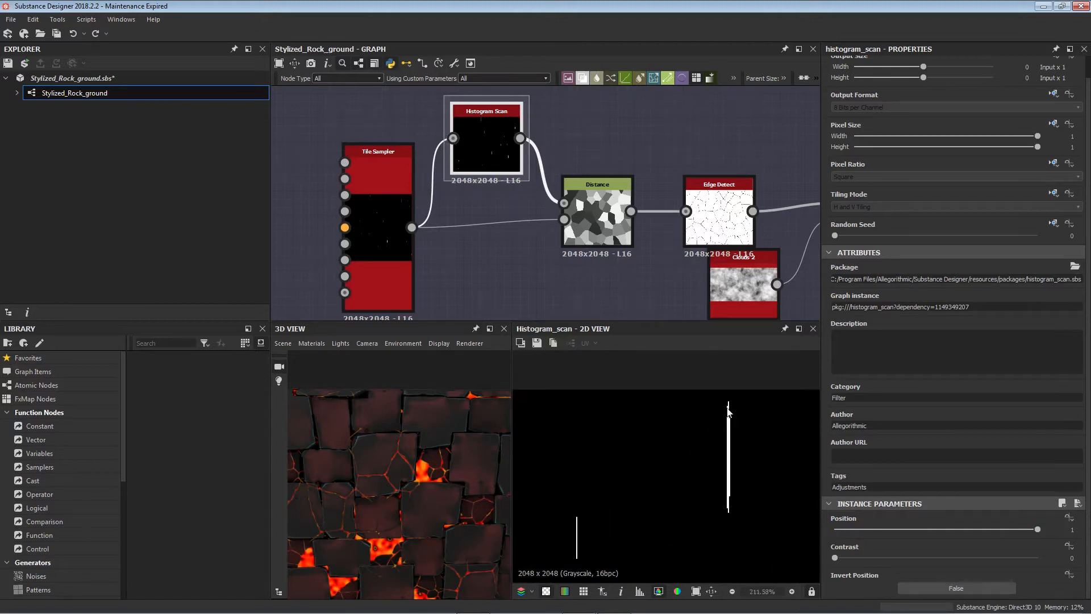
pyautogui.scroll(-5, 726, 465)
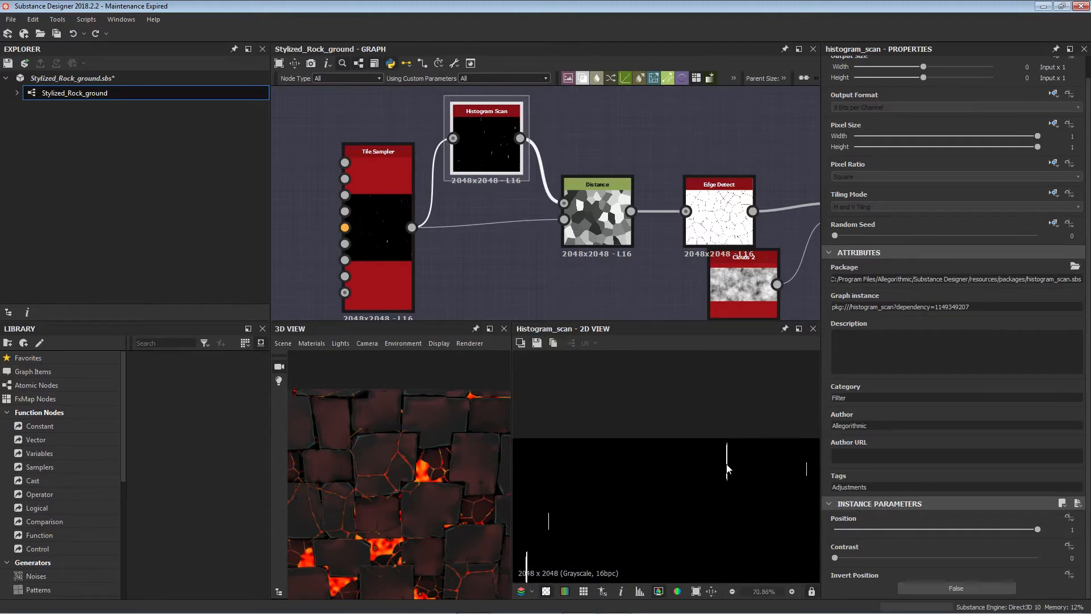
pyautogui.scroll(5, 728, 468)
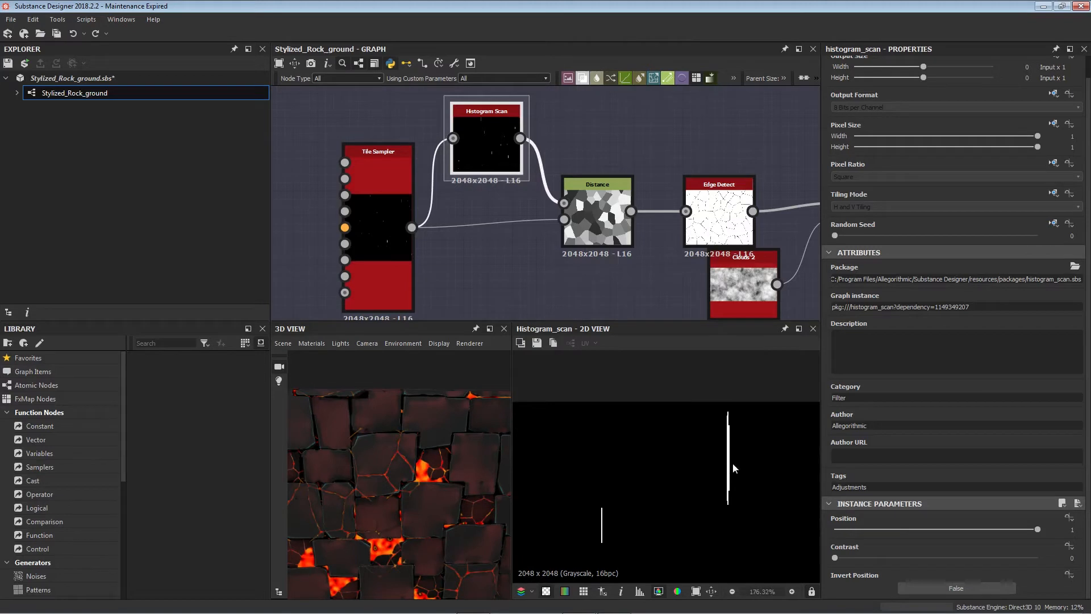
pyautogui.scroll(-10, 652, 446)
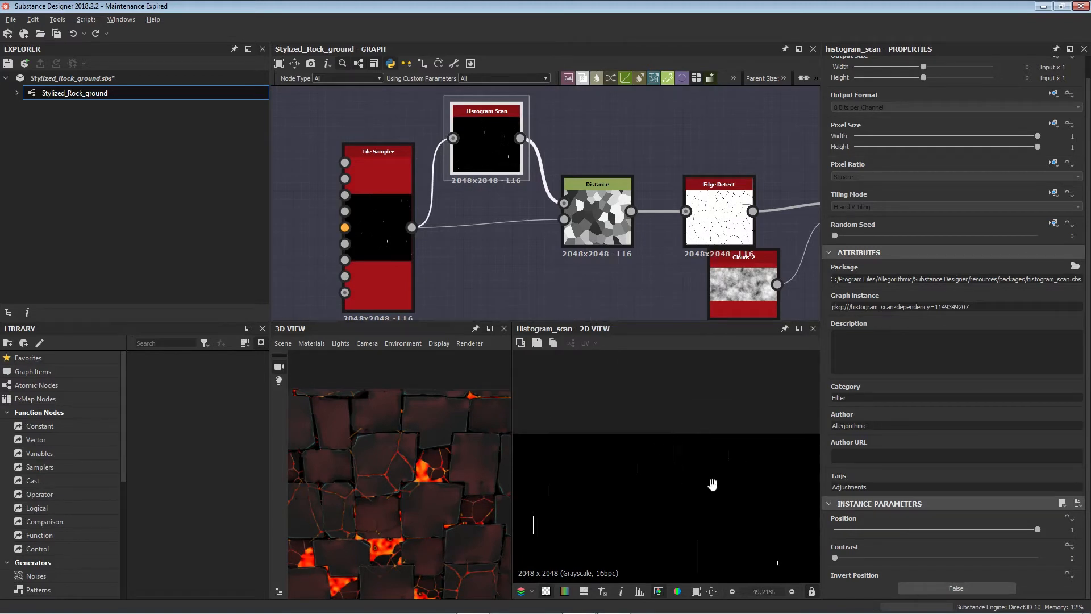
# - Examine the Distance node's cell pattern, its Tile Sampler source, and its Maximum Distance and Combine Source/Distance settings
pyautogui.doubleClick(601, 209)
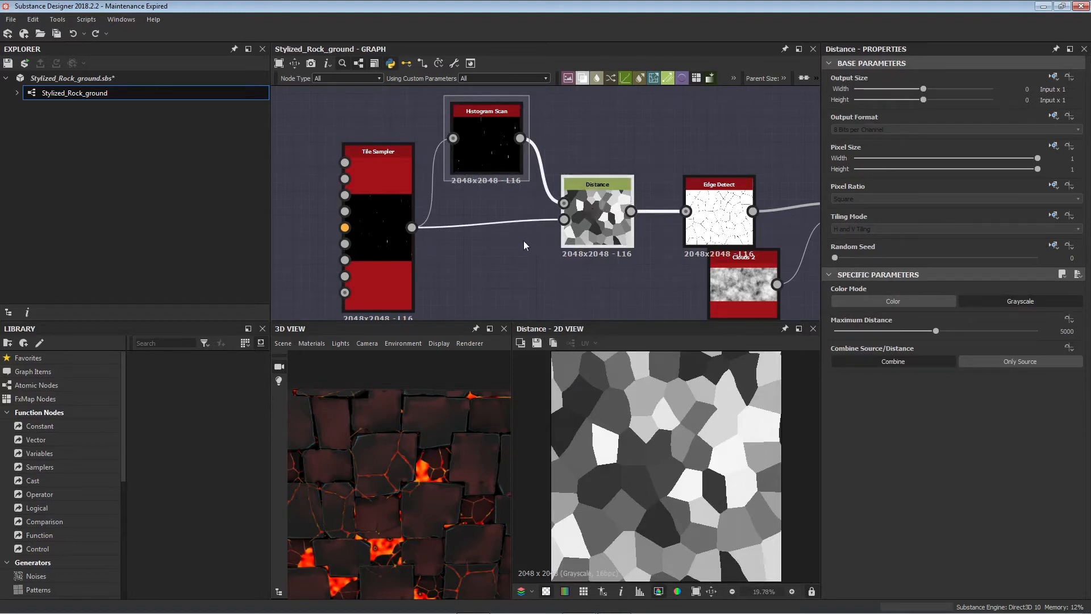
pyautogui.doubleClick(380, 235)
pyautogui.doubleClick(609, 208)
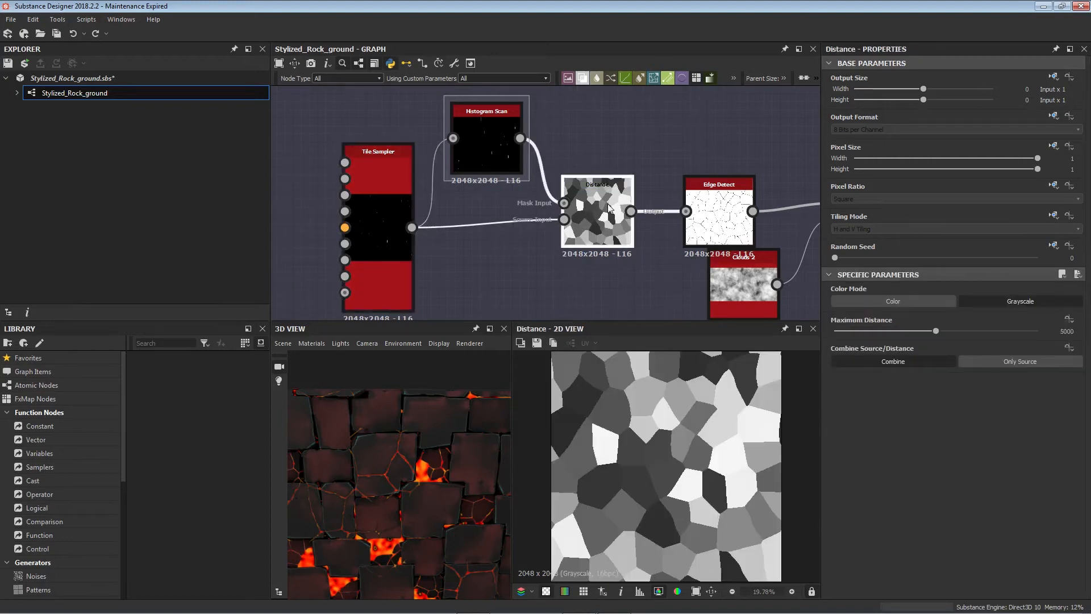
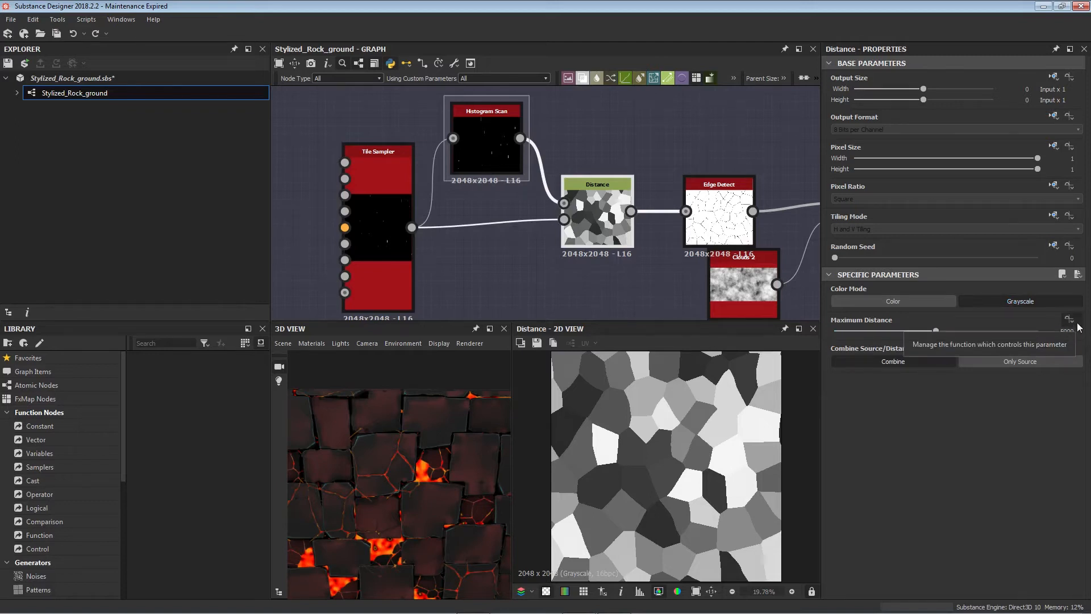
pyautogui.scroll(-2, 652, 455)
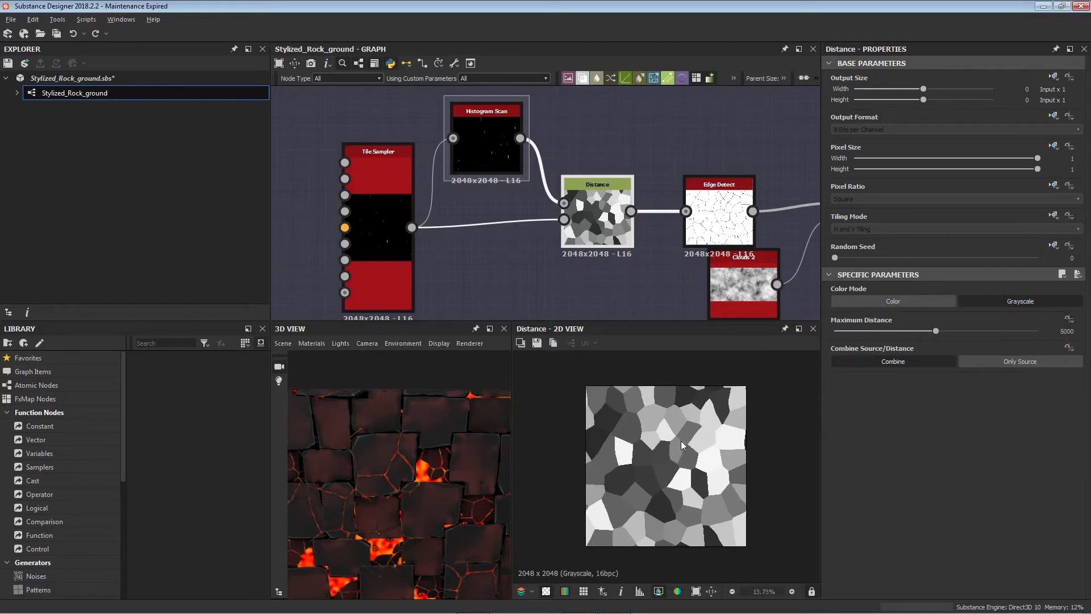
pyautogui.scroll(2, 646, 449)
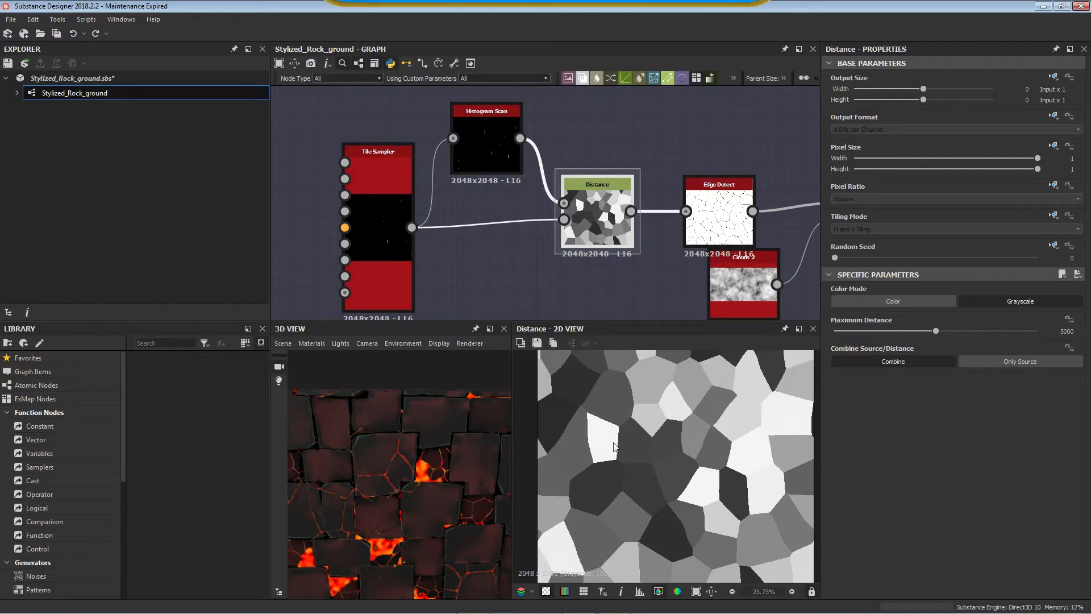
# - Inspect the Edge Detect node's crack outlines and review its Edge Width and Edge Roundness parameters
pyautogui.moveTo(668, 286); pyautogui.dragTo(427, 246, button='middle')
pyautogui.doubleClick(479, 167)
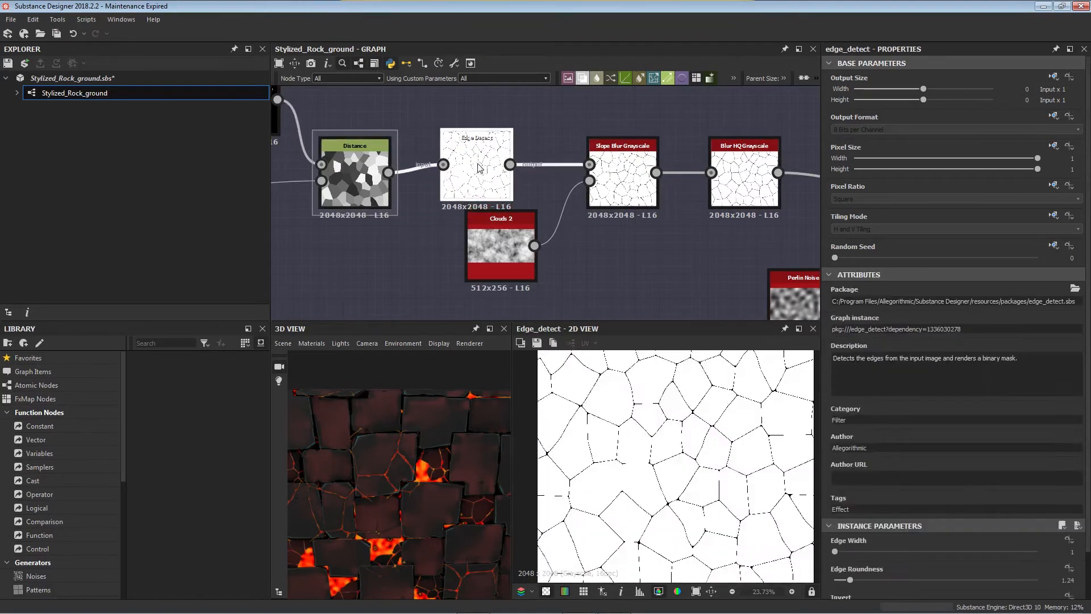
pyautogui.scroll(3, 673, 476)
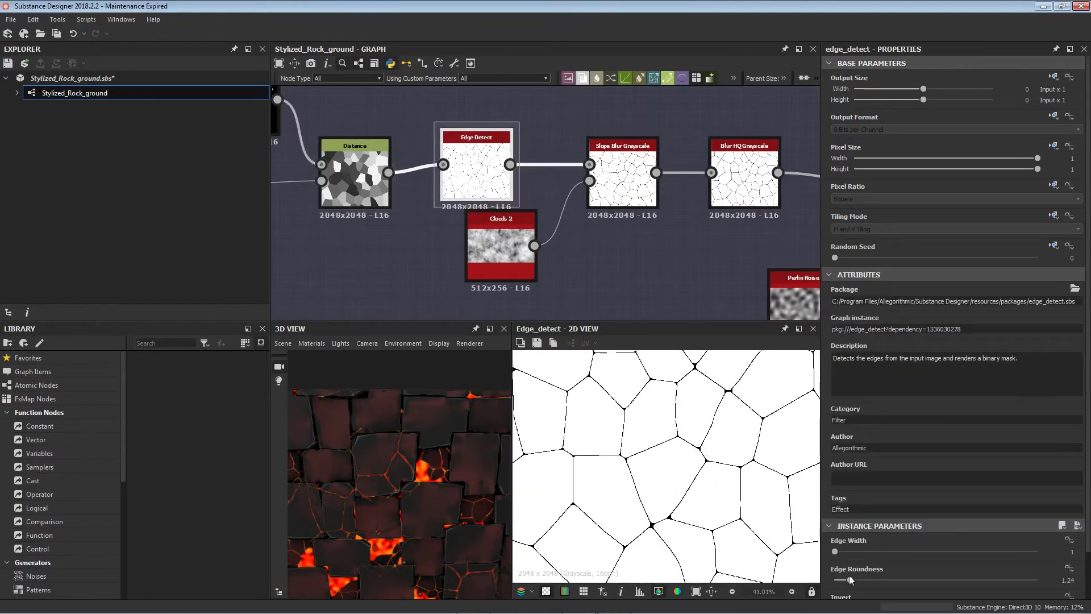
pyautogui.scroll(-1, 941, 592)
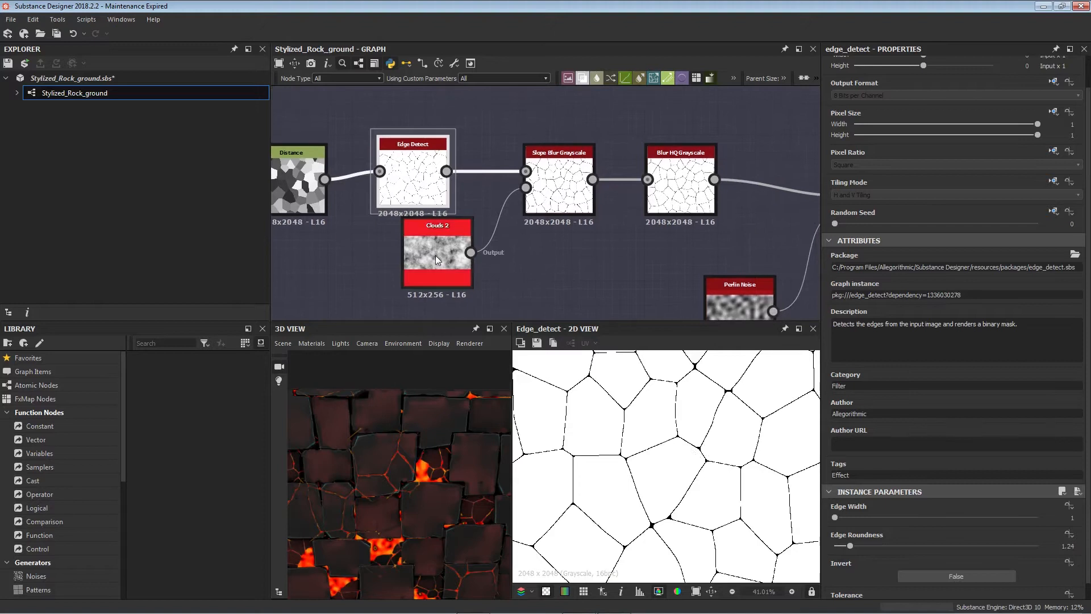
# - Move the Clouds 2 node slightly down, clear of Edge Detect, and examine the Slope Blur Grayscale result up close
pyautogui.moveTo(436, 255); pyautogui.dragTo(437, 272)
pyautogui.click(560, 187)
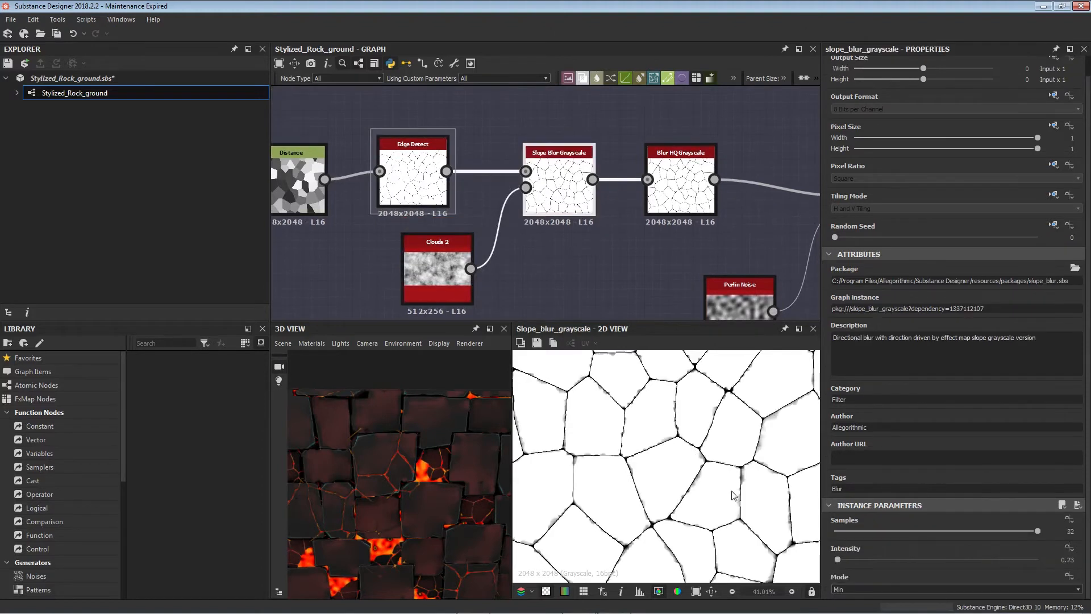
pyautogui.scroll(4, 746, 487)
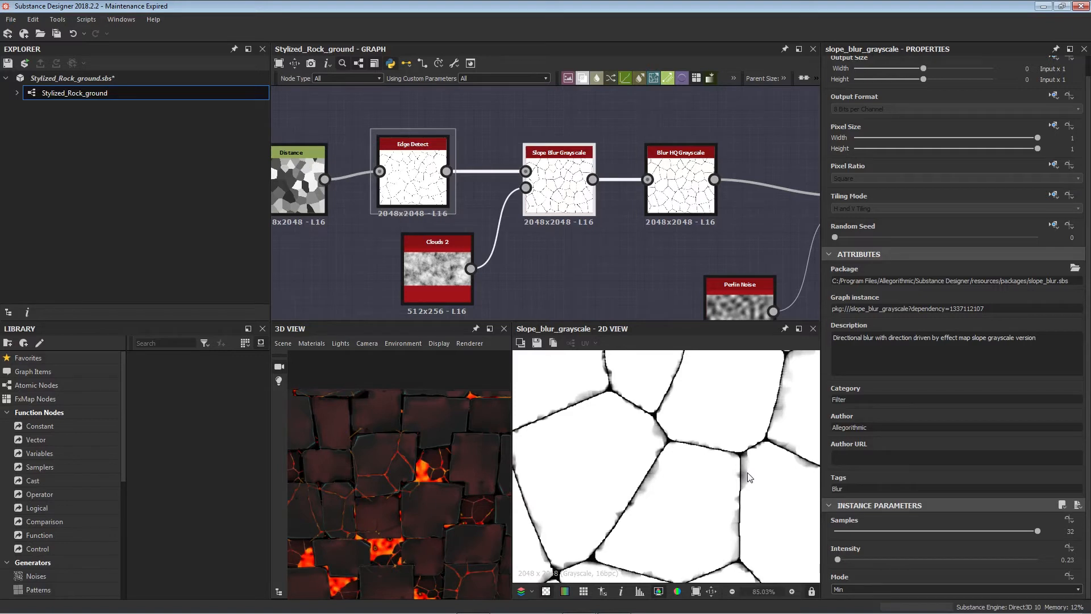
# - Check the Clouds 2 noise feeding the slope input and review the Slope Blur Grayscale's Samples, Intensity and Mode
pyautogui.click(428, 281)
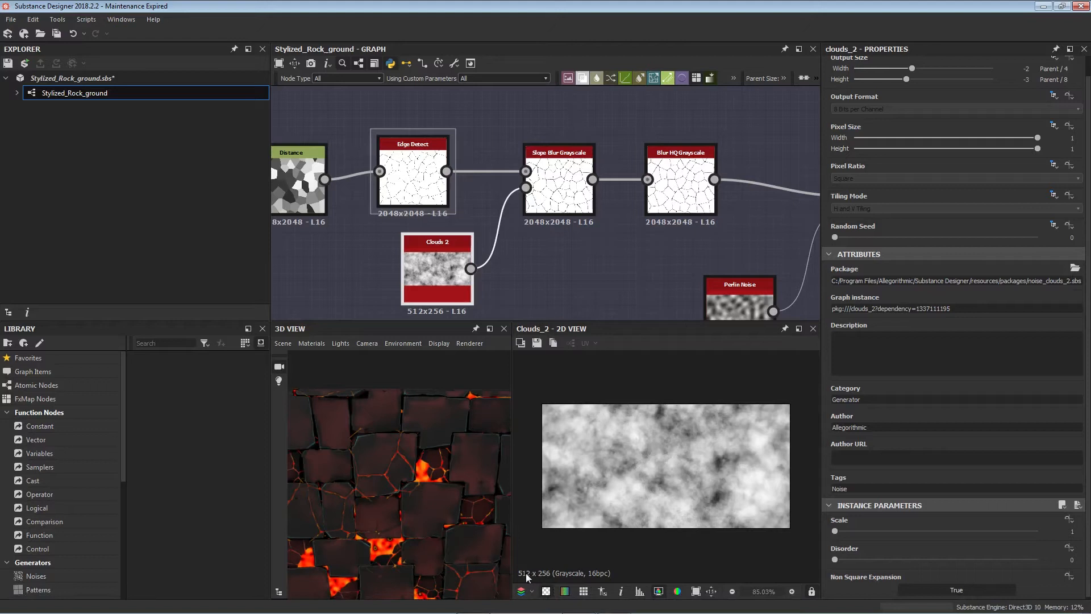
pyautogui.moveTo(604, 225); pyautogui.dragTo(578, 248, button='middle')
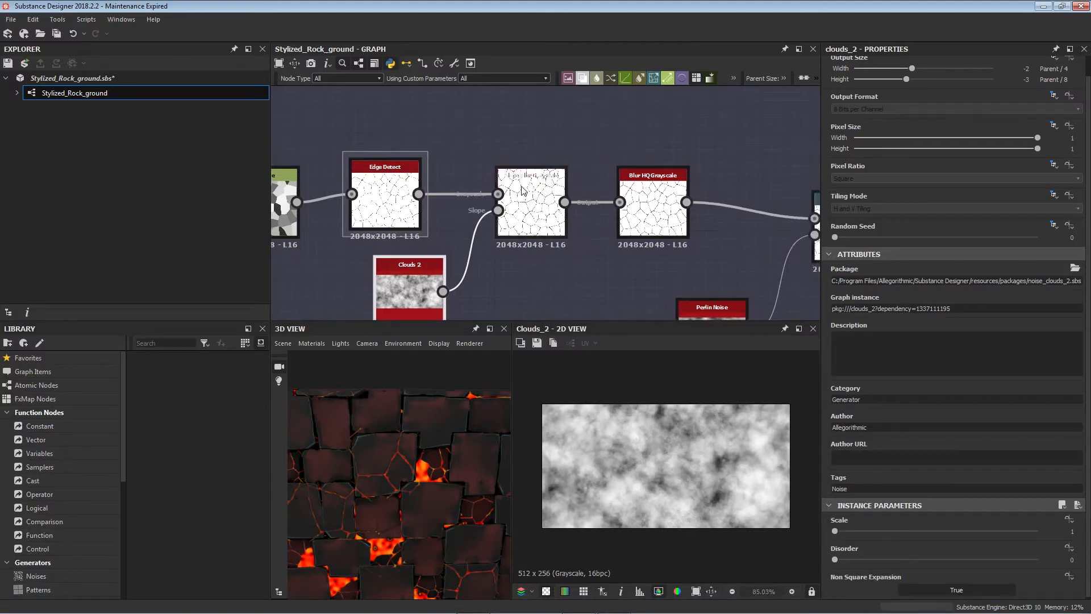
pyautogui.doubleClick(531, 204)
pyautogui.scroll(-4, 616, 575)
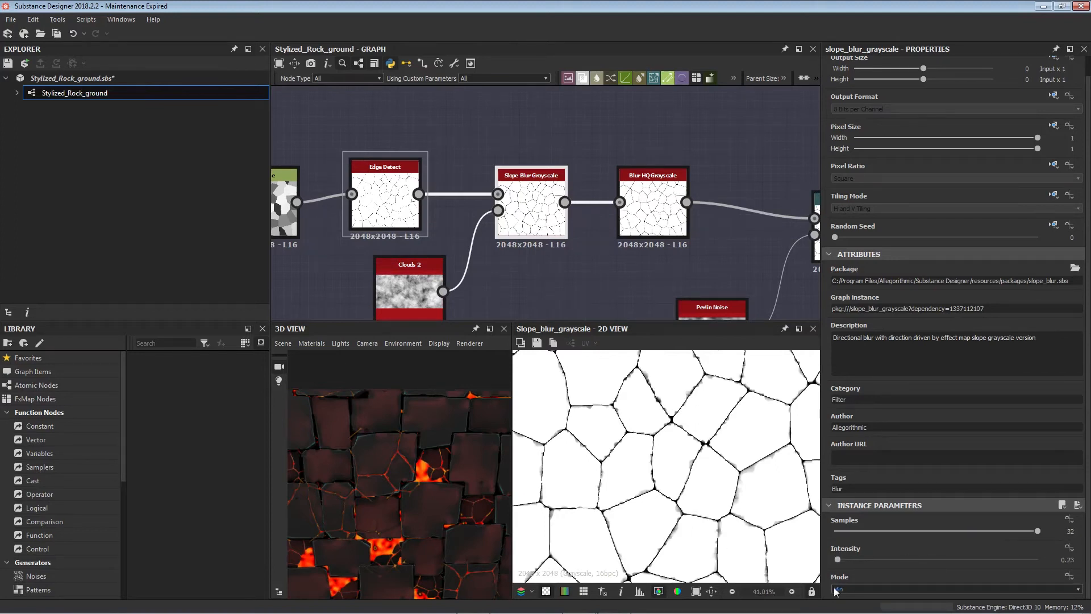
# - Review the Blur HQ Grayscale node's Intensity and compare its softened crack lines with the Slope Blur Grayscale result
pyautogui.moveTo(631, 245); pyautogui.dragTo(534, 241, button='middle')
pyautogui.click(553, 211)
pyautogui.doubleClick(553, 211)
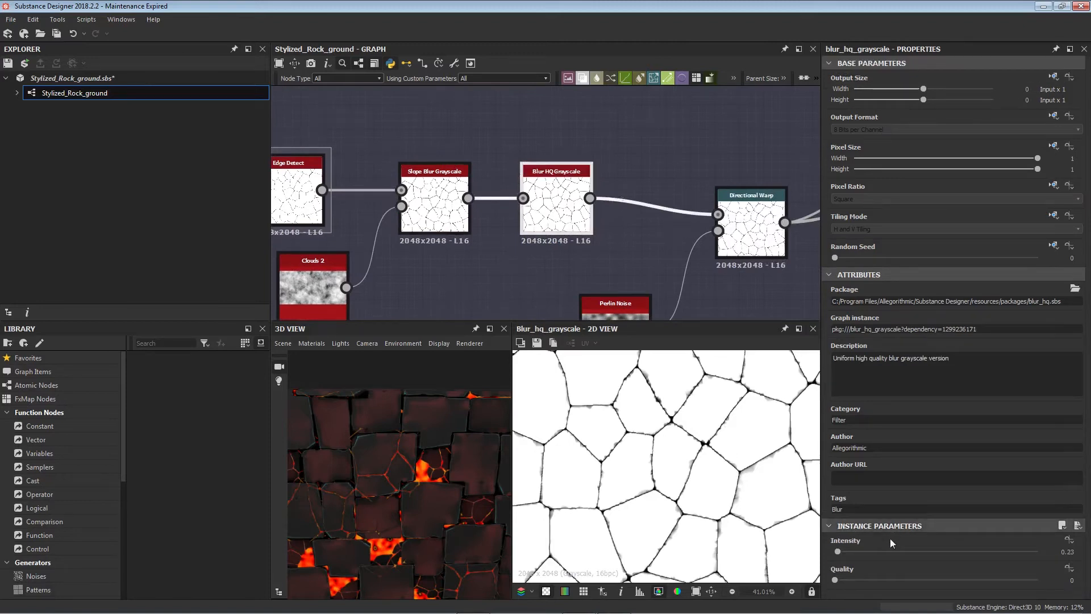
pyautogui.scroll(5, 649, 481)
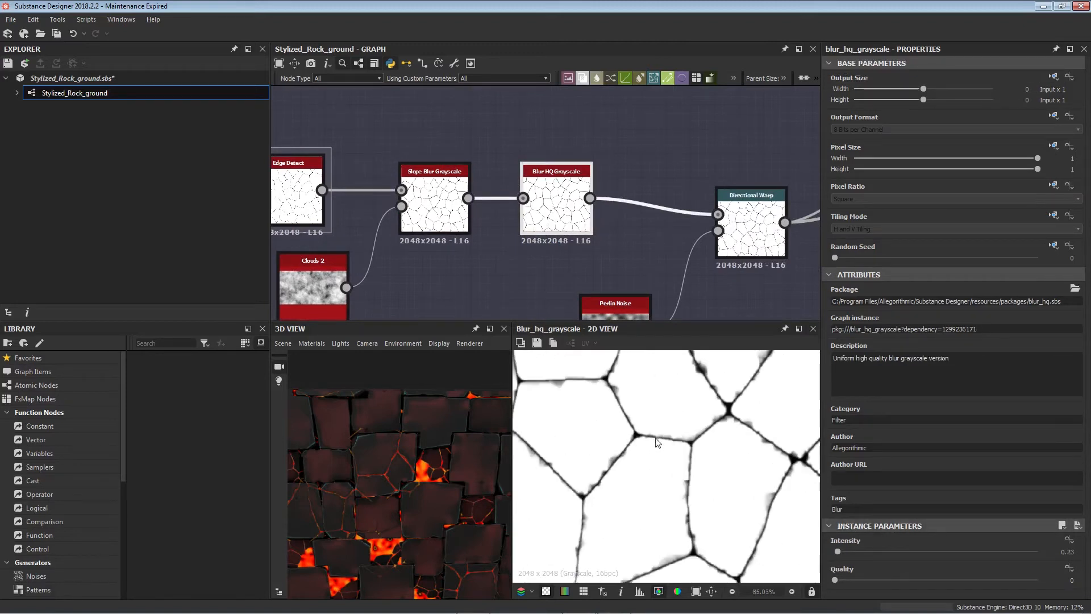
pyautogui.doubleClick(436, 203)
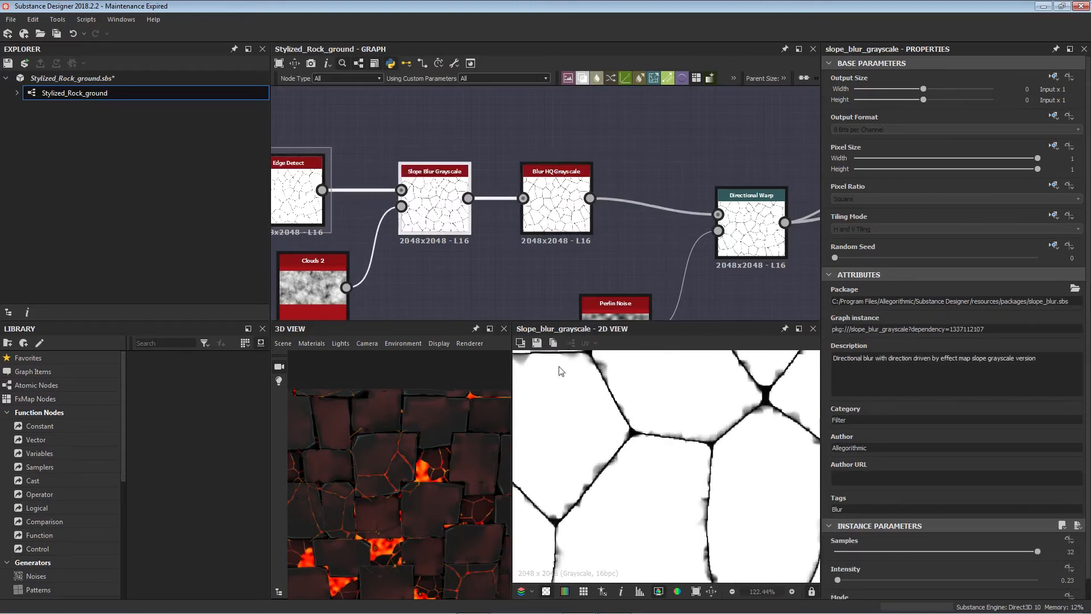
pyautogui.scroll(6, 656, 444)
pyautogui.doubleClick(559, 202)
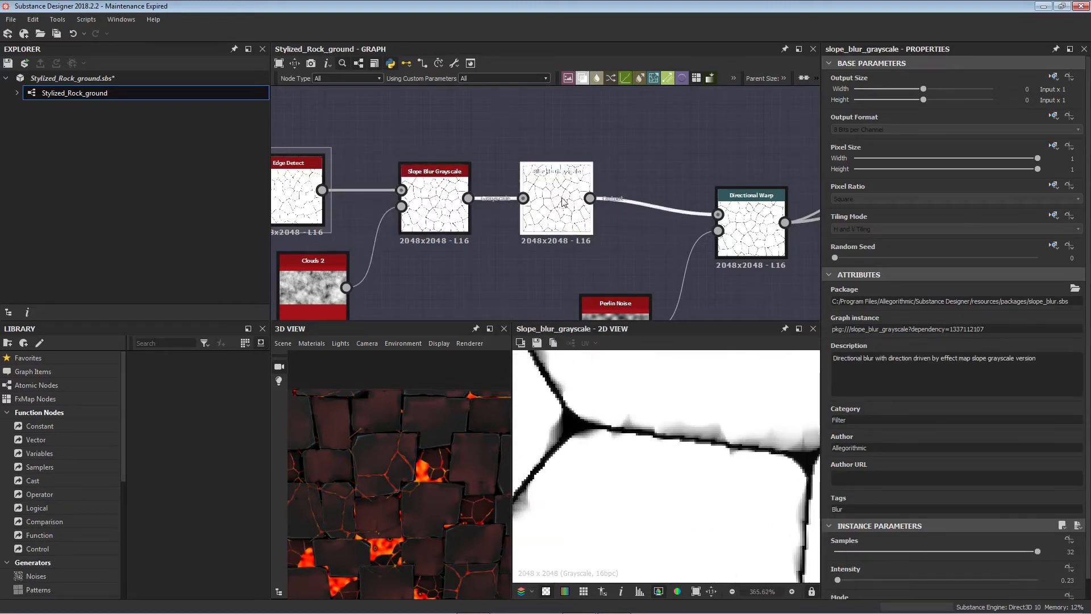
pyautogui.scroll(-5, 631, 424)
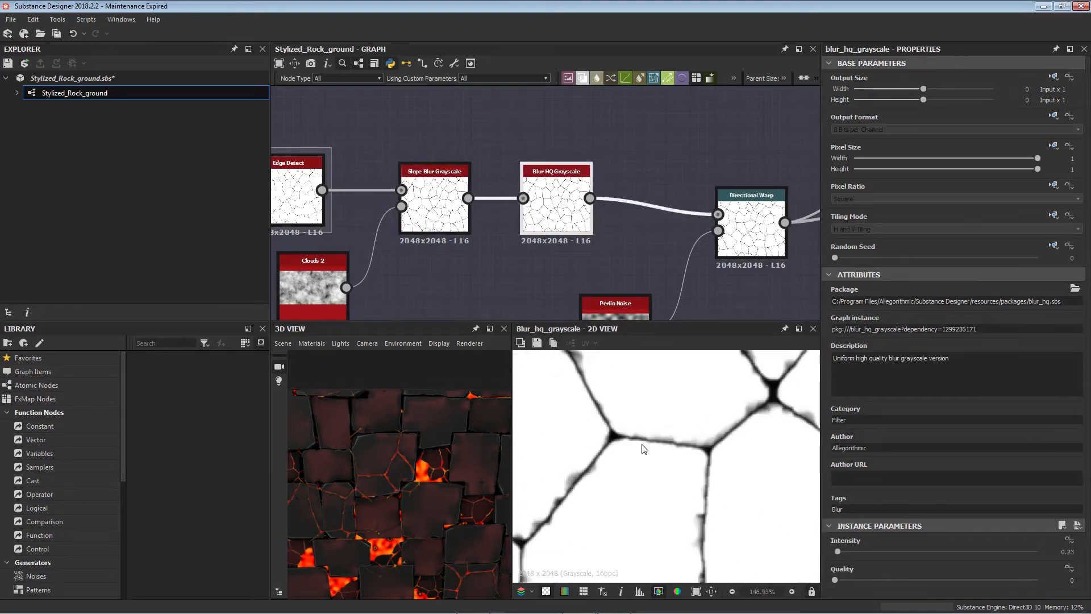
# - Inspect the Directional Warp node's Intensity and warped cracks along with the Perlin Noise driving it
pyautogui.moveTo(686, 214); pyautogui.dragTo(559, 127, button='middle')
pyautogui.scroll(-5, 659, 449)
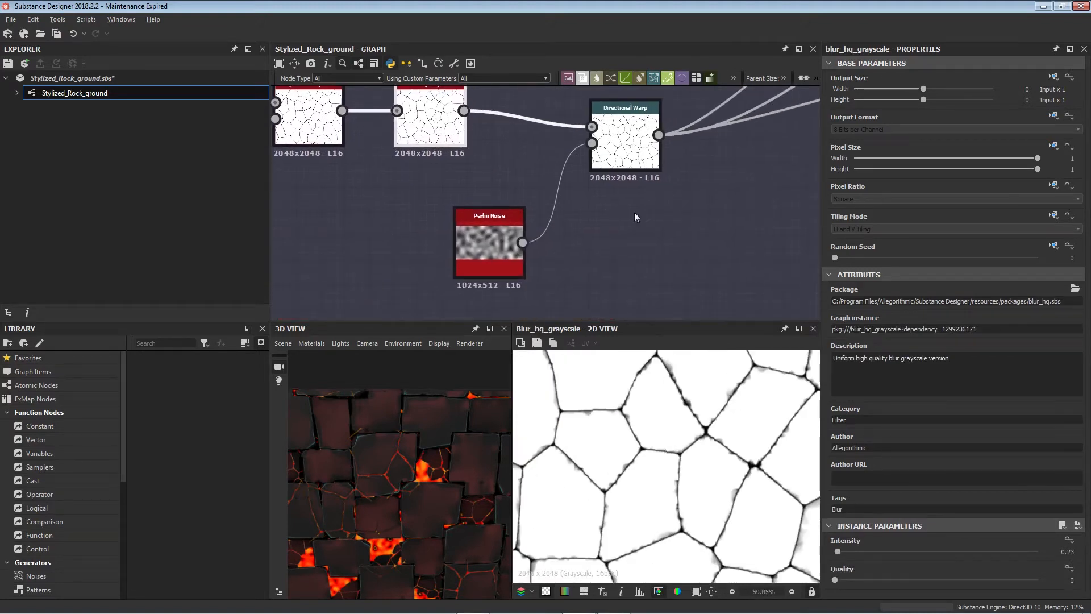
pyautogui.doubleClick(625, 139)
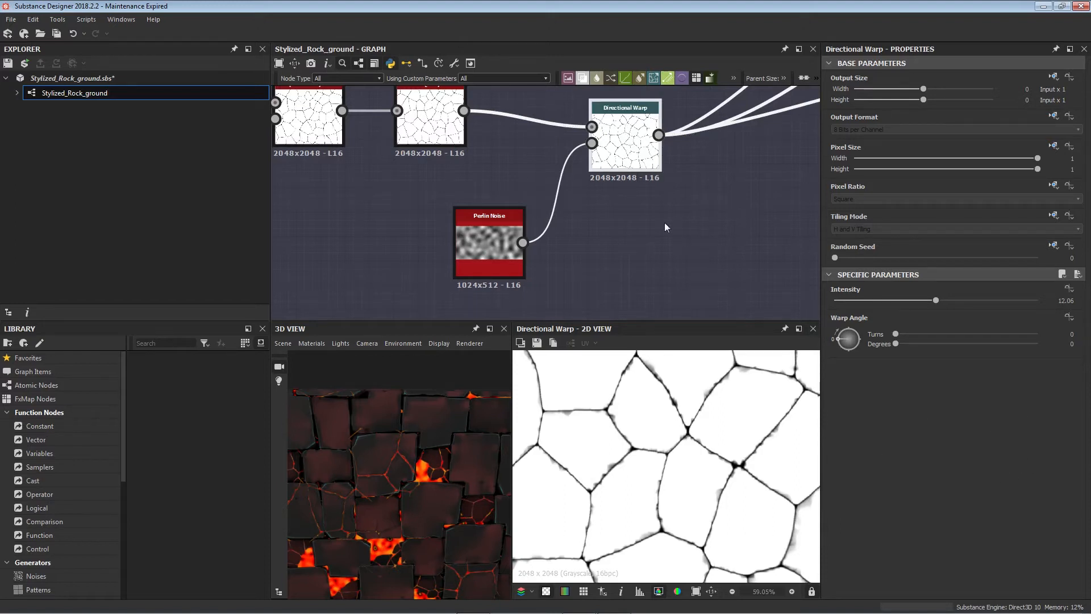
pyautogui.scroll(-4, 660, 498)
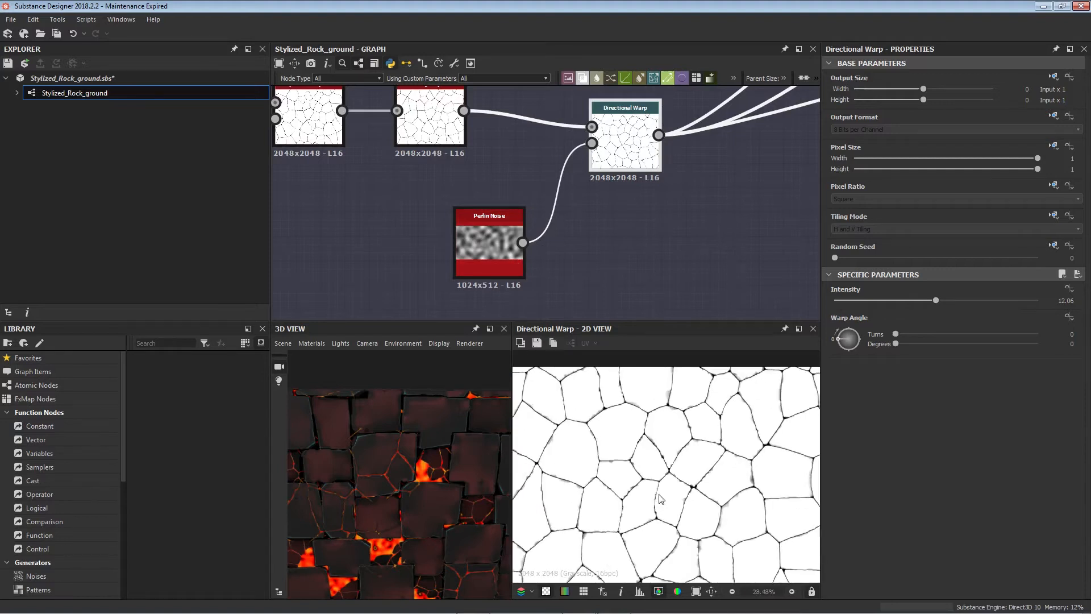
pyautogui.scroll(-2, 658, 500)
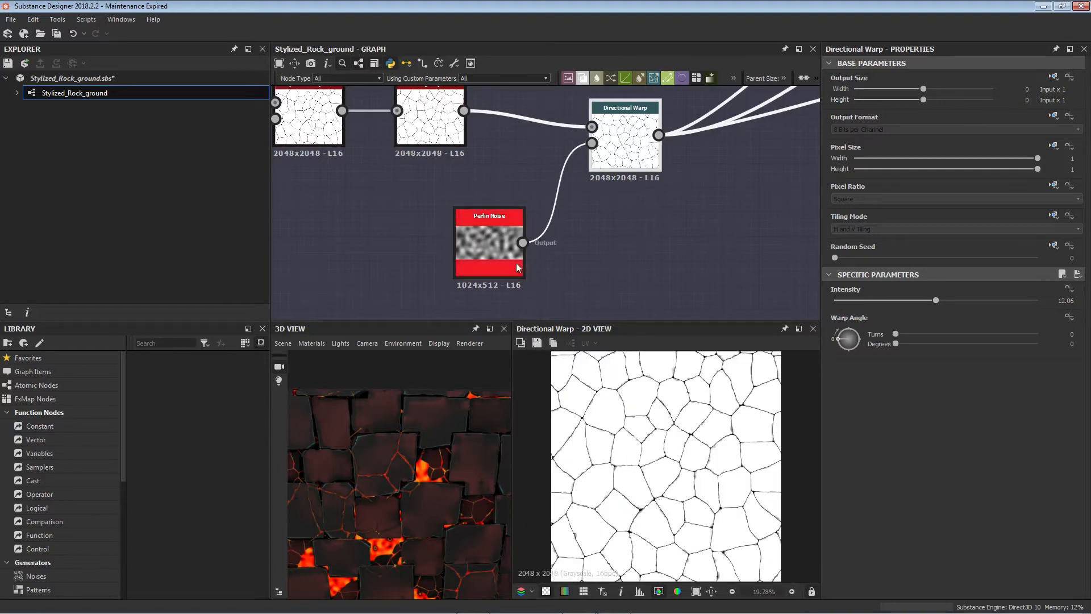
pyautogui.click(504, 241)
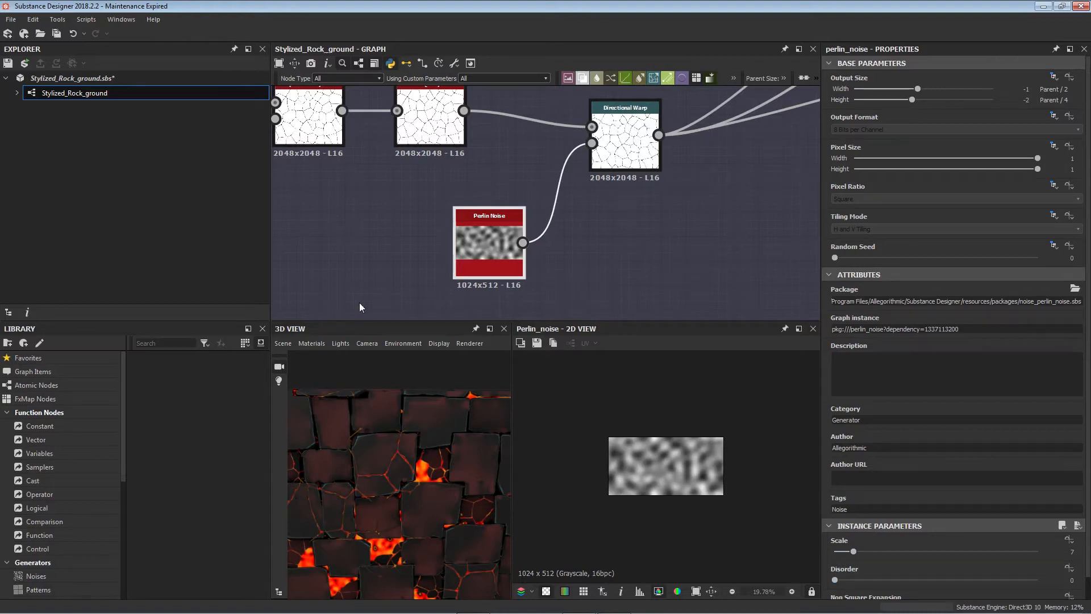
# - Review the Opacity and Blending Mode of the Blend node that combines the cracks with the tile shapes before Safe Transform Grayscale
pyautogui.scroll(-3, 494, 296)
pyautogui.moveTo(588, 231); pyautogui.dragTo(504, 309, button='middle')
pyautogui.scroll(-5, 512, 296)
pyautogui.scroll(-1, 558, 277)
pyautogui.scroll(4, 635, 174)
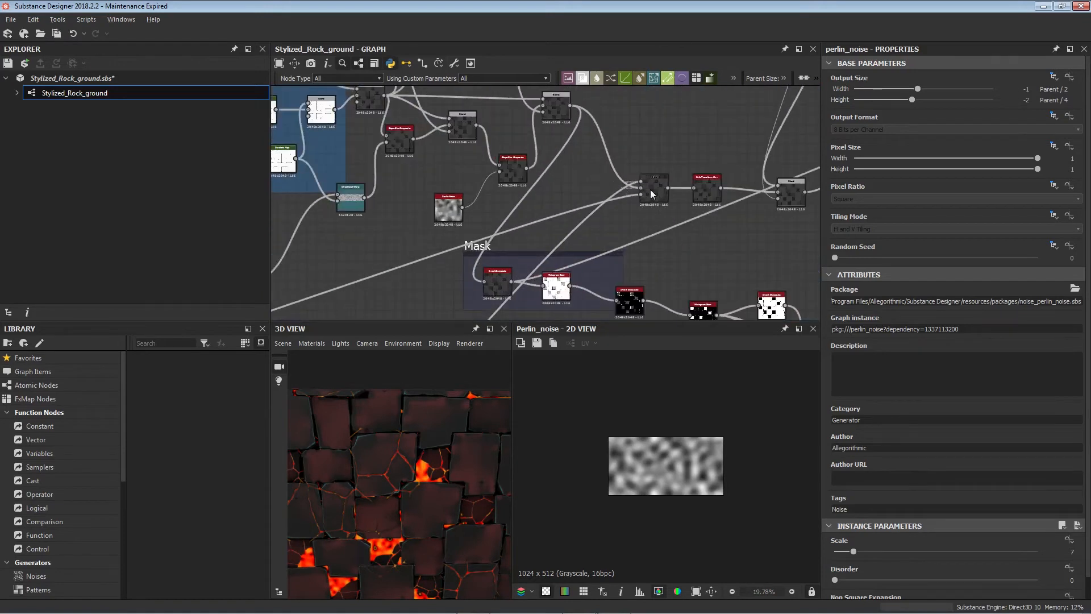
pyautogui.doubleClick(650, 189)
pyautogui.moveTo(650, 189); pyautogui.dragTo(501, 230, button='middle')
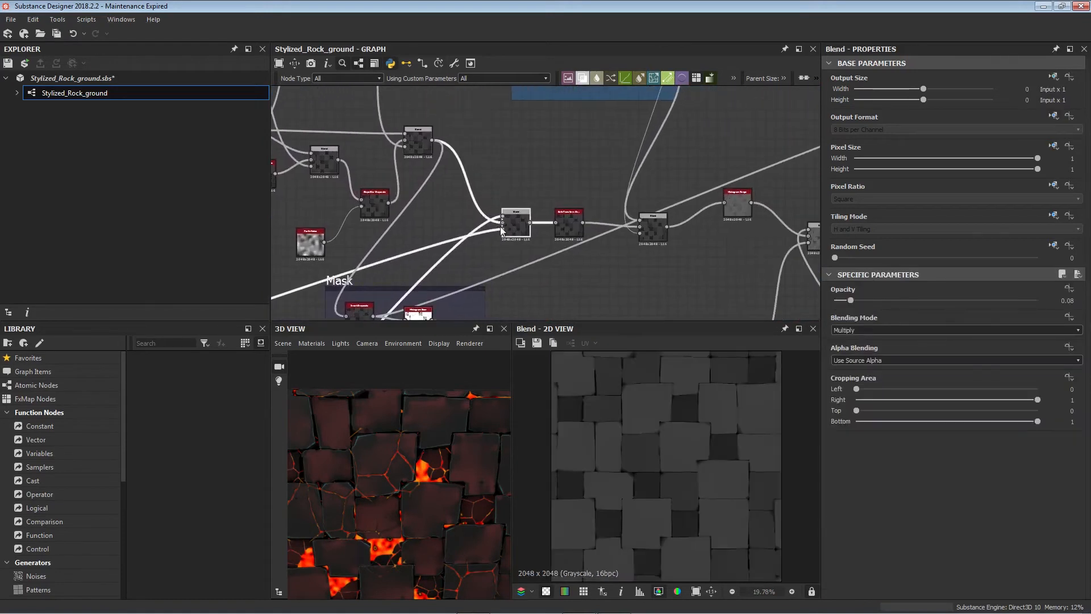
pyautogui.scroll(3, 502, 228)
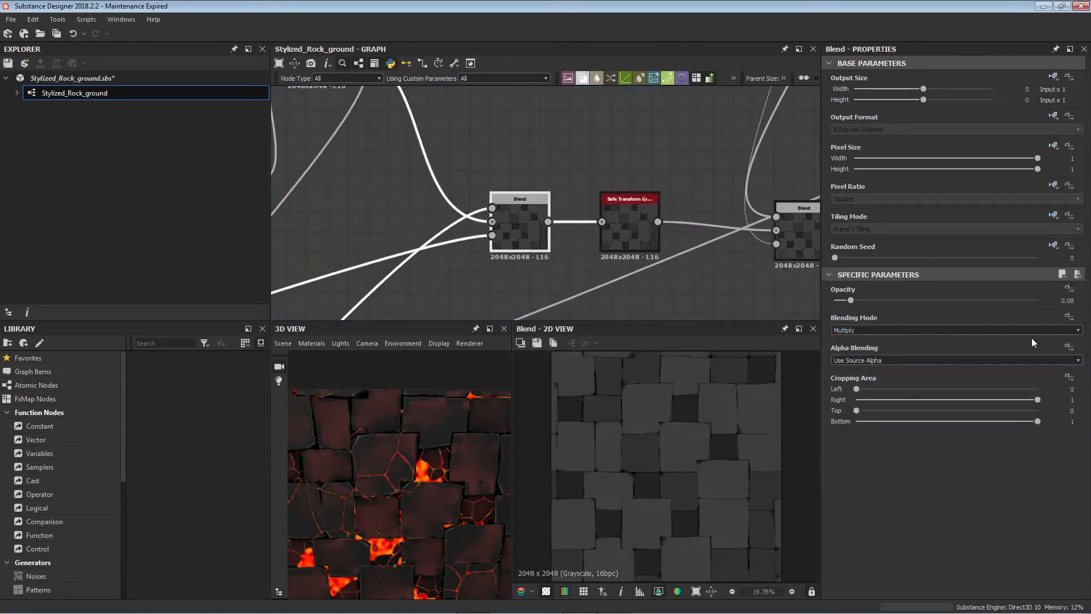
pyautogui.click(1068, 301)
pyautogui.moveTo(592, 285); pyautogui.dragTo(428, 285, button='middle')
pyautogui.moveTo(531, 253); pyautogui.dragTo(604, 237, button='middle')
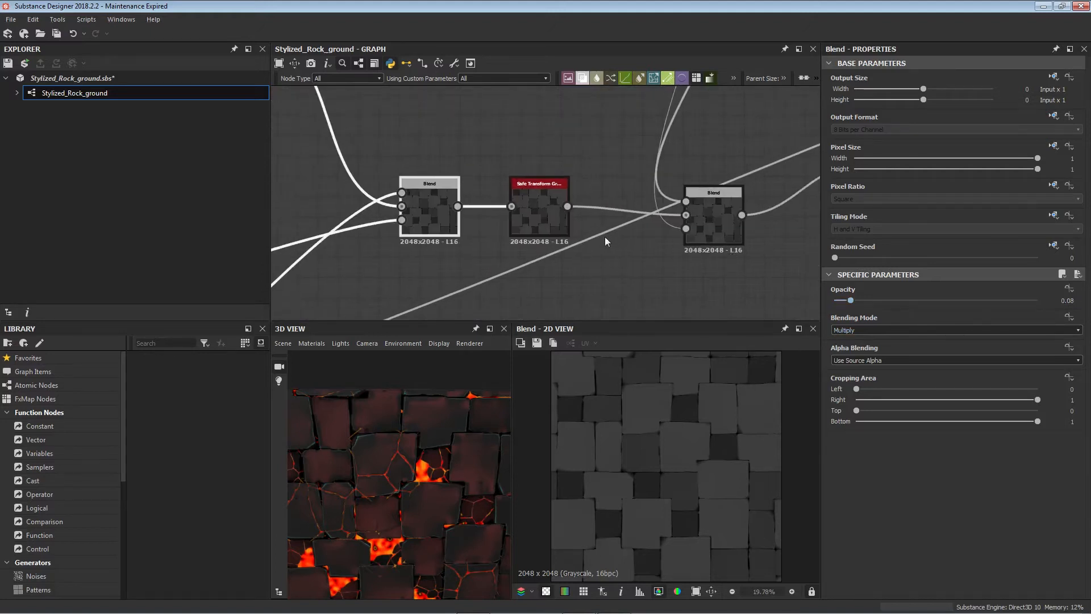
# - Try a Tile value of 2 on the Safe Transform Grayscale node, check the rocks in 3D, and undo the change
pyautogui.click(551, 209)
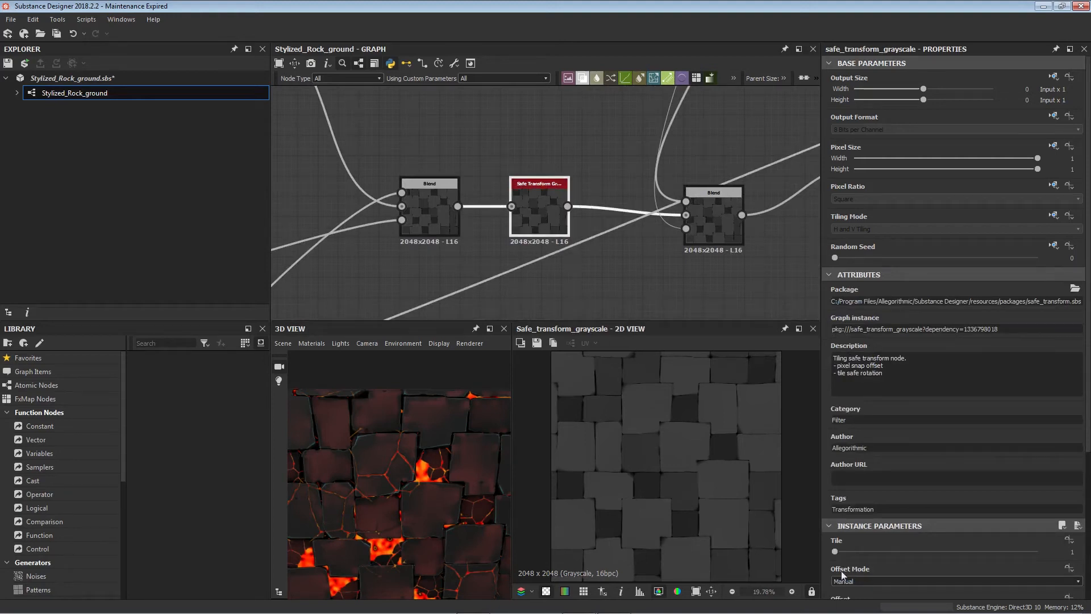
pyautogui.moveTo(841, 553); pyautogui.dragTo(848, 552)
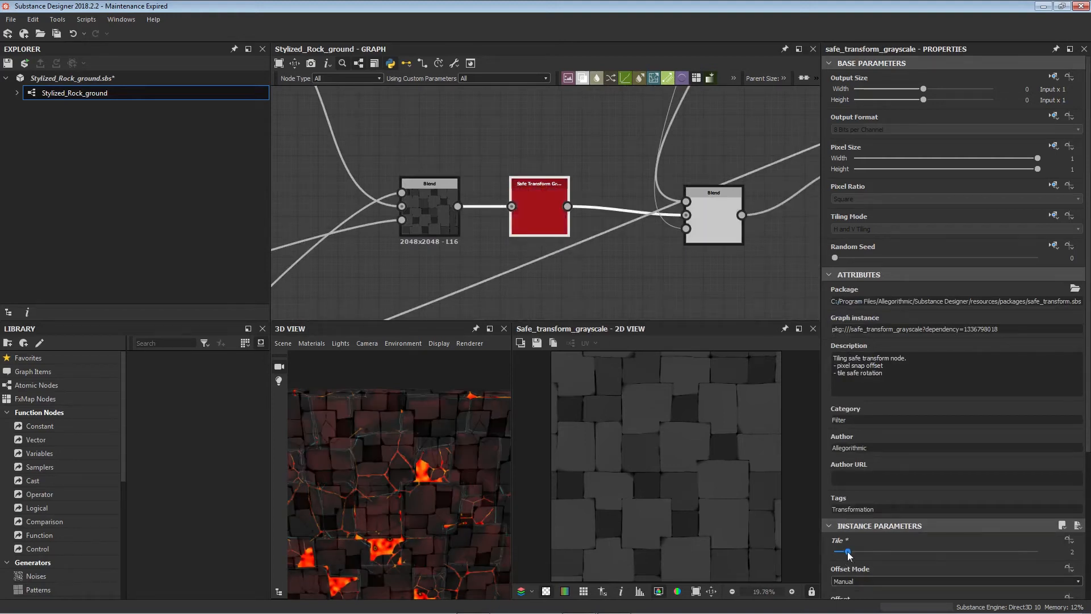
pyautogui.moveTo(432, 521); pyautogui.dragTo(426, 500)
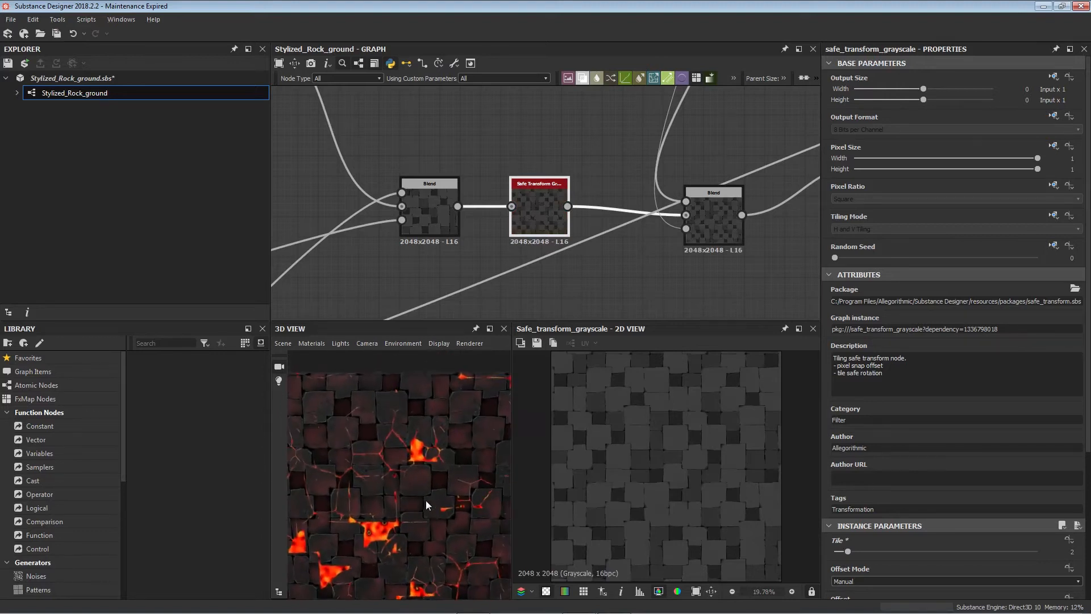
pyautogui.hotkey('ctrl', 'z')
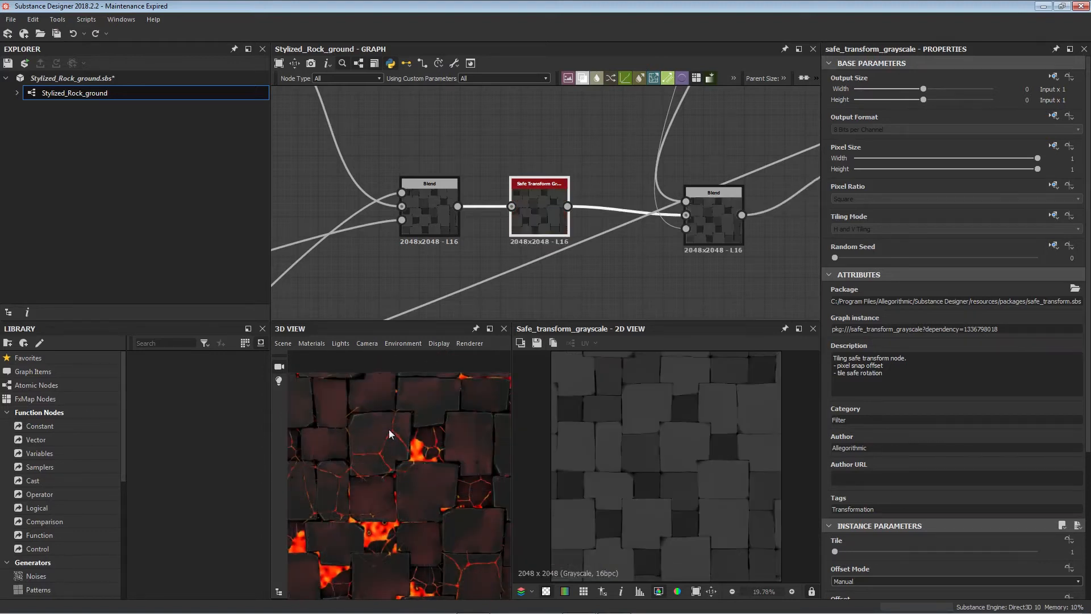
# - Inspect the Blend node after Safe Transform Grayscale and trace its inputs back to the Divots frame
pyautogui.scroll(-8, 588, 274)
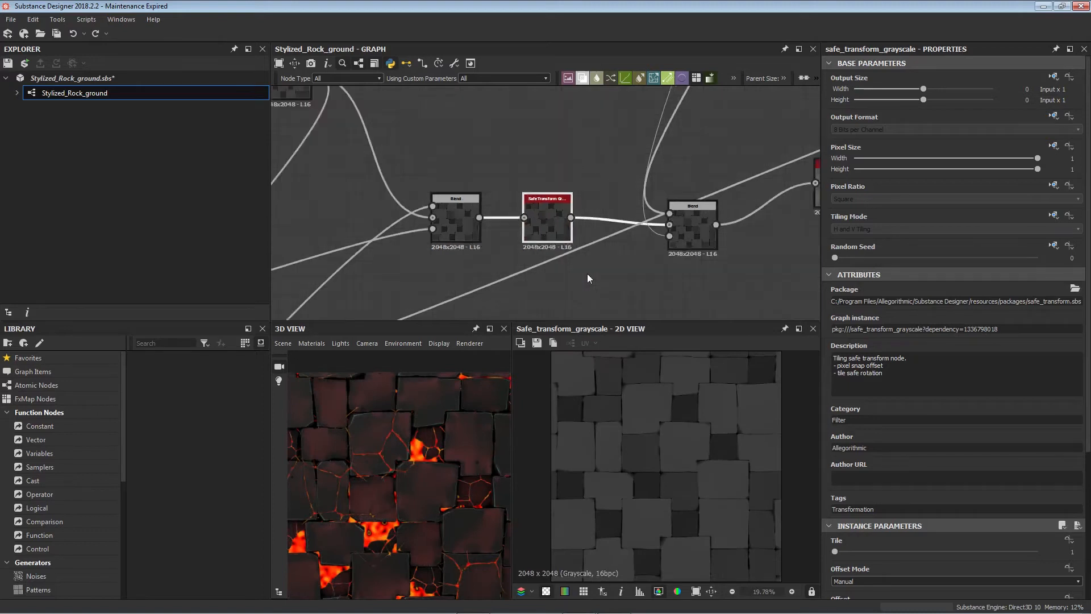
pyautogui.moveTo(586, 275); pyautogui.dragTo(506, 269, button='middle')
pyautogui.scroll(3, 506, 267)
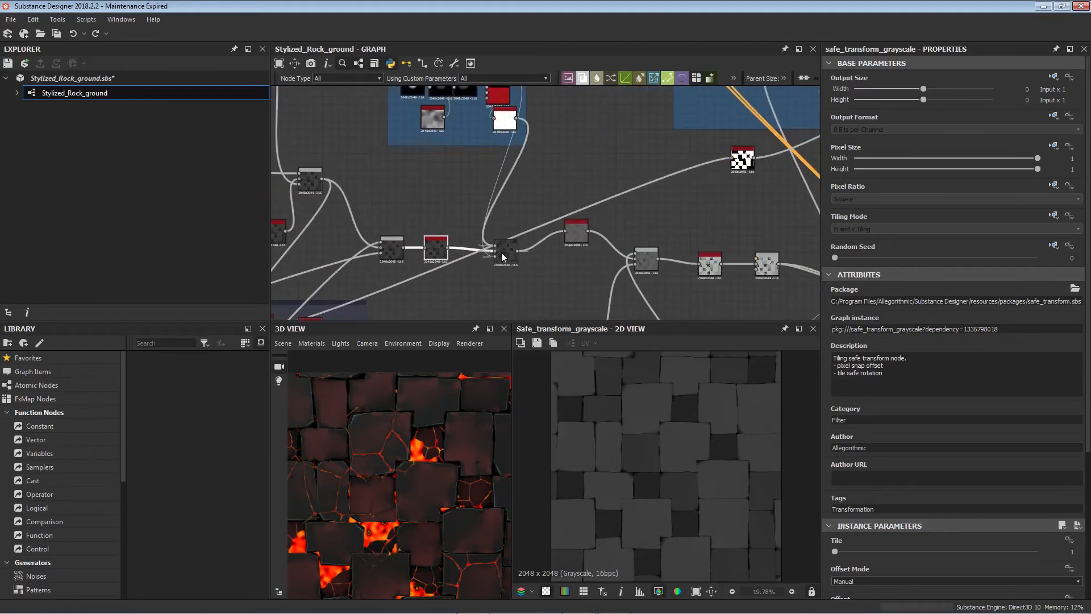
pyautogui.doubleClick(501, 252)
pyautogui.moveTo(435, 225); pyautogui.dragTo(472, 243, button='middle')
pyautogui.scroll(-5, 594, 269)
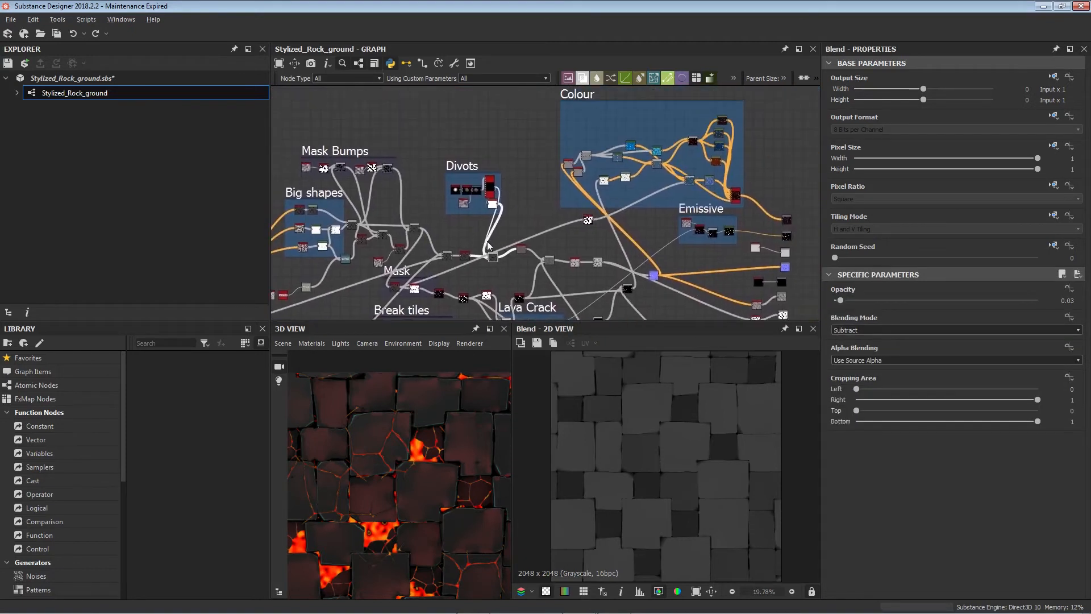
pyautogui.scroll(2, 488, 245)
pyautogui.scroll(2, 487, 242)
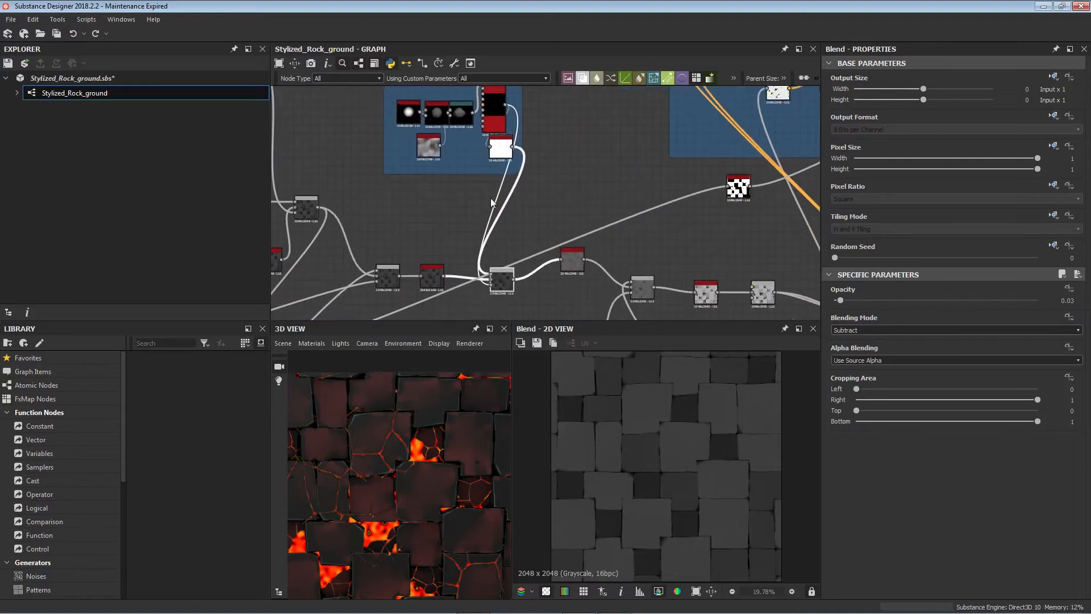
# - Examine the Shape node at the start of the Divots frame, including its Pattern, Scale, Size and rotation settings
pyautogui.press('space')
pyautogui.moveTo(460, 171); pyautogui.dragTo(469, 180, button='middle')
pyautogui.press('space')
pyautogui.moveTo(392, 198); pyautogui.dragTo(405, 287, button='middle')
pyautogui.moveTo(426, 218); pyautogui.dragTo(506, 207, button='middle')
pyautogui.scroll(3, 506, 205)
pyautogui.scroll(3, 521, 205)
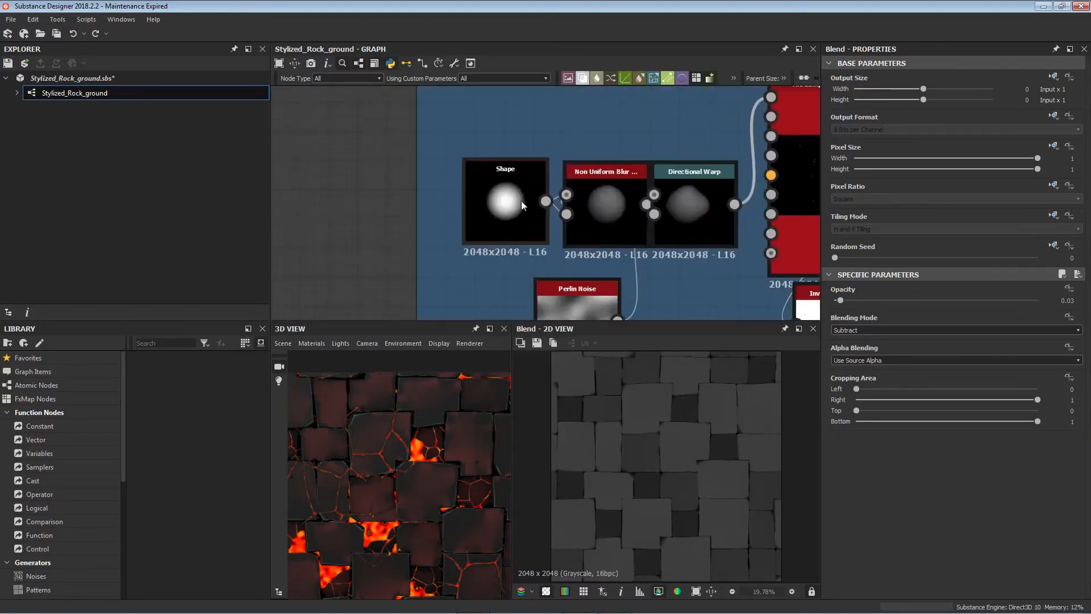
pyautogui.click(483, 196)
pyautogui.scroll(-2, 887, 492)
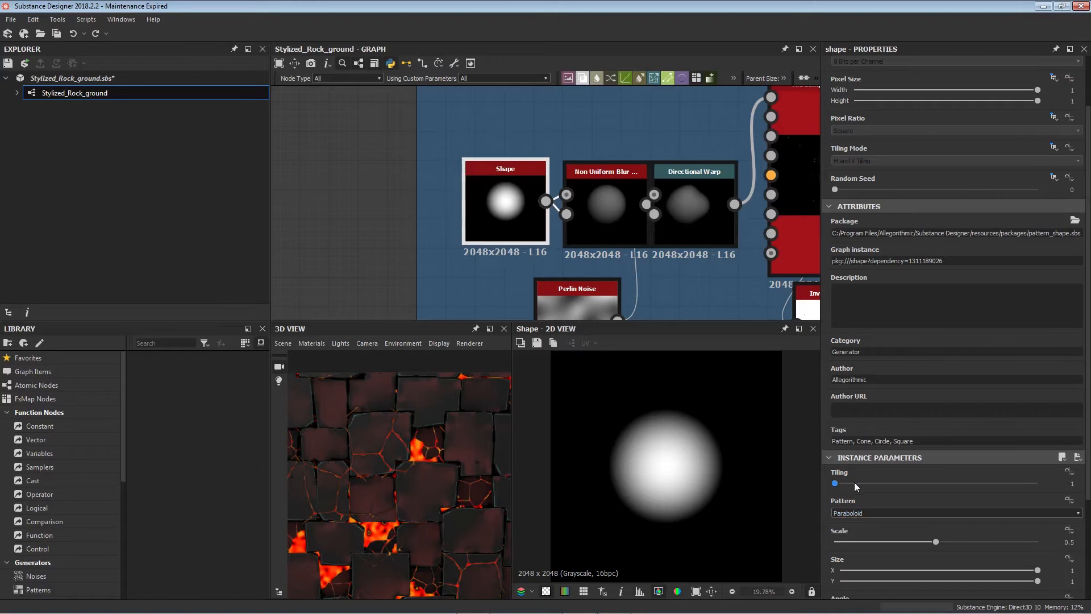
pyautogui.scroll(-2, 906, 493)
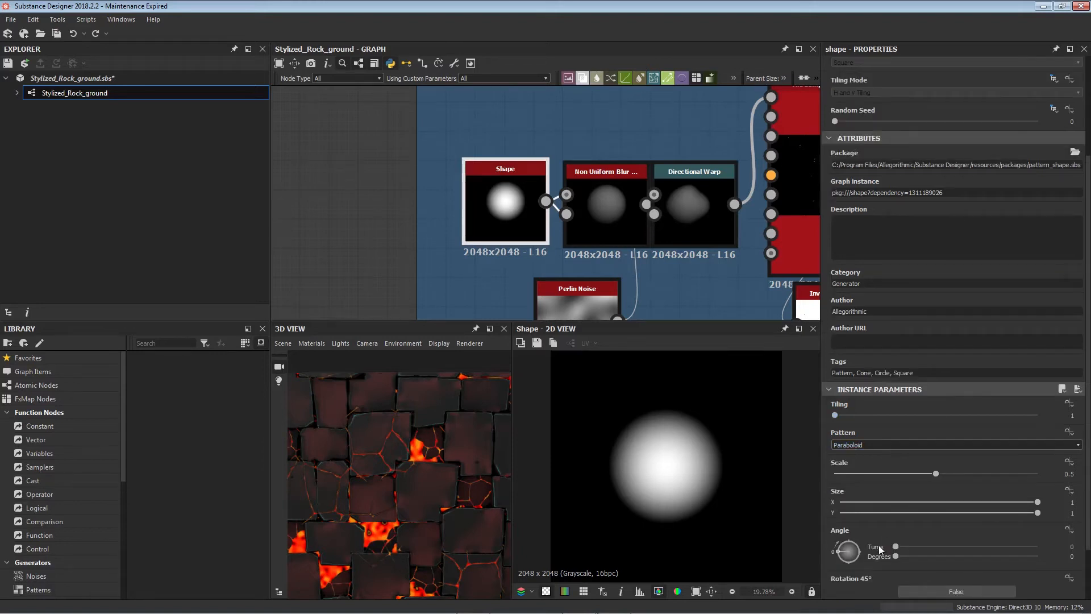
pyautogui.scroll(-2, 910, 543)
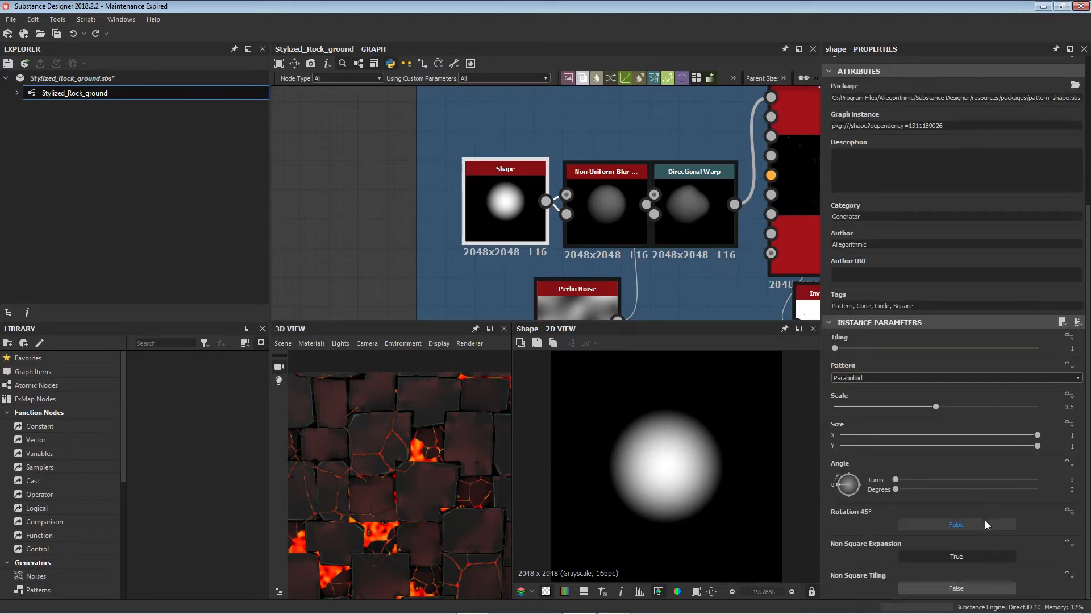
pyautogui.moveTo(568, 258); pyautogui.dragTo(447, 266, button='middle')
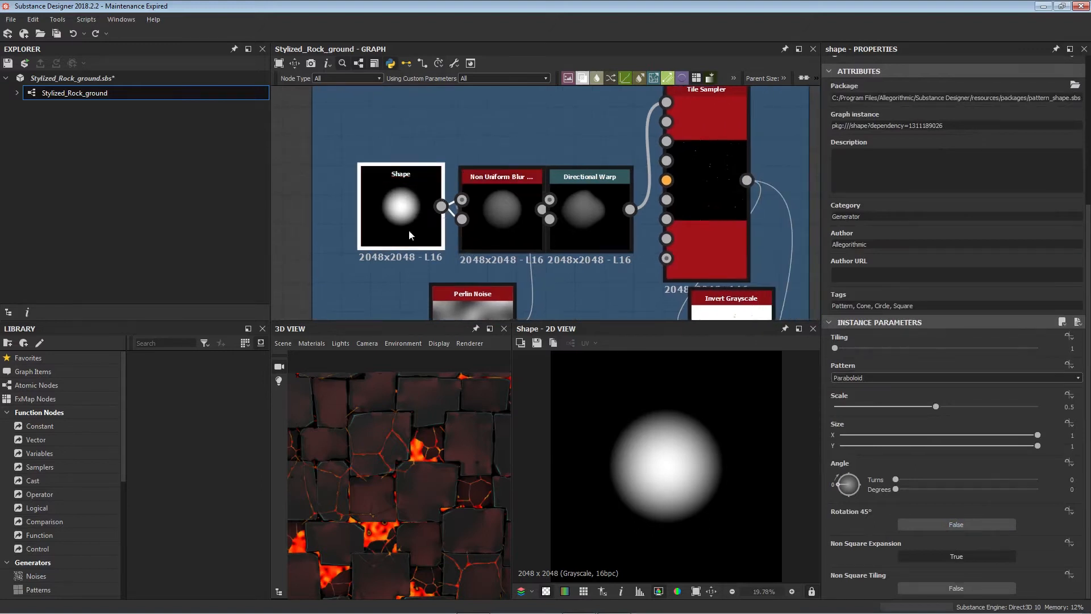
# - Review the Divots frame's Non Uniform Blur Grayscale and Directional Warp nodes, moving both slightly up and apart to expose their connection
pyautogui.click(495, 227)
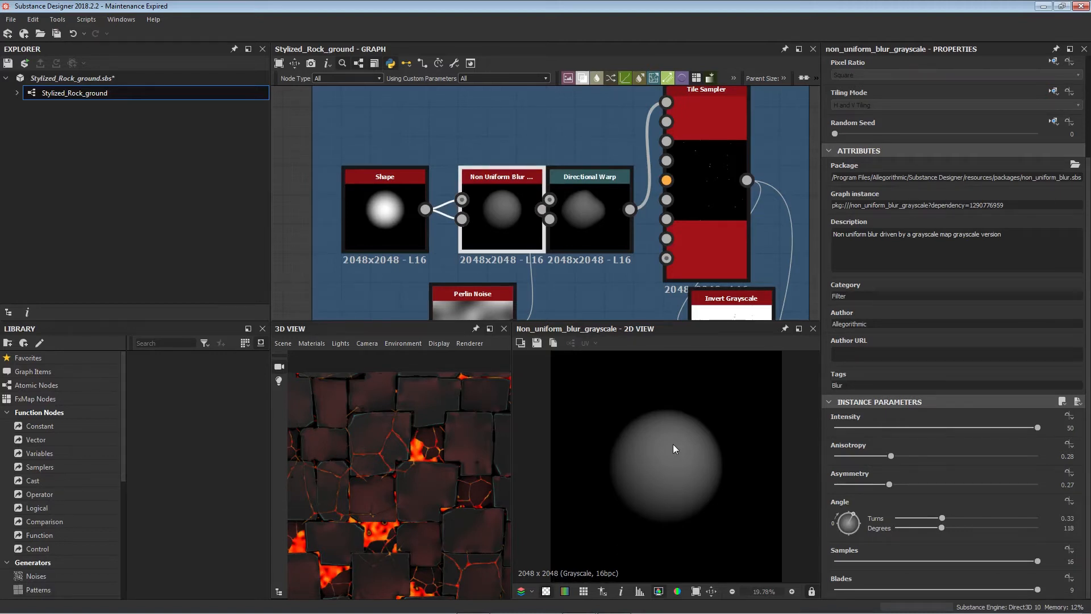
pyautogui.doubleClick(585, 210)
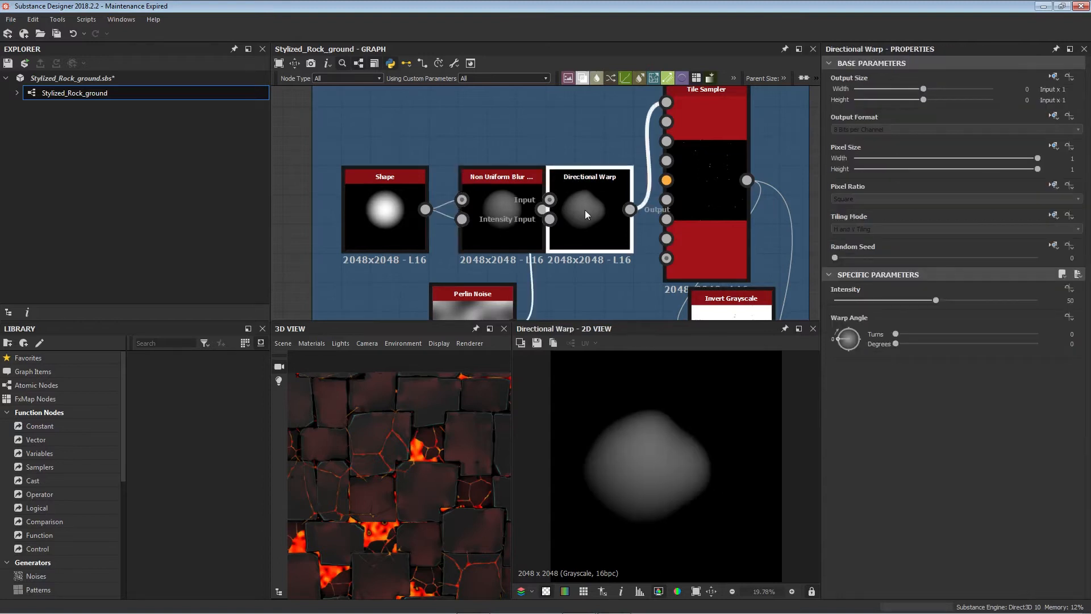
pyautogui.moveTo(584, 210); pyautogui.dragTo(601, 194)
pyautogui.moveTo(527, 215); pyautogui.dragTo(499, 184)
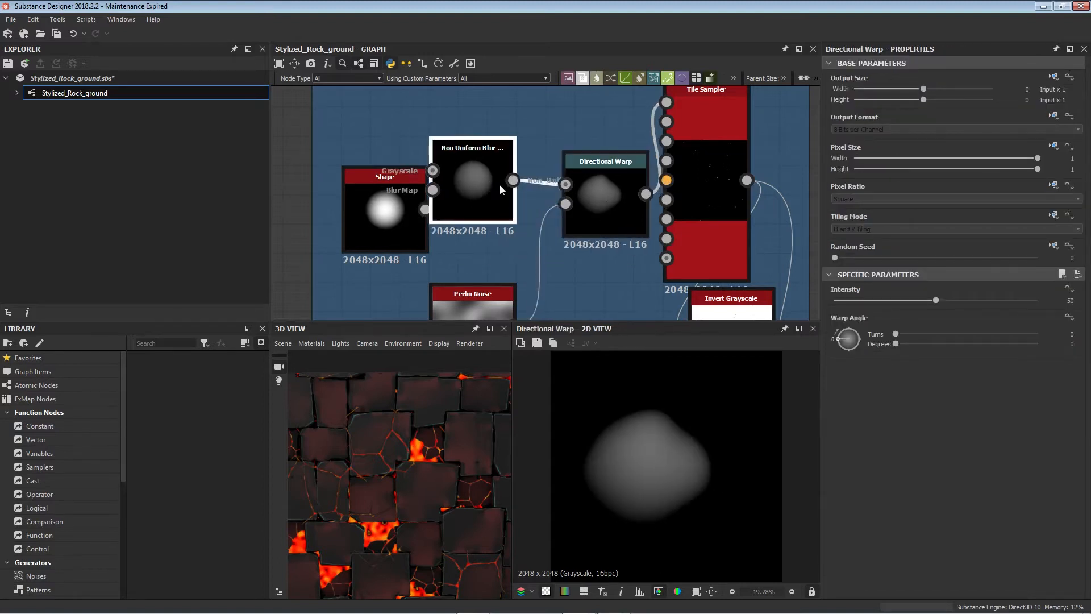
pyautogui.click(609, 197)
pyautogui.moveTo(509, 296); pyautogui.dragTo(504, 267, button='middle')
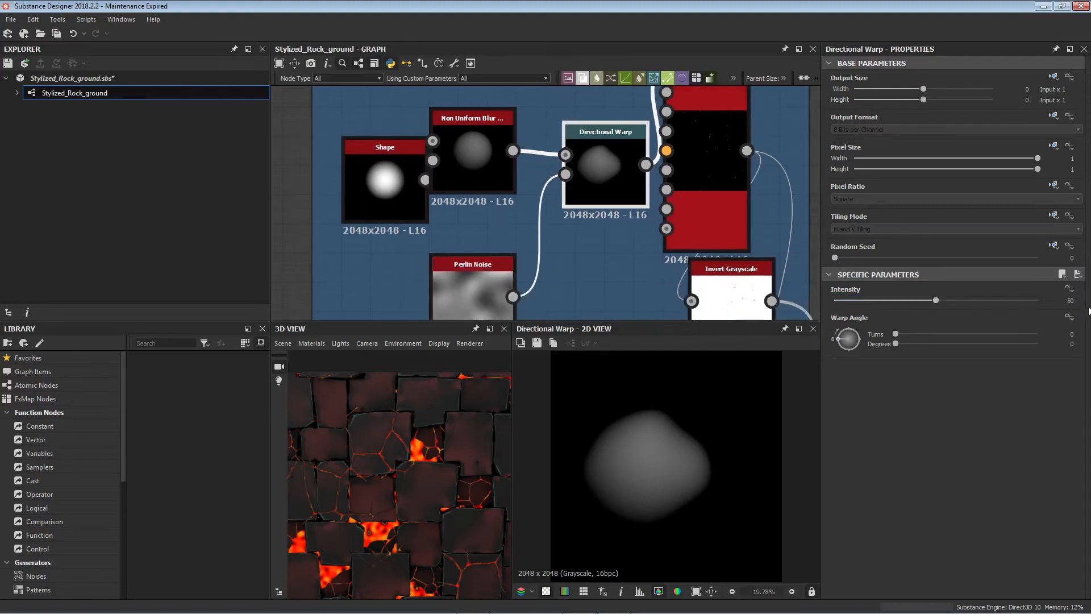
# - Inspect the Perlin Noise driving the divot's Directional Warp, including its Scale and Disorder
pyautogui.doubleClick(496, 278)
pyautogui.moveTo(496, 279); pyautogui.dragTo(461, 219, button='middle')
pyautogui.scroll(-1, 890, 564)
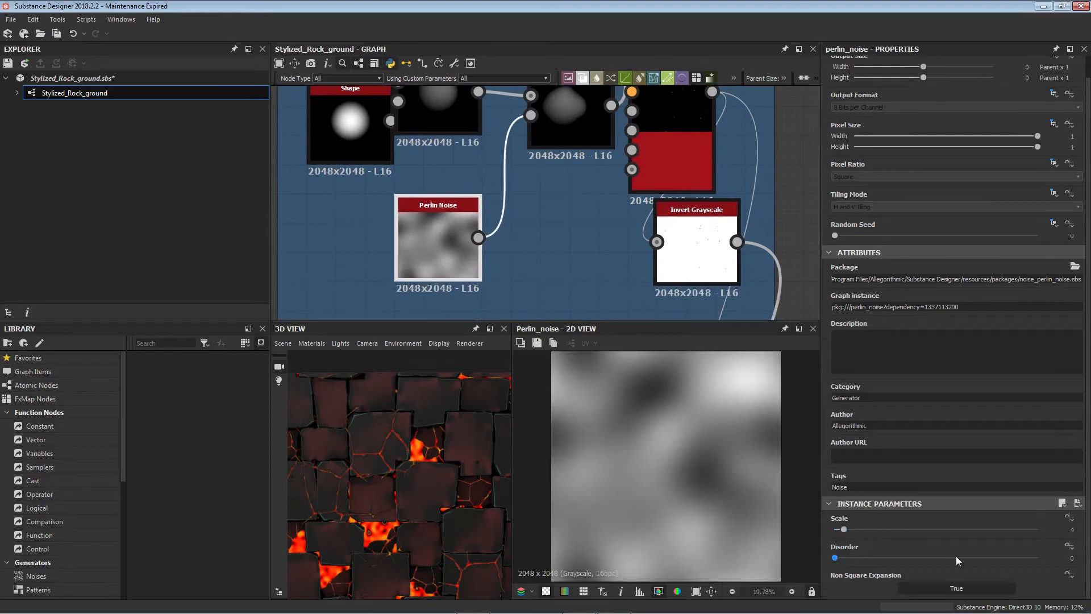
# - Preview the Tile Sampler in the Divots frame and check how it scatters the warped shape
pyautogui.scroll(-4, 503, 276)
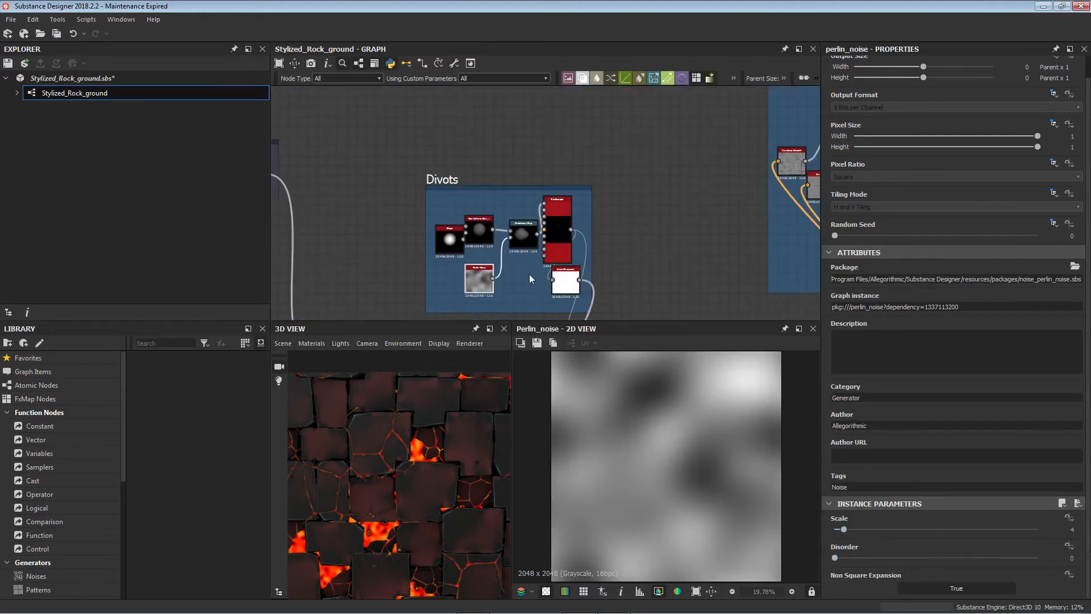
pyautogui.moveTo(477, 243); pyautogui.dragTo(427, 243, button='middle')
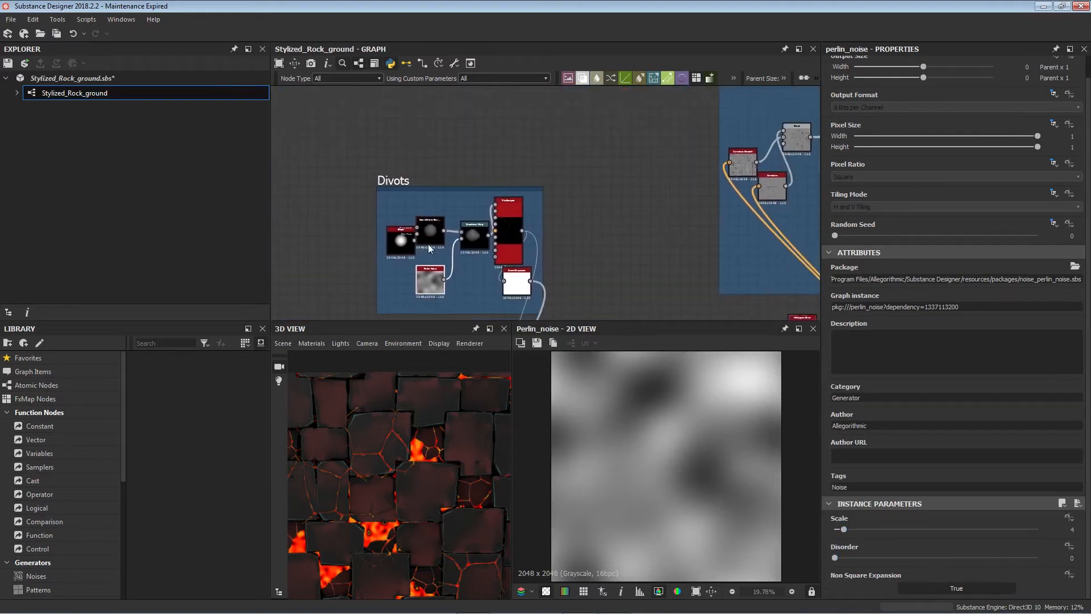
pyautogui.scroll(4, 454, 260)
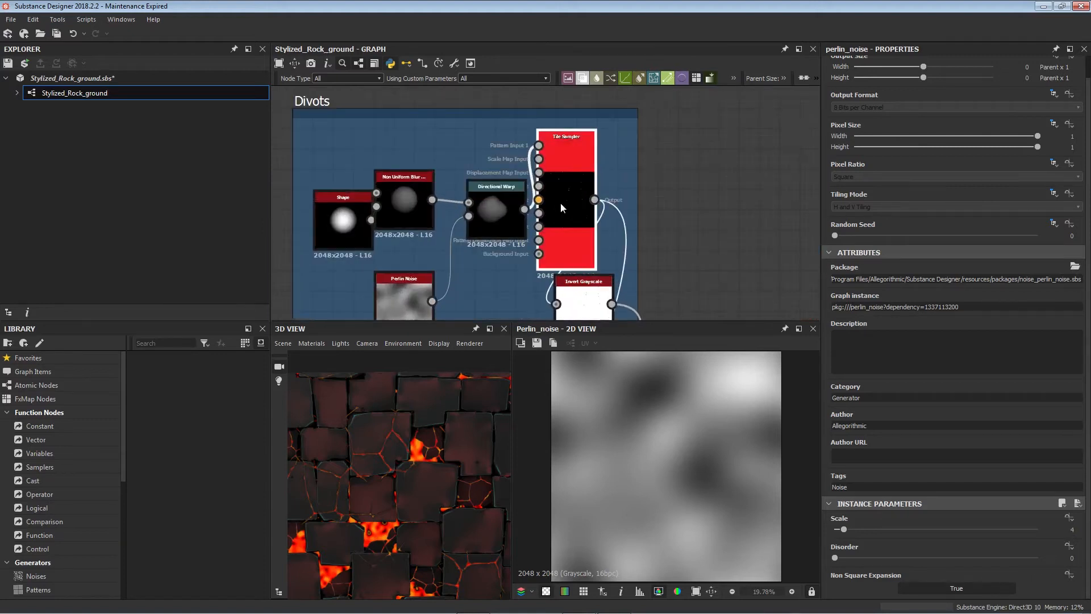
pyautogui.doubleClick(560, 203)
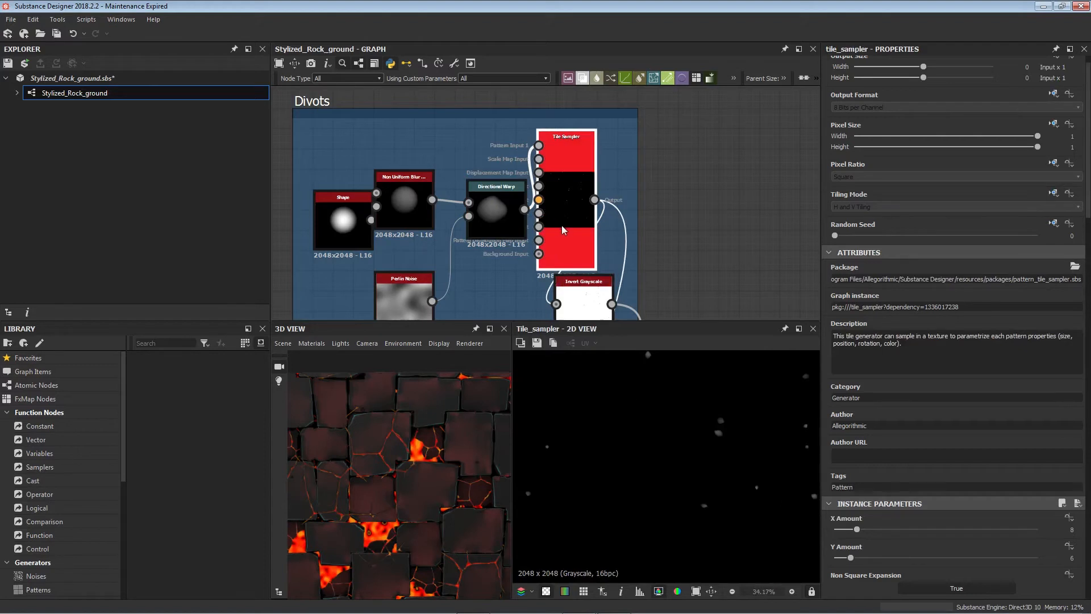
# - Examine a single divot up close on a rock surface in the 3D view
pyautogui.scroll(5, 421, 494)
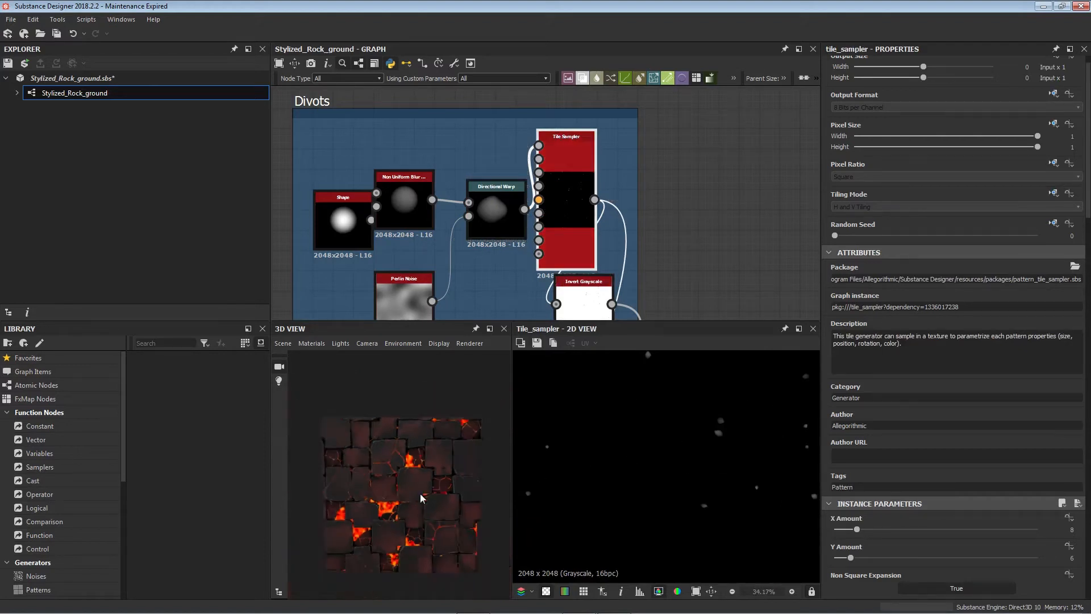
pyautogui.moveTo(447, 464); pyautogui.dragTo(418, 470, button='middle')
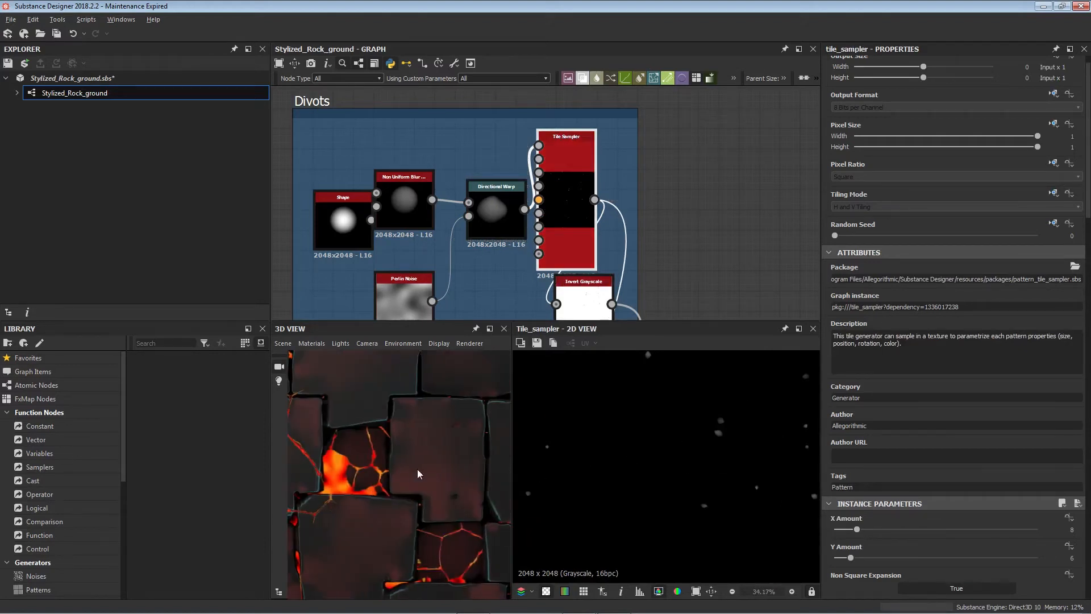
pyautogui.scroll(5, 470, 508)
pyautogui.moveTo(464, 498); pyautogui.dragTo(422, 489, button='middle')
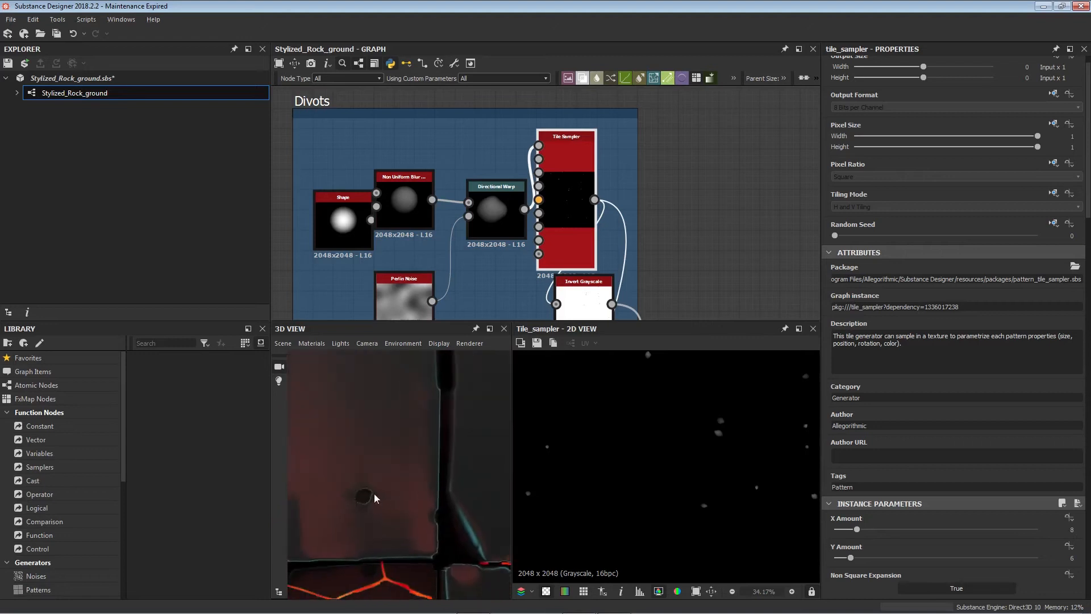
# - Review the Tile Sampler's pattern, size, position, rotation and colour parameters that scatter the divots
pyautogui.scroll(-5, 371, 426)
pyautogui.scroll(-5, 378, 435)
pyautogui.scroll(-3, 651, 459)
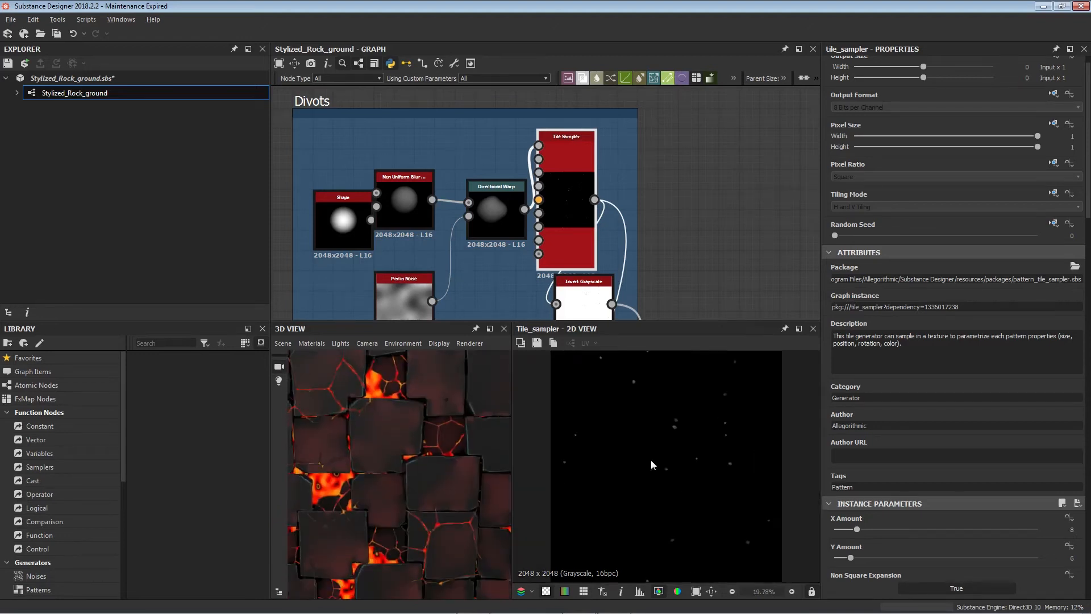
pyautogui.scroll(-6, 913, 516)
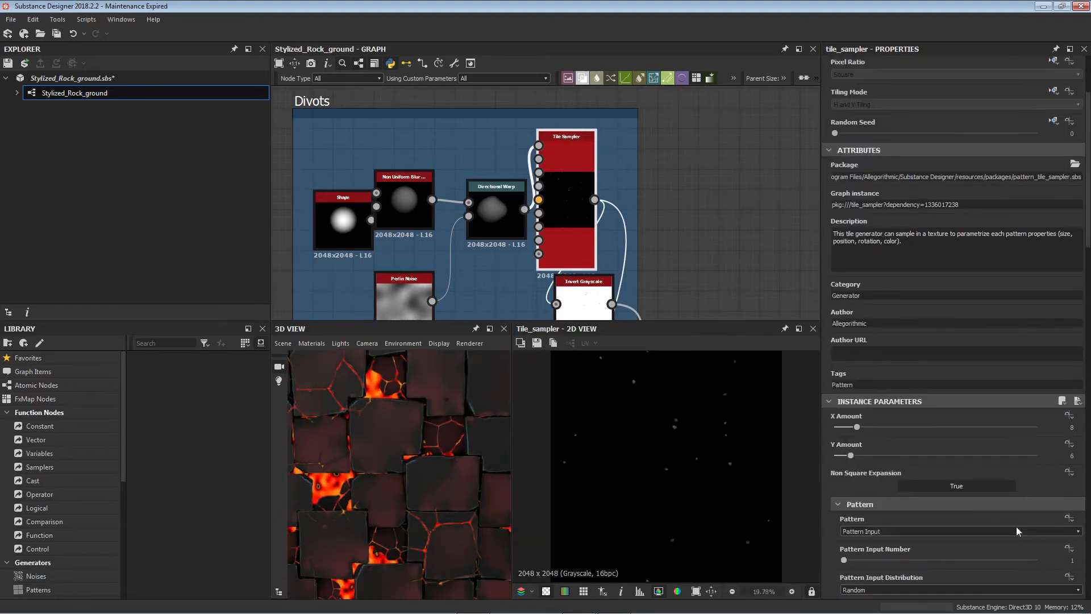
pyautogui.scroll(-7, 937, 506)
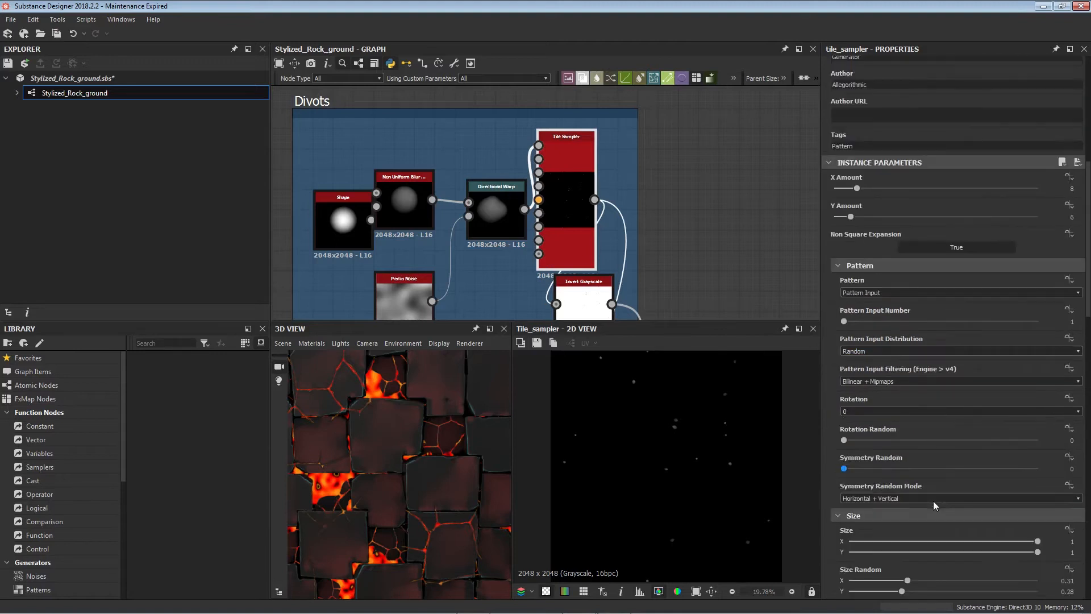
pyautogui.scroll(-1, 900, 459)
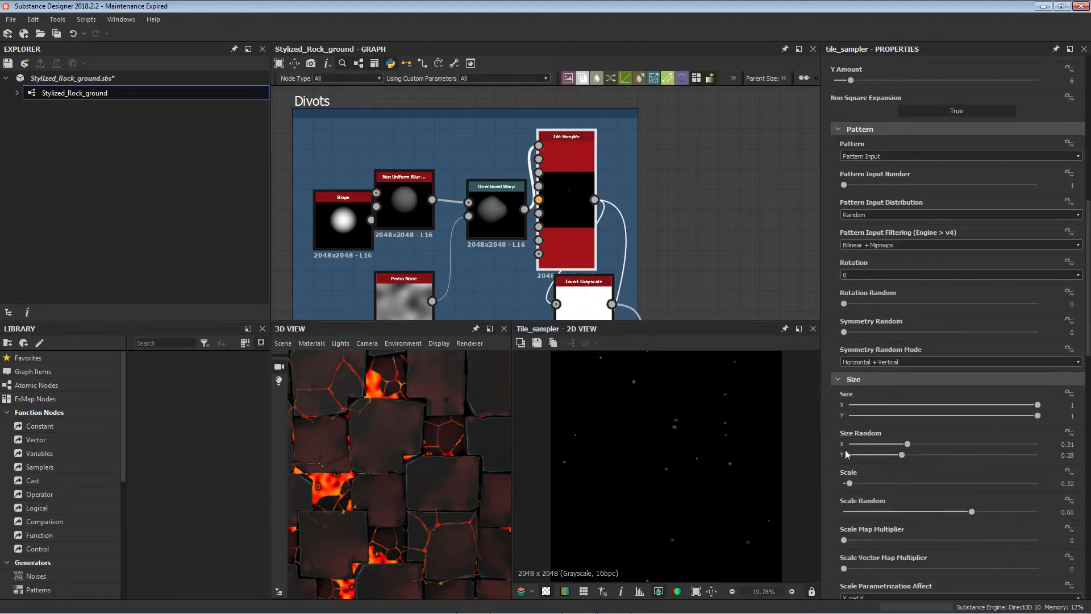
pyautogui.click(908, 444)
pyautogui.scroll(-2, 984, 467)
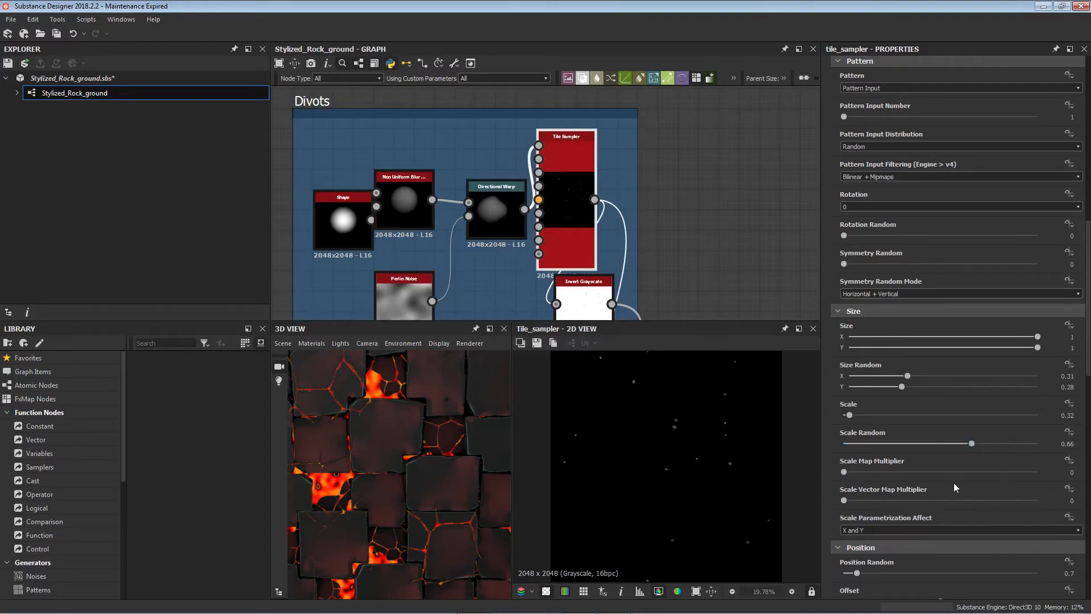
pyautogui.scroll(-3, 942, 480)
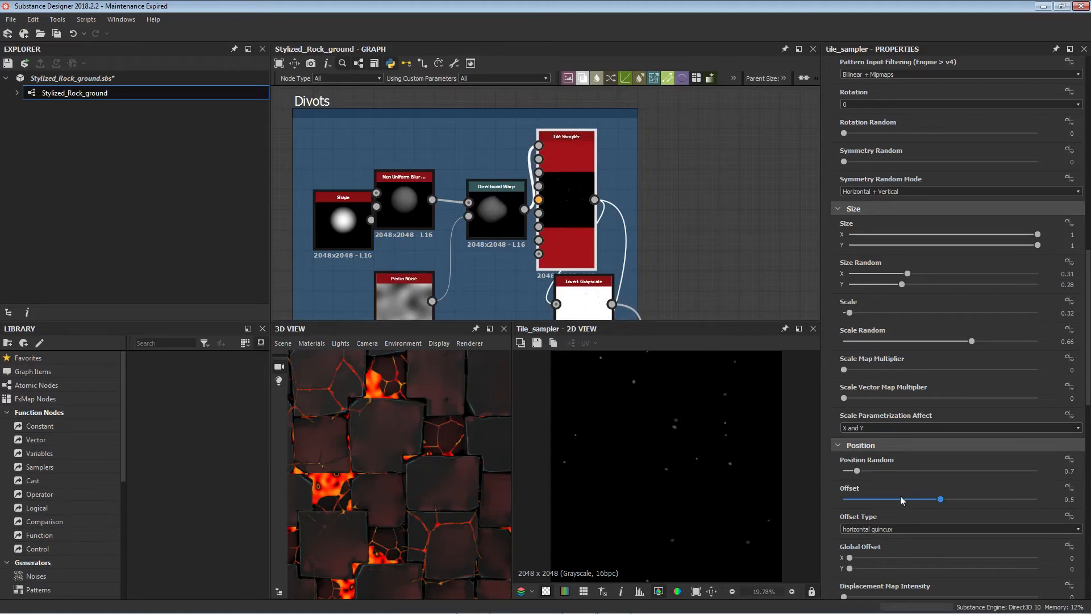
pyautogui.scroll(-2, 935, 502)
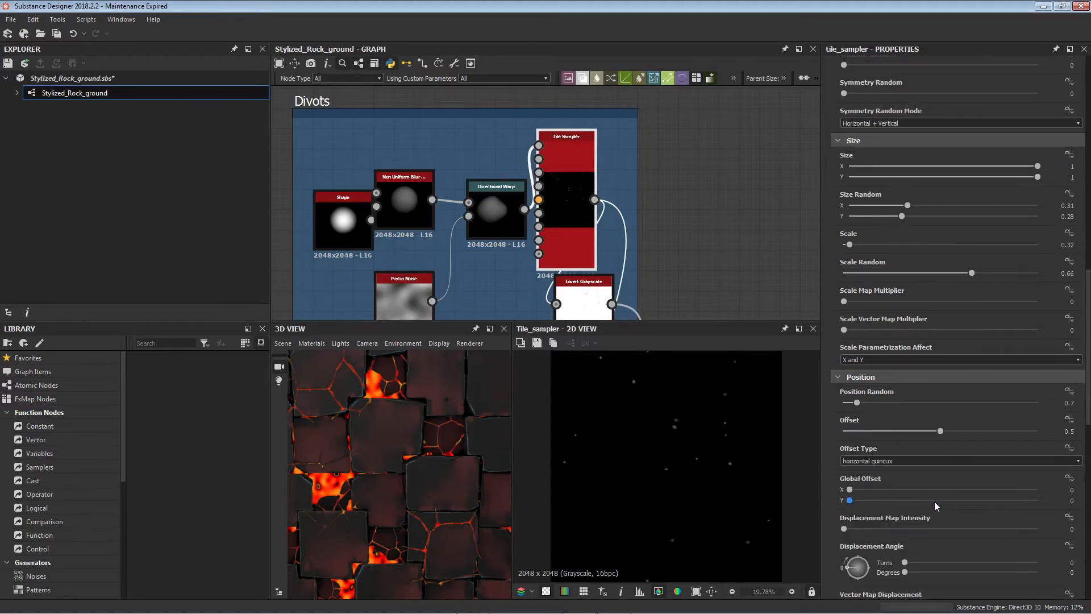
pyautogui.scroll(-1, 937, 505)
pyautogui.scroll(-7, 935, 502)
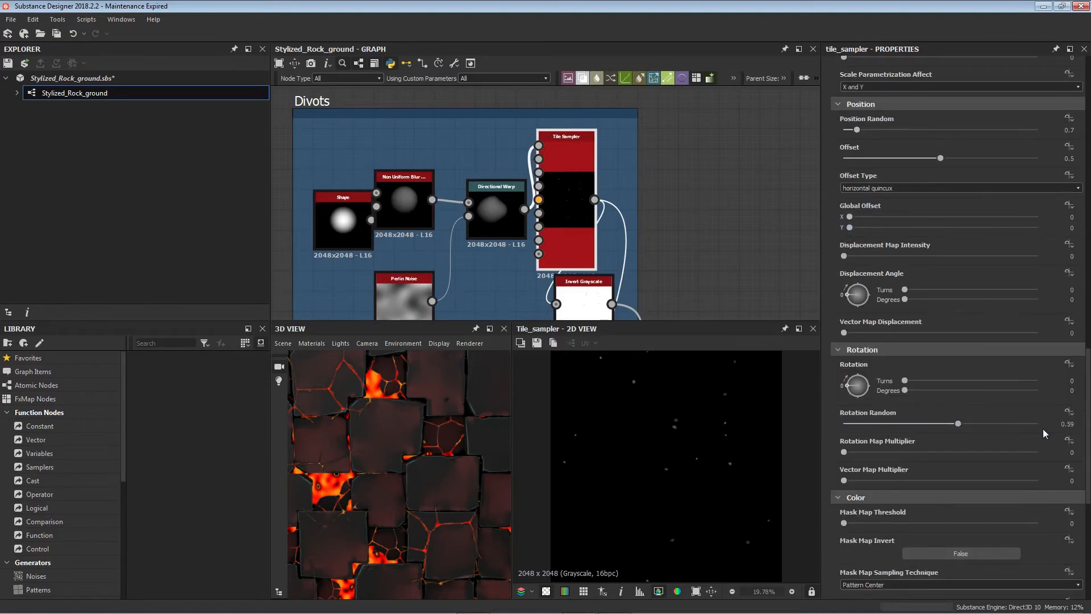
pyautogui.scroll(-5, 916, 475)
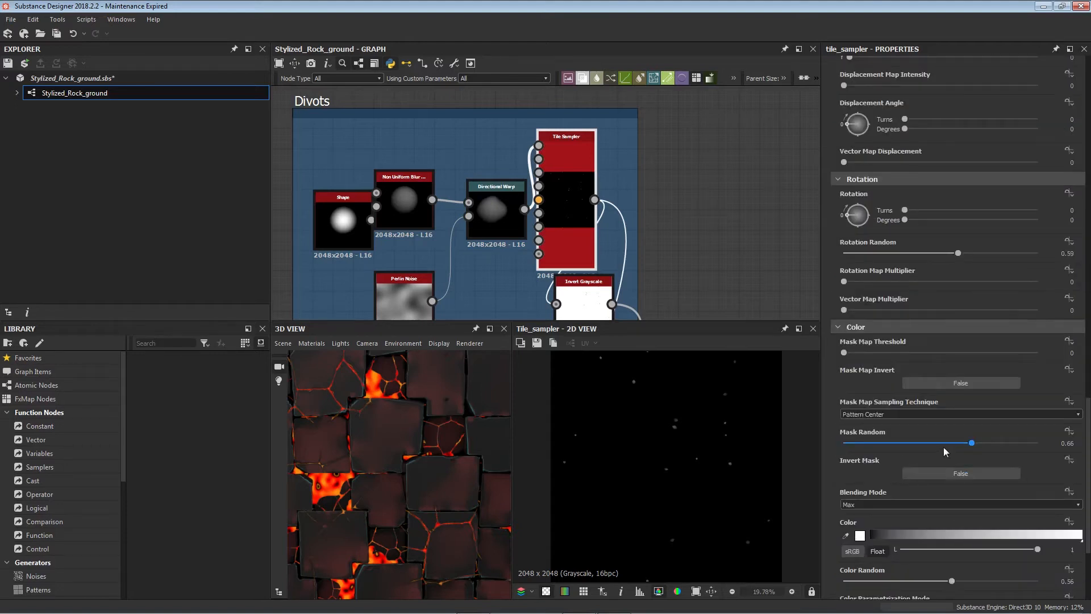
# - Set the Tile Sampler's Mask Random to 0.05 and inspect the divots on the 3D material
pyautogui.moveTo(943, 447); pyautogui.dragTo(854, 450)
pyautogui.scroll(-5, 334, 436)
pyautogui.moveTo(335, 436); pyautogui.dragTo(373, 477, button='middle')
pyautogui.scroll(5, 394, 444)
pyautogui.scroll(-3, 400, 448)
pyautogui.scroll(3, 373, 476)
pyautogui.scroll(-3, 465, 536)
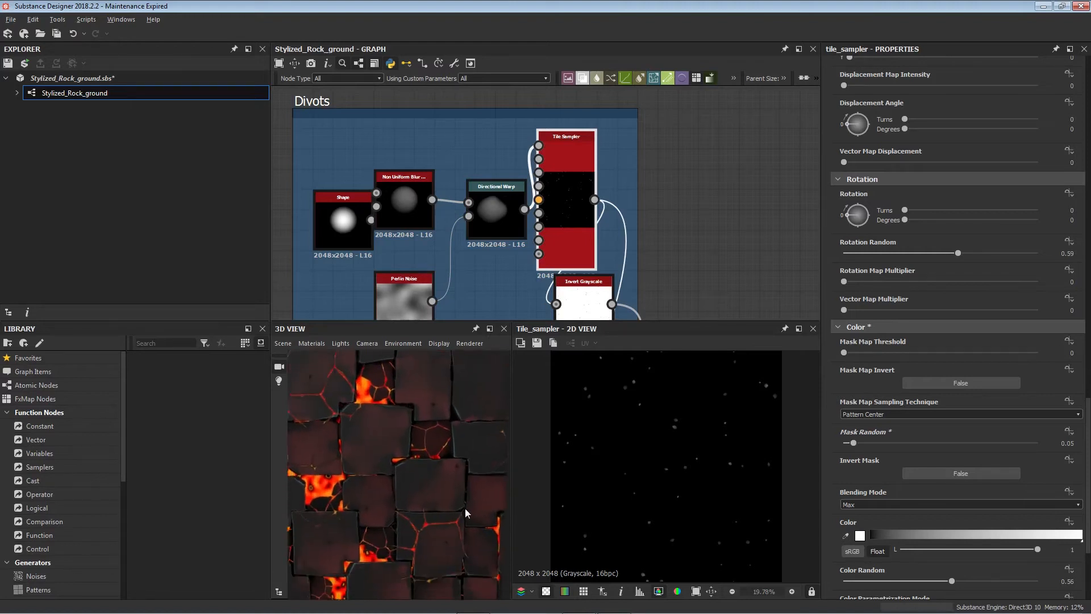
pyautogui.scroll(-2, 463, 509)
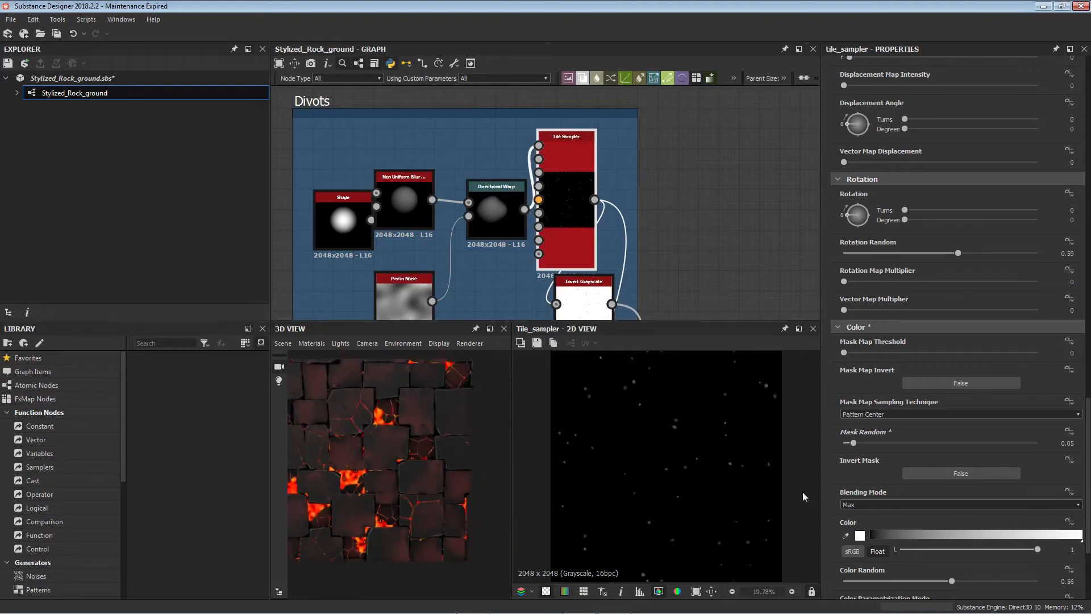
pyautogui.scroll(-3, 867, 520)
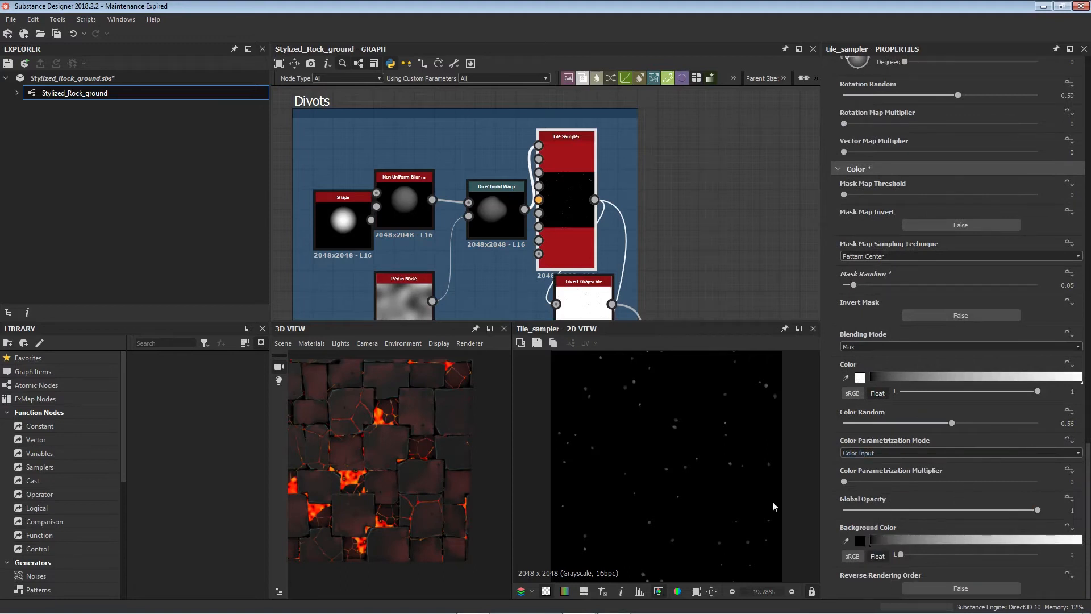
# - Move the Invert Grayscale node slightly upward beside the Divots frame and preview its output
pyautogui.scroll(-3, 627, 220)
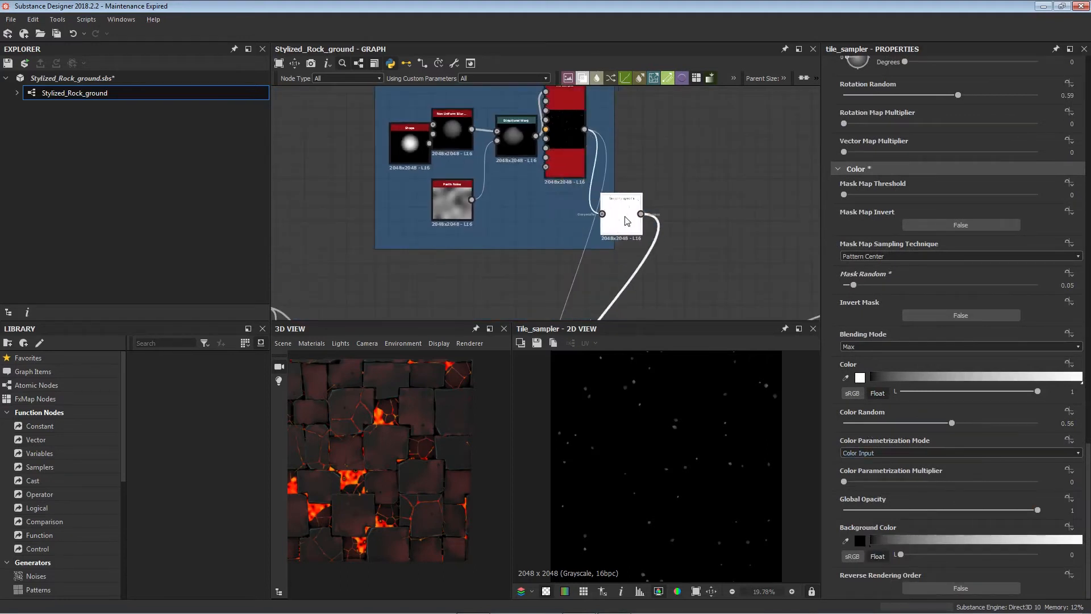
pyautogui.moveTo(627, 220); pyautogui.dragTo(625, 207)
pyautogui.scroll(1, 644, 442)
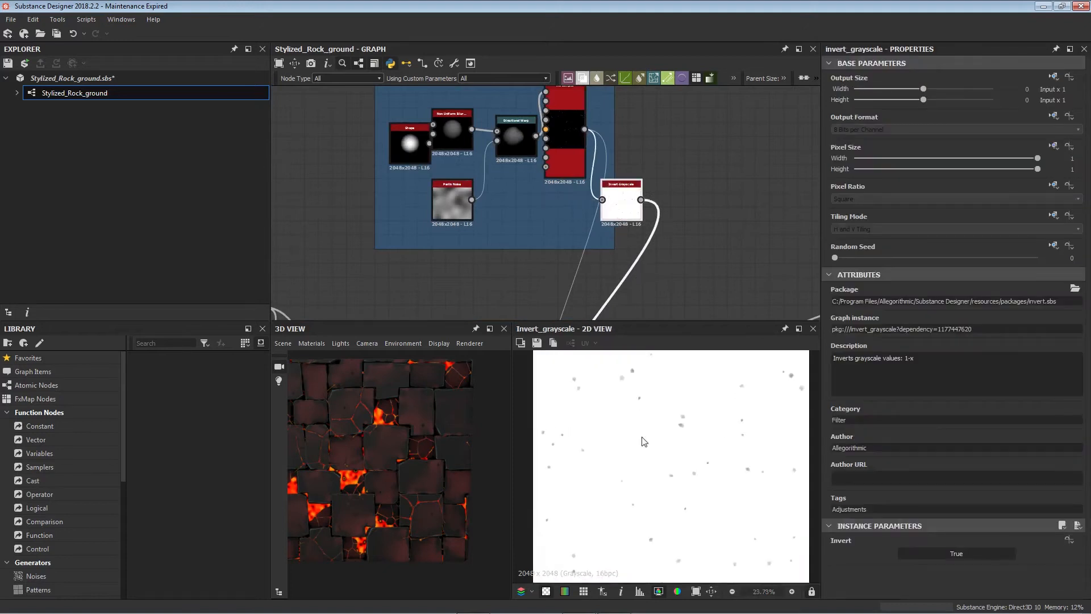
pyautogui.scroll(1, 644, 442)
pyautogui.scroll(2, 436, 407)
pyautogui.scroll(1, 444, 425)
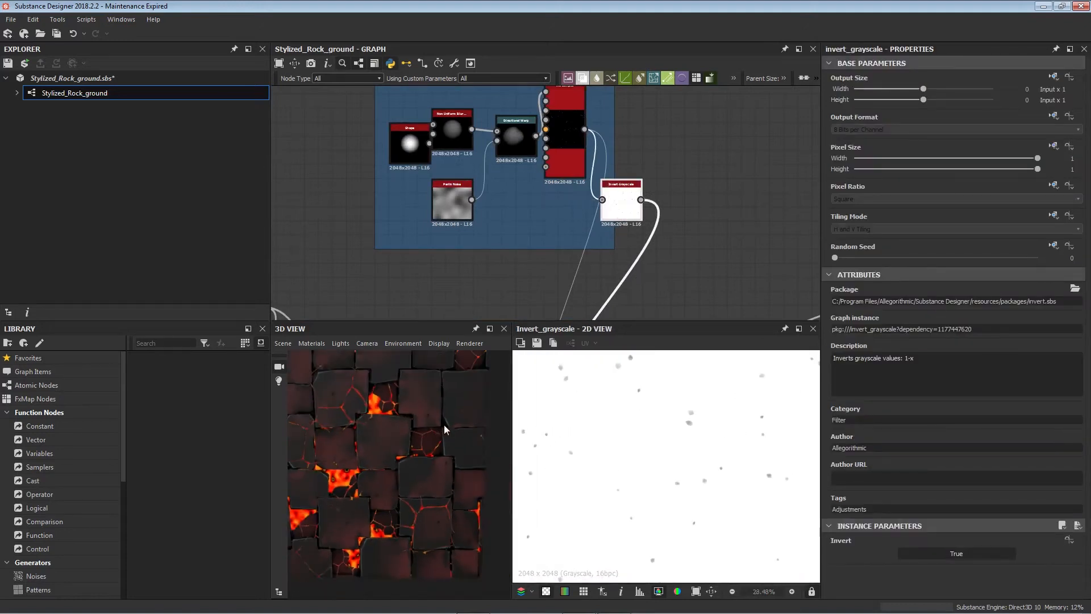
# - Trace the divot connections to the Subtract Blend node and examine its settings and the Safe Transform Grayscale background input
pyautogui.moveTo(692, 216); pyautogui.dragTo(552, 187, button='middle')
pyautogui.scroll(-3, 544, 194)
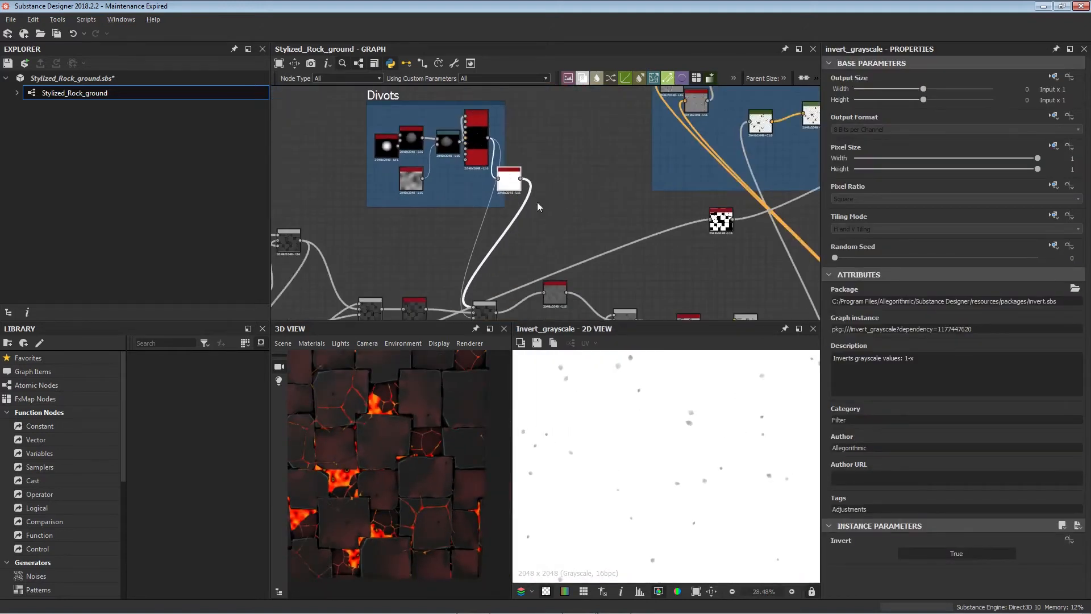
pyautogui.moveTo(508, 232); pyautogui.dragTo(504, 144, button='middle')
pyautogui.moveTo(484, 196); pyautogui.dragTo(621, 246, button='middle')
pyautogui.scroll(3, 483, 193)
pyautogui.click(505, 187)
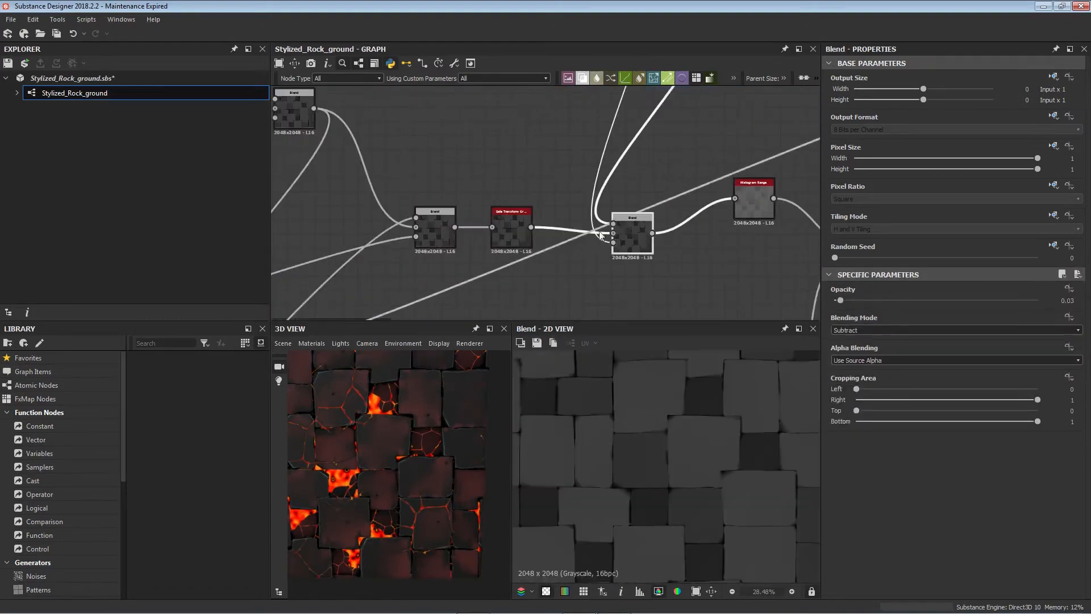
pyautogui.scroll(3, 616, 228)
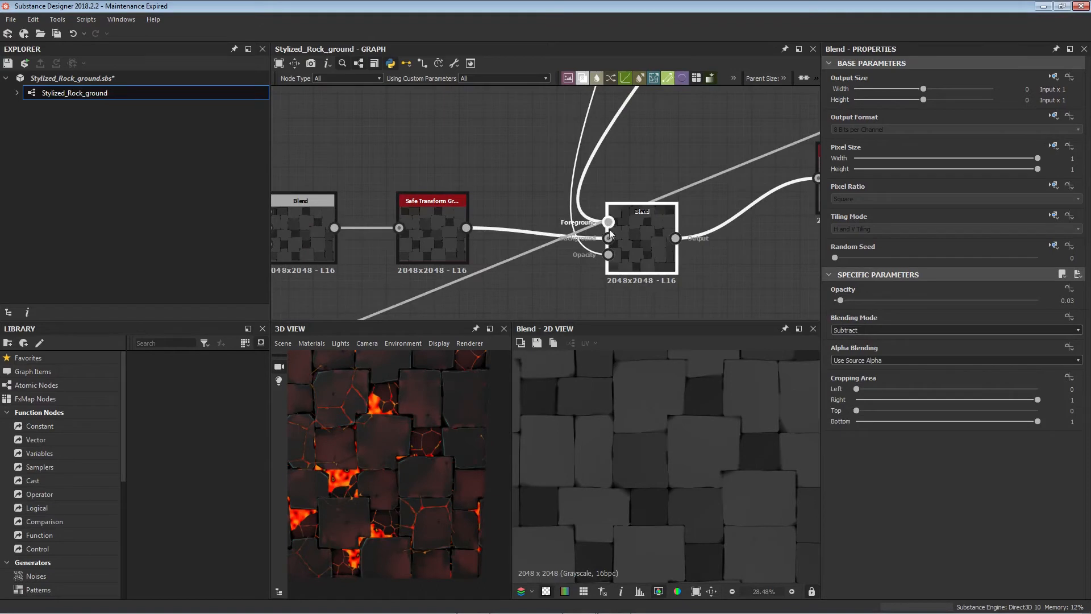
pyautogui.click(448, 235)
pyautogui.doubleClick(447, 232)
pyautogui.click(617, 239)
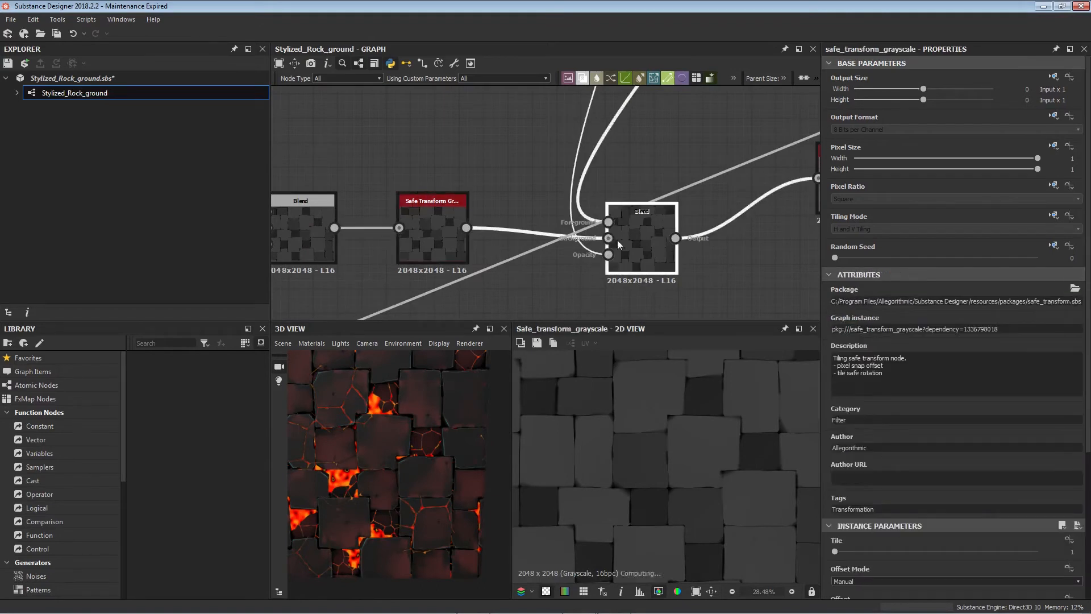
# - Move the Invert Grayscale node outward so it sits clear of the Divots frame
pyautogui.scroll(-4, 630, 212)
pyautogui.moveTo(652, 164); pyautogui.dragTo(600, 276, button='middle')
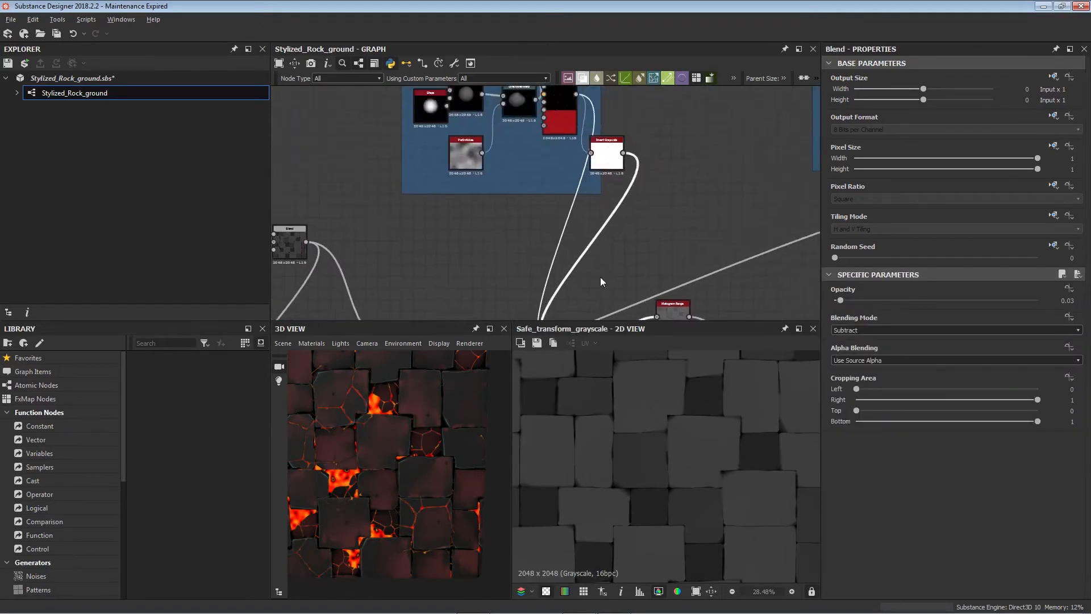
pyautogui.scroll(-1, 600, 276)
pyautogui.scroll(-1, 591, 172)
pyautogui.scroll(-1, 592, 173)
pyautogui.moveTo(593, 174); pyautogui.dragTo(620, 179)
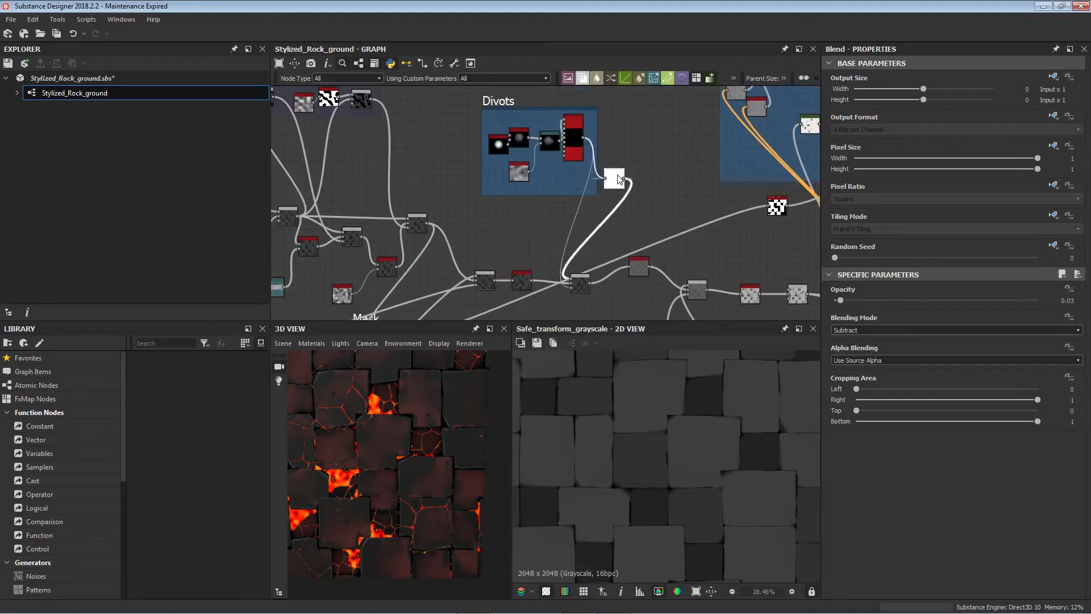
# - Compare the Tile Sampler's divot mask with the output of the Subtract Blend node it feeds
pyautogui.doubleClick(572, 138)
pyautogui.scroll(3, 573, 138)
pyautogui.moveTo(504, 256); pyautogui.dragTo(461, 154, button='middle')
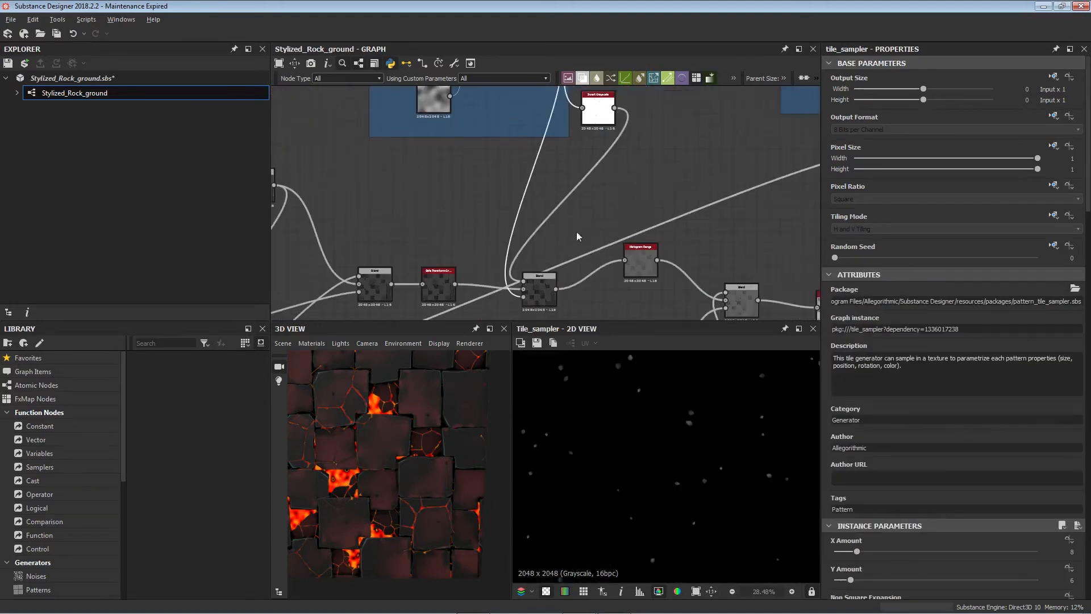
pyautogui.moveTo(575, 233); pyautogui.dragTo(524, 199, button='middle')
pyautogui.click(487, 253)
pyautogui.doubleClick(487, 256)
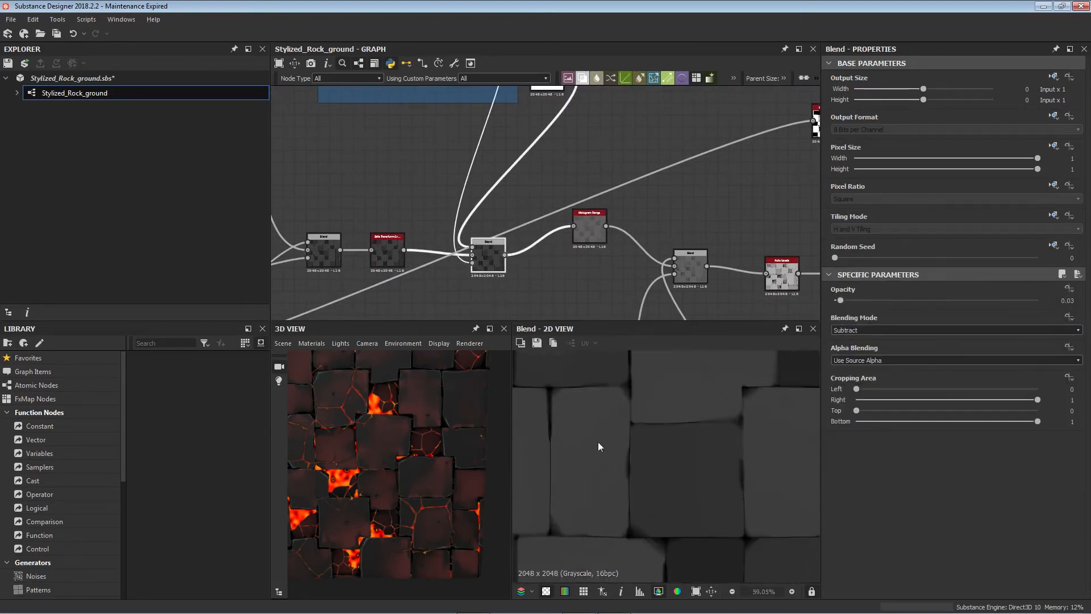
pyautogui.scroll(4, 483, 249)
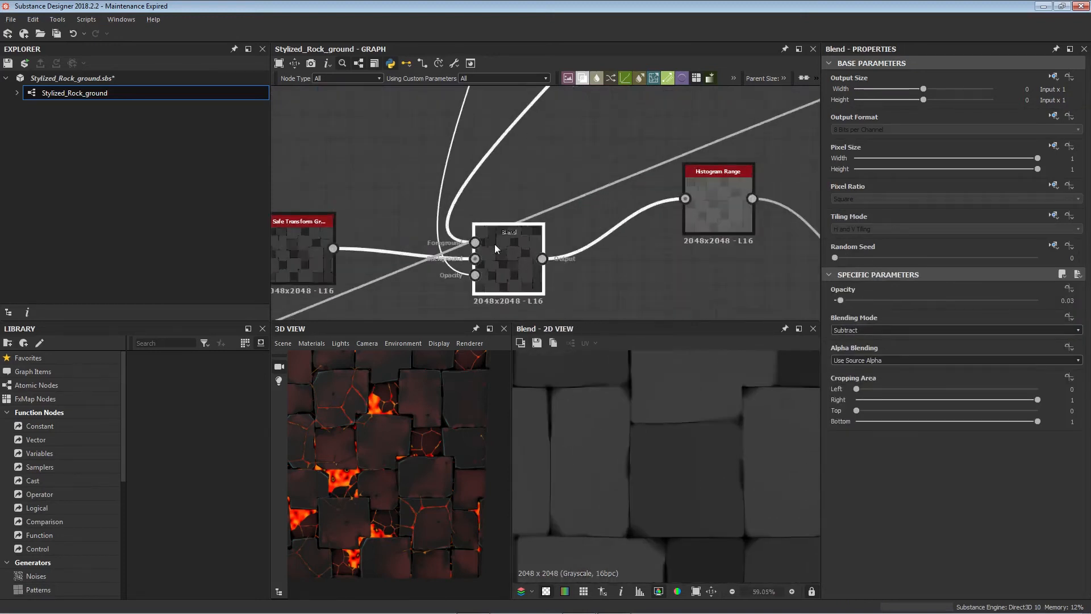
# - Disconnect the Tile Sampler from the Blend node's opacity input, compare the divots on the 3D material, and restore the link
pyautogui.scroll(-5, 497, 234)
pyautogui.scroll(-2, 499, 196)
pyautogui.moveTo(498, 189); pyautogui.dragTo(491, 284, button='middle')
pyautogui.doubleClick(490, 174)
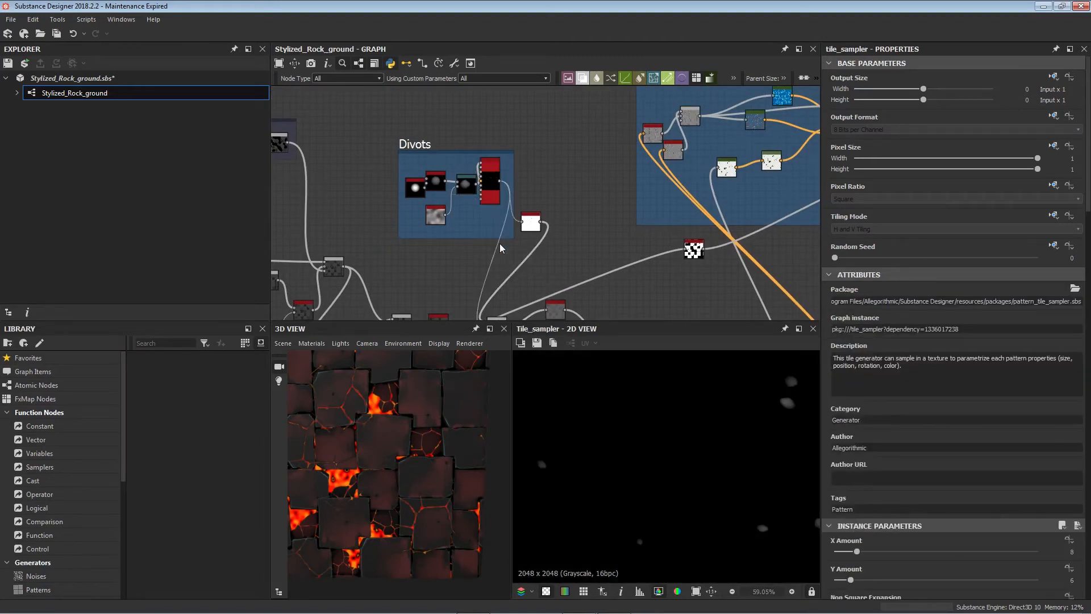
pyautogui.press('Delete')
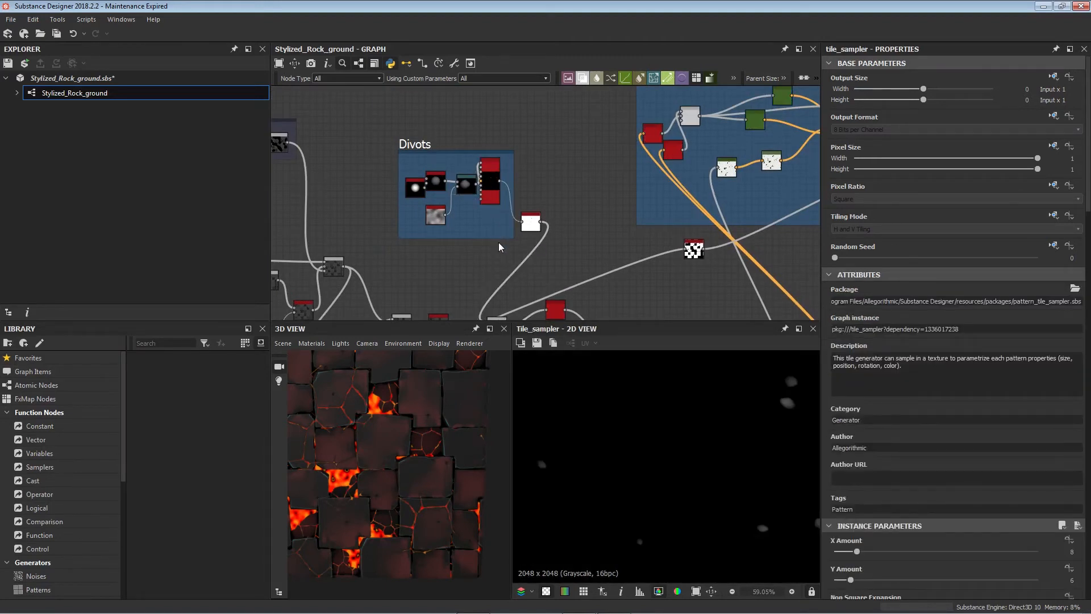
pyautogui.scroll(5, 445, 435)
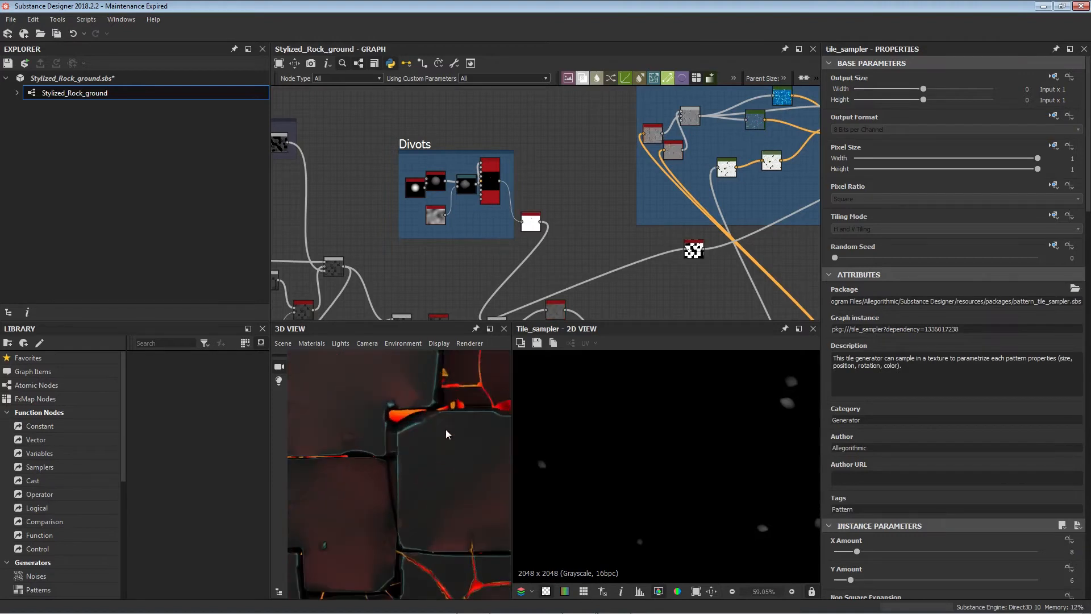
pyautogui.hotkey('ctrl', 'z')
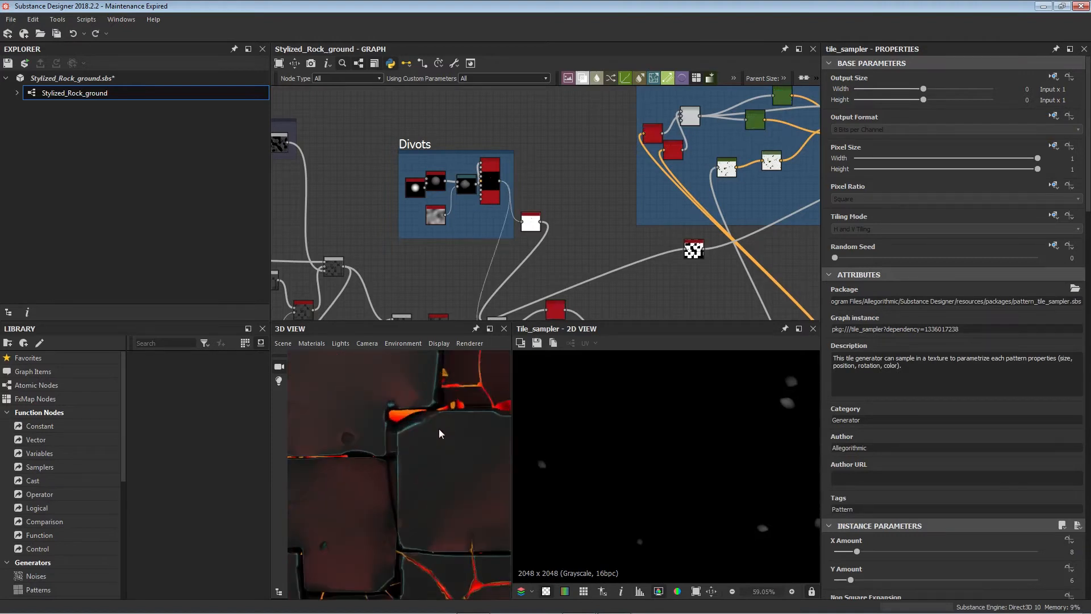
pyautogui.moveTo(370, 449); pyautogui.dragTo(399, 492, button='middle')
# - Preview the output of the Subtract Blend node that carves in the divots
pyautogui.moveTo(523, 248); pyautogui.dragTo(538, 163, button='middle')
pyautogui.scroll(3, 511, 242)
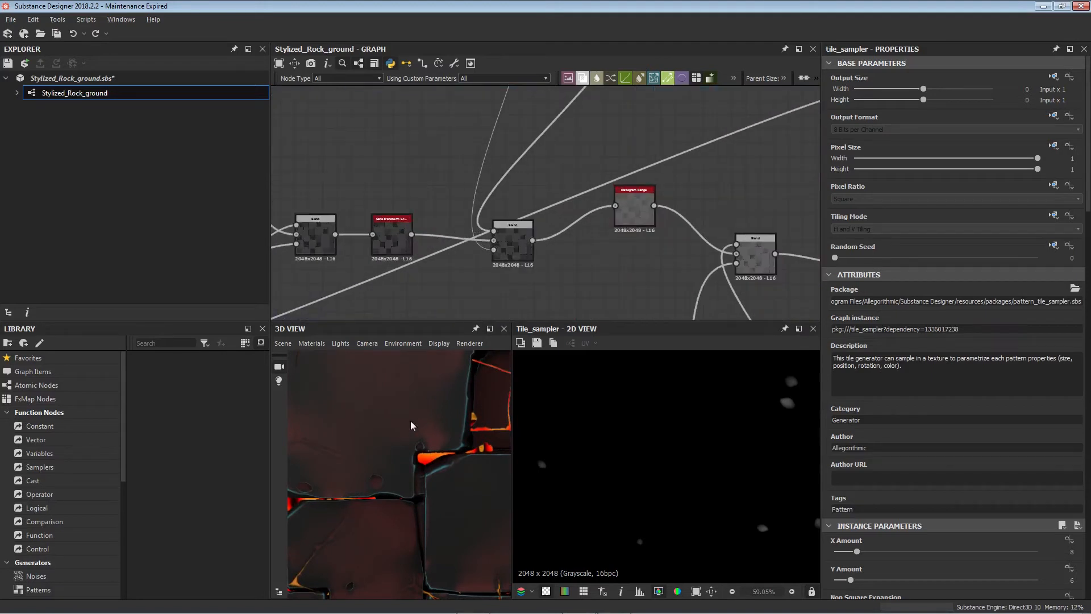
pyautogui.doubleClick(511, 248)
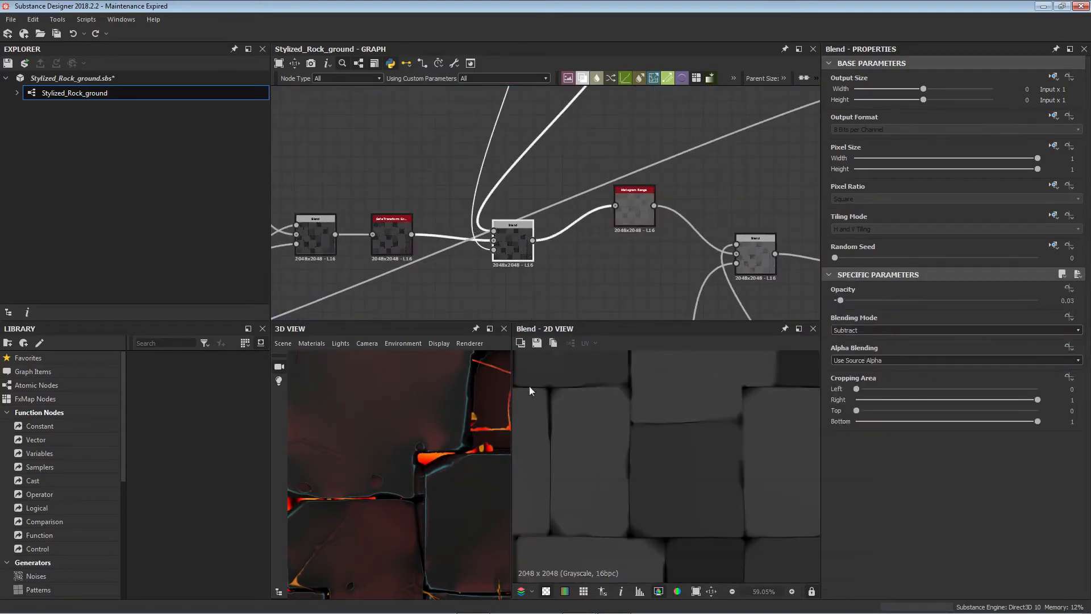
# - Line up the Histogram Range node with the Subtract Blend node and compare the two nodes' outputs
pyautogui.moveTo(618, 213); pyautogui.dragTo(544, 196, button='middle')
pyautogui.moveTo(551, 195); pyautogui.dragTo(563, 213)
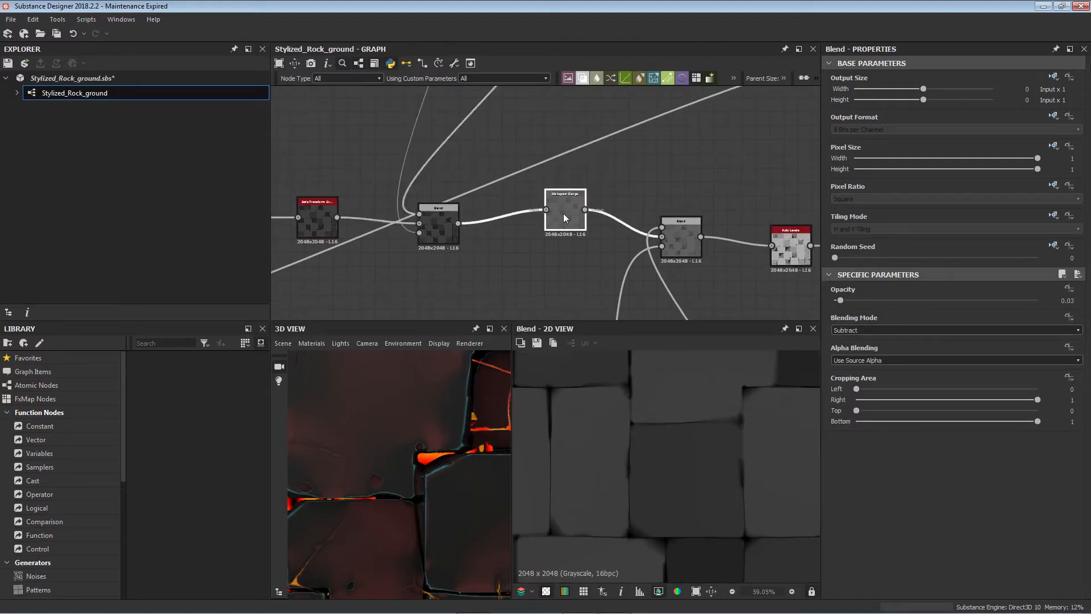
pyautogui.doubleClick(563, 213)
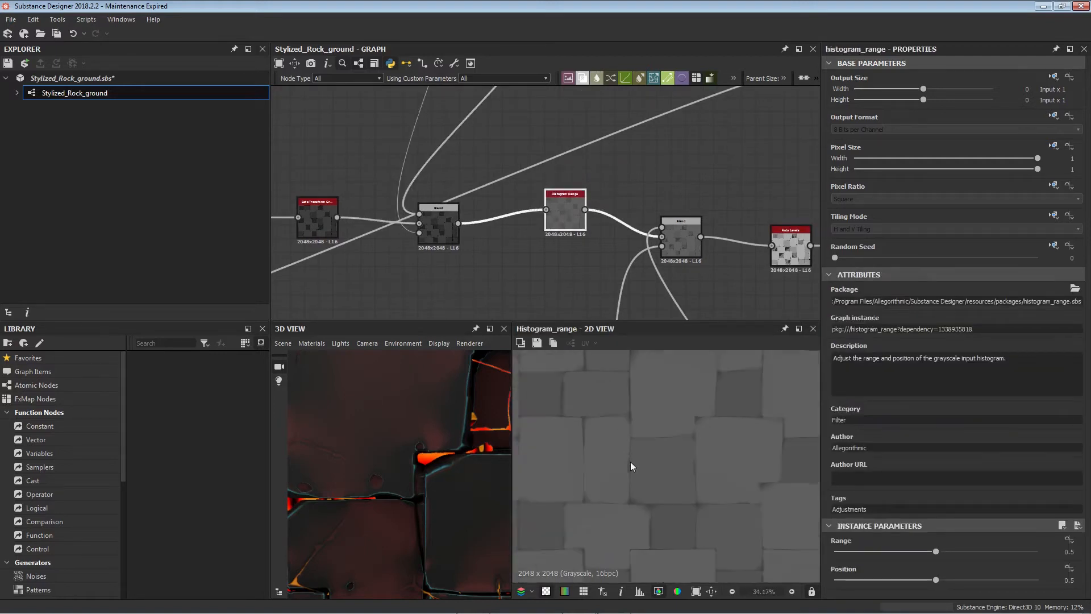
pyautogui.press('f')
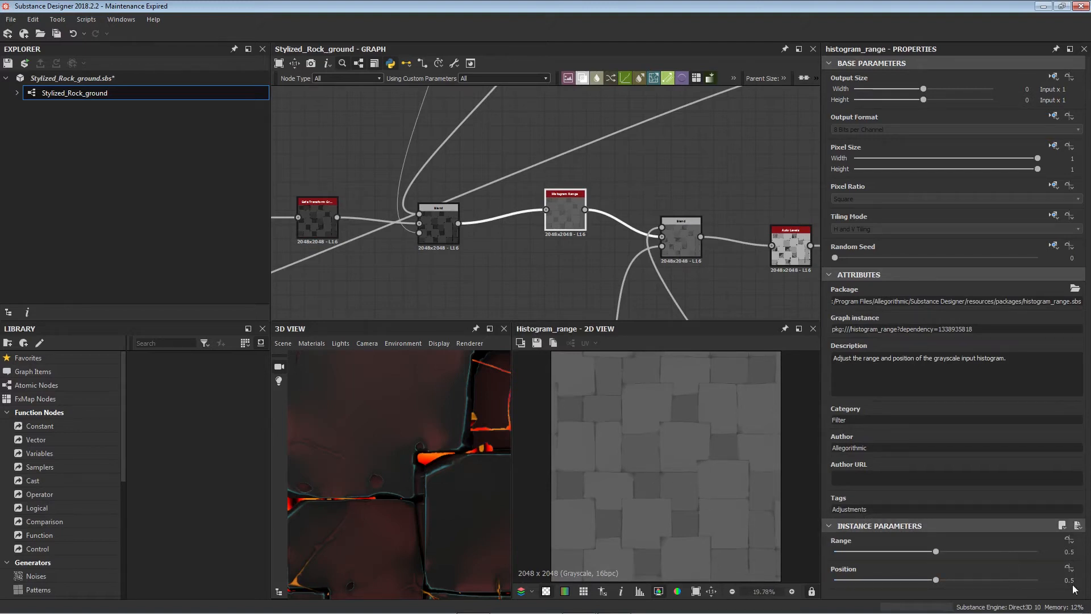
pyautogui.moveTo(568, 213); pyautogui.dragTo(567, 226)
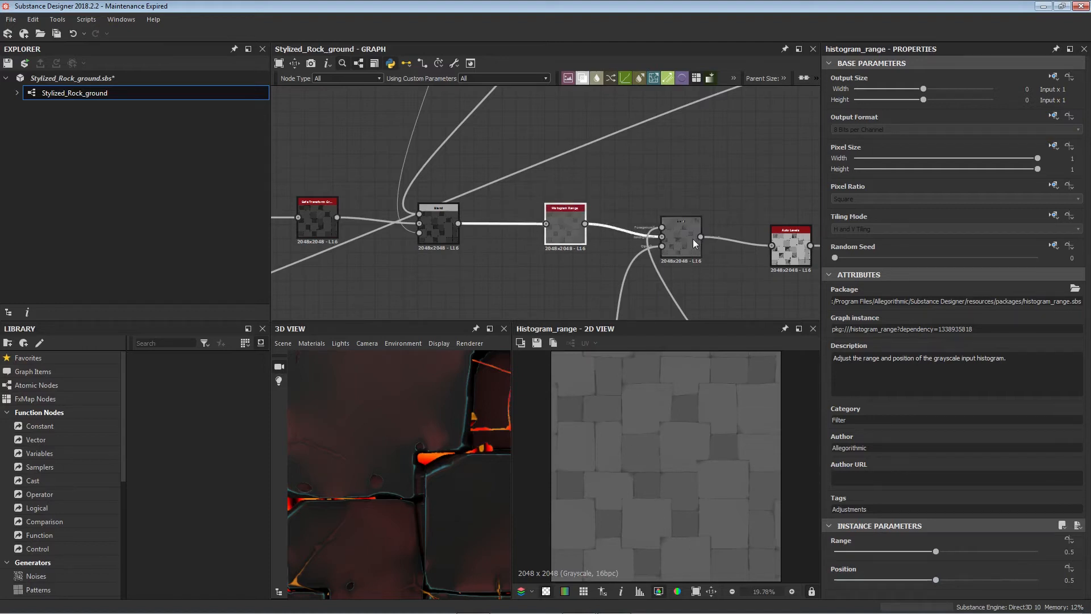
pyautogui.click(444, 239)
pyautogui.click(563, 217)
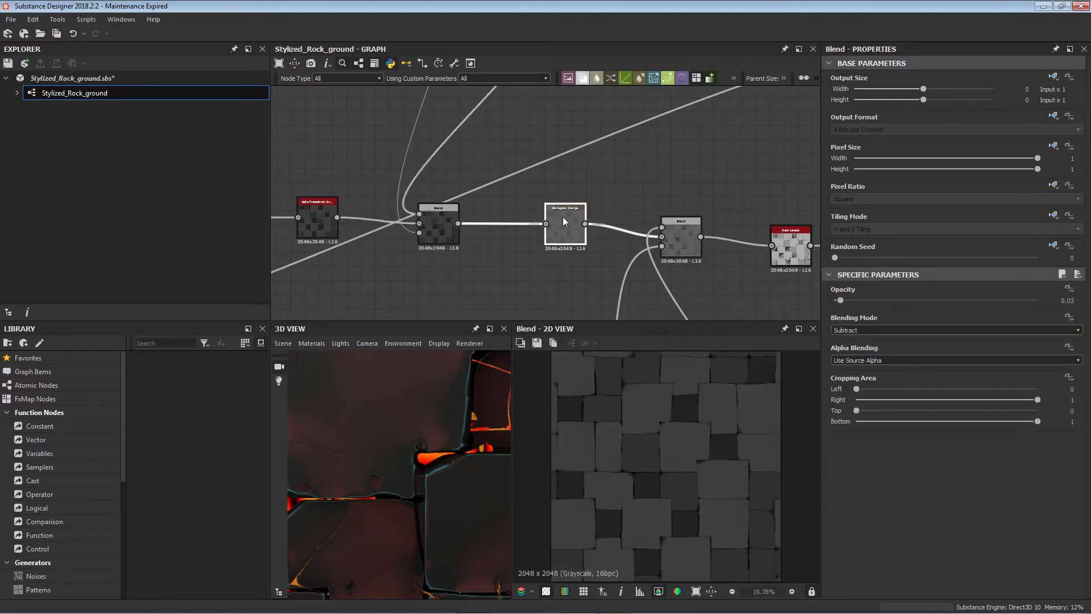
# - Compare the outputs of the Subtract Blend, the Histogram Range and the Copy Blend node that follows them
pyautogui.click(440, 224)
pyautogui.click(576, 230)
pyautogui.click(685, 230)
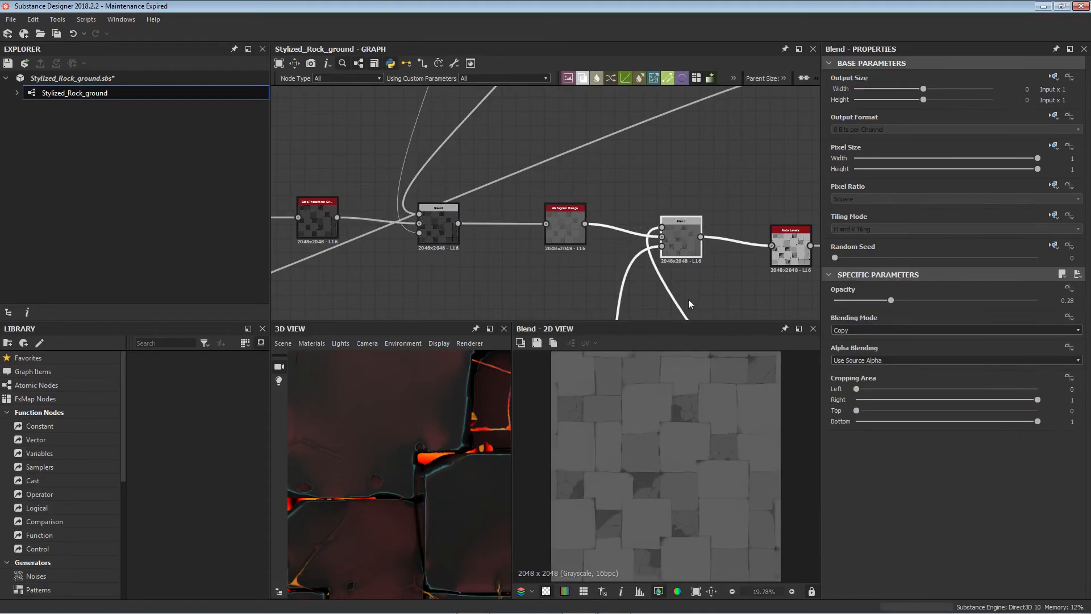
# - Trace the Copy Blend node's incoming links back through the graph toward the Lava Crack and Break tiles frames
pyautogui.scroll(-3, 687, 298)
pyautogui.scroll(-1, 686, 295)
pyautogui.moveTo(686, 295); pyautogui.dragTo(654, 191, button='middle')
pyautogui.moveTo(651, 171)
pyautogui.mouseDown()
pyautogui.moveTo(674, 201)
pyautogui.moveTo(662, 185)
pyautogui.mouseUp()
pyautogui.moveTo(711, 179); pyautogui.dragTo(533, 225, button='middle')
pyautogui.moveTo(507, 210); pyautogui.dragTo(582, 225)
pyautogui.moveTo(507, 223); pyautogui.dragTo(617, 151, button='middle')
pyautogui.scroll(-1, 617, 151)
pyautogui.click(591, 164)
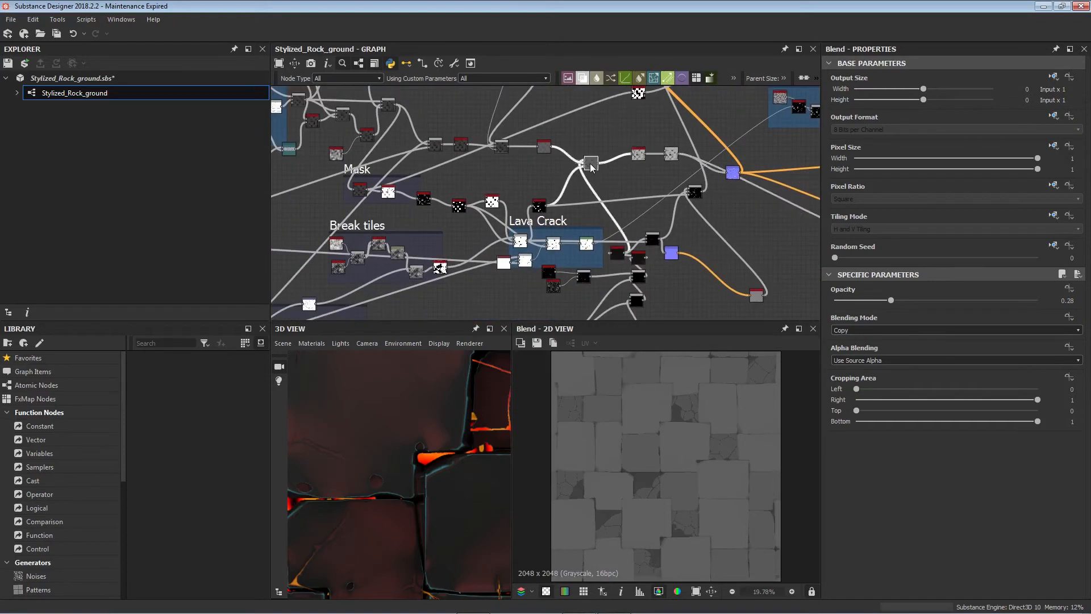
pyautogui.moveTo(541, 196); pyautogui.dragTo(592, 203, button='middle')
pyautogui.moveTo(592, 203); pyautogui.dragTo(604, 213)
pyautogui.moveTo(523, 235); pyautogui.dragTo(581, 241, button='middle')
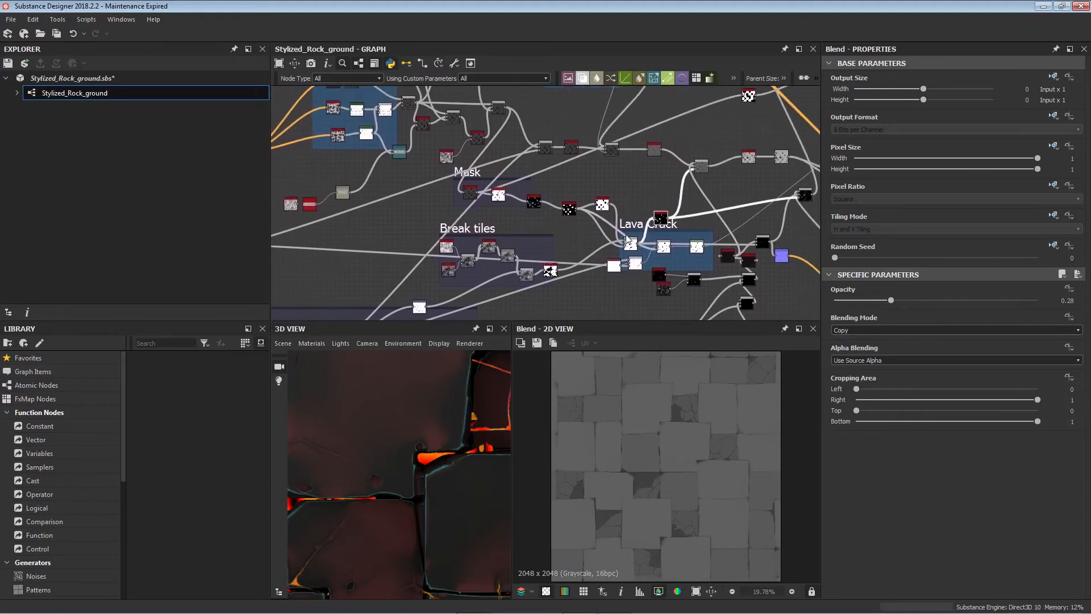
# - Preview the Clouds 2 noise in the Break tiles frame and review its instance parameters
pyautogui.moveTo(533, 272); pyautogui.dragTo(620, 226, button='middle')
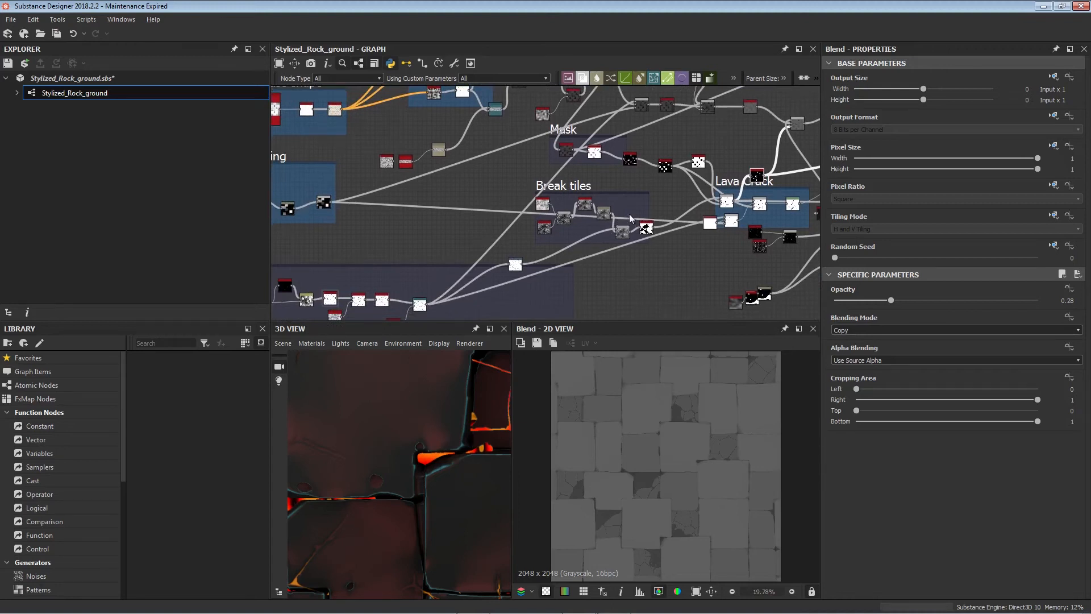
pyautogui.moveTo(642, 228); pyautogui.dragTo(637, 233)
pyautogui.moveTo(545, 203); pyautogui.dragTo(552, 202)
pyautogui.scroll(5, 552, 204)
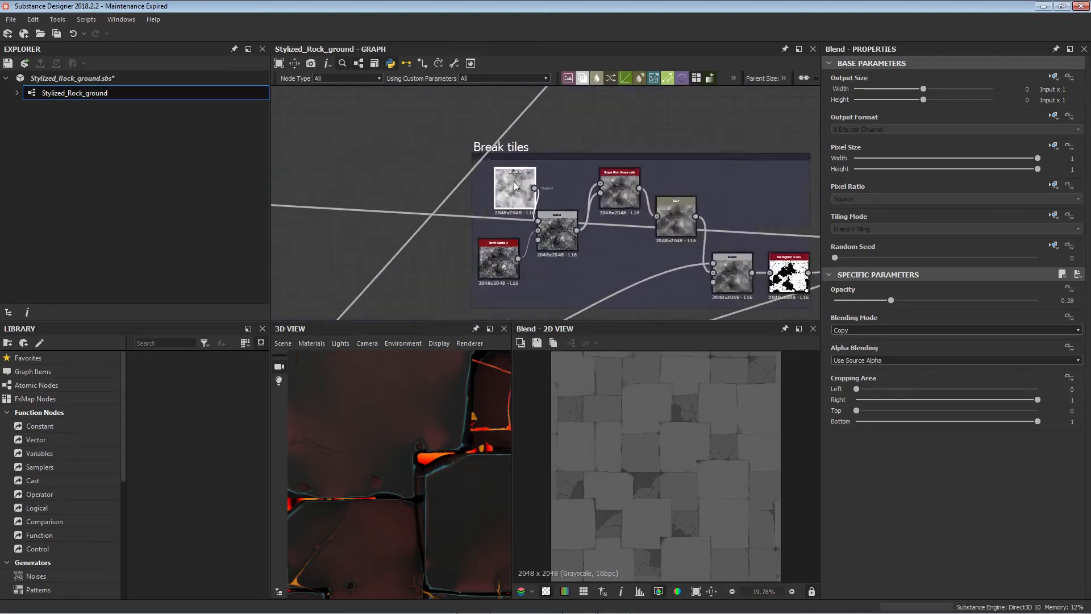
pyautogui.click(496, 190)
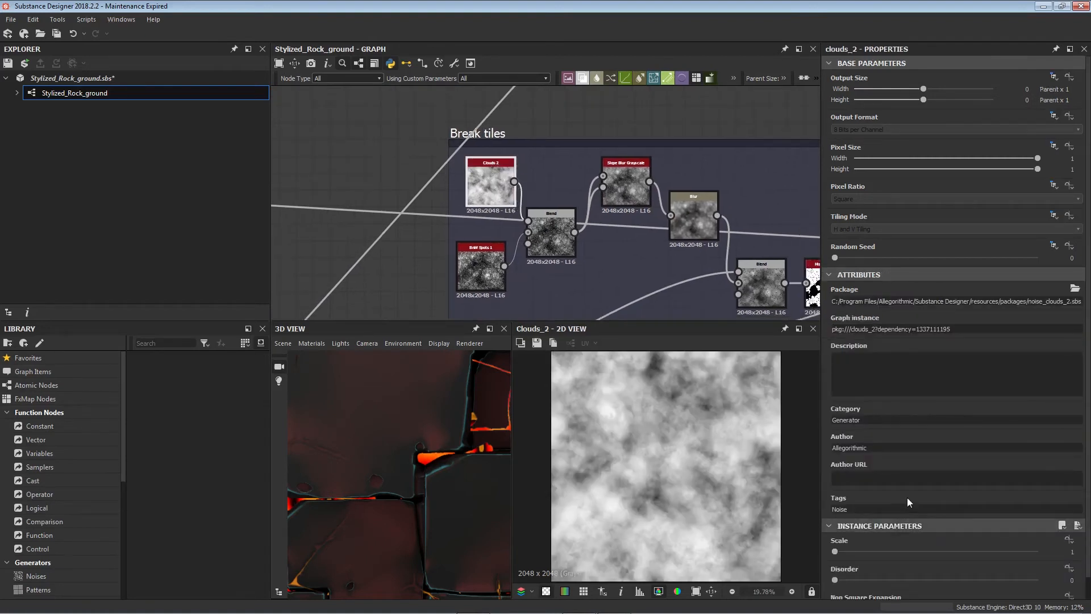
pyautogui.scroll(-1, 907, 497)
pyautogui.scroll(1, 895, 485)
pyautogui.scroll(-1, 958, 509)
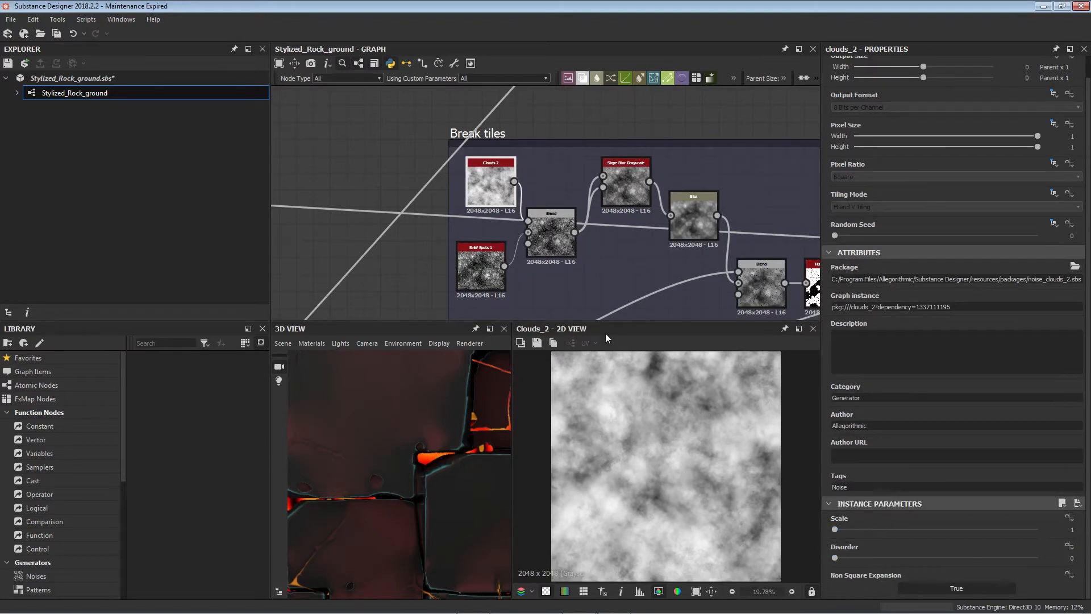
# - Preview the BnW Spots 1 noise in the Break tiles frame and review its instance parameters
pyautogui.click(469, 270)
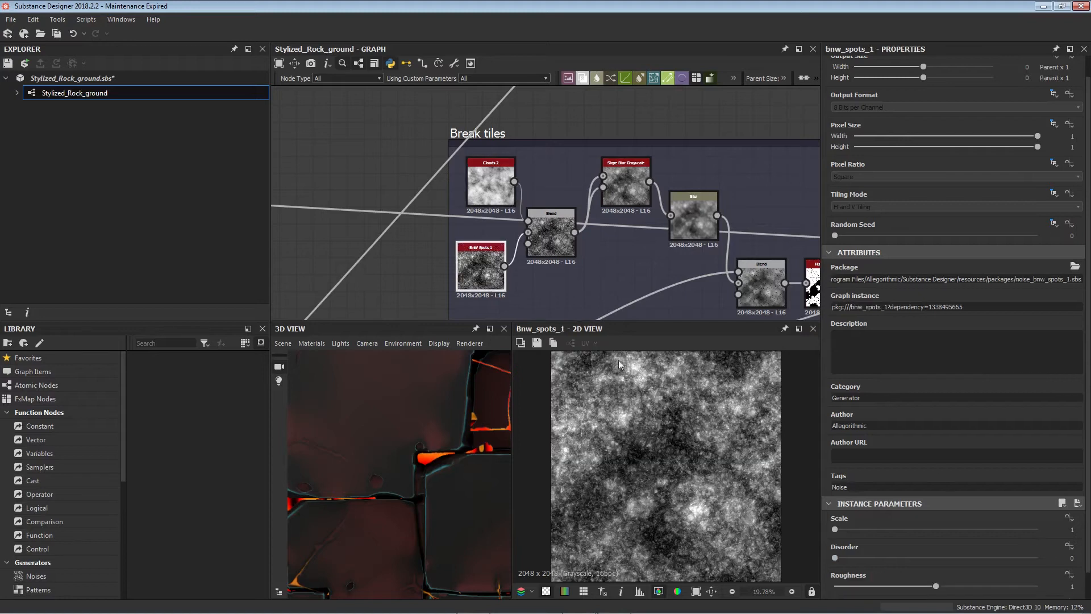
pyautogui.scroll(-1, 967, 549)
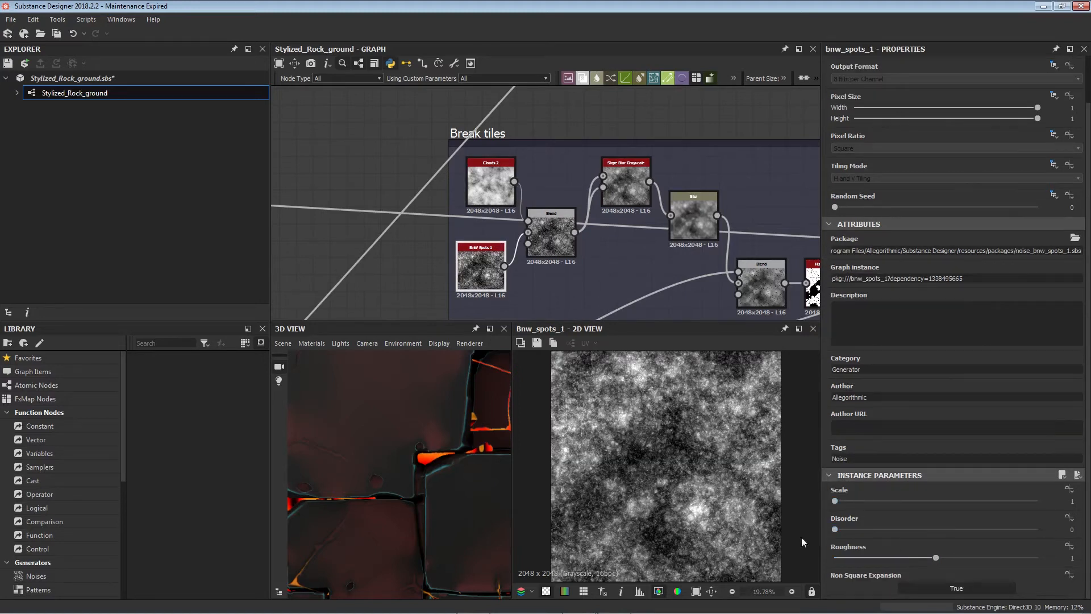
pyautogui.scroll(1, 663, 479)
pyautogui.scroll(1, 663, 479)
pyautogui.scroll(-1, 642, 445)
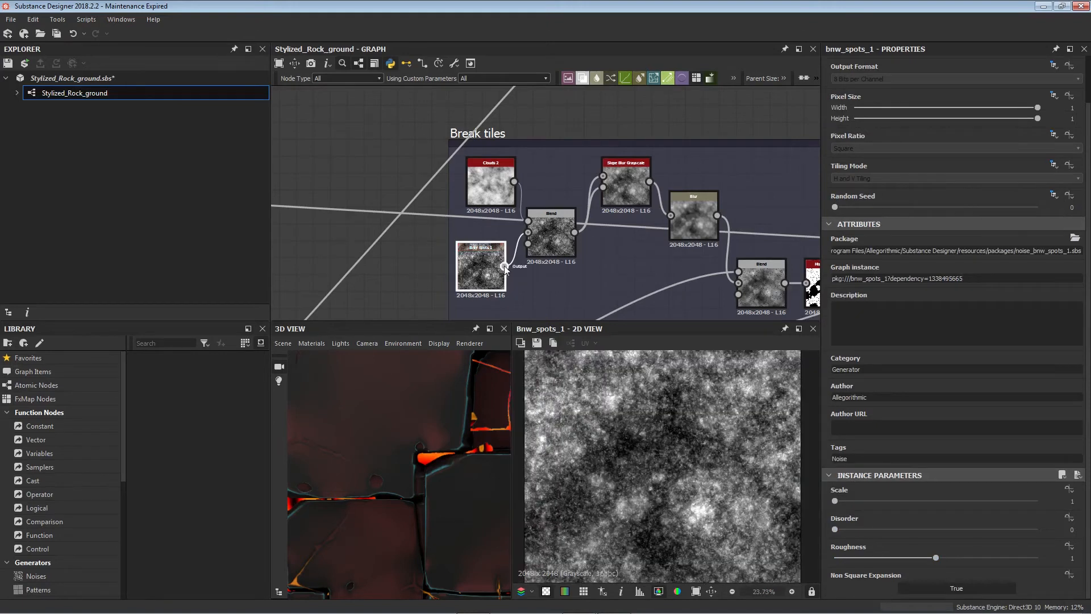
# - Preview the Break tiles chain in order: the Min (Darken) Blend, Slope Blur Grayscale, Blur and Multiply Blend nodes
pyautogui.click(550, 251)
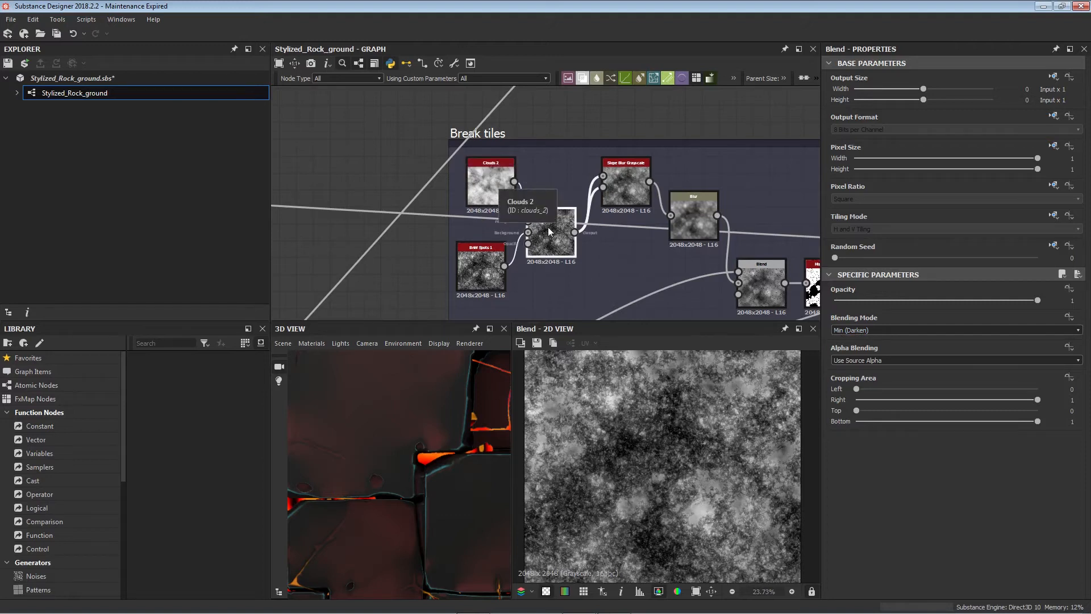
pyautogui.click(632, 174)
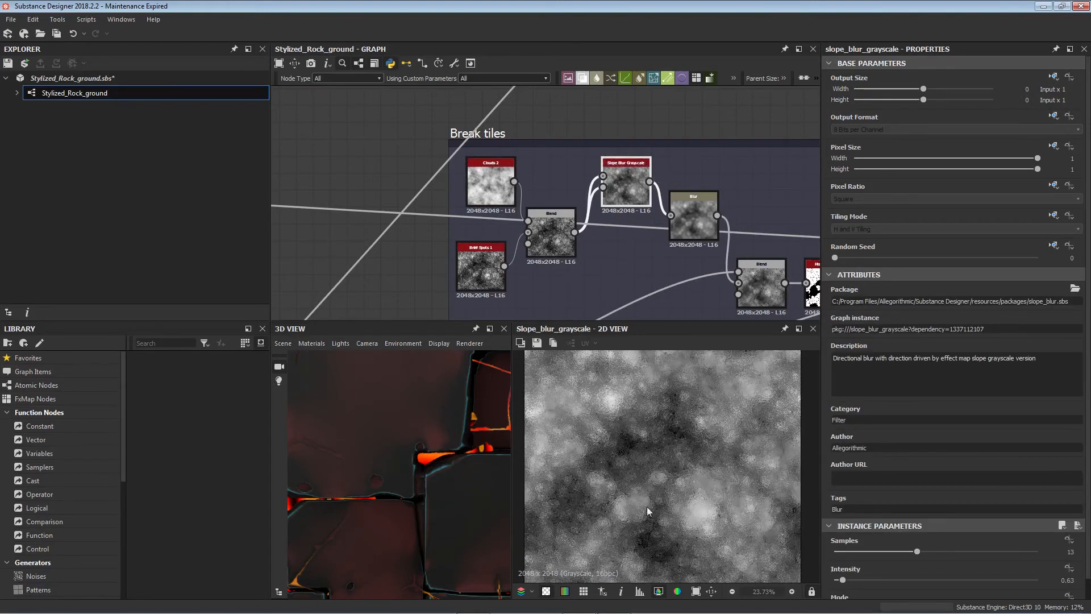
pyautogui.scroll(3, 647, 506)
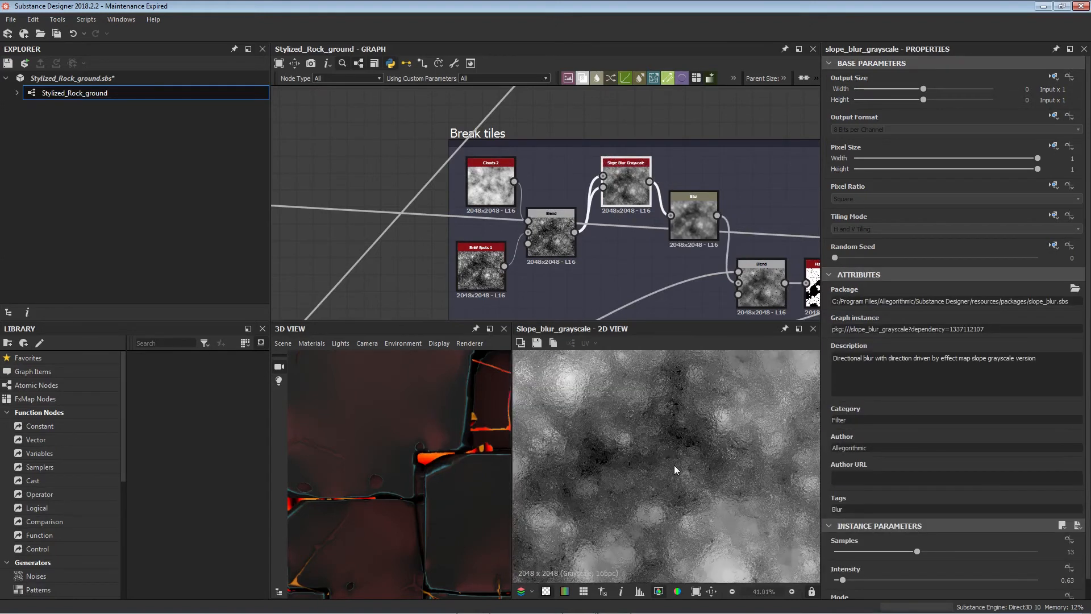
pyautogui.scroll(1, 674, 464)
pyautogui.click(691, 225)
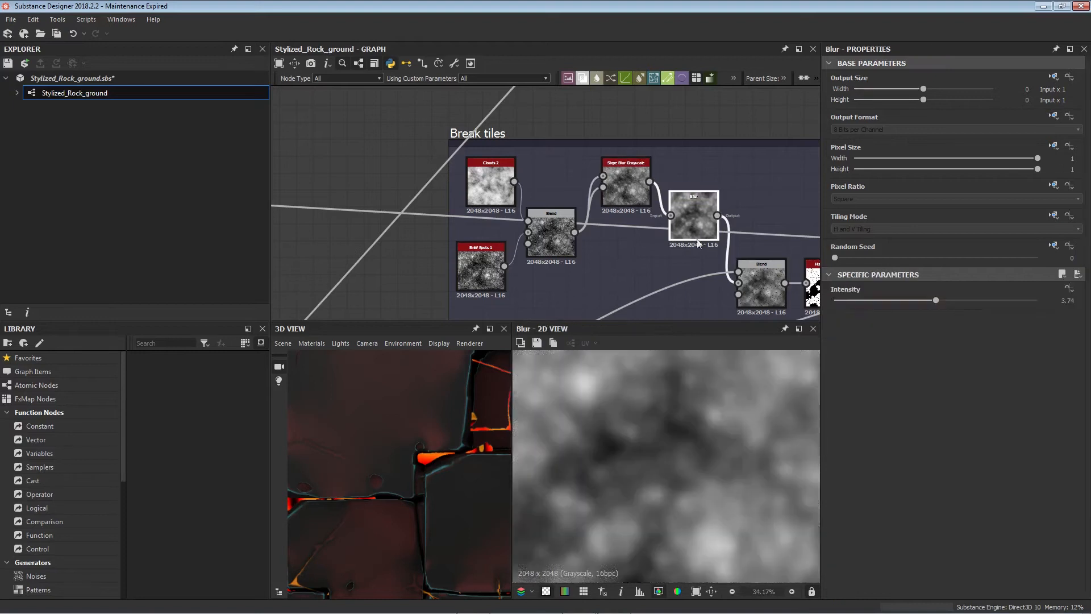
pyautogui.click(756, 290)
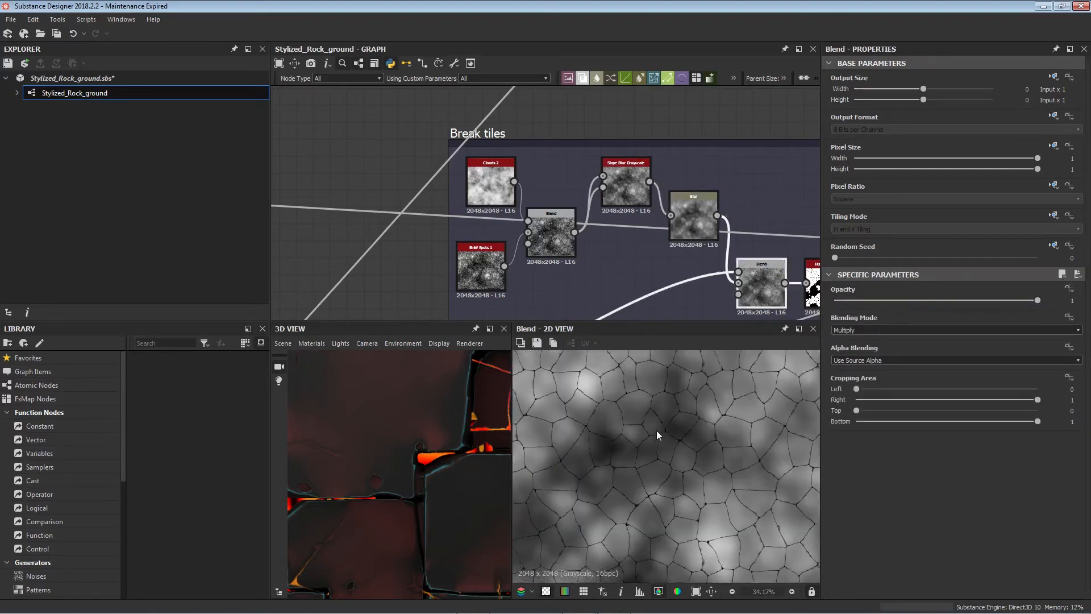
# - Trace the Multiply Blend's crack pattern input back to the Directional Warp node and preview that node's output
pyautogui.scroll(-4, 612, 301)
pyautogui.moveTo(631, 297); pyautogui.dragTo(680, 140, button='middle')
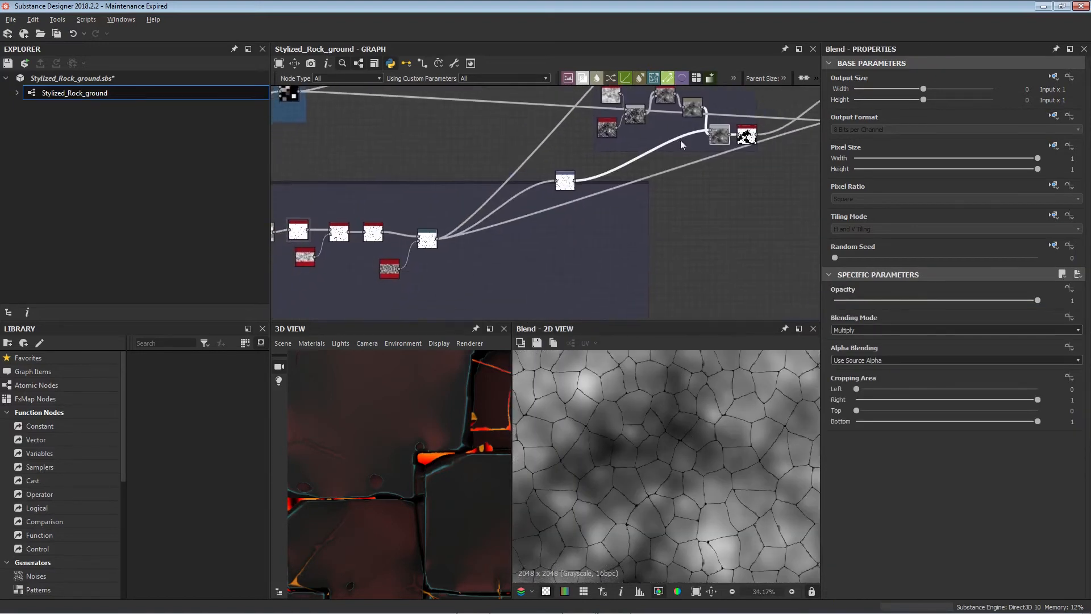
pyautogui.moveTo(502, 230); pyautogui.dragTo(578, 207, button='middle')
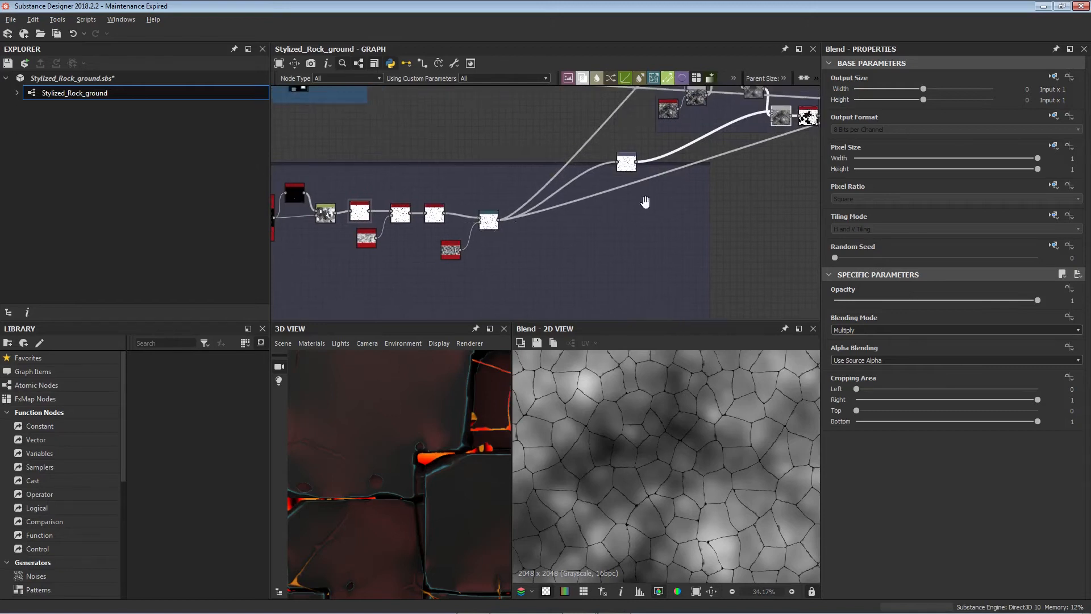
pyautogui.moveTo(646, 202); pyautogui.dragTo(431, 308, button='middle')
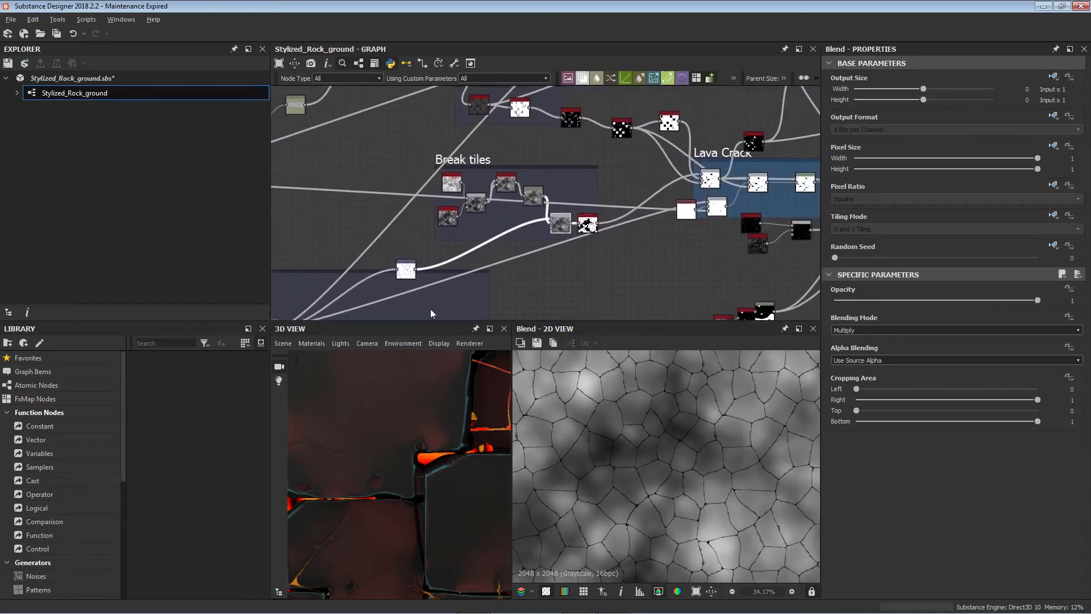
pyautogui.scroll(5, 398, 267)
pyautogui.doubleClick(386, 270)
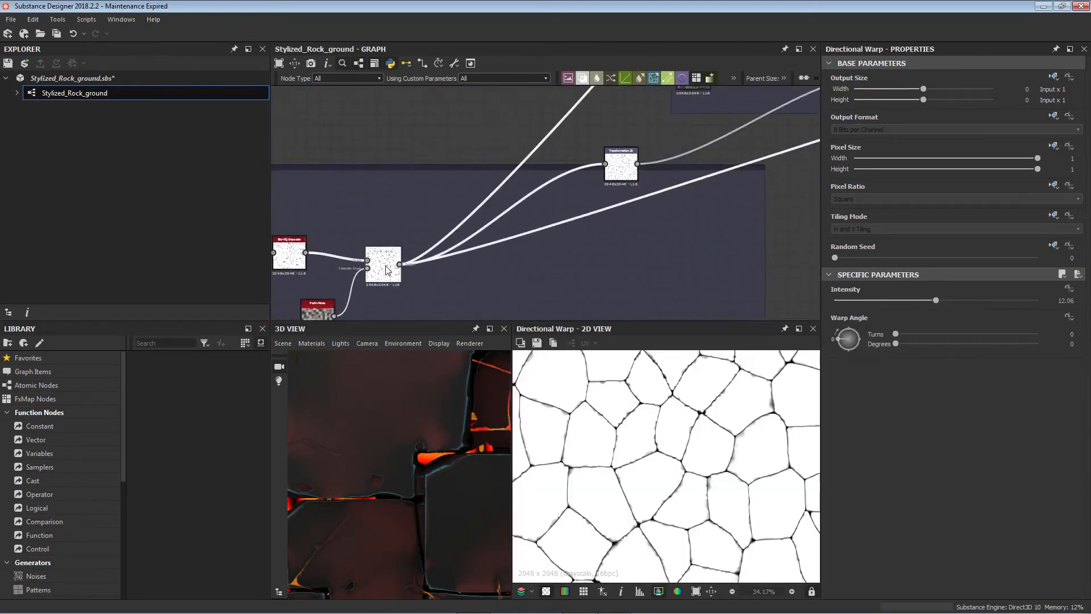
# - Preview the Transformation 2D node that scales the crack pattern and examine its transform settings
pyautogui.moveTo(583, 209); pyautogui.dragTo(514, 313, button='middle')
pyautogui.scroll(4, 559, 271)
pyautogui.click(557, 270)
pyautogui.doubleClick(556, 270)
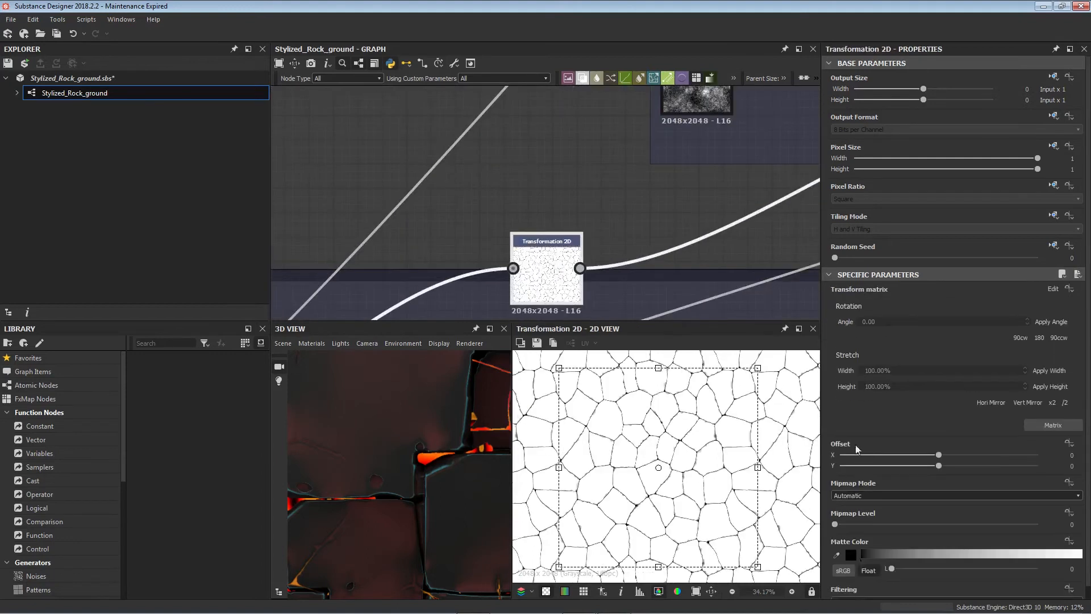
pyautogui.scroll(-3, 707, 519)
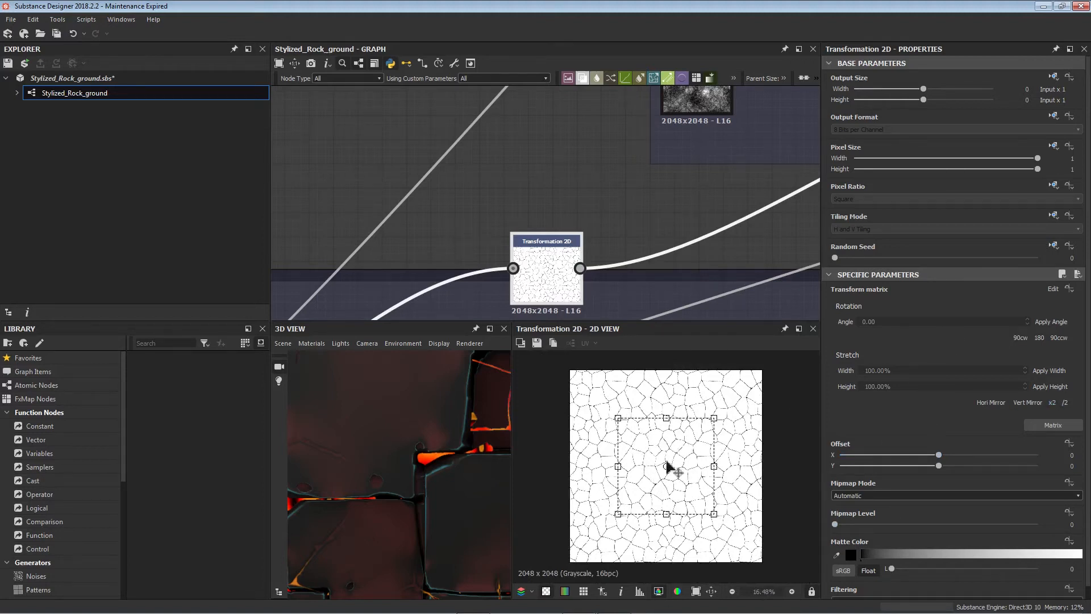
# - Return to the Multiply Blend in the Break tiles frame, preview its output, and view more tiles on the 3D material
pyautogui.moveTo(724, 186); pyautogui.dragTo(398, 287, button='middle')
pyautogui.moveTo(637, 243); pyautogui.dragTo(476, 262, button='middle')
pyautogui.doubleClick(598, 229)
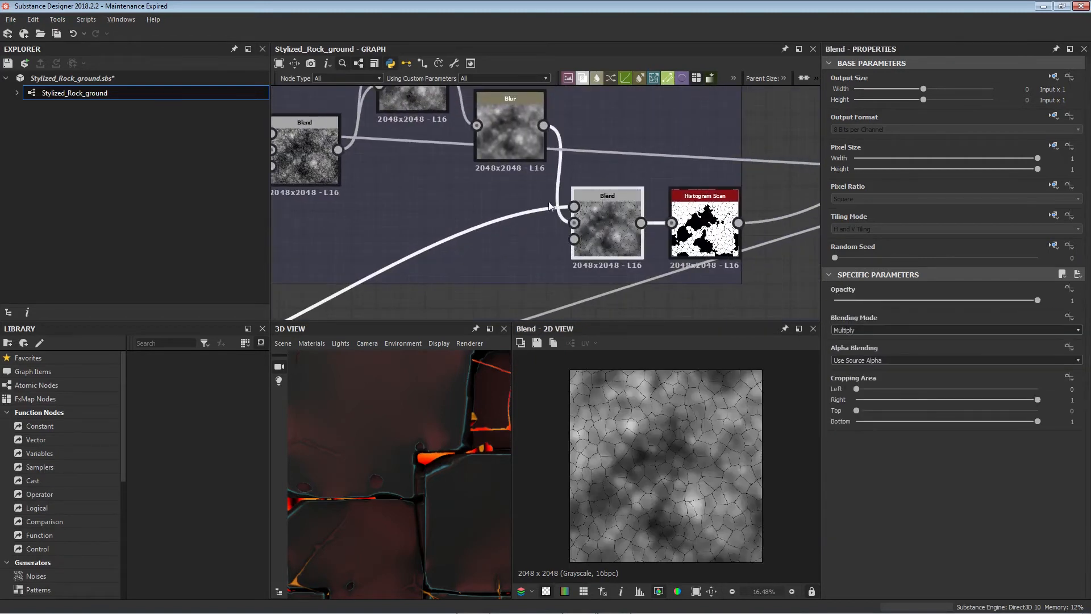
pyautogui.moveTo(648, 449); pyautogui.dragTo(619, 480, button='right')
pyautogui.scroll(-1, 621, 485)
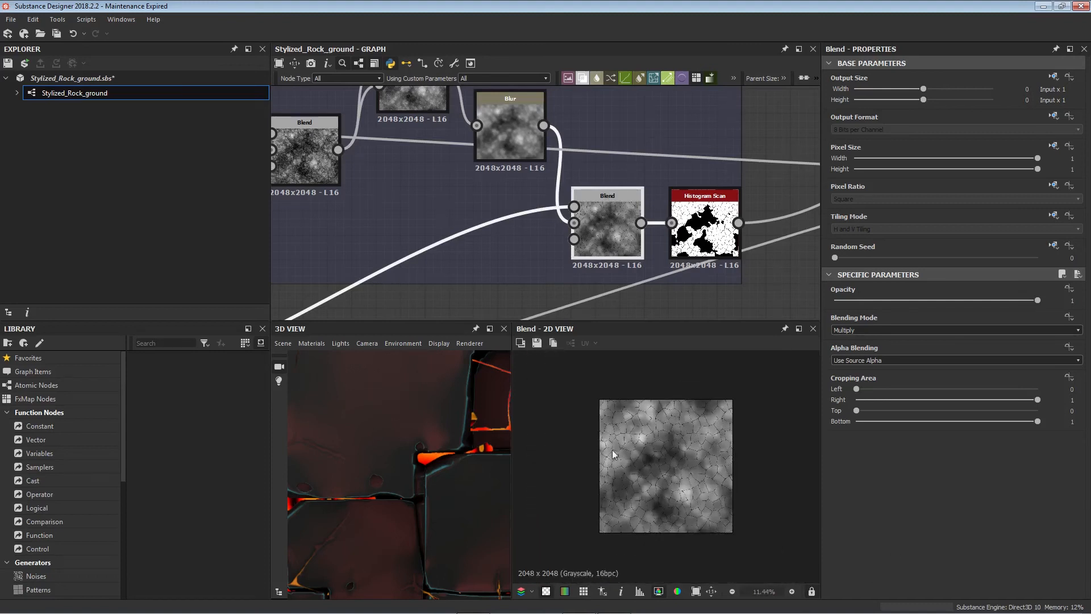
pyautogui.scroll(-5, 404, 483)
pyautogui.moveTo(404, 483); pyautogui.dragTo(399, 493, button='middle')
# - Compare the Histogram Scan output in the Break tiles frame with the Multiply Blend that feeds it
pyautogui.moveTo(662, 253); pyautogui.dragTo(518, 273, button='middle')
pyautogui.doubleClick(551, 253)
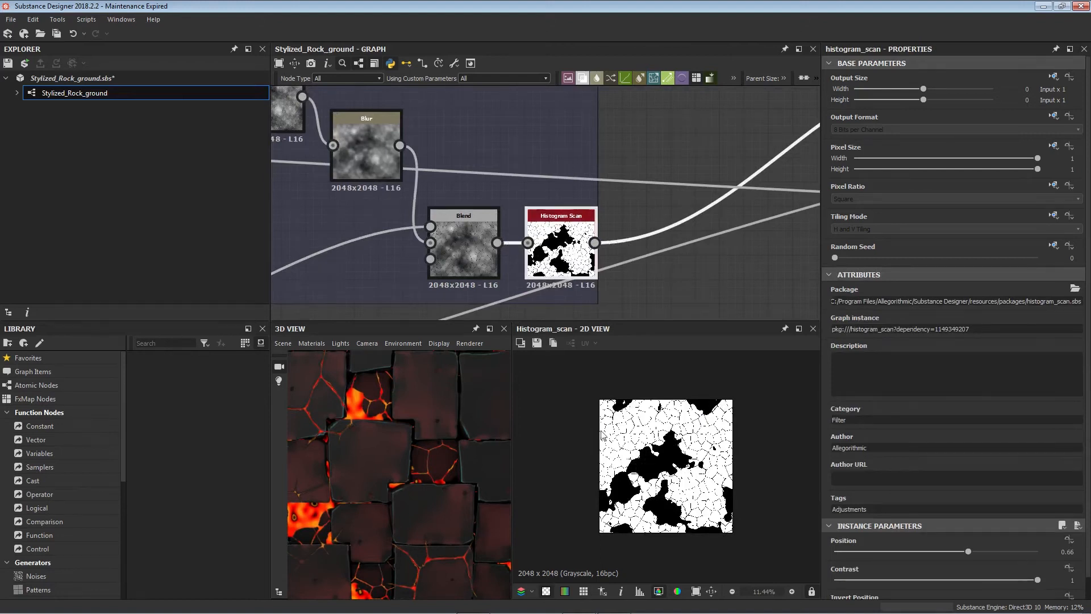
pyautogui.scroll(3, 677, 465)
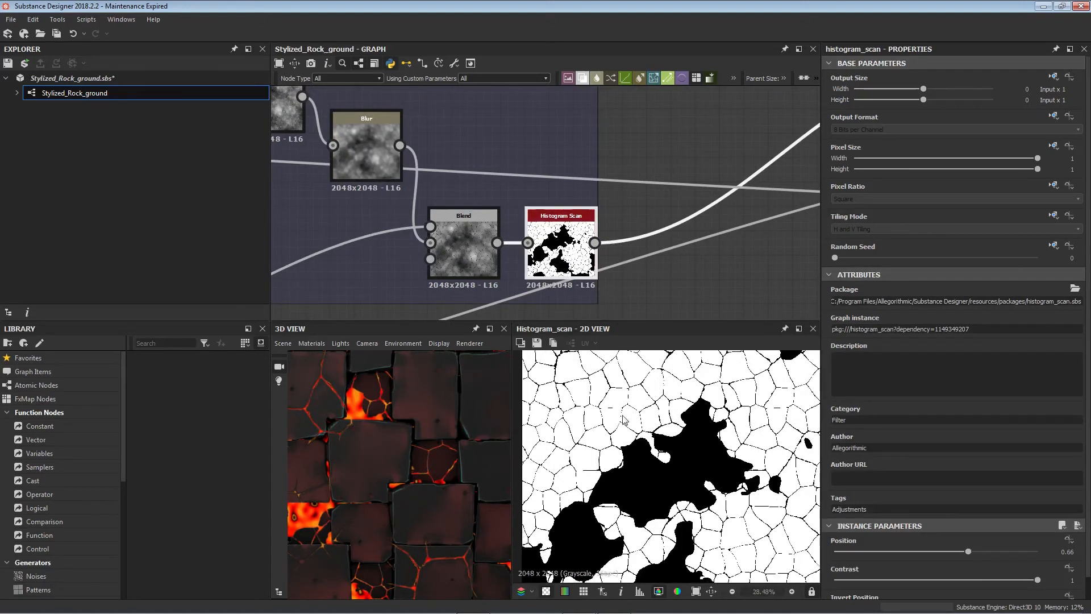
pyautogui.doubleClick(475, 250)
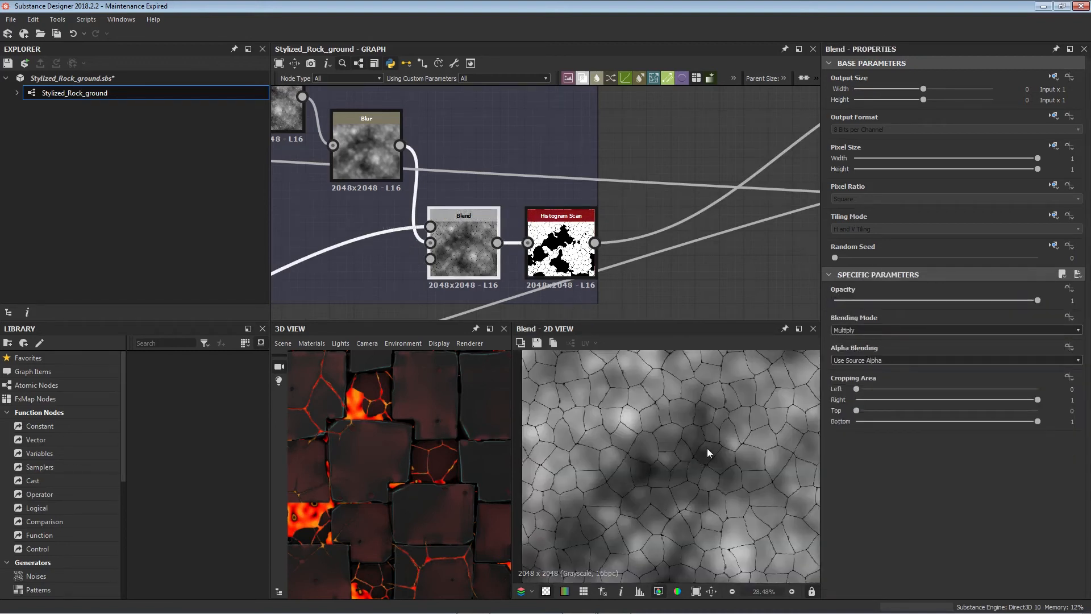
pyautogui.doubleClick(560, 244)
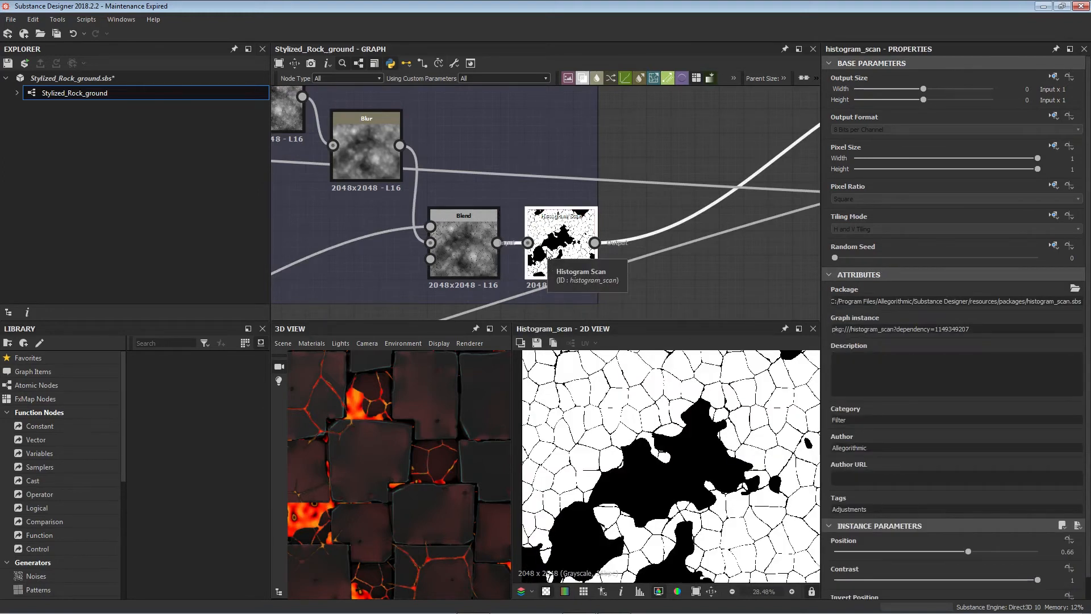
pyautogui.scroll(-3, 628, 453)
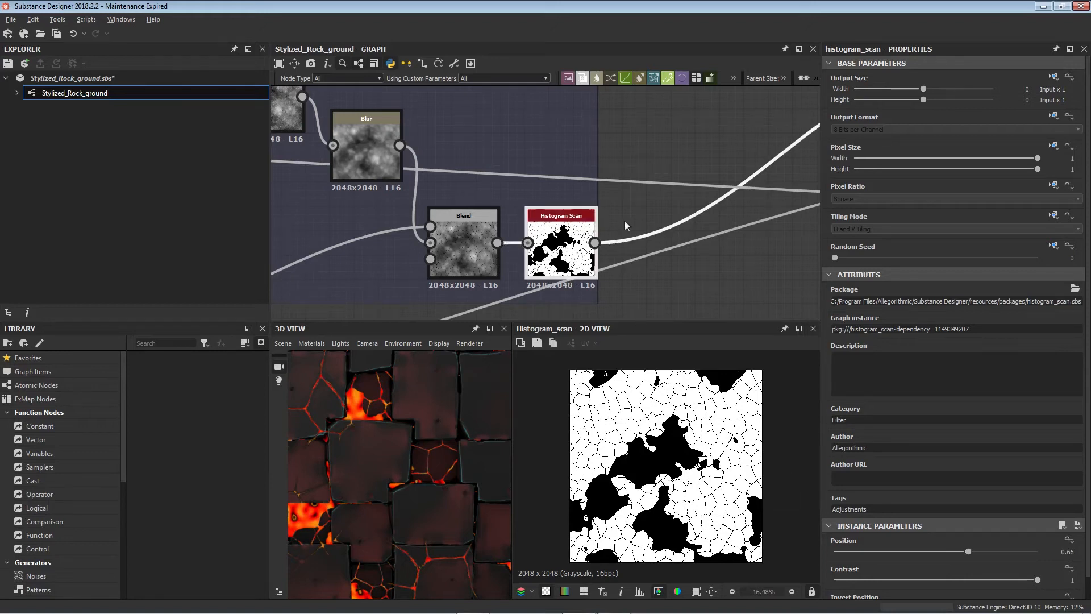
# - Follow the Histogram Scan's output to the first Blend node in the Lava Crack frame and preview that Blend
pyautogui.moveTo(651, 228); pyautogui.dragTo(556, 256, button='middle')
pyautogui.scroll(-3, 550, 258)
pyautogui.moveTo(704, 190); pyautogui.dragTo(603, 228, button='middle')
pyautogui.scroll(2, 638, 210)
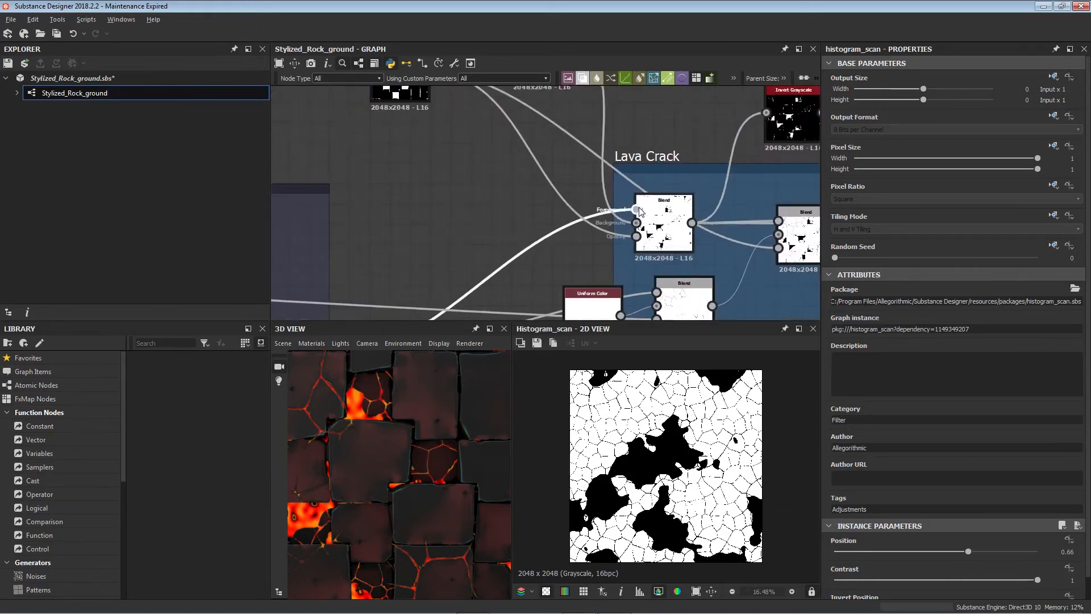
pyautogui.moveTo(536, 237); pyautogui.dragTo(514, 300, button='middle')
pyautogui.scroll(-3, 516, 266)
pyautogui.moveTo(477, 252); pyautogui.dragTo(559, 234, button='middle')
pyautogui.scroll(-3, 496, 258)
pyautogui.click(541, 233)
pyautogui.scroll(2, 640, 455)
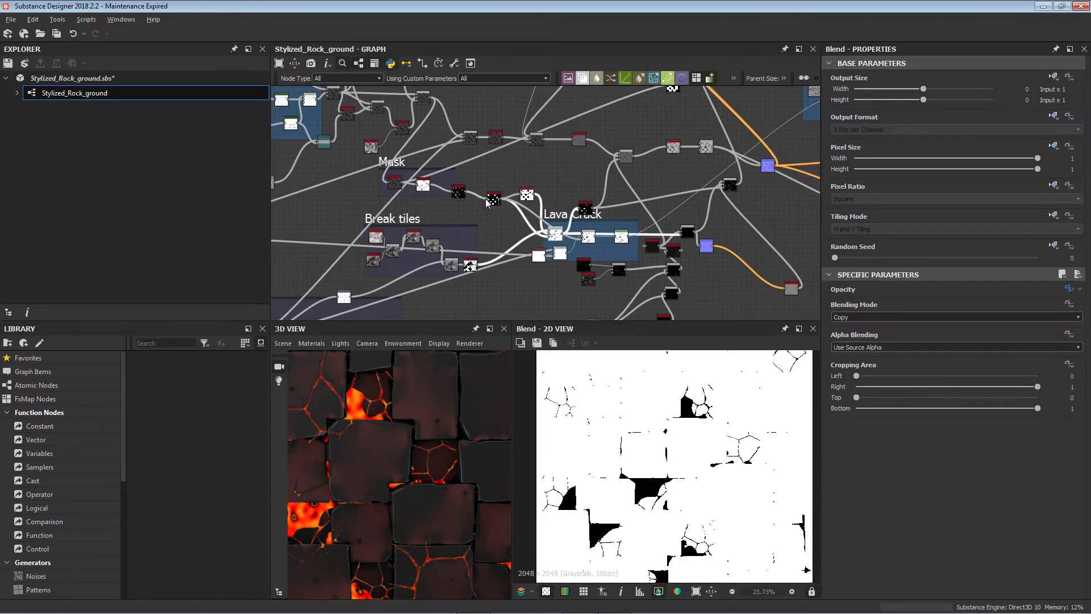
# - Preview the Invert Grayscale node at the start of the Mask frame and examine its tile heights
pyautogui.moveTo(484, 228); pyautogui.dragTo(568, 246, button='middle')
pyautogui.scroll(3, 496, 216)
pyautogui.moveTo(474, 210); pyautogui.dragTo(581, 306, button='middle')
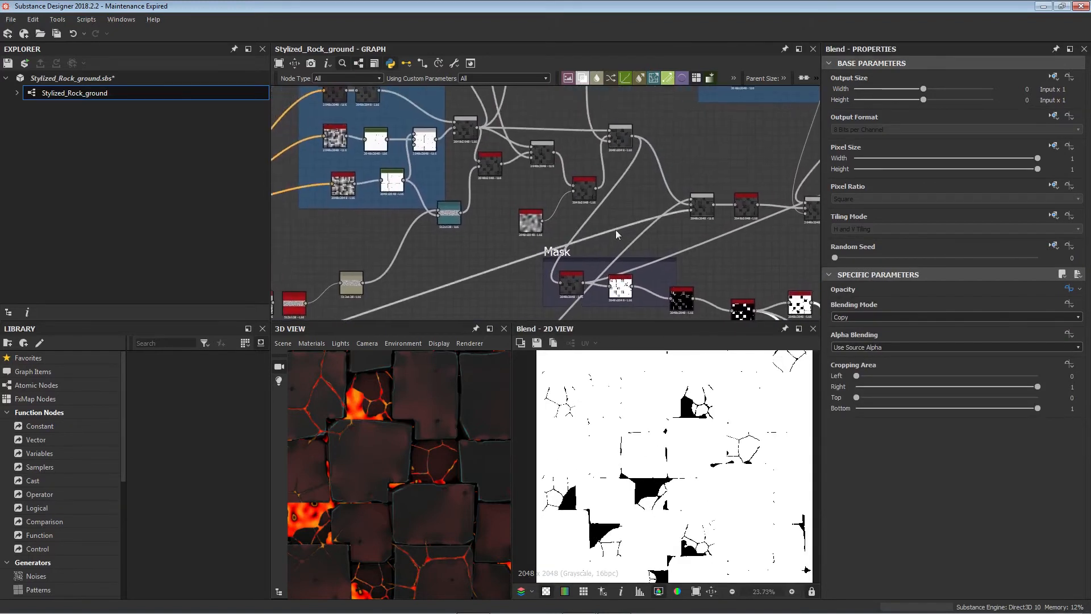
pyautogui.click(571, 282)
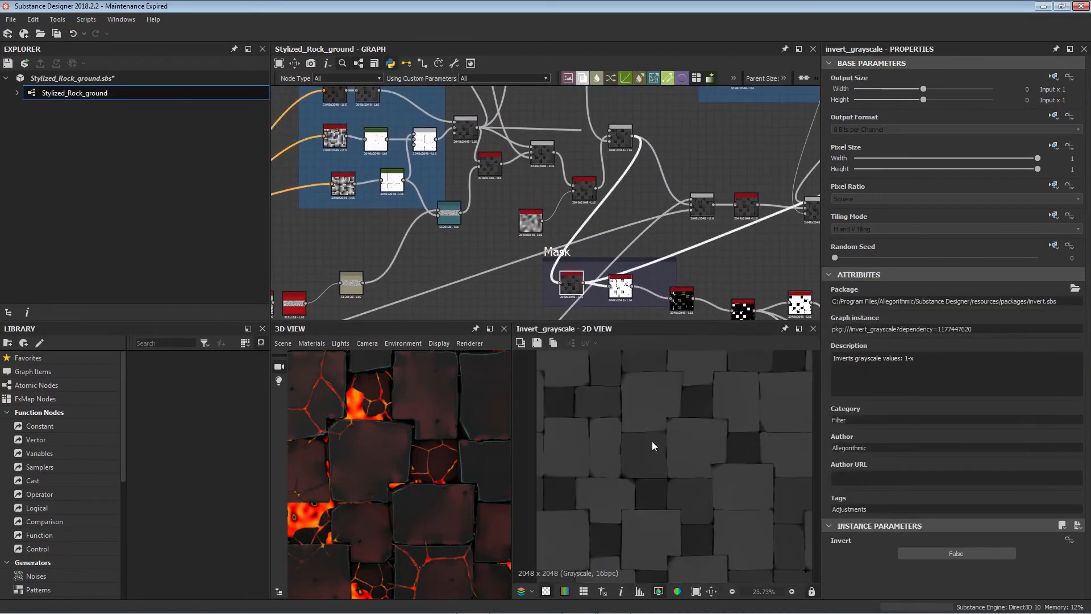
pyautogui.moveTo(599, 261); pyautogui.dragTo(539, 218, button='middle')
pyautogui.scroll(1, 534, 211)
pyautogui.scroll(3, 705, 503)
pyautogui.scroll(-1, 699, 483)
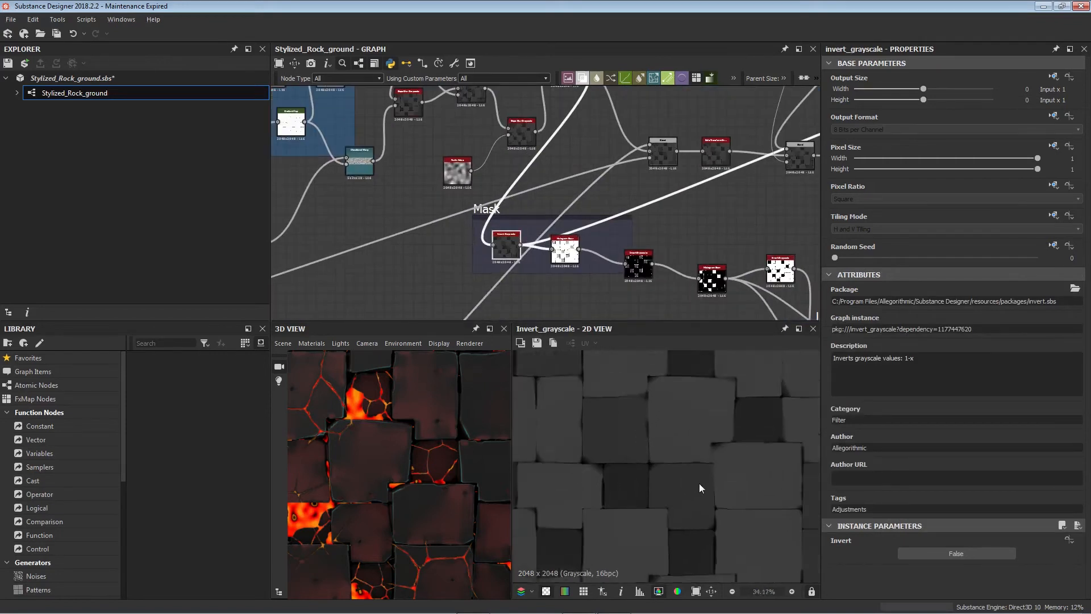
# - Trace the Invert Grayscale node's input link back to the Blend node that feeds it
pyautogui.scroll(-2, 699, 487)
pyautogui.moveTo(570, 98); pyautogui.dragTo(550, 192, button='middle')
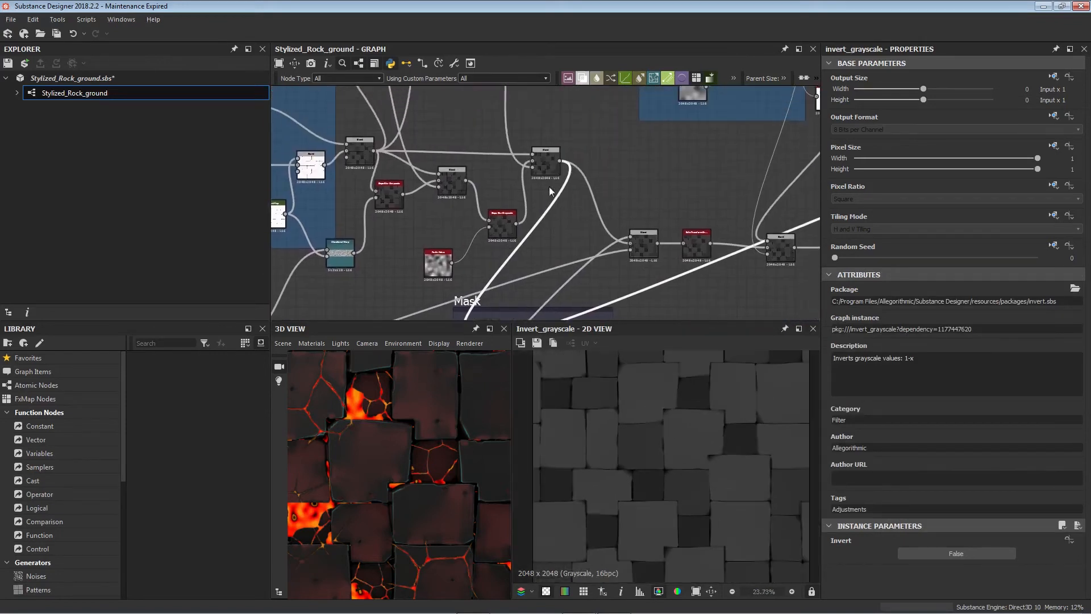
pyautogui.moveTo(527, 289); pyautogui.dragTo(519, 206, button='middle')
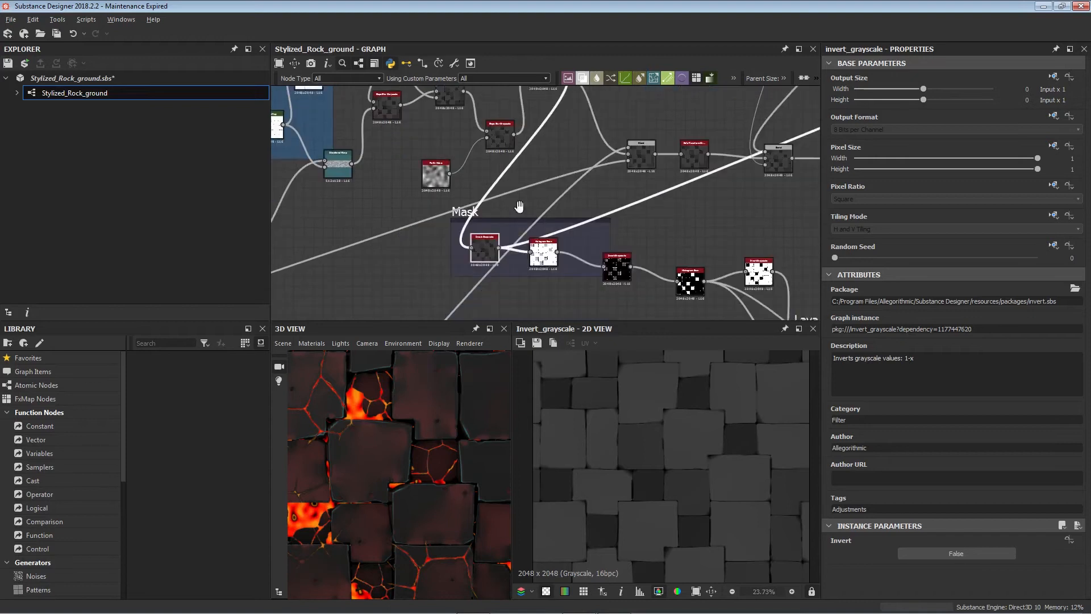
# - Preview in order the Mask frame's Histogram Scan, the Invert Grayscale after it and the following Histogram Scan
pyautogui.doubleClick(543, 251)
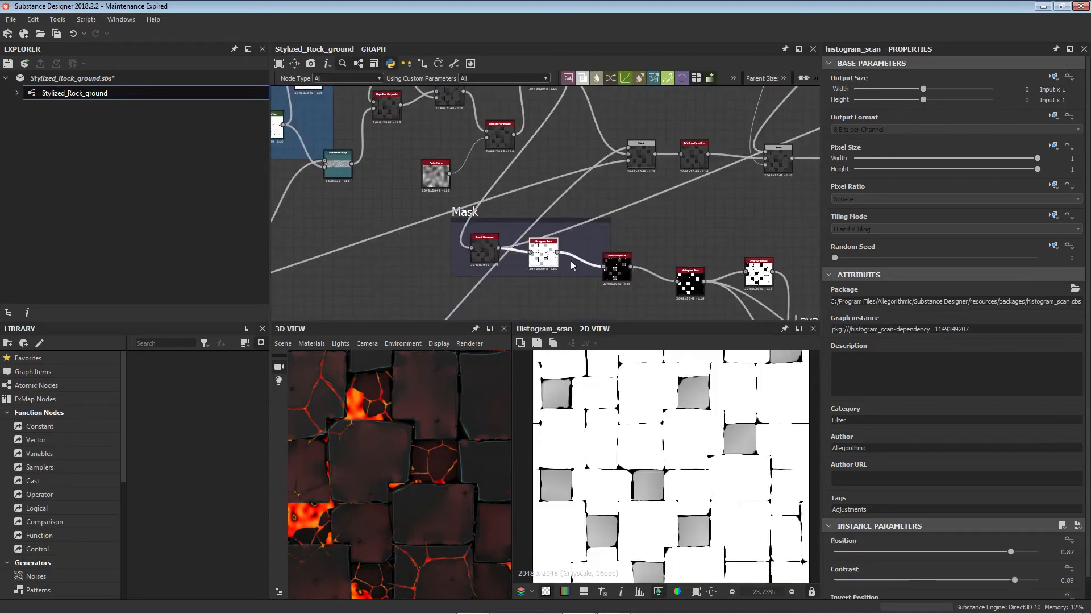
pyautogui.scroll(3, 572, 265)
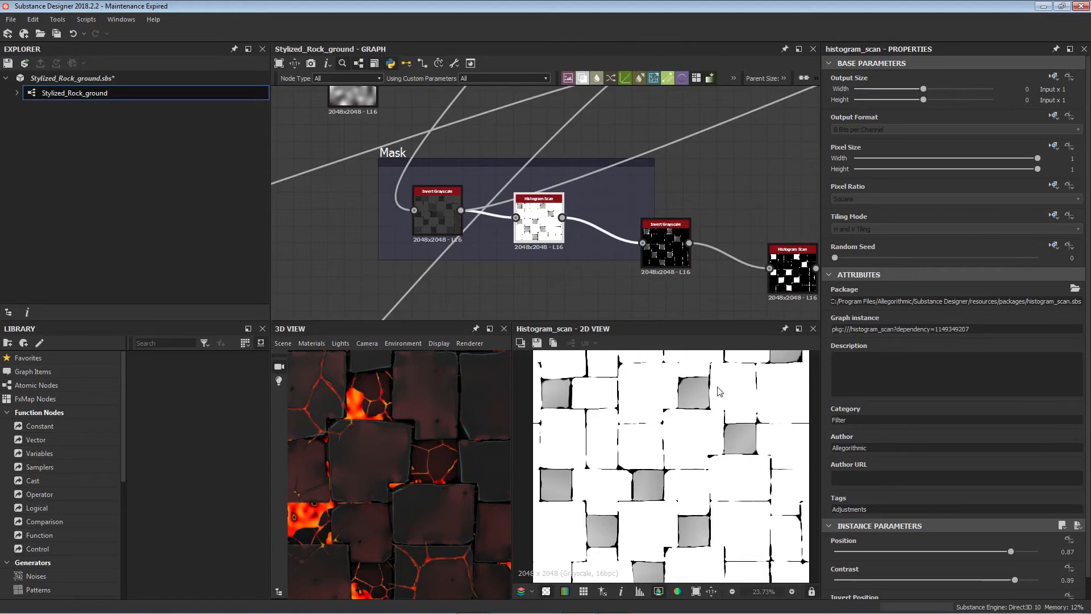
pyautogui.moveTo(692, 301); pyautogui.dragTo(582, 264, button='middle')
pyautogui.click(542, 231)
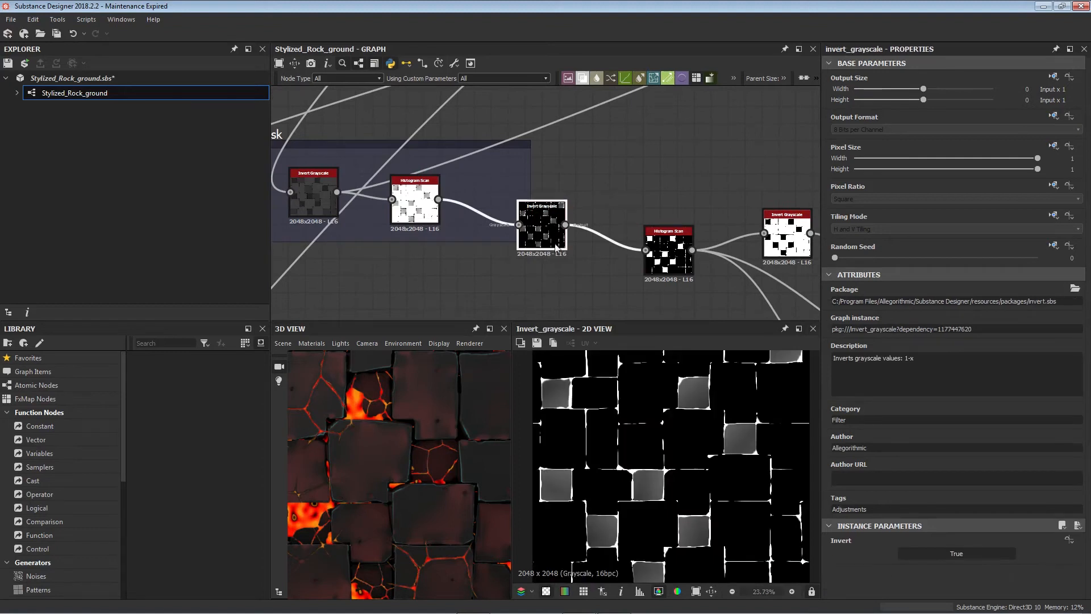
pyautogui.moveTo(670, 268); pyautogui.dragTo(558, 253, button='middle')
pyautogui.click(558, 250)
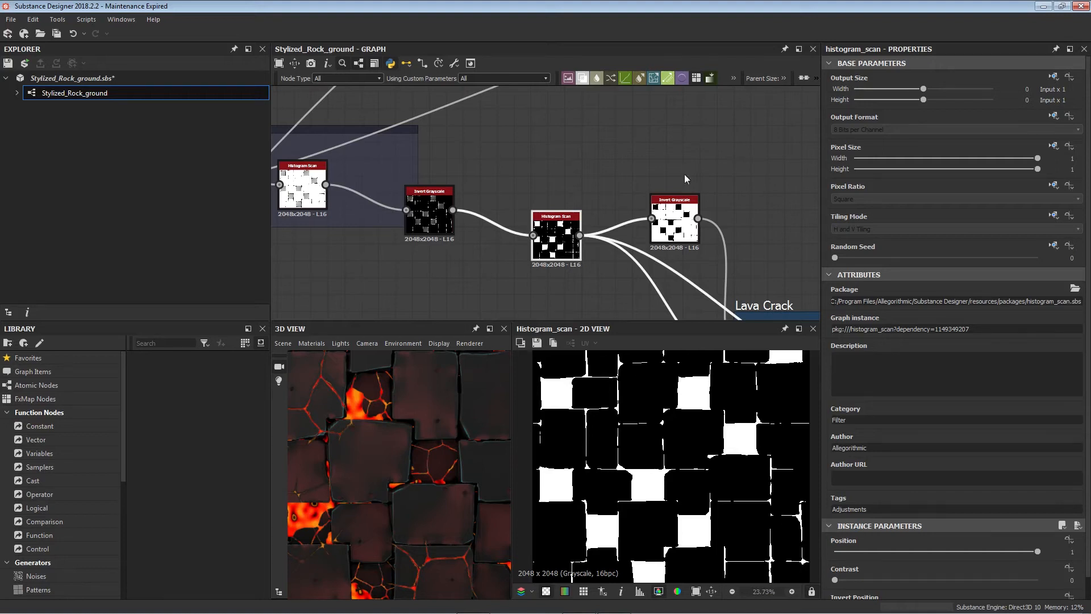
# - Preview the Invert Grayscale fed by the second Histogram Scan, followed by the first Blend in the Lava Crack frame
pyautogui.moveTo(648, 245); pyautogui.dragTo(482, 155, button='middle')
pyautogui.scroll(-1, 486, 134)
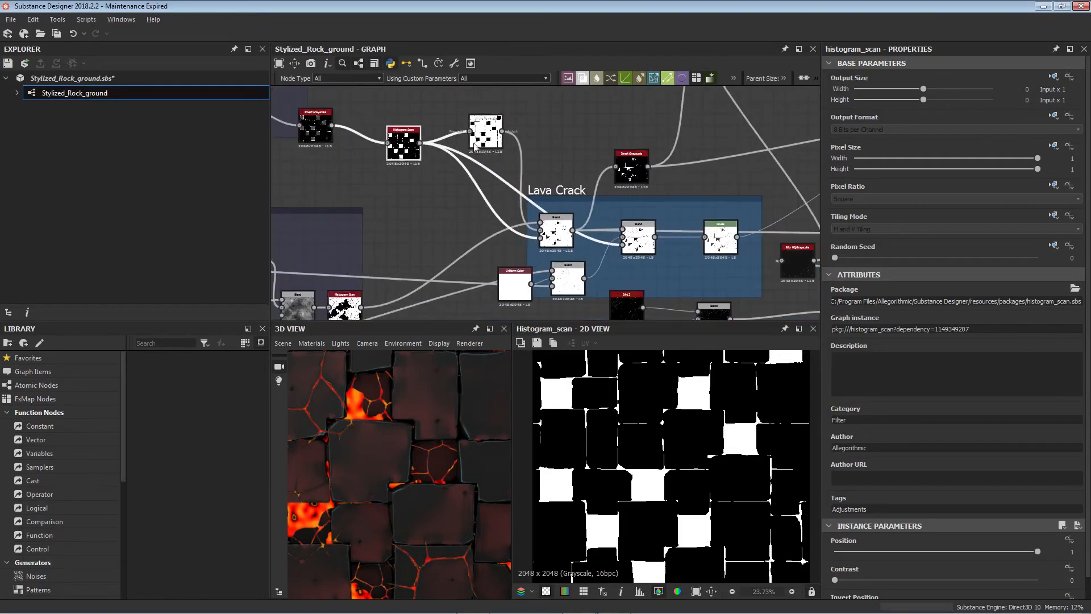
pyautogui.doubleClick(487, 134)
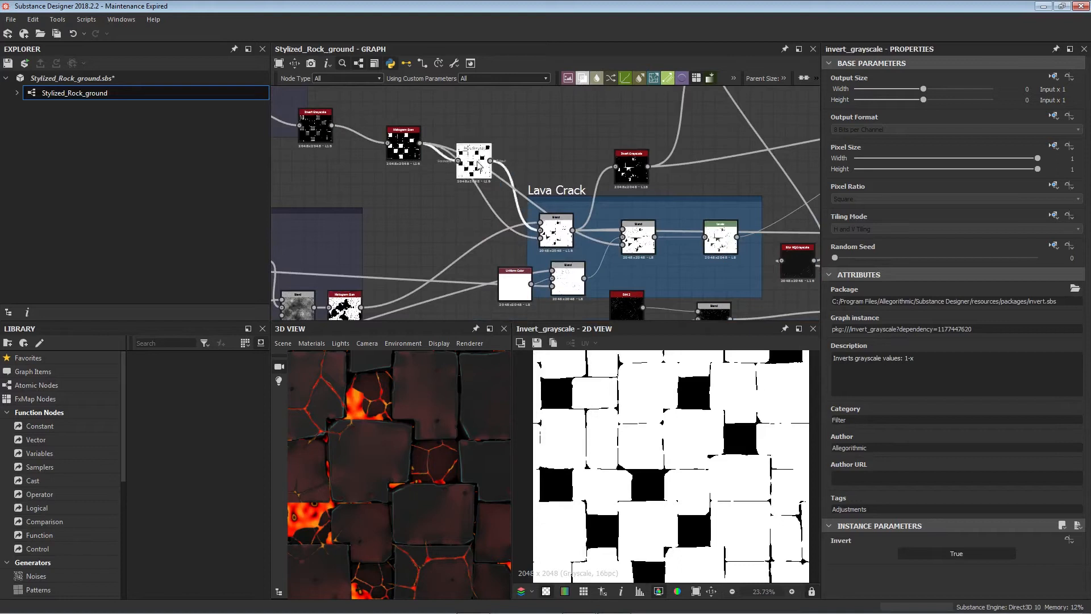
pyautogui.scroll(2, 548, 229)
pyautogui.doubleClick(549, 230)
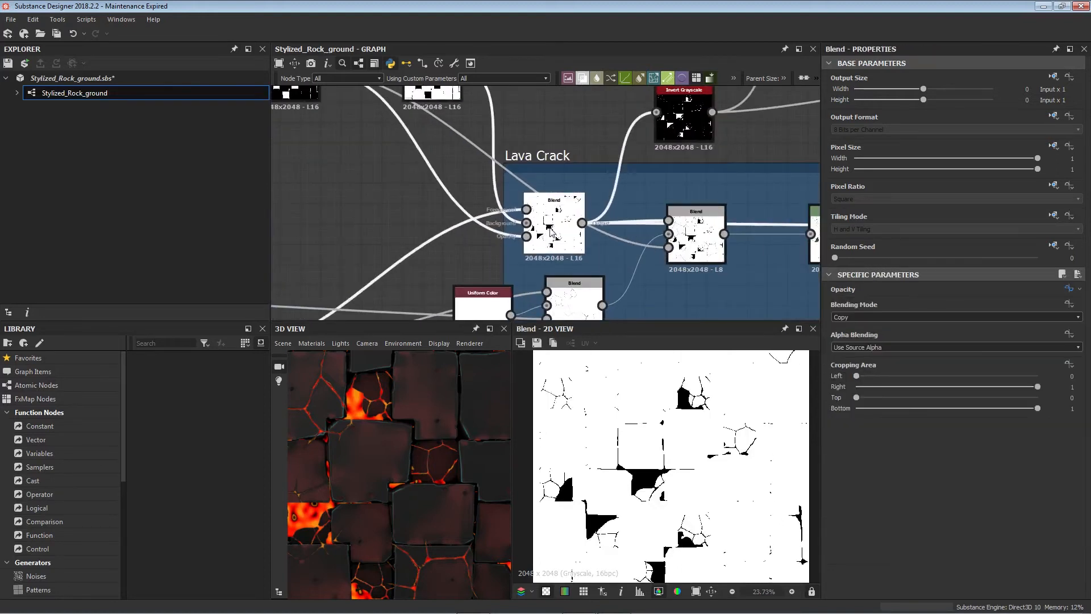
# - Move the Uniform Color node and the Blend it feeds further down, clear of the first Lava Crack Blend
pyautogui.scroll(-3, 550, 229)
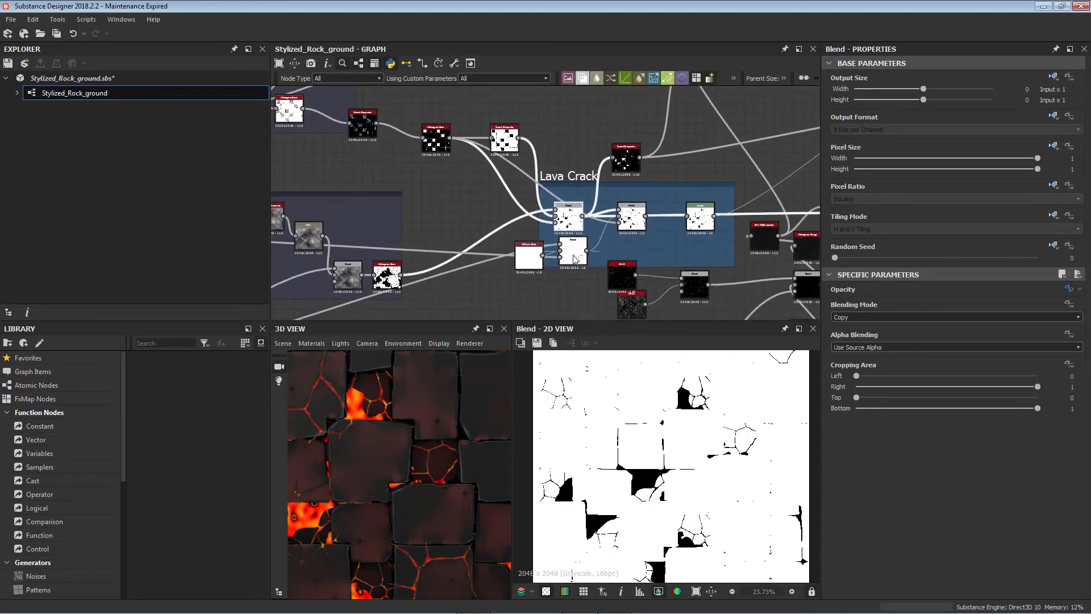
pyautogui.moveTo(525, 269); pyautogui.dragTo(511, 311)
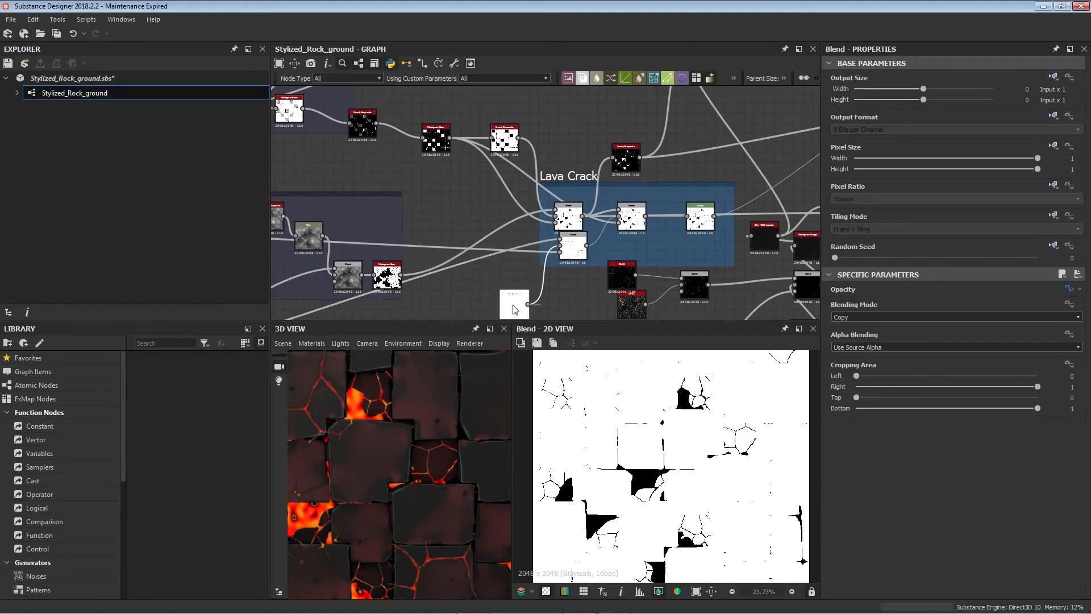
pyautogui.moveTo(575, 254); pyautogui.dragTo(571, 265)
pyautogui.scroll(3, 572, 264)
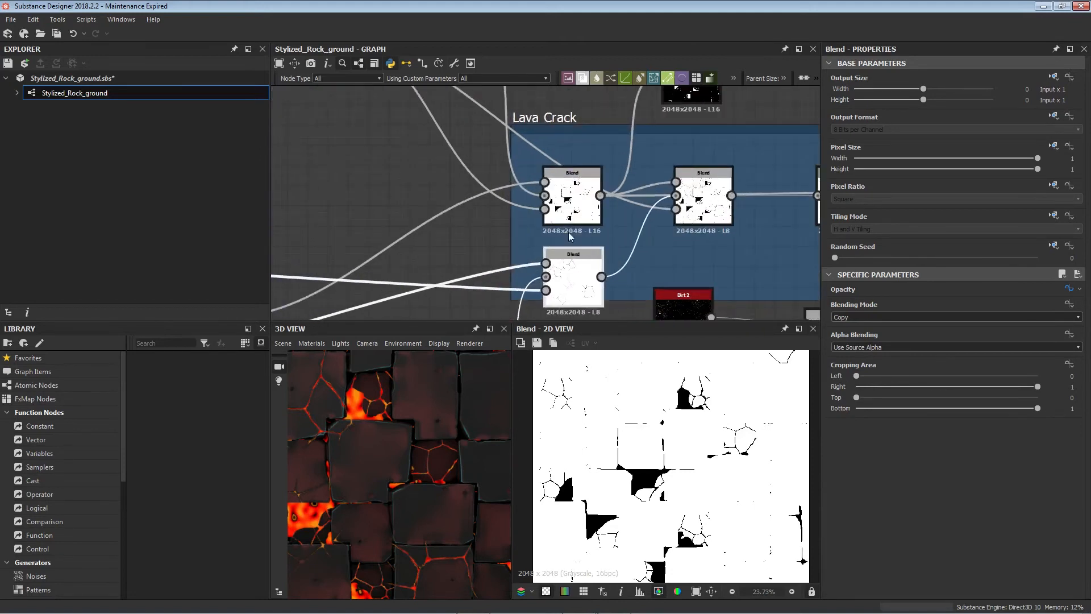
pyautogui.moveTo(582, 228); pyautogui.dragTo(586, 236, button='middle')
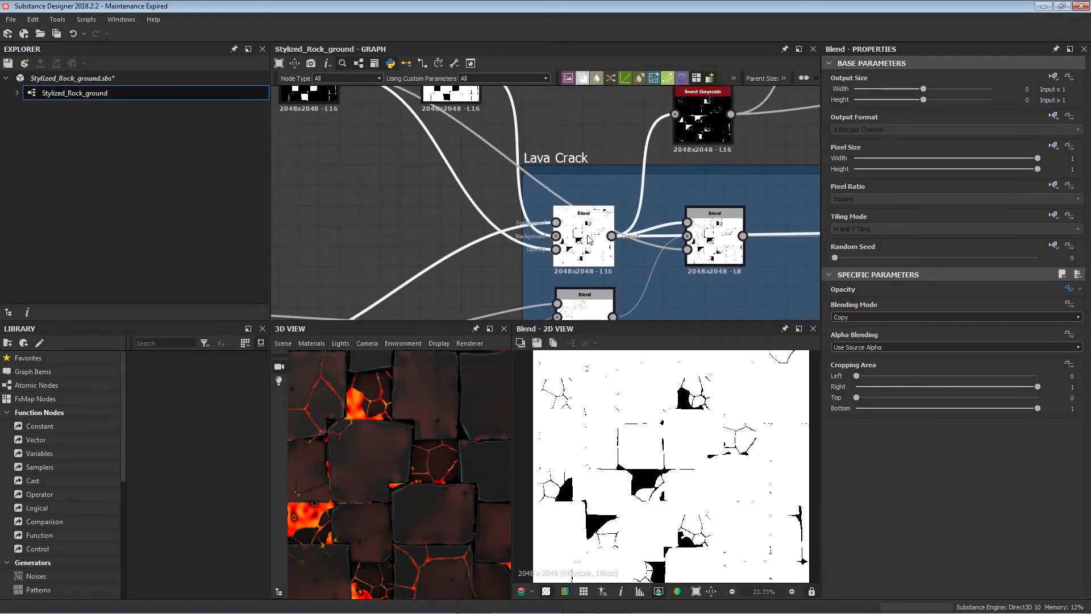
# - Trace the first Lava Crack Blend's input links back to the Histogram Scan and preview that Histogram Scan's tile mask
pyautogui.scroll(-2, 589, 238)
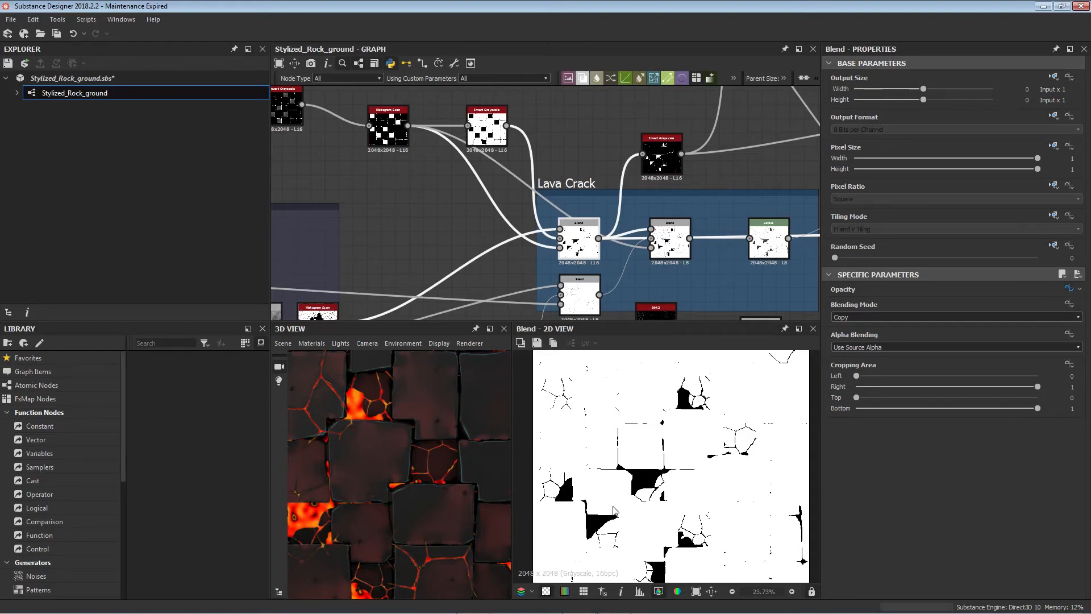
pyautogui.scroll(-3, 607, 235)
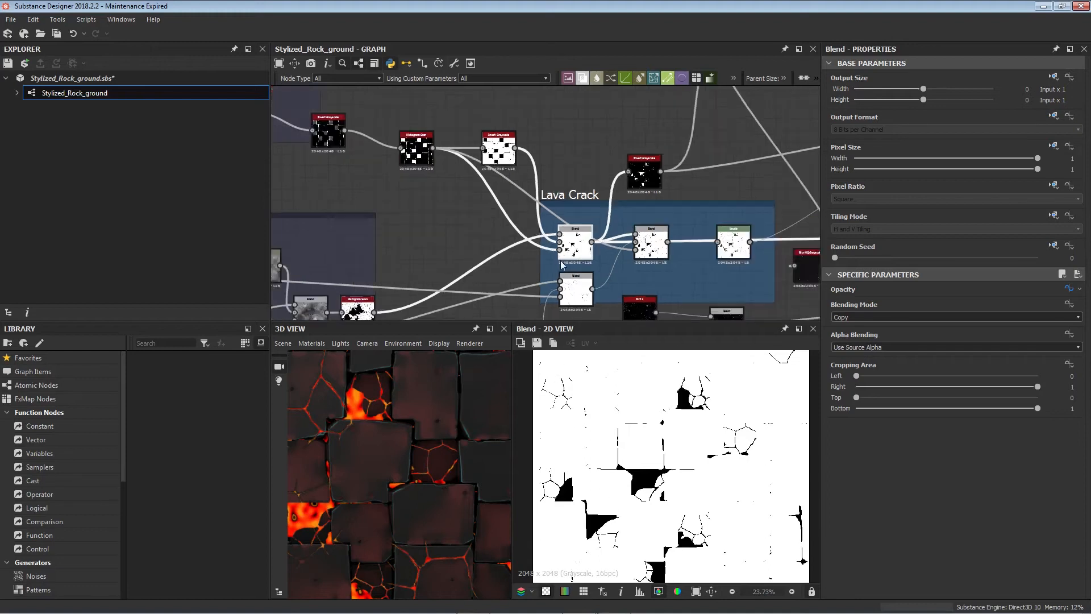
pyautogui.moveTo(607, 234); pyautogui.dragTo(577, 247, button='middle')
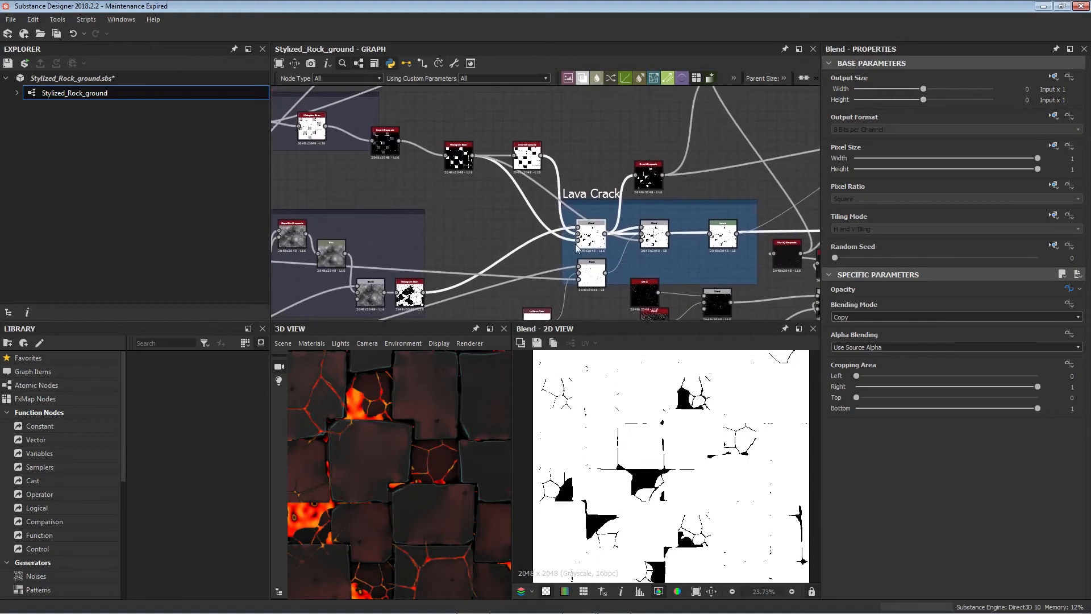
pyautogui.moveTo(590, 240)
pyautogui.mouseDown()
pyautogui.moveTo(584, 231)
pyautogui.moveTo(585, 242)
pyautogui.mouseUp()
pyautogui.moveTo(459, 166)
pyautogui.mouseDown()
pyautogui.moveTo(469, 205)
pyautogui.moveTo(459, 176)
pyautogui.mouseUp()
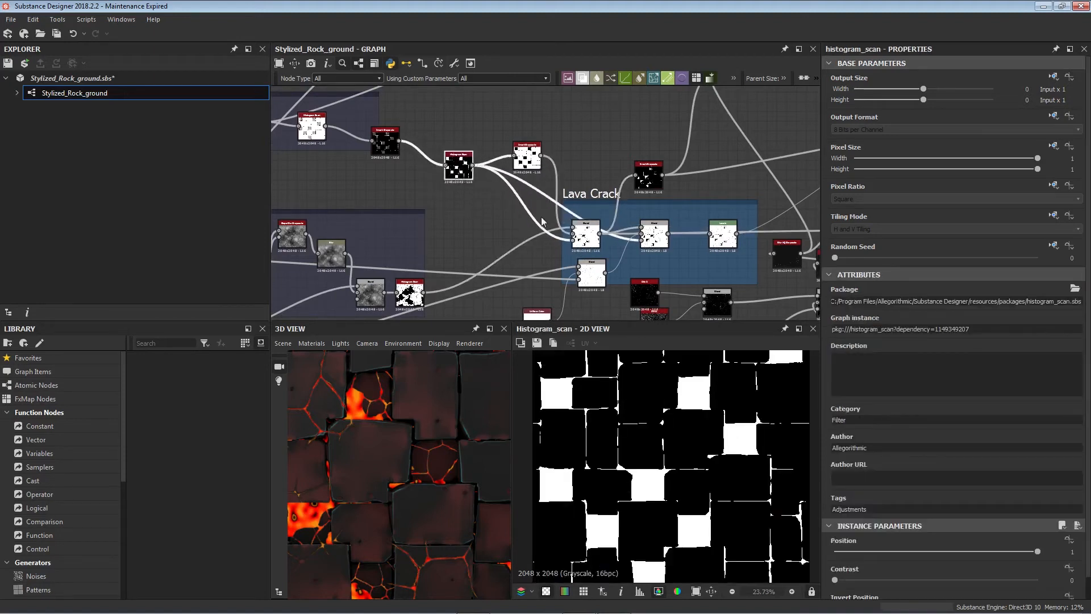
pyautogui.click(587, 238)
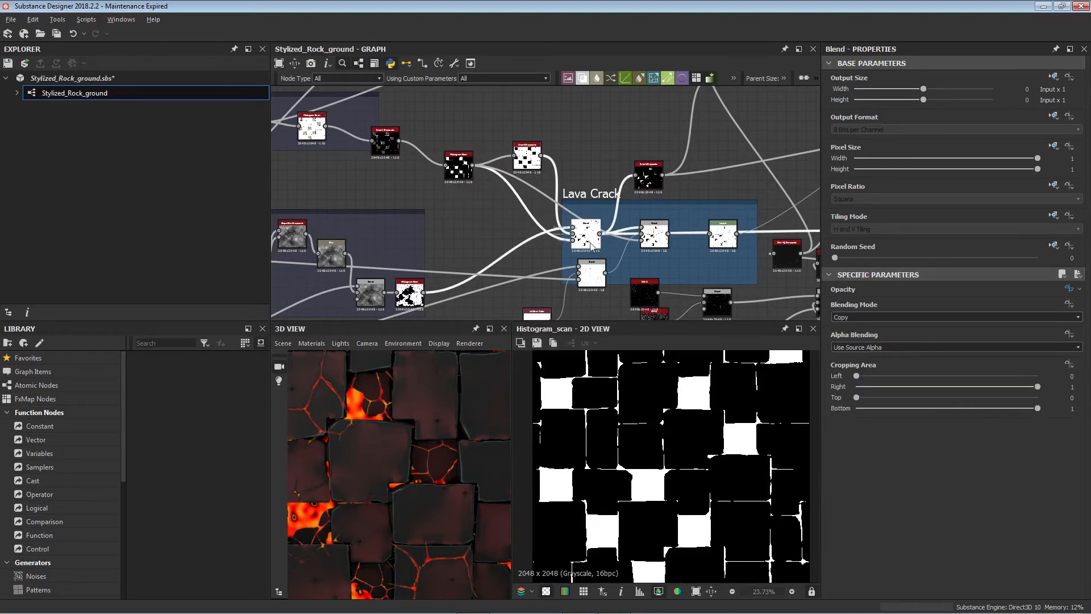
# - Spread out the first two Blend nodes in the Lava Crack frame, placing the second one lower so their links are readable
pyautogui.moveTo(618, 243); pyautogui.dragTo(558, 239, button='middle')
pyautogui.scroll(5, 590, 238)
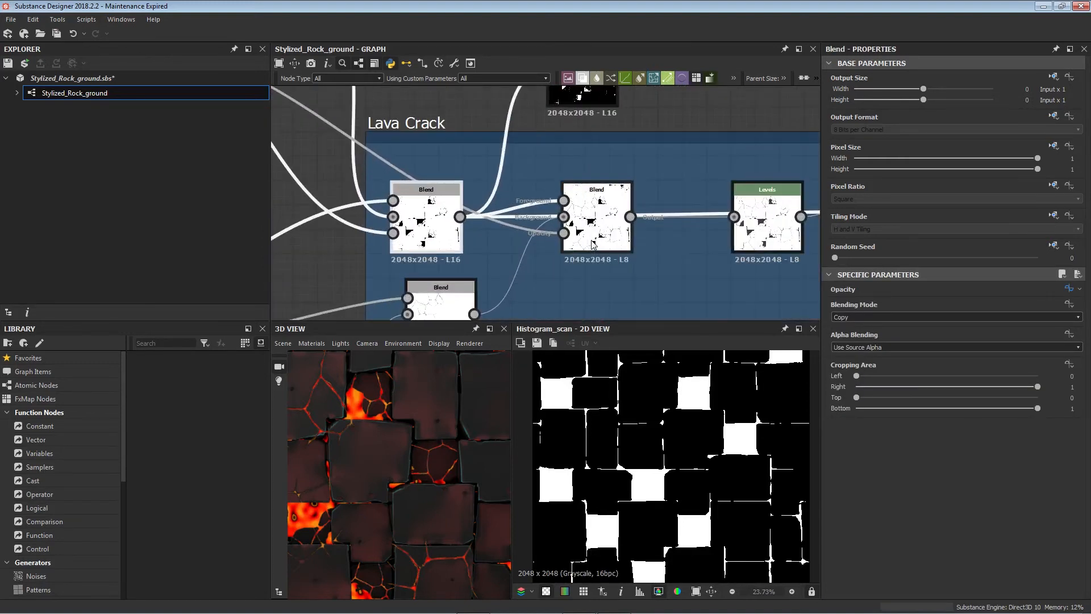
pyautogui.moveTo(435, 244); pyautogui.dragTo(434, 219)
pyautogui.moveTo(594, 224); pyautogui.dragTo(620, 278)
pyautogui.scroll(-2, 523, 285)
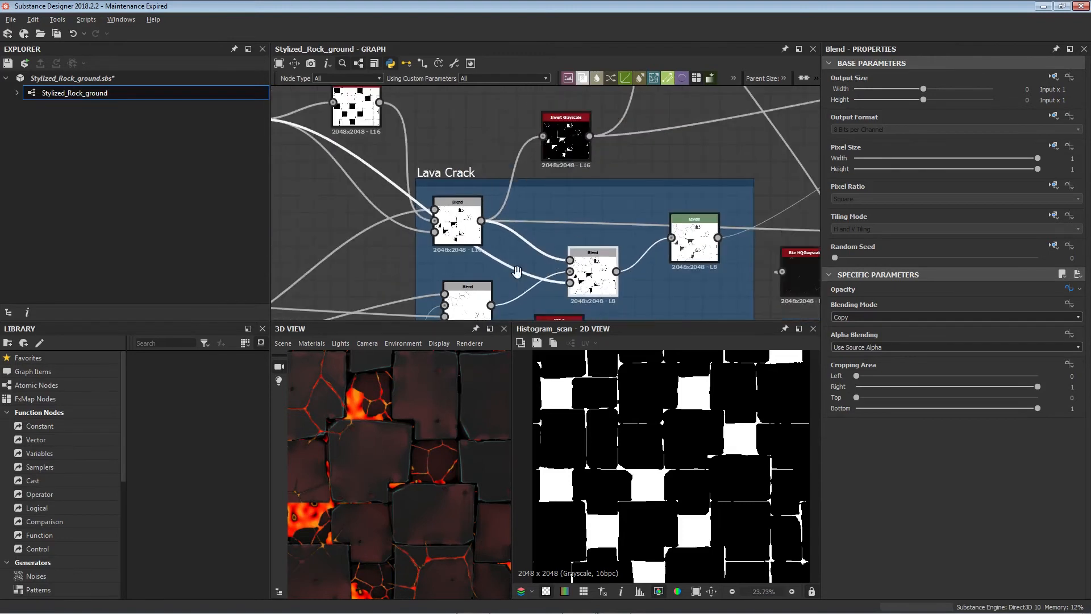
# - Reposition the lower Lava Crack Blend and move the Dirt 1, Dirt 2 and dirt Blend nodes away from the frame
pyautogui.moveTo(516, 271); pyautogui.dragTo(499, 175, button='middle')
pyautogui.moveTo(459, 214)
pyautogui.mouseDown()
pyautogui.moveTo(440, 223)
pyautogui.moveTo(439, 205)
pyautogui.mouseUp()
pyautogui.moveTo(556, 245); pyautogui.dragTo(600, 296)
pyautogui.moveTo(493, 230); pyautogui.dragTo(510, 264)
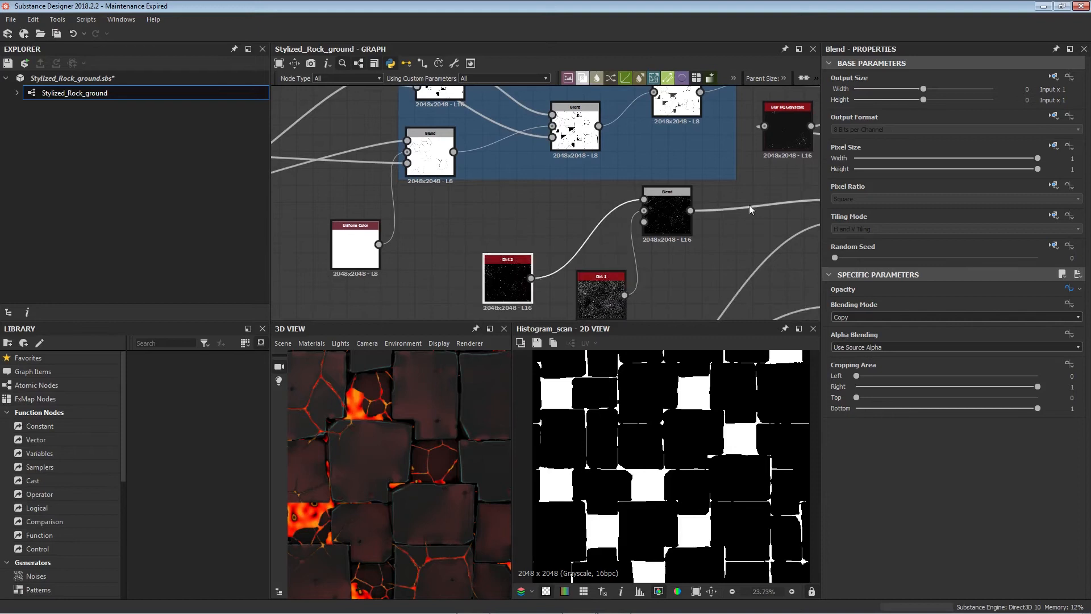
pyautogui.moveTo(675, 219); pyautogui.dragTo(695, 270)
pyautogui.moveTo(519, 214); pyautogui.dragTo(585, 280, button='middle')
pyautogui.moveTo(501, 211); pyautogui.dragTo(520, 210)
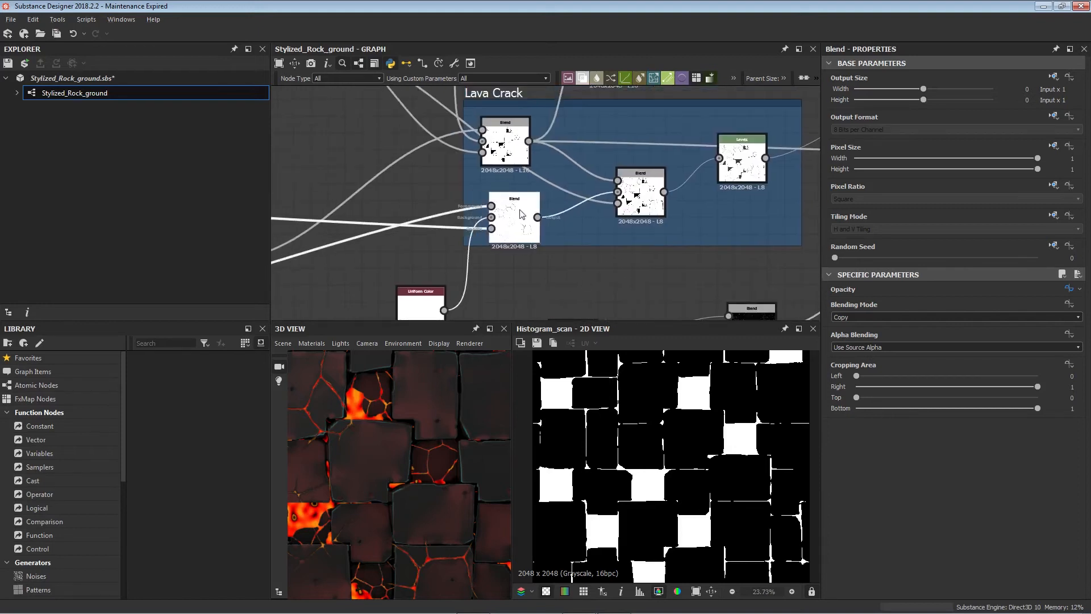
# - Preview the first Lava Crack Blend and shift the second Blend slightly closer to it
pyautogui.doubleClick(505, 140)
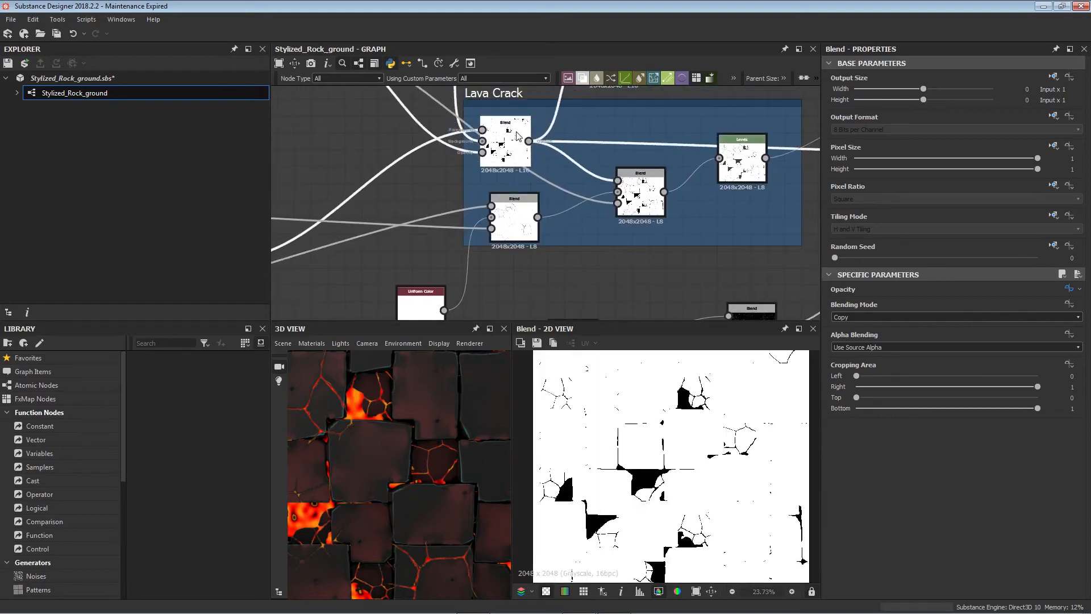
pyautogui.moveTo(635, 185); pyautogui.dragTo(630, 211, button='middle')
pyautogui.moveTo(630, 226)
pyautogui.mouseDown()
pyautogui.moveTo(604, 243)
pyautogui.moveTo(614, 229)
pyautogui.mouseUp()
pyautogui.scroll(-3, 611, 226)
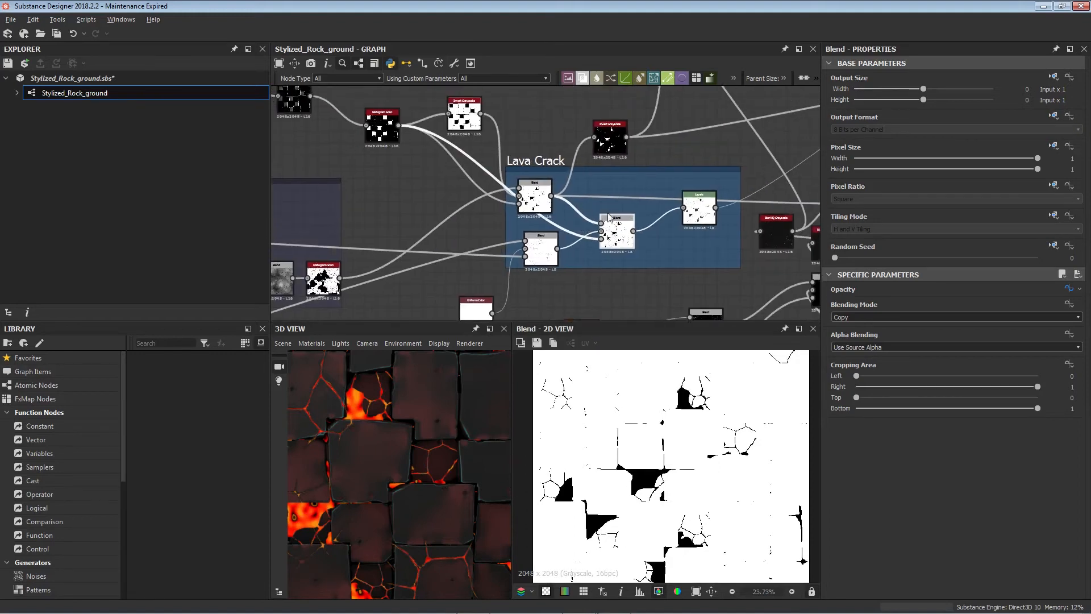
# - Compare the Histogram Scan tile mask with the Min (Darken) Blend in the Lava Crack frame that uses it
pyautogui.click(384, 129)
pyautogui.doubleClick(384, 130)
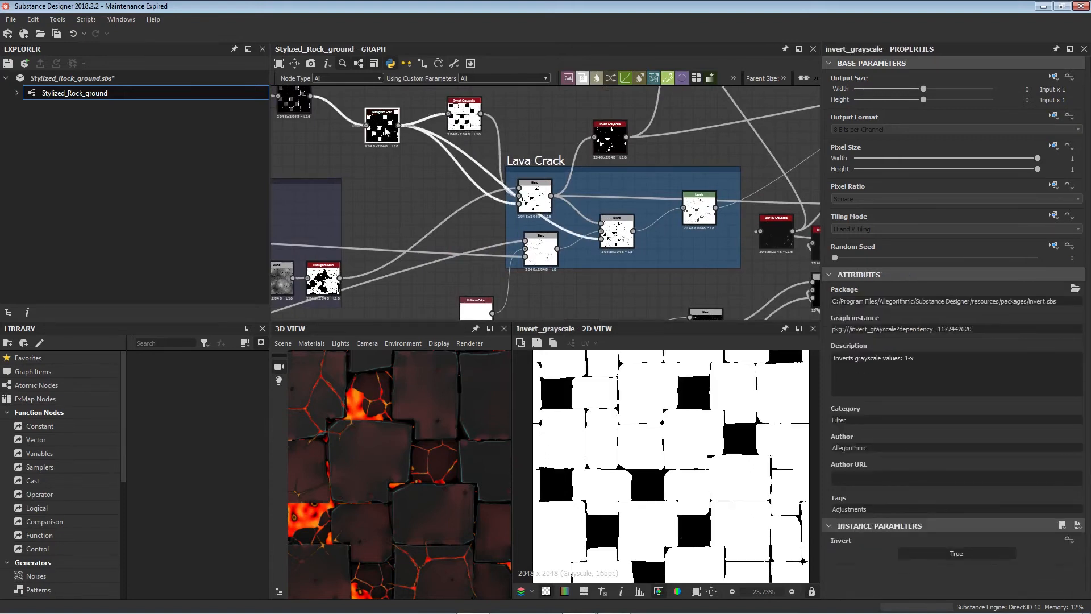
pyautogui.doubleClick(609, 238)
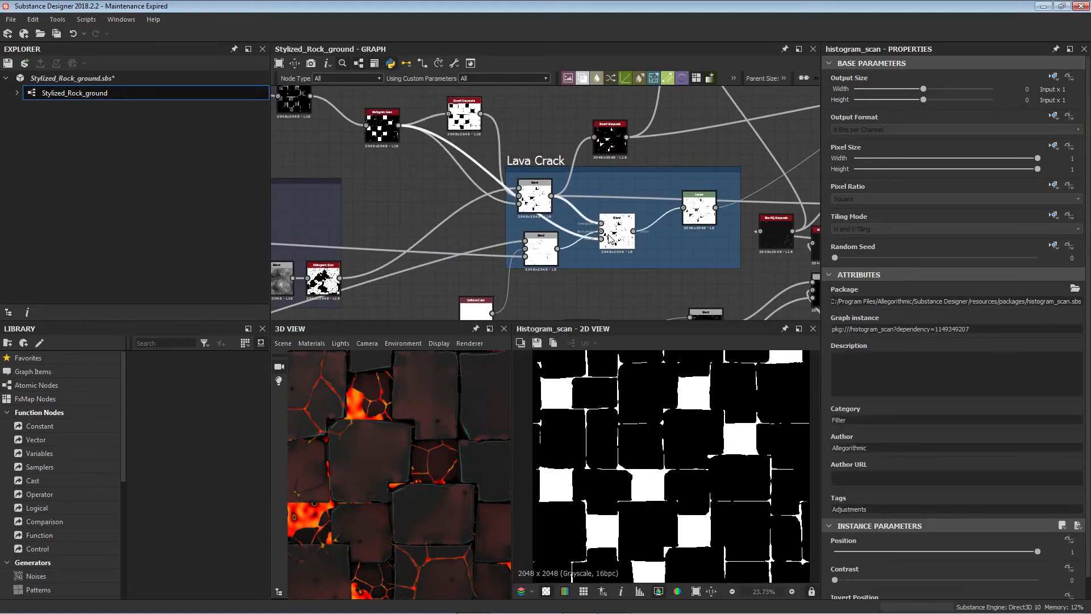
pyautogui.moveTo(609, 238); pyautogui.dragTo(609, 265)
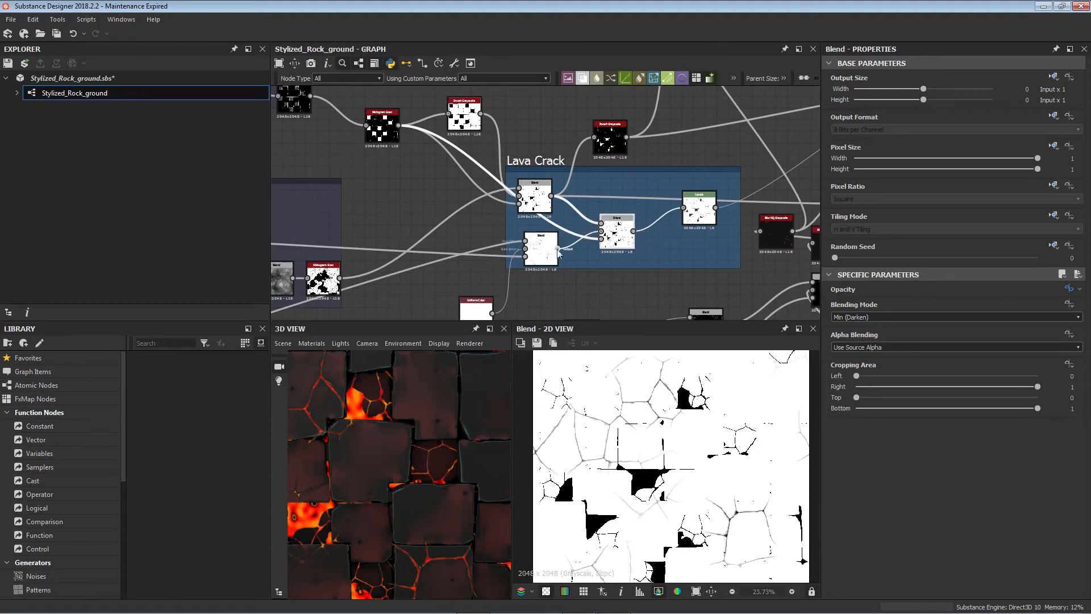
# - Move the Lava Crack frame's lower Blend slightly down toward the Uniform Color node and preview its thin cracks
pyautogui.moveTo(610, 266); pyautogui.dragTo(643, 194, button='middle')
pyautogui.moveTo(642, 191); pyautogui.dragTo(636, 162)
pyautogui.moveTo(563, 187); pyautogui.dragTo(556, 203)
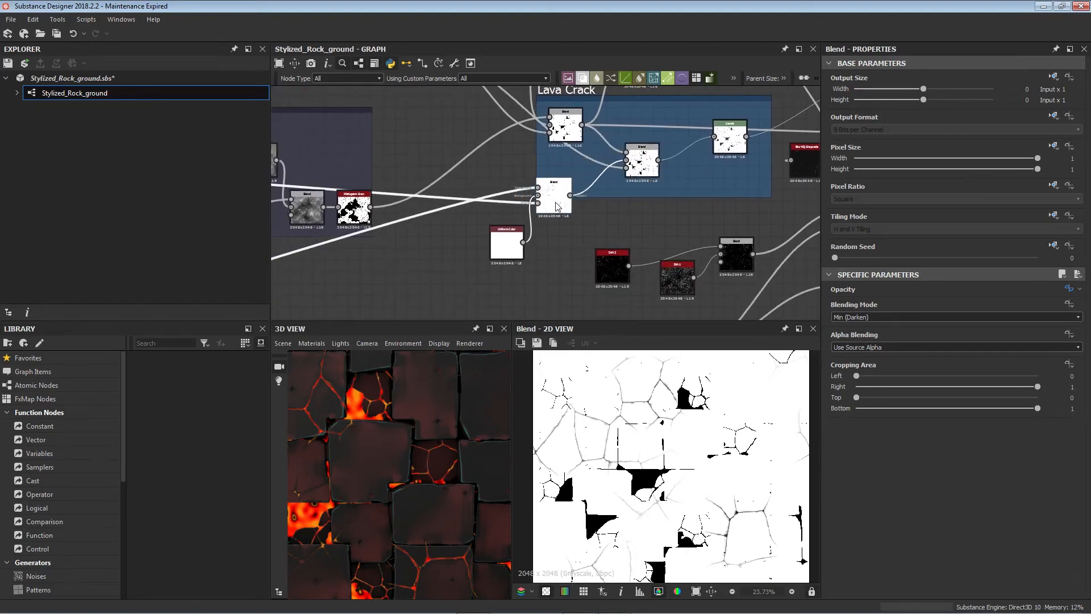
pyautogui.doubleClick(556, 203)
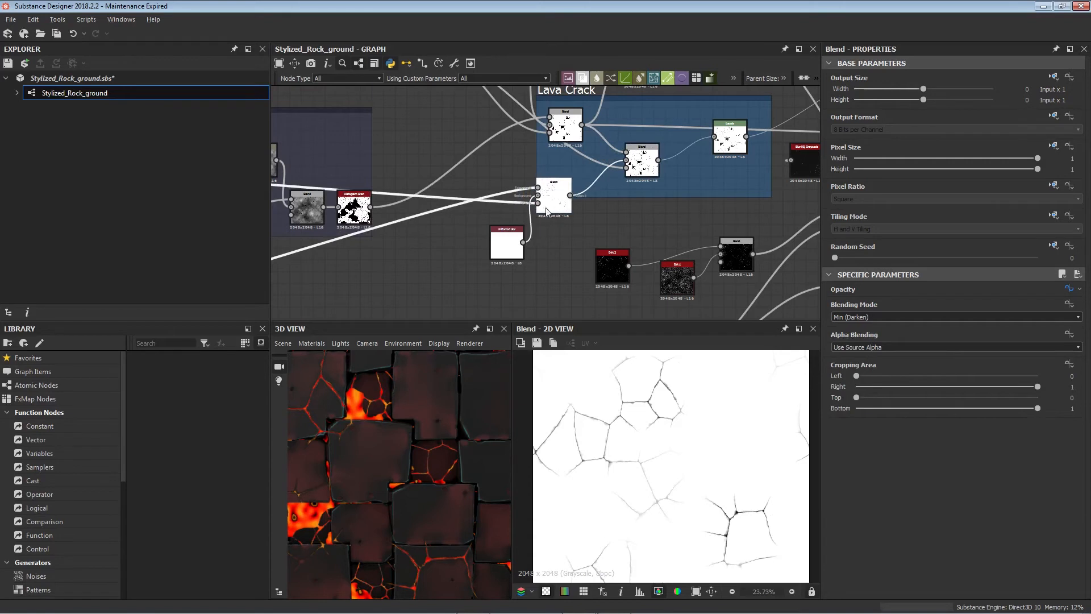
# - Trace the lower Blend's input links, previewing the Uniform Color node that feeds it and the resulting Blend
pyautogui.moveTo(547, 208); pyautogui.dragTo(701, 151, button='middle')
pyautogui.scroll(-3, 717, 172)
pyautogui.moveTo(492, 218); pyautogui.dragTo(411, 263, button='middle')
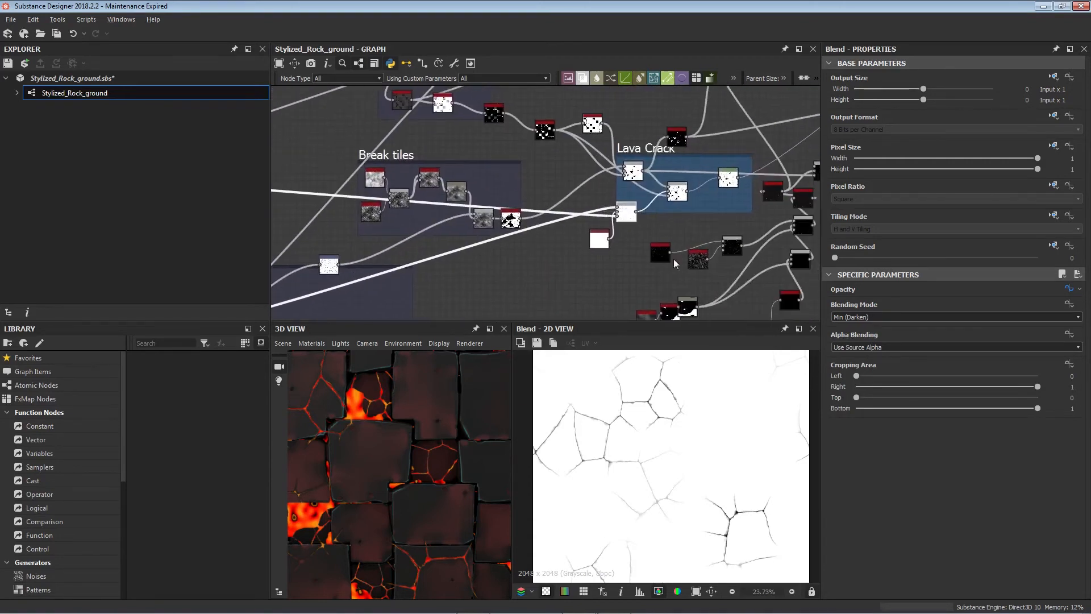
pyautogui.scroll(3, 594, 236)
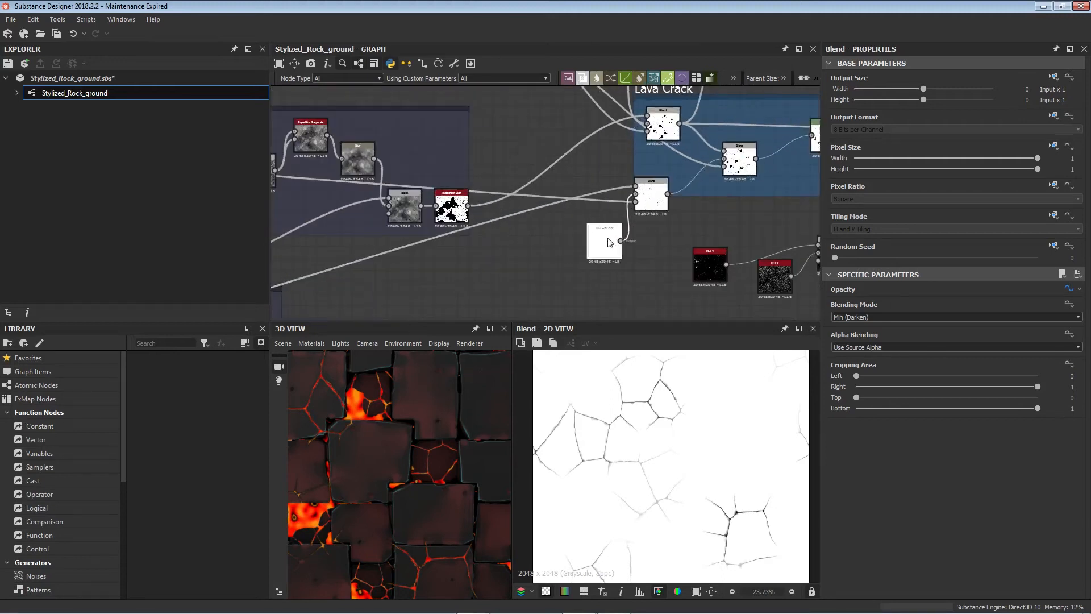
pyautogui.click(610, 241)
pyautogui.scroll(5, 656, 213)
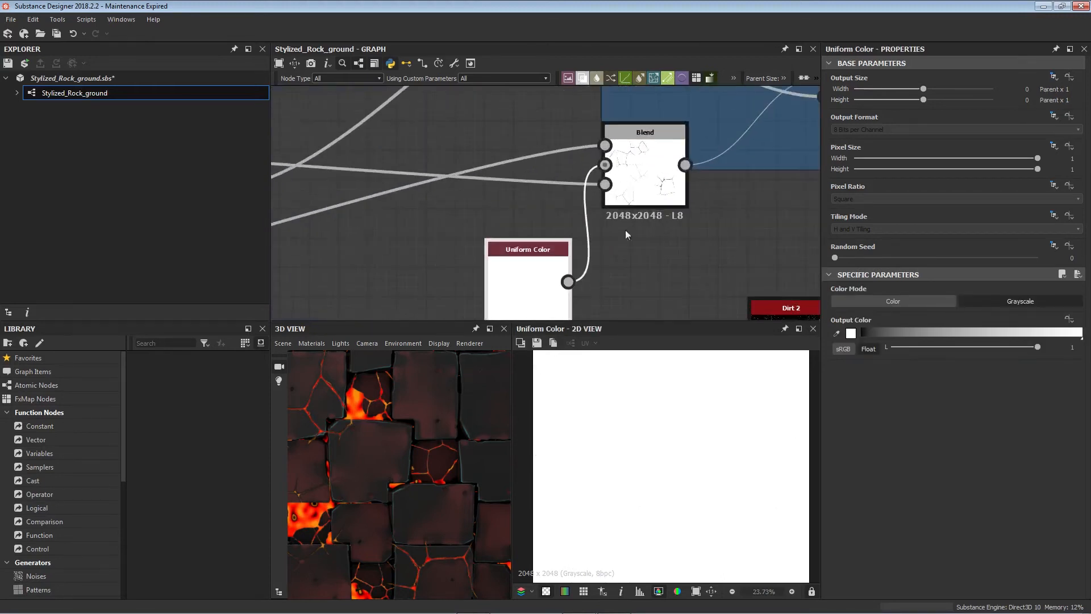
pyautogui.click(658, 180)
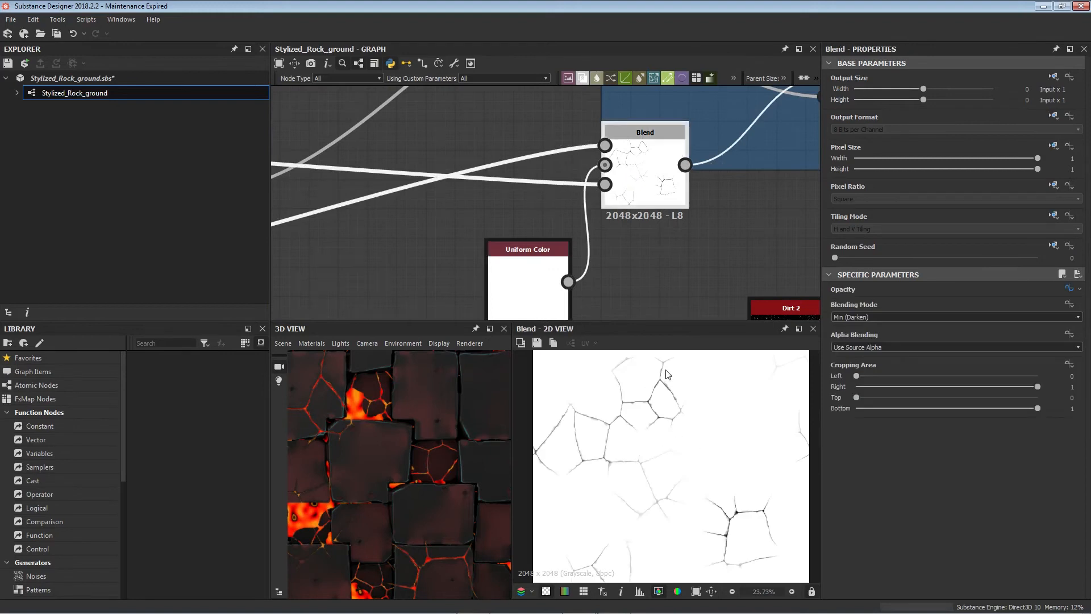
# - Preview the Min (Darken) Blend and the first Lava Crack Blend, and shift the first Blend slightly upward
pyautogui.scroll(-4, 575, 193)
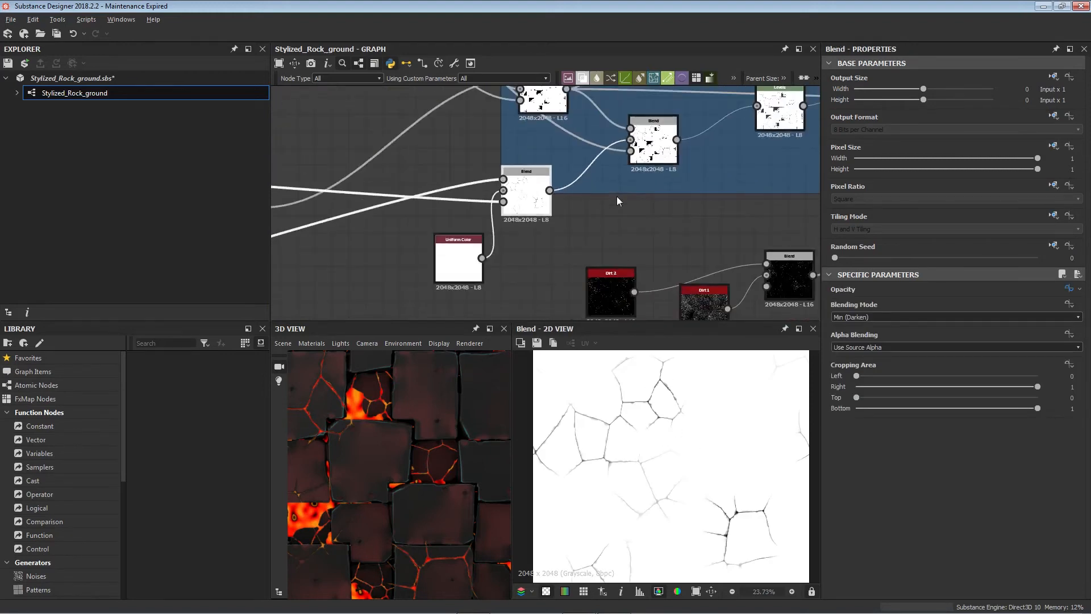
pyautogui.moveTo(616, 196); pyautogui.dragTo(593, 249, button='middle')
pyautogui.doubleClick(620, 203)
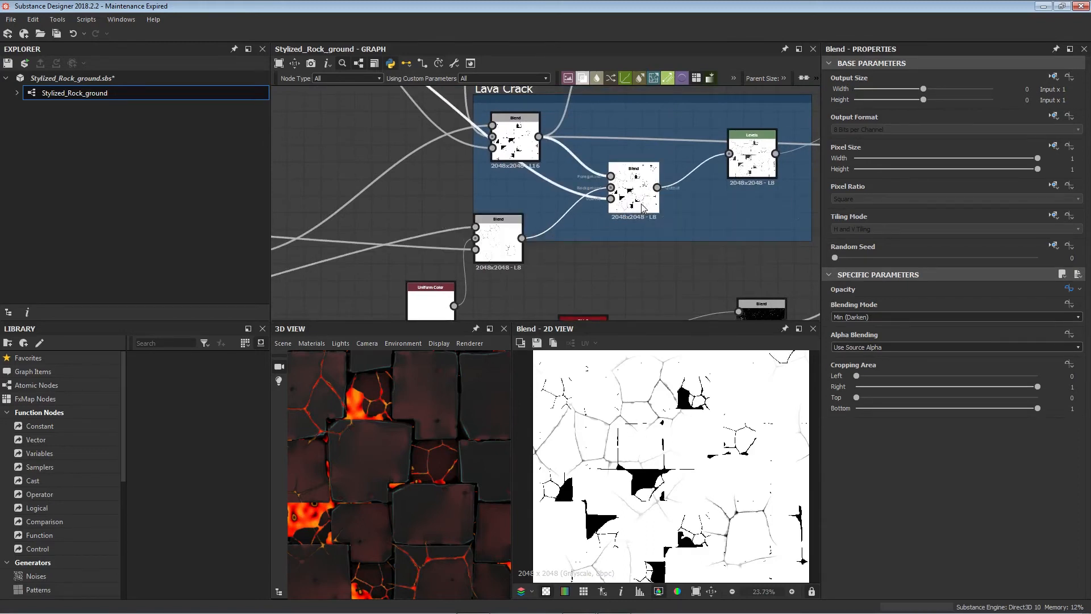
pyautogui.doubleClick(527, 137)
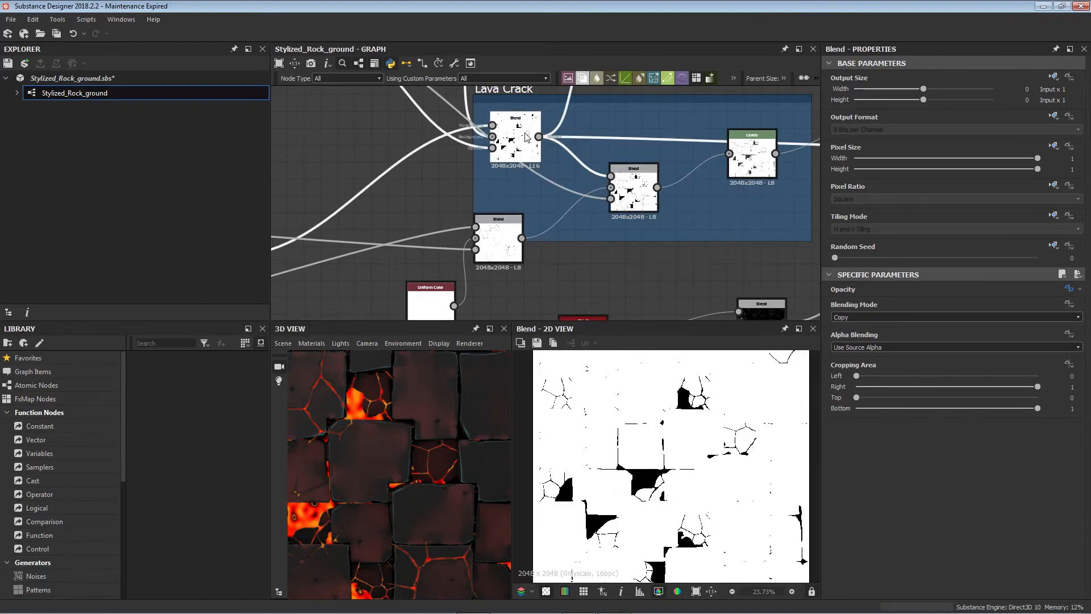
pyautogui.moveTo(525, 136); pyautogui.dragTo(525, 135)
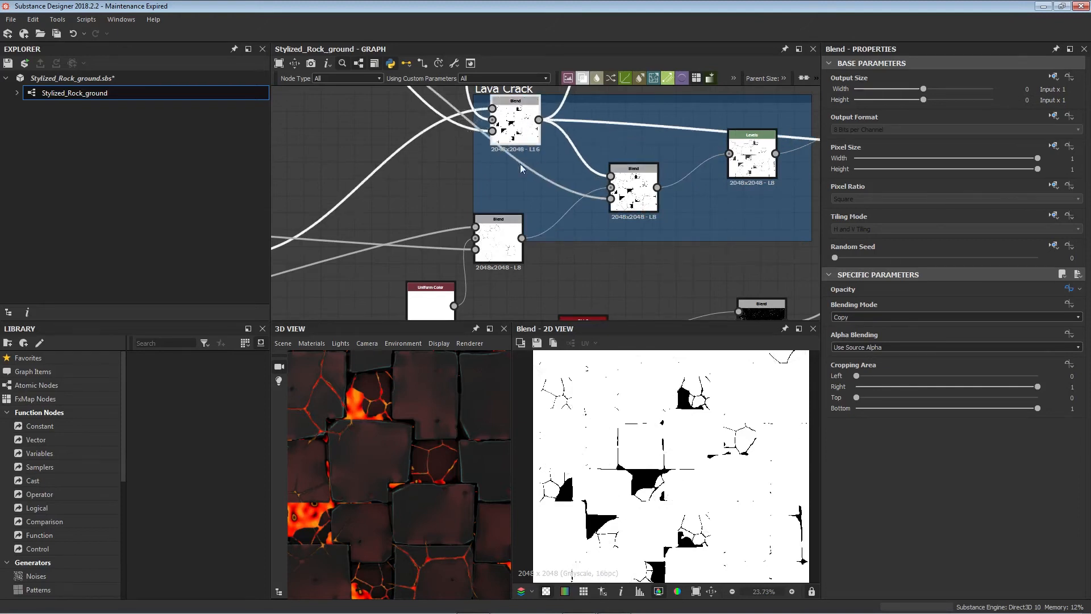
# - Preview the Lava Crack frame's Min (Darken) Blend and the Levels node it feeds
pyautogui.doubleClick(630, 192)
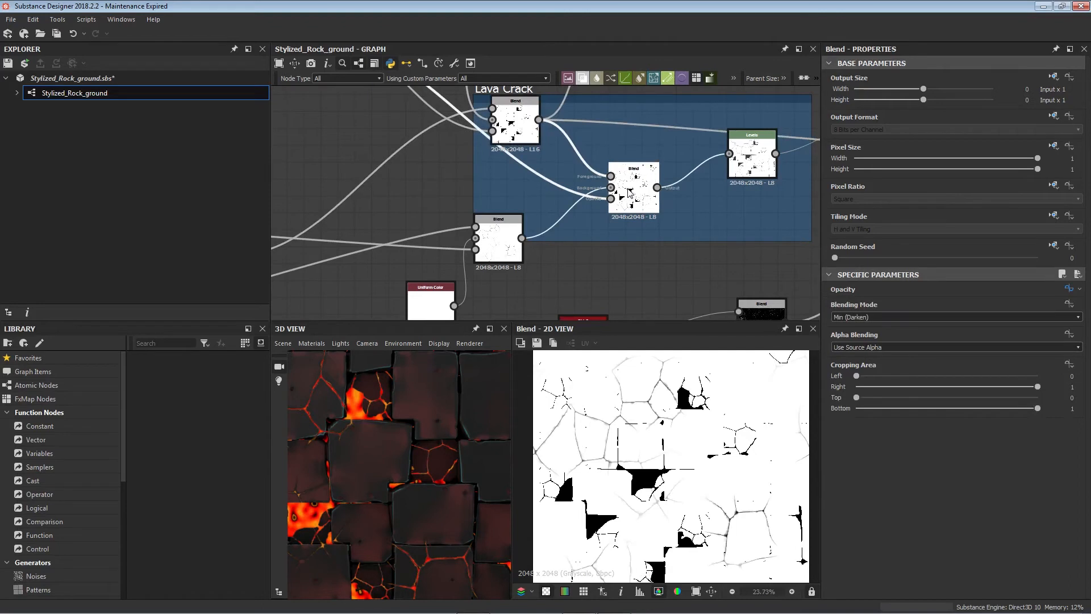
pyautogui.moveTo(676, 205); pyautogui.dragTo(519, 233, button='middle')
pyautogui.click(593, 187)
pyautogui.moveTo(592, 185); pyautogui.dragTo(529, 221, button='middle')
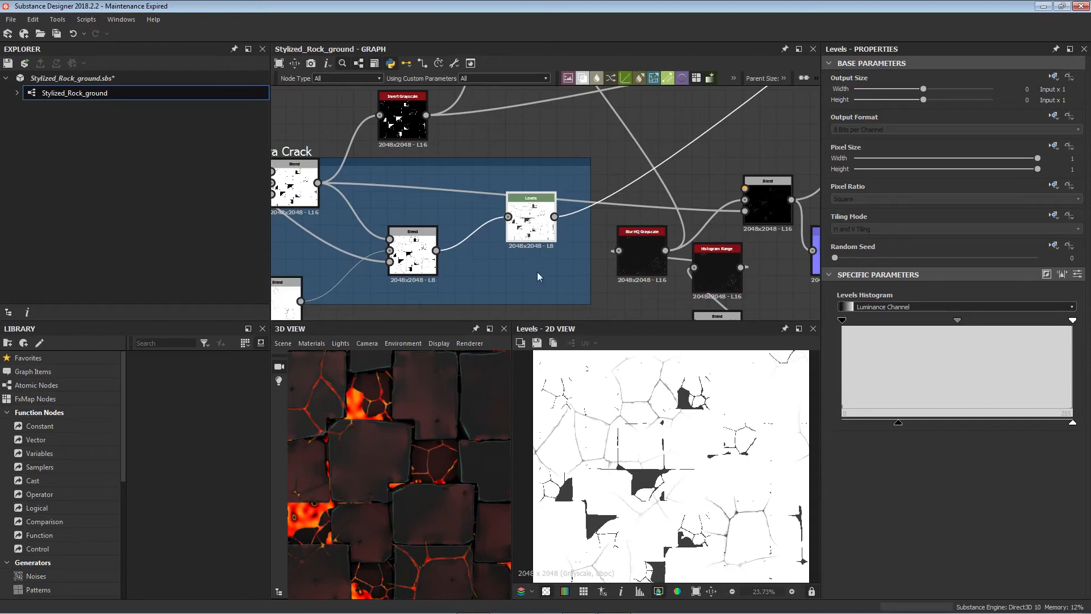
# - Try the Levels node's output black level at its minimum, and undo the change
pyautogui.scroll(-2, 521, 259)
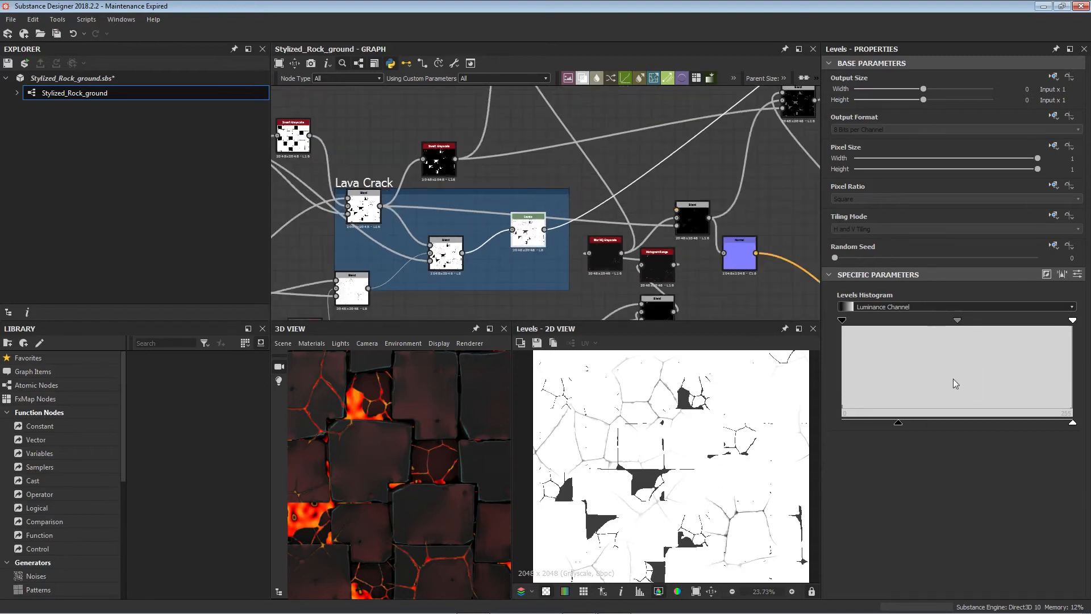
pyautogui.moveTo(893, 423); pyautogui.dragTo(834, 427)
pyautogui.hotkey('ctrl', 'z')
# - Follow the Levels output link to the Emissive frame and preview its Invert Grayscale node
pyautogui.moveTo(541, 226); pyautogui.dragTo(557, 183, button='middle')
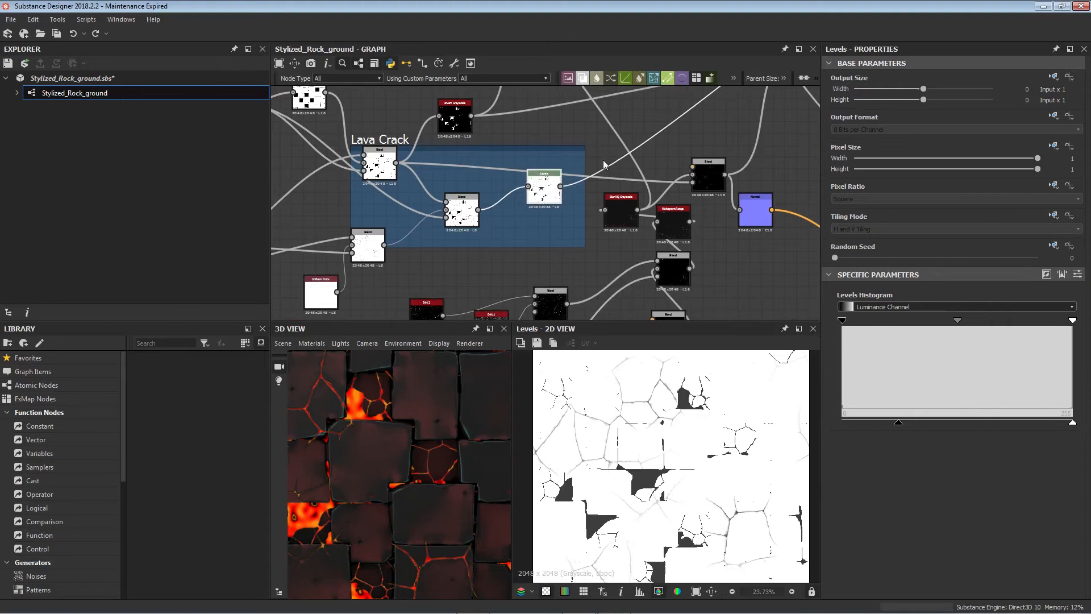
pyautogui.moveTo(645, 160); pyautogui.dragTo(471, 256, button='middle')
pyautogui.scroll(-3, 513, 211)
pyautogui.moveTo(603, 132); pyautogui.dragTo(572, 245, button='middle')
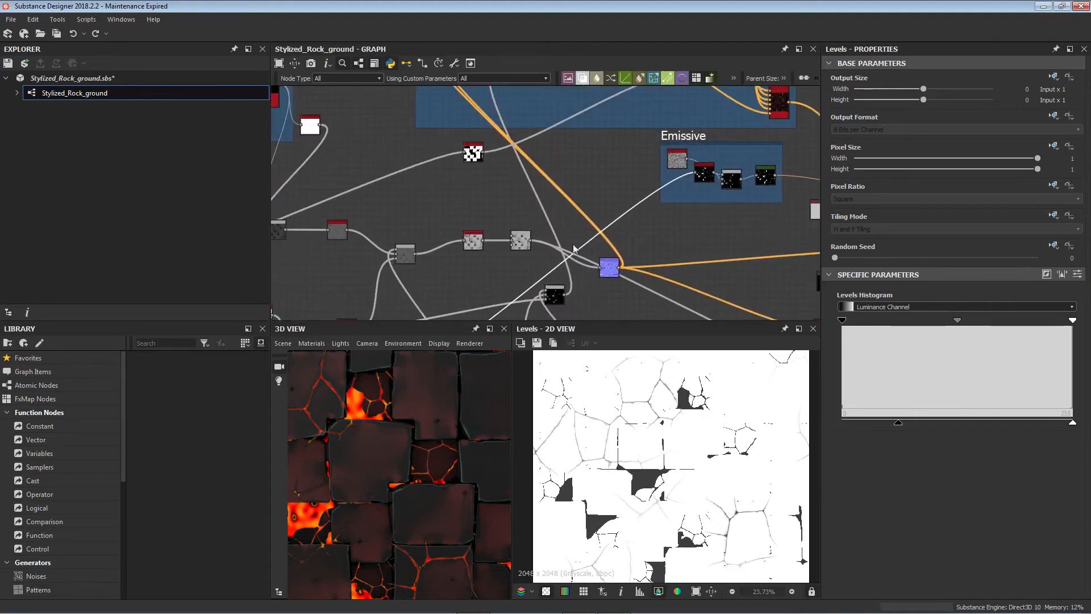
pyautogui.moveTo(631, 216); pyautogui.dragTo(504, 254, button='middle')
pyautogui.scroll(3, 561, 221)
pyautogui.click(601, 207)
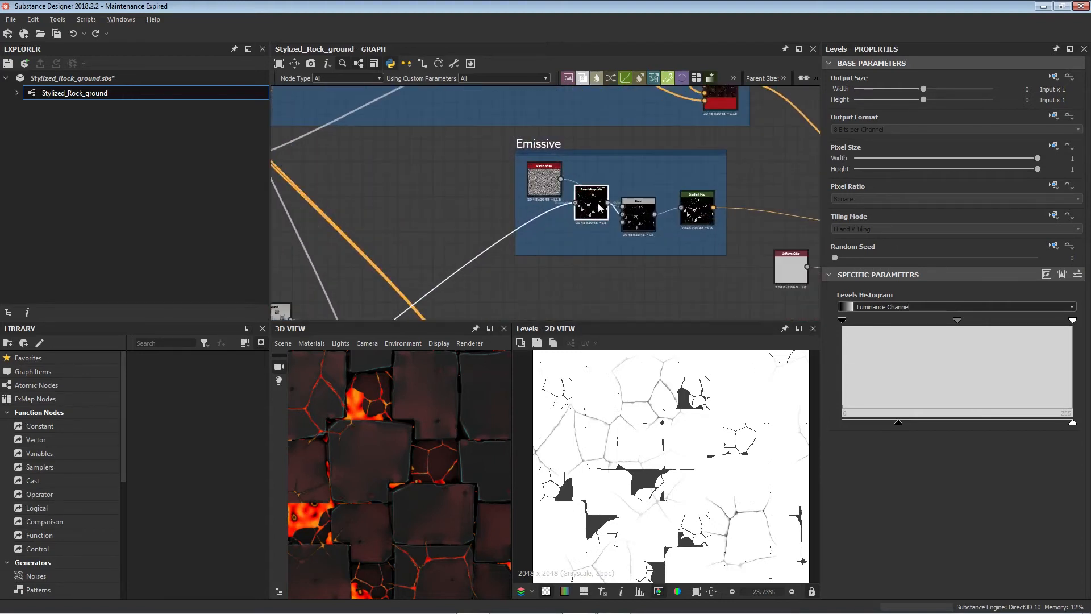
pyautogui.moveTo(601, 223); pyautogui.dragTo(525, 227, button='middle')
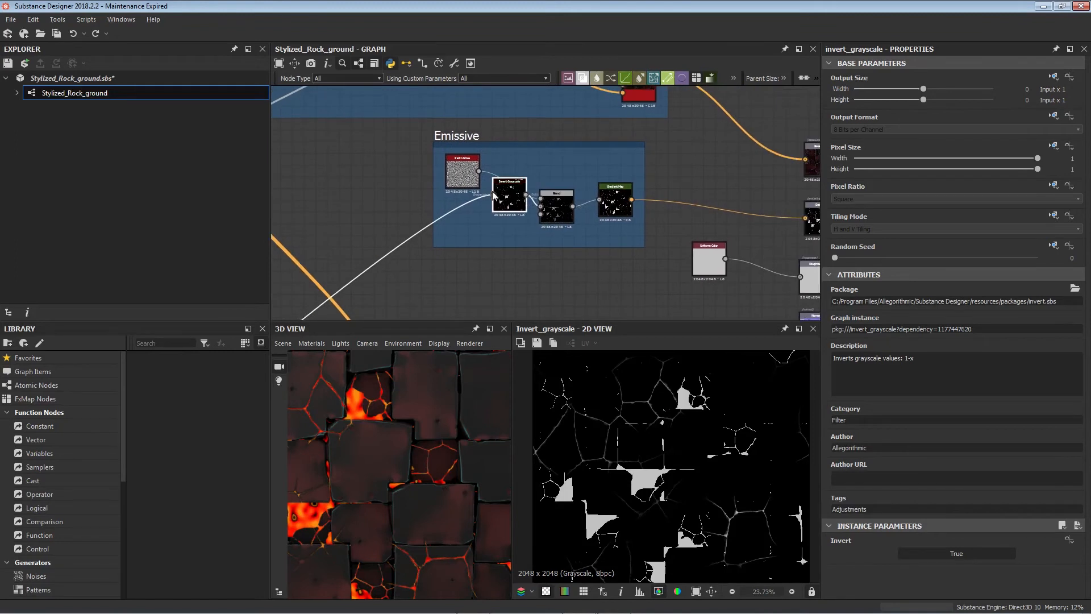
pyautogui.scroll(2, 519, 191)
pyautogui.scroll(3, 498, 200)
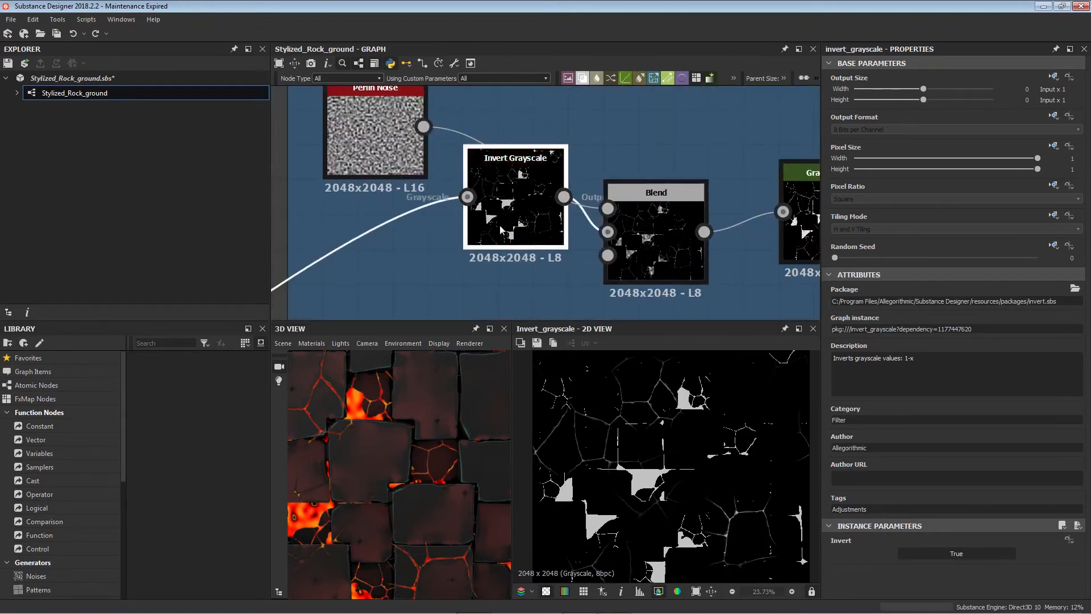
# - Line up Invert Grayscale with the Emissive Blend, preview that Blend, and shift Perlin Noise slightly toward it while previewing the noise
pyautogui.moveTo(515, 205); pyautogui.dragTo(446, 239)
pyautogui.click(654, 237)
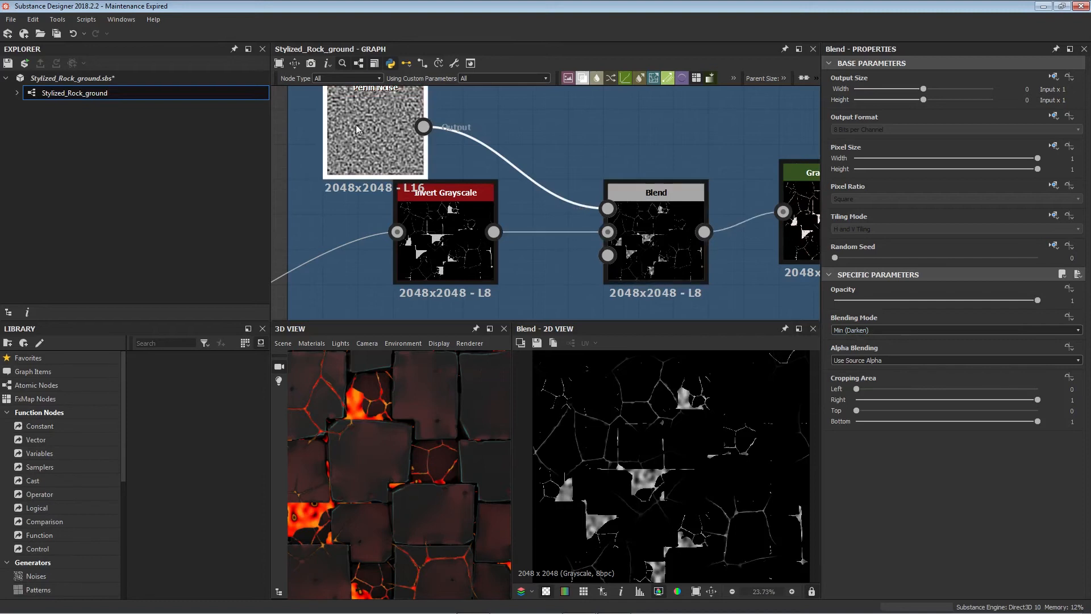
pyautogui.moveTo(357, 129); pyautogui.dragTo(373, 129)
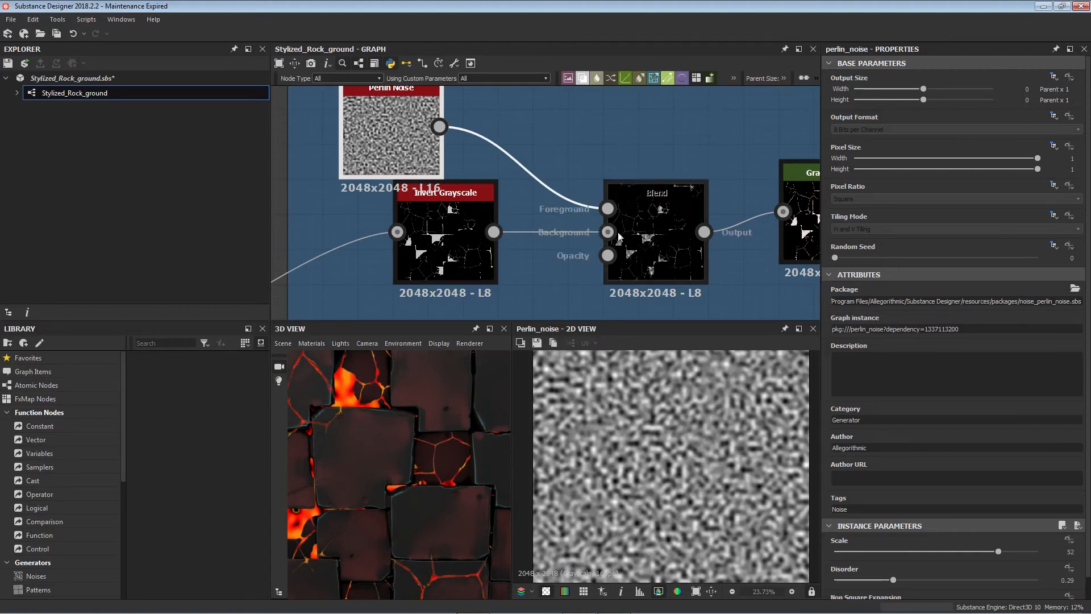
# - Preview the Emissive frame's Gradient Map up close and compare its colours with the lava on the 3D model
pyautogui.scroll(-3, 352, 228)
pyautogui.click(448, 236)
pyautogui.doubleClick(534, 230)
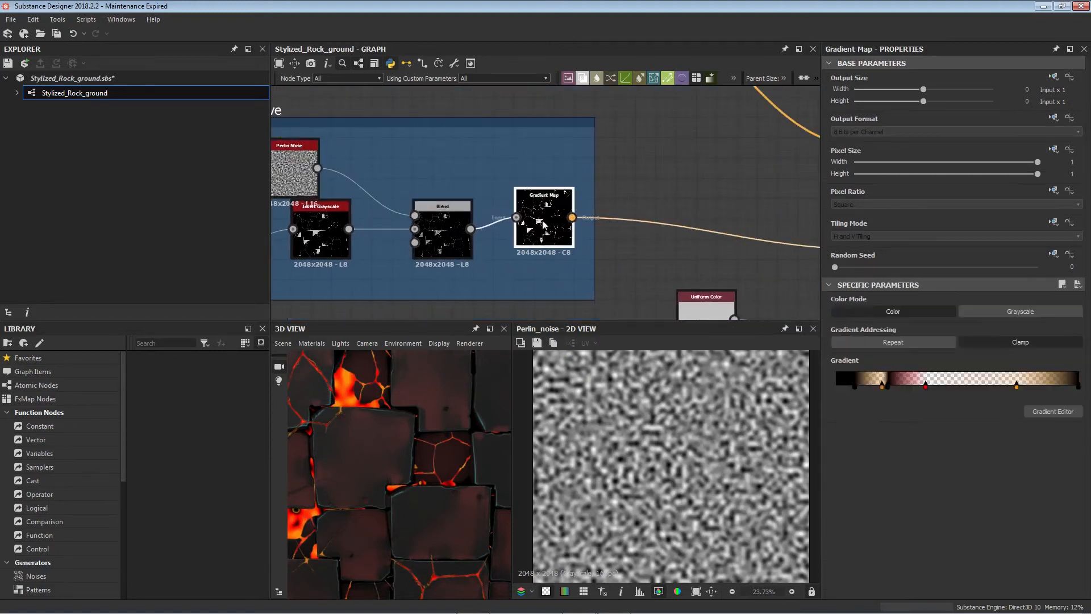
pyautogui.scroll(3, 628, 492)
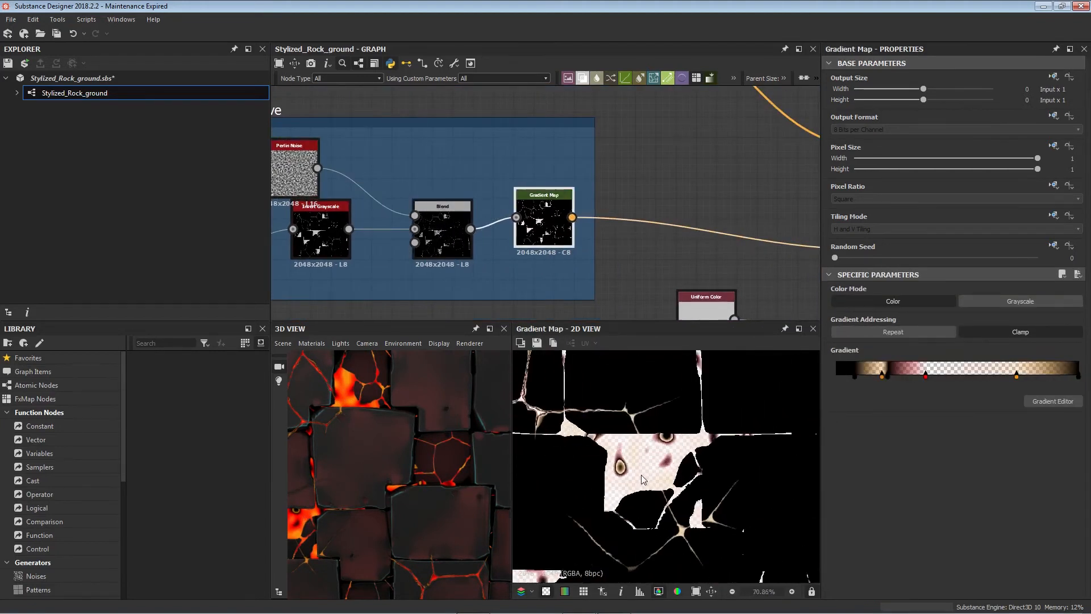
pyautogui.moveTo(353, 413); pyautogui.dragTo(421, 475, button='middle')
pyautogui.scroll(-3, 421, 475)
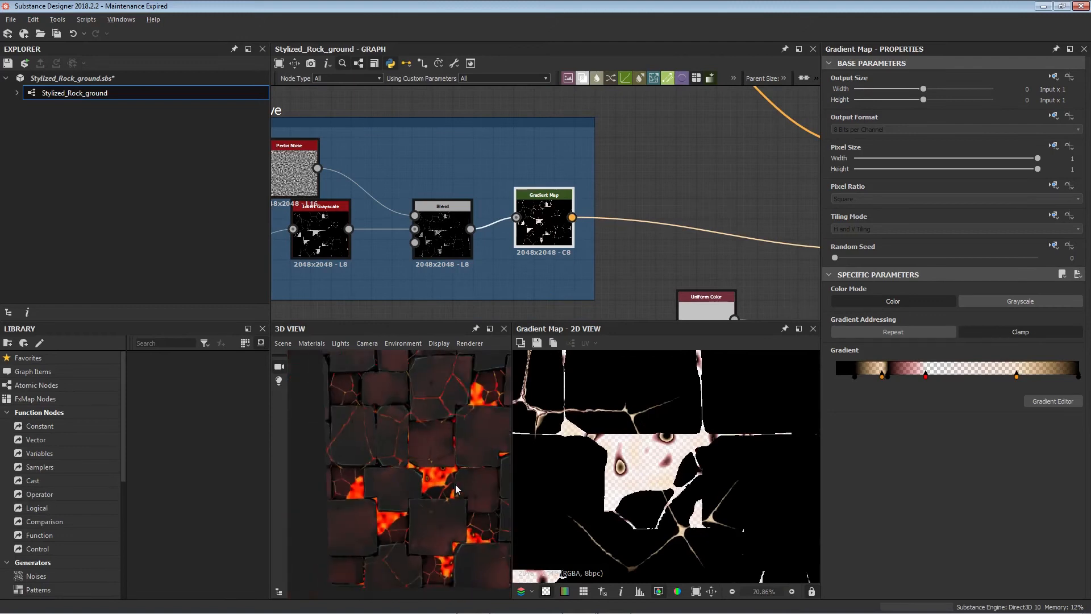
# - Follow the Gradient Map's link to the Emissive output node and preview that output
pyautogui.scroll(-6, 665, 466)
pyautogui.moveTo(602, 285); pyautogui.dragTo(516, 216, button='middle')
pyautogui.scroll(-3, 516, 217)
pyautogui.moveTo(597, 207); pyautogui.dragTo(539, 207, button='middle')
pyautogui.doubleClick(598, 210)
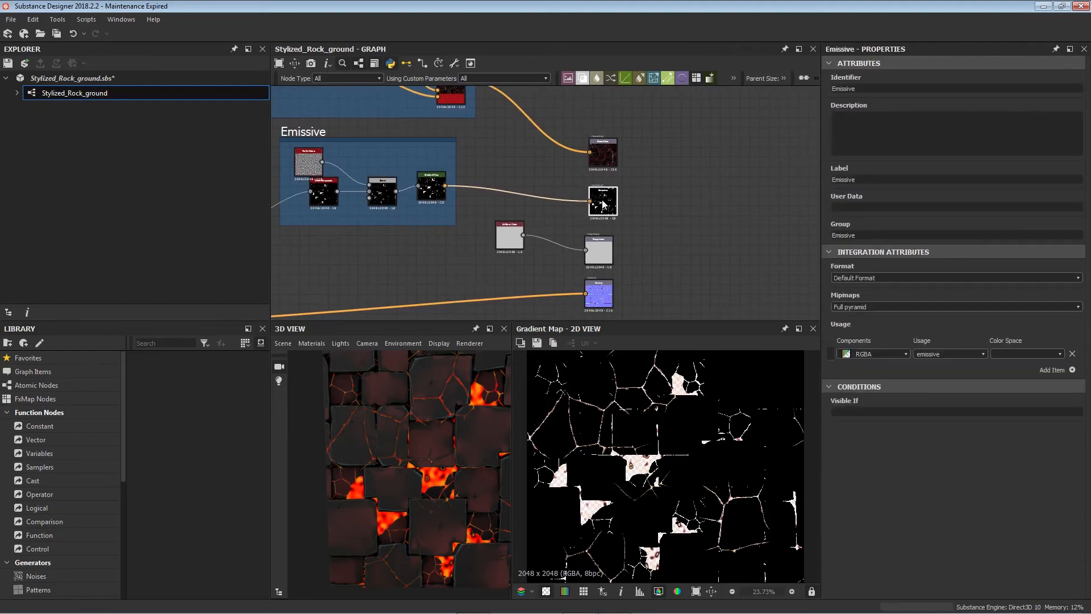
pyautogui.scroll(5, 599, 211)
pyautogui.scroll(-5, 471, 223)
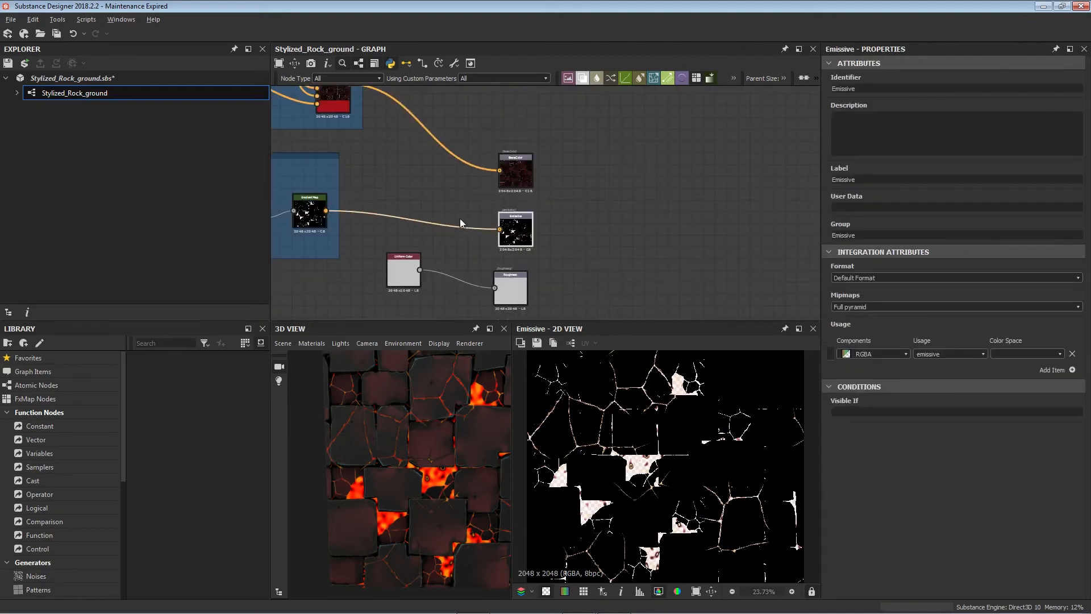
# - Examine the graph from the Emissive output back past the Lava Crack frame to the nodes above the Grass frame
pyautogui.moveTo(450, 224); pyautogui.dragTo(637, 191, button='middle')
pyautogui.scroll(-3, 406, 174)
pyautogui.moveTo(447, 171); pyautogui.dragTo(594, 191, button='middle')
pyautogui.moveTo(492, 220); pyautogui.dragTo(641, 106, button='middle')
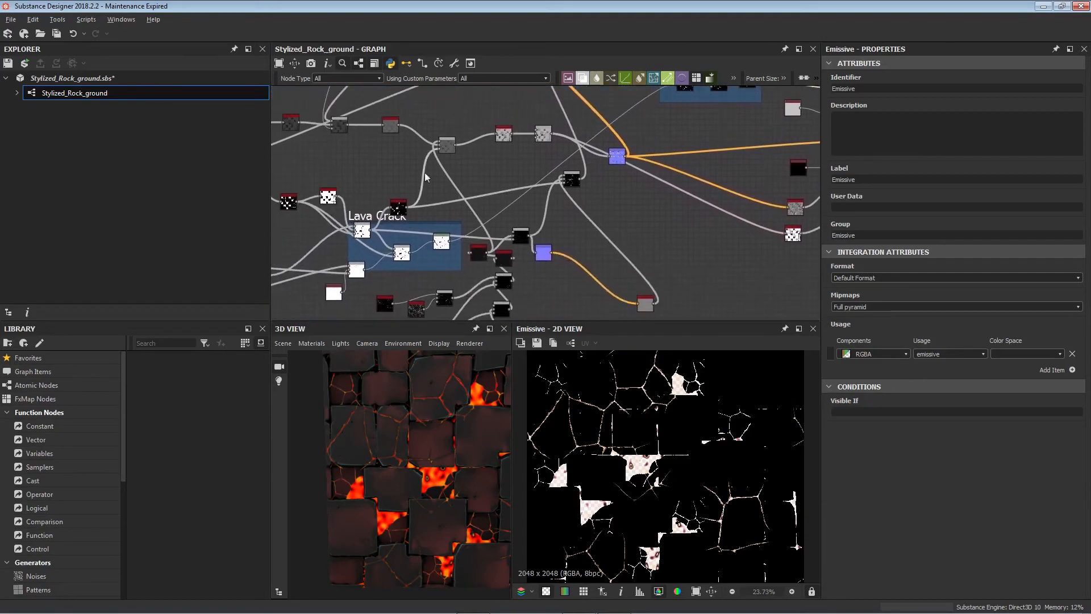
pyautogui.moveTo(464, 186); pyautogui.dragTo(554, 144, button='middle')
pyautogui.moveTo(538, 240); pyautogui.dragTo(569, 108, button='middle')
pyautogui.moveTo(496, 211); pyautogui.dragTo(478, 241, button='middle')
pyautogui.moveTo(807, 224); pyautogui.dragTo(518, 221, button='middle')
pyautogui.scroll(-5, 568, 214)
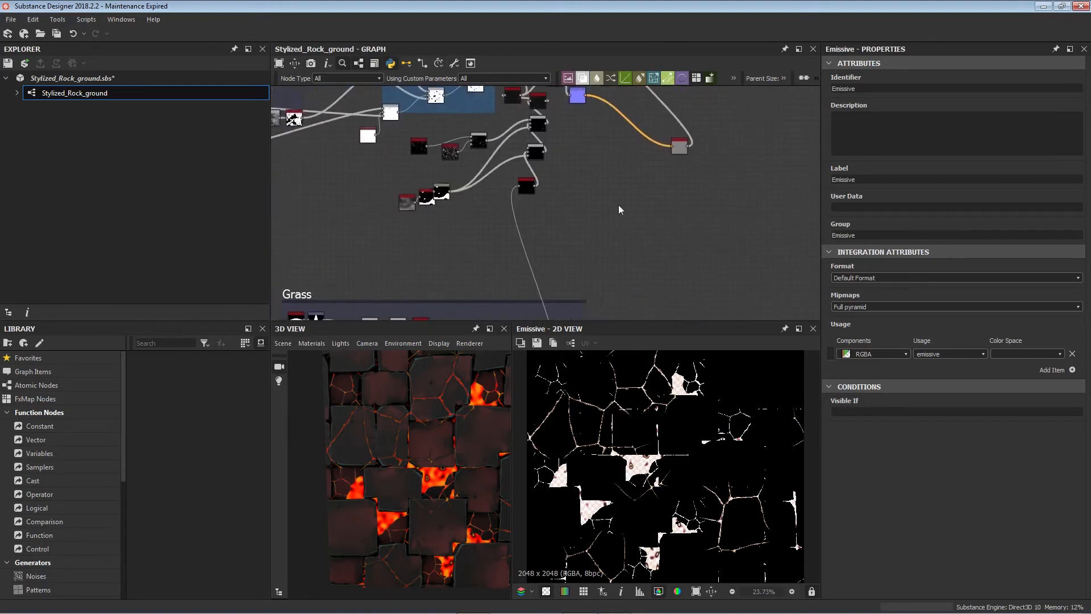
# - Preview the Copy Blend above the Lava Crack frame, the Histogram Range feeding it, and the Auto Levels after it
pyautogui.scroll(5, 618, 205)
pyautogui.scroll(6, 565, 216)
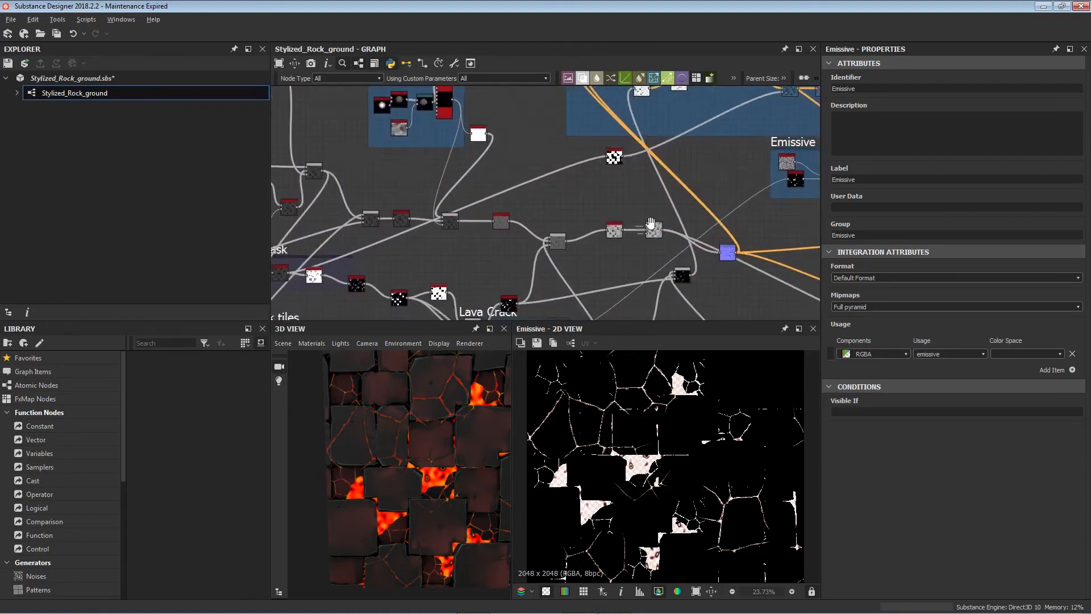
pyautogui.doubleClick(528, 213)
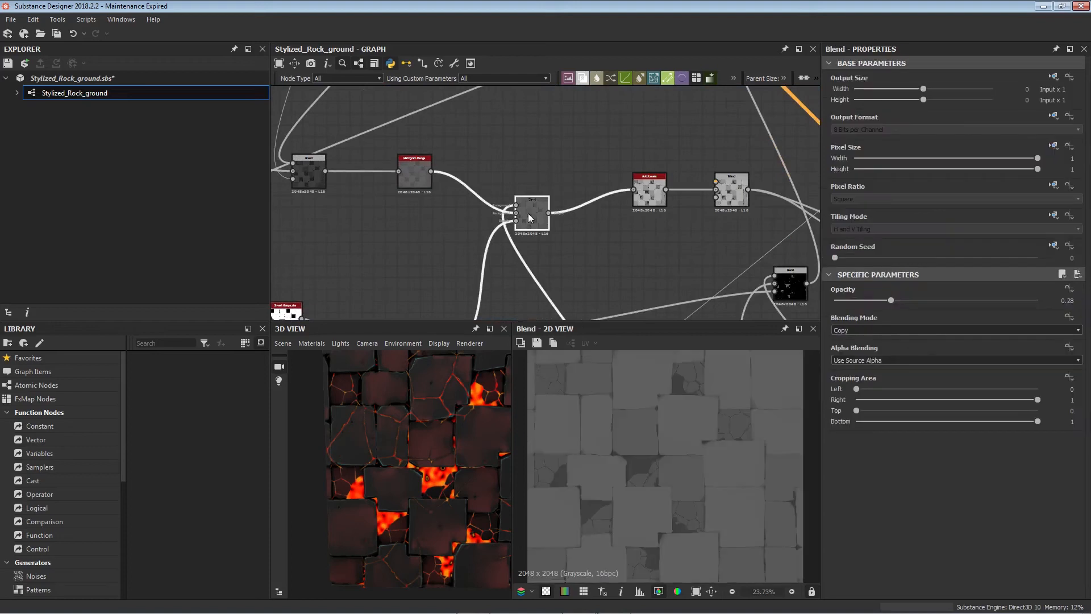
pyautogui.moveTo(465, 221); pyautogui.dragTo(494, 175, button='middle')
pyautogui.doubleClick(494, 176)
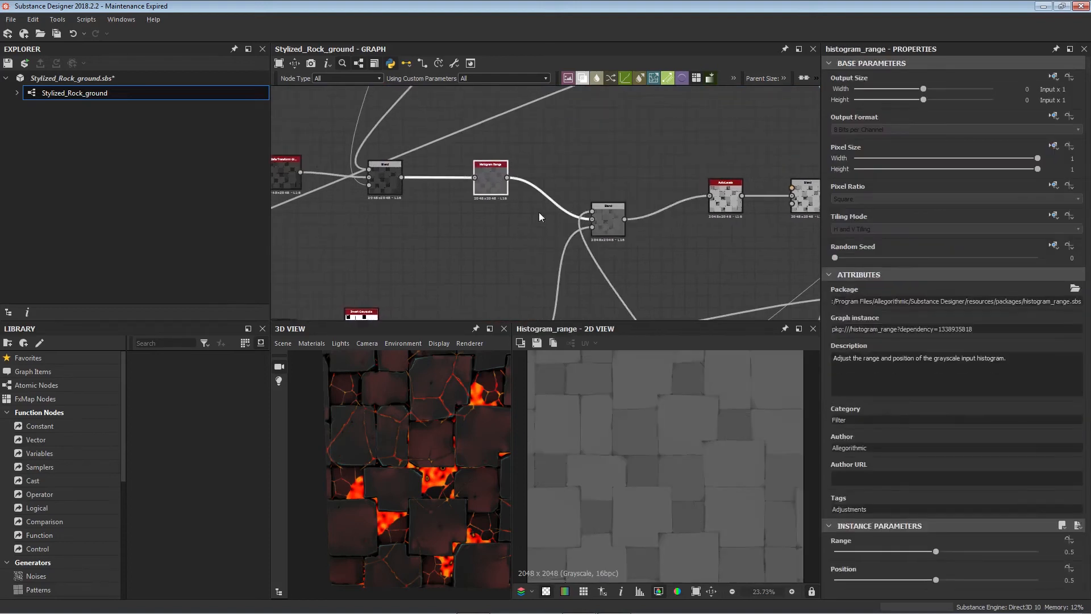
pyautogui.moveTo(671, 245); pyautogui.dragTo(542, 244, button='middle')
pyautogui.click(596, 197)
pyautogui.doubleClick(596, 201)
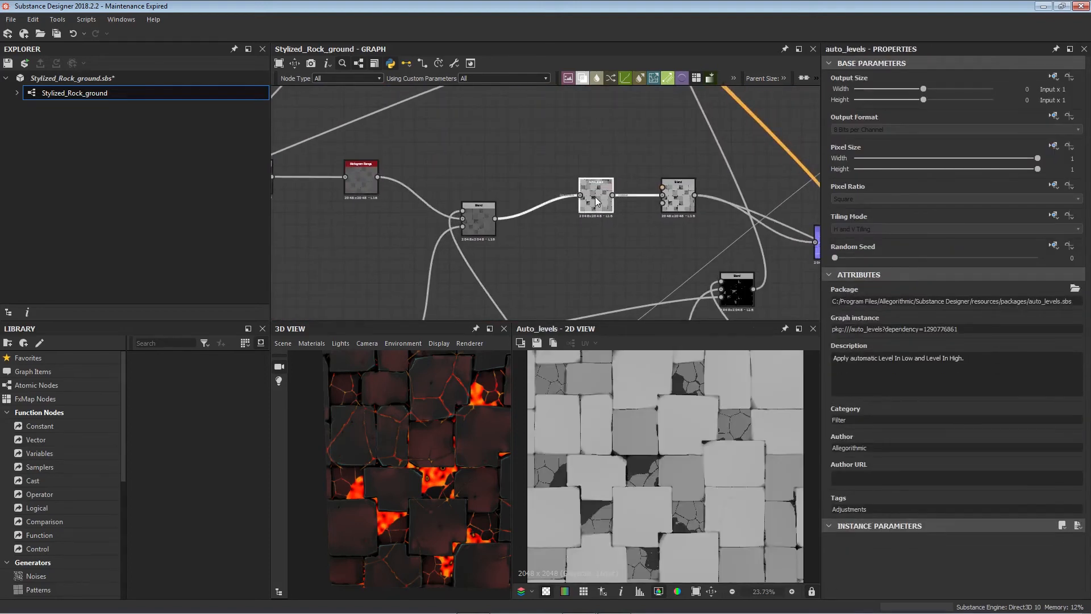
# - Move the Invert Grayscale that masks the Copy Blend down beside the first Lava Crack Blend, and preview it
pyautogui.scroll(-4, 660, 213)
pyautogui.moveTo(714, 224); pyautogui.dragTo(556, 187, button='middle')
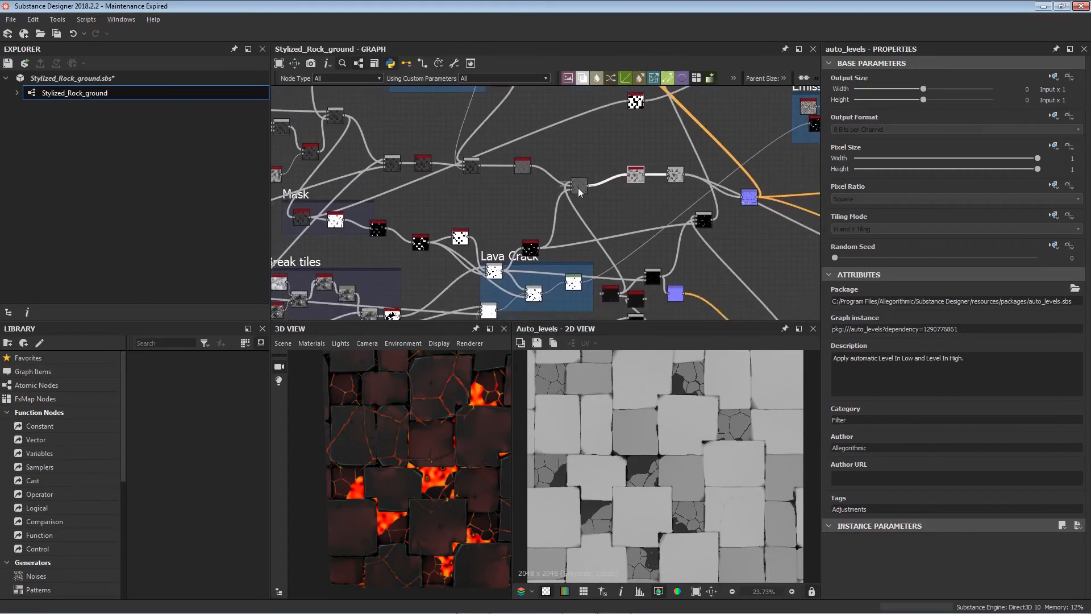
pyautogui.doubleClick(580, 186)
pyautogui.moveTo(570, 225); pyautogui.dragTo(565, 171, button='middle')
pyautogui.scroll(4, 517, 211)
pyautogui.moveTo(534, 199); pyautogui.dragTo(529, 248)
pyautogui.doubleClick(528, 241)
pyautogui.moveTo(528, 242)
pyautogui.mouseDown(button='middle')
pyautogui.moveTo(471, 270)
pyautogui.moveTo(517, 227)
pyautogui.mouseUp(button='middle')
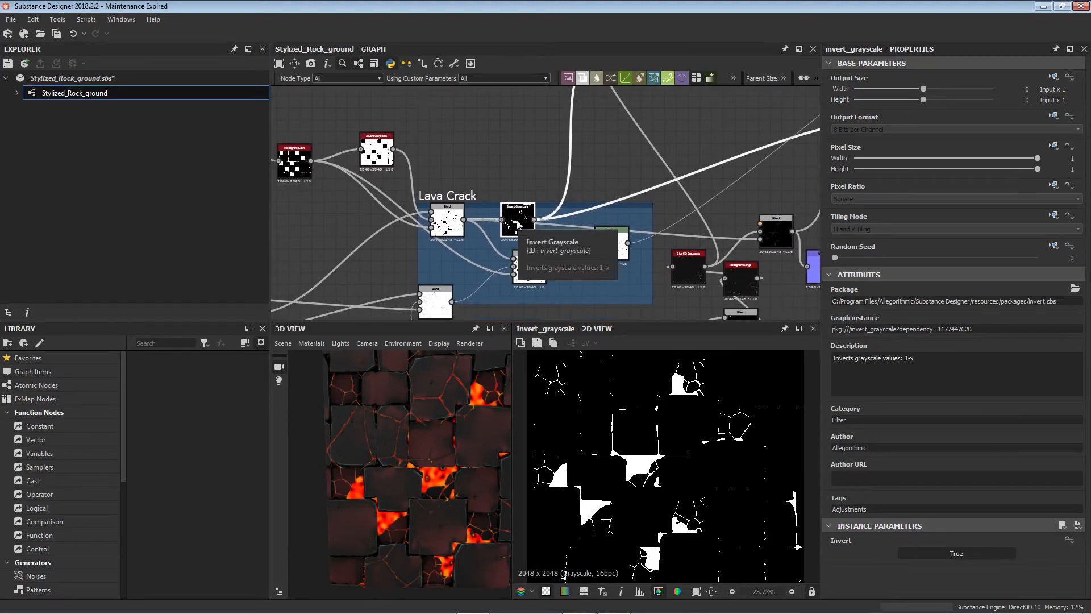
# - Trace the Invert Grayscale's output links to the Copy Blend and to the dark Blend near the Normal node
pyautogui.moveTo(518, 224); pyautogui.dragTo(506, 318, button='middle')
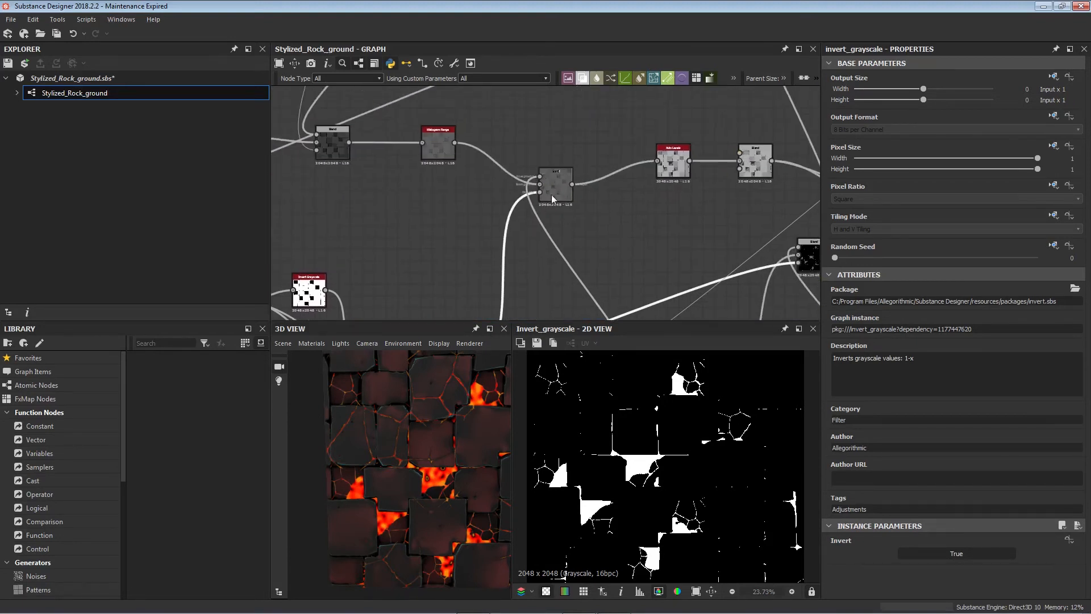
pyautogui.moveTo(655, 278); pyautogui.dragTo(490, 219, button='middle')
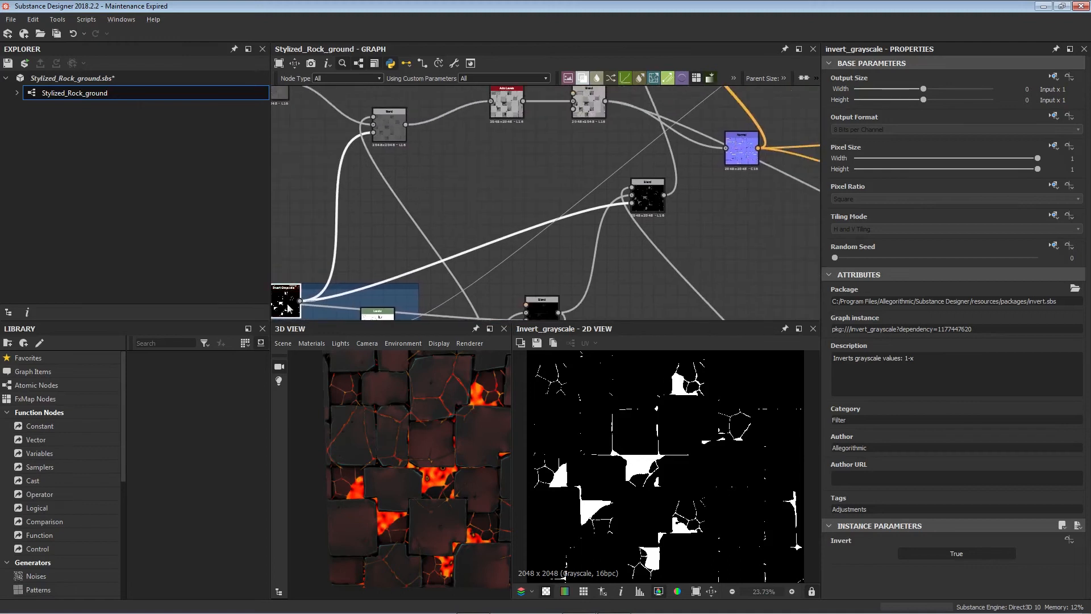
pyautogui.moveTo(361, 301); pyautogui.dragTo(405, 290, button='middle')
pyautogui.moveTo(659, 205); pyautogui.dragTo(486, 332, button='middle')
pyautogui.moveTo(712, 163); pyautogui.dragTo(742, 113, button='middle')
pyautogui.moveTo(401, 310); pyautogui.dragTo(569, 165, button='middle')
pyautogui.moveTo(446, 222); pyautogui.dragTo(578, 324, button='middle')
# - Preview the whole Copy Blend image to examine its broken tiles
pyautogui.click(589, 169)
pyautogui.moveTo(519, 229); pyautogui.dragTo(465, 210, button='middle')
pyautogui.moveTo(547, 158); pyautogui.dragTo(523, 250, button='middle')
pyautogui.scroll(-2, 664, 481)
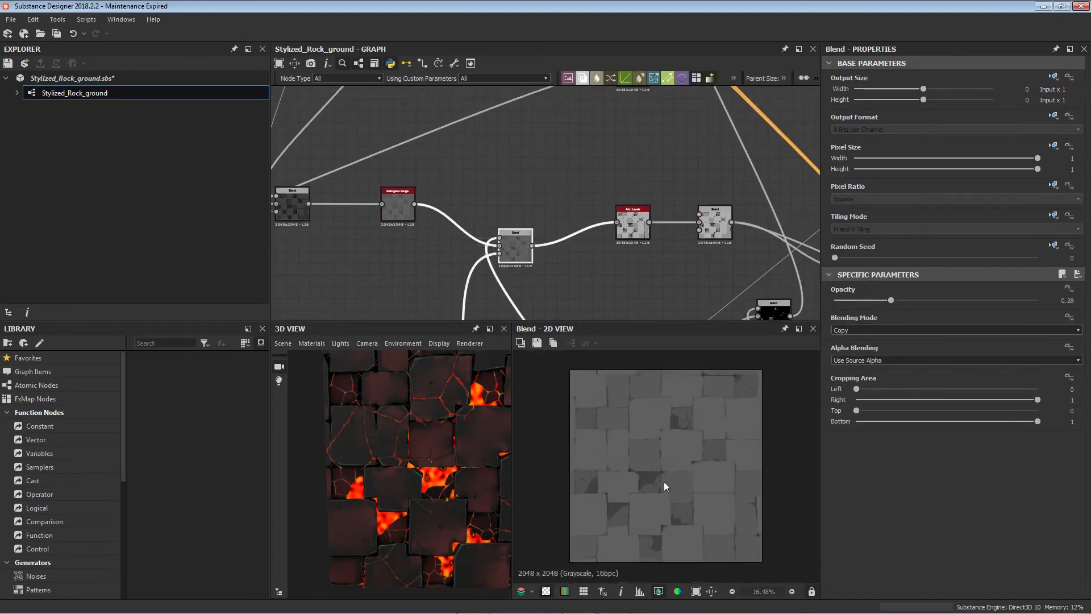
# - Compare the Histogram Range tiles with the Copy Blend that adds the broken pieces, inspecting the Blend up close
pyautogui.moveTo(429, 231); pyautogui.dragTo(498, 237, button='middle')
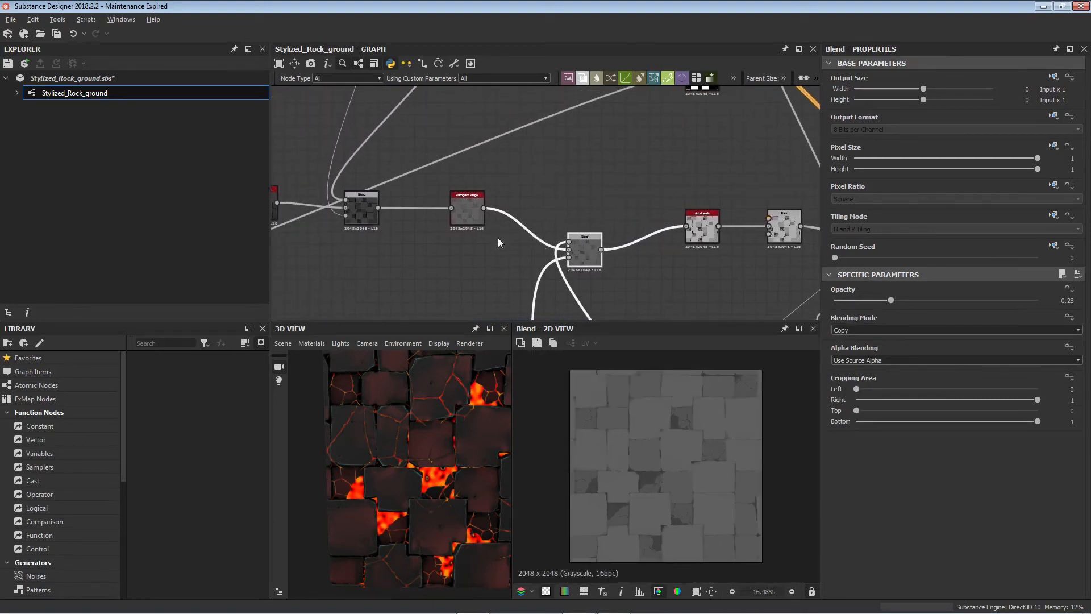
pyautogui.click(464, 213)
pyautogui.moveTo(418, 216); pyautogui.dragTo(530, 189, button='middle')
pyautogui.moveTo(617, 225); pyautogui.dragTo(531, 220, button='middle')
pyautogui.moveTo(459, 203); pyautogui.dragTo(379, 203, button='middle')
pyautogui.scroll(2, 513, 220)
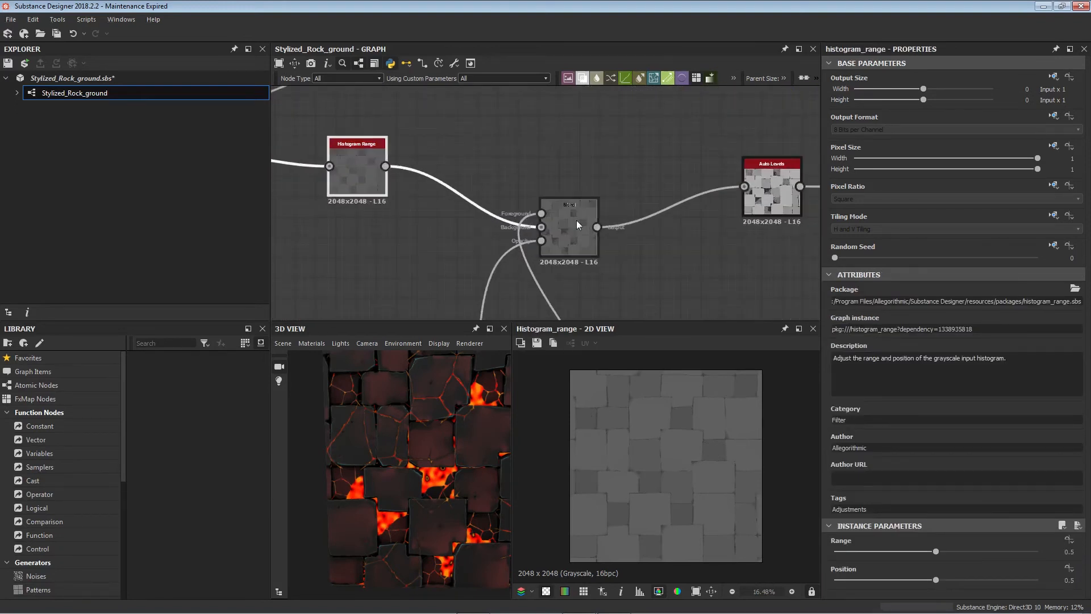
pyautogui.click(576, 220)
pyautogui.scroll(3, 655, 510)
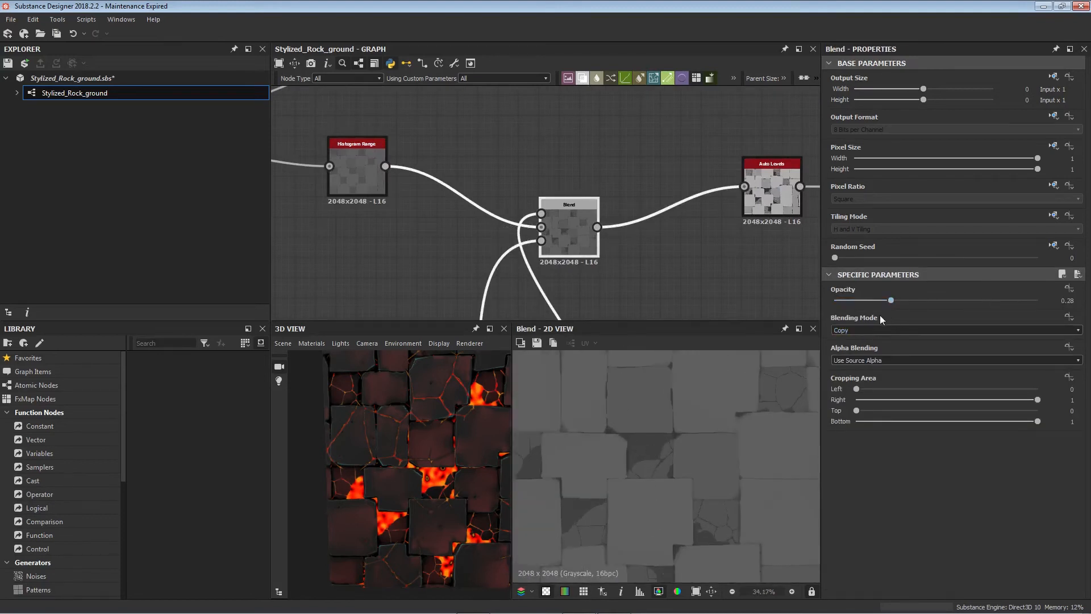
pyautogui.scroll(-3, 630, 448)
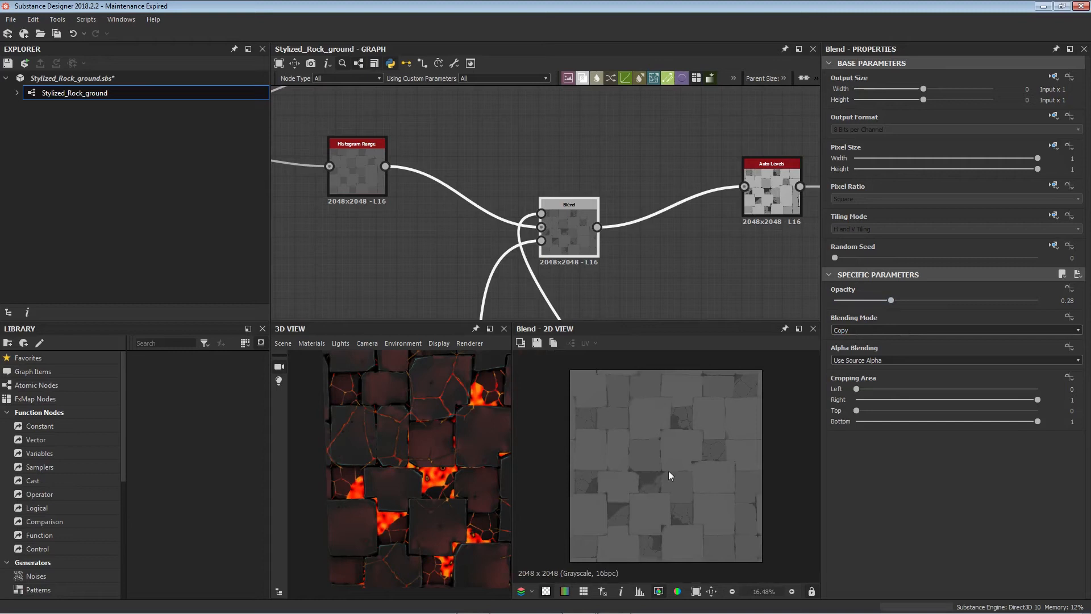
# - Preview the Auto Levels node and the Add (Linear Dodge) Blend after it
pyautogui.moveTo(727, 212); pyautogui.dragTo(585, 228, button='middle')
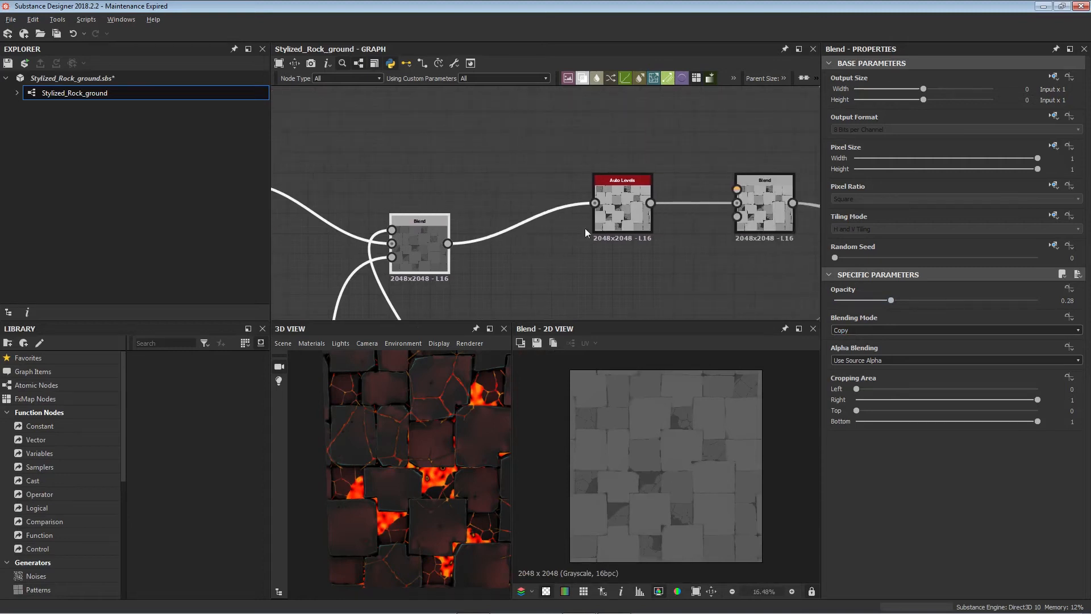
pyautogui.click(616, 203)
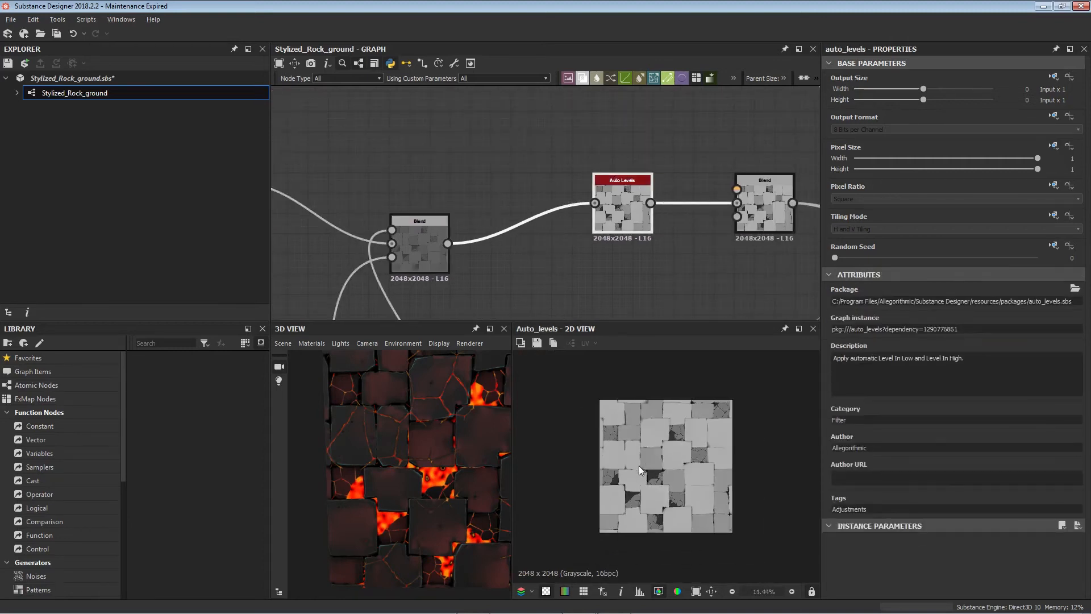
pyautogui.scroll(2, 639, 465)
pyautogui.moveTo(685, 283); pyautogui.dragTo(554, 300, button='middle')
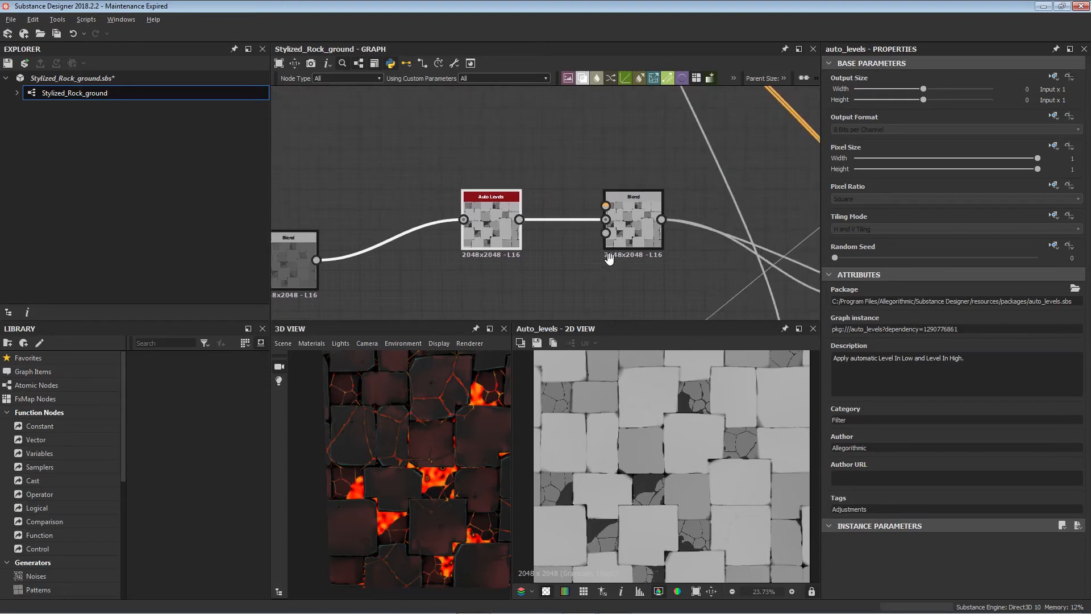
pyautogui.click(635, 222)
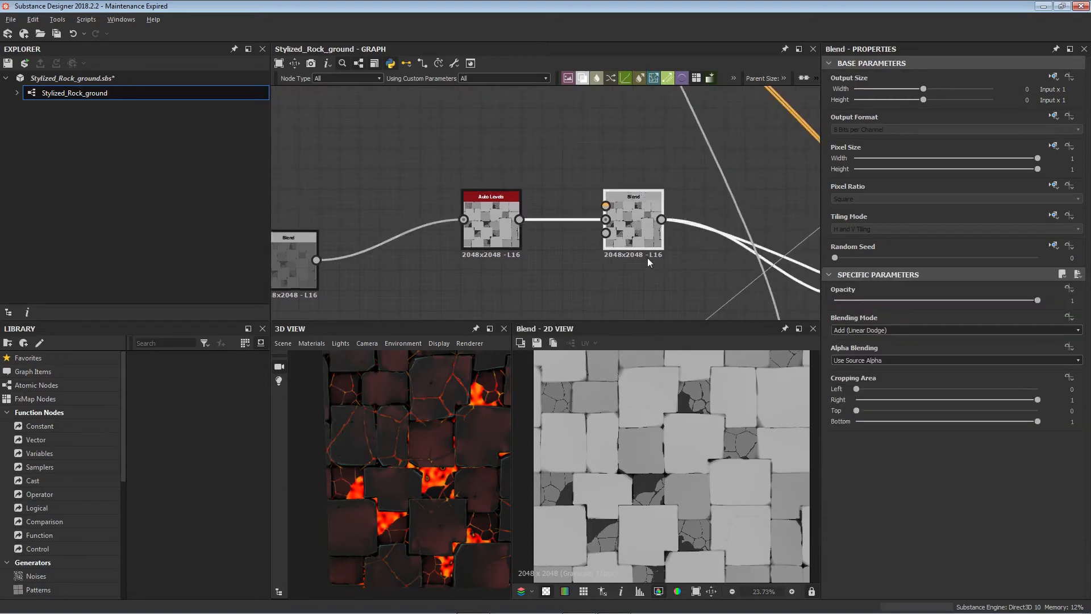
# - Move the Add (Linear Dodge) Blend down below Auto Levels and follow its output to the Normal node
pyautogui.moveTo(647, 257); pyautogui.dragTo(403, 224, button='middle')
pyautogui.scroll(-3, 416, 250)
pyautogui.moveTo(393, 211); pyautogui.dragTo(393, 252)
pyautogui.moveTo(440, 252); pyautogui.dragTo(577, 235, button='middle')
pyautogui.scroll(-3, 427, 162)
pyautogui.scroll(3, 493, 206)
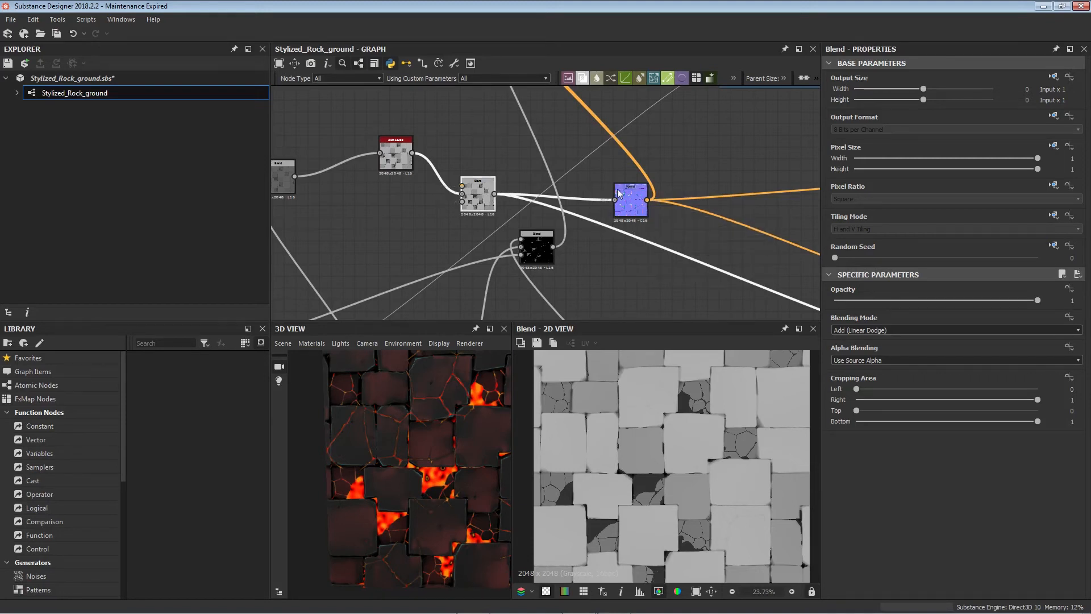
# - Preview the Normal node, try its normal format as DirectX and return it to OpenGL
pyautogui.click(629, 207)
pyautogui.doubleClick(631, 208)
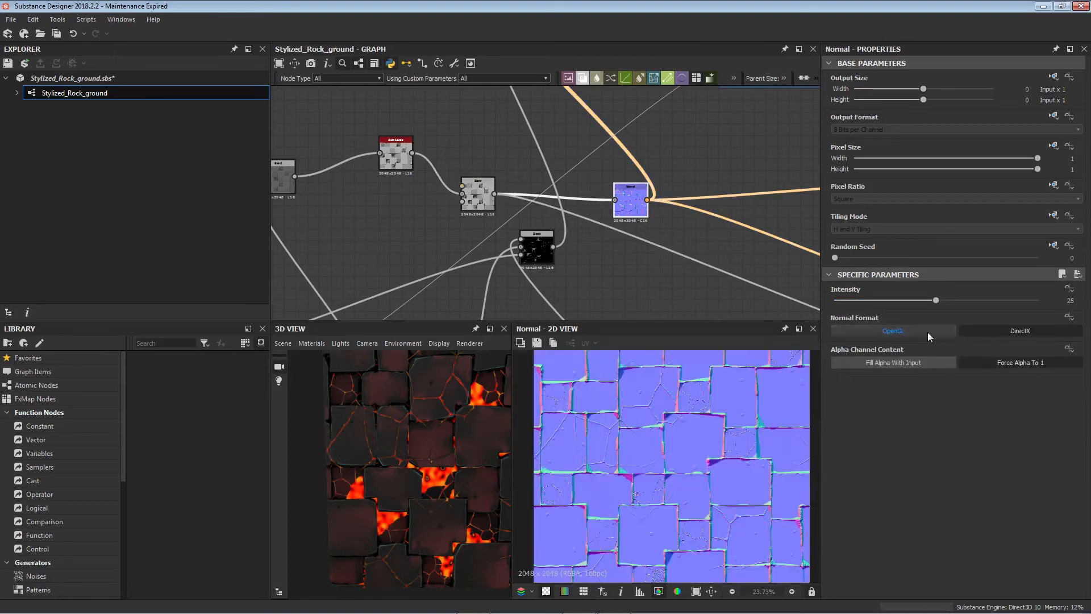
pyautogui.click(994, 331)
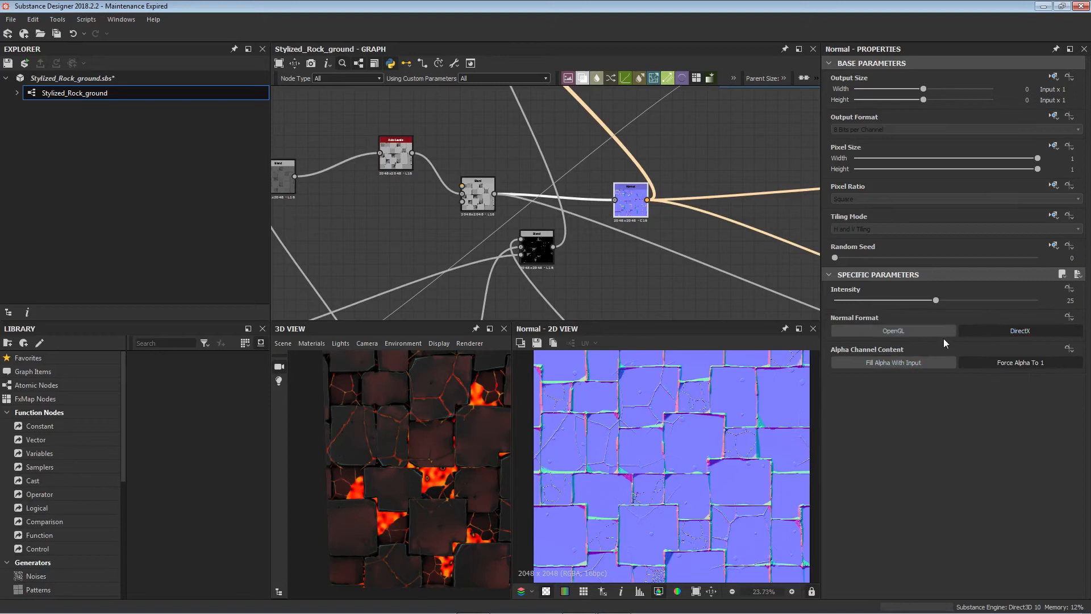
pyautogui.click(989, 332)
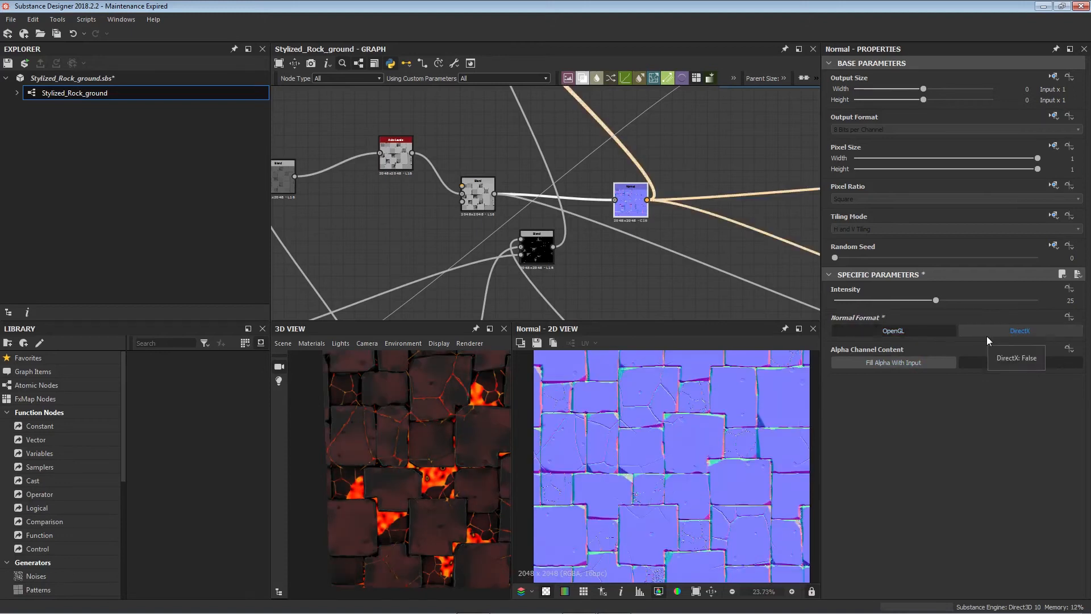
pyautogui.click(889, 331)
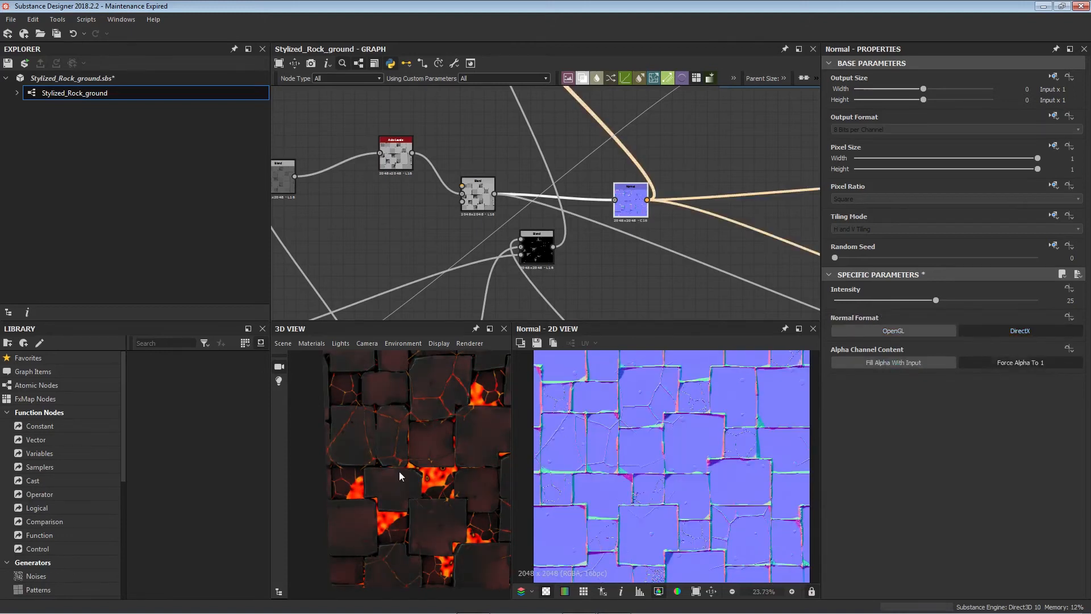
# - Follow the Normal node's link to the material outputs and preview the normal output node
pyautogui.scroll(-5, 400, 472)
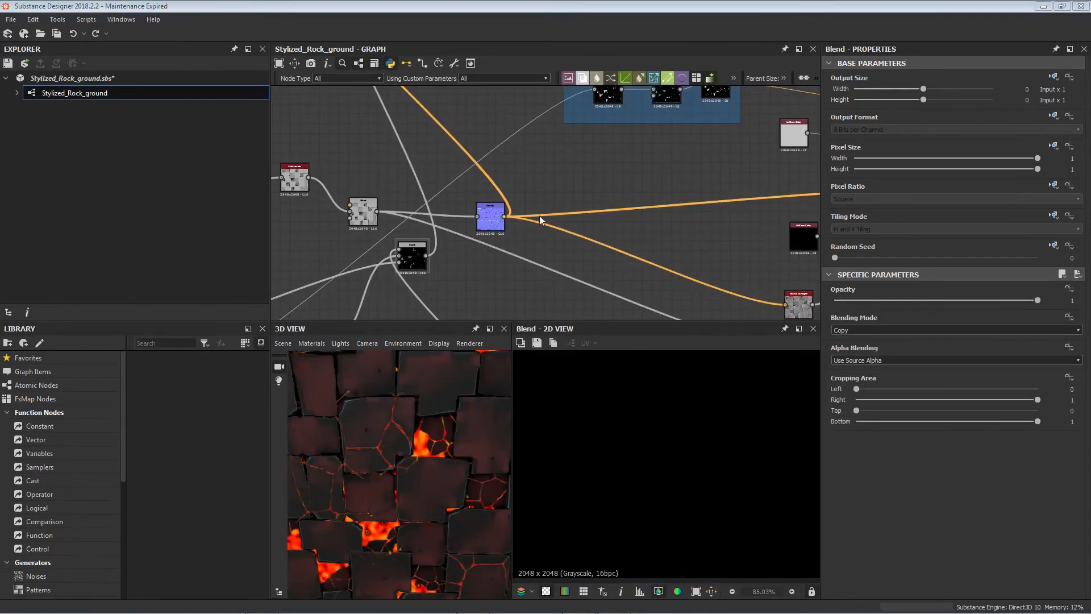
pyautogui.moveTo(520, 217); pyautogui.dragTo(302, 239, button='middle')
pyautogui.doubleClick(680, 222)
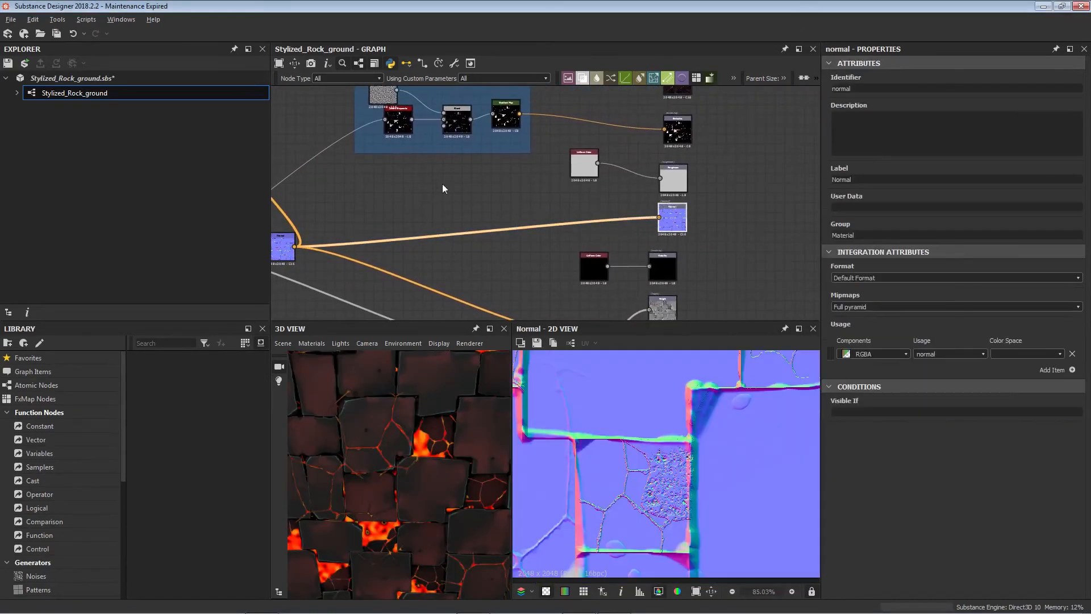
pyautogui.moveTo(442, 183); pyautogui.dragTo(630, 228, button='middle')
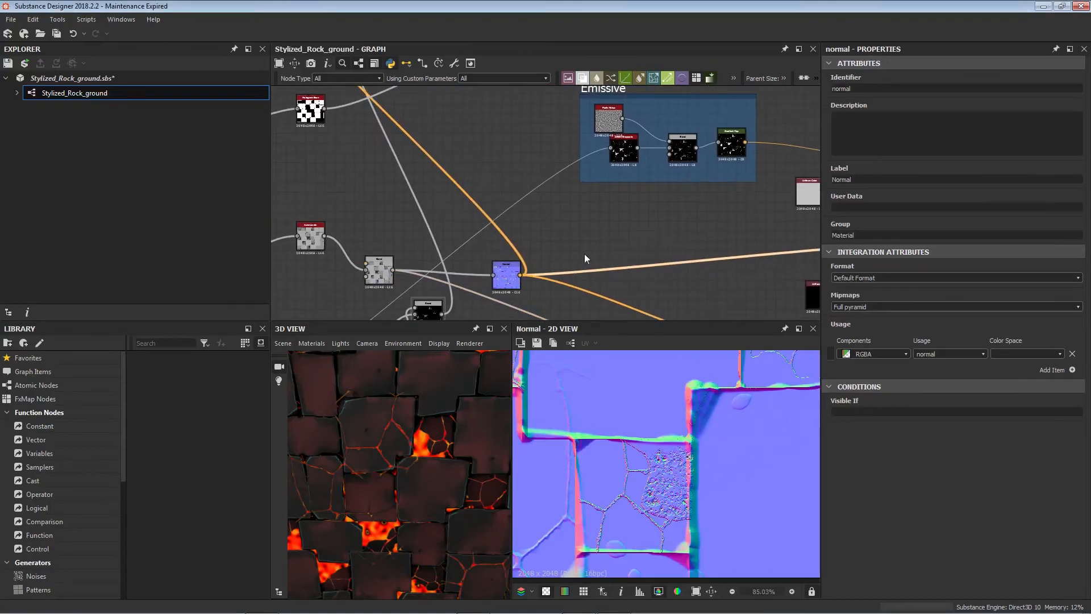
pyautogui.scroll(-4, 572, 276)
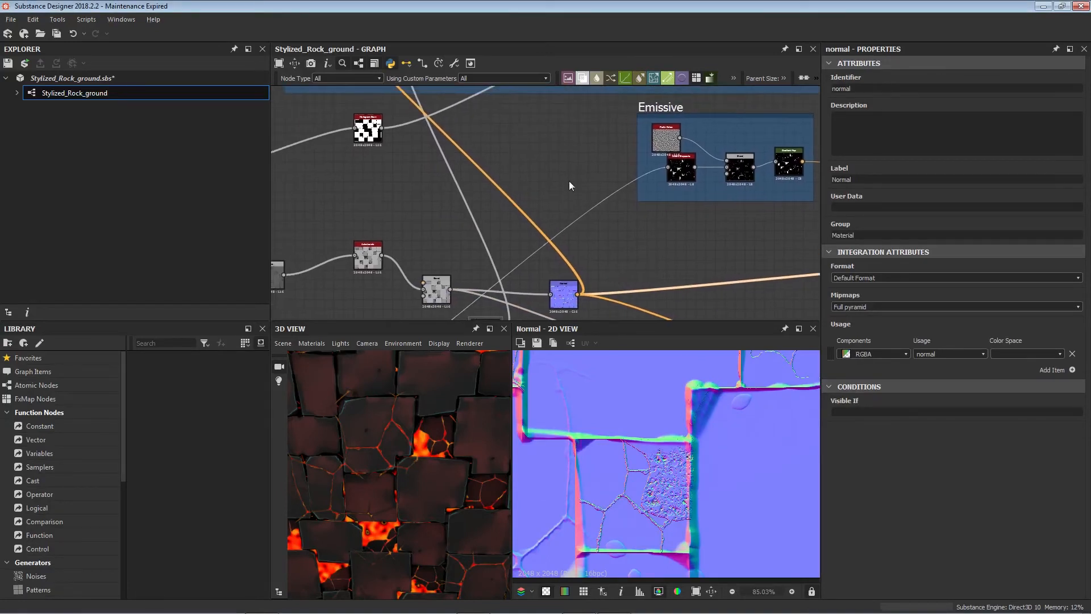
# - Look over the whole graph, including the Grass frame, and locate the Colour frame
pyautogui.moveTo(574, 228); pyautogui.dragTo(465, 165, button='middle')
pyautogui.scroll(-5, 575, 188)
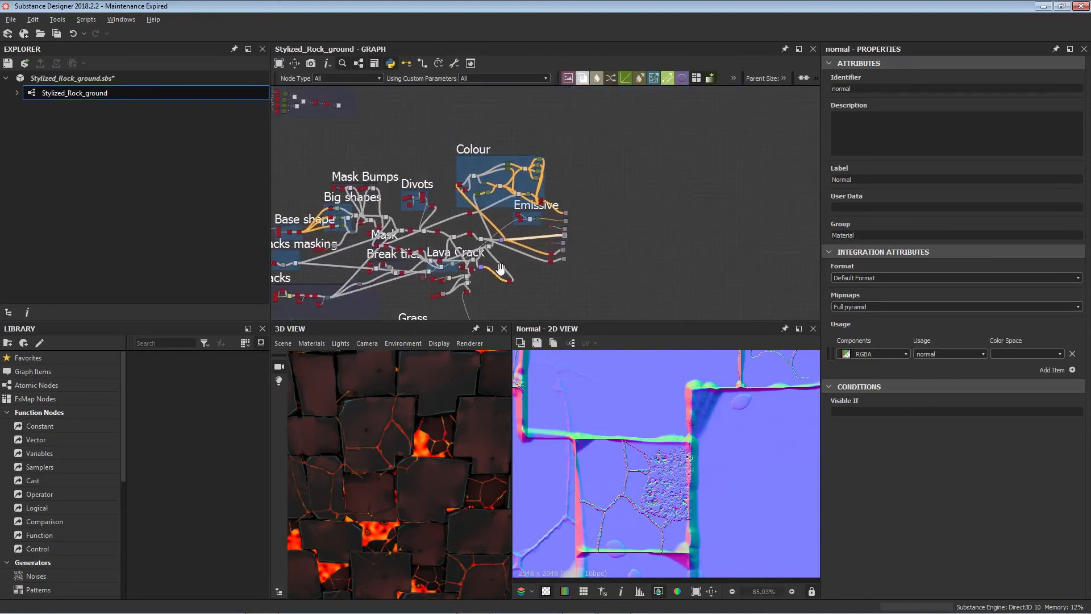
pyautogui.moveTo(468, 213); pyautogui.dragTo(580, 278)
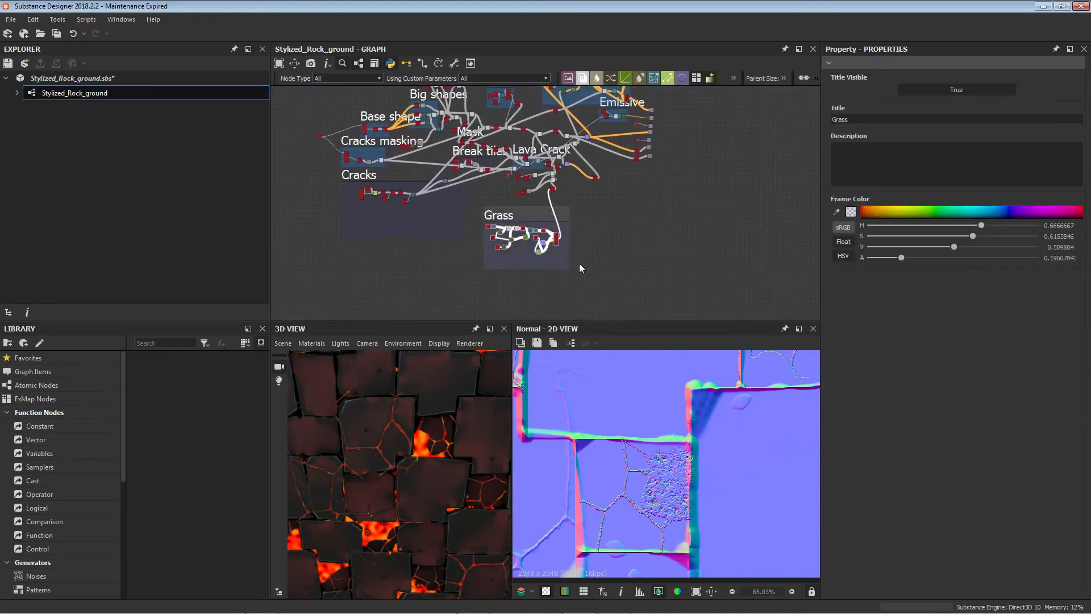
pyautogui.click(612, 193)
pyautogui.moveTo(517, 191); pyautogui.dragTo(589, 310, button='middle')
pyautogui.scroll(5, 633, 223)
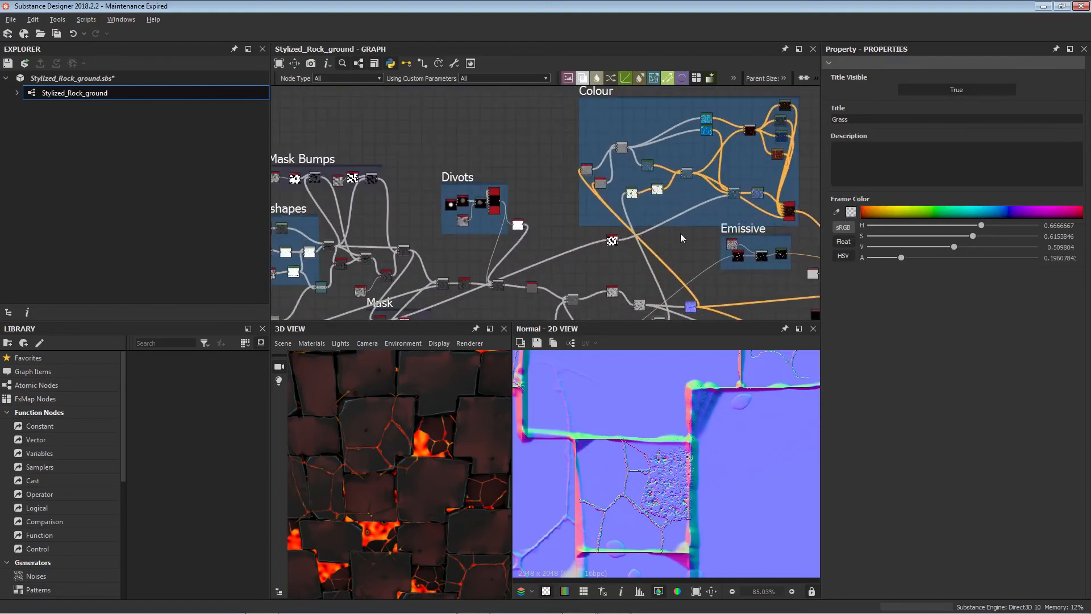
# - Compare the Curvature and Curvature Smooth nodes in the Colour frame, inspecting both previews up close
pyautogui.moveTo(662, 259); pyautogui.dragTo(491, 127, button='middle')
pyautogui.scroll(4, 614, 209)
pyautogui.moveTo(510, 169); pyautogui.dragTo(461, 149, button='middle')
pyautogui.scroll(5, 508, 160)
pyautogui.click(446, 151)
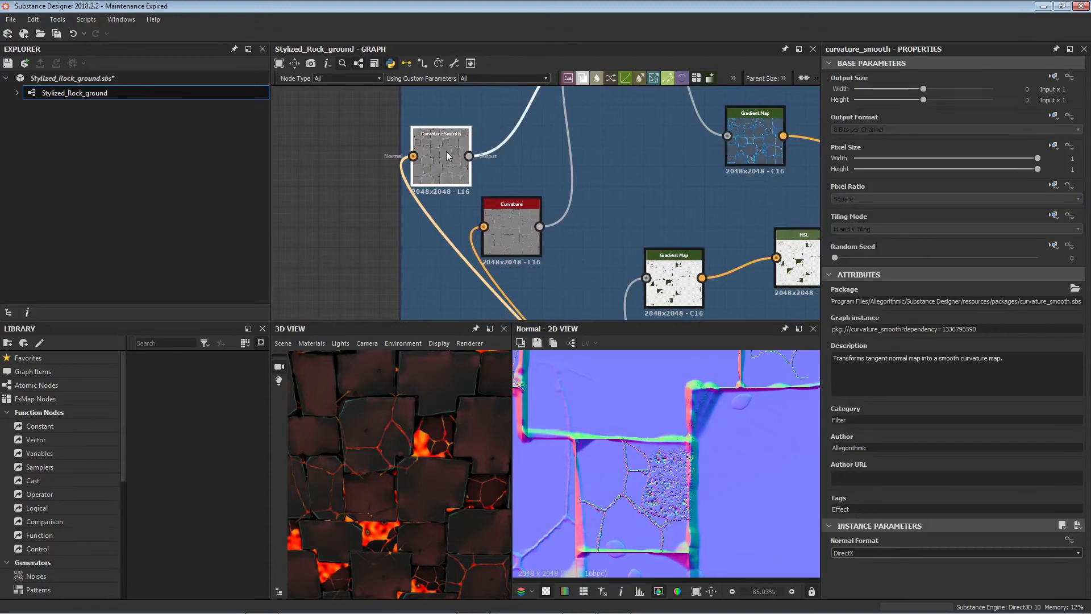
pyautogui.click(485, 212)
pyautogui.scroll(4, 508, 223)
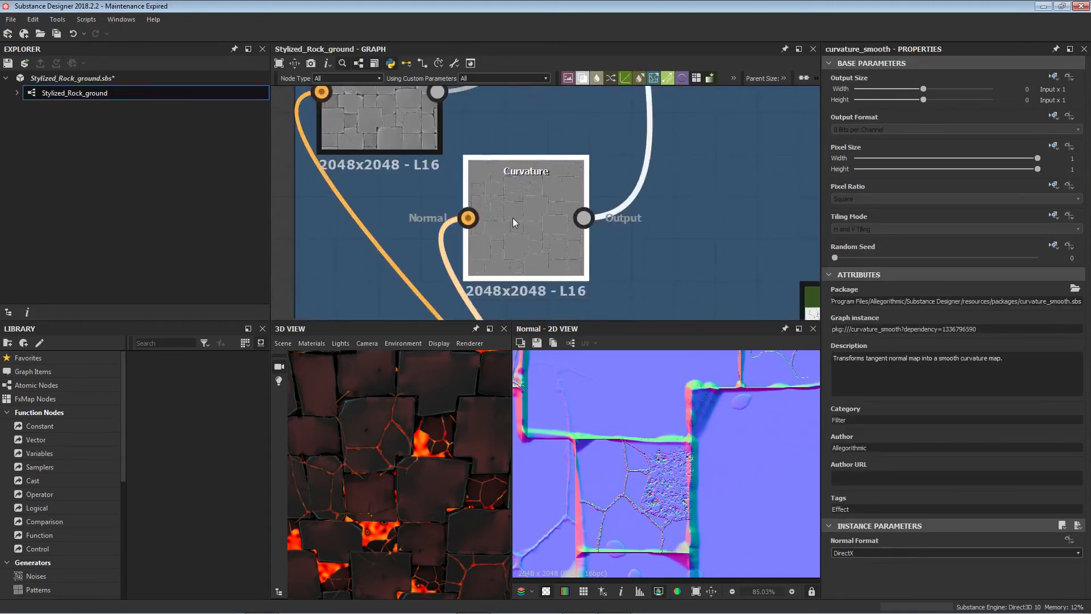
pyautogui.doubleClick(512, 217)
pyautogui.scroll(3, 636, 448)
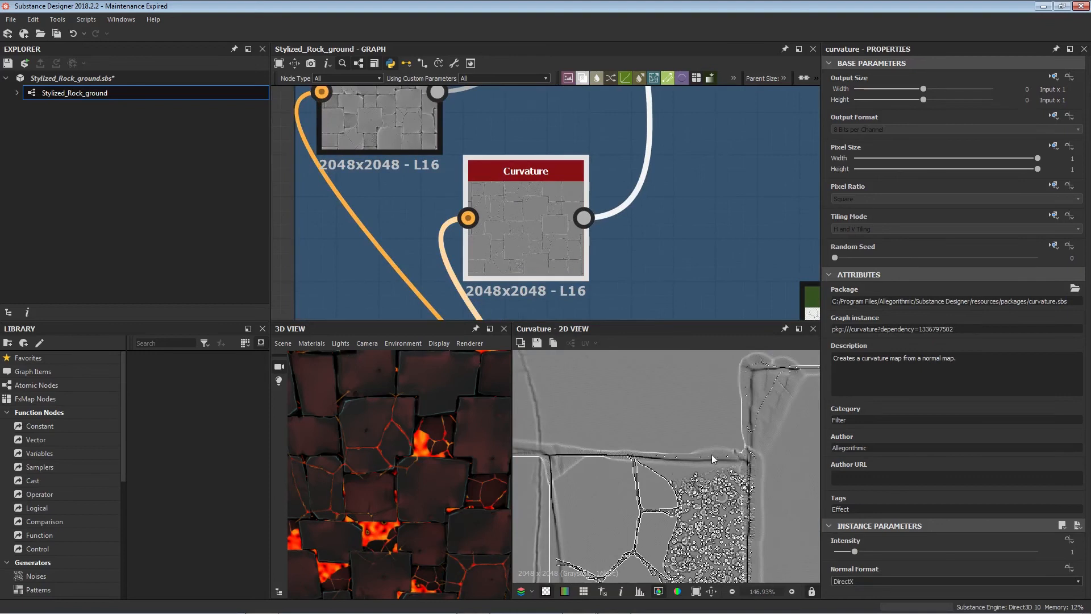
pyautogui.doubleClick(372, 105)
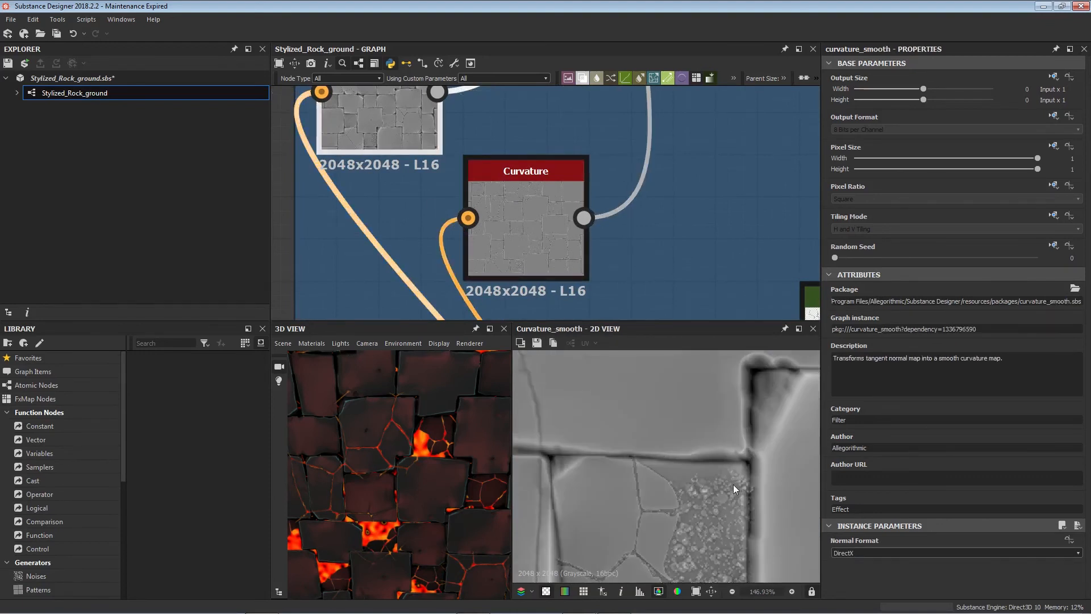
# - Compare the full Curvature Smooth and Curvature images with the 0.5 opacity Copy Blend that mixes them
pyautogui.scroll(-4, 725, 477)
pyautogui.moveTo(465, 179); pyautogui.dragTo(509, 233, button='middle')
pyautogui.scroll(-4, 563, 240)
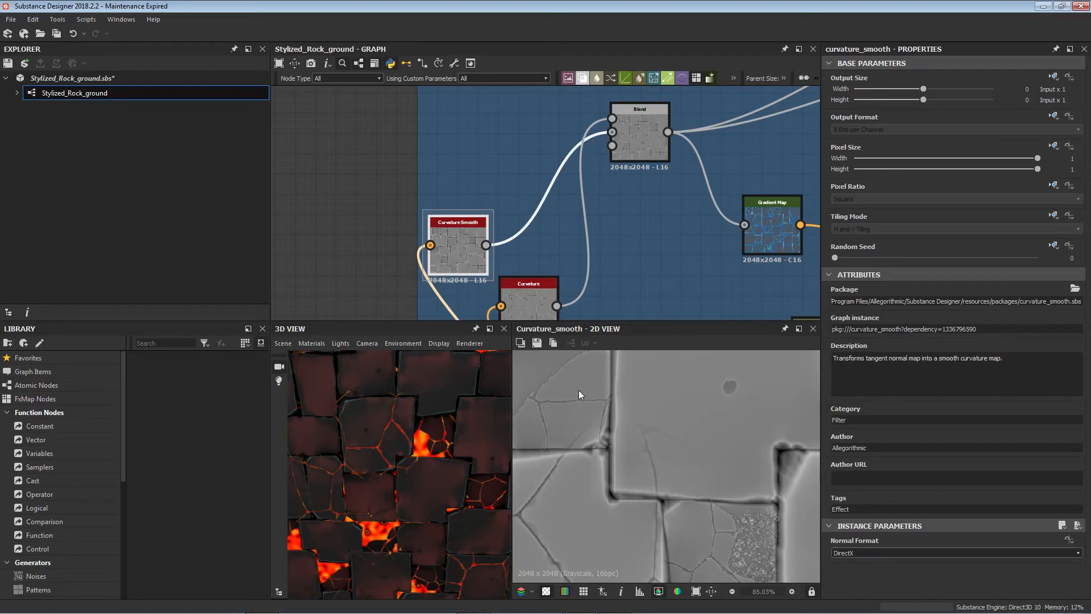
pyautogui.scroll(-6, 674, 483)
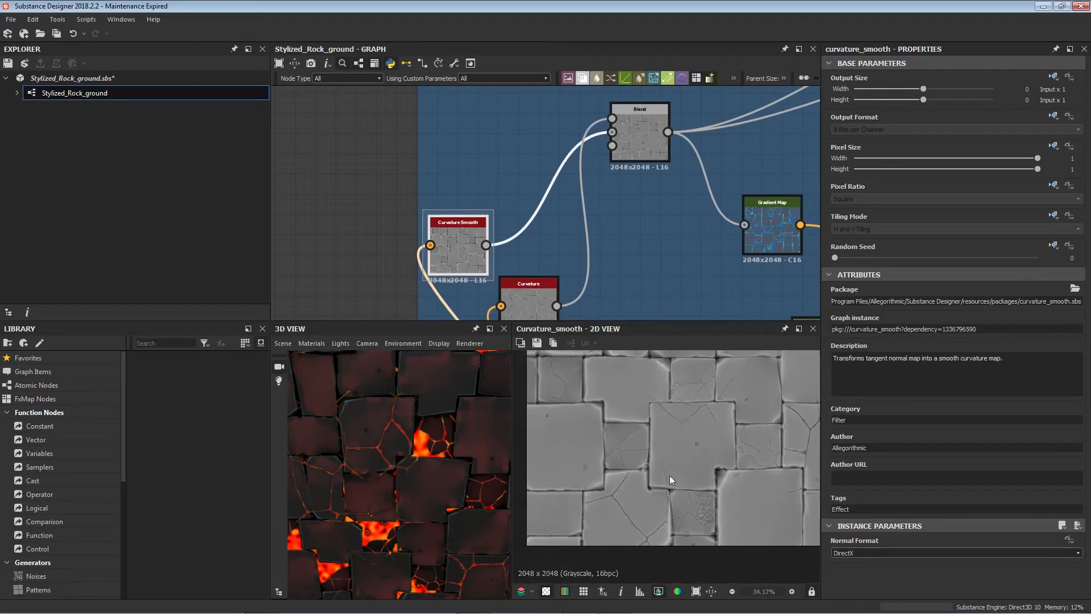
pyautogui.doubleClick(530, 306)
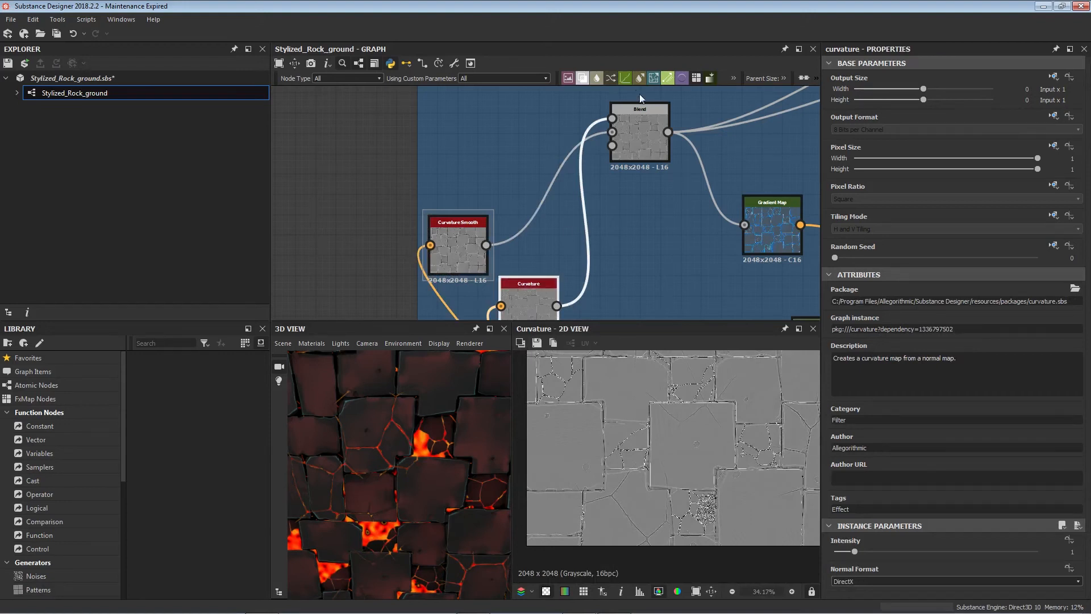
pyautogui.doubleClick(639, 128)
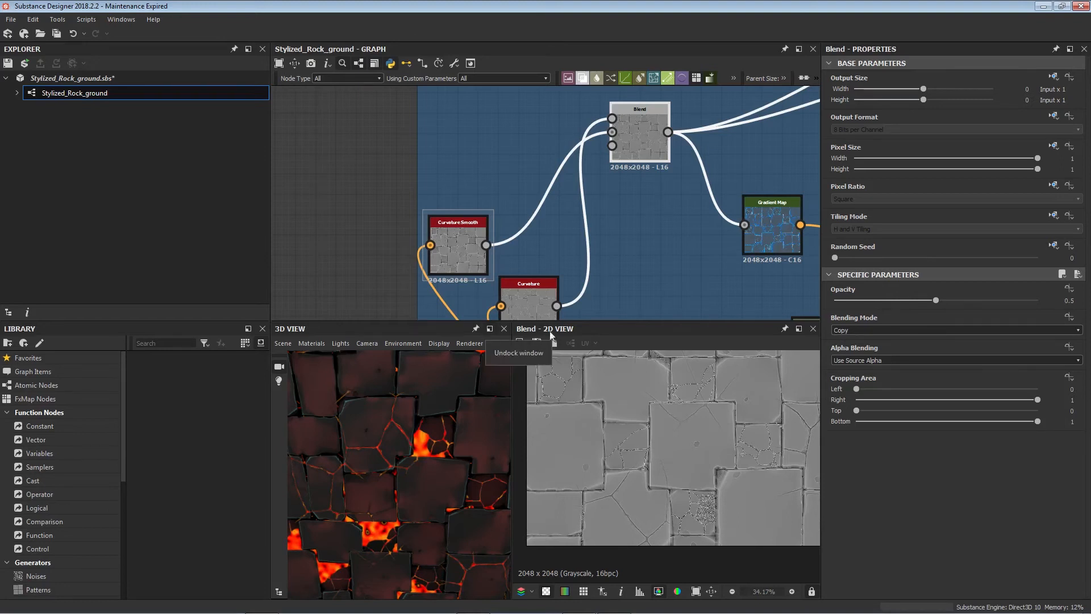
# - Preview the Gradient Map fed by the curvature Blend and examine its blue colours across the whole tile image
pyautogui.moveTo(731, 174); pyautogui.dragTo(502, 122, button='middle')
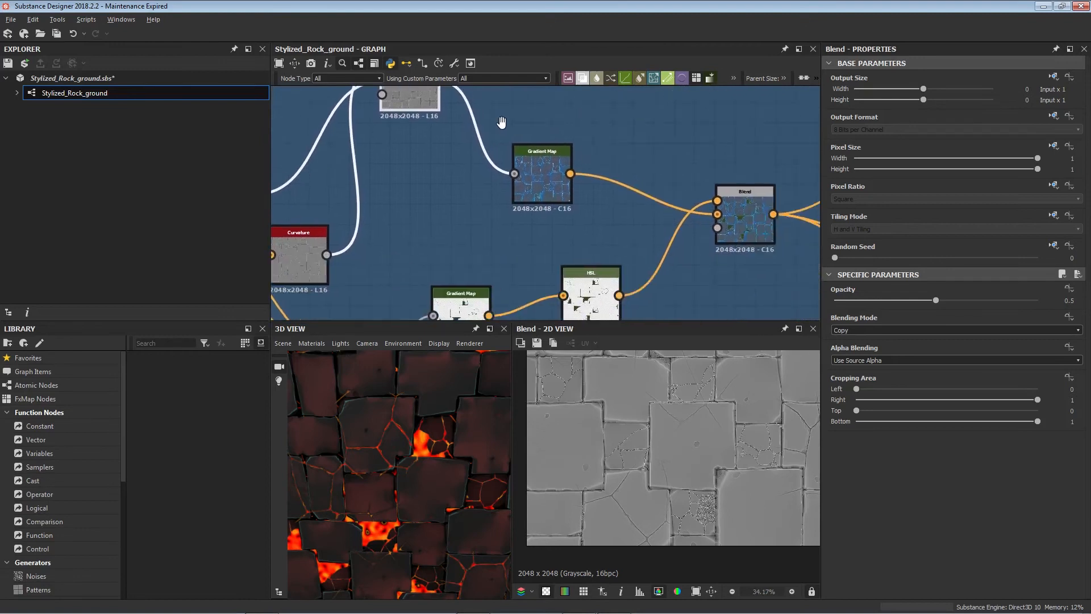
pyautogui.scroll(-3, 538, 185)
pyautogui.moveTo(538, 193); pyautogui.dragTo(444, 199, button='middle')
pyautogui.click(540, 205)
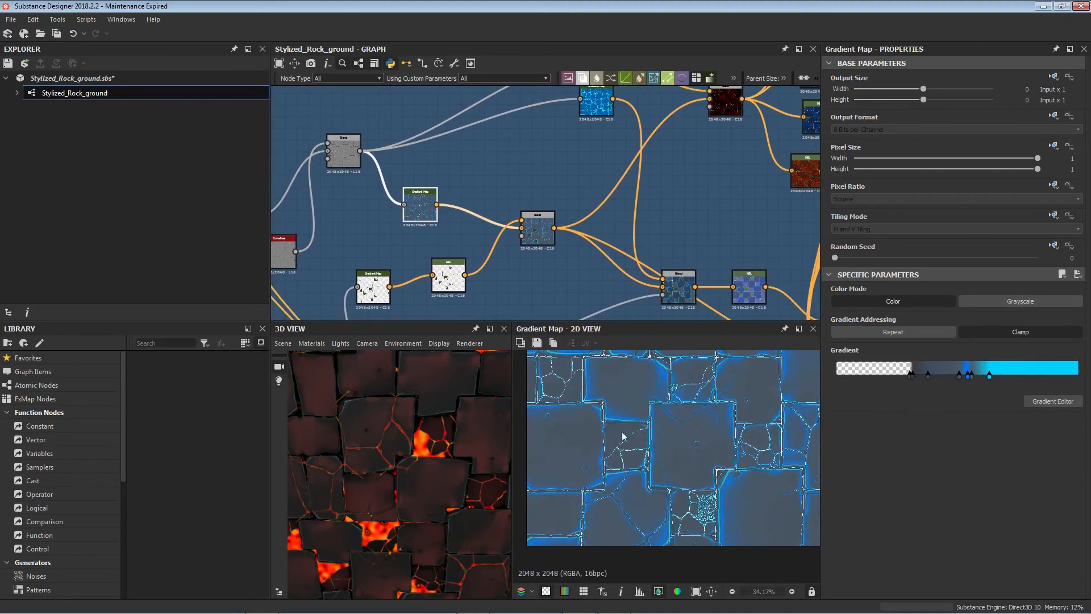
pyautogui.scroll(-3, 643, 437)
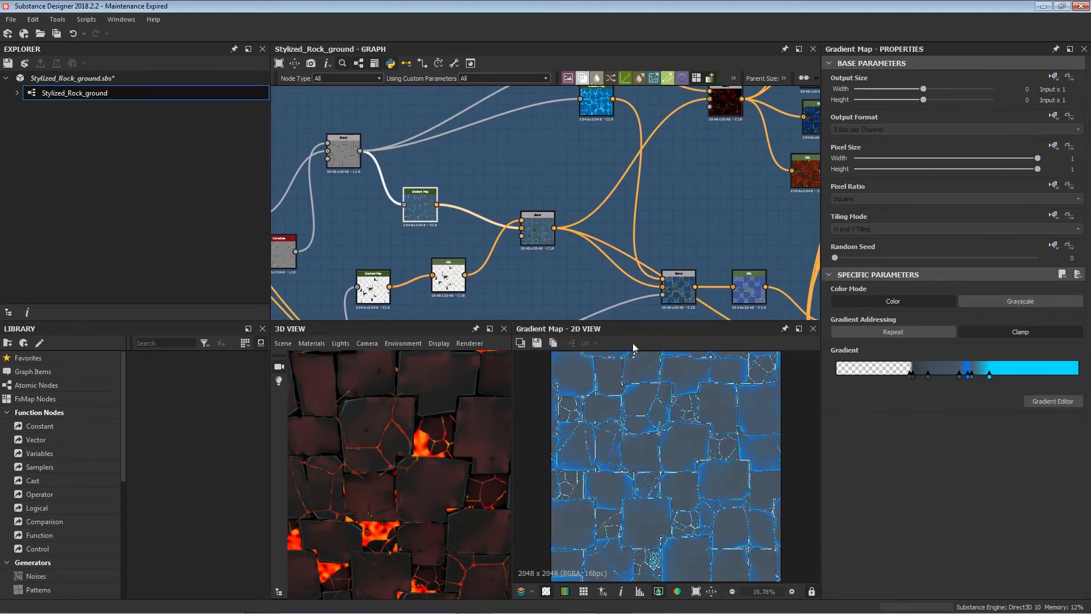
# - Move the Gradient Map and the Blend after it slightly closer together, and preview the Multi Switch
pyautogui.scroll(-2, 654, 448)
pyautogui.moveTo(689, 262); pyautogui.dragTo(532, 176, button='middle')
pyautogui.moveTo(534, 253); pyautogui.dragTo(590, 245, button='middle')
pyautogui.moveTo(449, 139)
pyautogui.mouseDown()
pyautogui.moveTo(436, 197)
pyautogui.moveTo(431, 145)
pyautogui.mouseUp()
pyautogui.moveTo(332, 116); pyautogui.dragTo(332, 128)
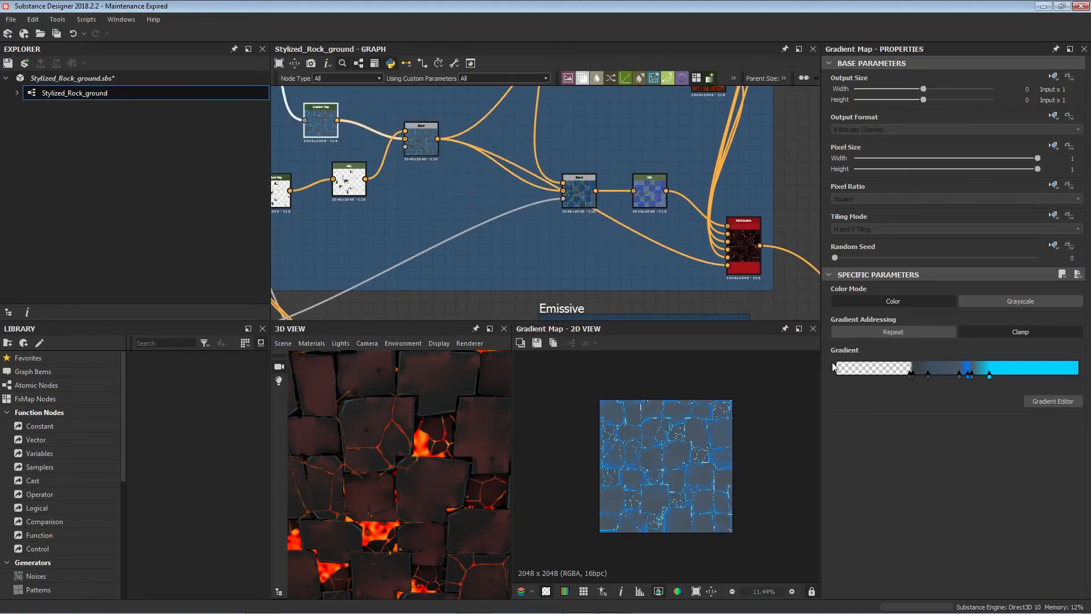
pyautogui.click(745, 259)
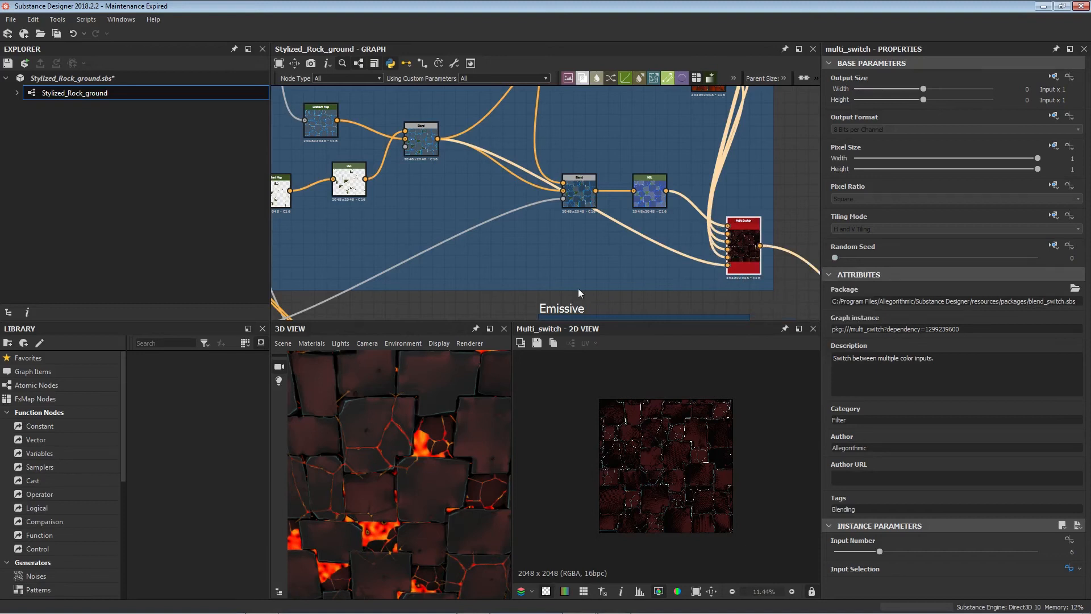
# - Open the Gradient Editor of the blue Gradient Map, try picking a gradient from the screen and undo it
pyautogui.moveTo(423, 201); pyautogui.dragTo(604, 283, button='middle')
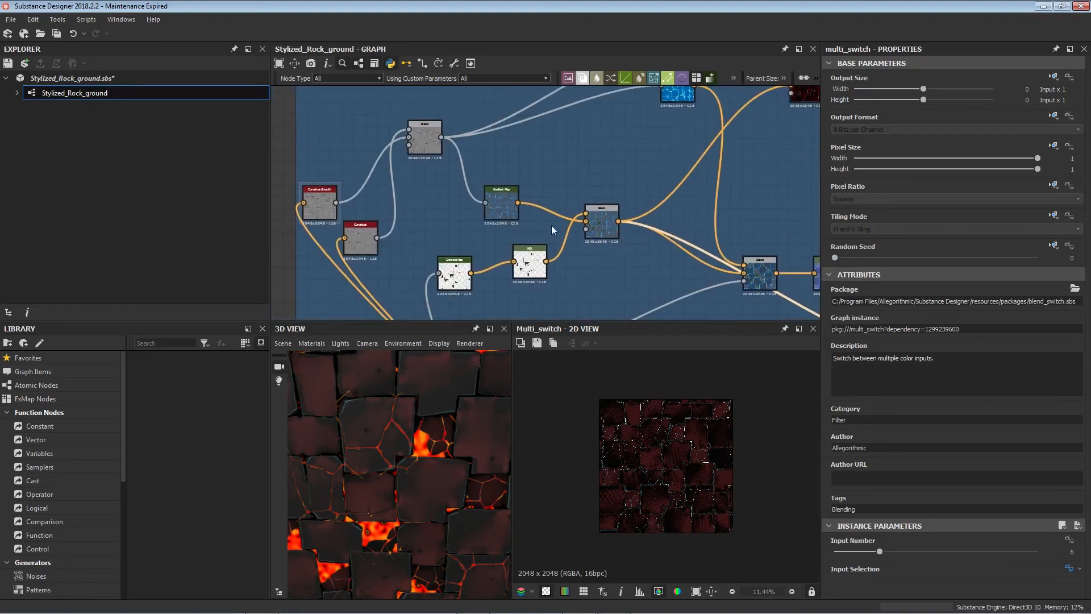
pyautogui.click(512, 201)
pyautogui.click(1063, 404)
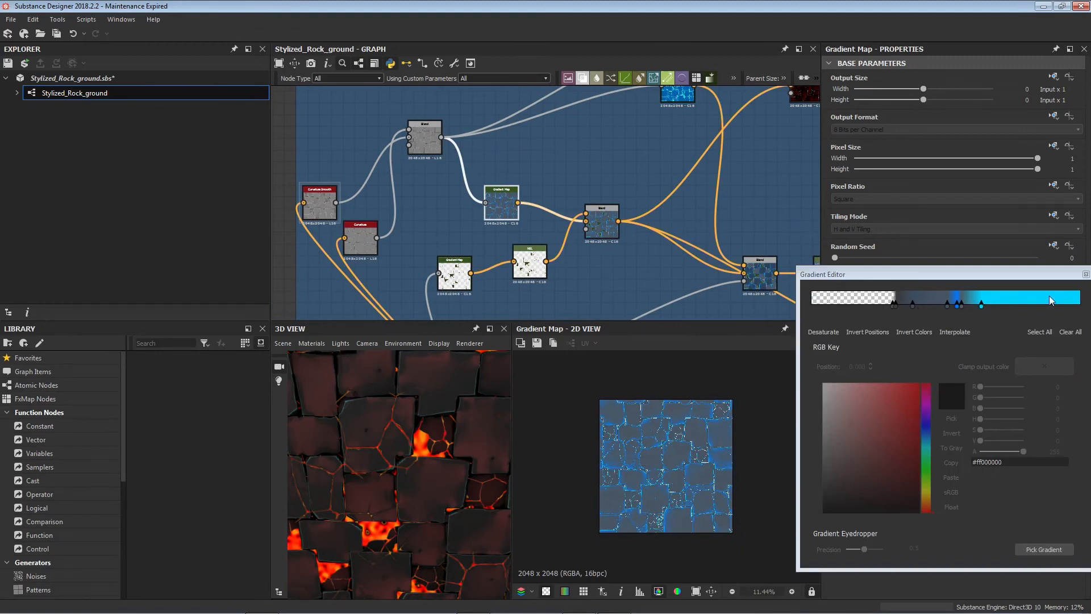
pyautogui.click(1045, 550)
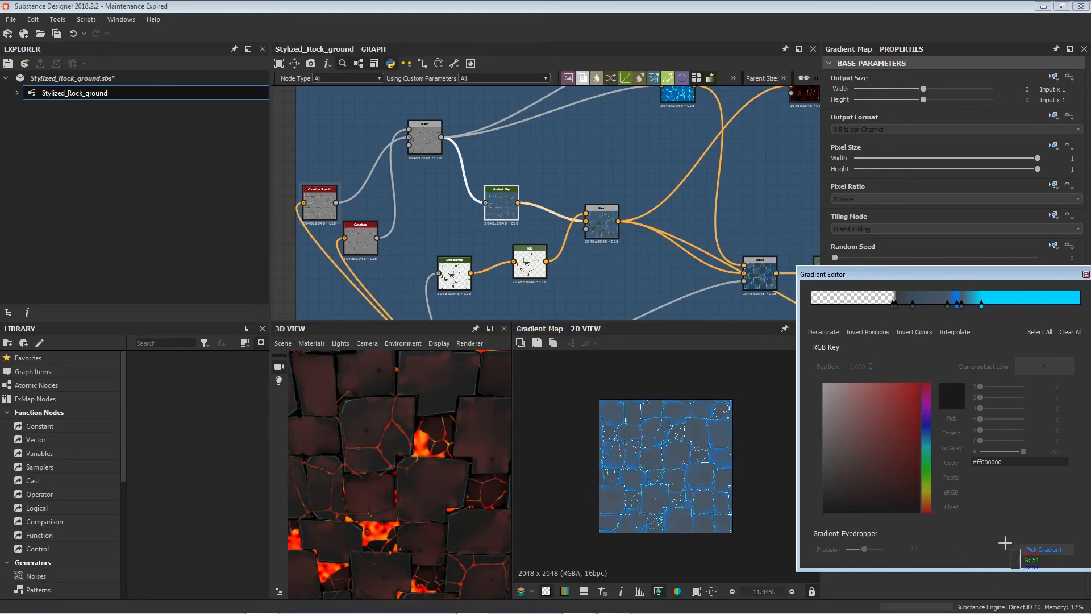
pyautogui.click(990, 589)
pyautogui.hotkey('ctrl', 'z')
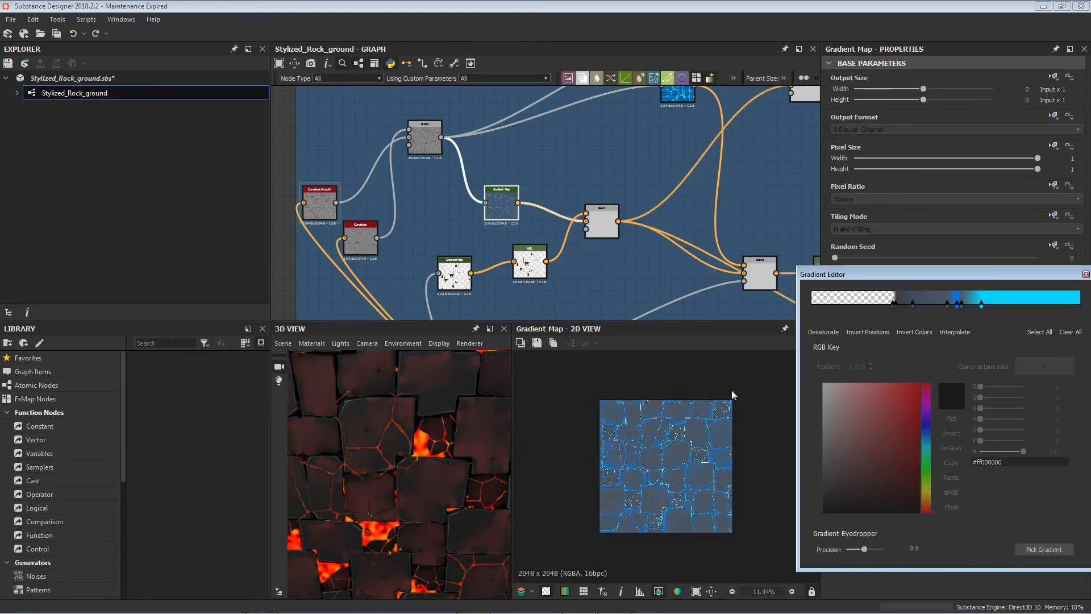
# - Try moving the #ff4f5a67 gradient key to position 0.638 while viewing the tile edges up close, and undo the move
pyautogui.moveTo(544, 216); pyautogui.dragTo(591, 152, button='middle')
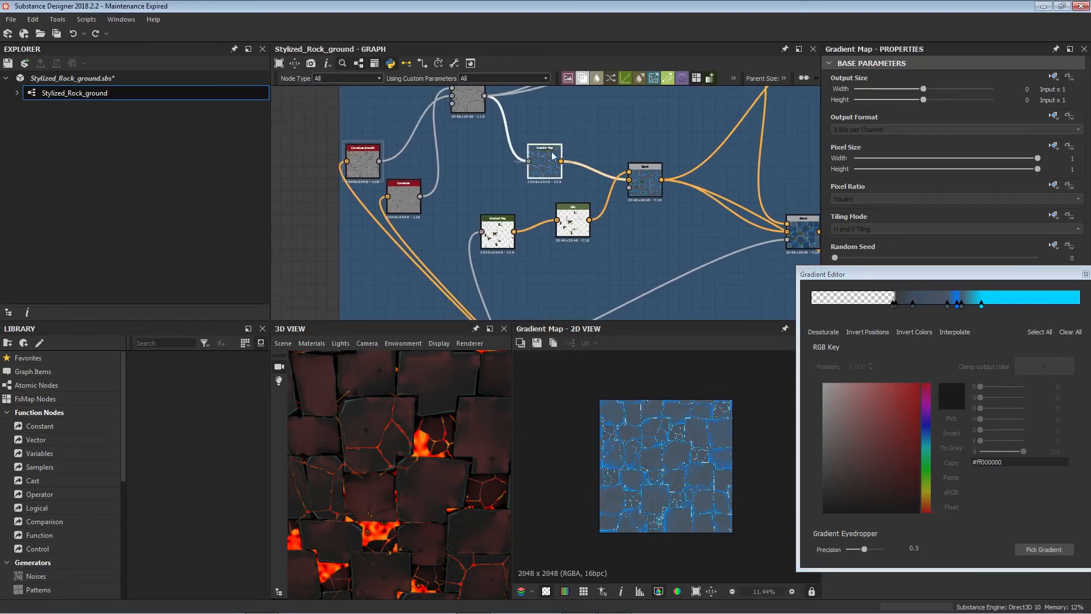
pyautogui.scroll(3, 592, 152)
pyautogui.scroll(5, 578, 237)
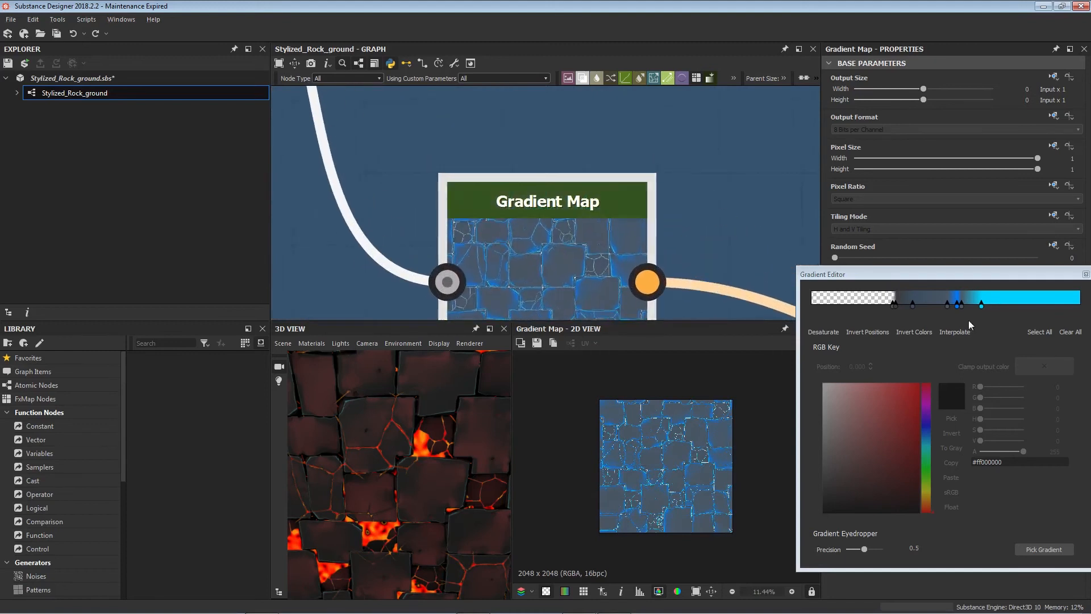
pyautogui.scroll(7, 681, 466)
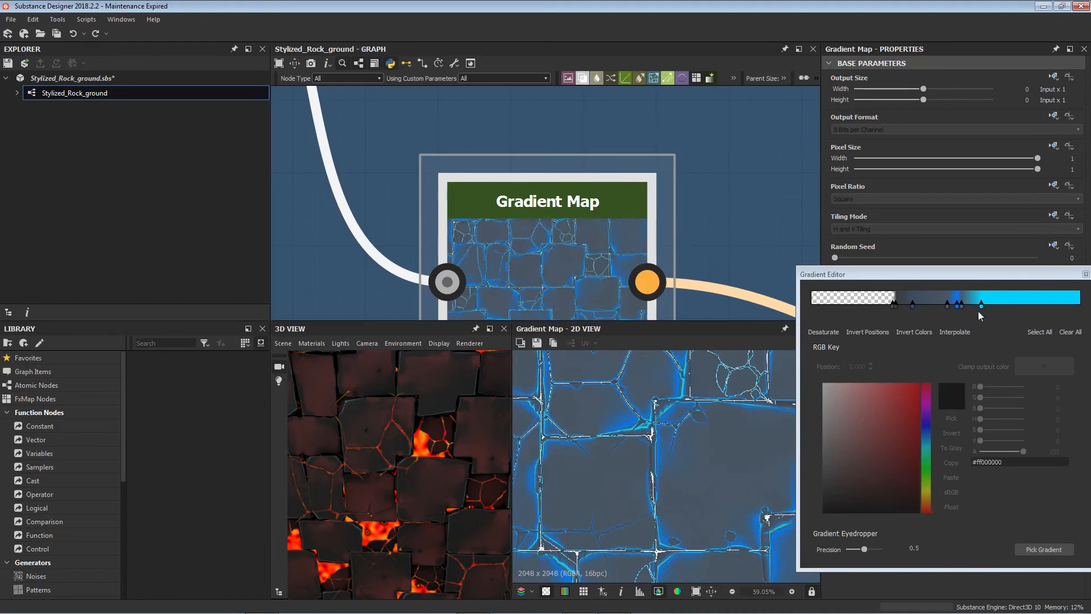
pyautogui.click(962, 306)
pyautogui.moveTo(967, 305); pyautogui.dragTo(981, 306)
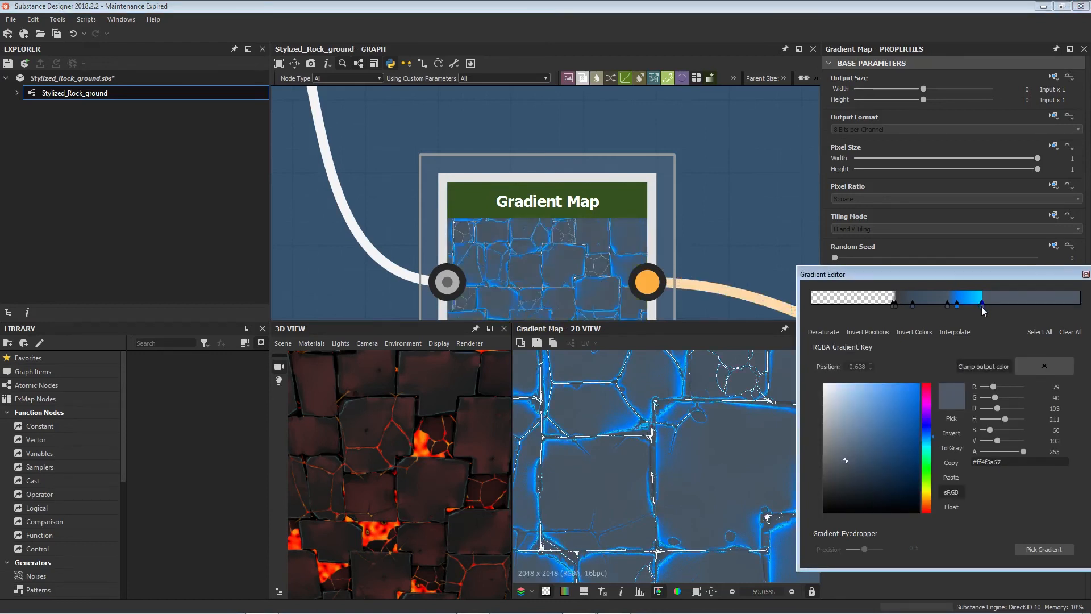
pyautogui.hotkey('ctrl', 'z')
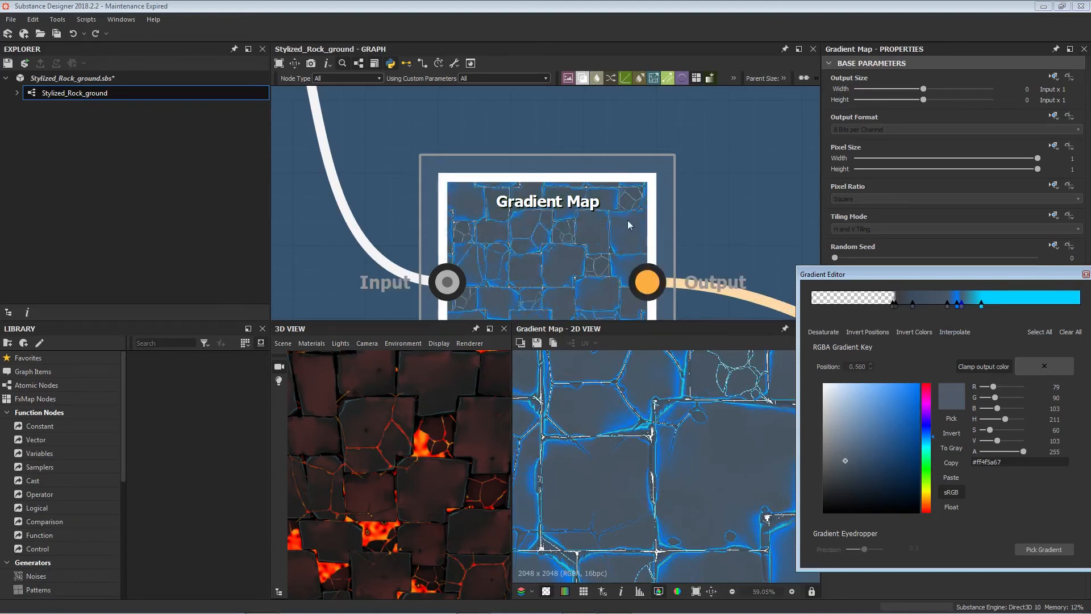
# - Preview the Copy Blend that combines the blue Gradient Map with the HSL node's output
pyautogui.moveTo(648, 218); pyautogui.dragTo(554, 175, button='middle')
pyautogui.scroll(-8, 597, 216)
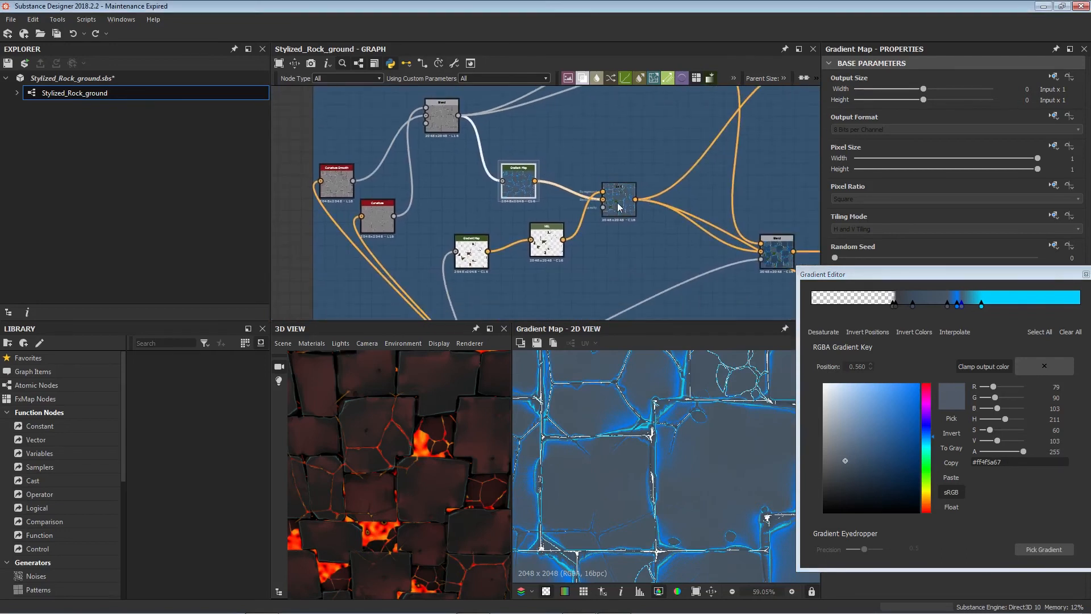
pyautogui.scroll(3, 619, 208)
pyautogui.click(612, 201)
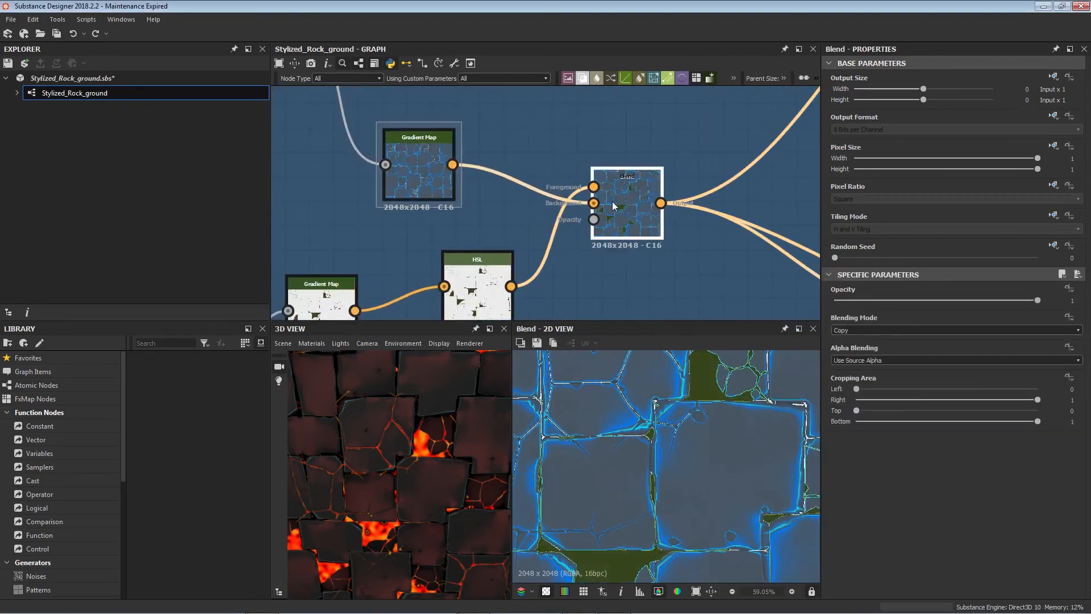
# - Examine the lava gaps on the 3D material and compare the blue Gradient Map with the Copy Blend after it
pyautogui.moveTo(447, 405)
pyautogui.mouseDown()
pyautogui.moveTo(436, 414)
pyautogui.moveTo(431, 404)
pyautogui.moveTo(442, 405)
pyautogui.mouseUp()
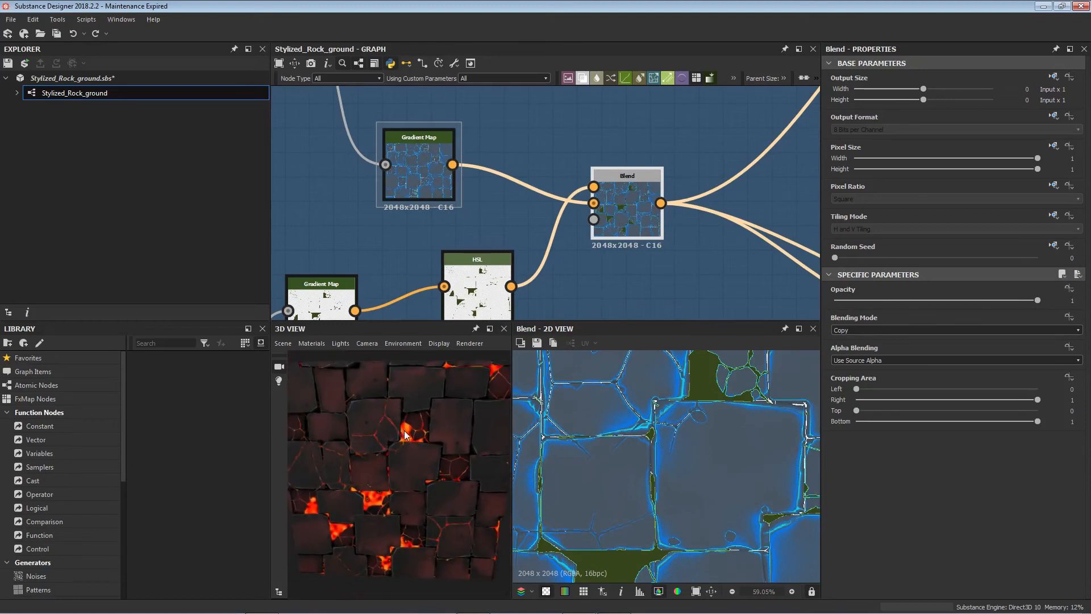
pyautogui.scroll(5, 404, 435)
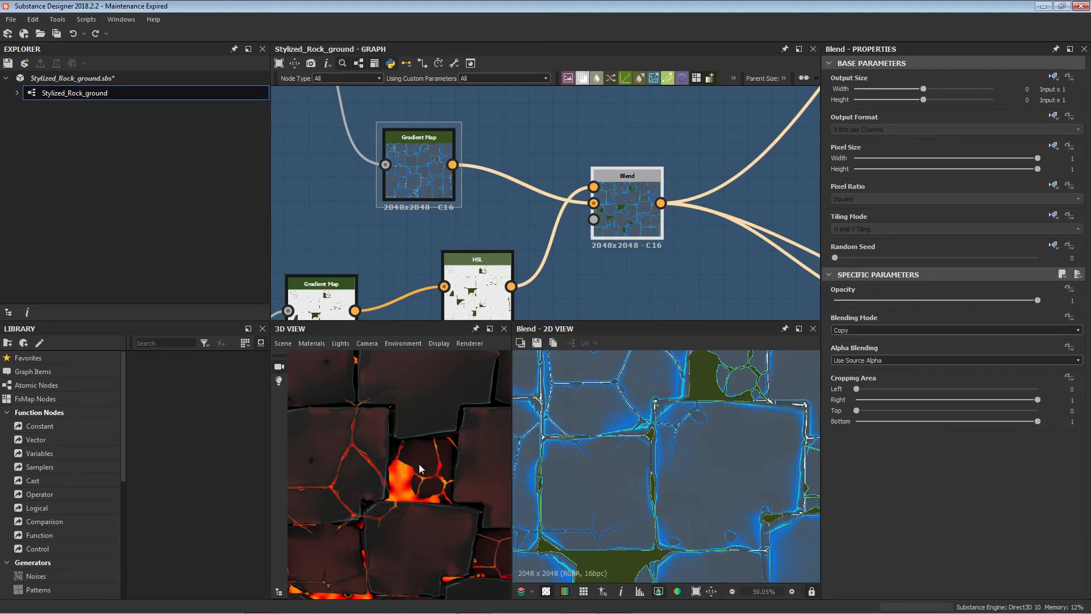
pyautogui.scroll(-2, 419, 465)
pyautogui.moveTo(418, 468); pyautogui.dragTo(435, 442)
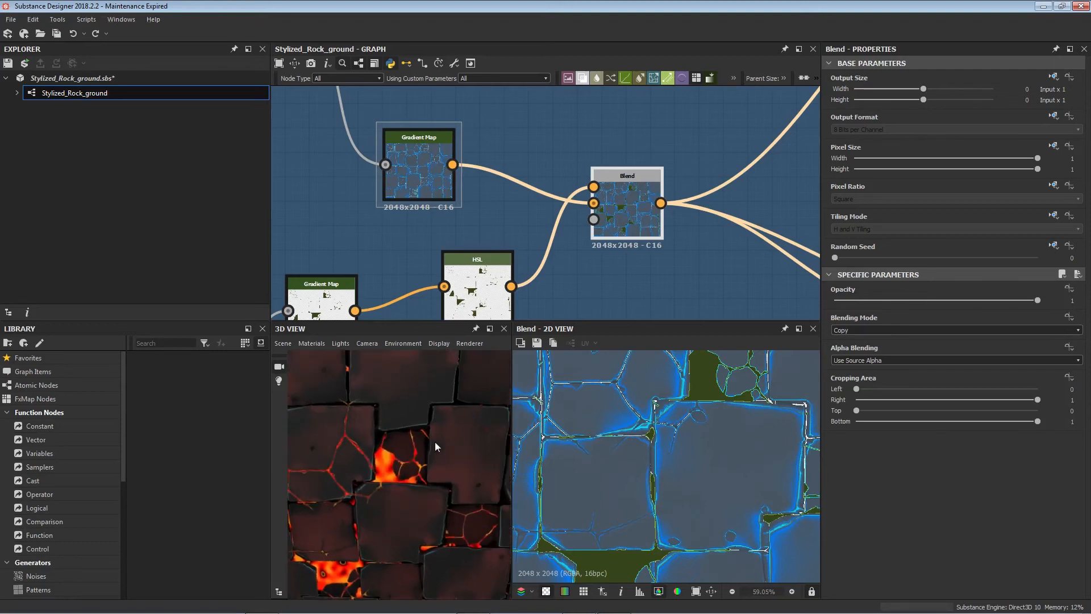
pyautogui.doubleClick(434, 166)
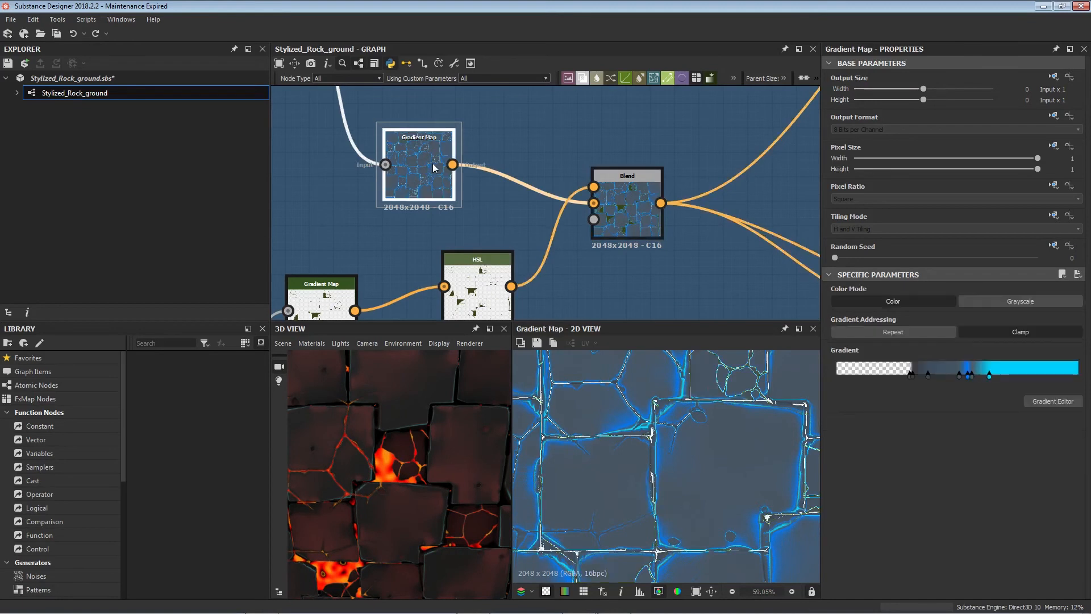
pyautogui.doubleClick(619, 207)
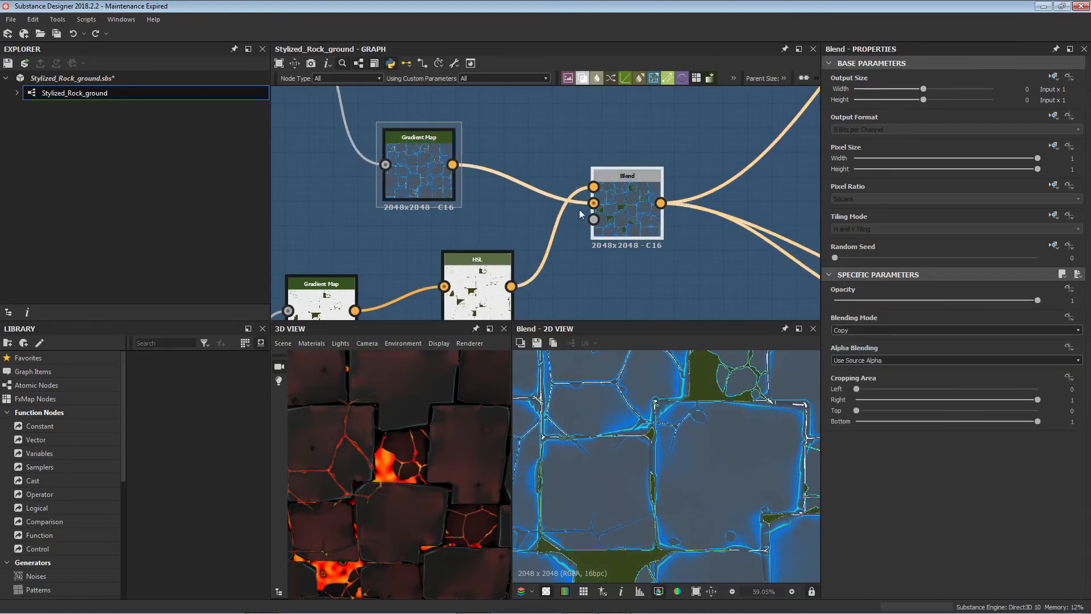
# - Trace the green areas' mask back to the grayscale Copy Blend and preview the Invert Grayscale node in the Lava Crack frame
pyautogui.scroll(-5, 580, 215)
pyautogui.moveTo(554, 253); pyautogui.dragTo(562, 155, button='middle')
pyautogui.scroll(-3, 547, 160)
pyautogui.moveTo(802, 251); pyautogui.dragTo(817, 208, button='middle')
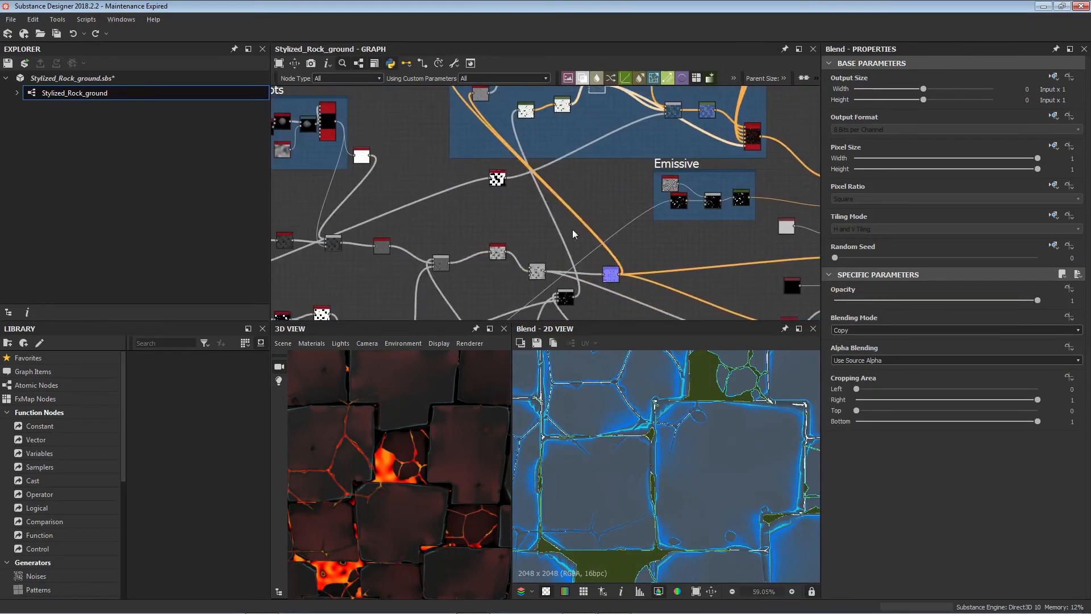
pyautogui.moveTo(551, 296); pyautogui.dragTo(597, 219, button='middle')
pyautogui.doubleClick(611, 223)
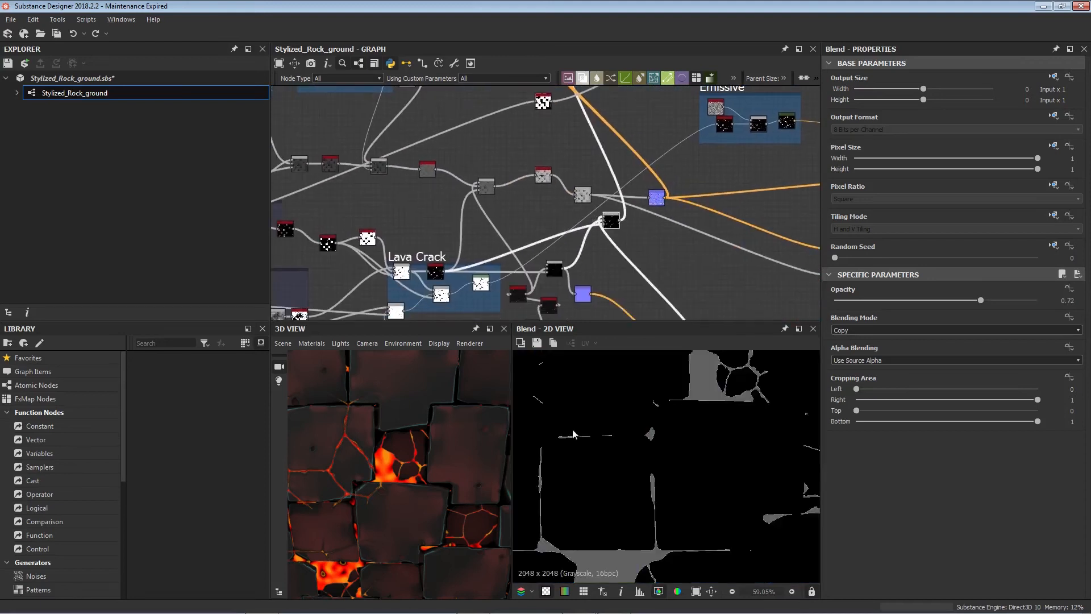
pyautogui.scroll(3, 499, 241)
pyautogui.doubleClick(463, 249)
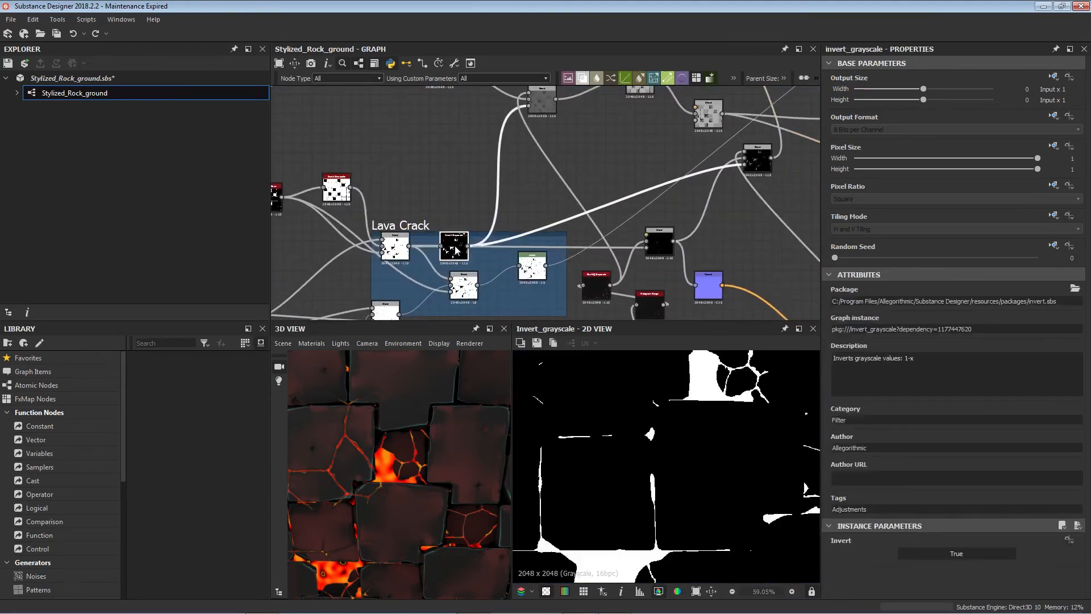
# - Preview the grayscale Copy Blend mask again and the green Gradient Map it feeds in the Colour frame
pyautogui.scroll(-3, 641, 428)
pyautogui.moveTo(680, 261); pyautogui.dragTo(539, 288, button='middle')
pyautogui.doubleClick(581, 279)
pyautogui.moveTo(430, 176); pyautogui.dragTo(473, 374, button='middle')
pyautogui.moveTo(527, 259); pyautogui.dragTo(484, 309, button='middle')
pyautogui.scroll(3, 510, 216)
pyautogui.doubleClick(511, 216)
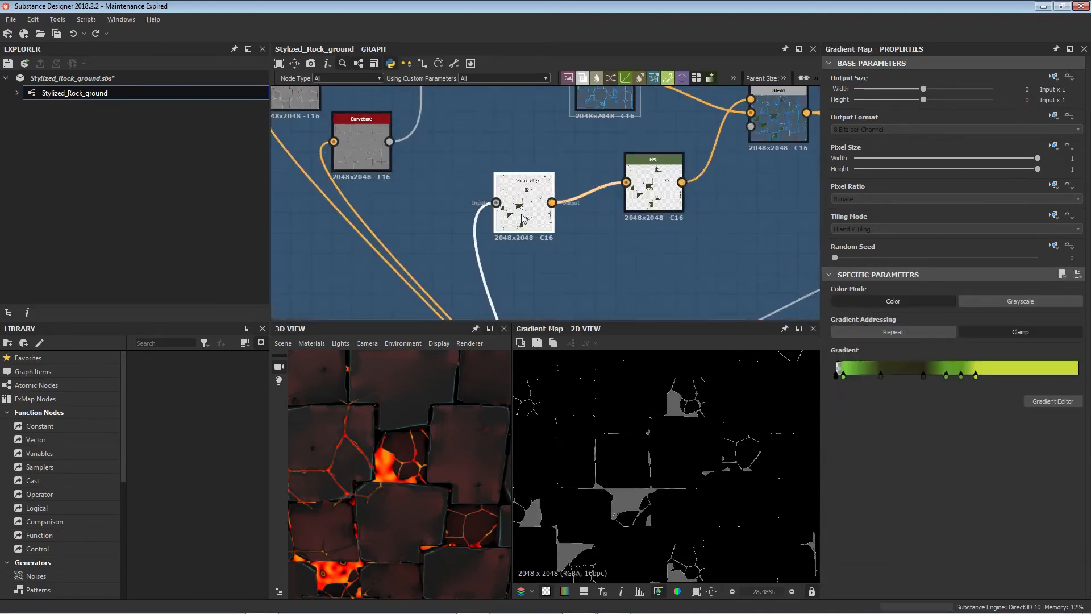
pyautogui.scroll(-2, 625, 523)
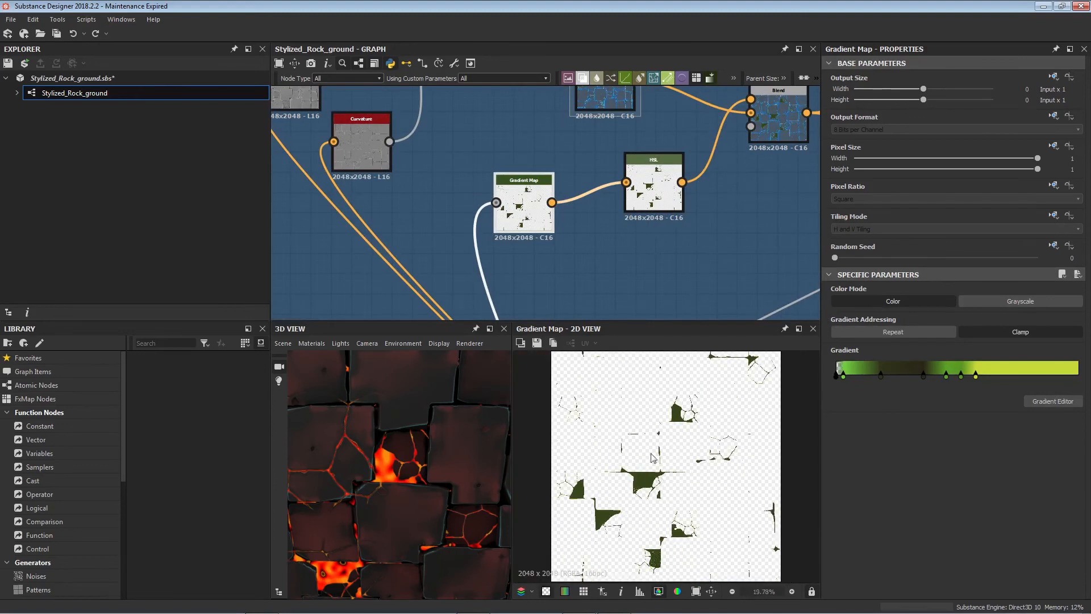
pyautogui.scroll(-2, 589, 267)
pyautogui.scroll(4, 590, 249)
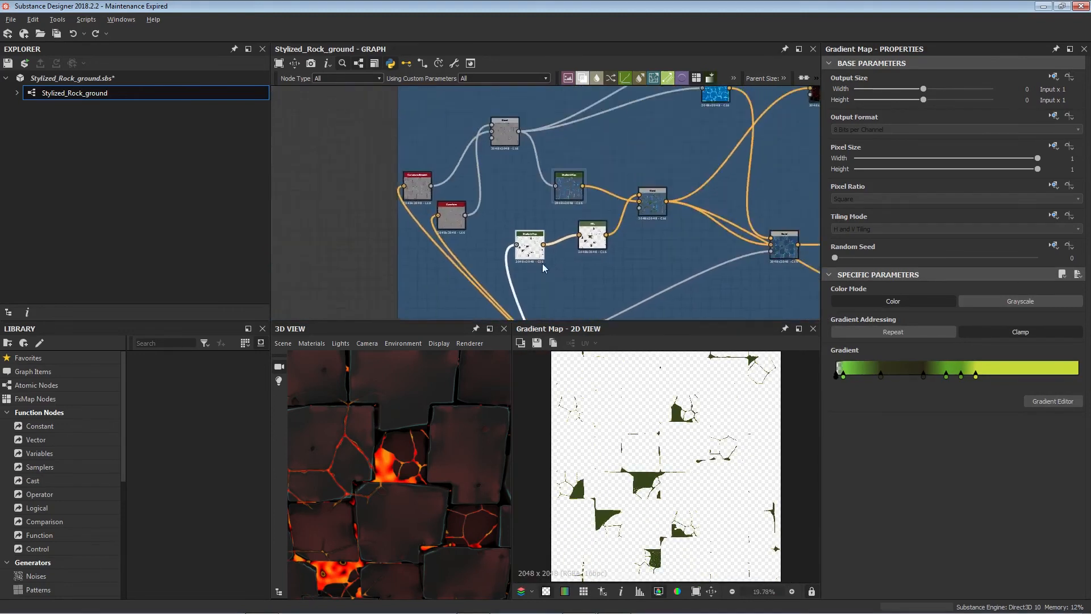
# - Preview the HSL node after the green Gradient Map and the Copy Blend it feeds
pyautogui.click(607, 247)
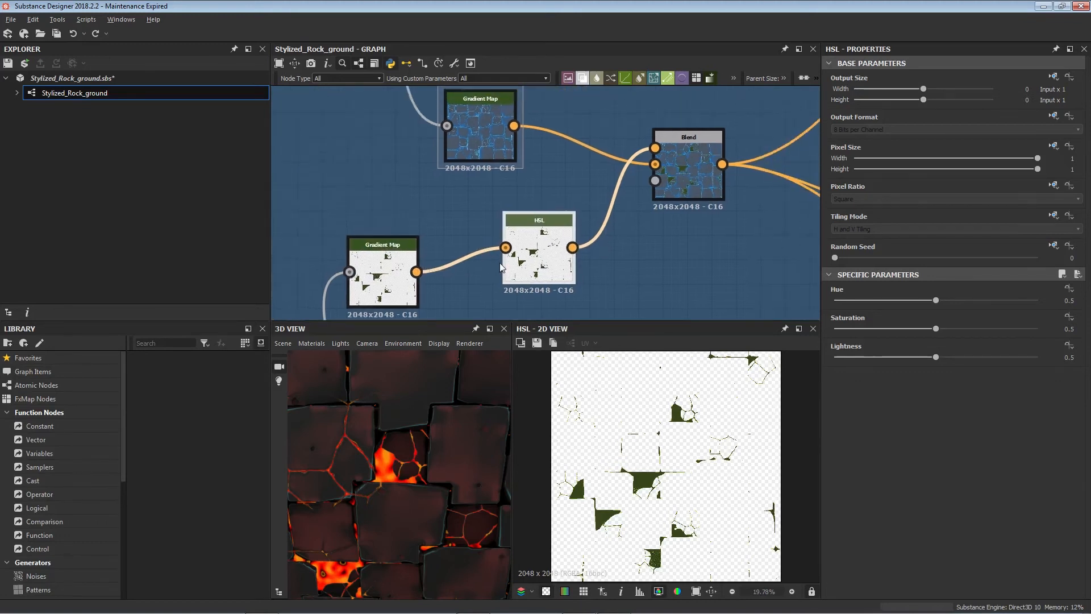
pyautogui.moveTo(566, 242); pyautogui.dragTo(516, 262, button='middle')
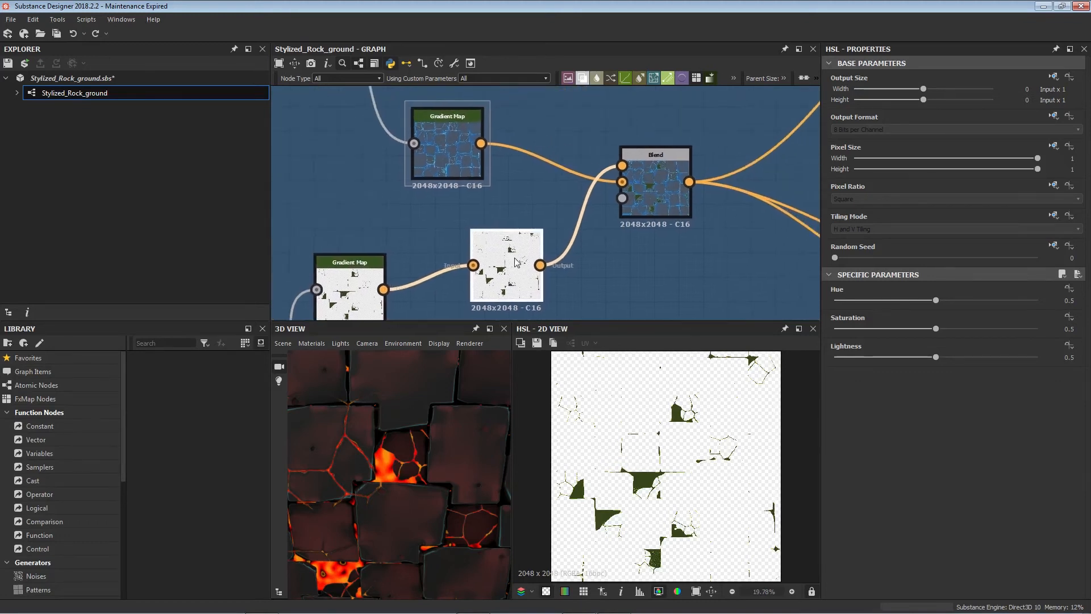
pyautogui.scroll(1, 516, 262)
pyautogui.click(662, 171)
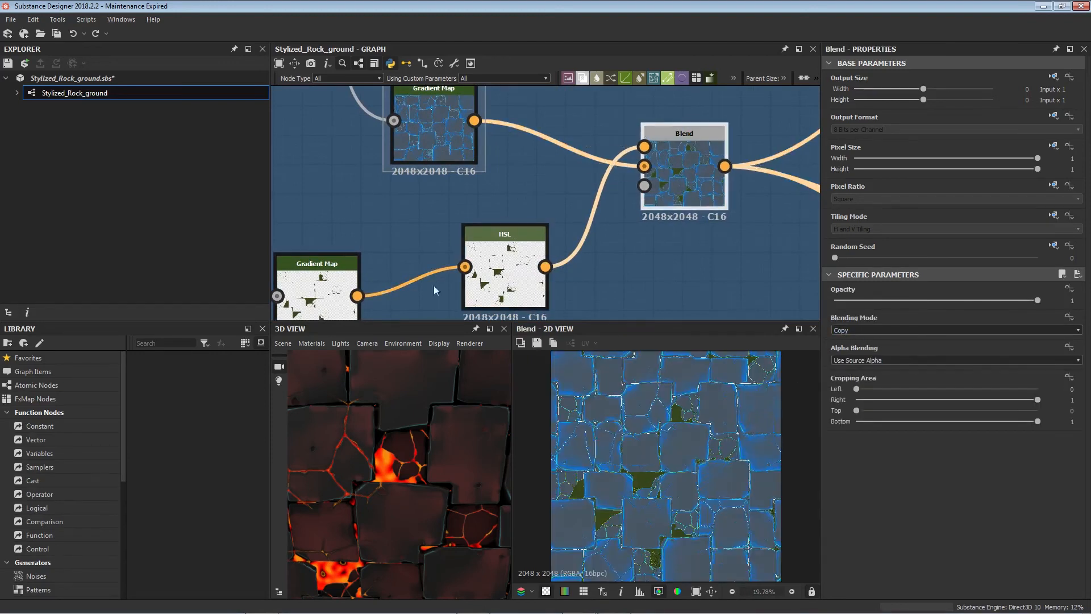
# - Find the Grass frame in the graph and preview the Waveform 1 node that starts it
pyautogui.scroll(-6, 480, 186)
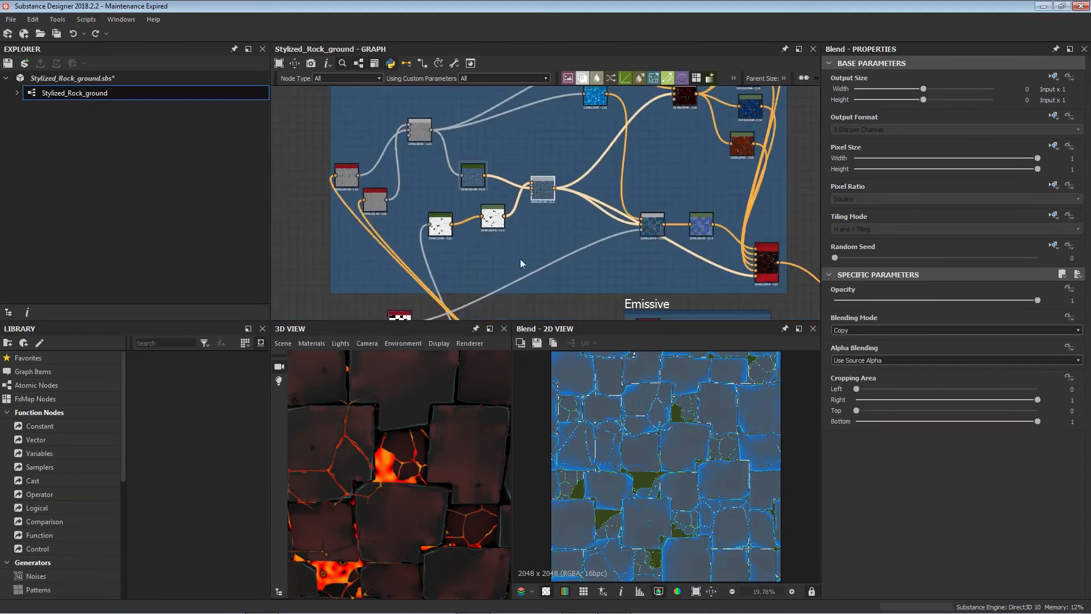
pyautogui.moveTo(520, 258); pyautogui.dragTo(581, 149, button='middle')
pyautogui.scroll(-4, 555, 268)
pyautogui.moveTo(554, 267); pyautogui.dragTo(576, 180, button='middle')
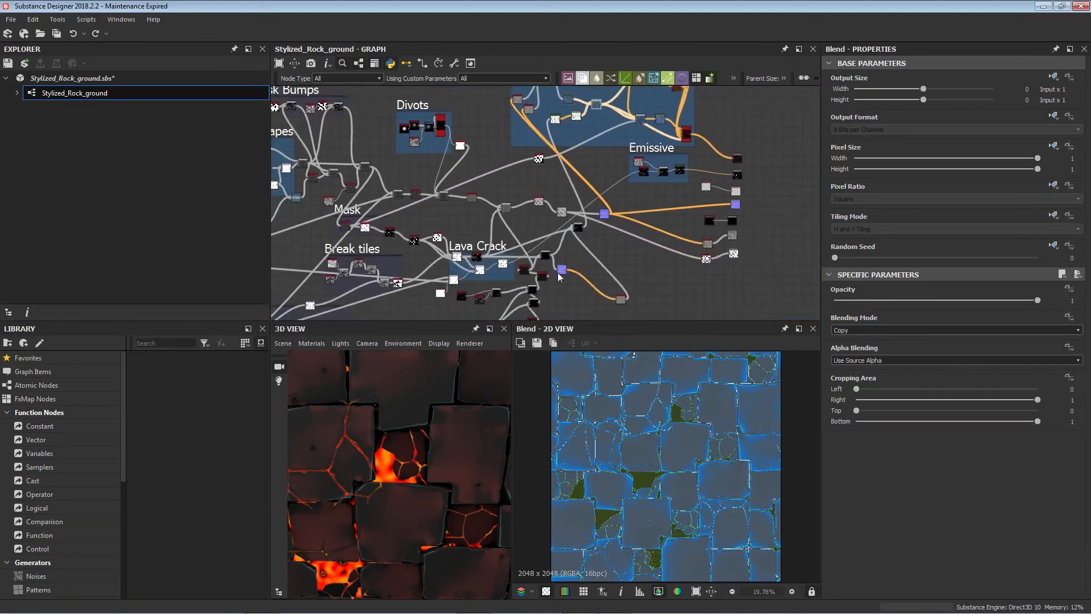
pyautogui.moveTo(559, 279); pyautogui.dragTo(630, 168, button='middle')
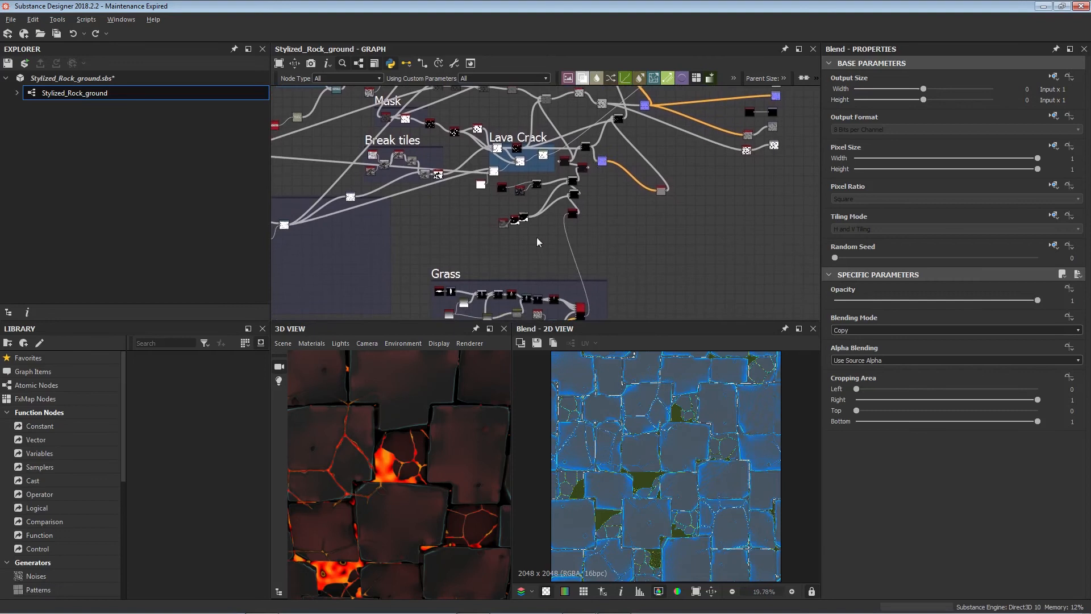
pyautogui.moveTo(564, 272); pyautogui.dragTo(574, 204, button='middle')
pyautogui.scroll(5, 465, 196)
pyautogui.moveTo(527, 264); pyautogui.dragTo(571, 148, button='middle')
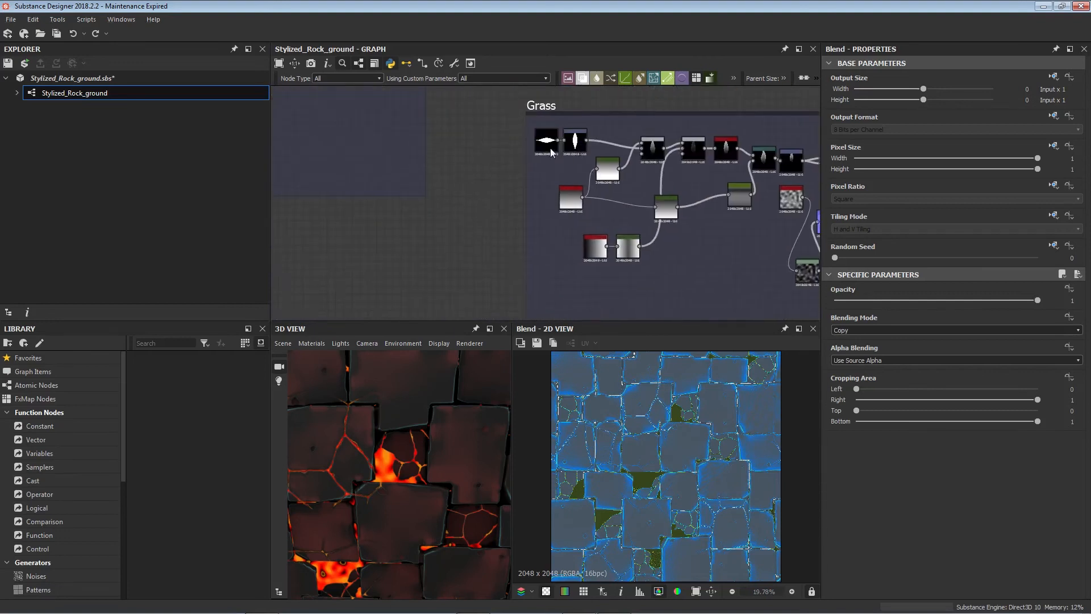
pyautogui.scroll(4, 540, 155)
pyautogui.doubleClick(540, 154)
pyautogui.moveTo(544, 190); pyautogui.dragTo(546, 226, button='middle')
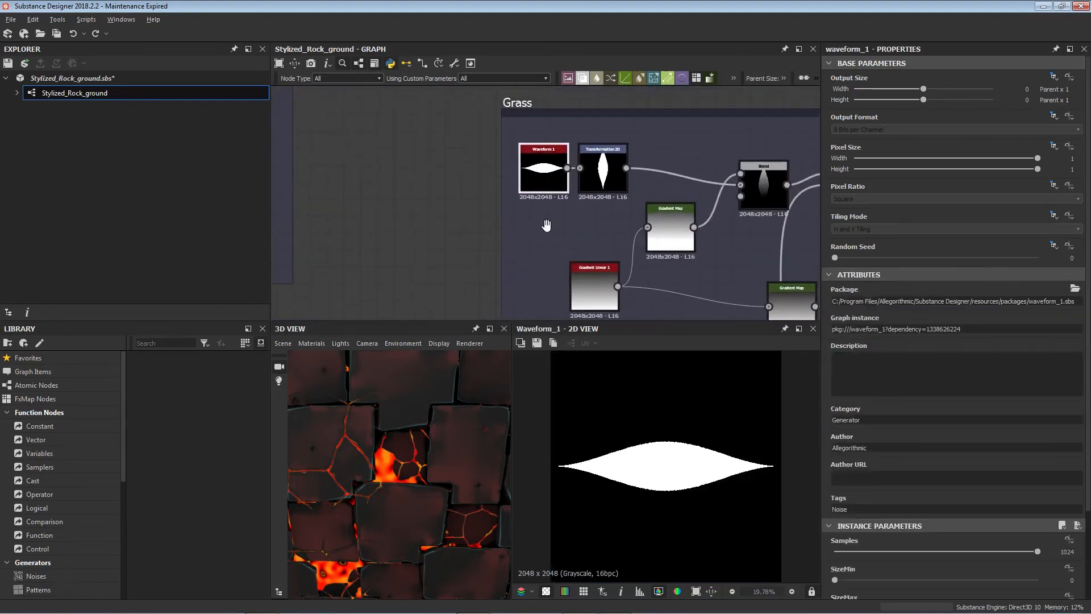
# - Review Waveform 1's instance parameters from Samples to Pattern and view its whole shape in the 2D view
pyautogui.scroll(-2, 925, 501)
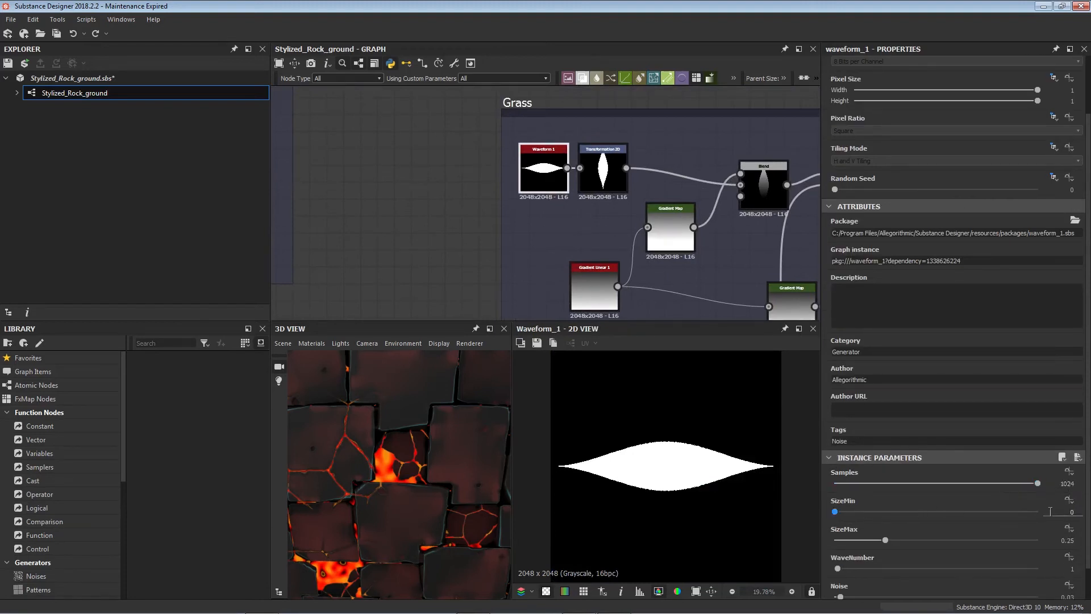
pyautogui.scroll(-1, 863, 529)
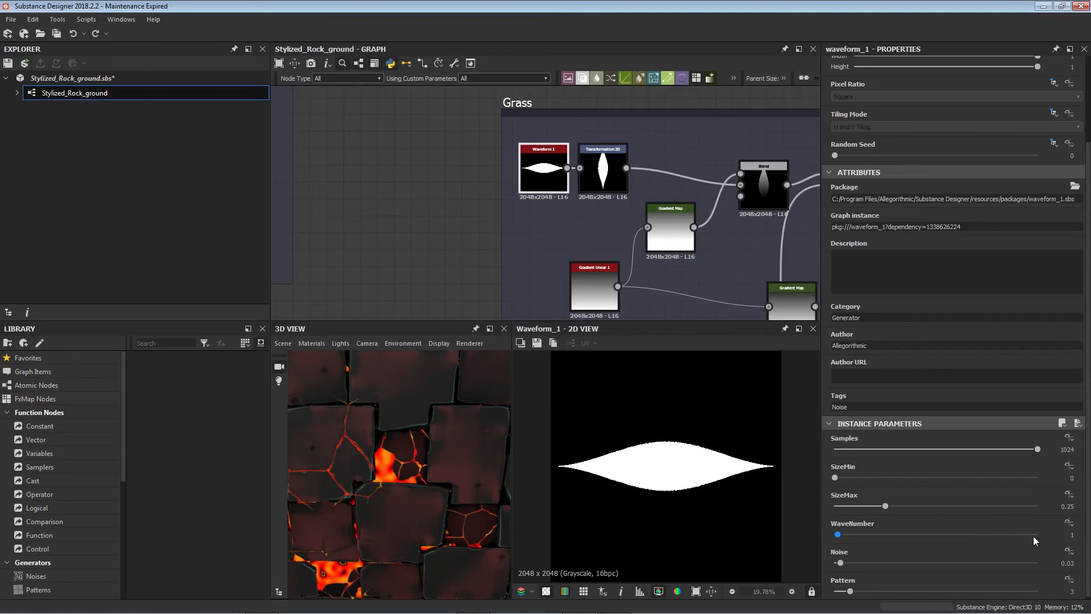
pyautogui.scroll(-1, 1033, 536)
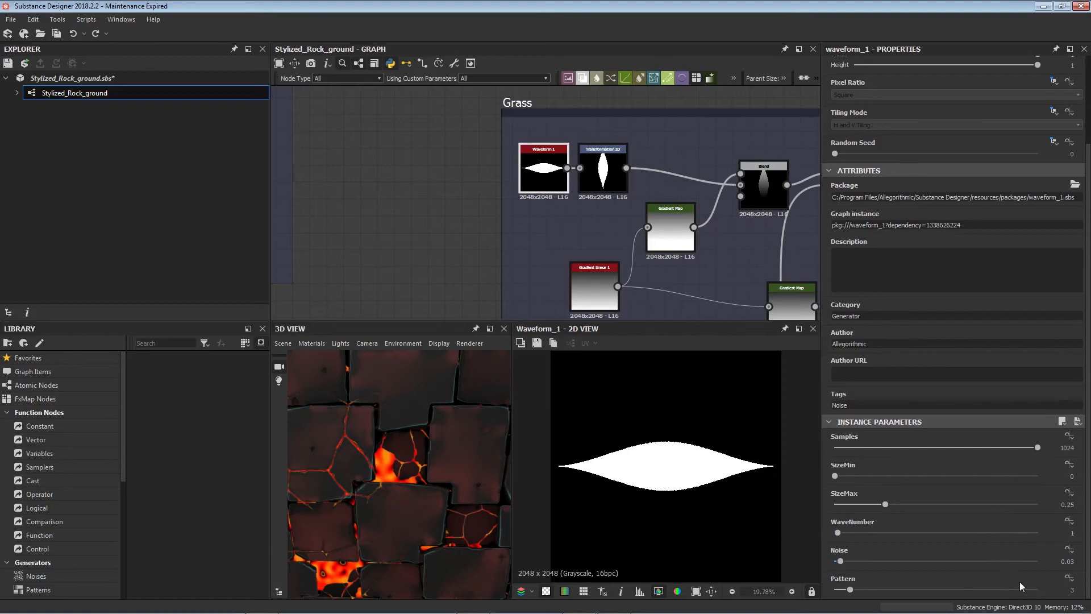
pyautogui.moveTo(663, 472); pyautogui.dragTo(631, 457, button='middle')
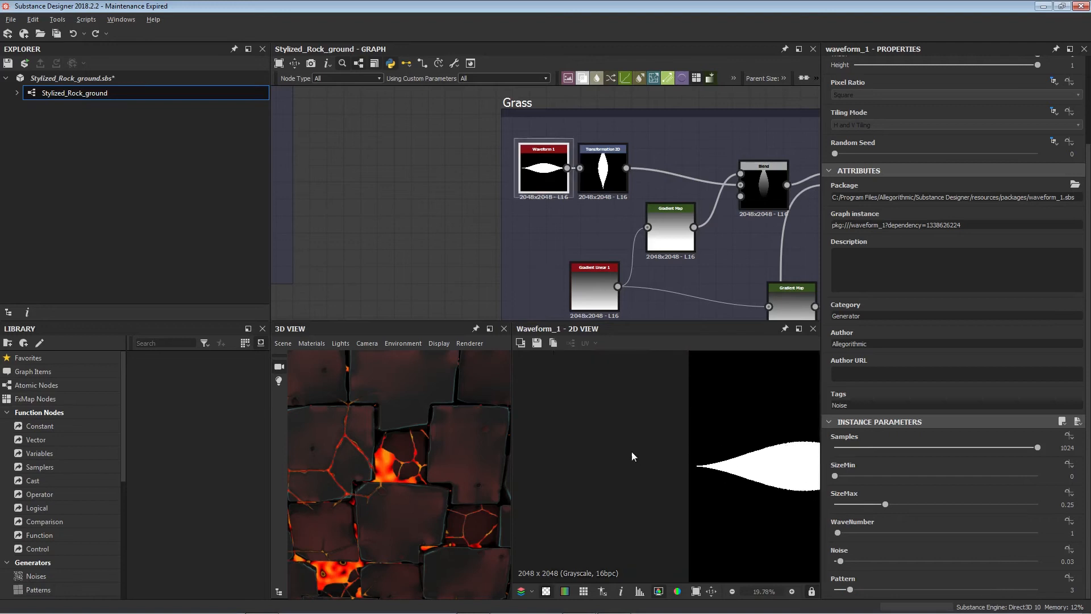
pyautogui.hscroll(3, 632, 457)
pyautogui.scroll(1, 747, 478)
pyautogui.scroll(-2, 733, 468)
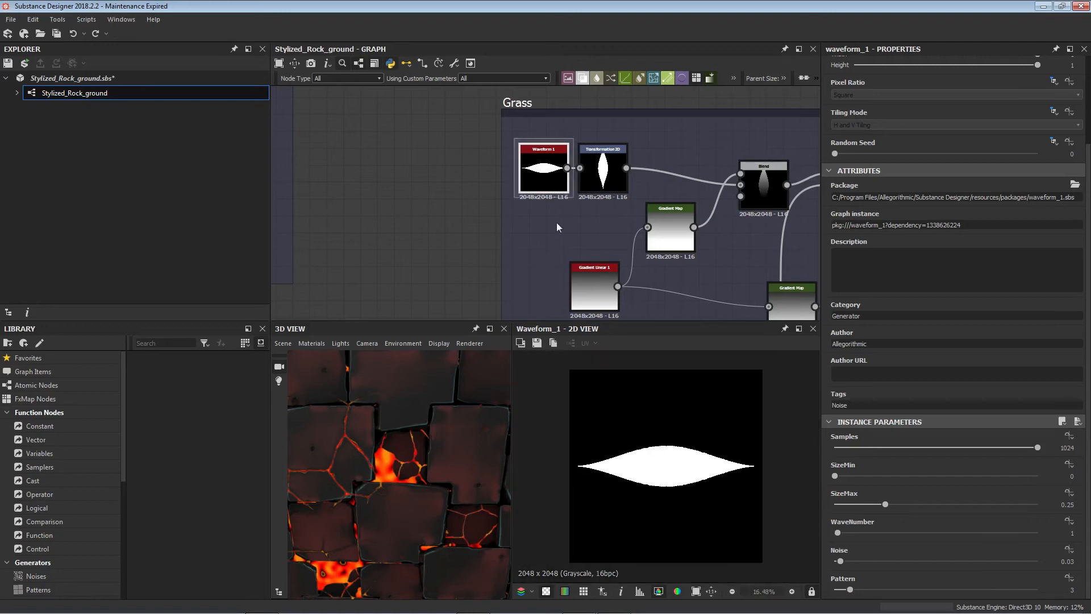
# - Preview the Transformation 2D that turns the waveform upright and the Subtract Blend that follows it
pyautogui.doubleClick(612, 174)
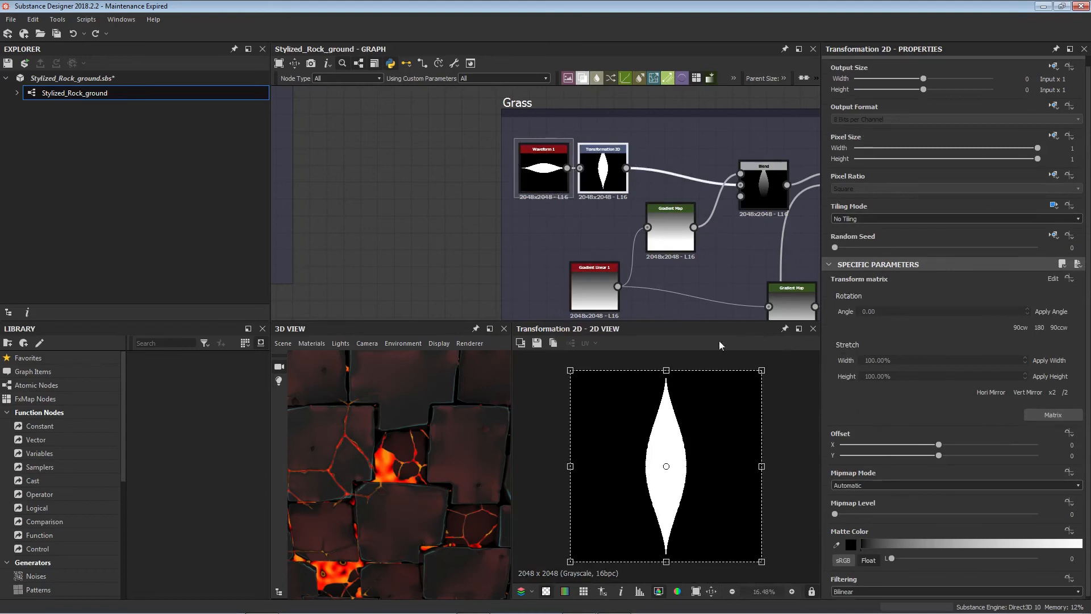
pyautogui.moveTo(685, 191); pyautogui.dragTo(494, 171, button='middle')
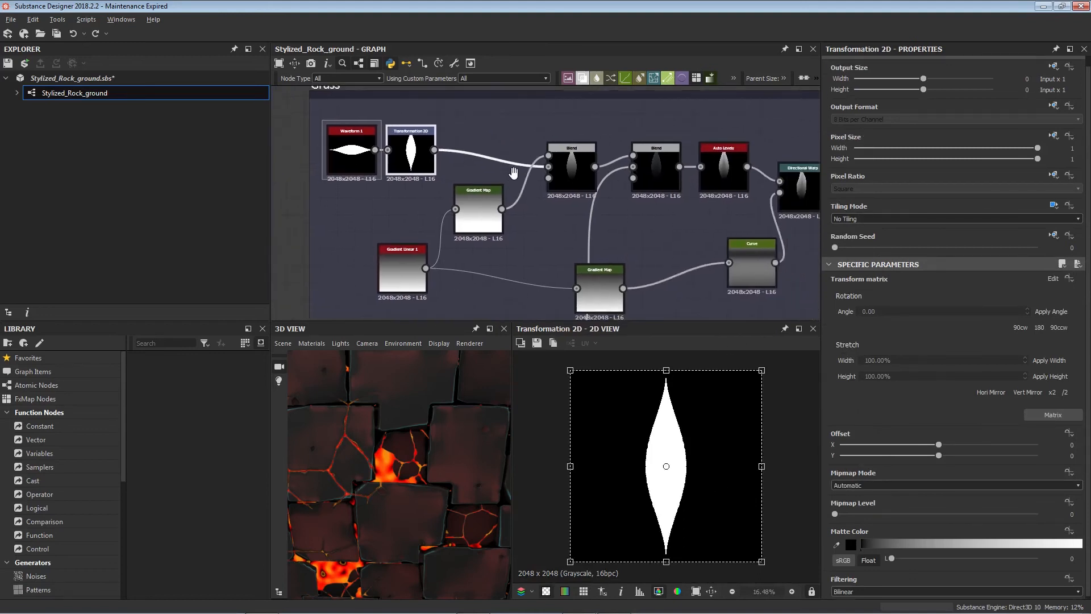
pyautogui.doubleClick(572, 167)
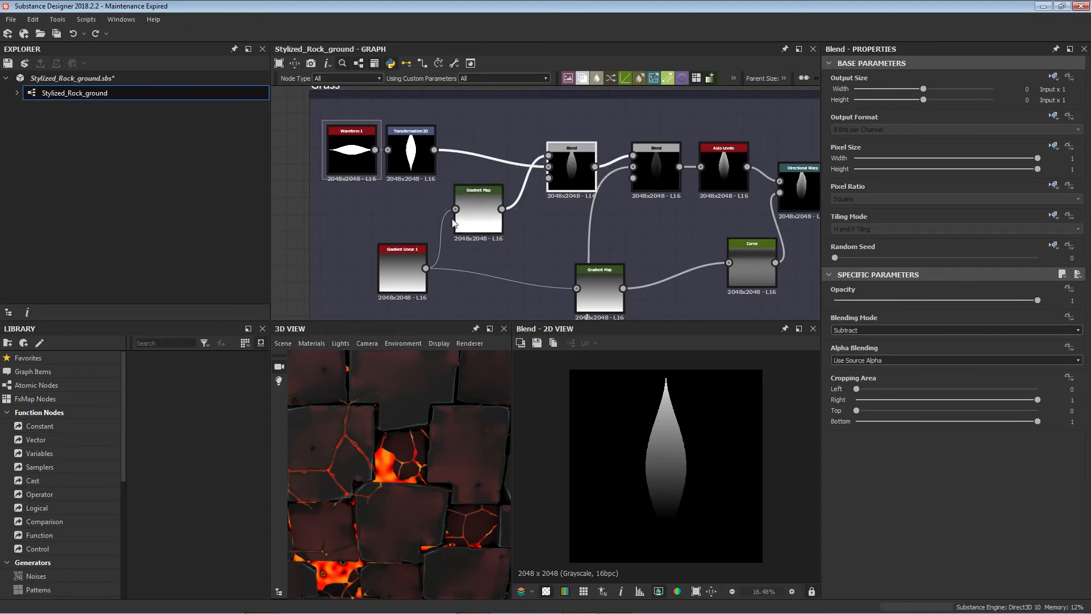
# - Inspect Gradient Linear 1 with its upper Gradient Map, and nudge the Subtract Blend slightly down while previewing it
pyautogui.click(400, 258)
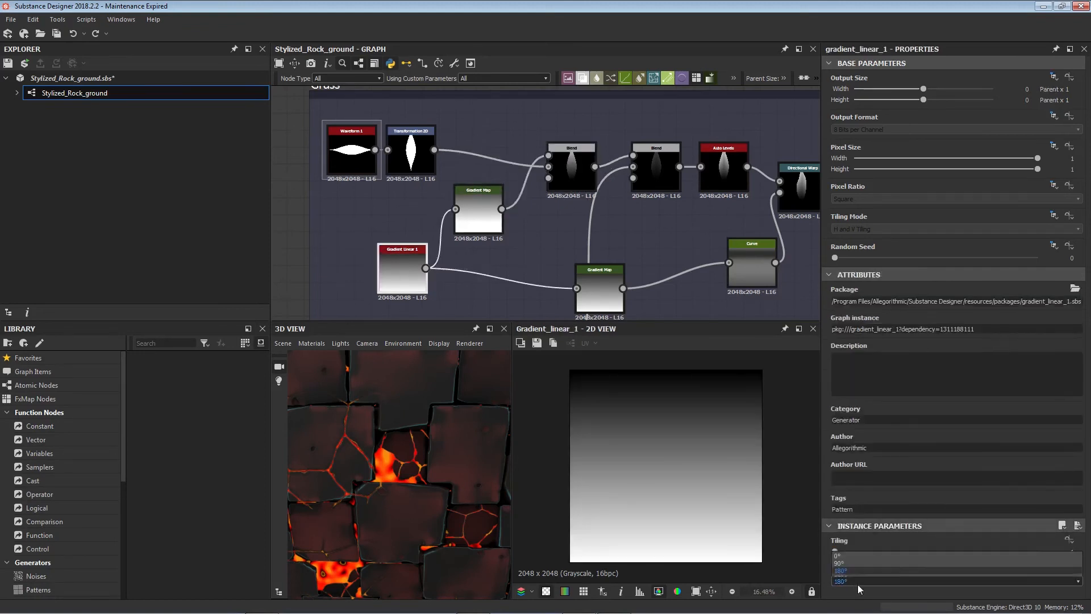
pyautogui.click(479, 211)
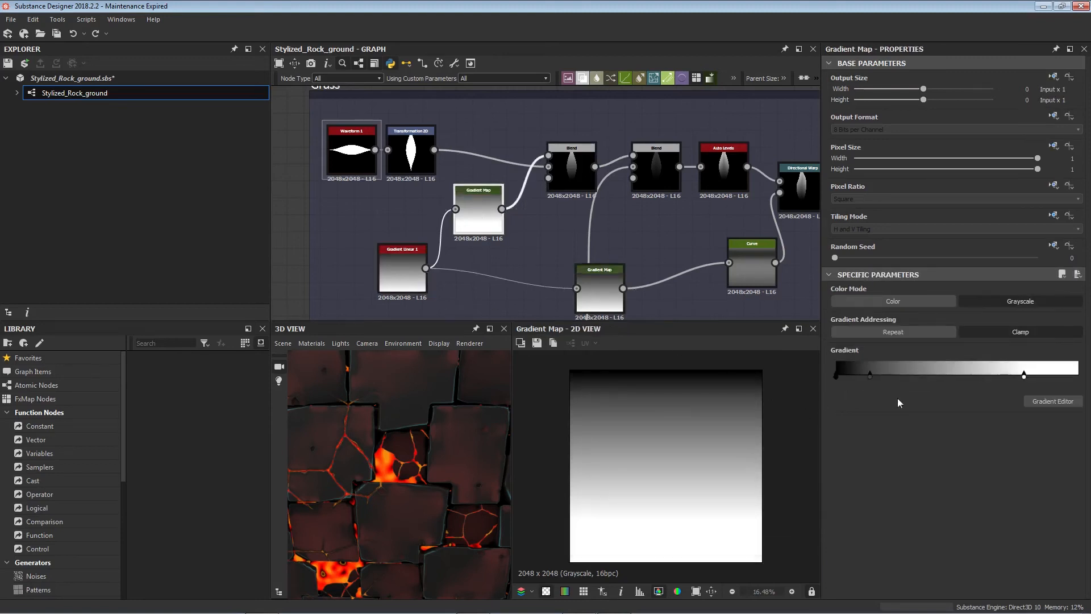
pyautogui.moveTo(574, 171); pyautogui.dragTo(568, 176)
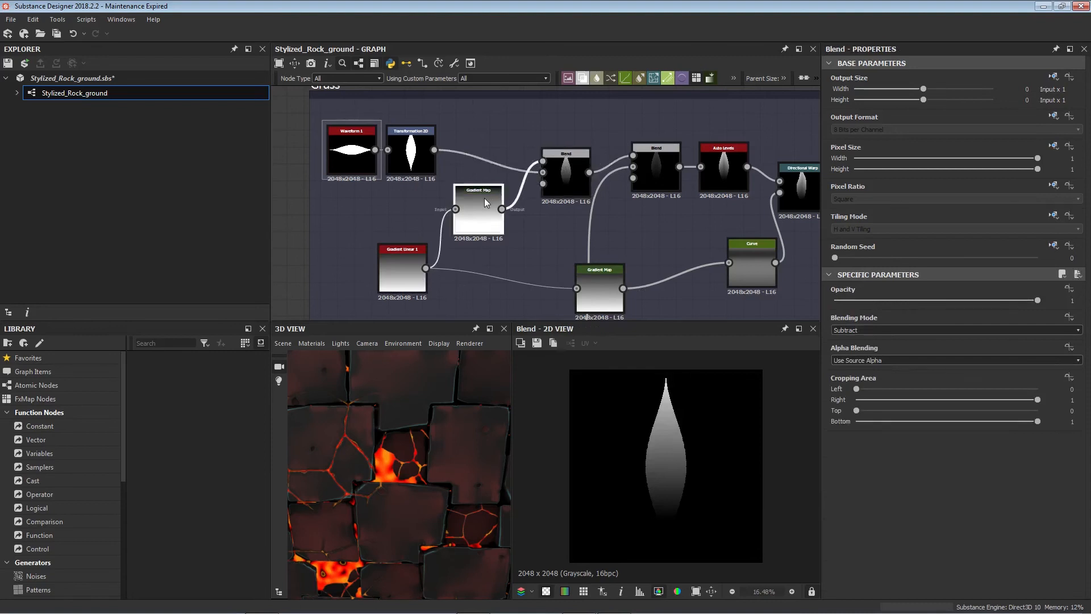
# - Try shifting the keys of the Gradient Map feeding the Subtract Blend to change the blade's fade, and undo it
pyautogui.moveTo(871, 377); pyautogui.dragTo(835, 377)
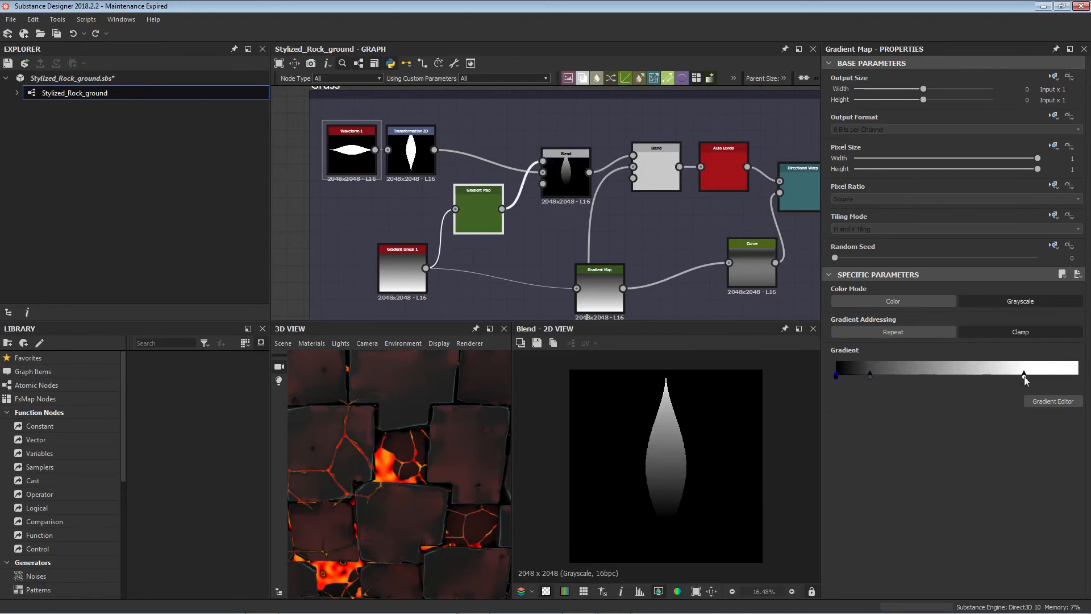
pyautogui.moveTo(1024, 376); pyautogui.dragTo(979, 378)
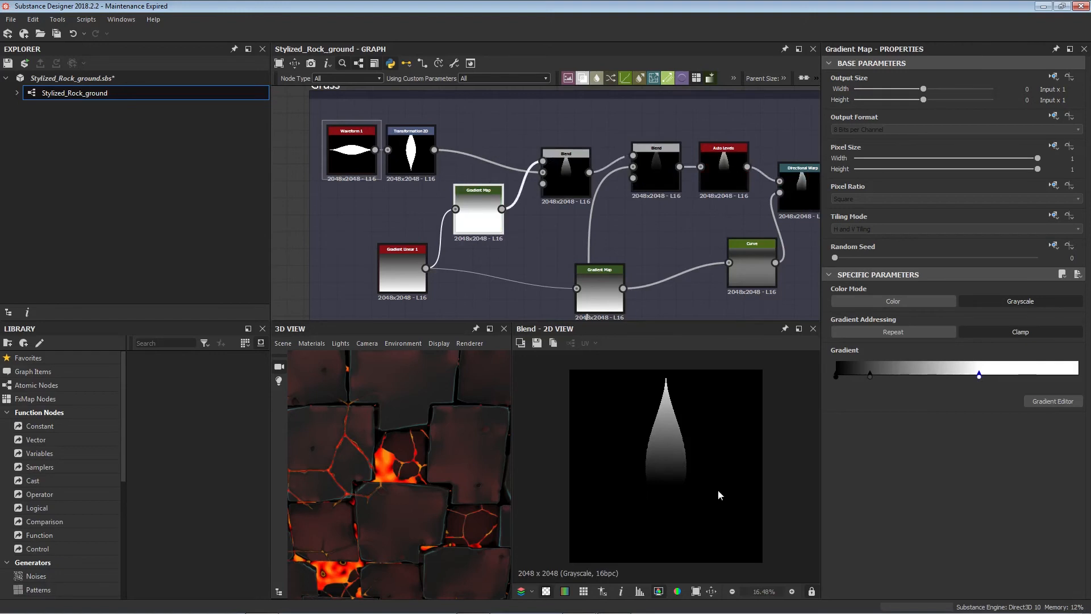
pyautogui.hotkey('ctrl', 'z')
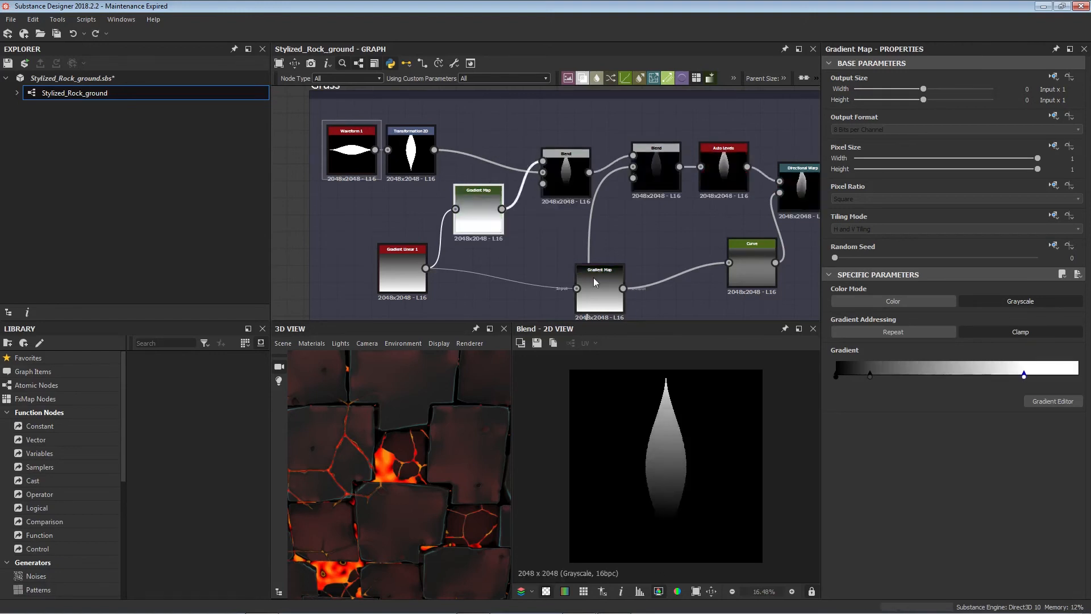
# - Preview the lower Gradient Map that links Gradient Linear 1 to the Curve node
pyautogui.moveTo(699, 240); pyautogui.dragTo(625, 181, button='middle')
pyautogui.scroll(-2, 545, 212)
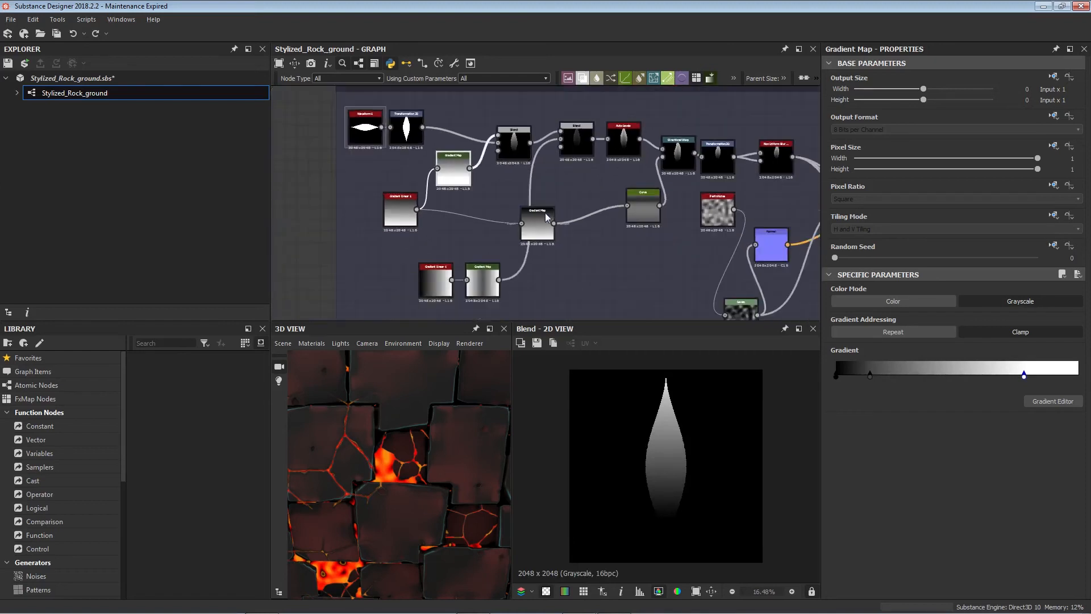
pyautogui.scroll(2, 506, 227)
pyautogui.doubleClick(490, 234)
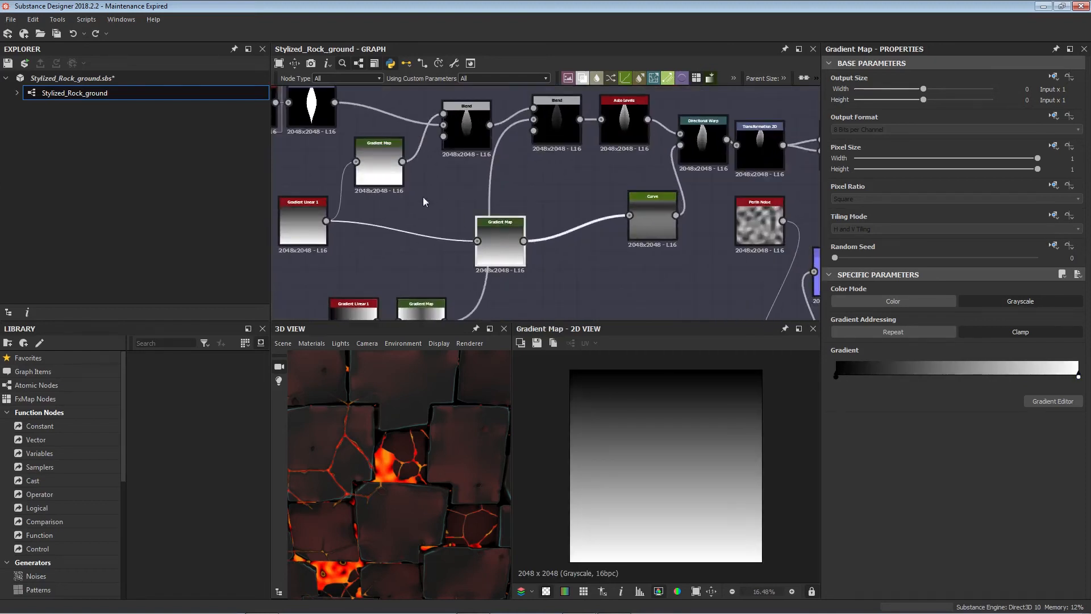
# - Preview the Curve node and the Directional Warp whose intensity input it drives in the Grass frame
pyautogui.moveTo(463, 209); pyautogui.dragTo(448, 237, button='middle')
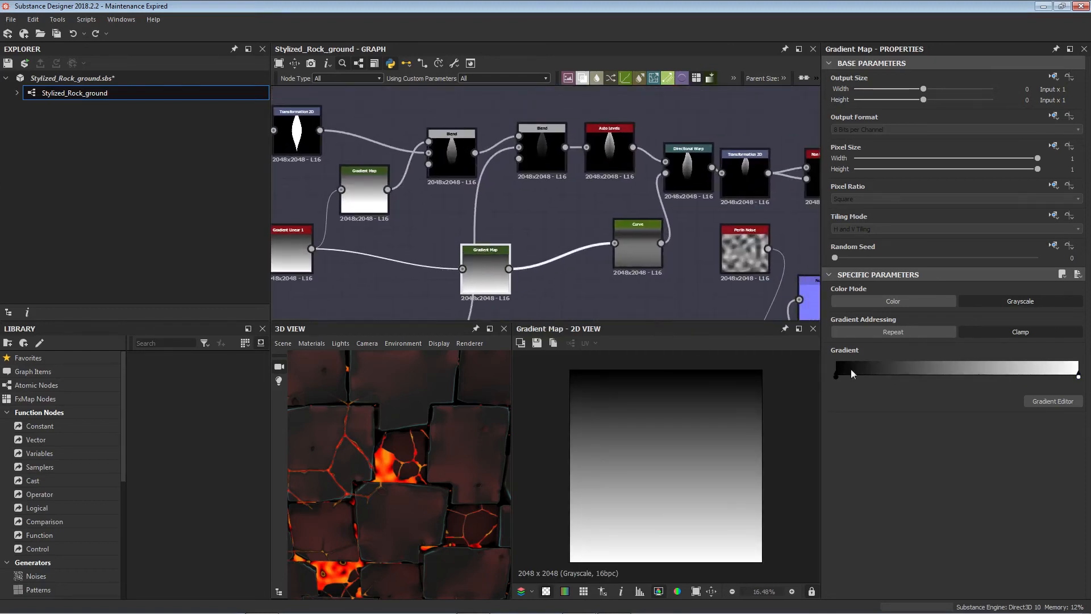
pyautogui.scroll(-4, 535, 267)
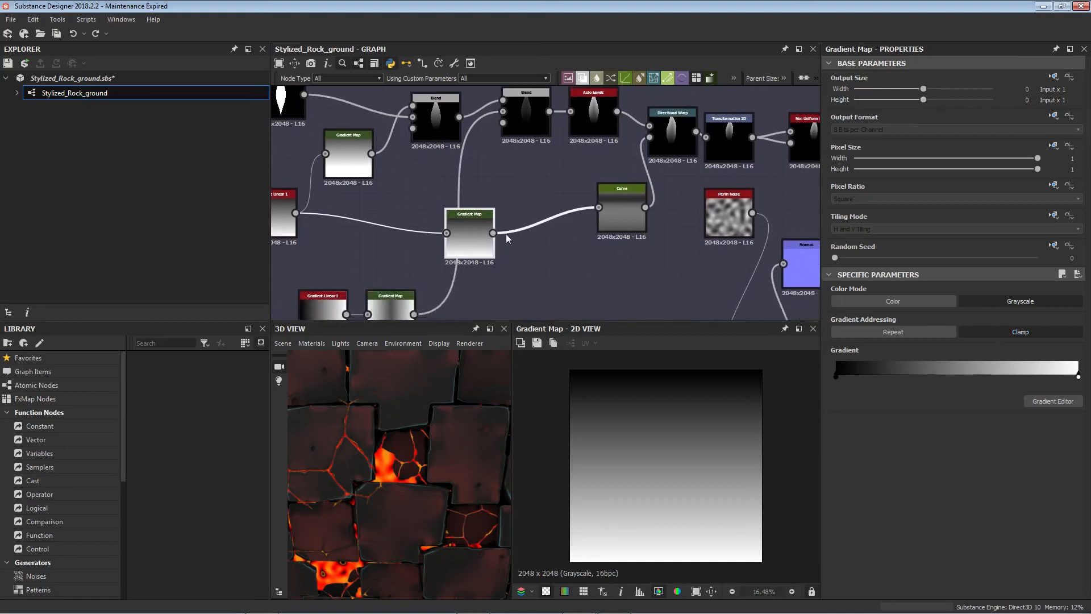
pyautogui.doubleClick(572, 221)
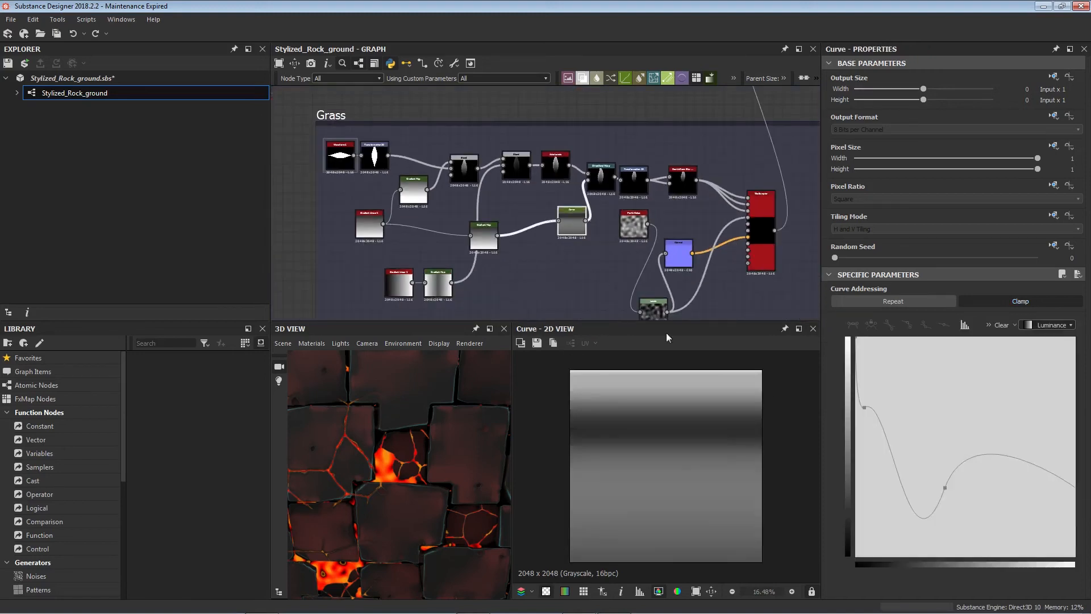
pyautogui.moveTo(574, 226); pyautogui.dragTo(555, 243, button='middle')
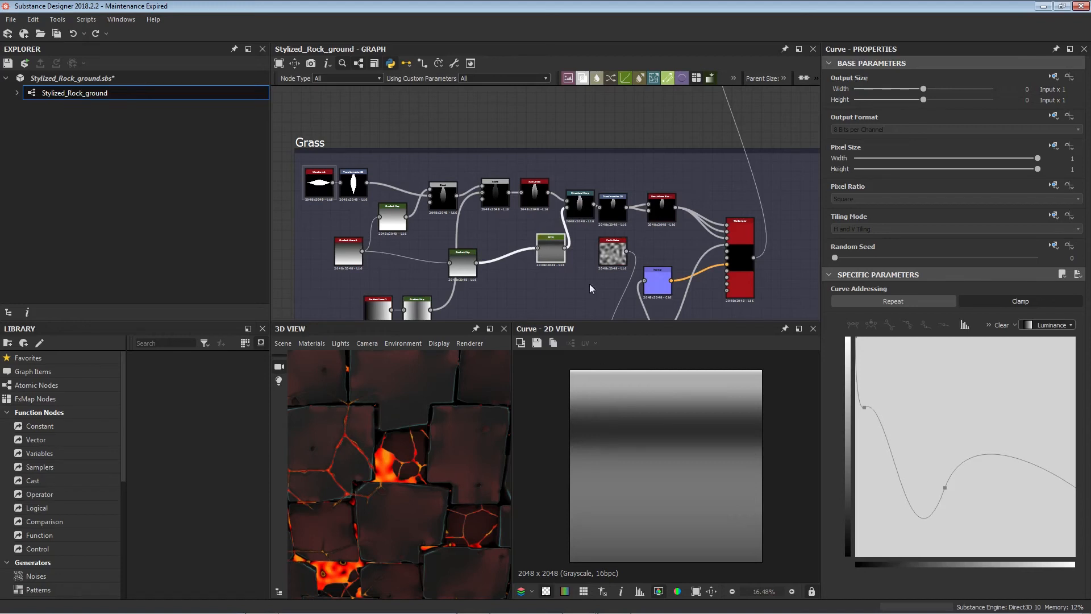
pyautogui.scroll(4, 579, 235)
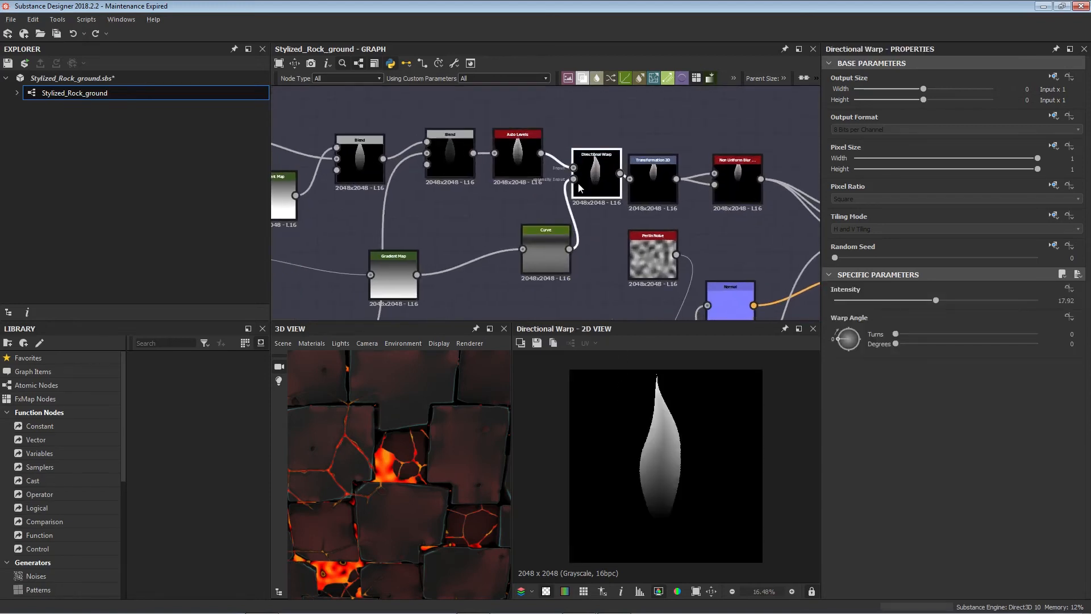
pyautogui.scroll(1, 574, 183)
pyautogui.scroll(1, 574, 183)
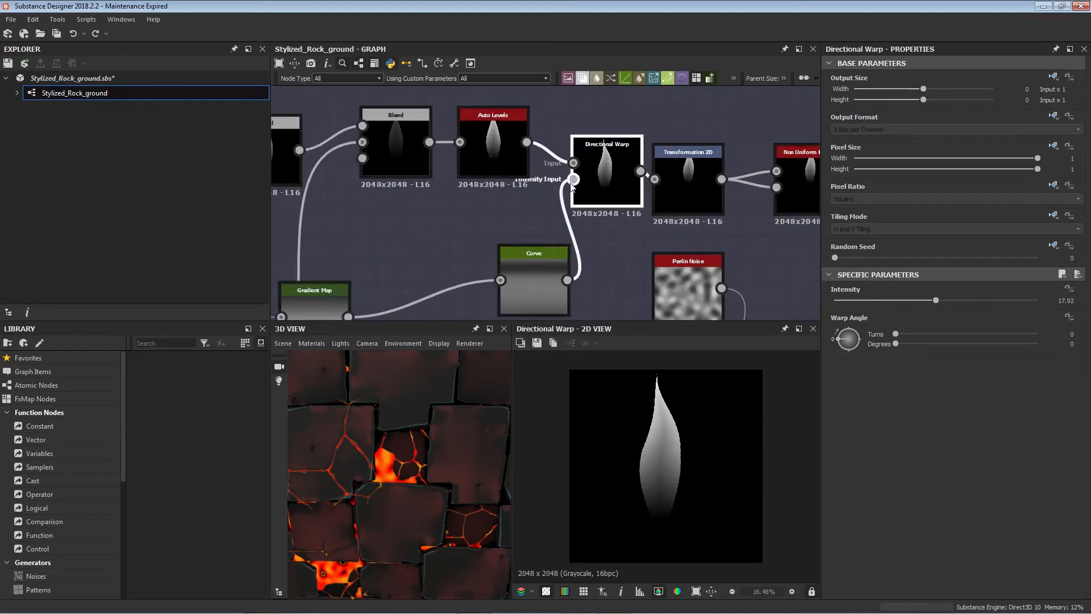
# - Compare the Subtract Blend with the Multiply Blend that follows it, checking each one's blending mode and preview
pyautogui.moveTo(495, 215); pyautogui.dragTo(634, 228, button='middle')
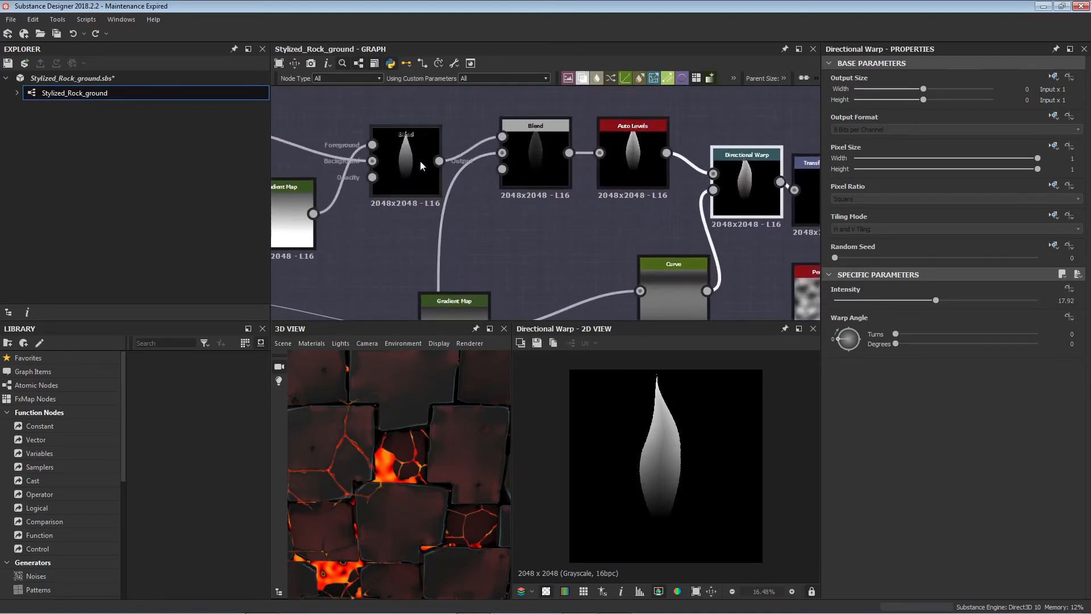
pyautogui.moveTo(414, 160); pyautogui.dragTo(463, 174, button='middle')
pyautogui.click(477, 186)
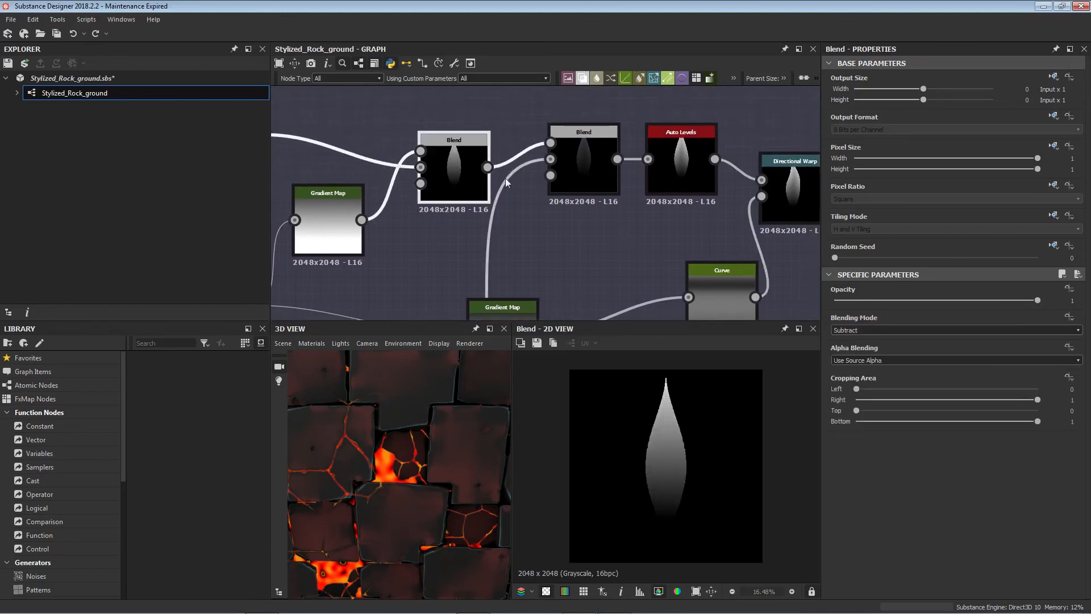
pyautogui.click(583, 167)
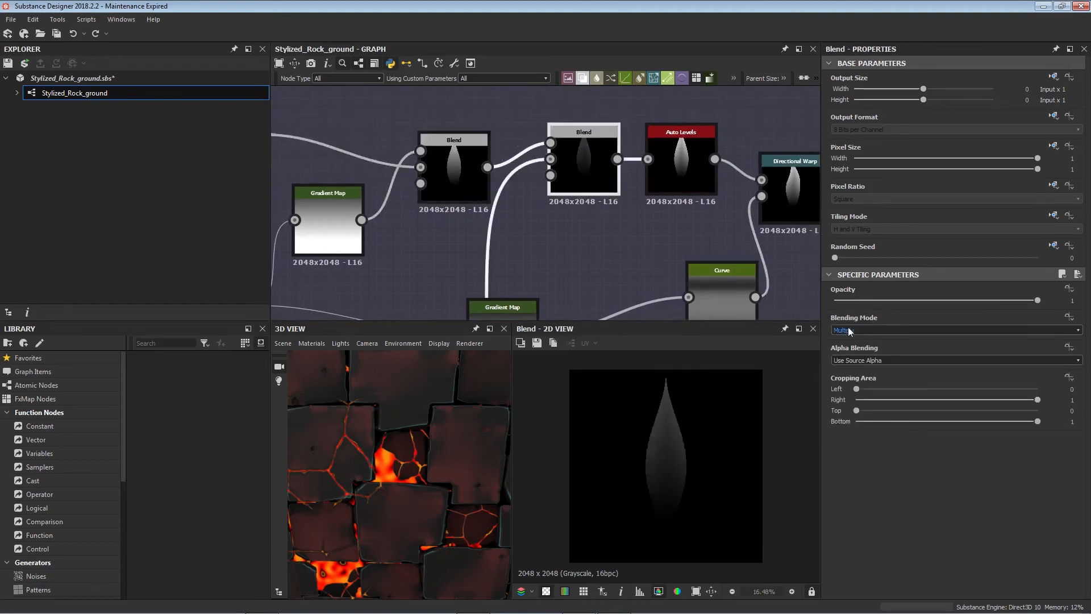
# - Nudge the lower Gradient Linear 1 and its Gradient Map that feed the Multiply Blend, and preview the map
pyautogui.scroll(-1, 569, 196)
pyautogui.moveTo(513, 314); pyautogui.dragTo(522, 198, button='middle')
pyautogui.scroll(-3, 515, 247)
pyautogui.click(414, 250)
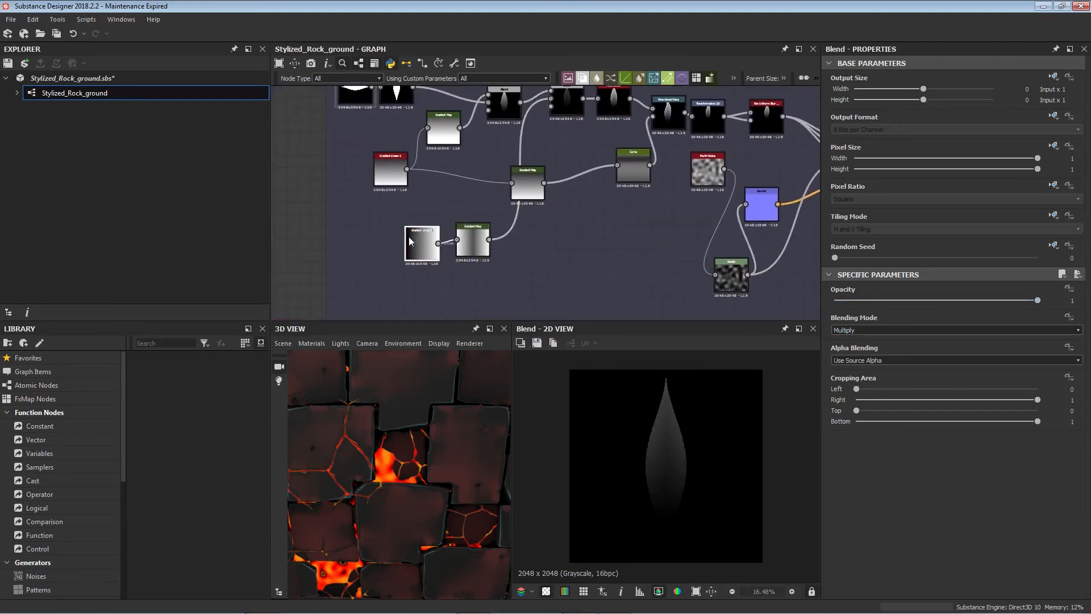
pyautogui.scroll(2, 412, 238)
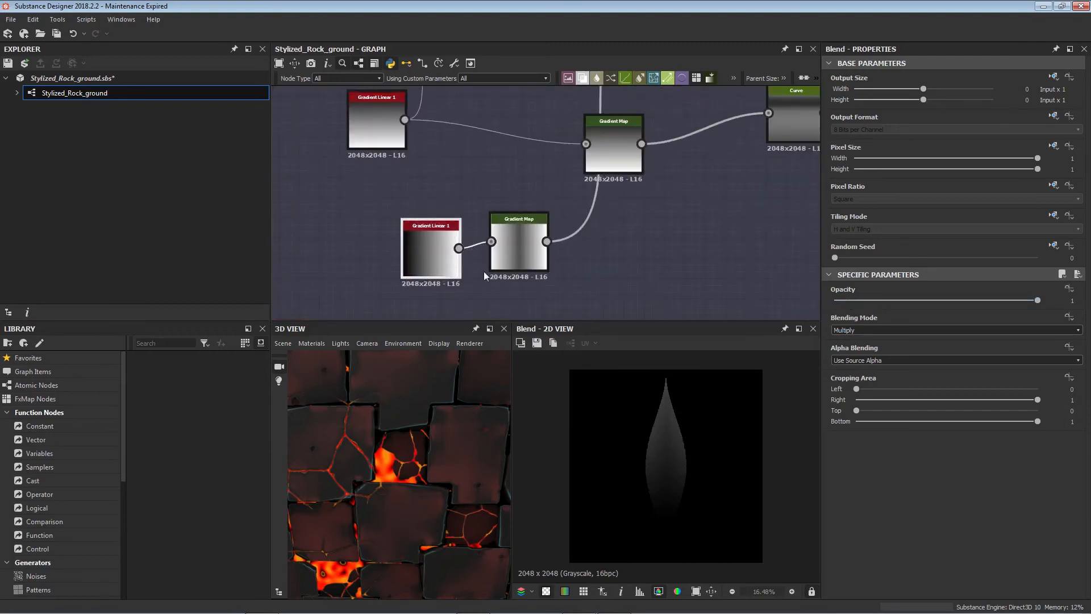
pyautogui.moveTo(424, 260); pyautogui.dragTo(423, 250)
pyautogui.click(504, 245)
pyautogui.moveTo(503, 246); pyautogui.dragTo(497, 252)
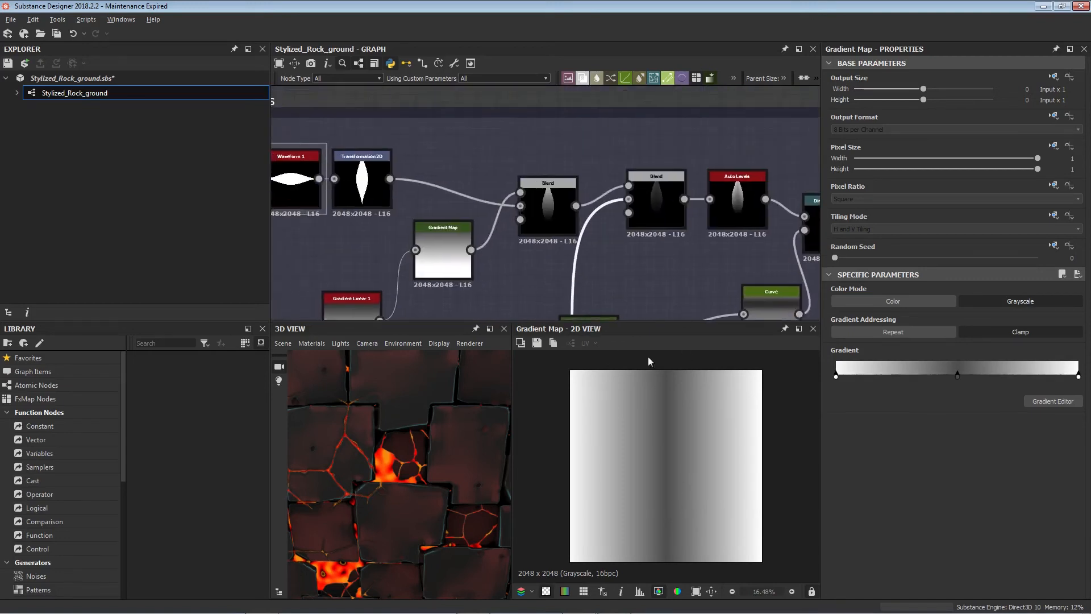
# - Examine the Multiply Blend's blade close up, and preview the Auto Levels node connected after it
pyautogui.click(612, 247)
pyautogui.scroll(4, 666, 462)
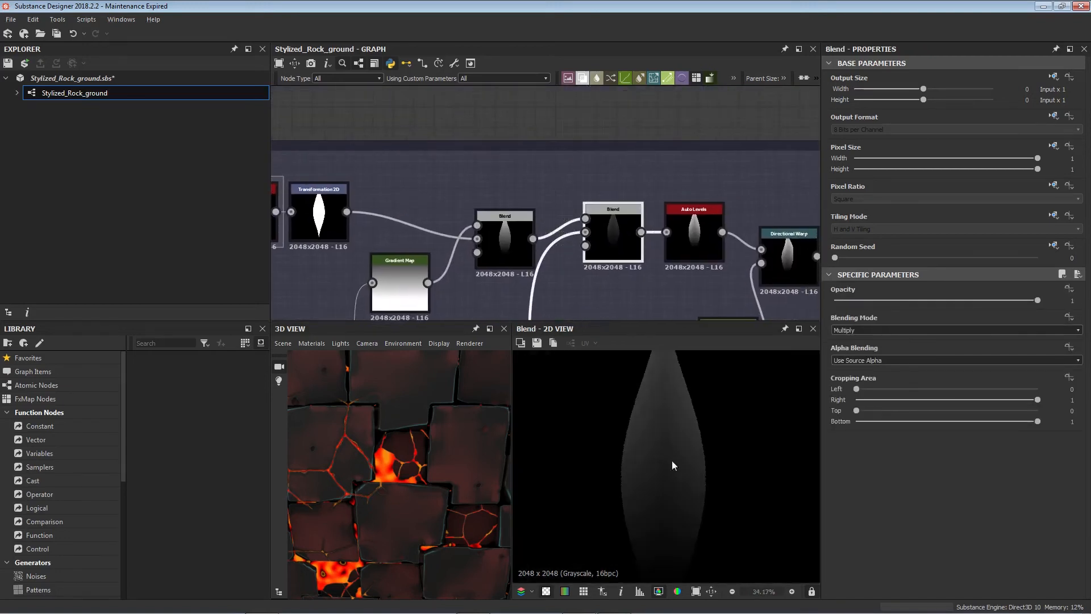
pyautogui.moveTo(675, 296); pyautogui.dragTo(524, 260, button='middle')
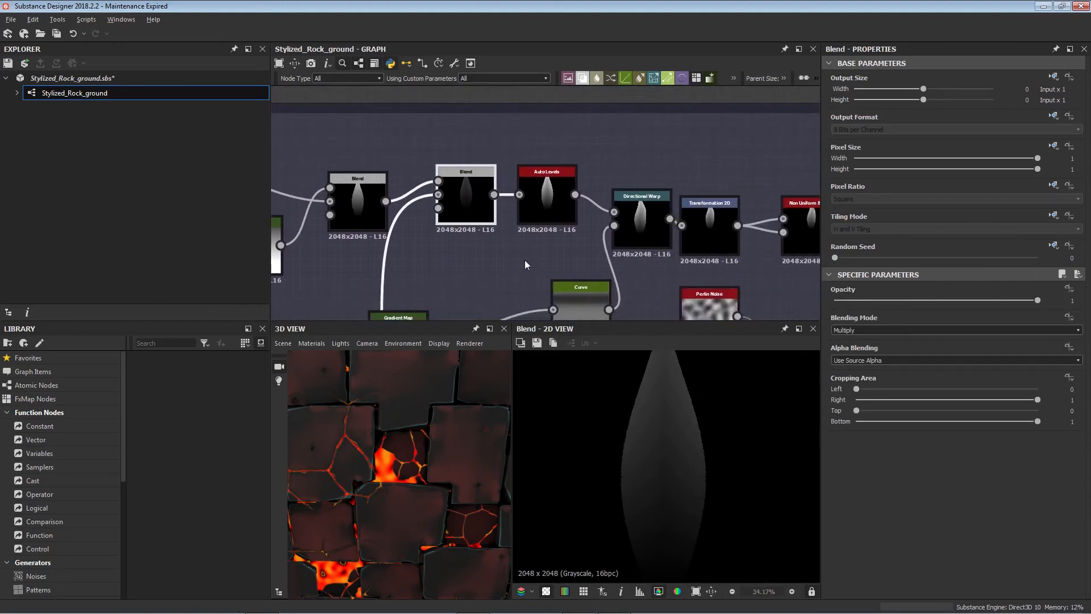
pyautogui.click(533, 218)
pyautogui.scroll(-4, 663, 480)
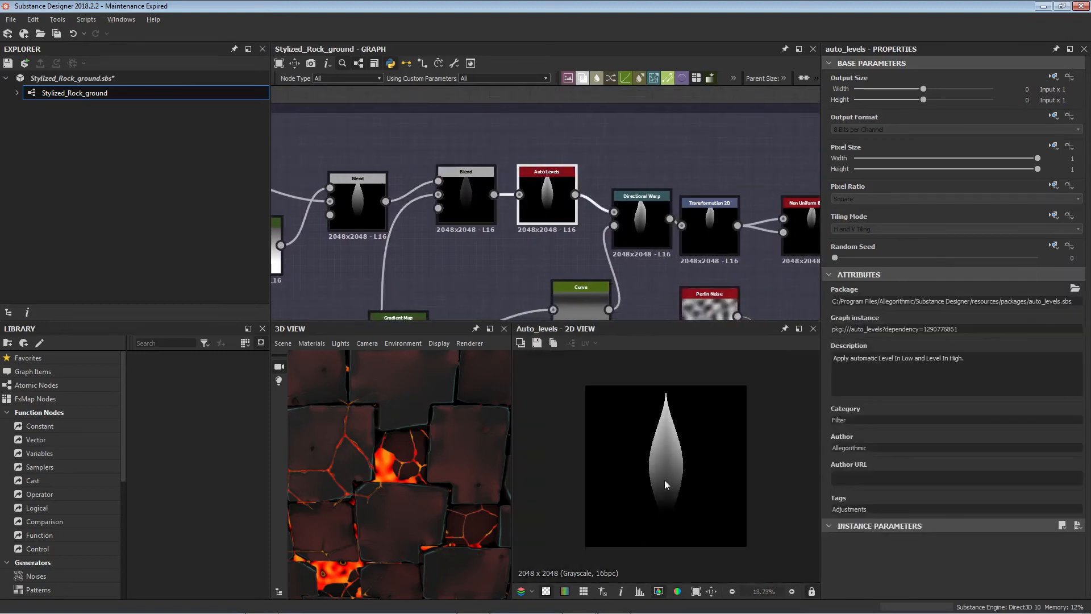
# - Preview the Directional Warp that bends the blade and the Transformation 2D that scales and offsets it
pyautogui.moveTo(622, 265); pyautogui.dragTo(518, 180, button='middle')
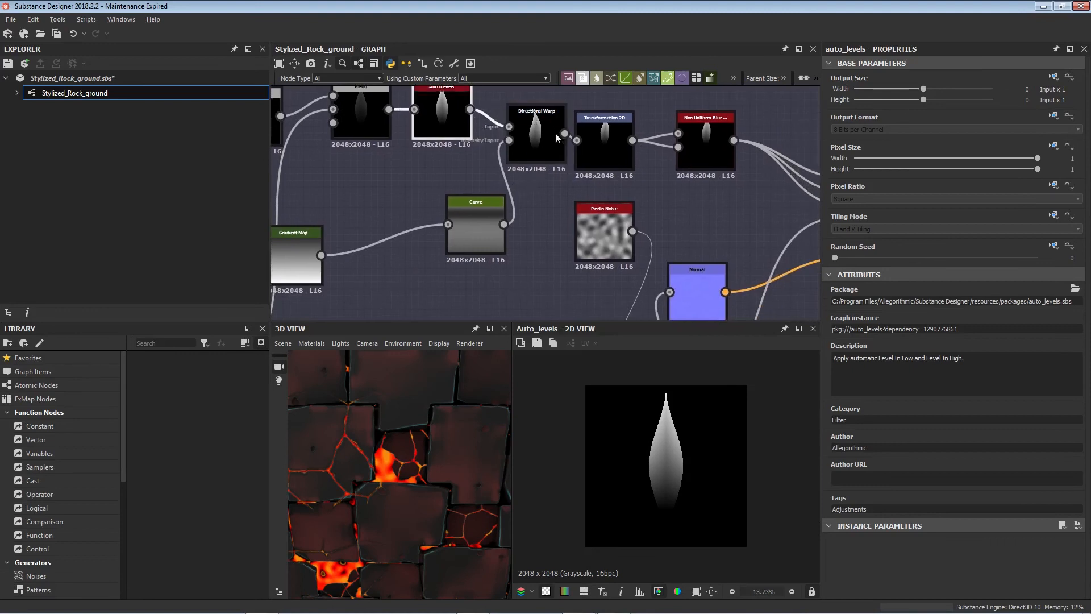
pyautogui.moveTo(553, 149); pyautogui.dragTo(519, 190, button='middle')
pyautogui.click(520, 190)
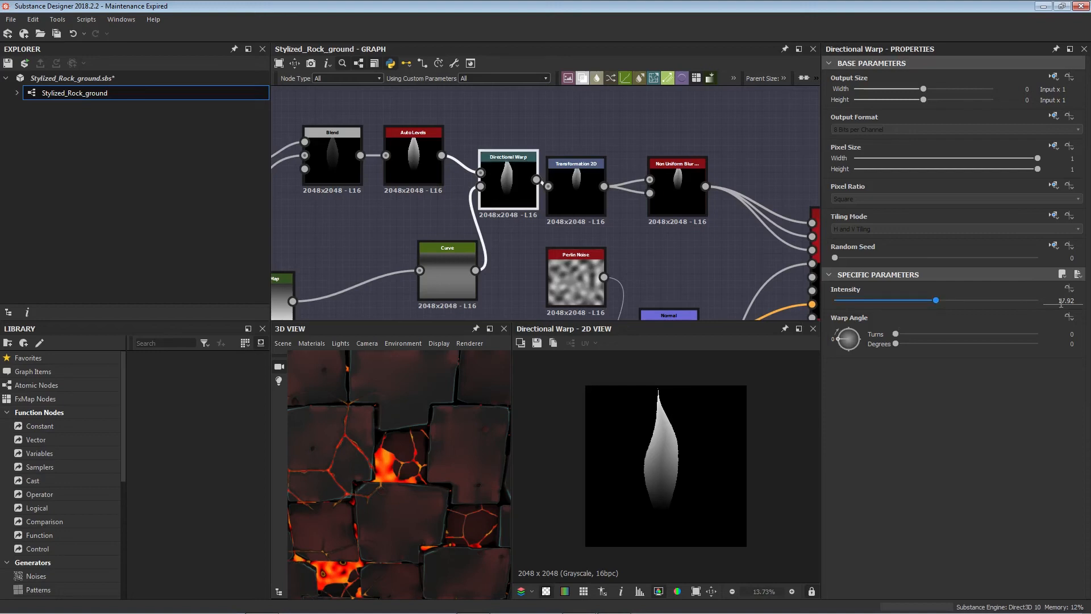
pyautogui.click(579, 190)
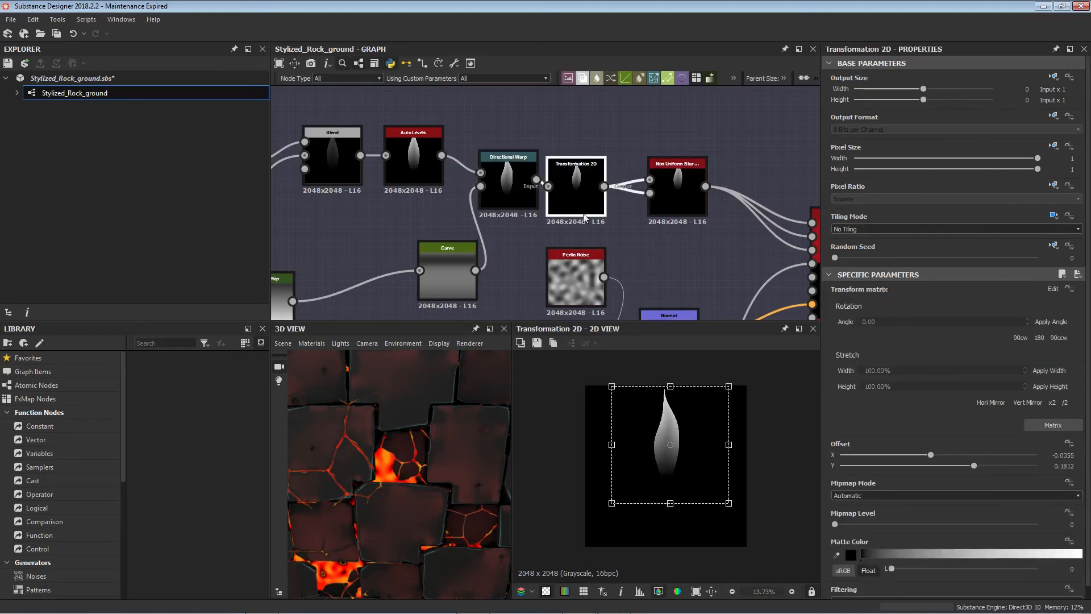
pyautogui.scroll(4, 533, 189)
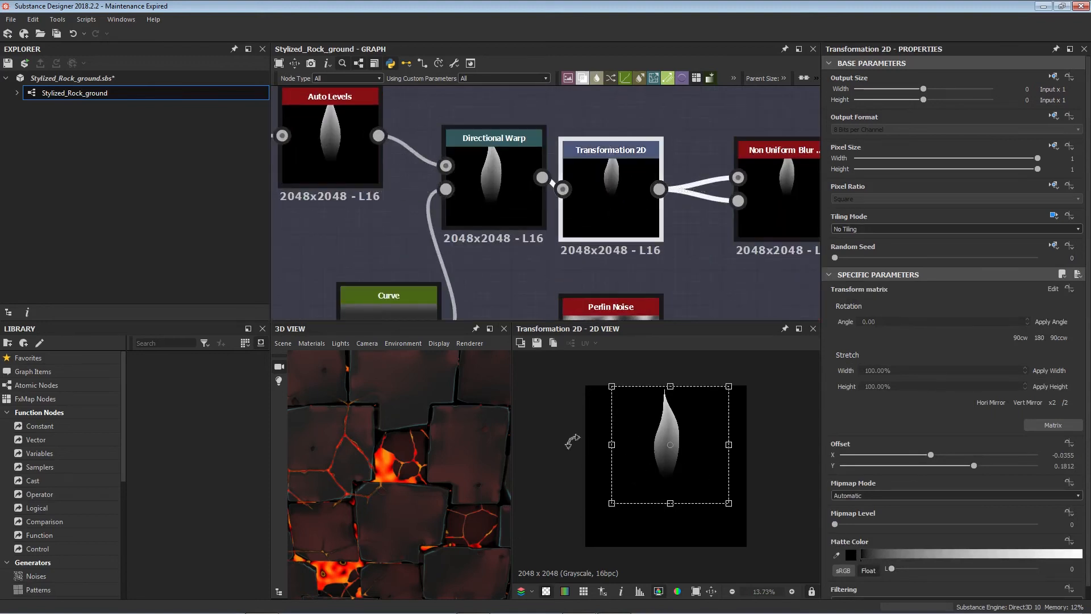
pyautogui.scroll(-3, 663, 282)
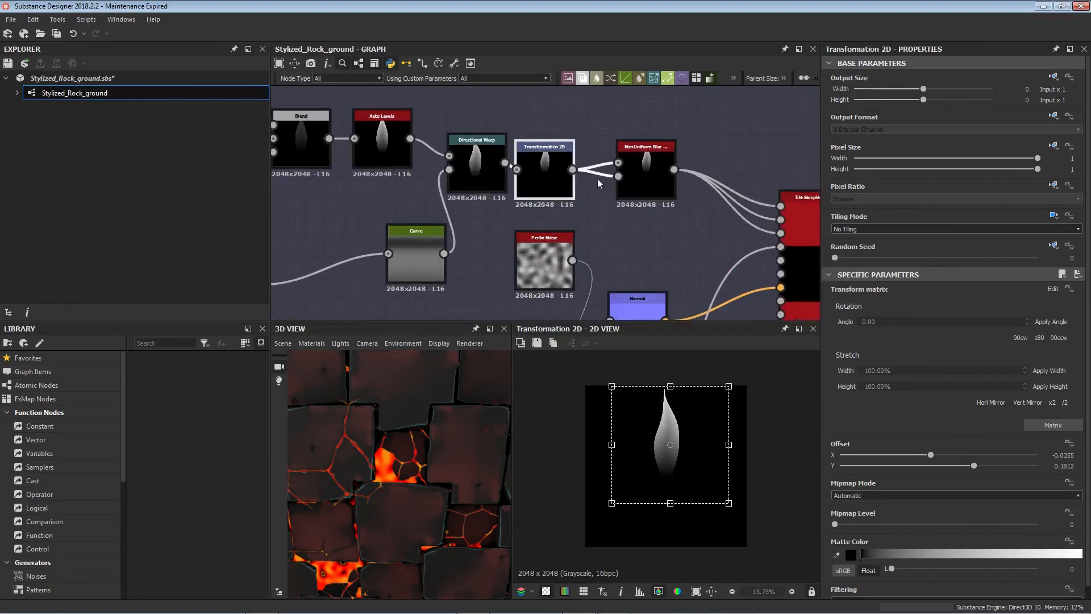
pyautogui.scroll(2, 585, 187)
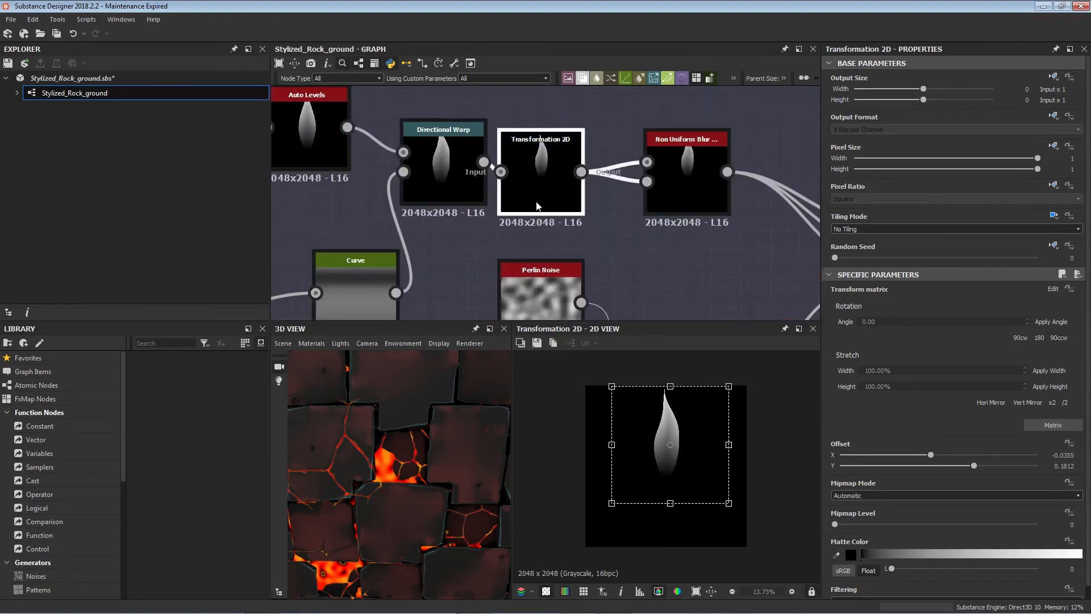
# - Preview the Non Uniform Blur applied to the transformed blade and examine its softened result
pyautogui.moveTo(600, 199); pyautogui.dragTo(507, 205, button='middle')
pyautogui.click(618, 186)
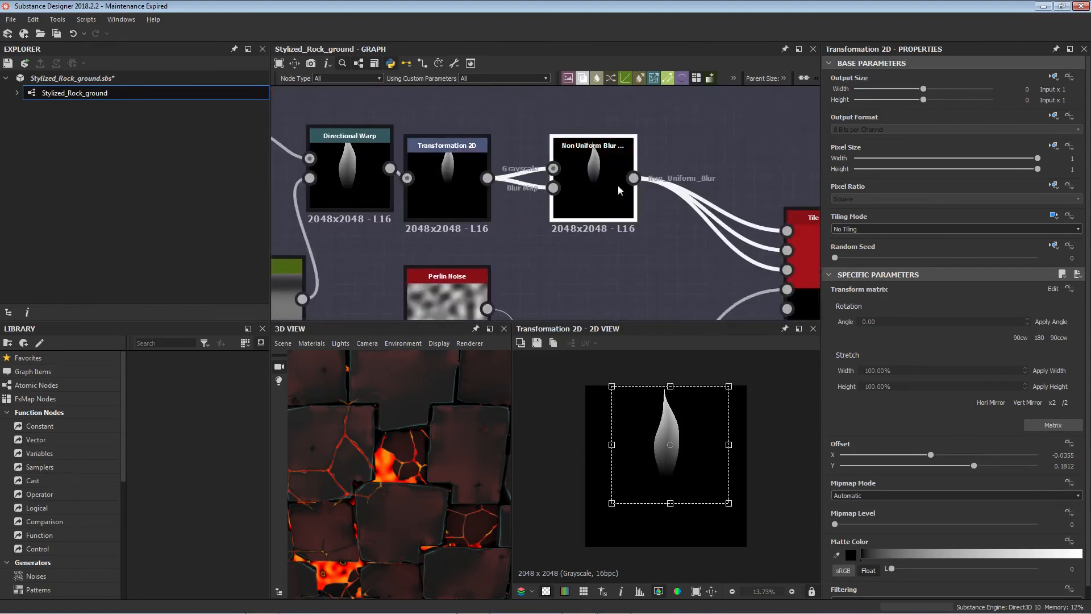
pyautogui.doubleClick(618, 186)
pyautogui.scroll(4, 646, 390)
pyautogui.moveTo(673, 387); pyautogui.dragTo(535, 384, button='middle')
pyautogui.scroll(-2, 640, 391)
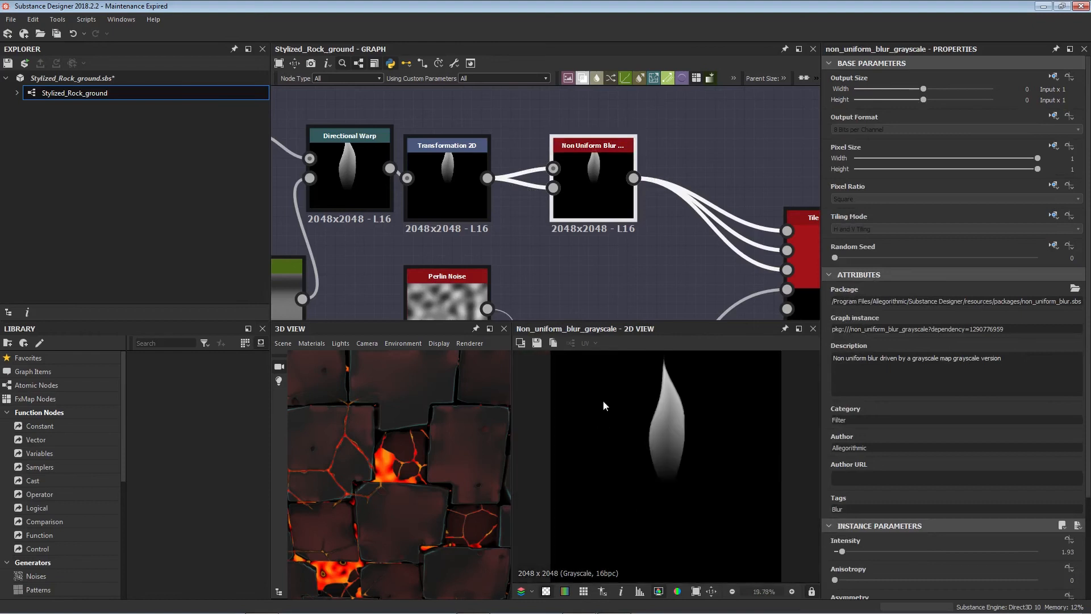
# - Preview the Normal node that feeds the Tile Sampler
pyautogui.scroll(-4, 549, 284)
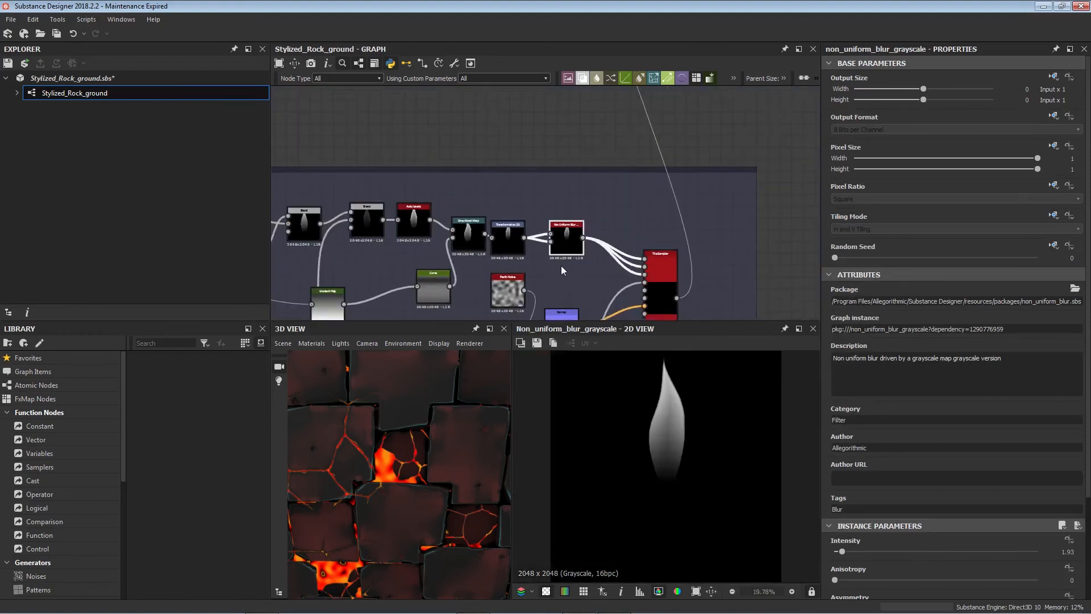
pyautogui.moveTo(561, 265); pyautogui.dragTo(595, 193, button='middle')
pyautogui.doubleClick(579, 222)
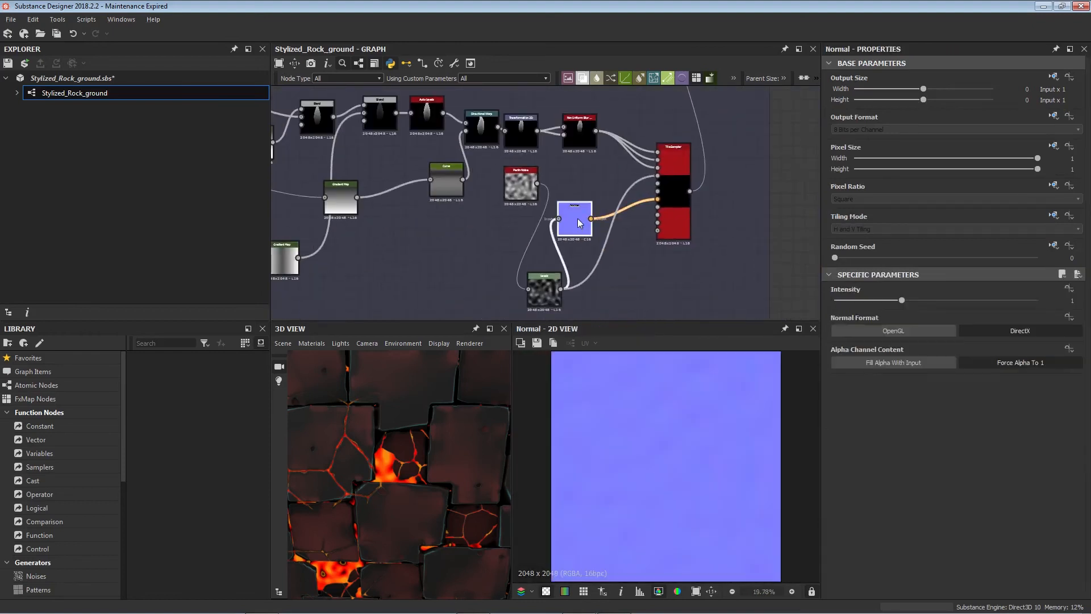
# - Move the Perlin Noise node beside the Levels node, nudge Levels slightly up, and preview both
pyautogui.doubleClick(530, 190)
pyautogui.moveTo(530, 190); pyautogui.dragTo(492, 242)
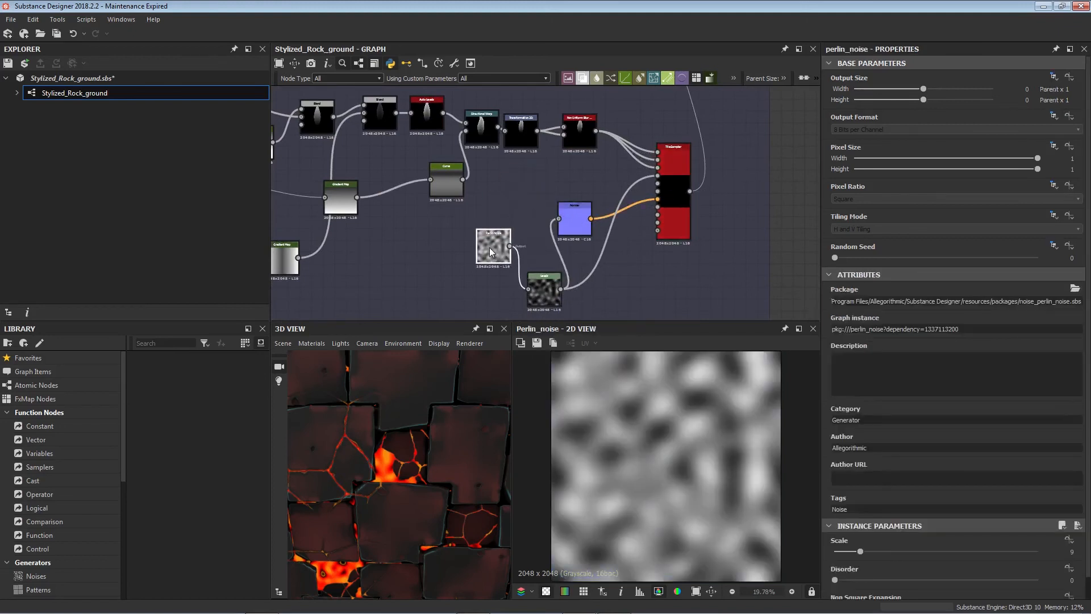
pyautogui.moveTo(490, 247); pyautogui.dragTo(478, 260)
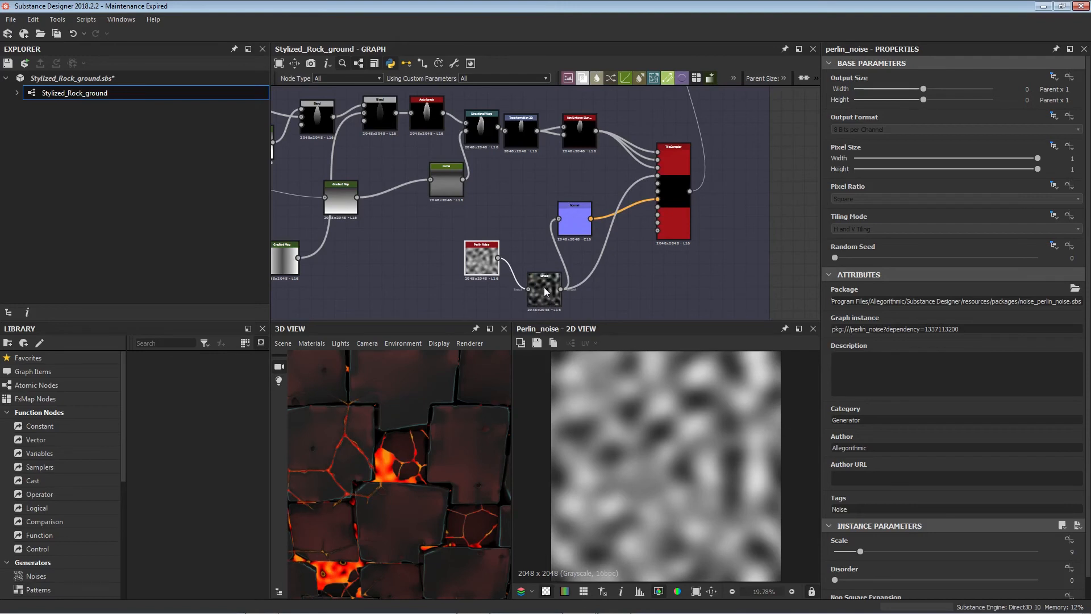
pyautogui.moveTo(546, 291); pyautogui.dragTo(541, 284)
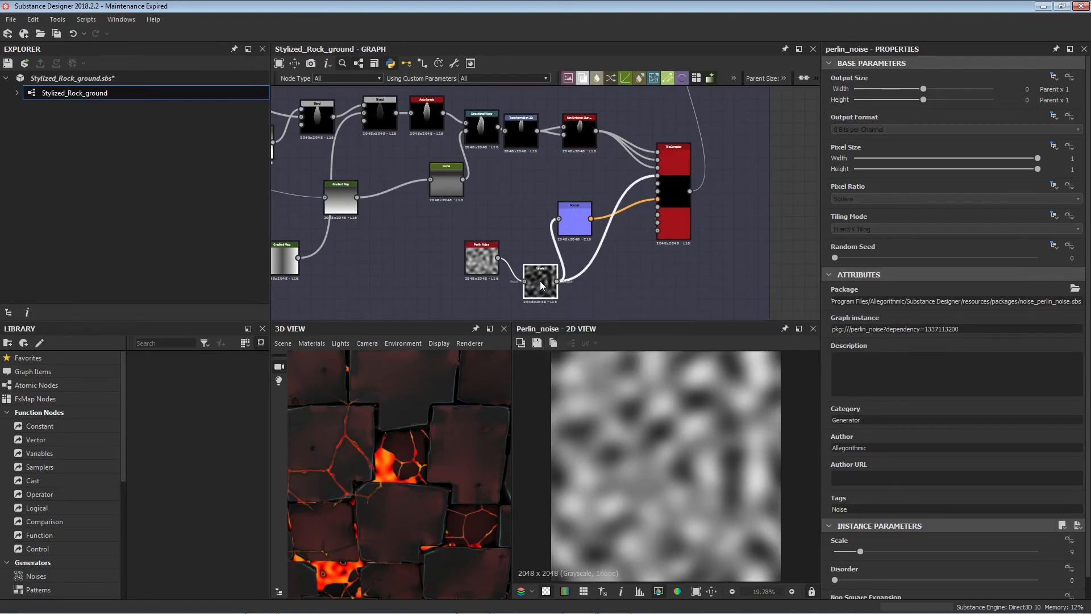
pyautogui.doubleClick(541, 283)
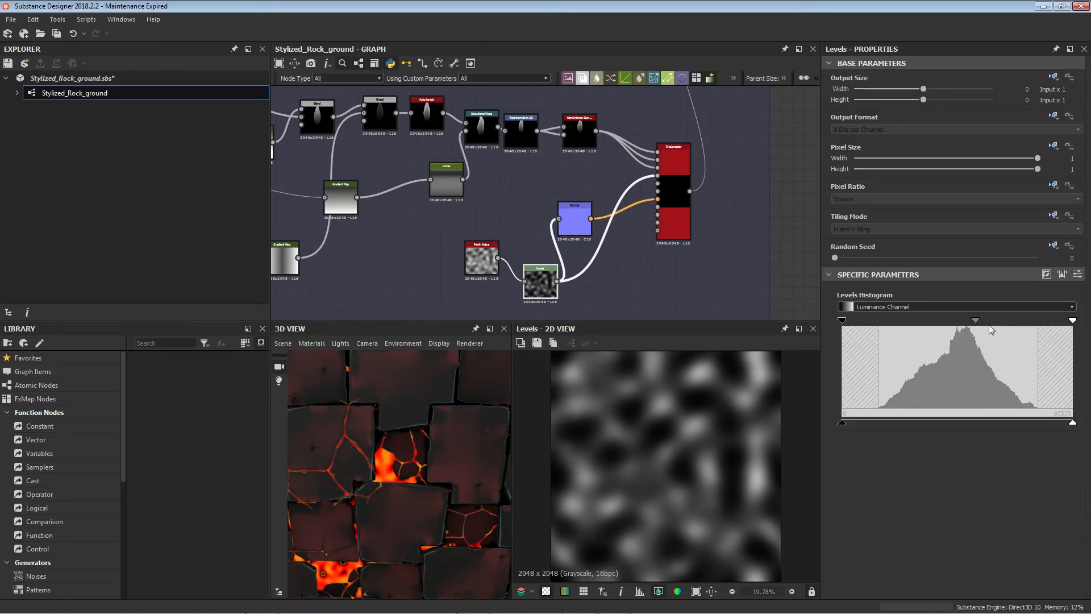
# - Preview the grass Tile Sampler and inspect its pattern and scale map input connections
pyautogui.scroll(4, 597, 231)
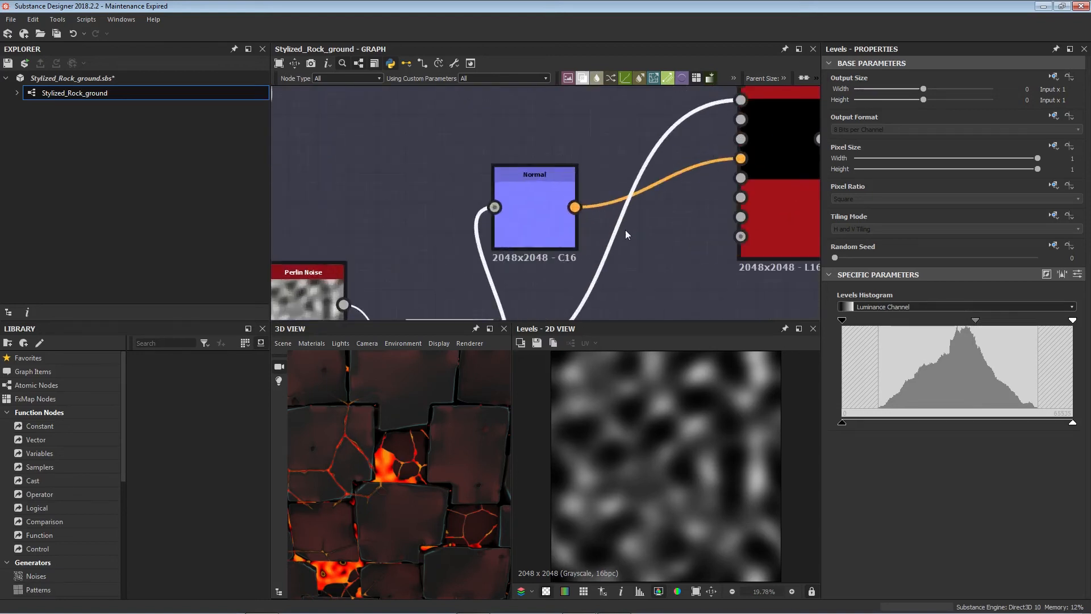
pyautogui.scroll(-4, 625, 230)
pyautogui.scroll(2, 670, 200)
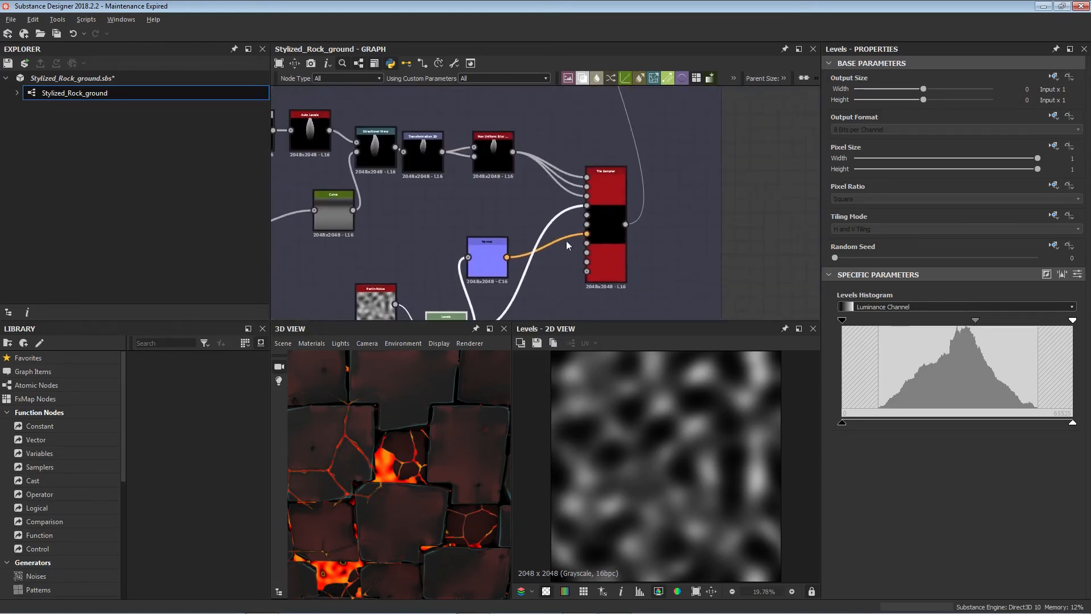
pyautogui.click(603, 190)
pyautogui.scroll(3, 602, 190)
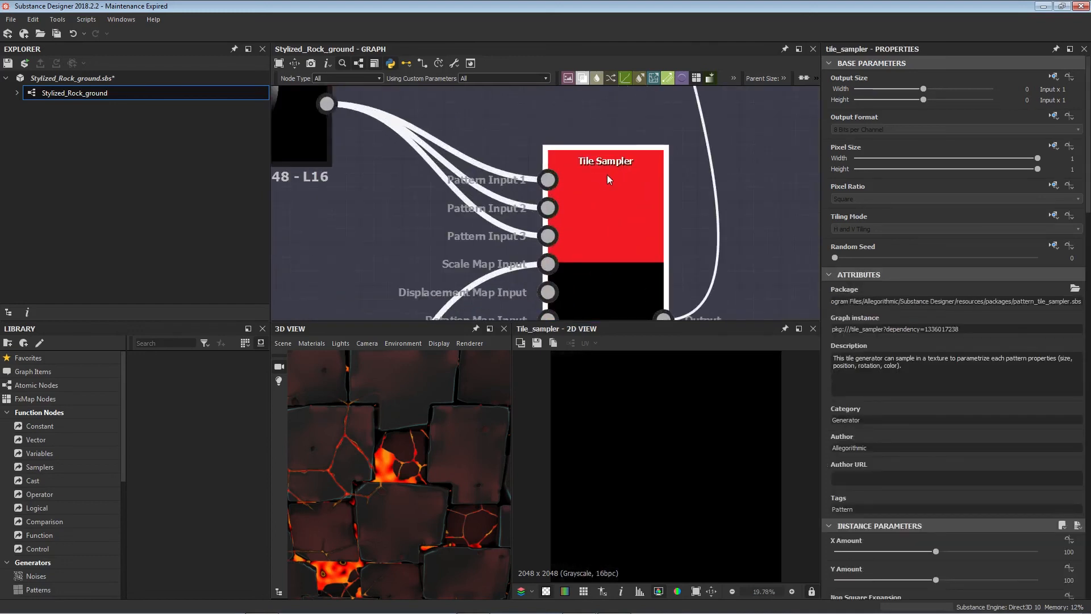
pyautogui.scroll(-3, 607, 179)
pyautogui.moveTo(606, 198); pyautogui.dragTo(639, 175, button='middle')
pyautogui.click(582, 176)
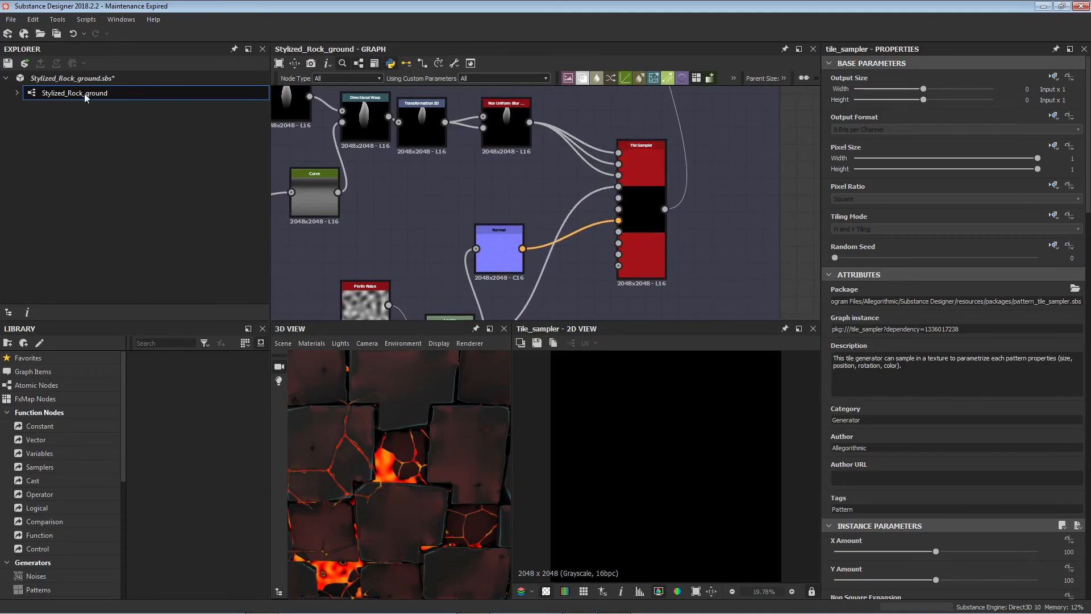
# - Show the Stylized_Rock_ground graph's properties and expand its Grasstoggle input parameter
pyautogui.click(66, 94)
pyautogui.scroll(-4, 858, 448)
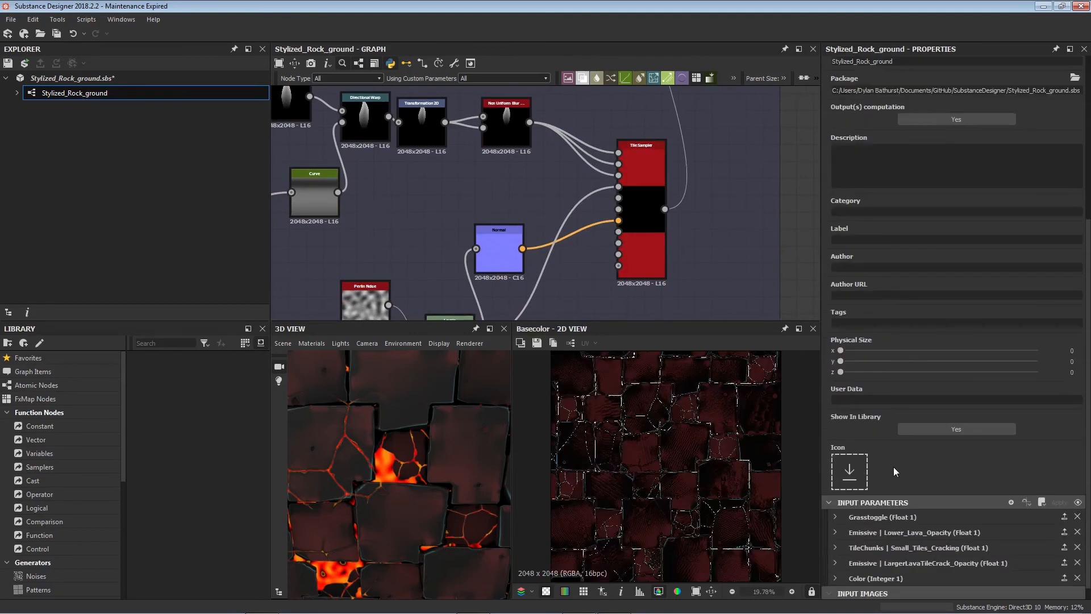
pyautogui.click(836, 501)
pyautogui.scroll(-4, 855, 506)
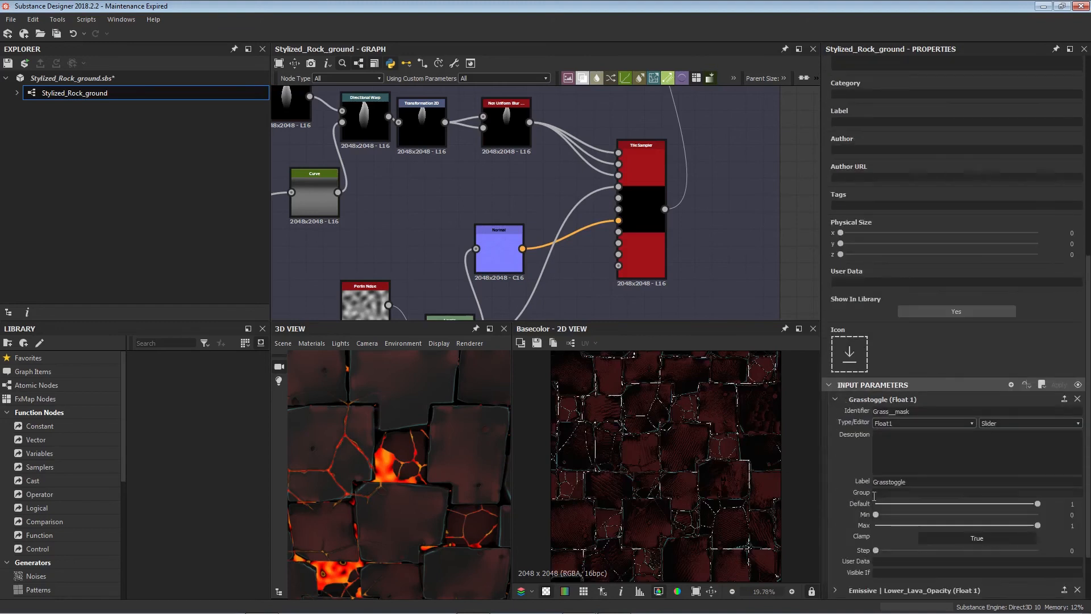
# - Set the Grasstoggle parameter's default to 0 and collapse its settings
pyautogui.moveTo(1031, 469); pyautogui.dragTo(844, 469)
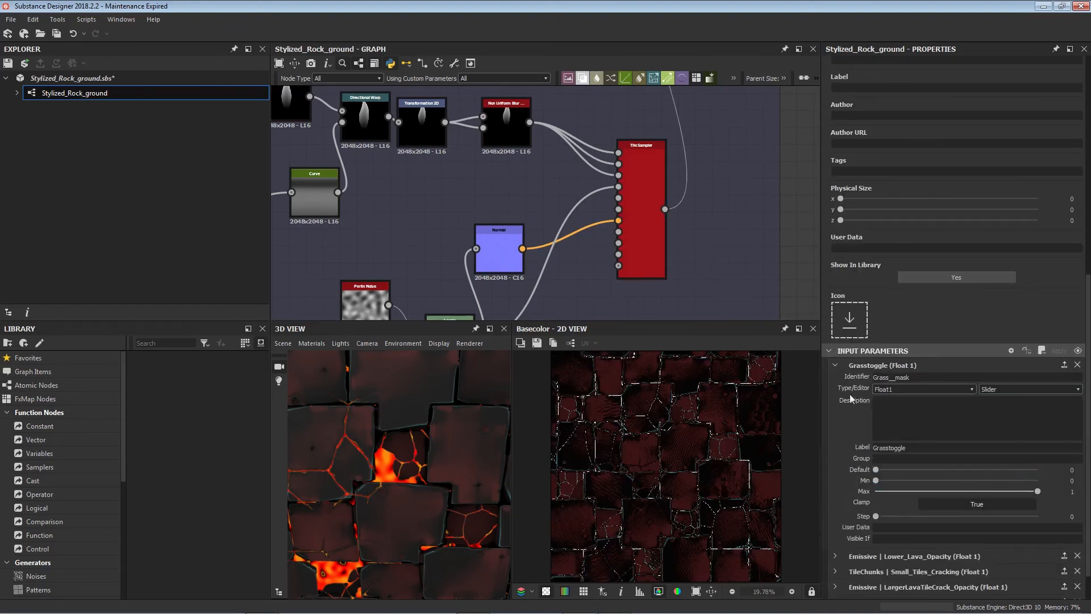
pyautogui.scroll(-1, 850, 394)
pyautogui.click(836, 325)
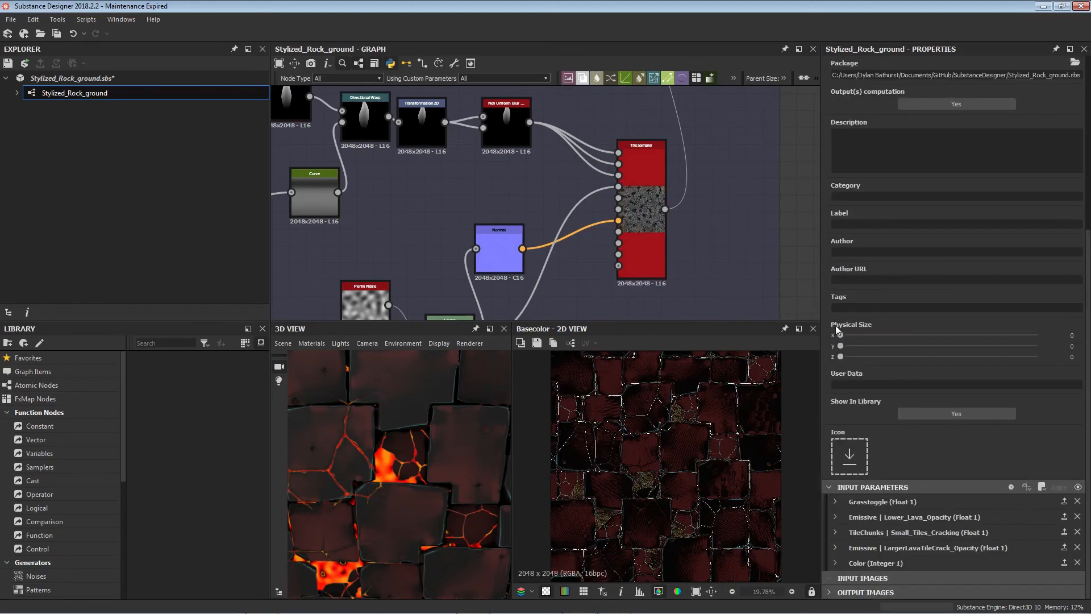
# - Preview the grass Tile Sampler, select the Levels node, and preview the Normal node connected to the vector map input
pyautogui.doubleClick(650, 196)
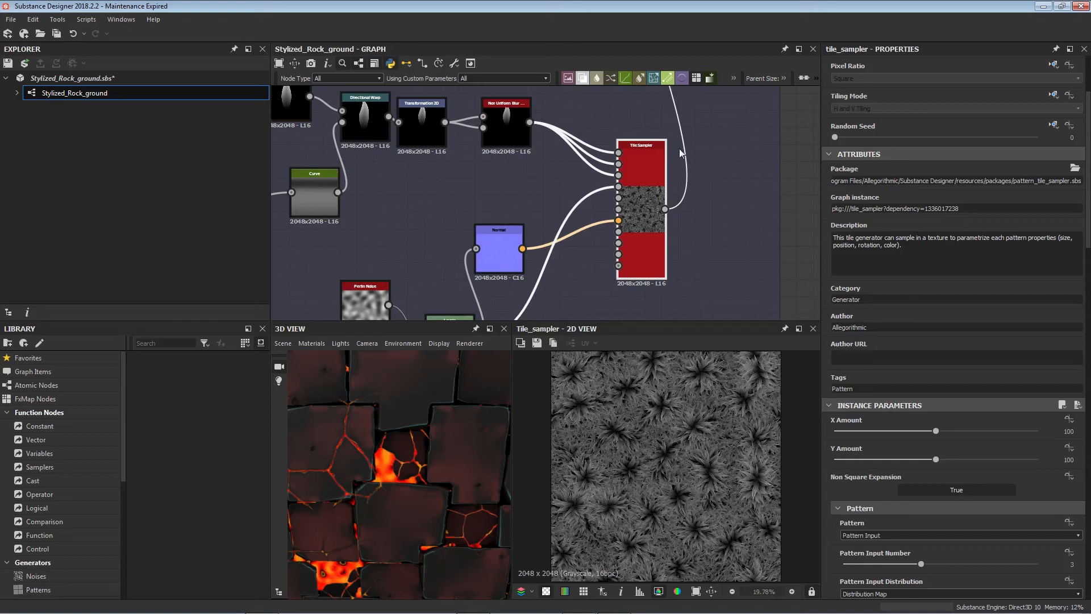
pyautogui.moveTo(562, 204); pyautogui.dragTo(562, 130, button='middle')
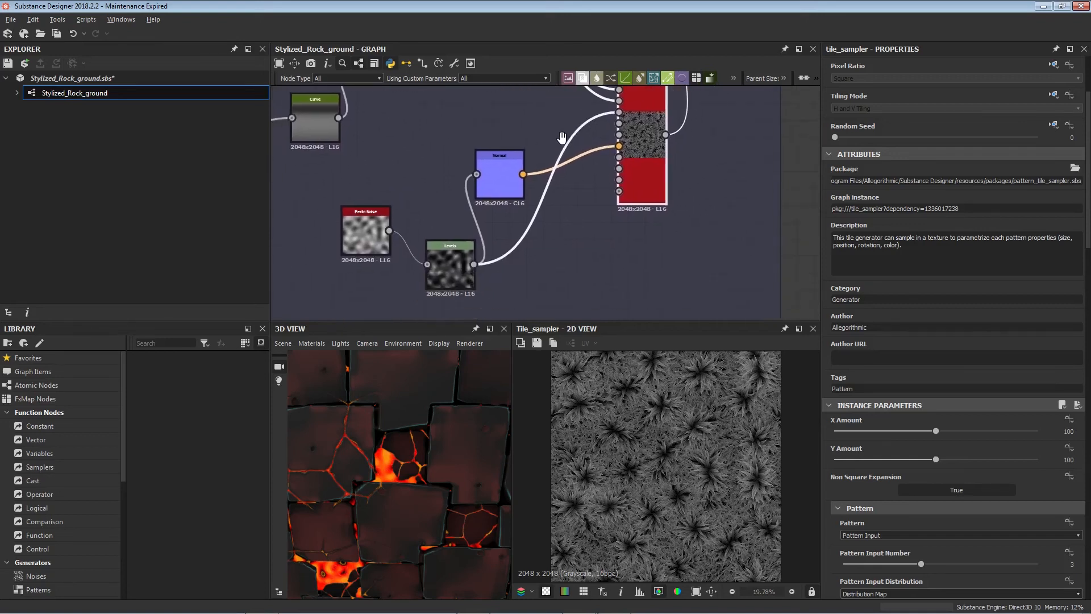
pyautogui.click(459, 267)
pyautogui.doubleClick(491, 187)
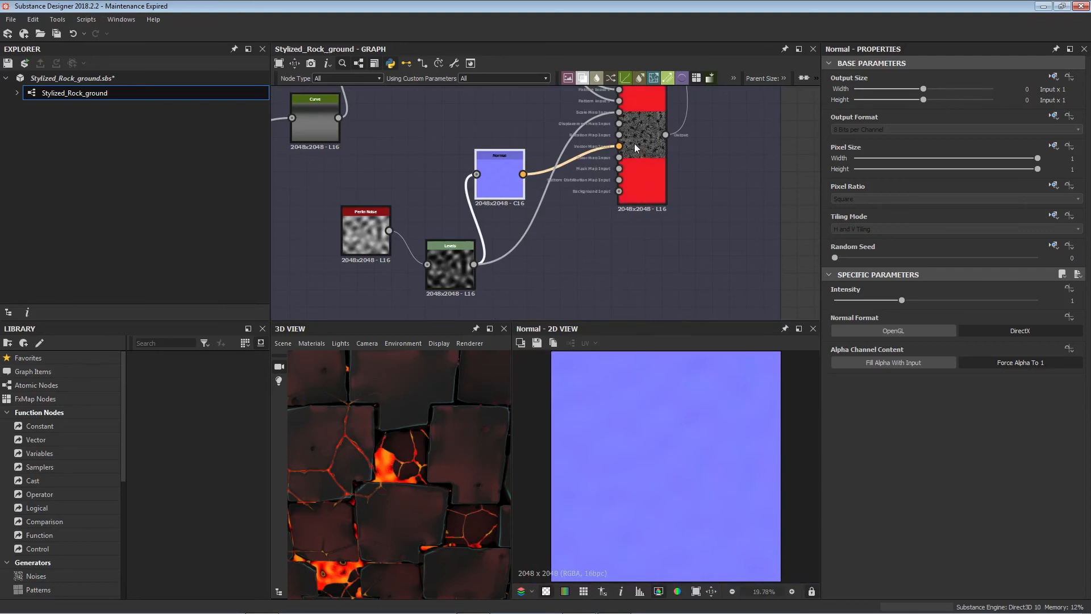
pyautogui.moveTo(603, 120)
pyautogui.mouseDown(button='middle')
pyautogui.moveTo(567, 204)
pyautogui.moveTo(622, 122)
pyautogui.mouseUp(button='middle')
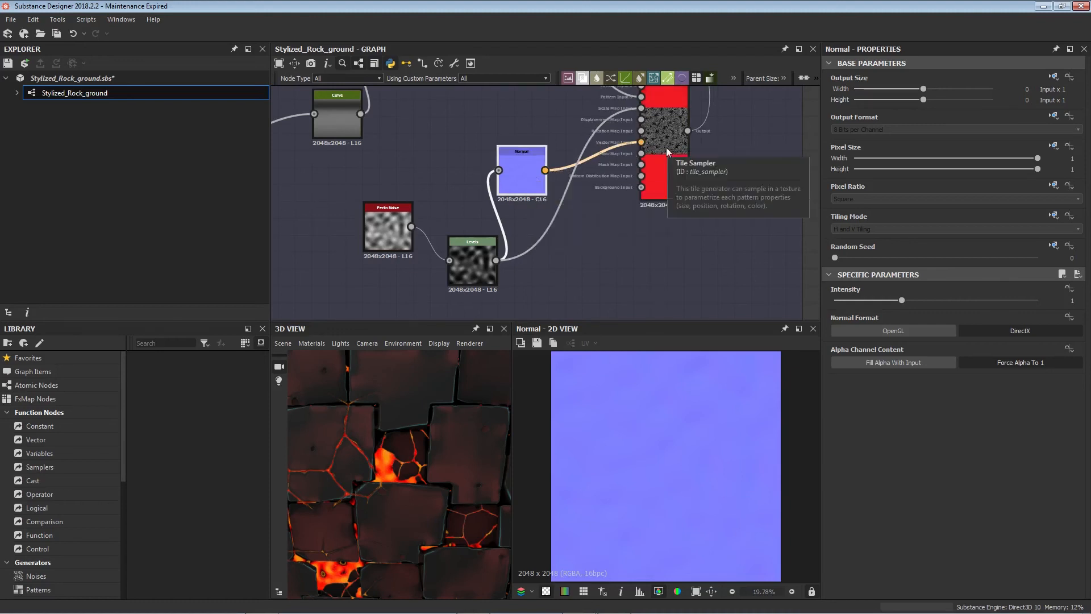
# - Open the Tile Sampler's properties and review its amount, pattern, size and scale parameters alongside its pattern inputs
pyautogui.moveTo(739, 139); pyautogui.dragTo(642, 250, button='middle')
pyautogui.scroll(3, 582, 227)
pyautogui.scroll(2, 582, 227)
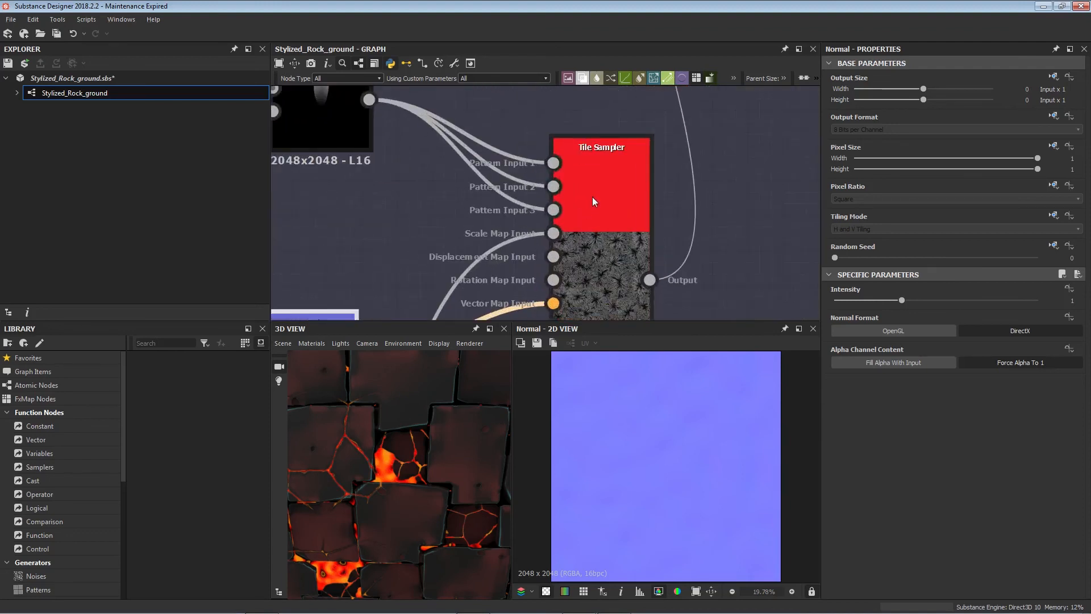
pyautogui.doubleClick(594, 197)
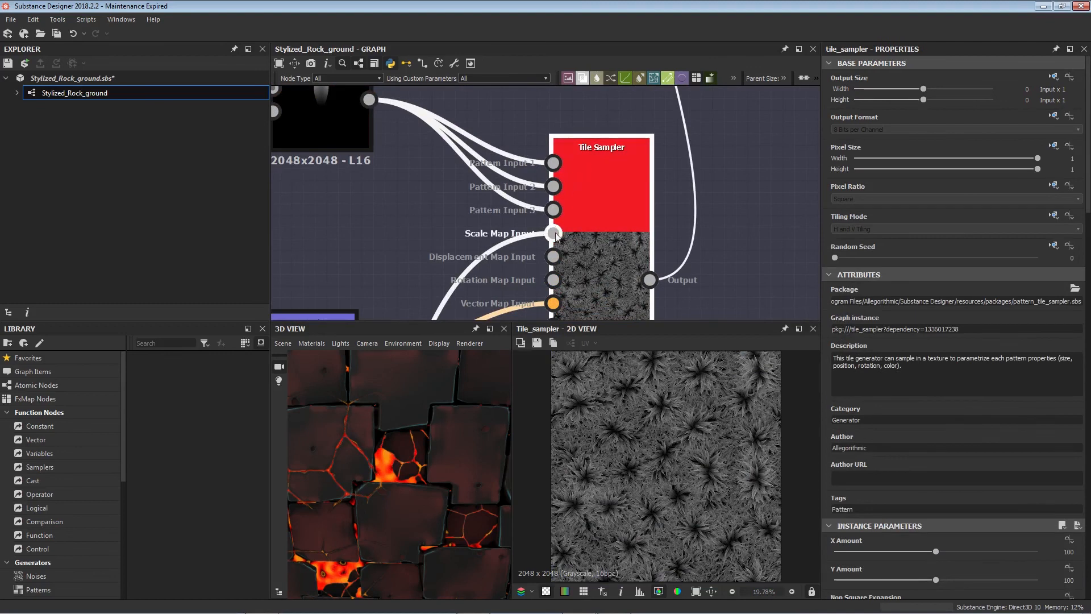
pyautogui.scroll(-5, 831, 442)
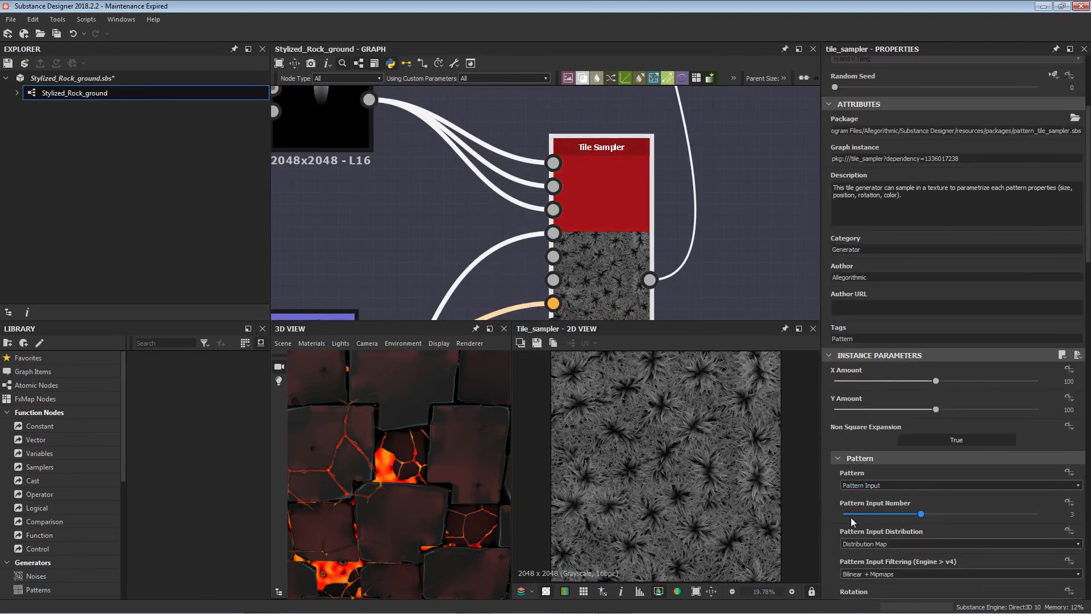
pyautogui.moveTo(427, 159); pyautogui.dragTo(526, 195, button='middle')
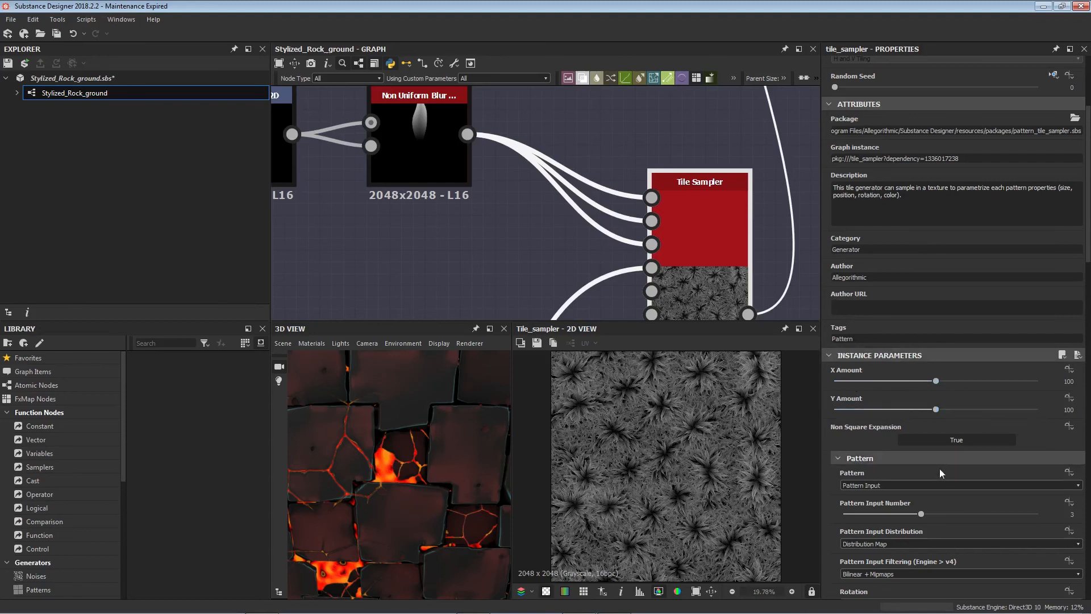
pyautogui.scroll(-2, 939, 472)
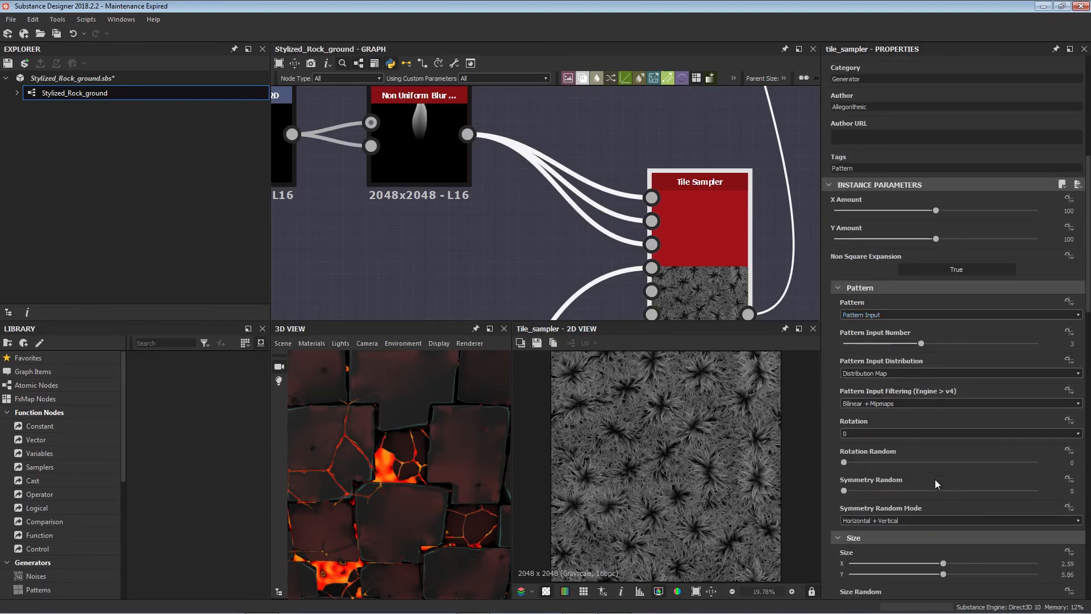
pyautogui.scroll(-4, 936, 480)
pyautogui.scroll(-5, 936, 480)
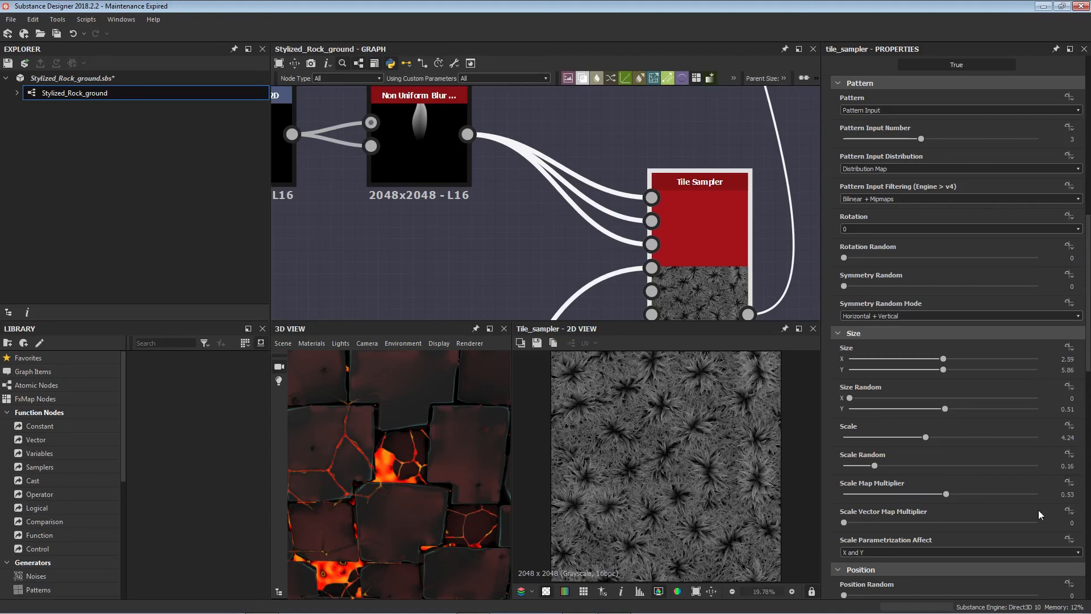
# - Inspect the Tile Sampler's map inputs and preview the Levels node that feeds its scale map
pyautogui.scroll(-4, 618, 237)
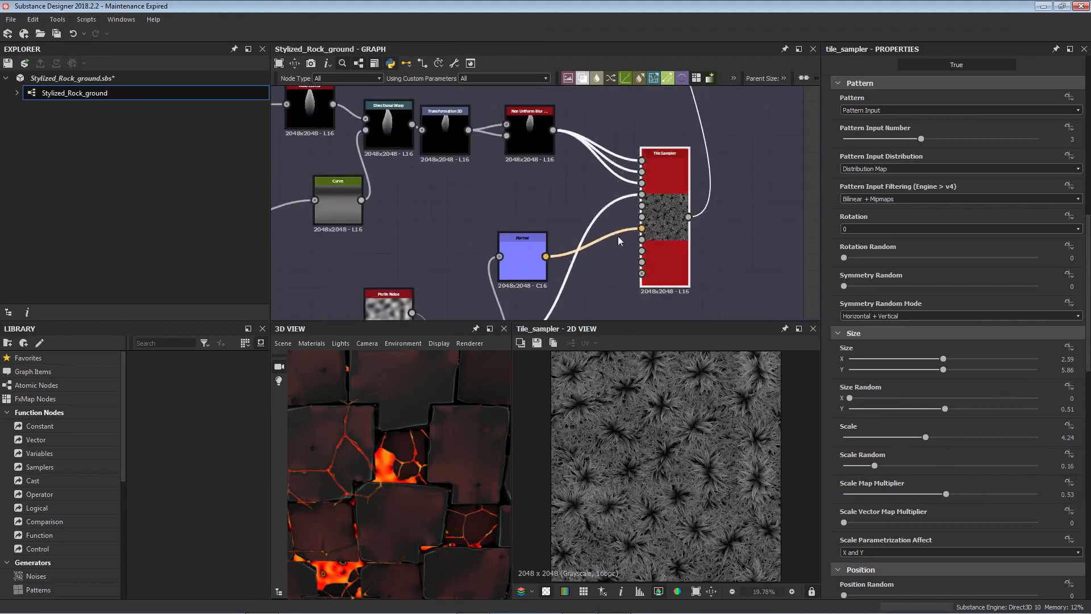
pyautogui.moveTo(573, 300); pyautogui.dragTo(563, 180, button='middle')
pyautogui.moveTo(595, 136); pyautogui.dragTo(568, 268, button='middle')
pyautogui.scroll(2, 613, 216)
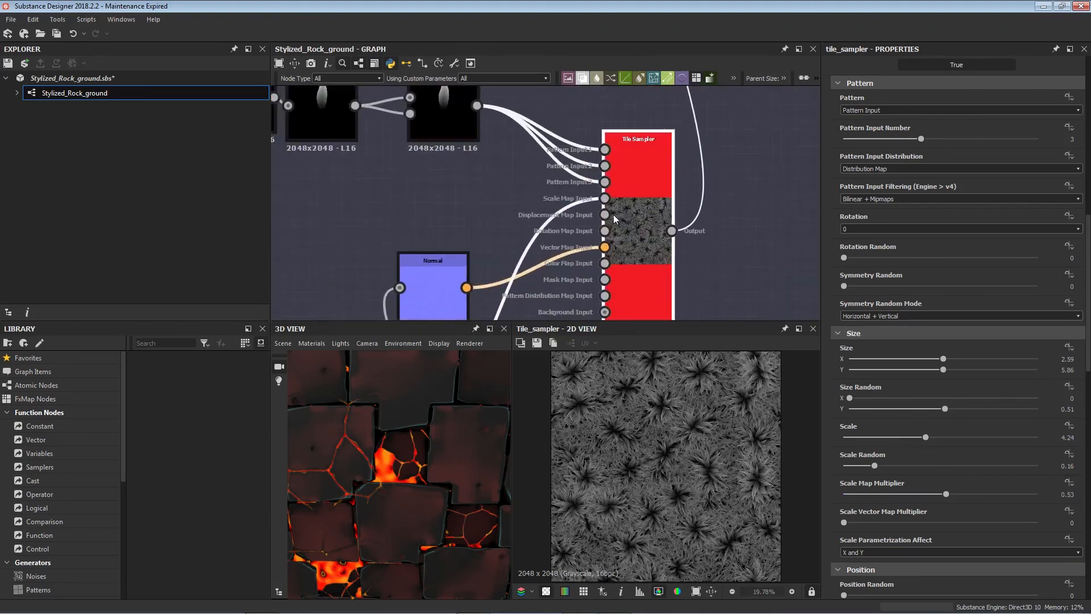
pyautogui.moveTo(555, 225); pyautogui.dragTo(513, 132, button='middle')
pyautogui.click(319, 270)
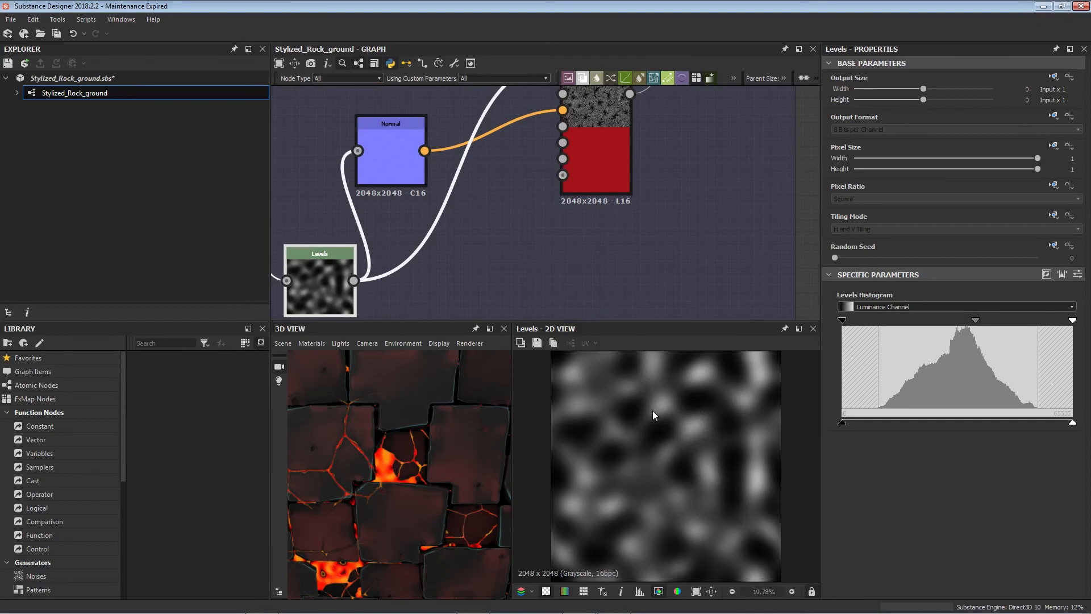
# - Preview the Tile Sampler again and examine its position and rotation parameters against a close-up of the grass pattern
pyautogui.moveTo(621, 236); pyautogui.dragTo(605, 326, button='middle')
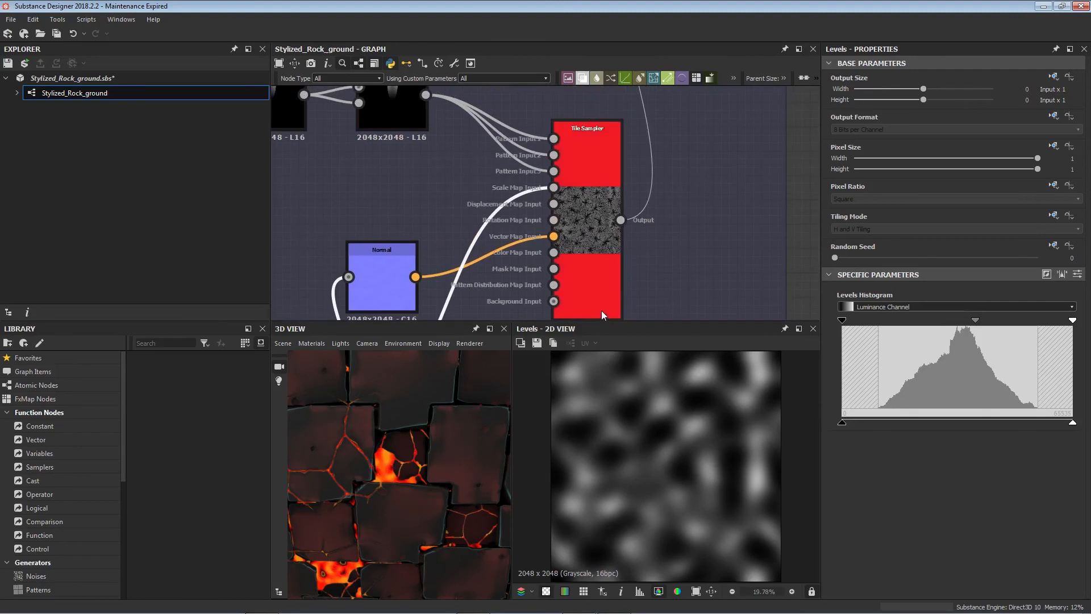
pyautogui.doubleClick(596, 234)
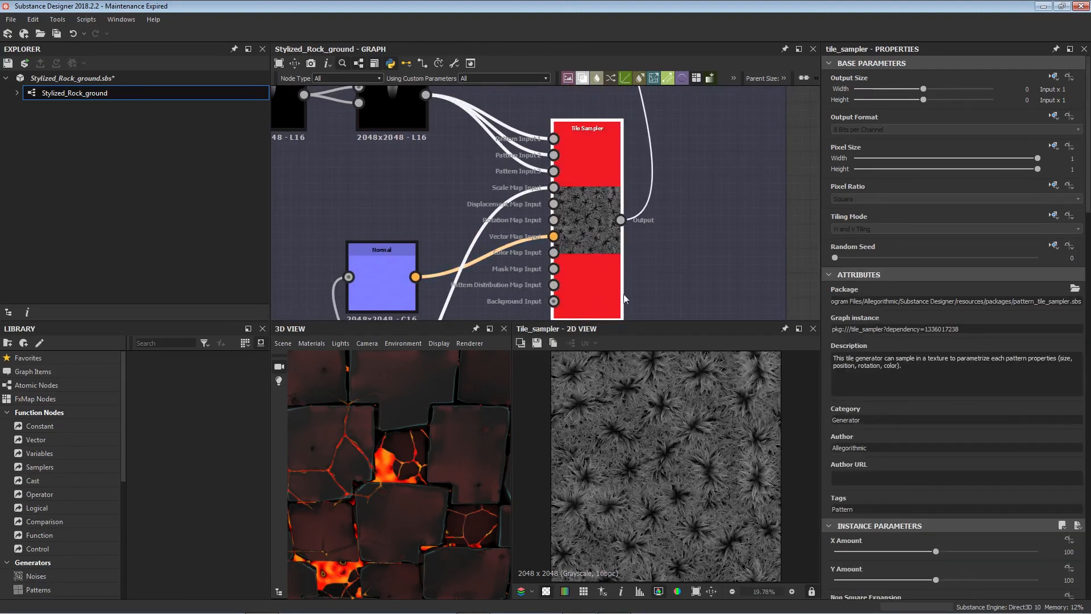
pyautogui.scroll(-15, 903, 452)
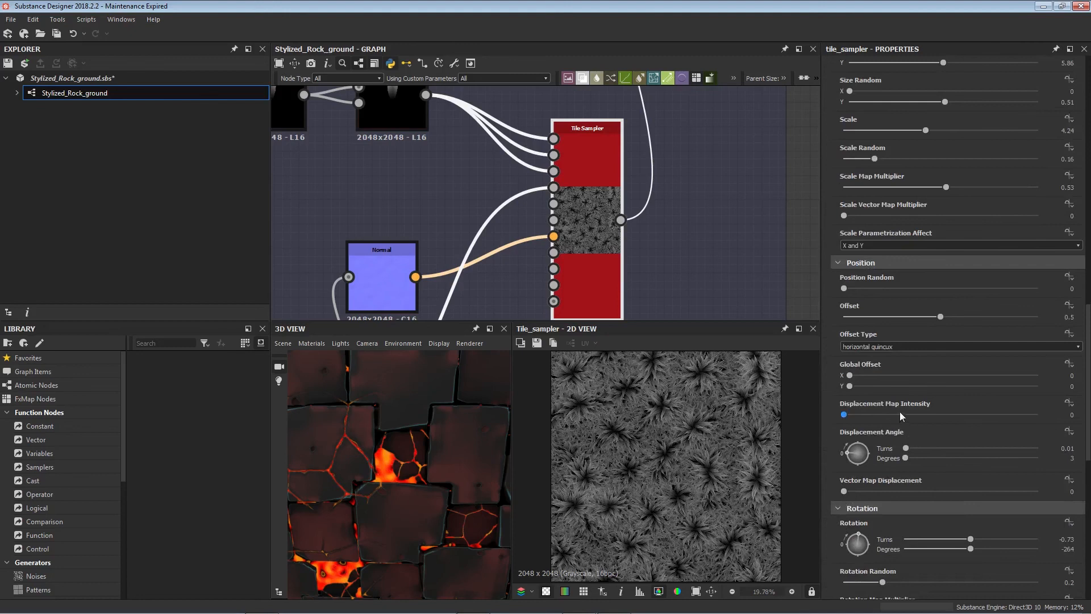
pyautogui.scroll(1, 892, 400)
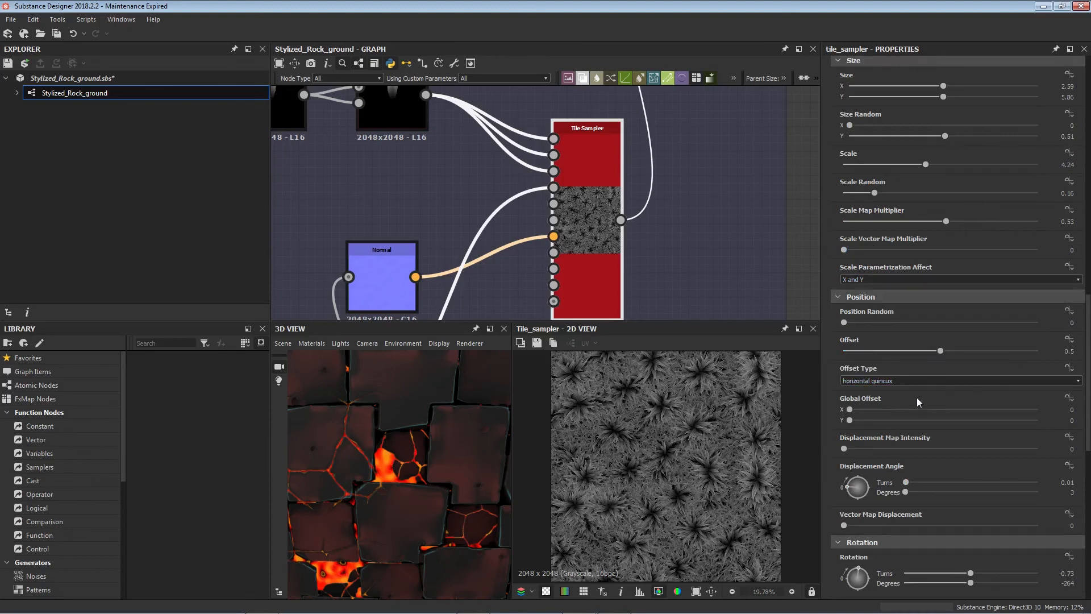
pyautogui.scroll(-2, 921, 438)
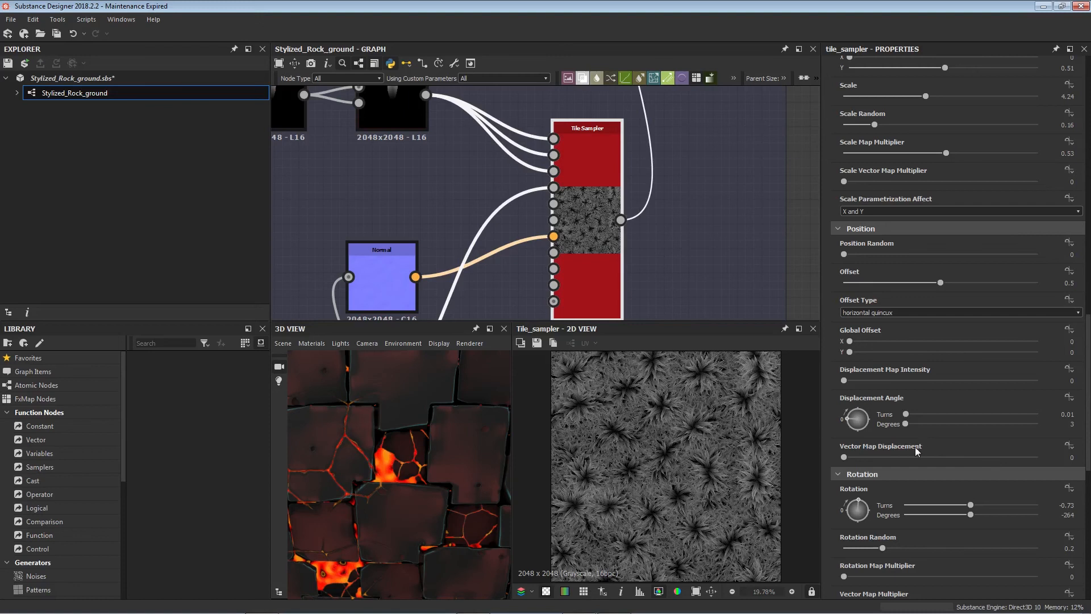
pyautogui.scroll(-1, 909, 466)
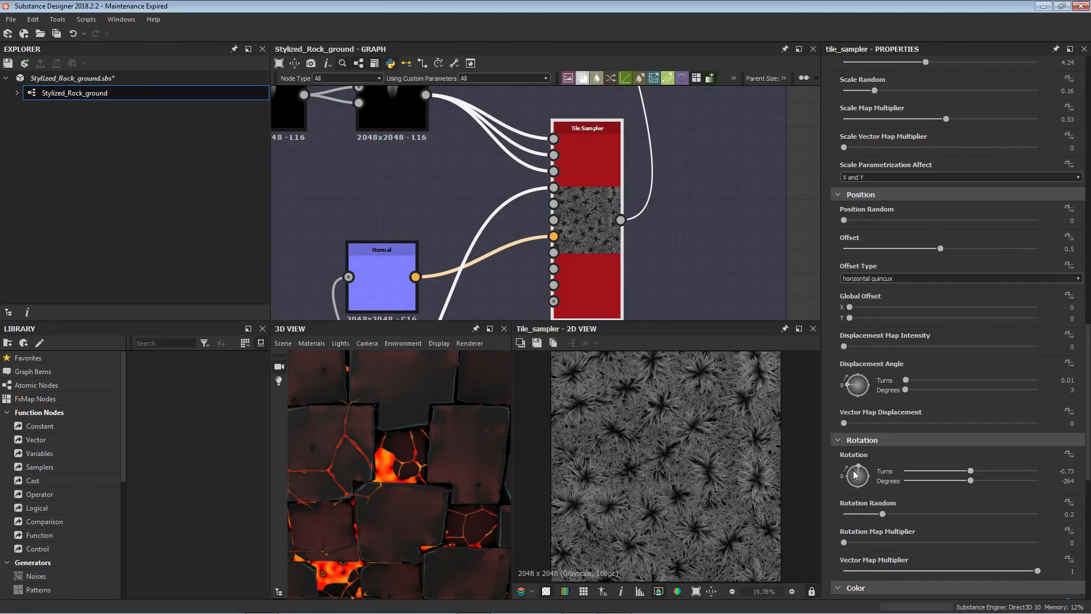
pyautogui.scroll(-1, 855, 474)
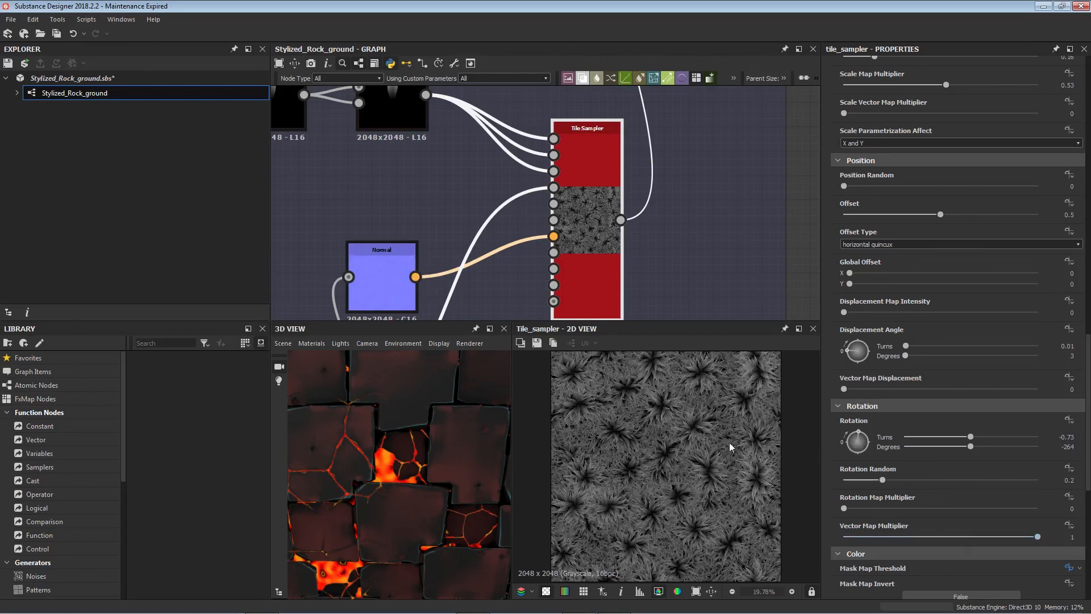
pyautogui.scroll(5, 728, 442)
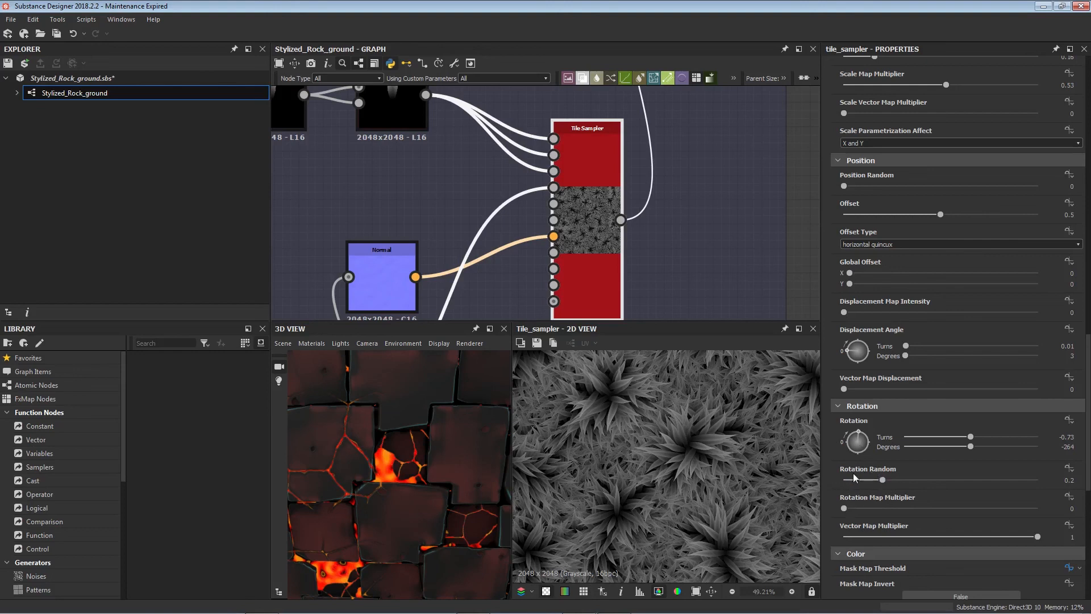
pyautogui.scroll(-4, 735, 490)
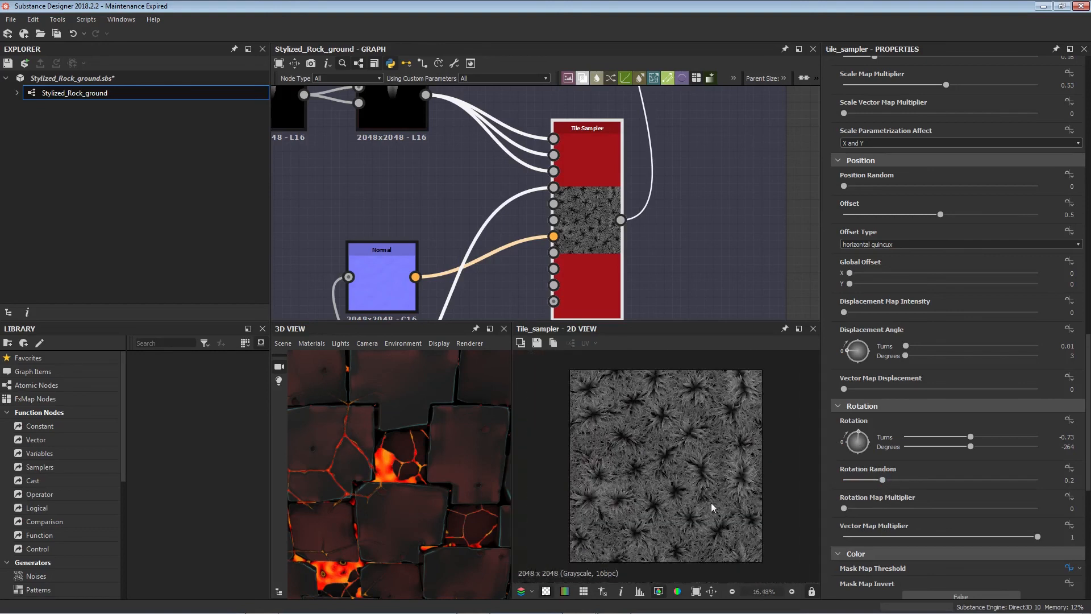
# - Review the Tile Sampler's mask and color parameters, and list the Color Parametrization Mode options, keeping Scale
pyautogui.scroll(-2, 966, 500)
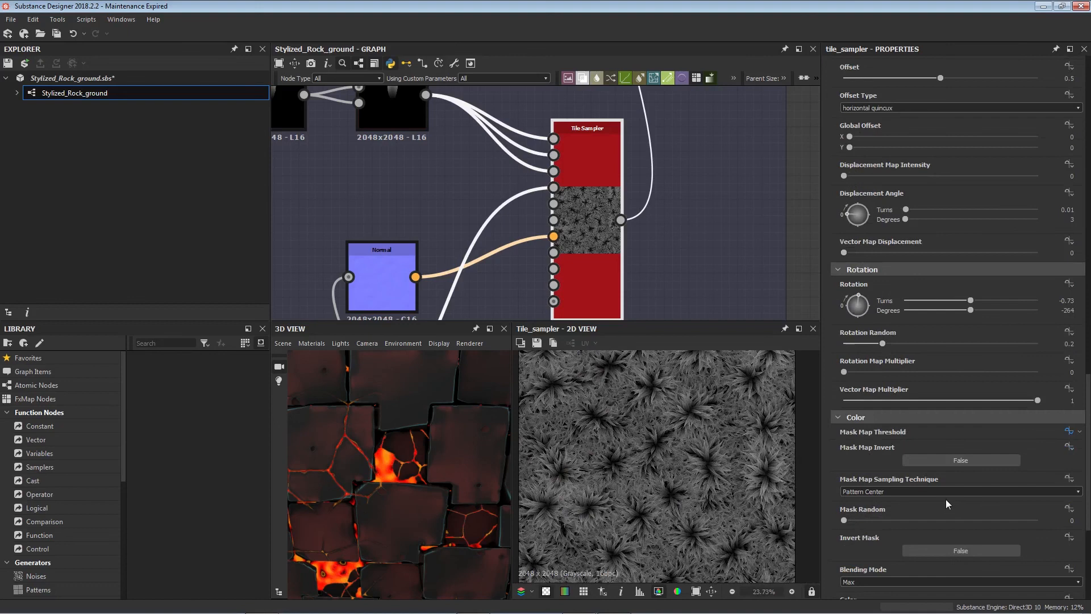
pyautogui.scroll(-1, 936, 502)
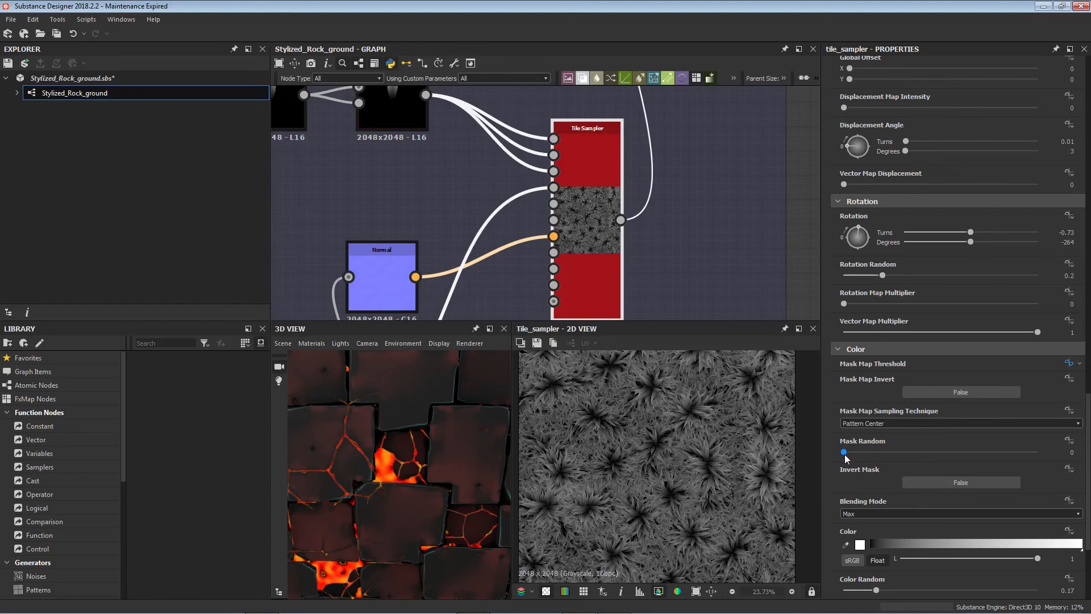
pyautogui.scroll(-2, 853, 481)
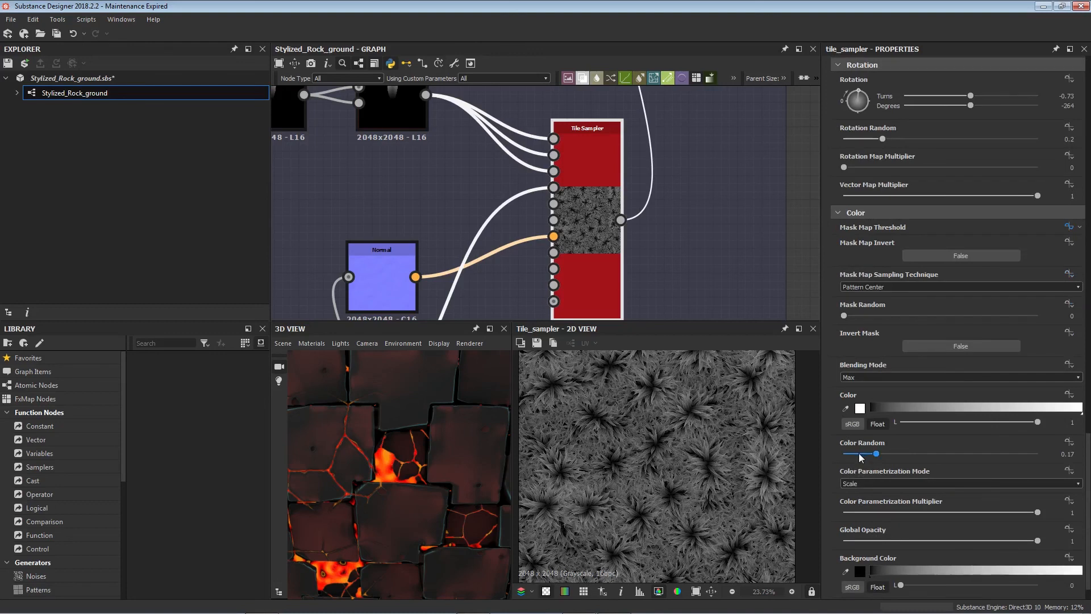
pyautogui.click(878, 482)
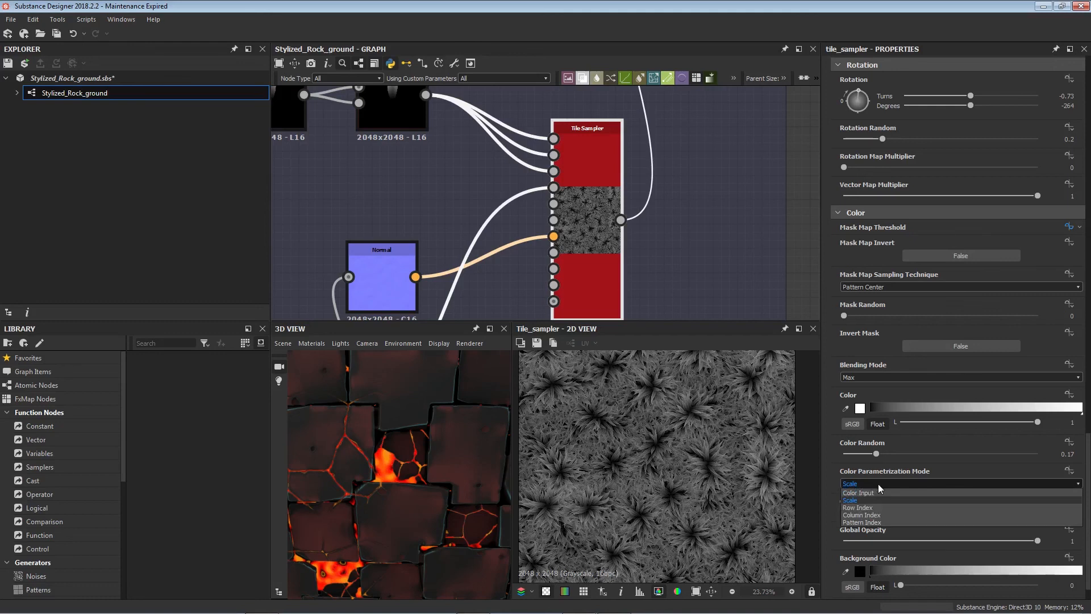
pyautogui.click(878, 485)
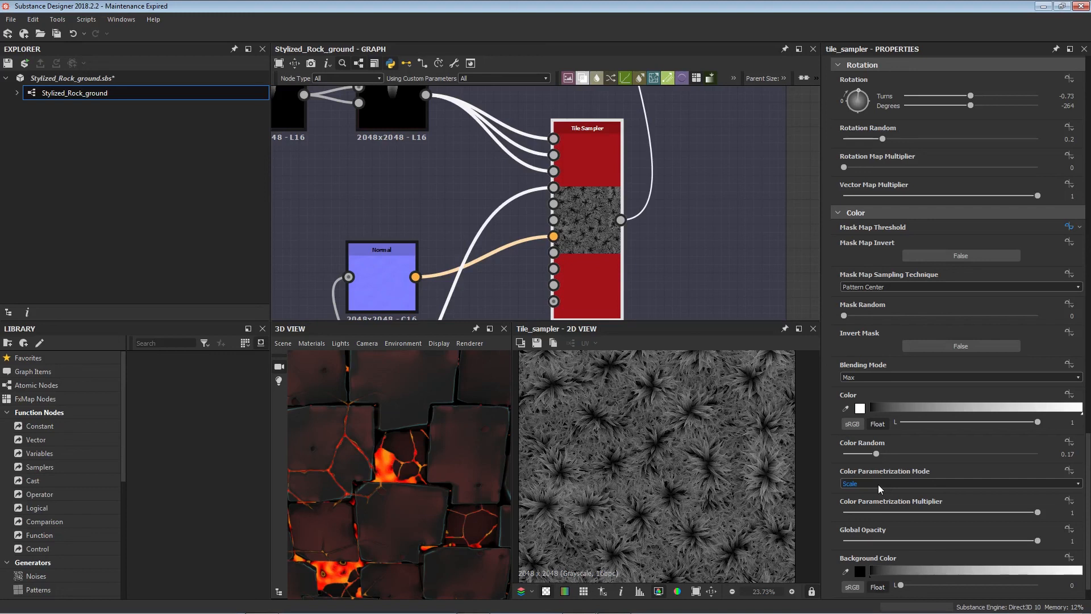
pyautogui.scroll(-1, 878, 485)
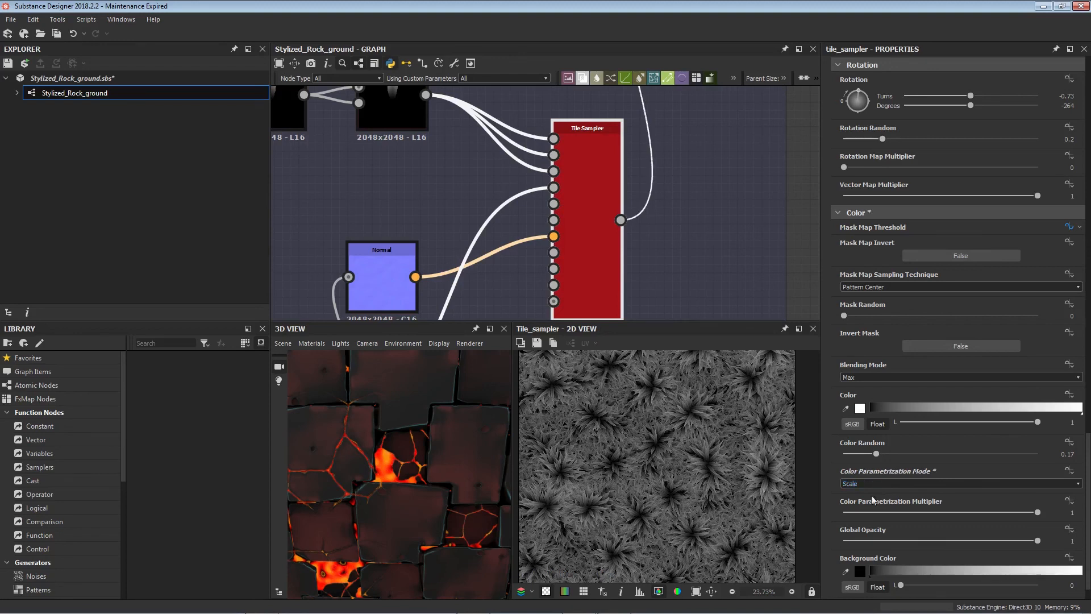
pyautogui.scroll(-1, 830, 505)
pyautogui.scroll(15, 830, 507)
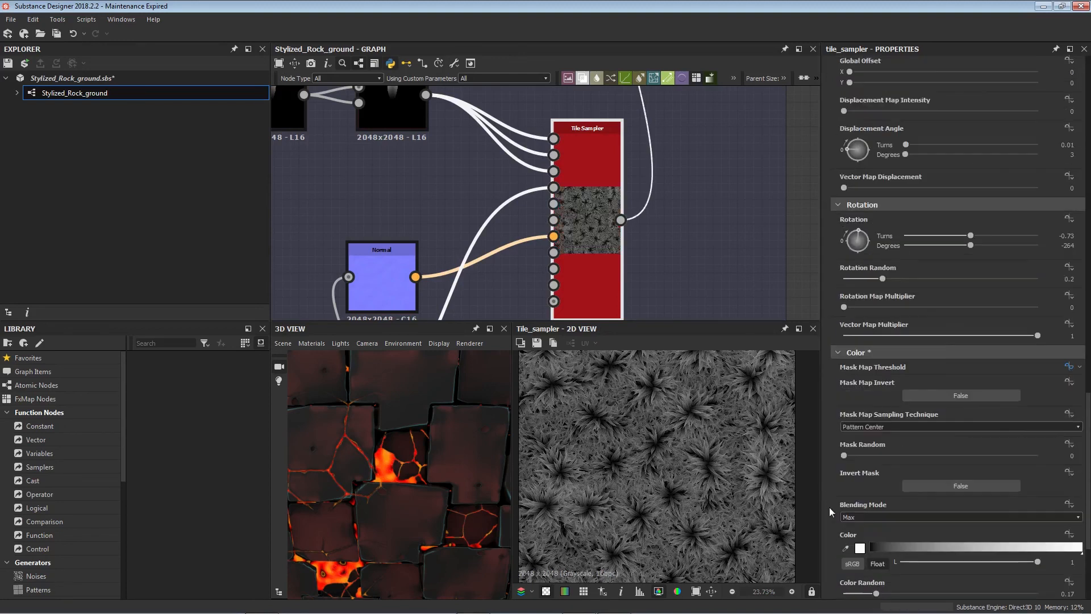
# - Follow the Tile Sampler's output to the Histogram Scan node above the Grass frame and preview it
pyautogui.click(669, 247)
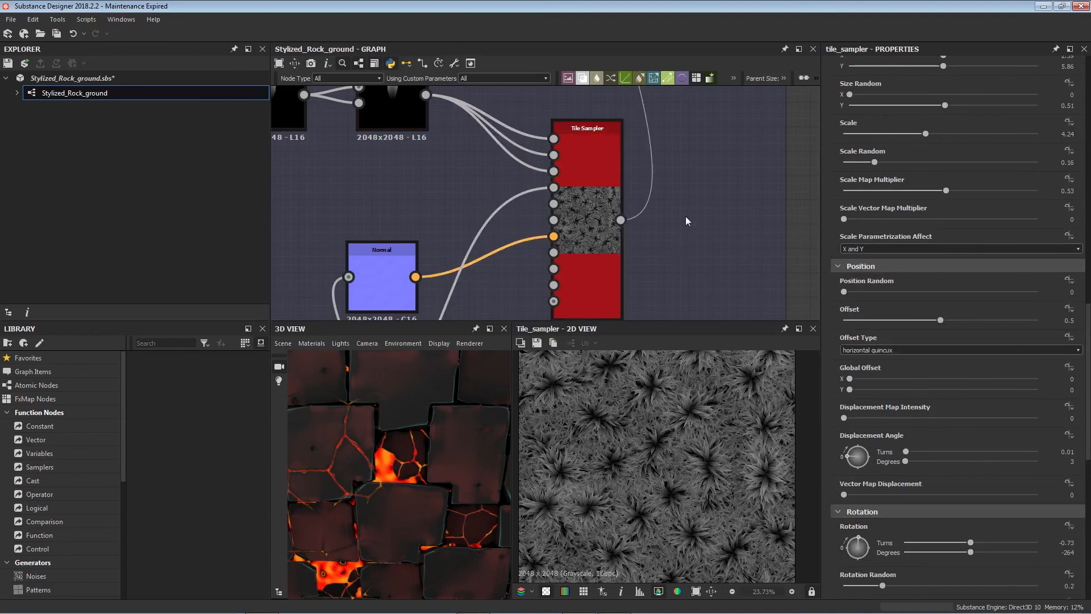
pyautogui.scroll(-5, 685, 215)
pyautogui.moveTo(681, 208); pyautogui.dragTo(662, 318, button='middle')
pyautogui.moveTo(565, 171); pyautogui.dragTo(602, 309, button='middle')
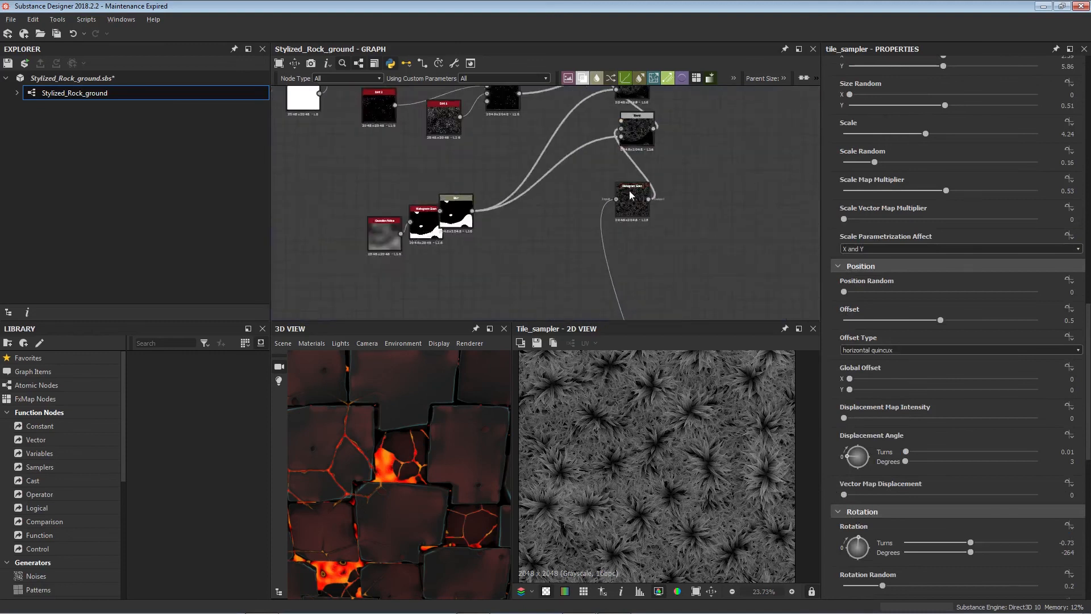
pyautogui.scroll(5, 629, 189)
pyautogui.doubleClick(636, 213)
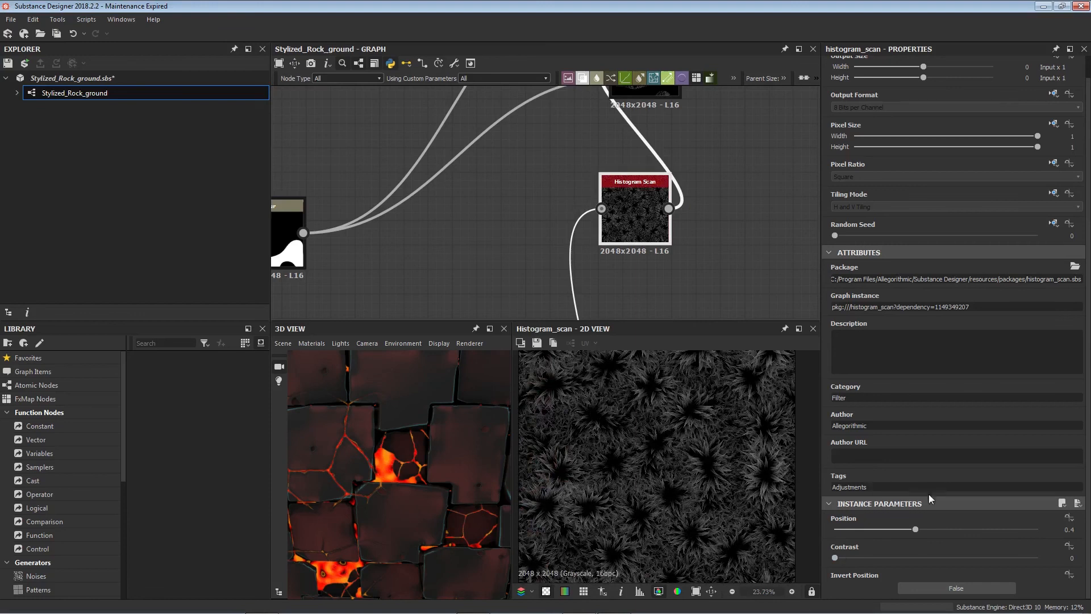
# - Locate the Gaussian Noise mask branch and preview the Blend node that applies it to the grass
pyautogui.moveTo(550, 195); pyautogui.dragTo(575, 269, button='middle')
pyautogui.scroll(-2, 579, 260)
pyautogui.moveTo(425, 248); pyautogui.dragTo(579, 178, button='middle')
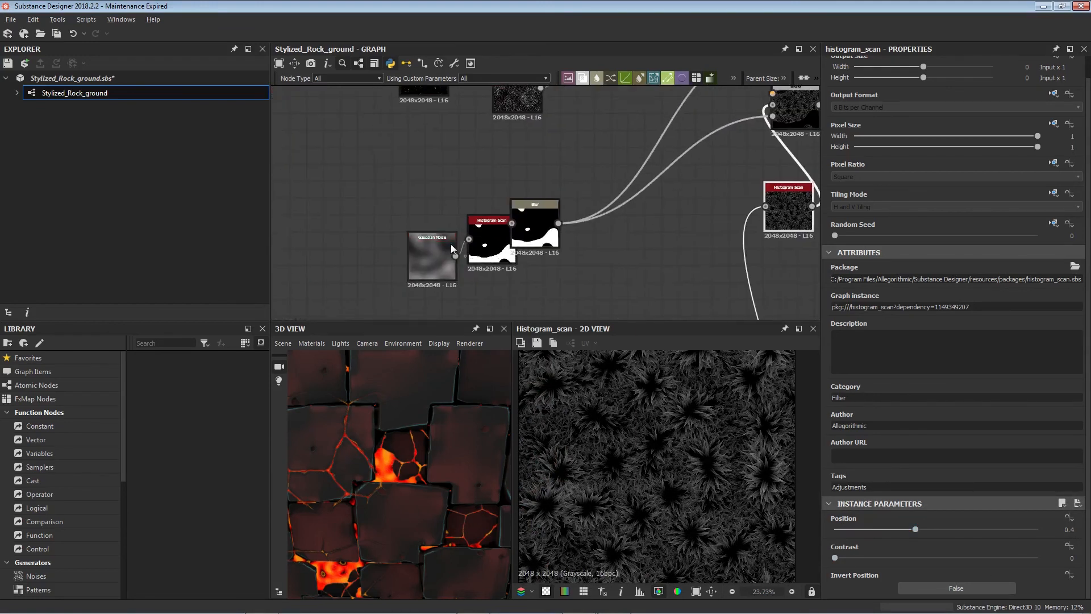
pyautogui.doubleClick(431, 256)
pyautogui.doubleClick(798, 113)
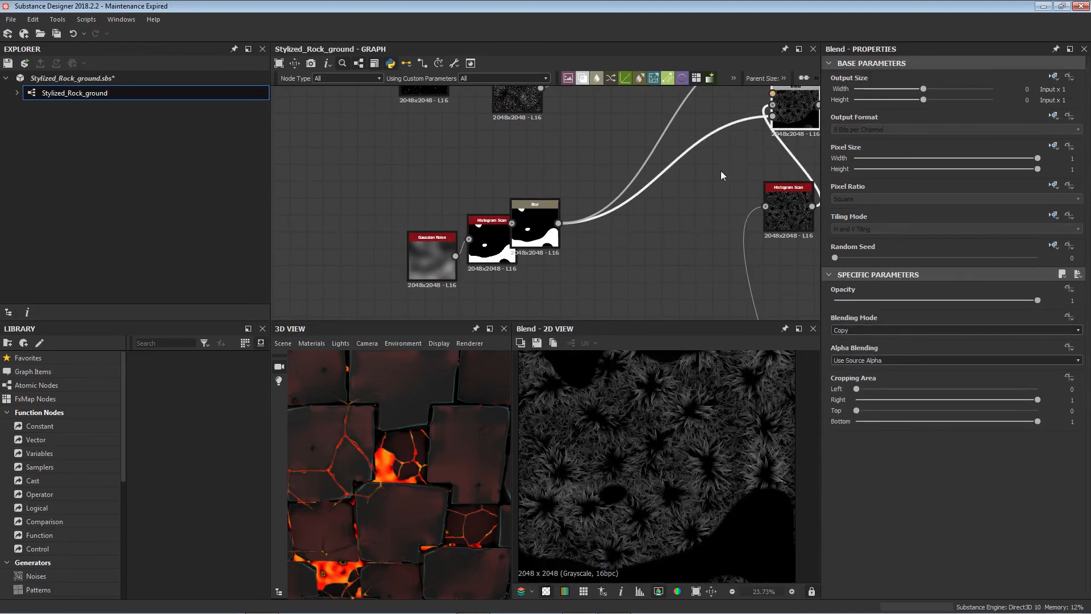
pyautogui.moveTo(795, 170); pyautogui.dragTo(467, 170, button='middle')
pyautogui.moveTo(706, 192); pyautogui.dragTo(836, 223, button='middle')
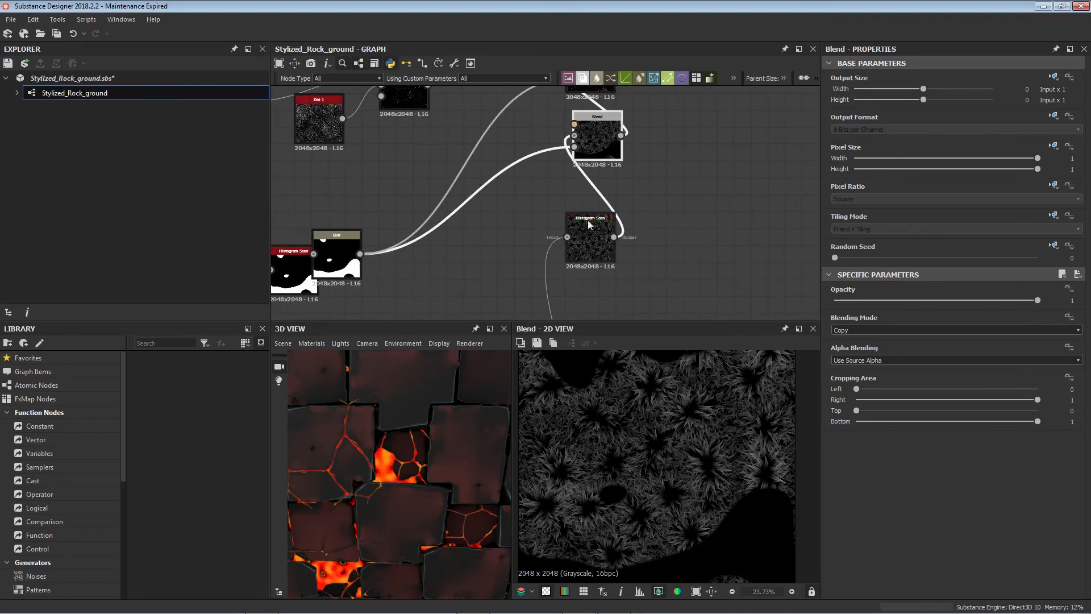
pyautogui.moveTo(588, 220); pyautogui.dragTo(765, 249, button='middle')
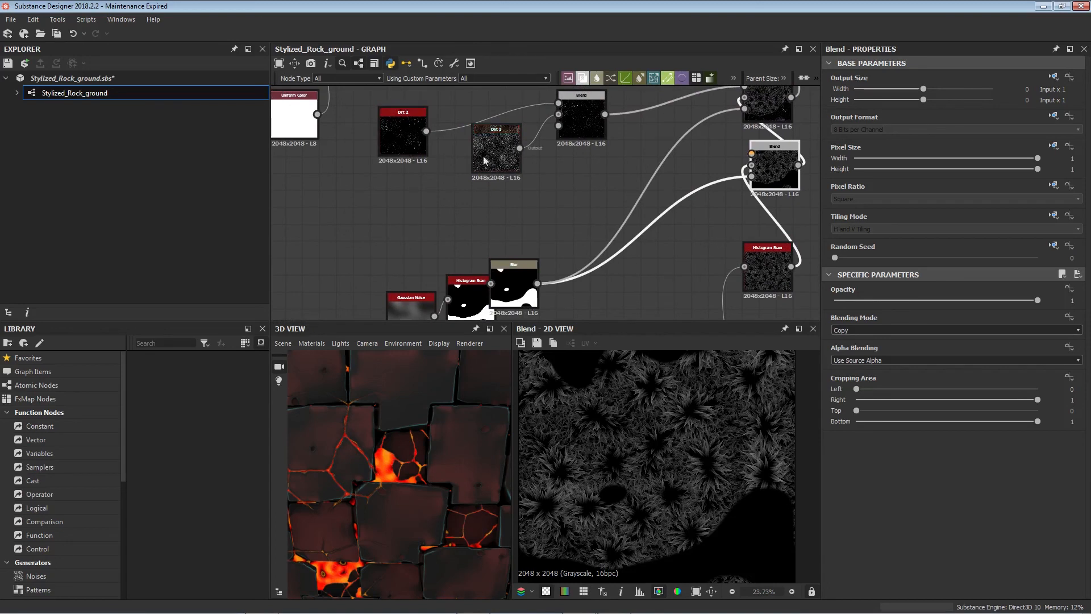
# - Preview the mask chain of Gaussian Noise, Histogram Scan and Blur with their parameters, ending at the grass Blend it feeds
pyautogui.moveTo(411, 317); pyautogui.dragTo(480, 244, button='middle')
pyautogui.click(479, 244)
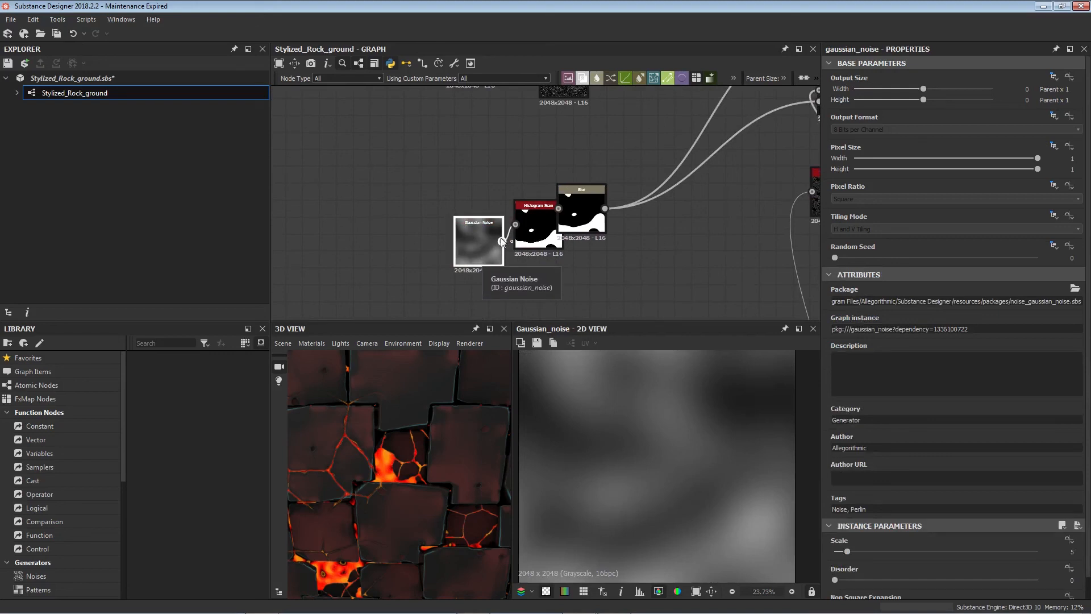
pyautogui.click(527, 241)
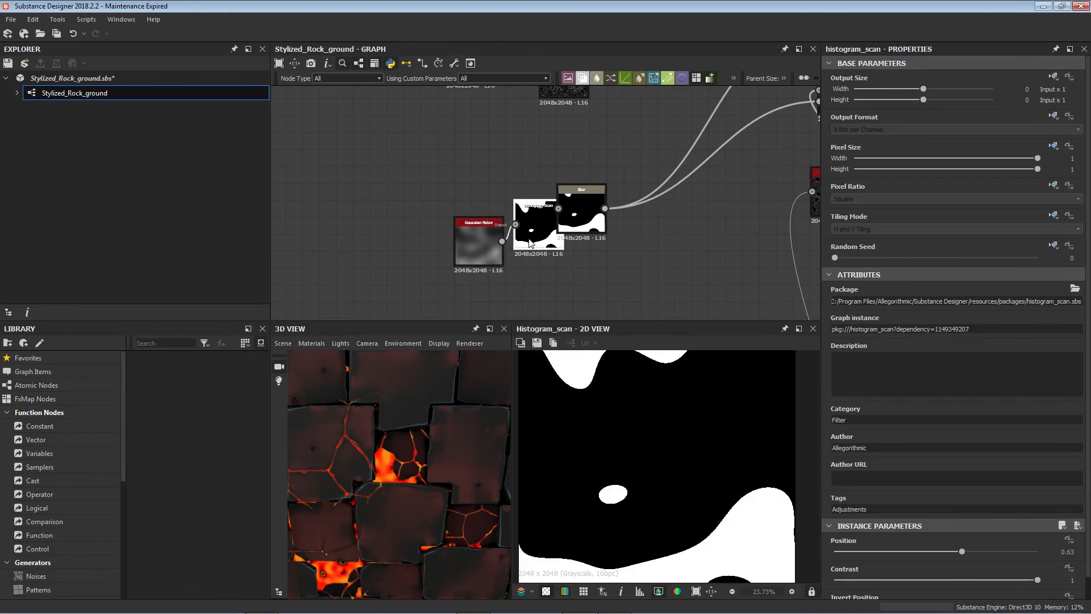
pyautogui.scroll(-1, 935, 478)
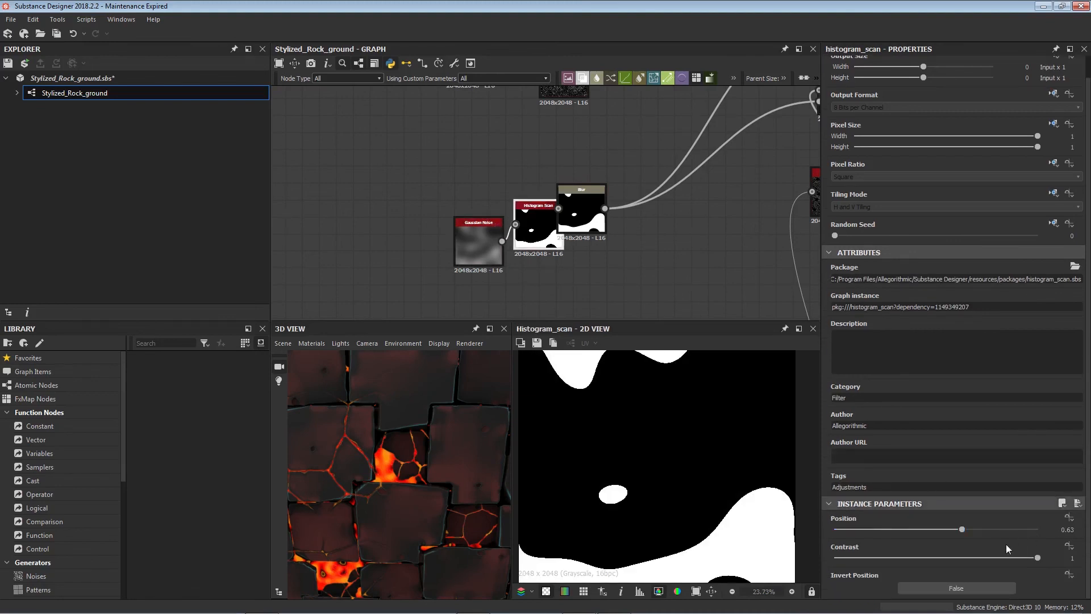
pyautogui.doubleClick(601, 224)
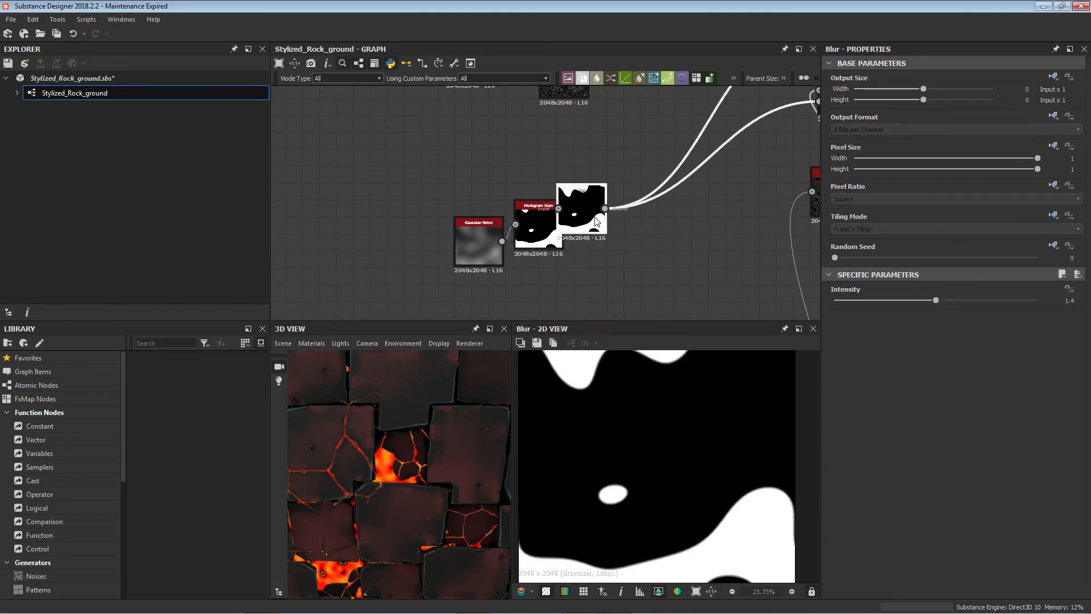
pyautogui.moveTo(746, 200); pyautogui.dragTo(571, 311, button='middle')
pyautogui.click(660, 209)
pyautogui.doubleClick(661, 208)
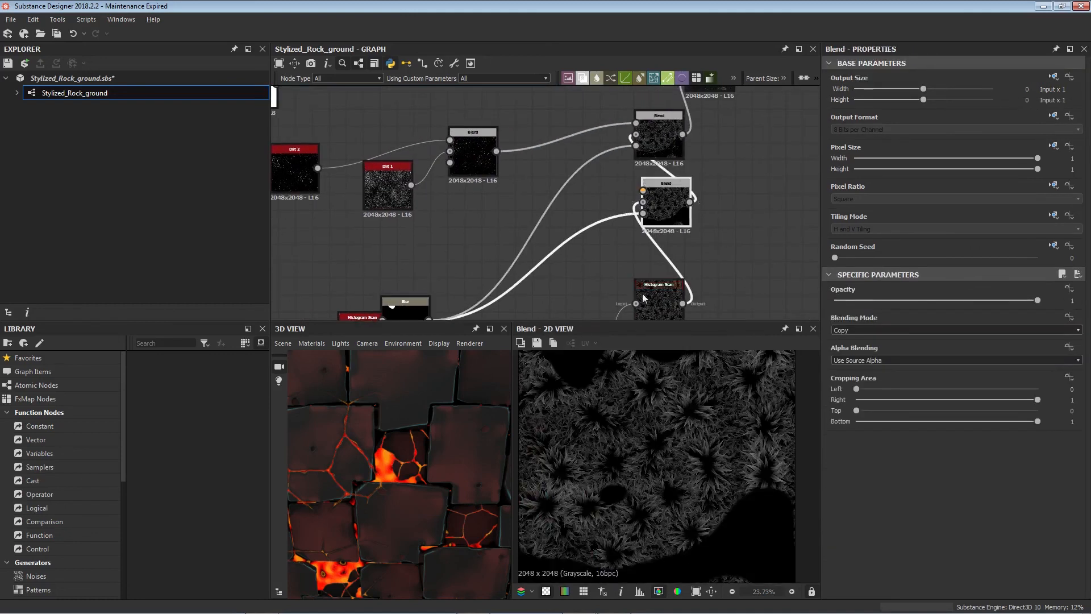
# - Preview the Dirt 2 and Dirt 1 noises, the Blend combining them, and the Blend that adds them to the grass
pyautogui.moveTo(624, 150); pyautogui.dragTo(720, 222, button='middle')
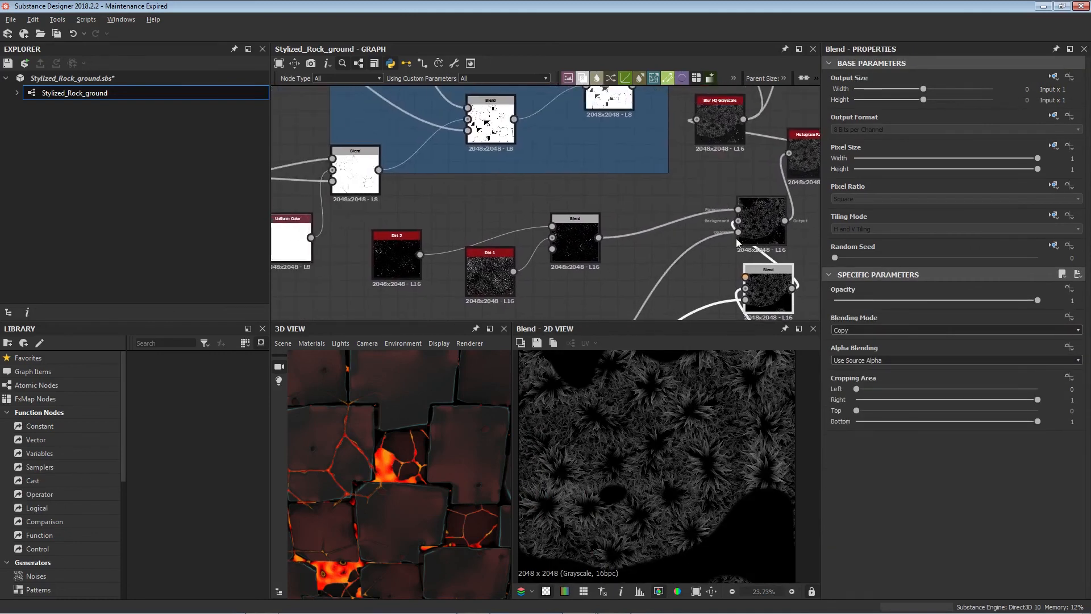
pyautogui.moveTo(433, 242); pyautogui.dragTo(513, 243, button='middle')
pyautogui.doubleClick(474, 245)
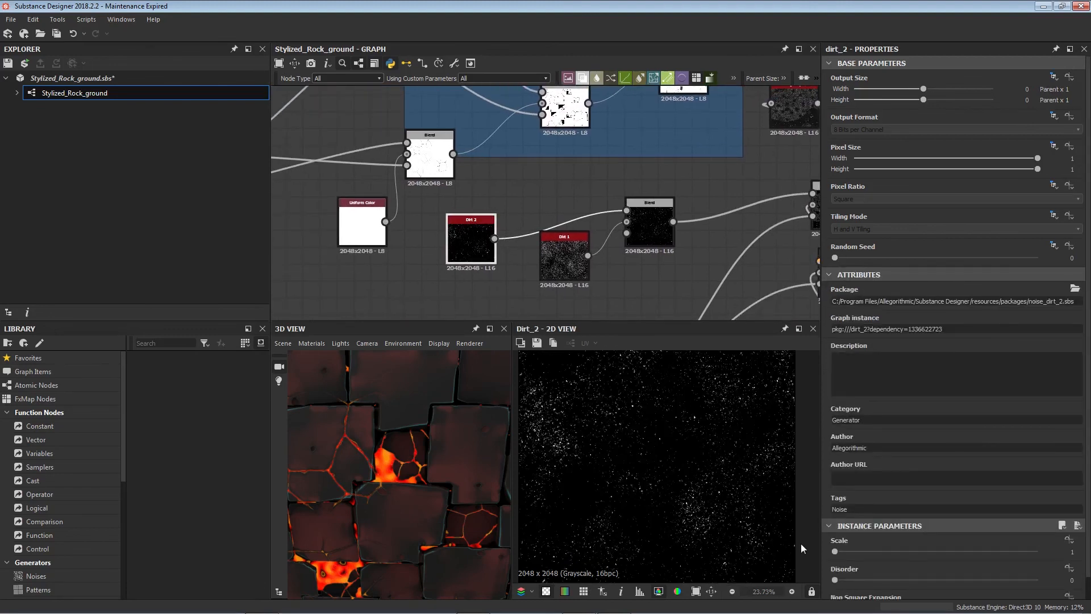
pyautogui.scroll(-1, 866, 555)
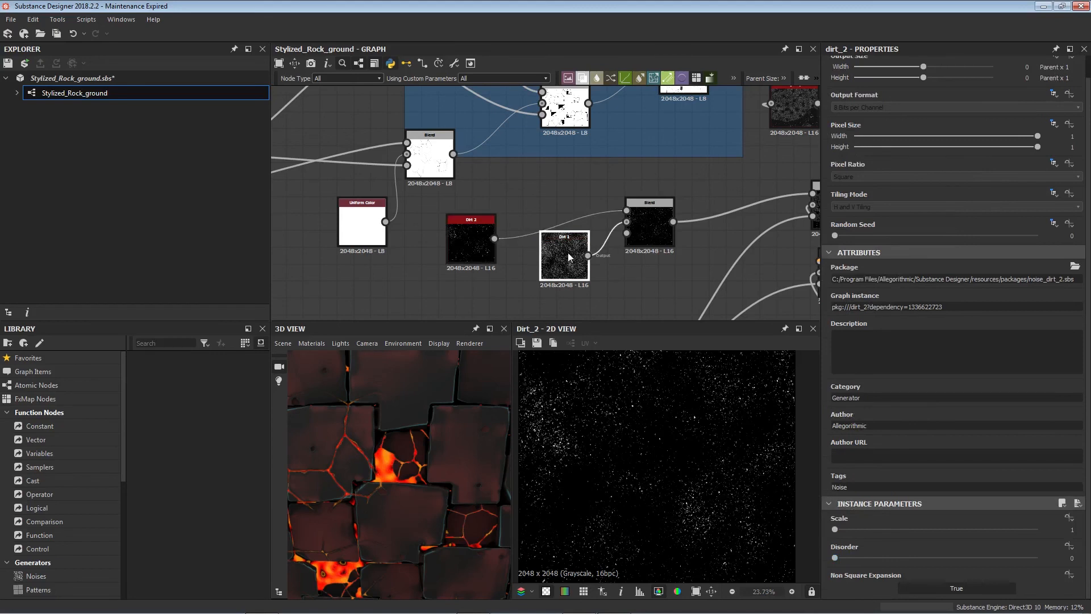
pyautogui.doubleClick(565, 258)
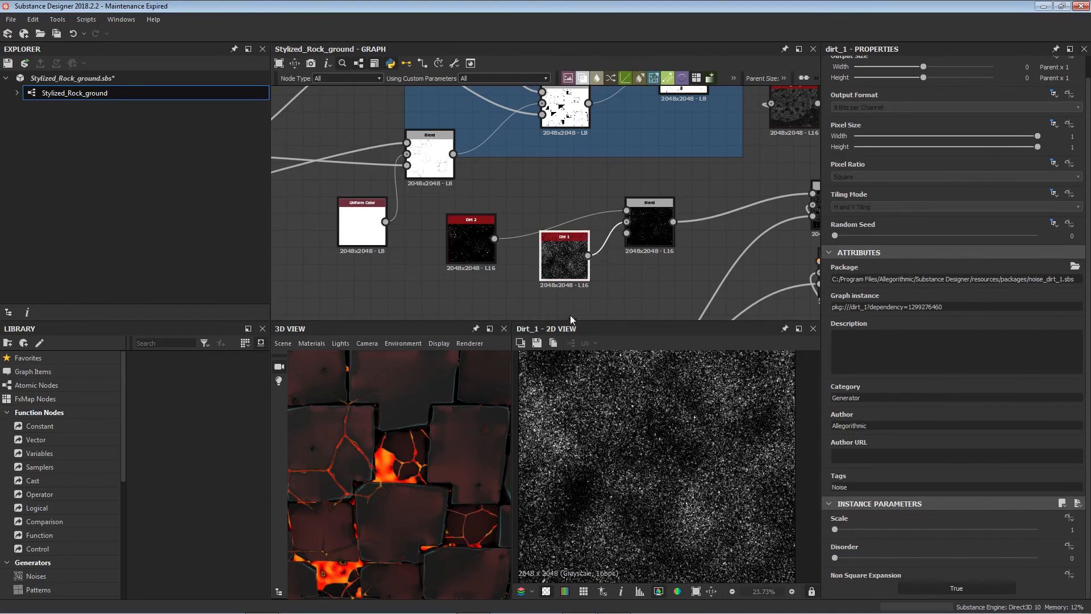
pyautogui.doubleClick(653, 222)
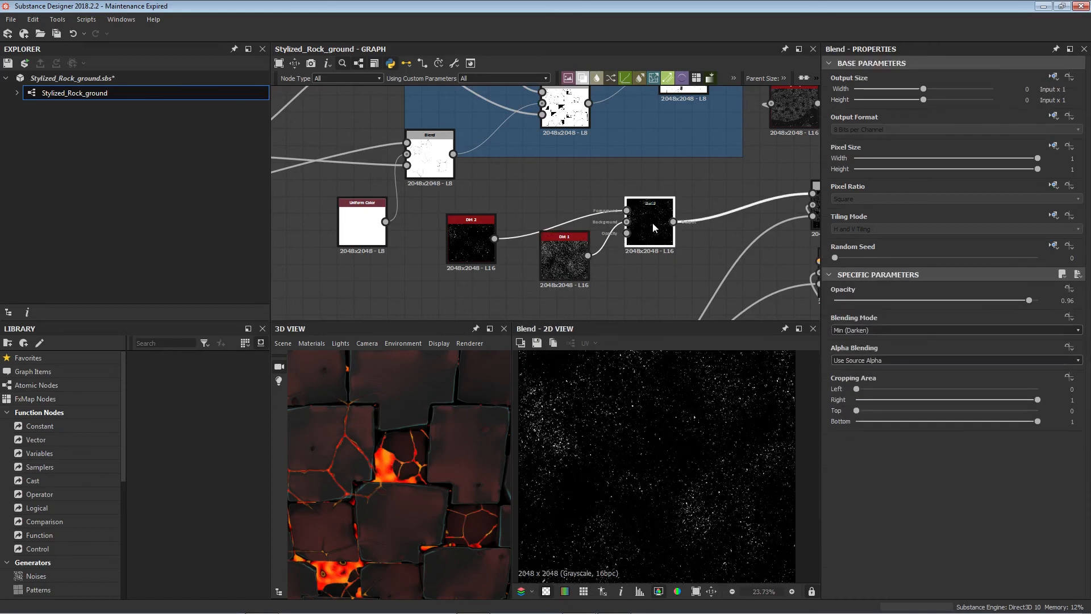
pyautogui.moveTo(754, 235); pyautogui.dragTo(488, 244, button='middle')
pyautogui.doubleClick(496, 247)
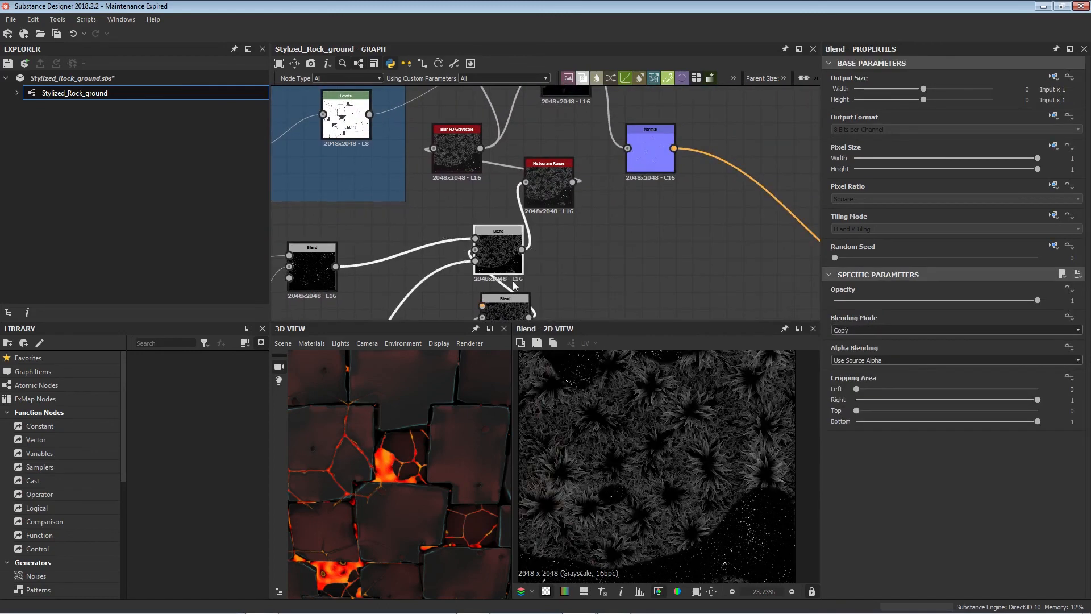
# - Move the grass-and-dirt Blend beneath the Histogram Range node and the mask's Blur clear of its Histogram Scan
pyautogui.moveTo(538, 263); pyautogui.dragTo(605, 169, button='middle')
pyautogui.moveTo(568, 162); pyautogui.dragTo(619, 159)
pyautogui.moveTo(532, 209); pyautogui.dragTo(600, 70, button='middle')
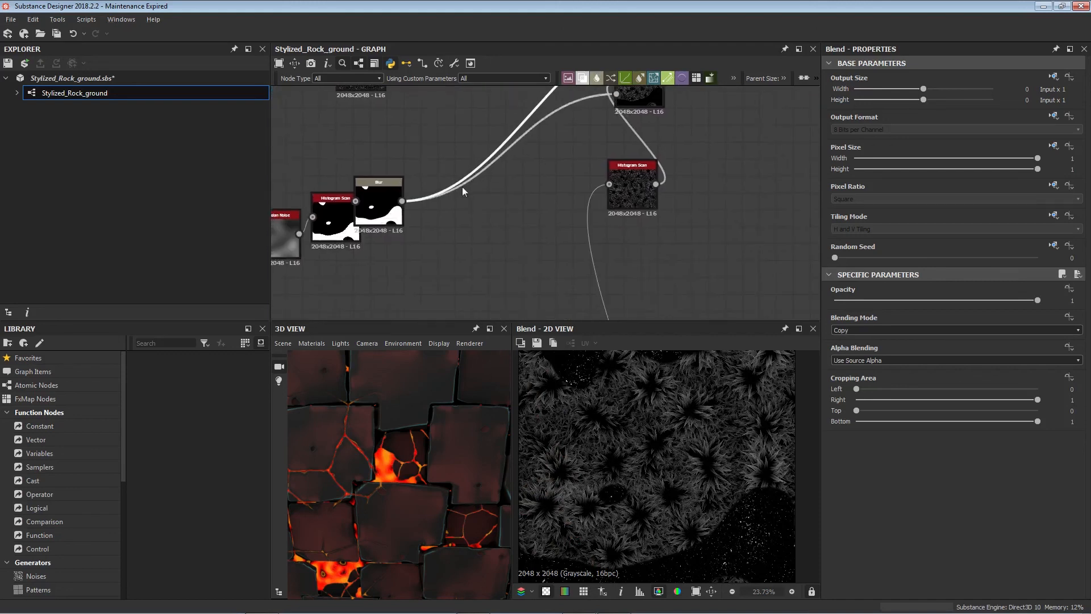
pyautogui.moveTo(370, 205); pyautogui.dragTo(404, 188)
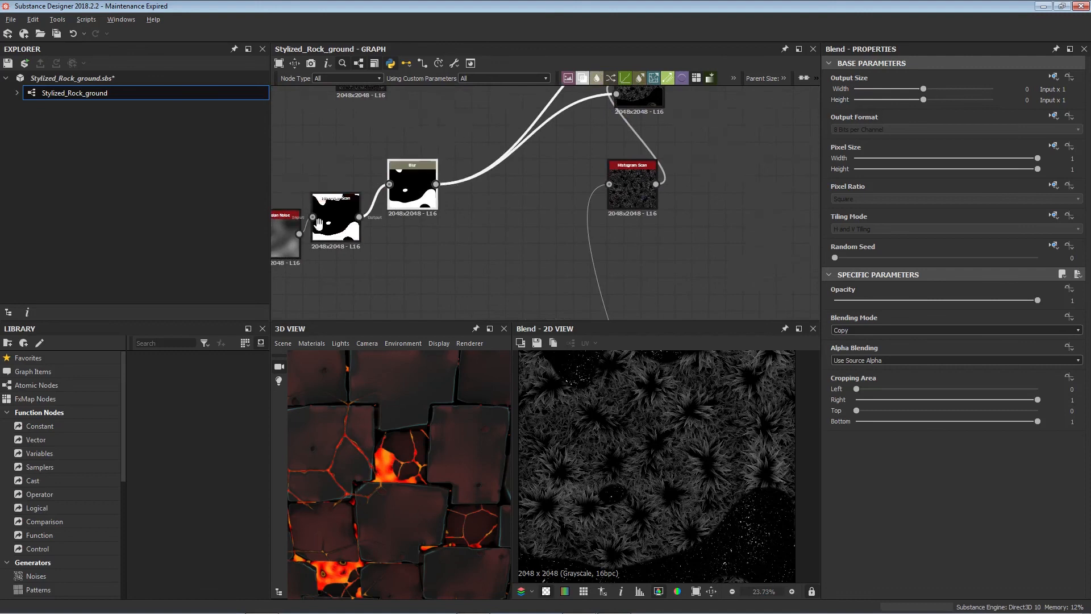
pyautogui.moveTo(315, 219); pyautogui.dragTo(395, 274, button='middle')
pyautogui.moveTo(624, 145); pyautogui.dragTo(507, 228, button='middle')
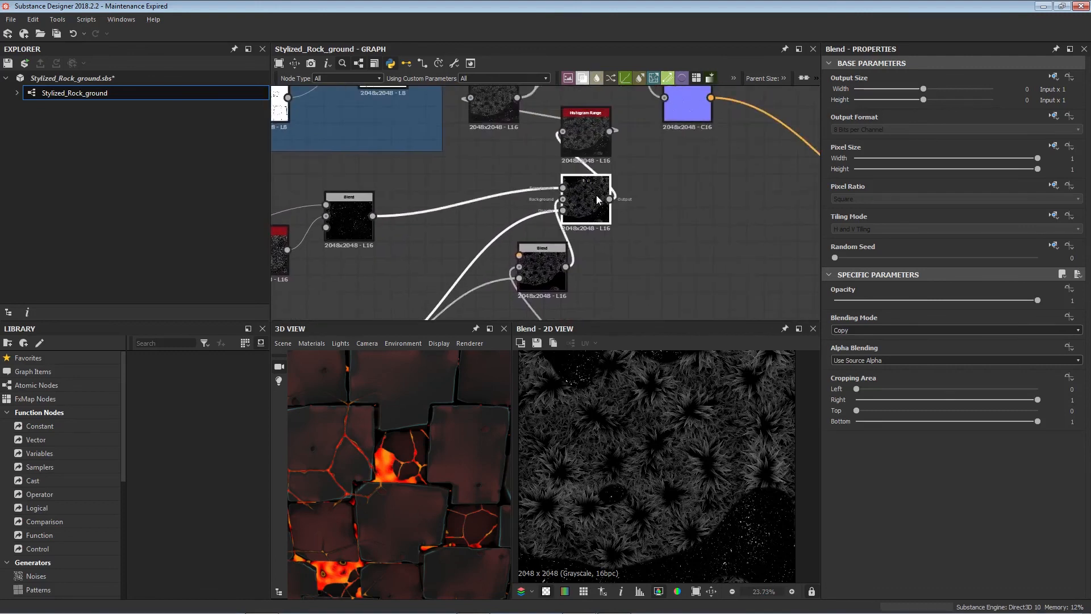
pyautogui.click(586, 202)
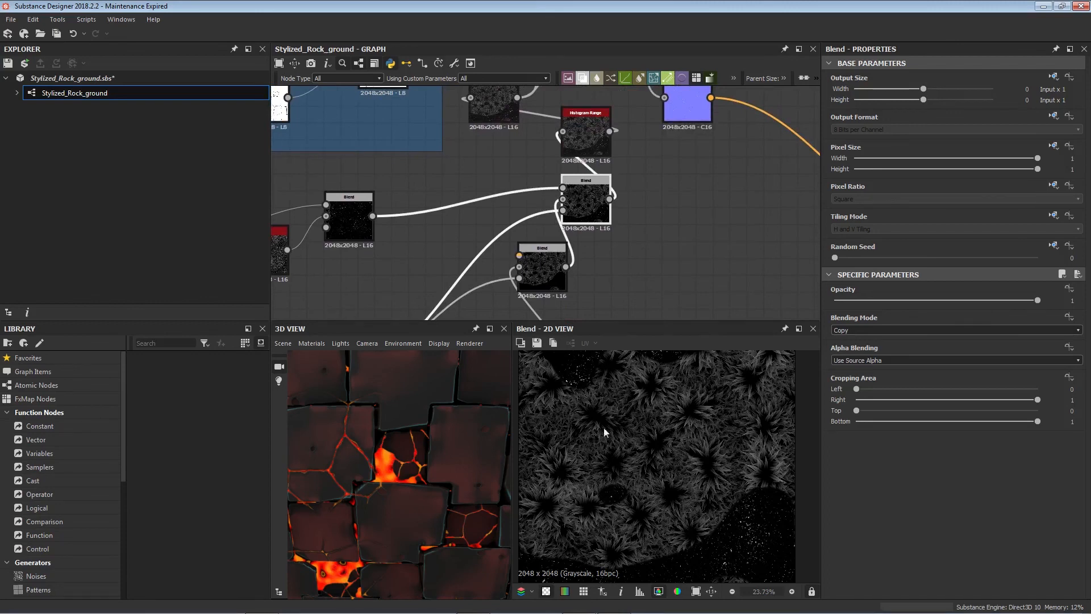
# - Move the Blur HQ Grayscale node up closer to the Blend it feeds and preview it
pyautogui.moveTo(622, 179); pyautogui.dragTo(605, 271, button='middle')
pyautogui.click(590, 268)
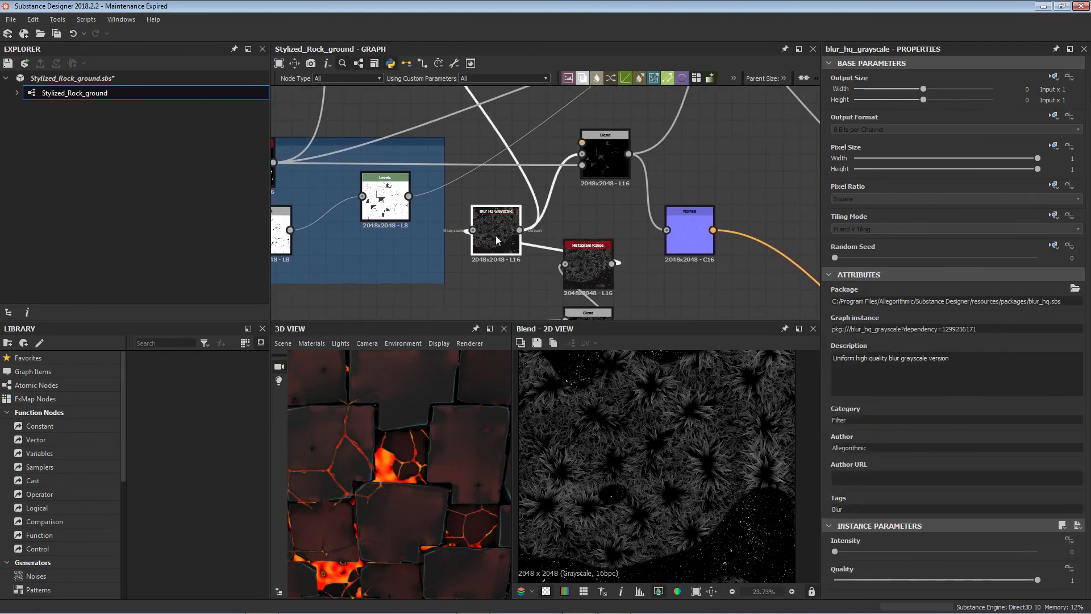
pyautogui.moveTo(495, 235); pyautogui.dragTo(527, 209)
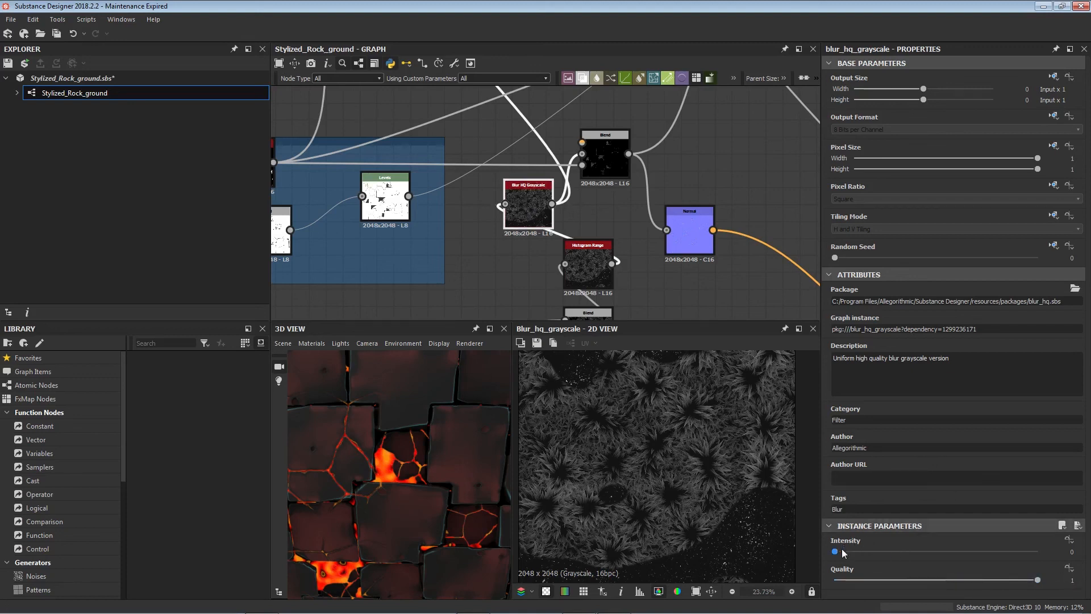
# - Try a Blur HQ Grayscale intensity of 2.32, and undo the change
pyautogui.moveTo(844, 552); pyautogui.dragTo(867, 553)
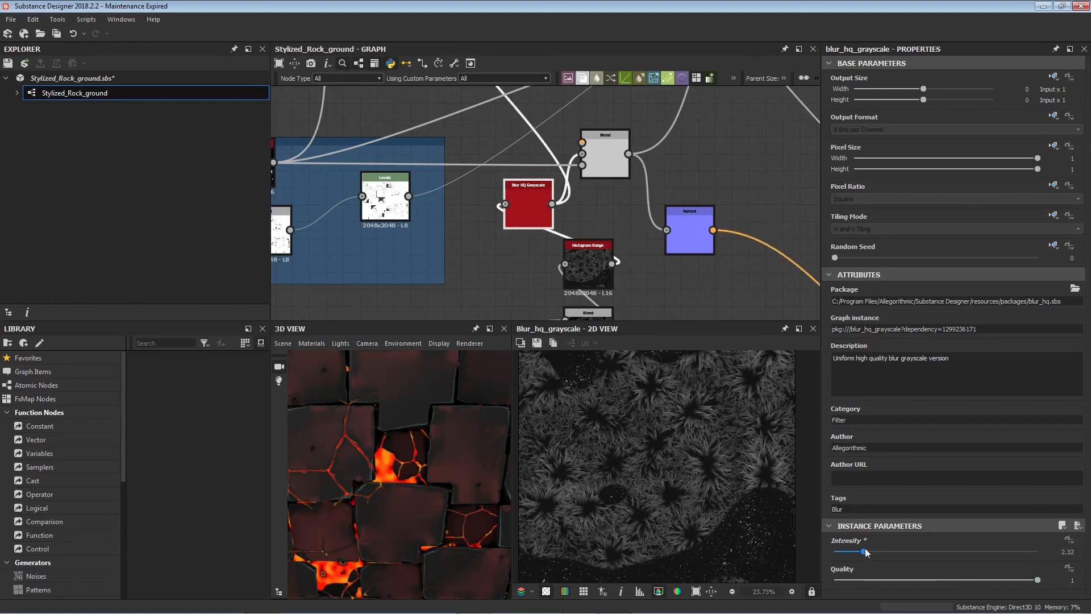
pyautogui.hotkey('ctrl', 'z')
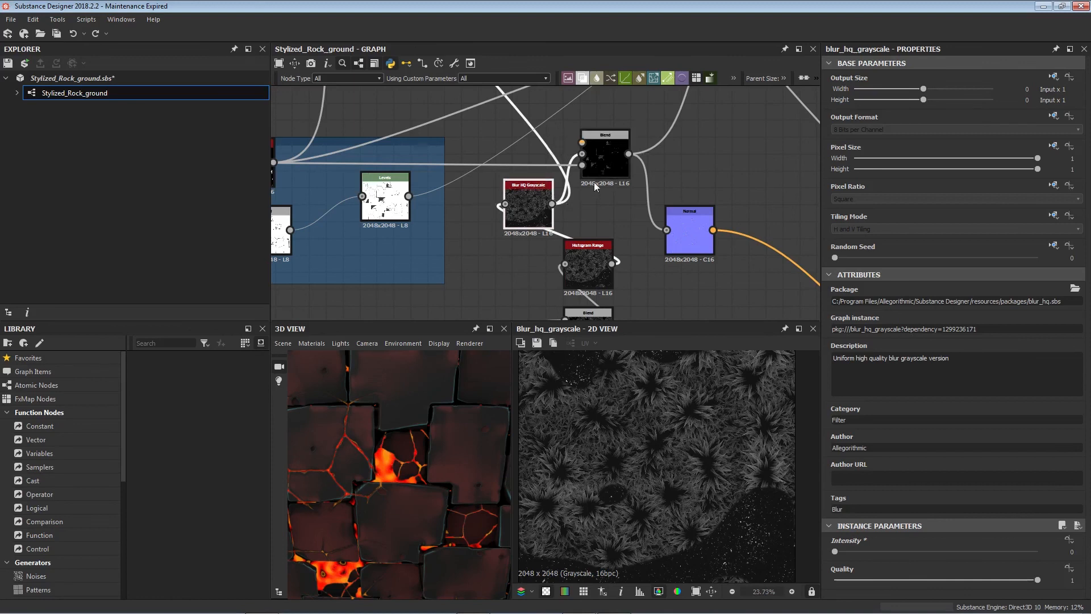
# - Preview the Normal node generated from the masked grass Blend and view its whole map
pyautogui.moveTo(630, 206); pyautogui.dragTo(618, 270, button='middle')
pyautogui.moveTo(688, 292); pyautogui.dragTo(568, 241, button='middle')
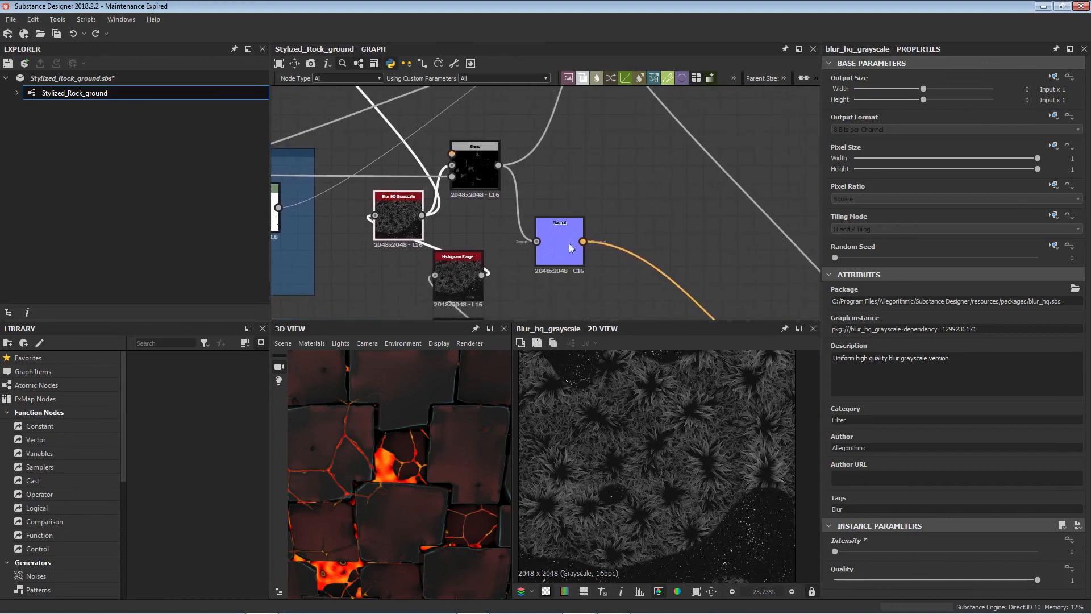
pyautogui.doubleClick(558, 242)
pyautogui.scroll(-3, 624, 420)
pyautogui.scroll(2, 623, 420)
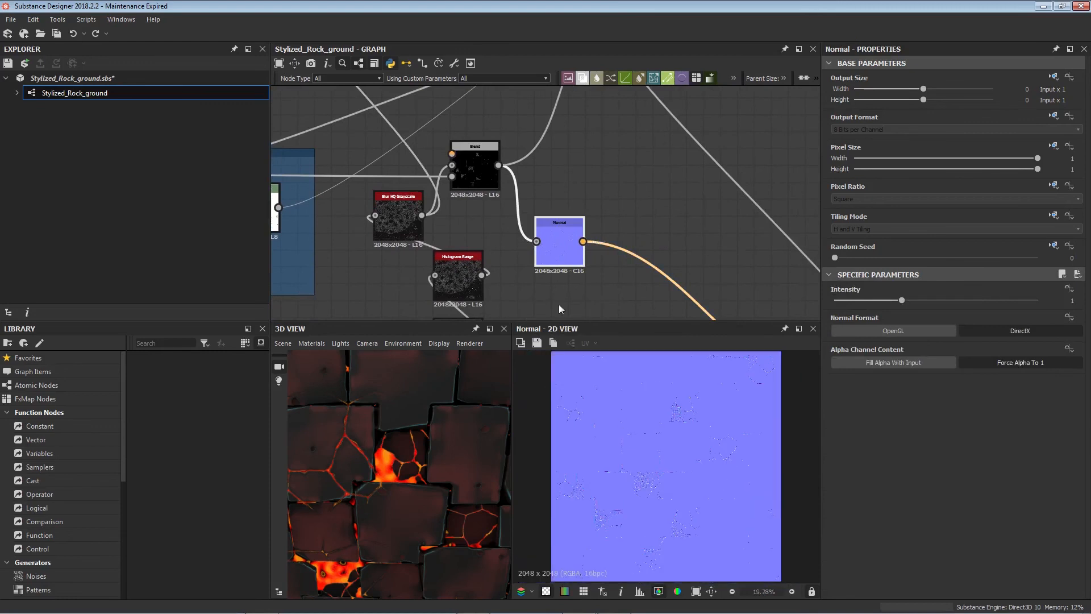
# - Trace the grass Normal node's output to the node it feeds and preview the Blend beside the Lava Crack frame
pyautogui.moveTo(490, 149); pyautogui.dragTo(571, 217, button='middle')
pyautogui.scroll(-5, 574, 219)
pyautogui.moveTo(649, 249); pyautogui.dragTo(546, 219, button='middle')
pyautogui.click(604, 272)
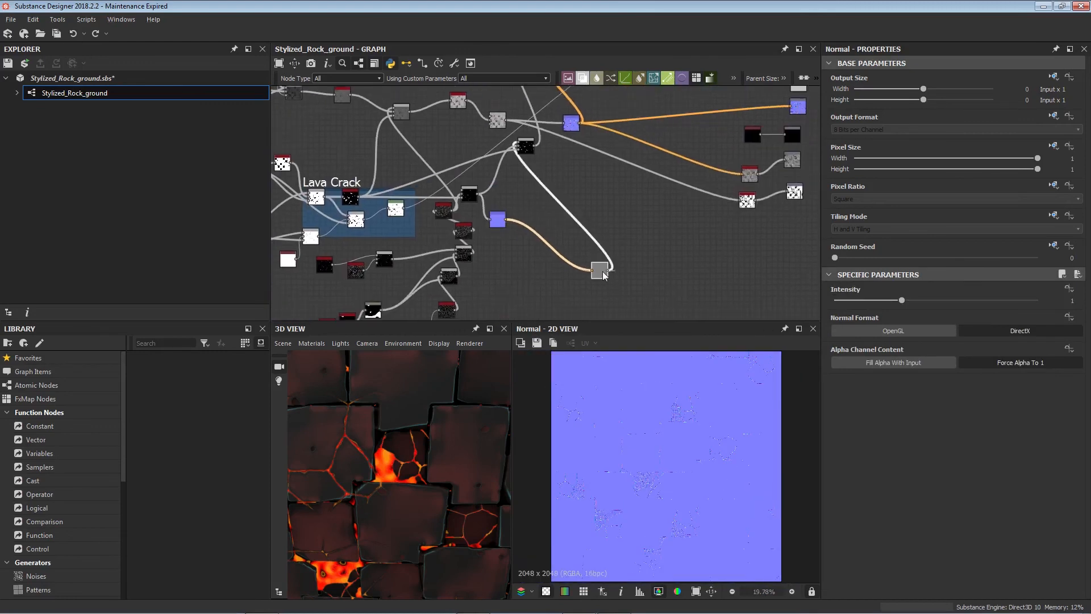
pyautogui.moveTo(476, 211); pyautogui.dragTo(496, 250, button='middle')
pyautogui.click(487, 243)
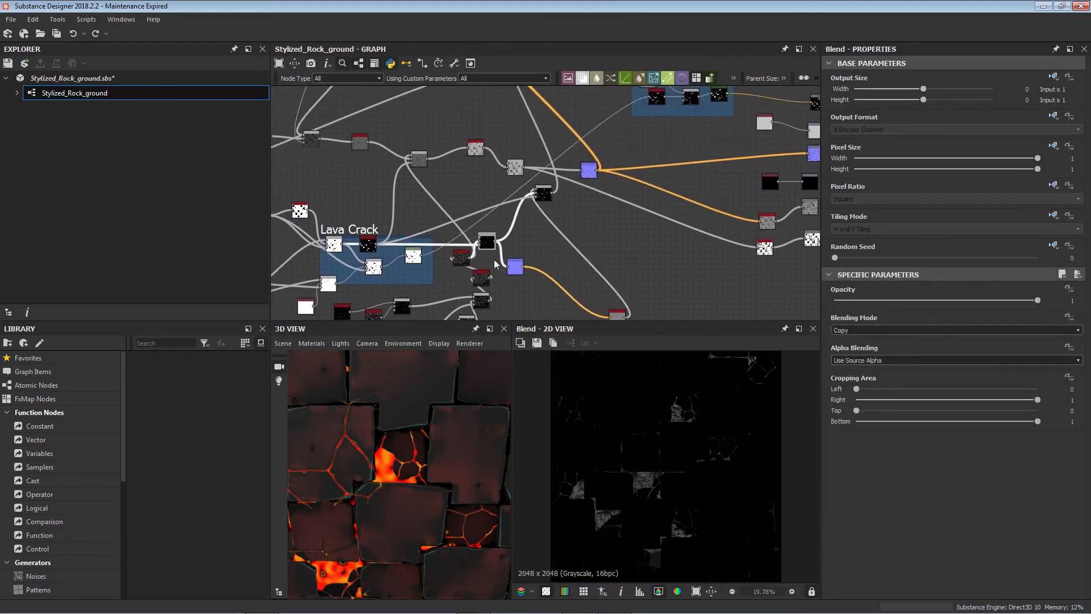
# - Space out the Normal, Blend and Blur HQ Grayscale nodes beside the Lava Crack frame so their connections are readable
pyautogui.scroll(3, 520, 246)
pyautogui.moveTo(543, 250); pyautogui.dragTo(556, 239)
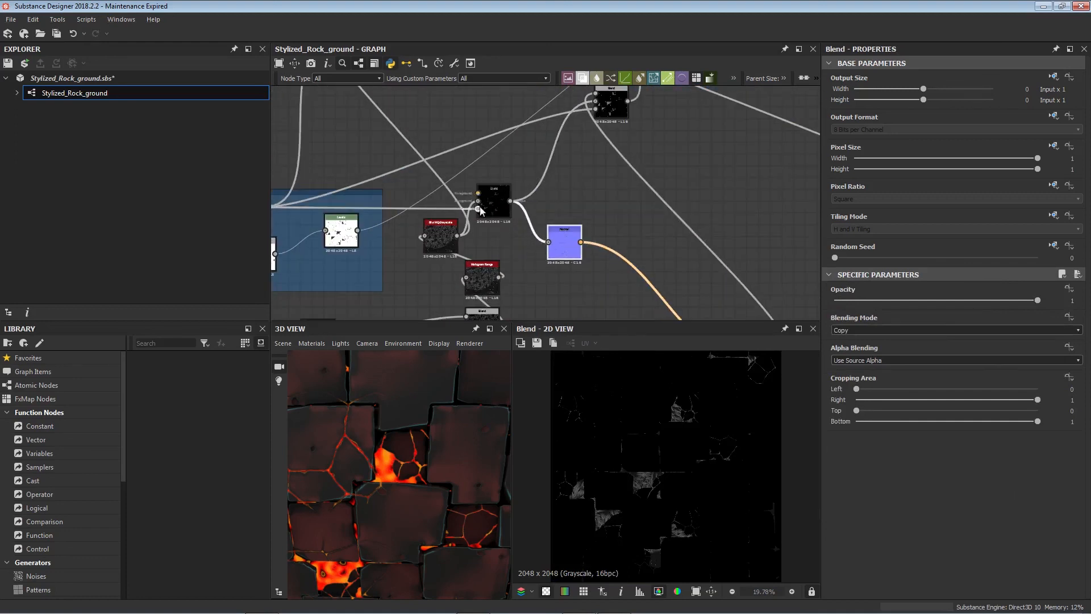
pyautogui.moveTo(496, 210); pyautogui.dragTo(499, 222)
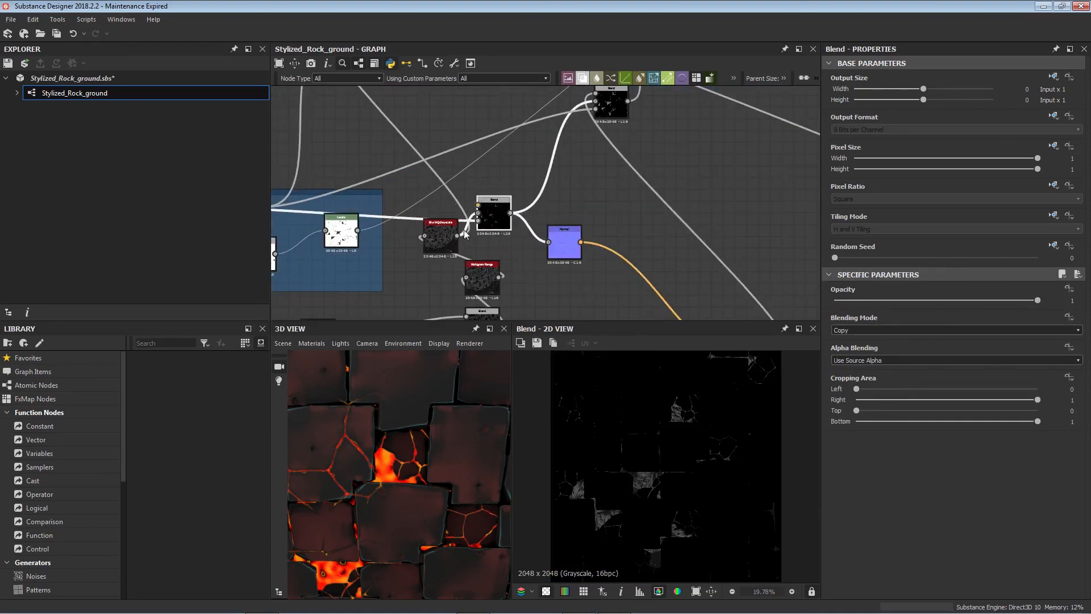
pyautogui.scroll(3, 451, 251)
pyautogui.moveTo(448, 245); pyautogui.dragTo(472, 245, button='middle')
pyautogui.moveTo(463, 224)
pyautogui.mouseDown()
pyautogui.moveTo(464, 255)
pyautogui.moveTo(453, 224)
pyautogui.mouseUp()
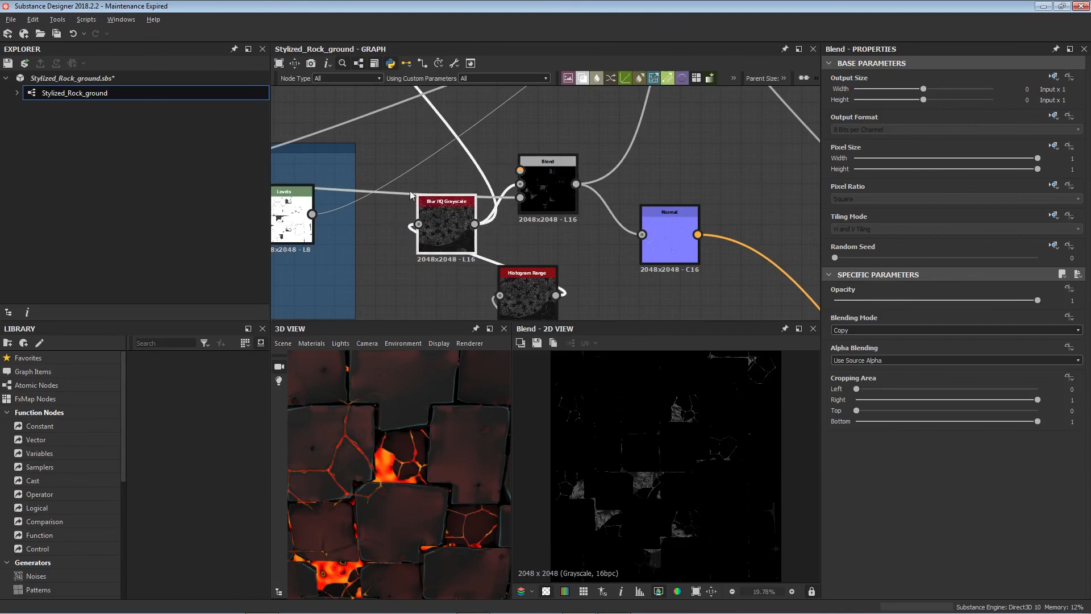
pyautogui.moveTo(453, 224); pyautogui.dragTo(600, 242, button='middle')
pyautogui.moveTo(599, 236); pyautogui.dragTo(578, 238)
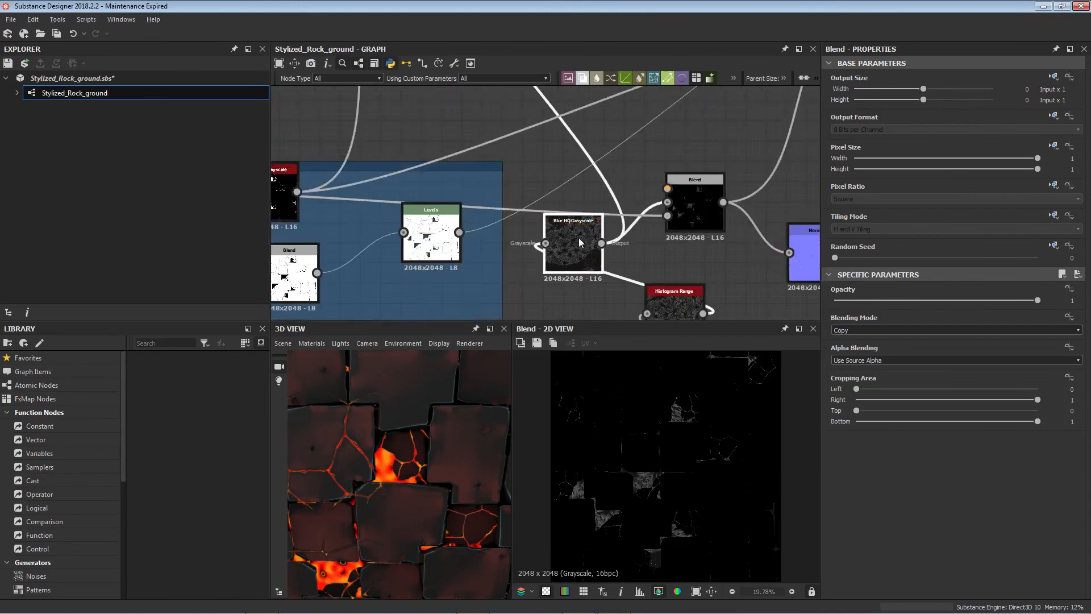
# - Trace the Invert Grayscale crack mask into the grass Blend and preview the resulting Normal node
pyautogui.moveTo(503, 224); pyautogui.dragTo(565, 226, button='middle')
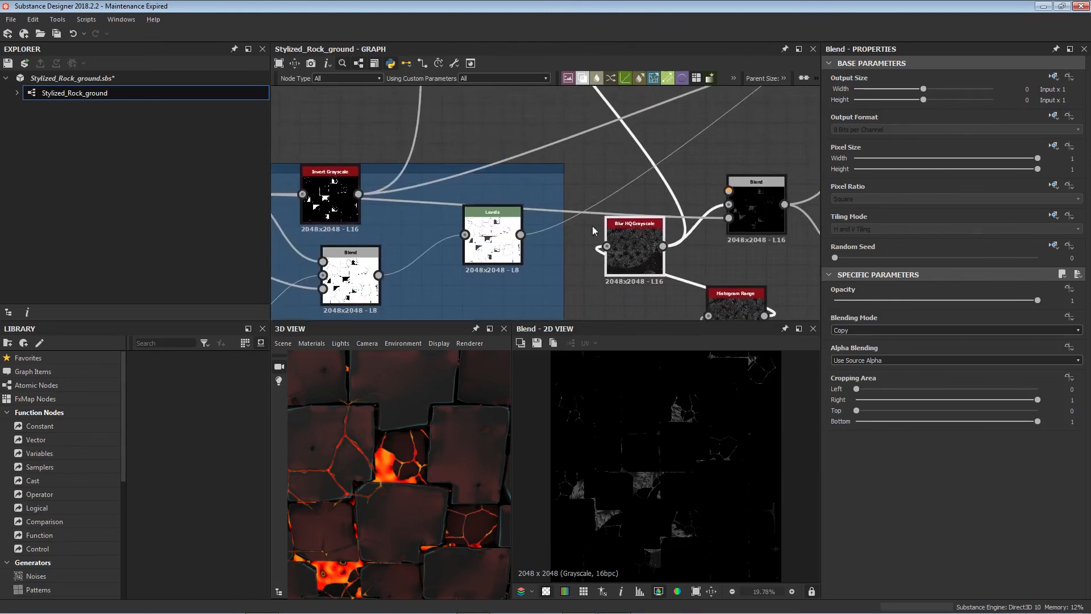
pyautogui.click(752, 209)
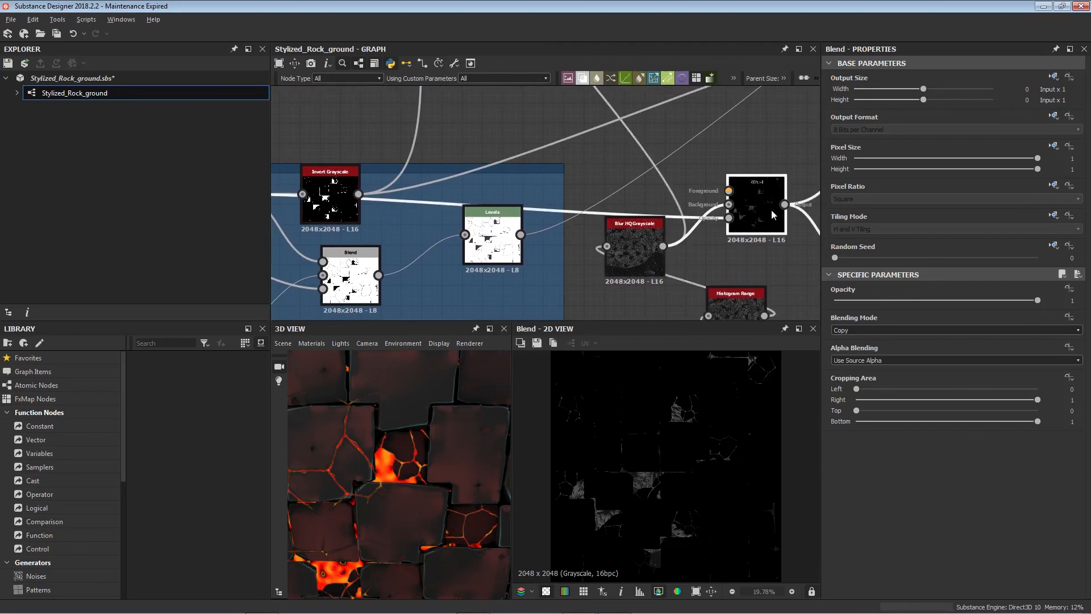
pyautogui.moveTo(772, 209); pyautogui.dragTo(567, 203, button='middle')
pyautogui.click(674, 250)
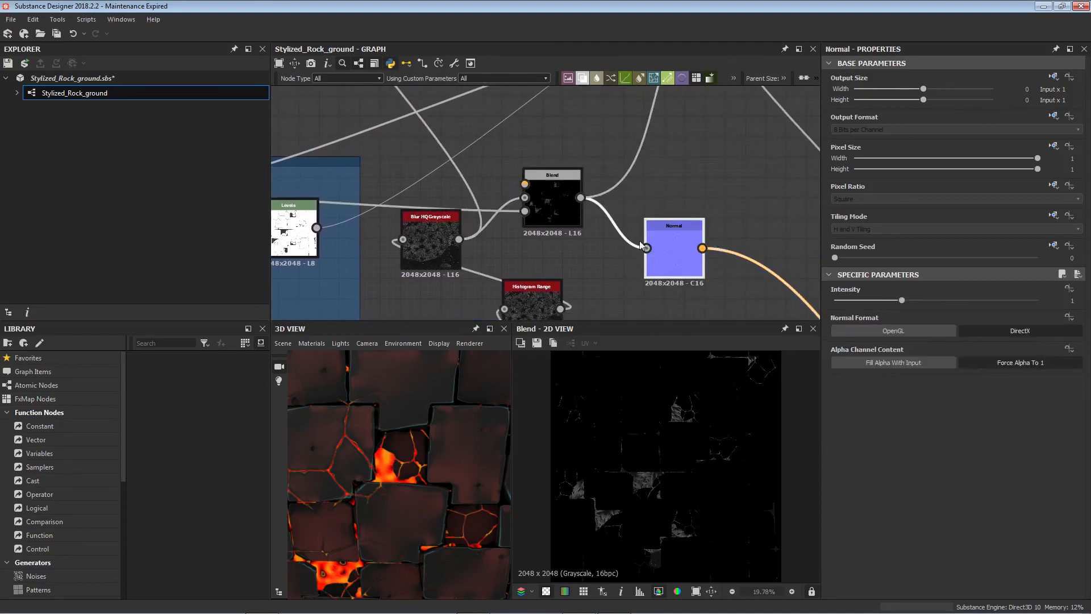
pyautogui.doubleClick(690, 240)
pyautogui.moveTo(690, 240); pyautogui.dragTo(524, 226, button='middle')
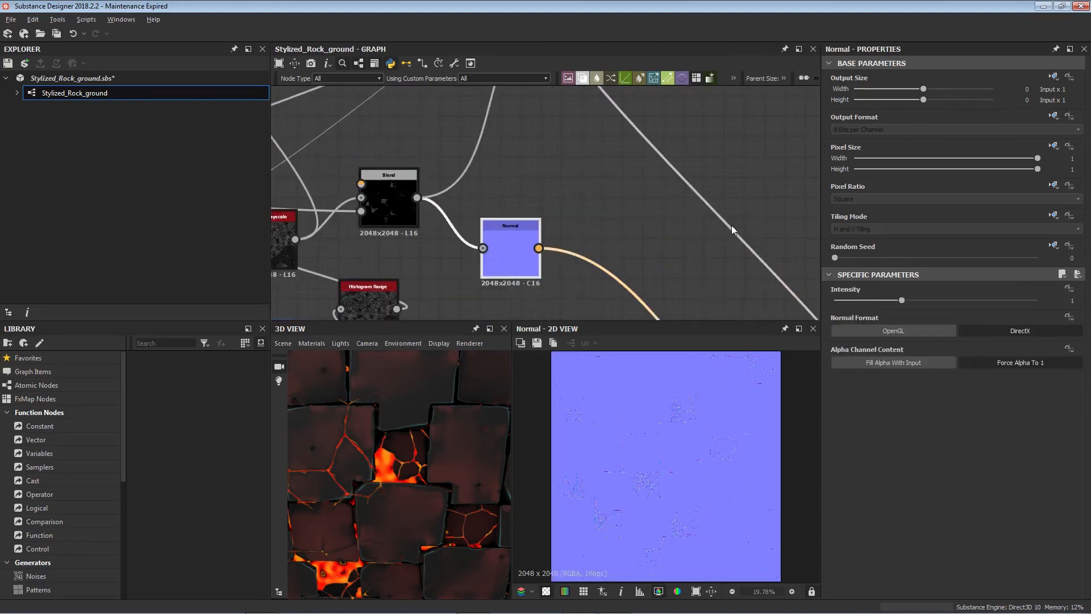
# - Trace the grass Normal node's output to the Curvature node and preview the Curvature map
pyautogui.moveTo(732, 225); pyautogui.dragTo(552, 134, button='middle')
pyautogui.scroll(-3, 552, 134)
pyautogui.doubleClick(630, 274)
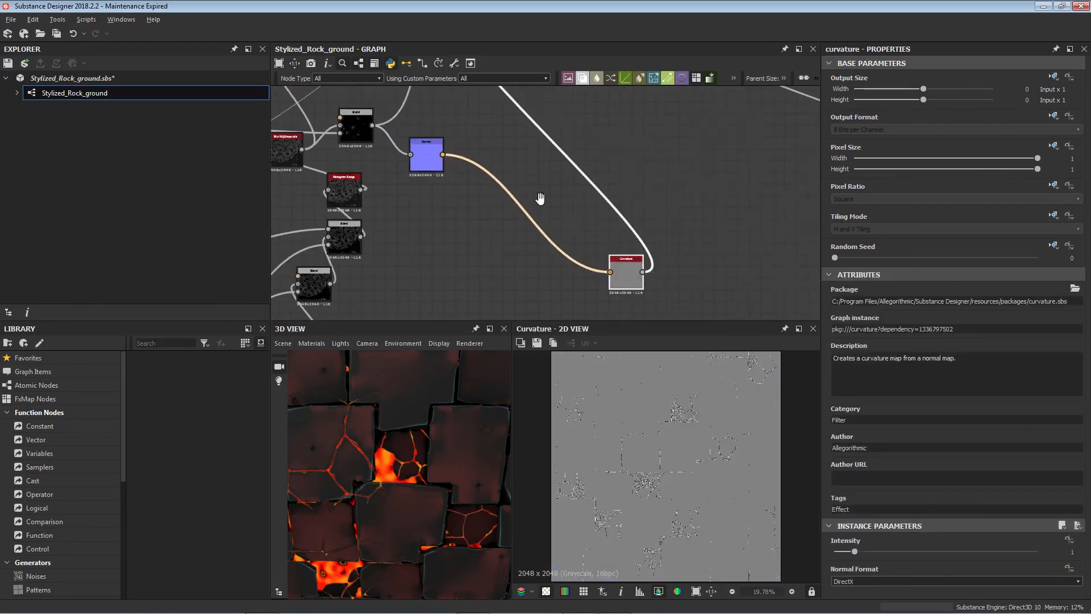
# - Preview the Blend that receives the grass Curvature and inspect the grass blades in the cracks up close
pyautogui.moveTo(310, 230); pyautogui.dragTo(542, 242, button='middle')
pyautogui.moveTo(655, 240); pyautogui.dragTo(615, 216, button='middle')
pyautogui.doubleClick(525, 183)
pyautogui.scroll(5, 602, 476)
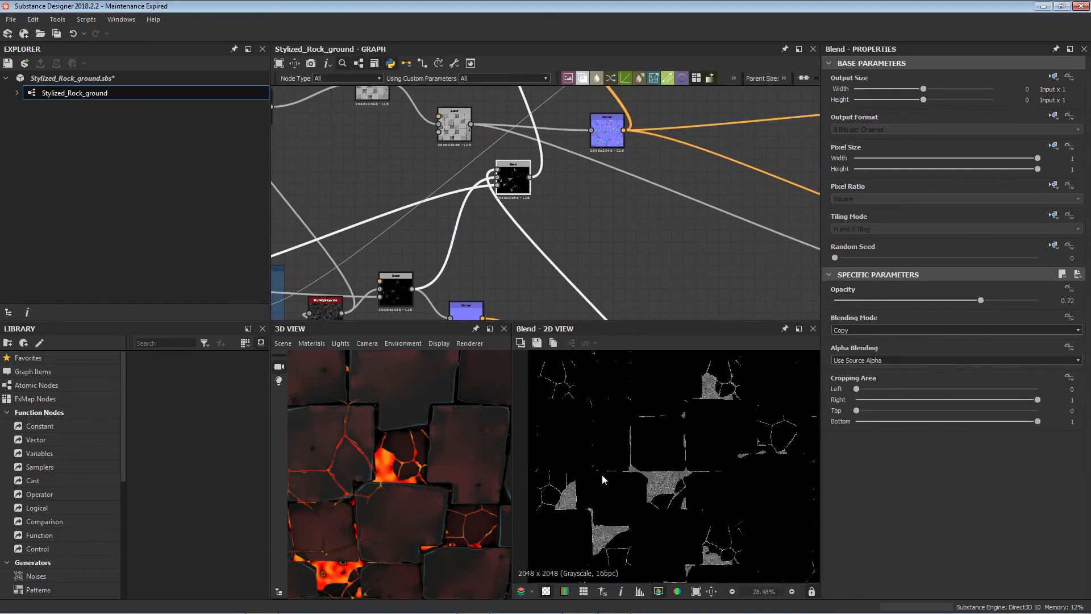
pyautogui.scroll(5, 703, 490)
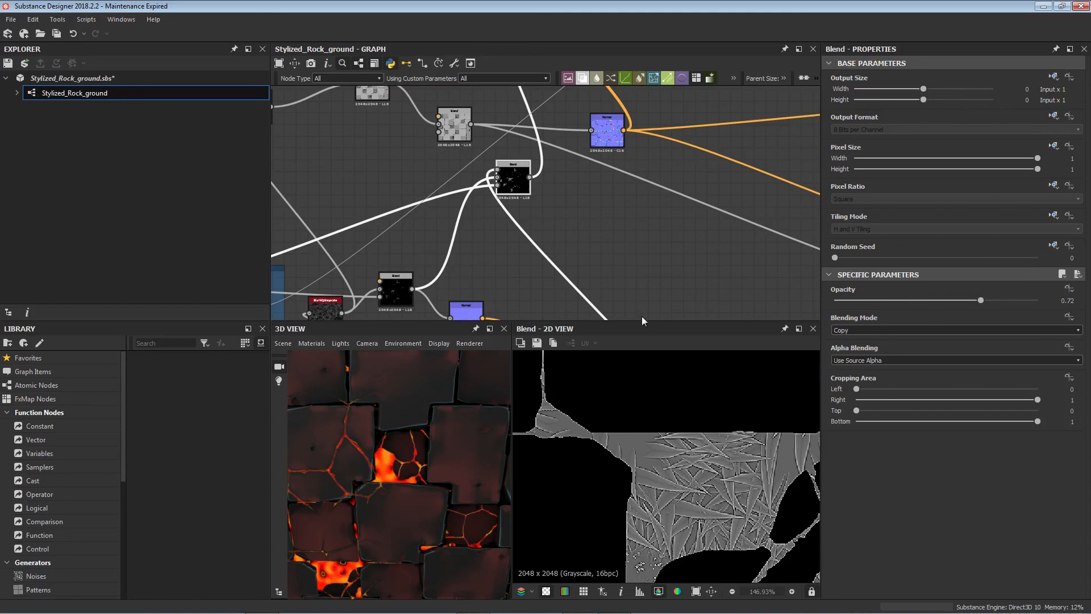
# - Retrace the connections from the grass Normal through Curvature back into the crack-masked Blend
pyautogui.moveTo(566, 310); pyautogui.dragTo(638, 141, button='middle')
pyautogui.moveTo(711, 235); pyautogui.dragTo(578, 203, button='middle')
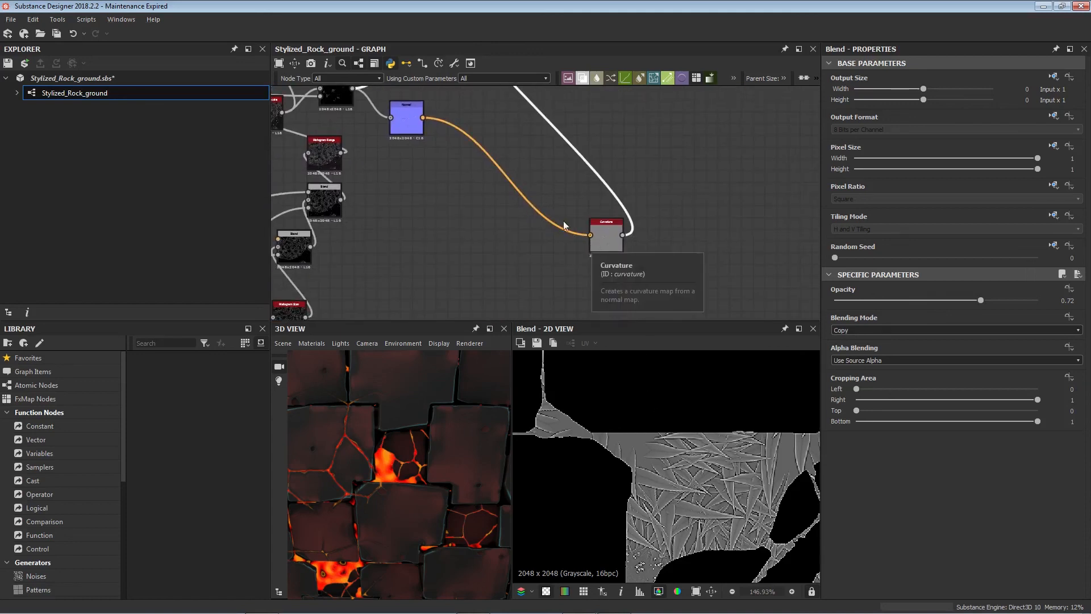
pyautogui.moveTo(383, 117); pyautogui.dragTo(480, 170, button='middle')
pyautogui.moveTo(524, 128); pyautogui.dragTo(539, 282, button='middle')
pyautogui.moveTo(521, 183); pyautogui.dragTo(539, 211, button='middle')
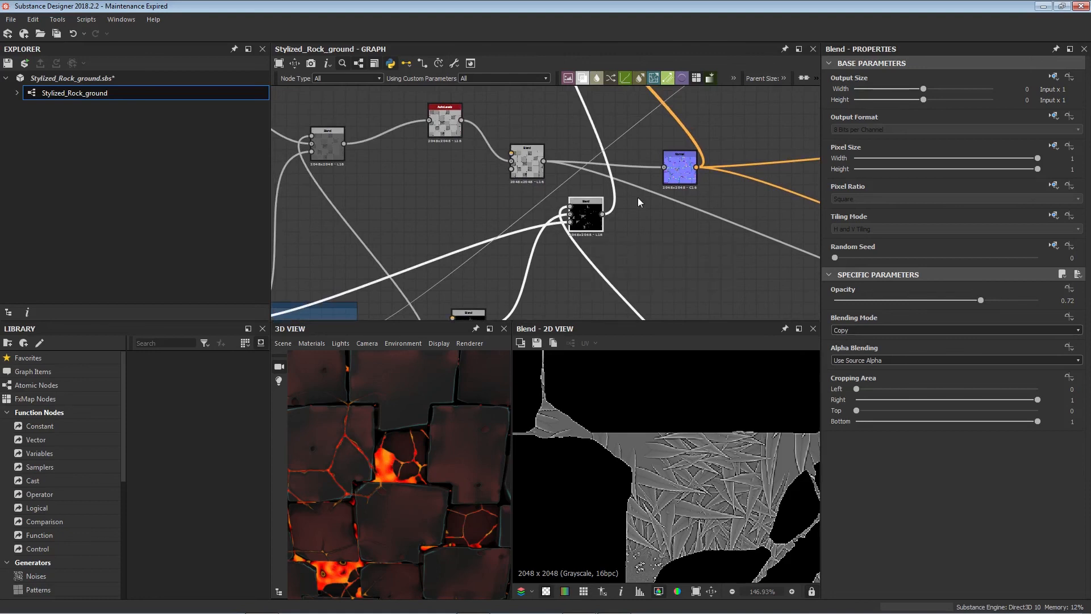
# - Trace the grass Blend's output to the green Gradient Map and inspect its coloured grass up close
pyautogui.moveTo(638, 198); pyautogui.dragTo(638, 298, button='middle')
pyautogui.moveTo(574, 170); pyautogui.dragTo(590, 286, button='middle')
pyautogui.moveTo(537, 152); pyautogui.dragTo(571, 249, button='middle')
pyautogui.moveTo(542, 193); pyautogui.dragTo(557, 256, button='middle')
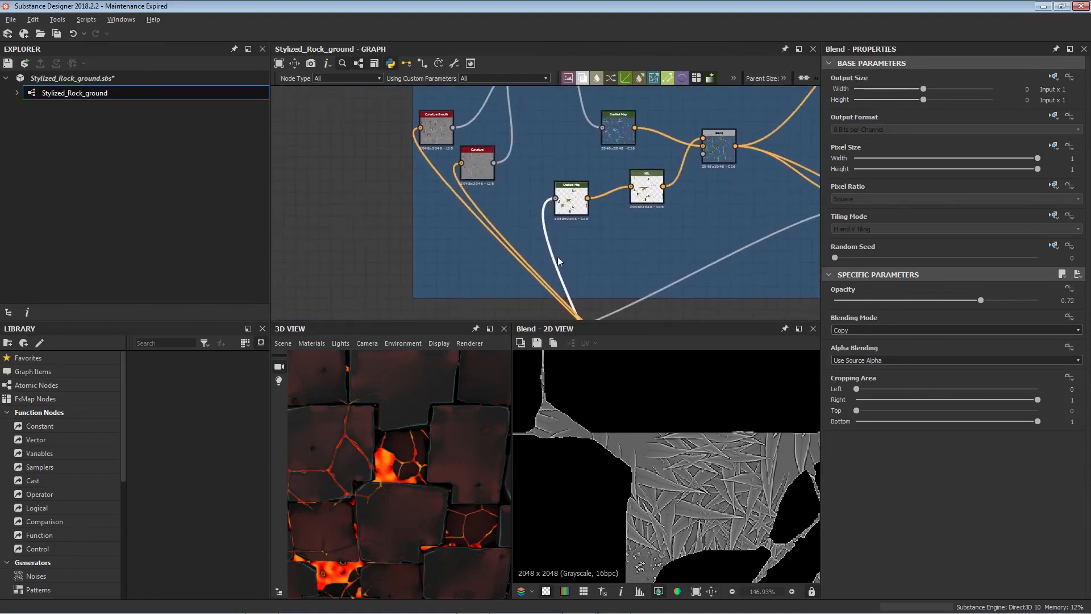
pyautogui.click(571, 200)
pyautogui.moveTo(571, 200); pyautogui.dragTo(591, 293, button='middle')
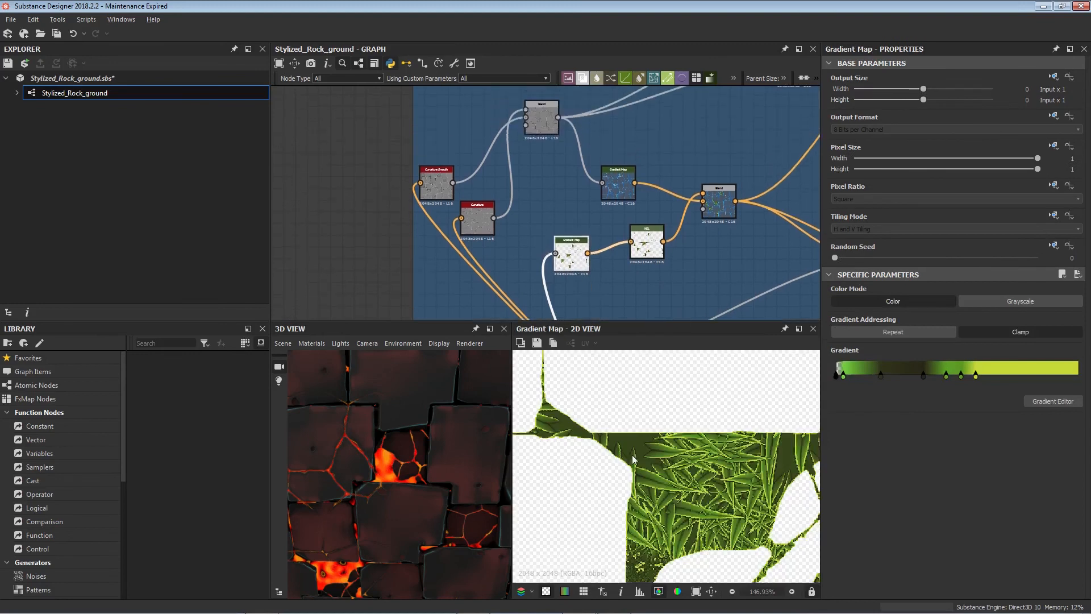
pyautogui.scroll(4, 658, 470)
pyautogui.moveTo(633, 459); pyautogui.dragTo(576, 466, button='middle')
pyautogui.scroll(-2, 710, 468)
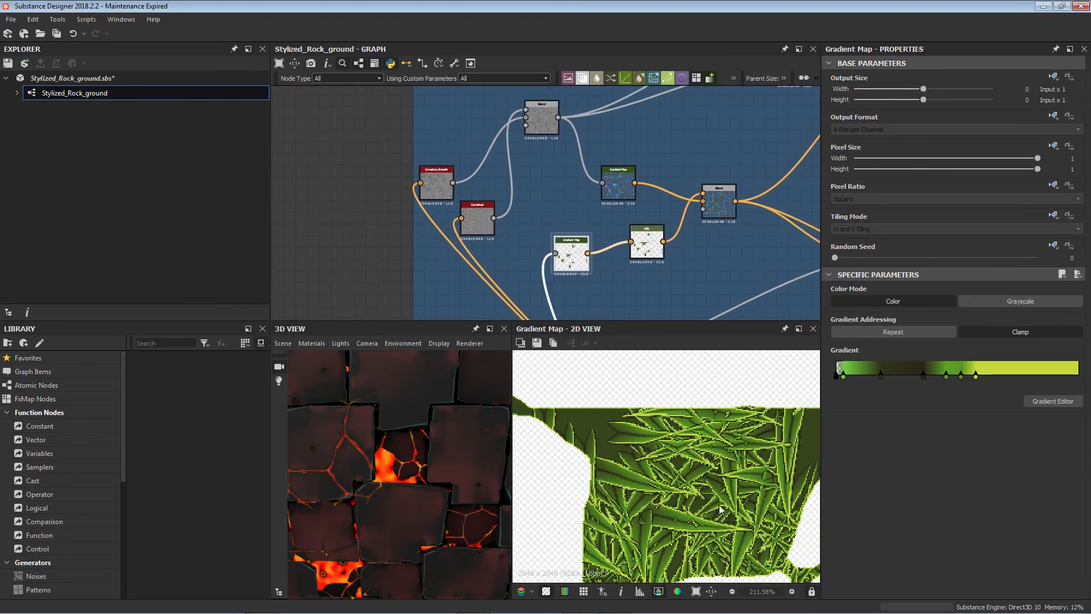
# - Preview the Blend that combines the coloured grass with the stone Gradient Map and examine where its output goes
pyautogui.scroll(-3, 765, 536)
pyautogui.moveTo(684, 278); pyautogui.dragTo(559, 273, button='middle')
pyautogui.click(593, 206)
pyautogui.scroll(-5, 537, 252)
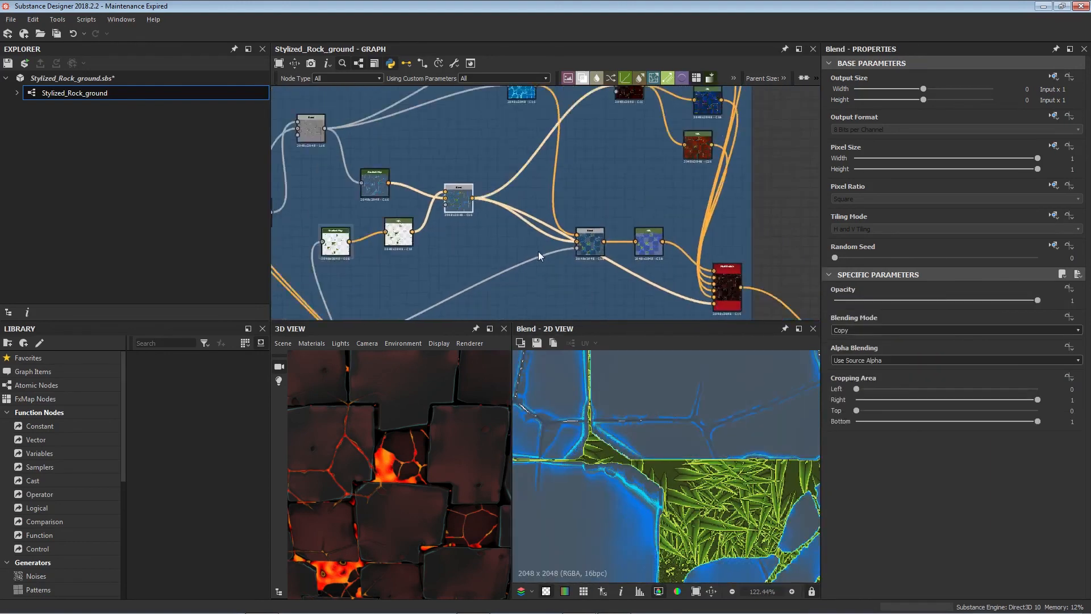
pyautogui.scroll(3, 553, 267)
pyautogui.moveTo(537, 170); pyautogui.dragTo(648, 255, button='middle')
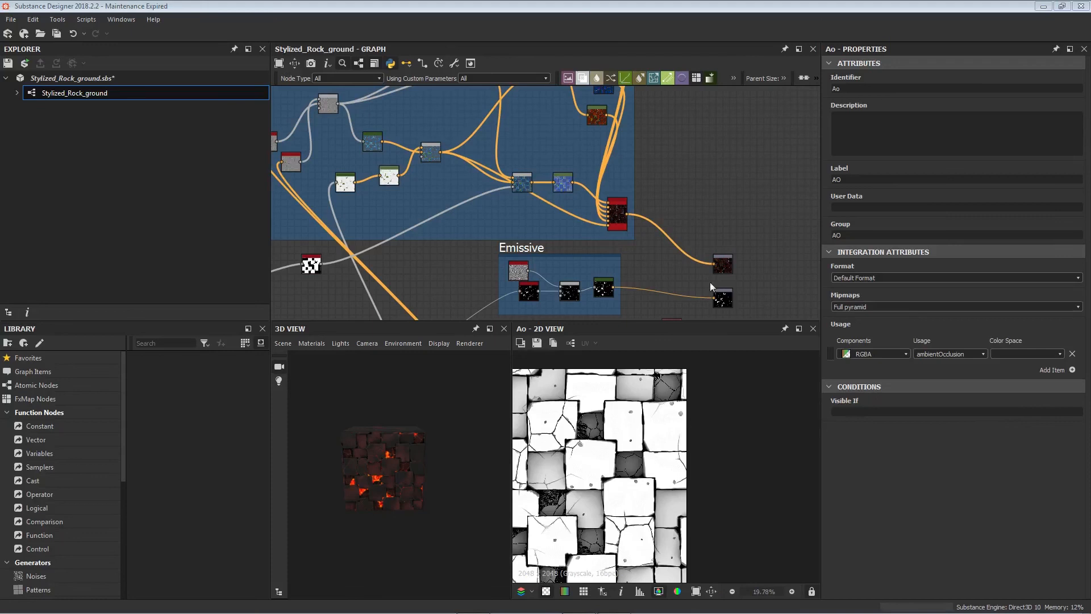
# - Review the material's output nodes from Emissive through Roughness with its Uniform Color to Normal
pyautogui.moveTo(711, 283); pyautogui.dragTo(619, 202, button='middle')
pyautogui.scroll(4, 633, 254)
pyautogui.click(504, 254)
pyautogui.moveTo(612, 250); pyautogui.dragTo(689, 178, button='middle')
pyautogui.scroll(-2, 643, 278)
pyautogui.moveTo(642, 278); pyautogui.dragTo(674, 240, button='middle')
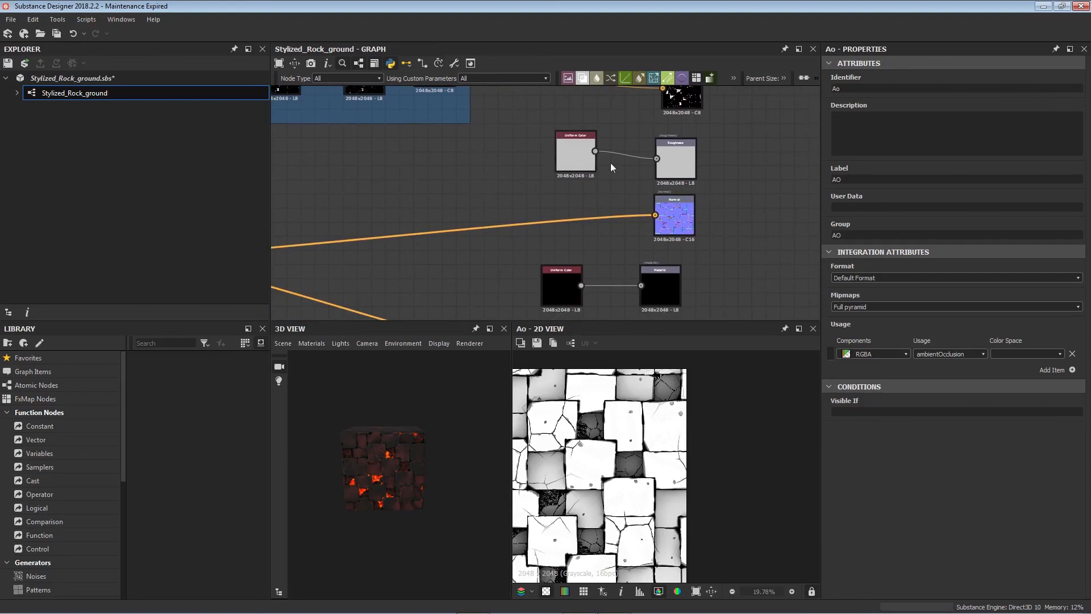
pyautogui.moveTo(709, 208); pyautogui.dragTo(681, 252, button='middle')
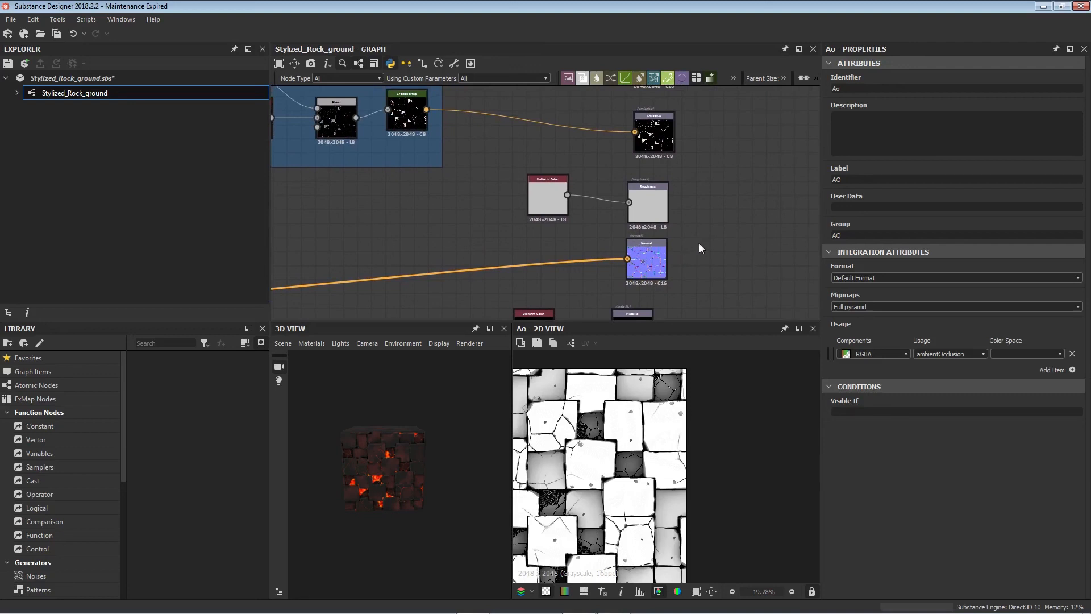
pyautogui.moveTo(700, 246); pyautogui.dragTo(639, 270, button='middle')
pyautogui.scroll(-1, 624, 204)
pyautogui.scroll(-2, 623, 219)
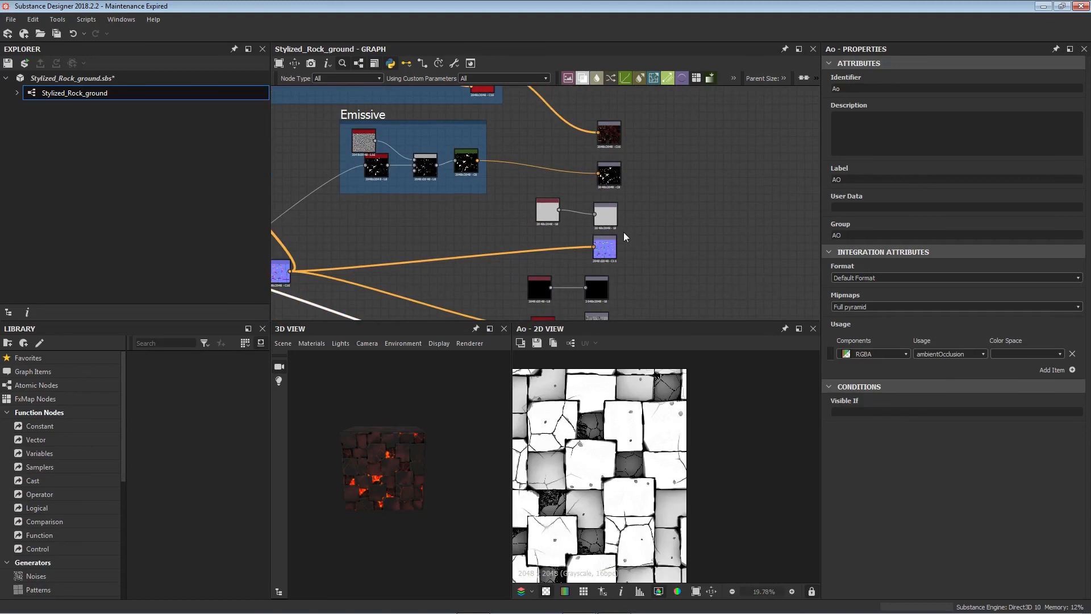
# - Examine the Uniform Color feeding the Metallic output and the Normal to Height node feeding the Height output
pyautogui.moveTo(655, 246); pyautogui.dragTo(648, 172, button='middle')
pyautogui.scroll(3, 612, 256)
pyautogui.moveTo(612, 256); pyautogui.dragTo(693, 240, button='middle')
pyautogui.scroll(3, 586, 245)
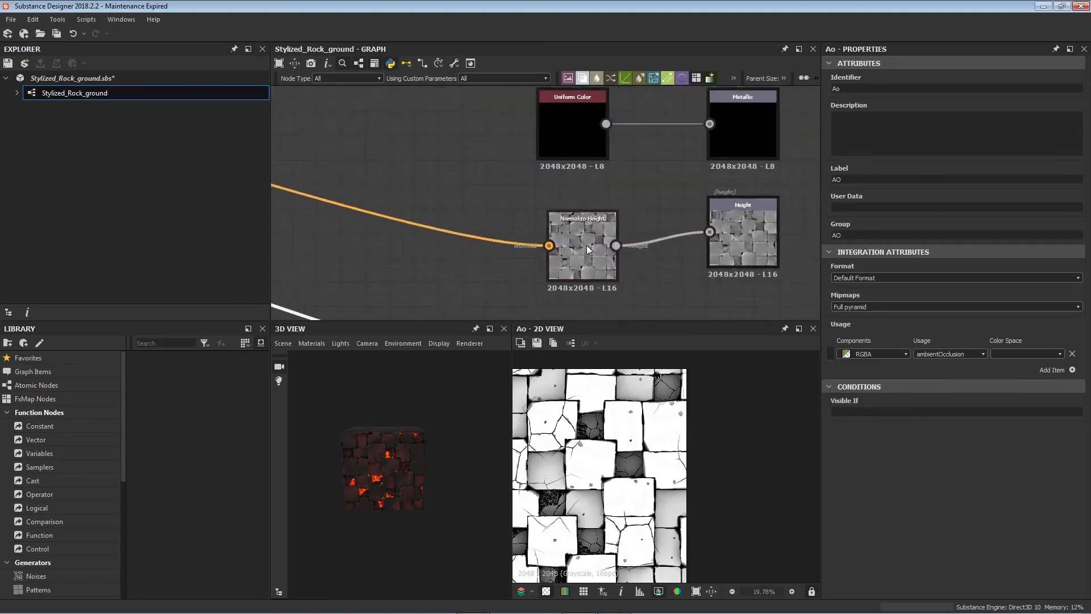
pyautogui.moveTo(586, 245); pyautogui.dragTo(564, 219, button='middle')
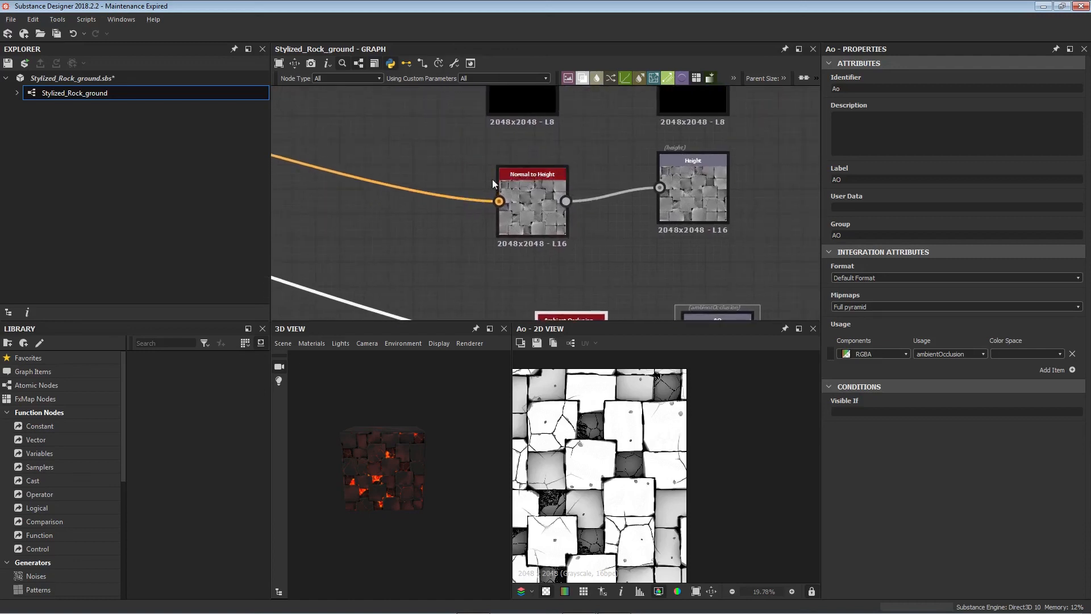
# - Trace the incoming connections of the Normal to Height and Ambient Occlusion nodes back toward their sources
pyautogui.moveTo(735, 231); pyautogui.dragTo(571, 229, button='middle')
pyautogui.moveTo(487, 233); pyautogui.dragTo(777, 204, button='middle')
pyautogui.scroll(-3, 645, 199)
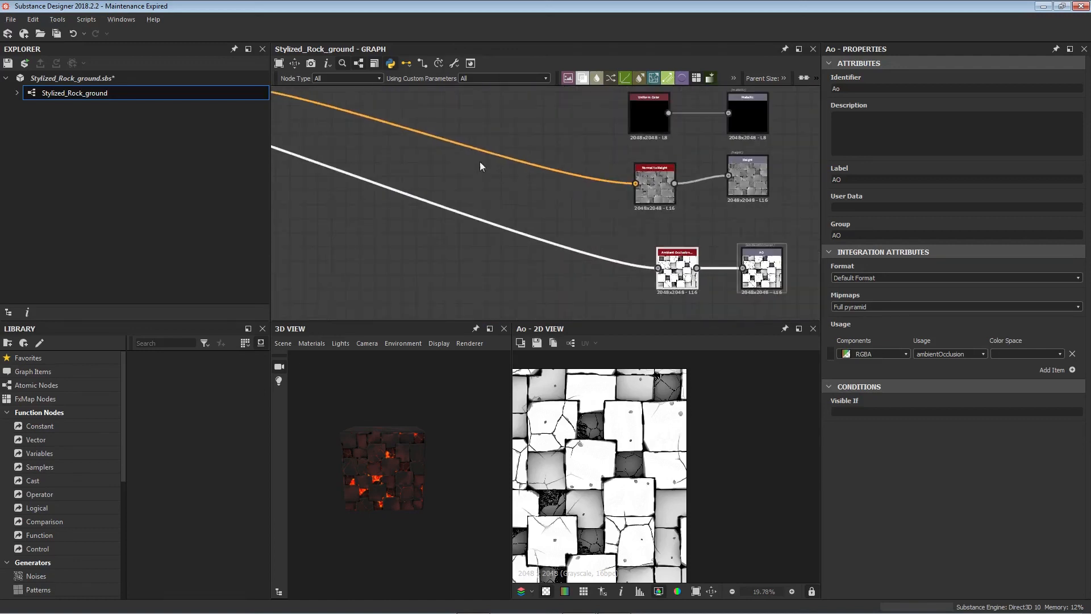
pyautogui.moveTo(340, 116); pyautogui.dragTo(564, 212, button='middle')
pyautogui.moveTo(642, 244); pyautogui.dragTo(422, 143, button='middle')
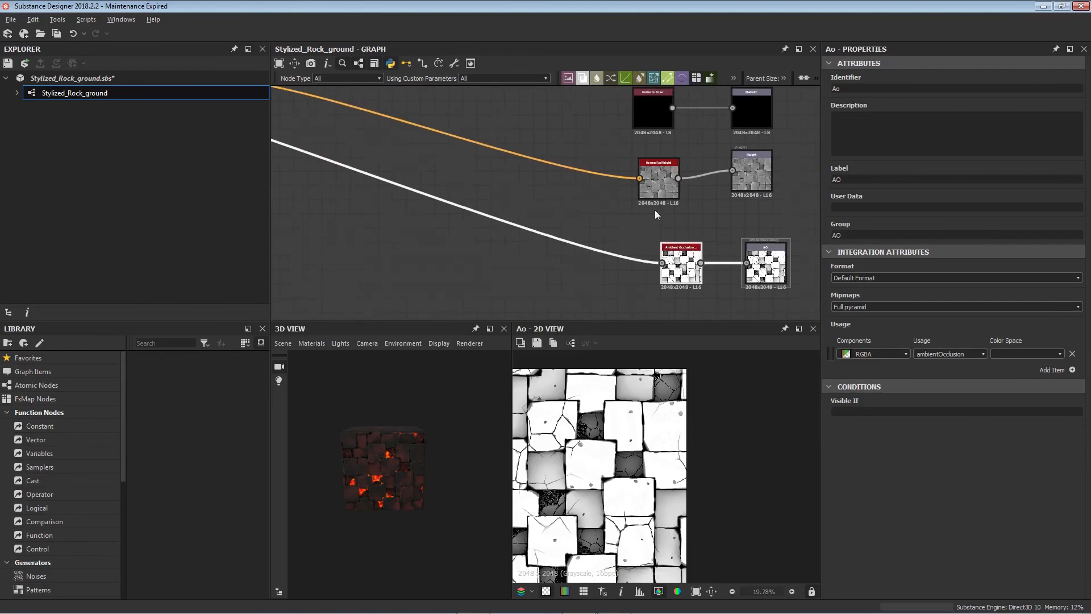
pyautogui.moveTo(654, 210); pyautogui.dragTo(563, 237, button='middle')
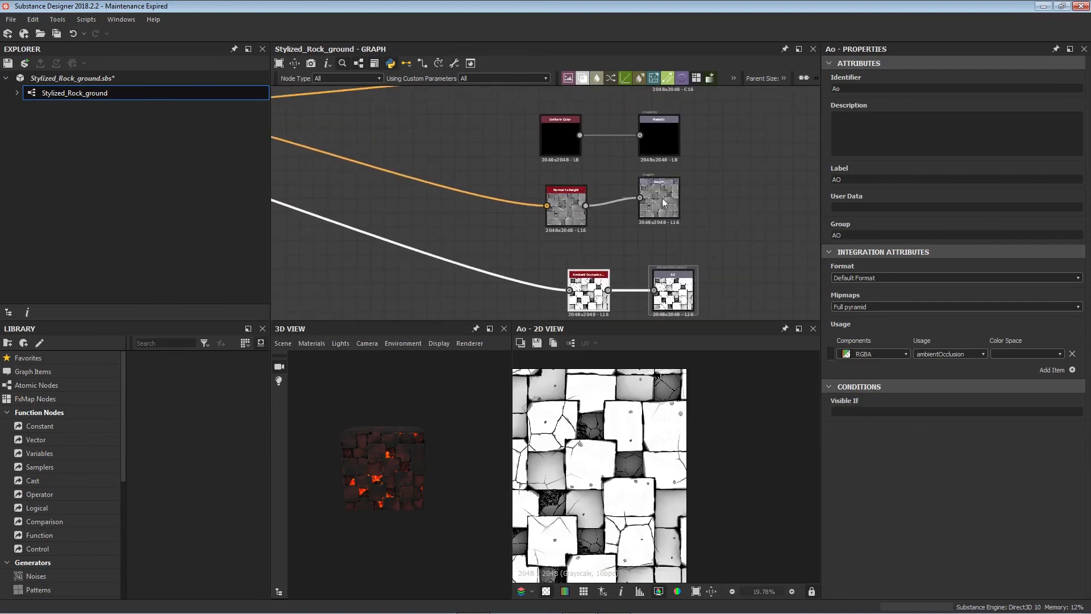
# - Preview the Ambient Occlusion node, then trace its input to the stone height Blend and preview that Blend
pyautogui.moveTo(400, 166); pyautogui.dragTo(751, 199, button='middle')
pyautogui.scroll(-1, 591, 194)
pyautogui.moveTo(624, 214); pyautogui.dragTo(434, 140, button='middle')
pyautogui.doubleClick(694, 223)
pyautogui.moveTo(463, 203); pyautogui.dragTo(761, 303, button='middle')
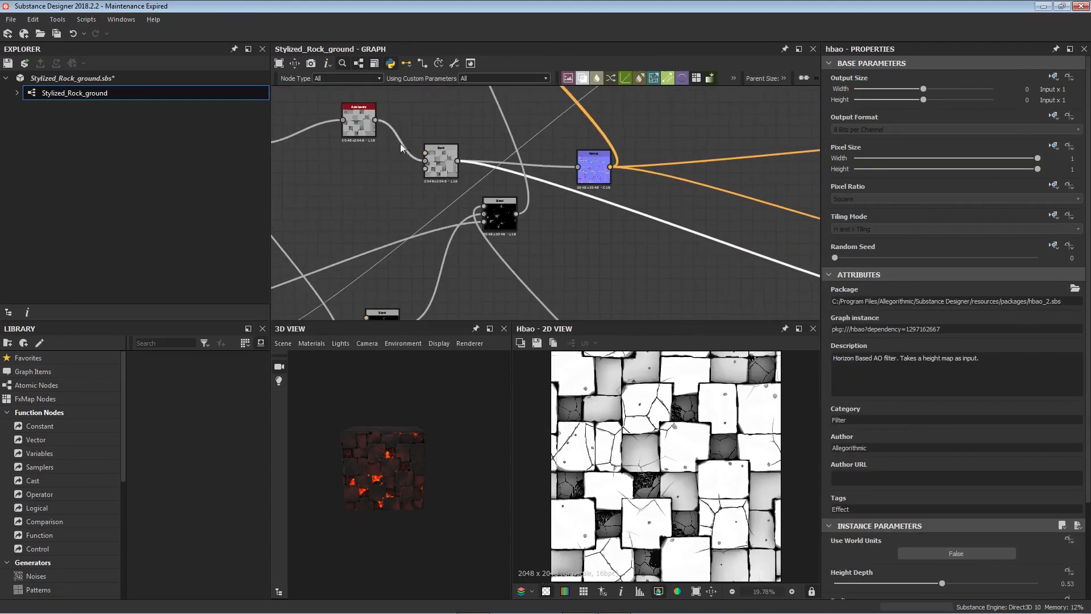
pyautogui.doubleClick(433, 167)
# - Preview the Ambient Occlusion node before the AO output again and examine its Height Depth, Radius and Quality parameters
pyautogui.moveTo(701, 230); pyautogui.dragTo(483, 212, button='middle')
pyautogui.scroll(4, 608, 261)
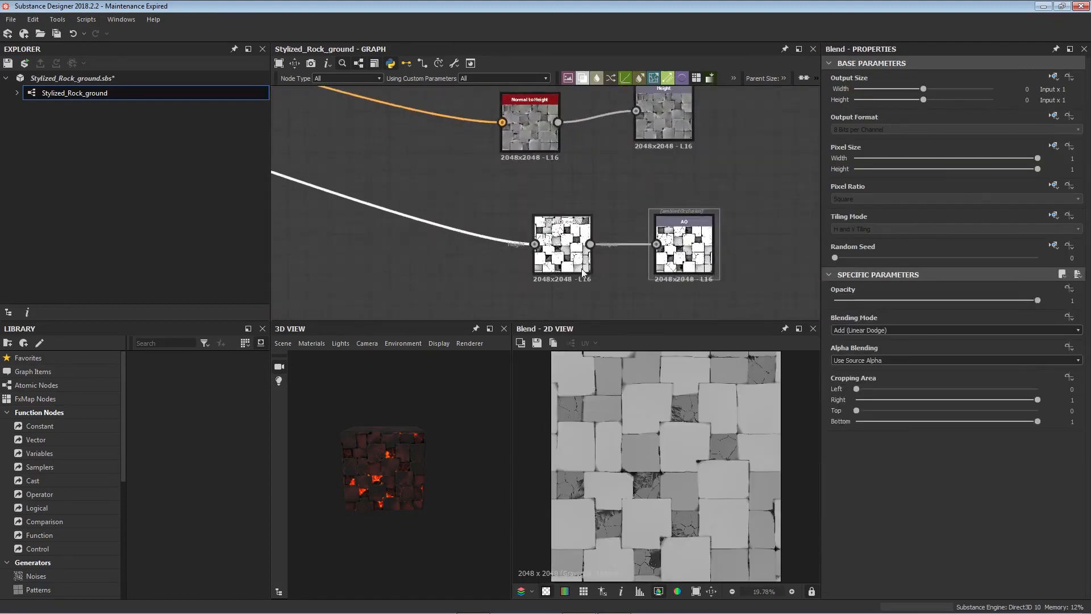
pyautogui.doubleClick(550, 238)
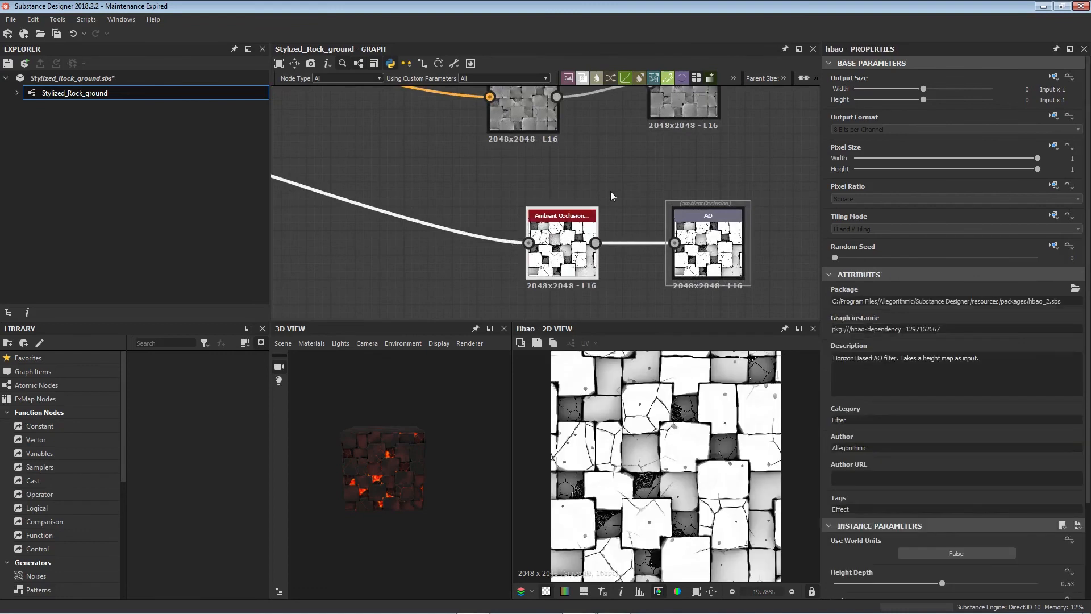
pyautogui.click(611, 191)
pyautogui.scroll(-3, 913, 493)
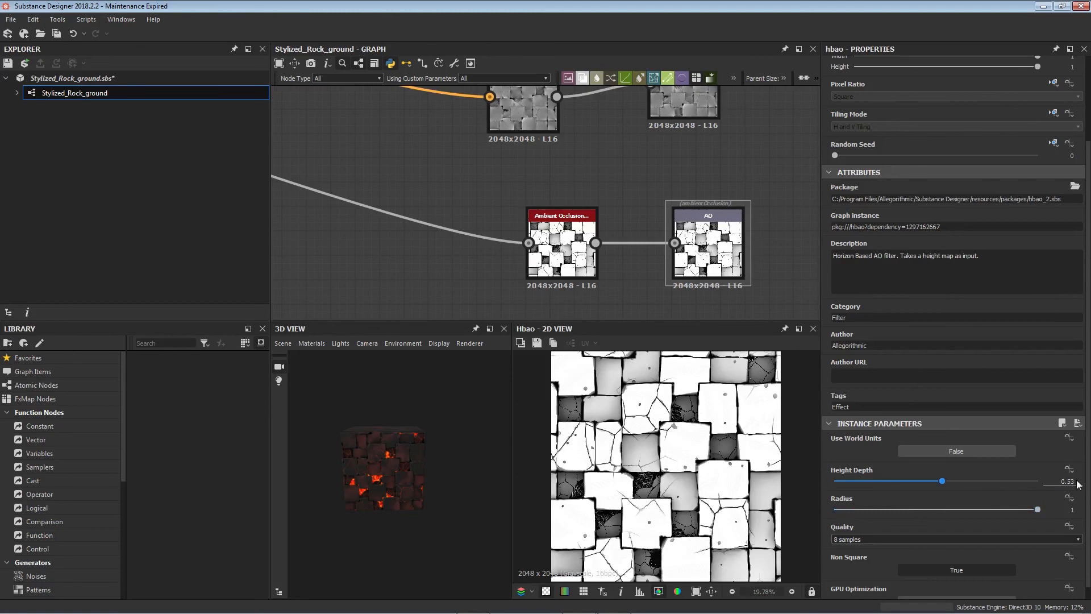
pyautogui.scroll(-1, 931, 548)
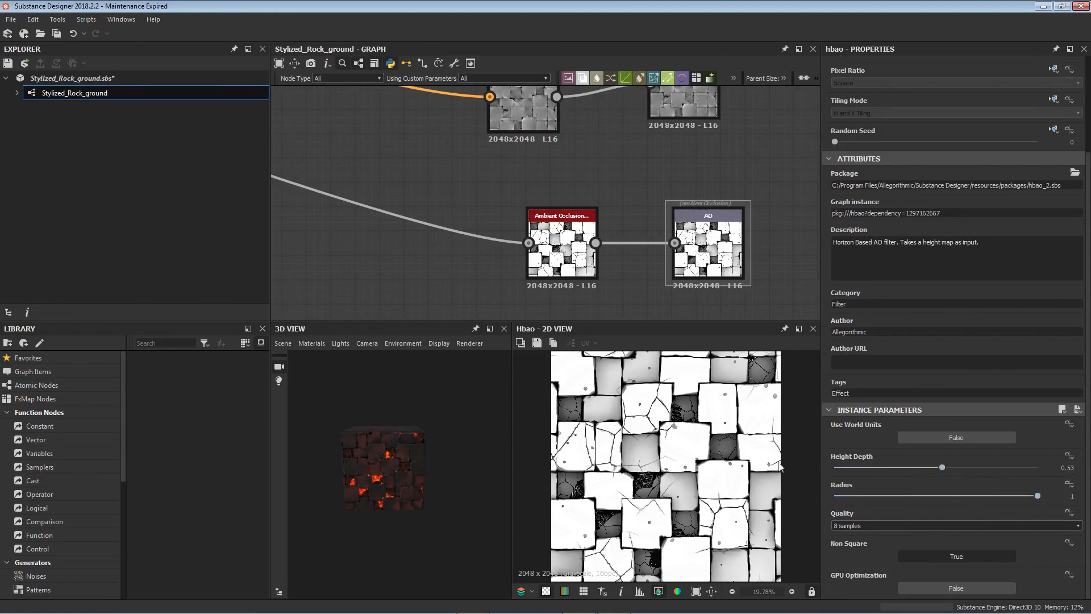
# - Review the group of output nodes and inspect the lava rock material on the 3D cube from another angle
pyautogui.moveTo(729, 161); pyautogui.dragTo(670, 229, button='middle')
pyautogui.scroll(-2, 643, 271)
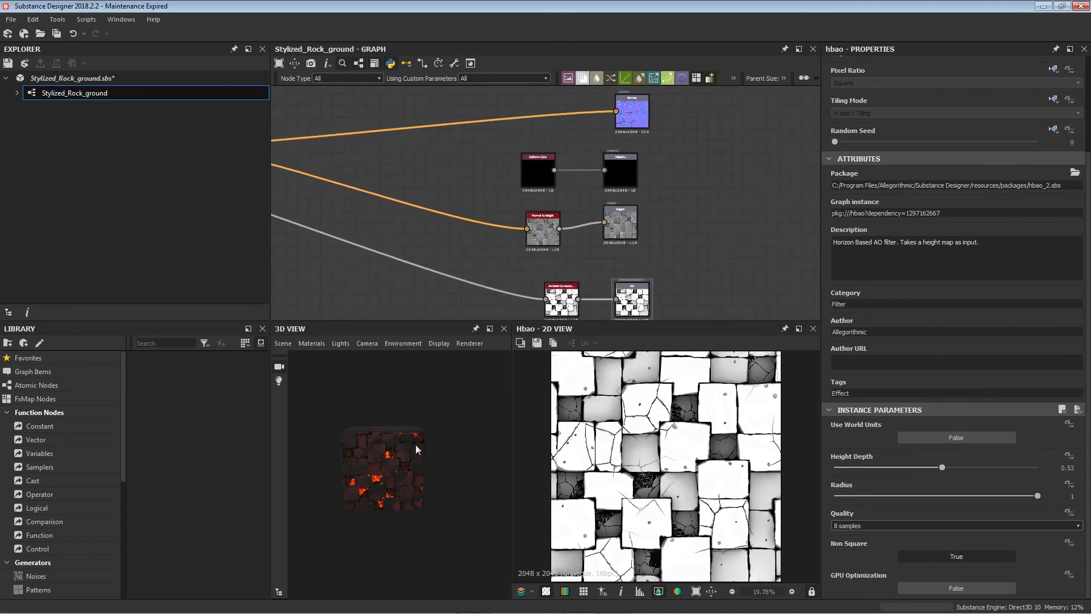
pyautogui.scroll(-2, 397, 481)
pyautogui.moveTo(397, 480); pyautogui.dragTo(388, 470, button='middle')
pyautogui.moveTo(425, 483); pyautogui.dragTo(383, 479)
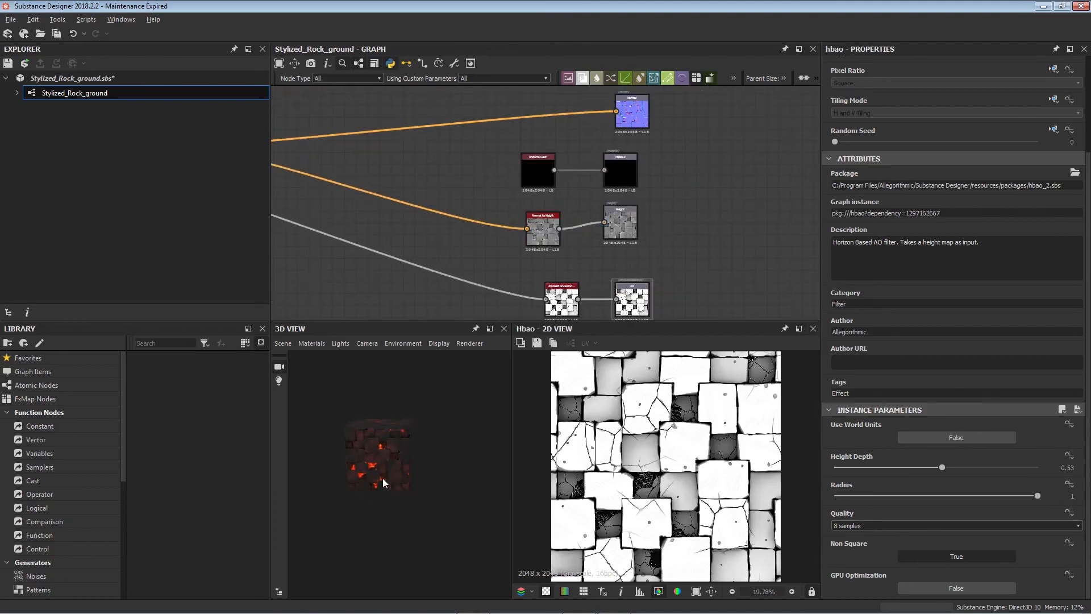